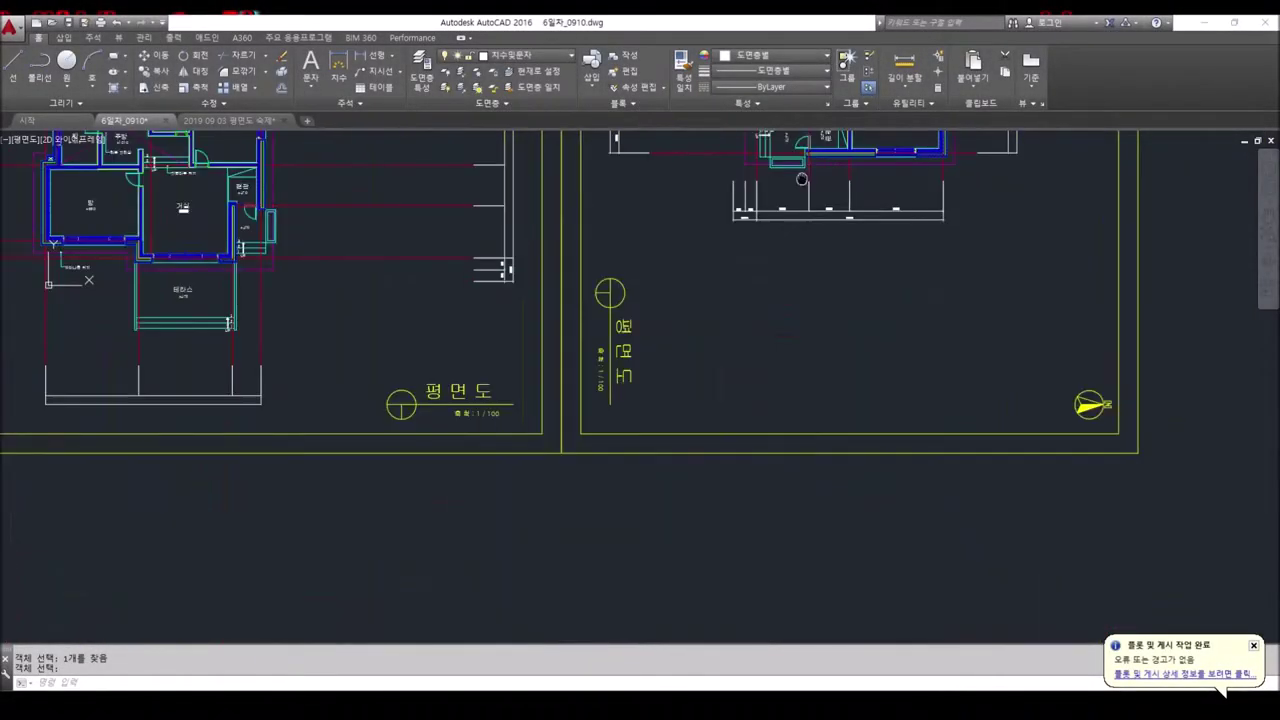
Draw a horizontal line in the empty area below the sheets.
{"action": "middle_click_drag", "start_coordinate": [600, 300], "coordinate": [588, 242]}
{"action": "type", "text": "l"}
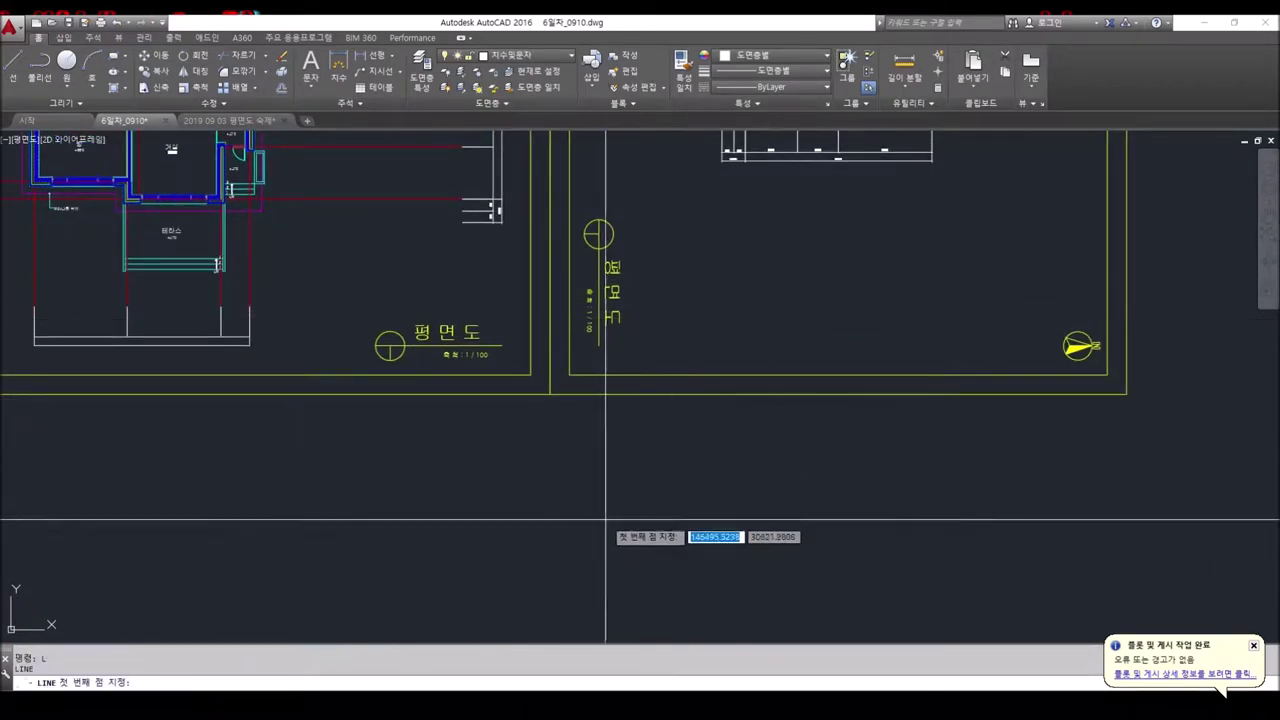
{"action": "key", "text": "Return"}
{"action": "left_click", "coordinate": [609, 562]}
{"action": "left_click", "coordinate": [1039, 573]}
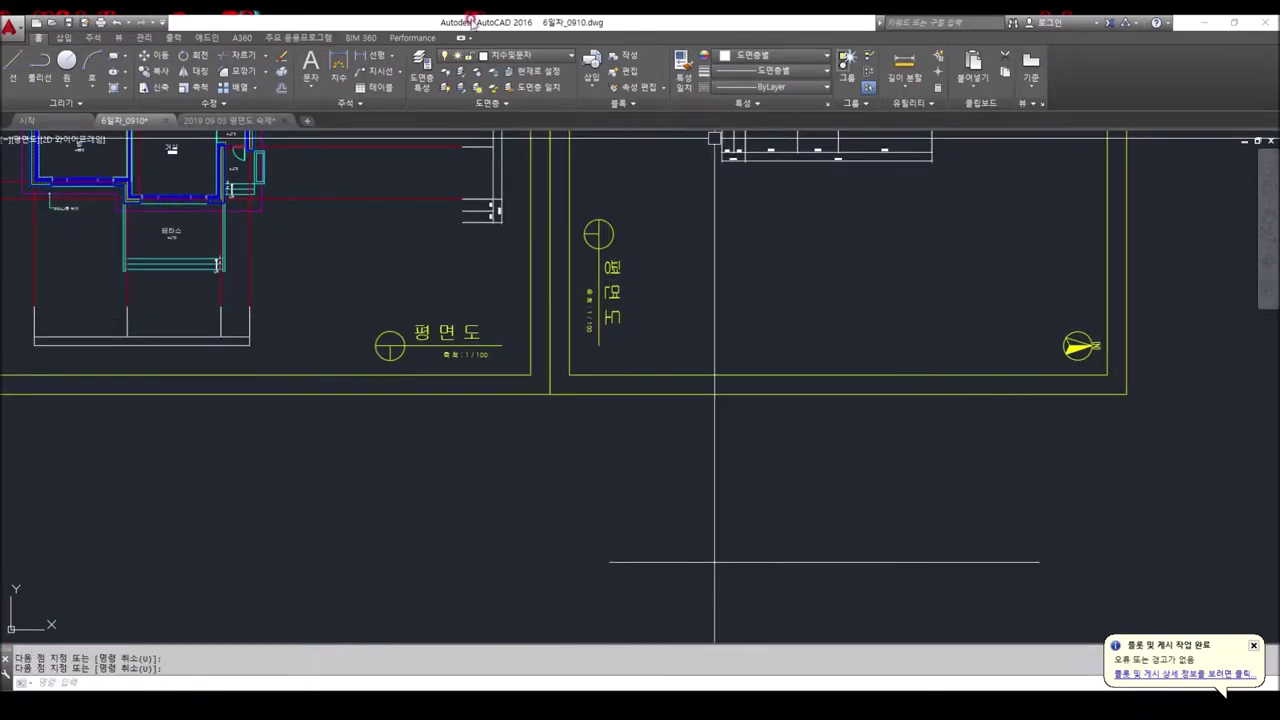
{"action": "key", "text": "Escape"}
Move the new horizontal line onto the 단면선 layer.
{"action": "left_click", "coordinate": [830, 562]}
{"action": "left_click", "coordinate": [702, 172]}
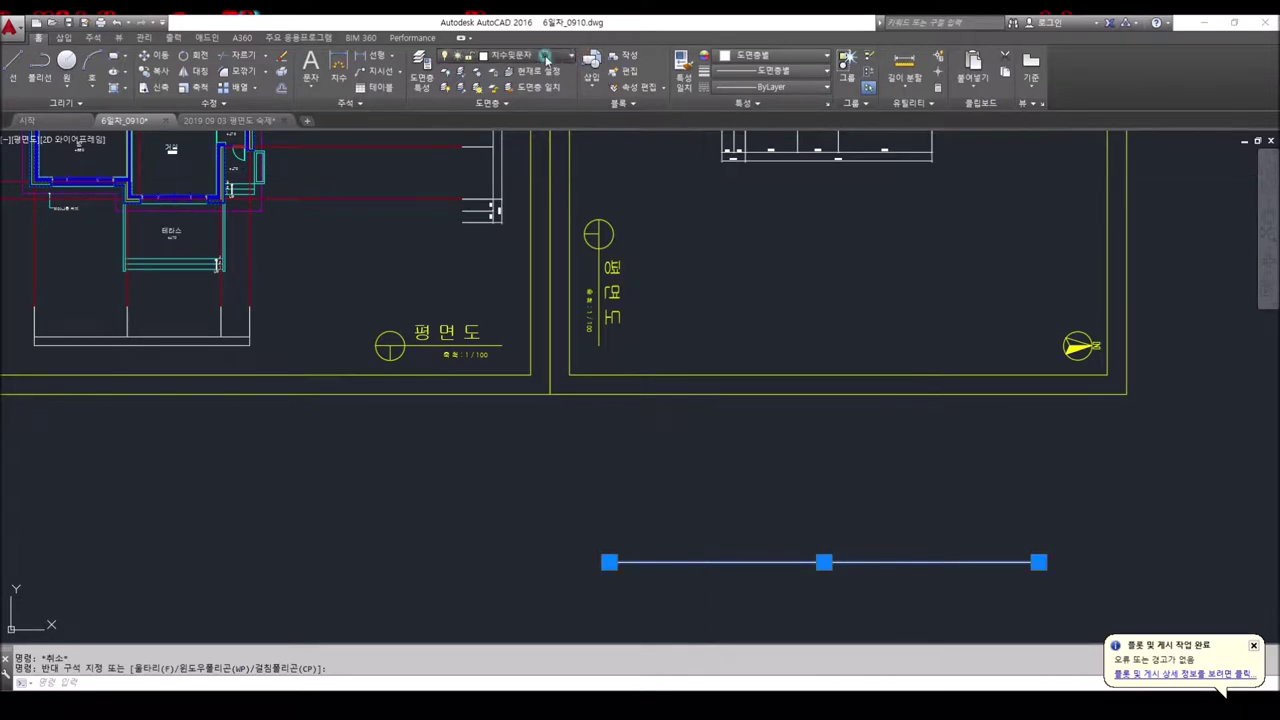
{"action": "left_click", "coordinate": [546, 57]}
{"action": "left_click", "coordinate": [525, 200]}
{"action": "key", "text": "Escape"}
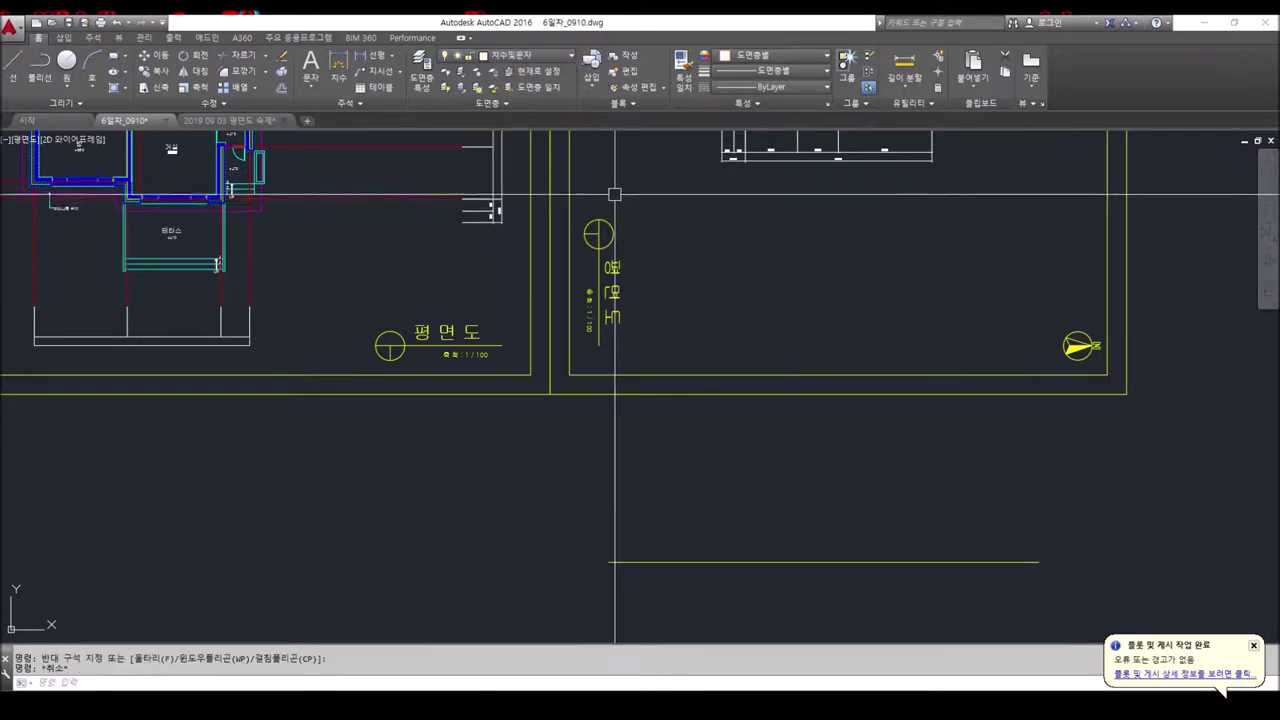
Make 중심선 the current layer.
{"action": "scroll", "coordinate": [709, 330], "scroll_direction": "down", "scroll_amount": 5}
{"action": "scroll", "coordinate": [731, 277], "scroll_direction": "up", "scroll_amount": 4}
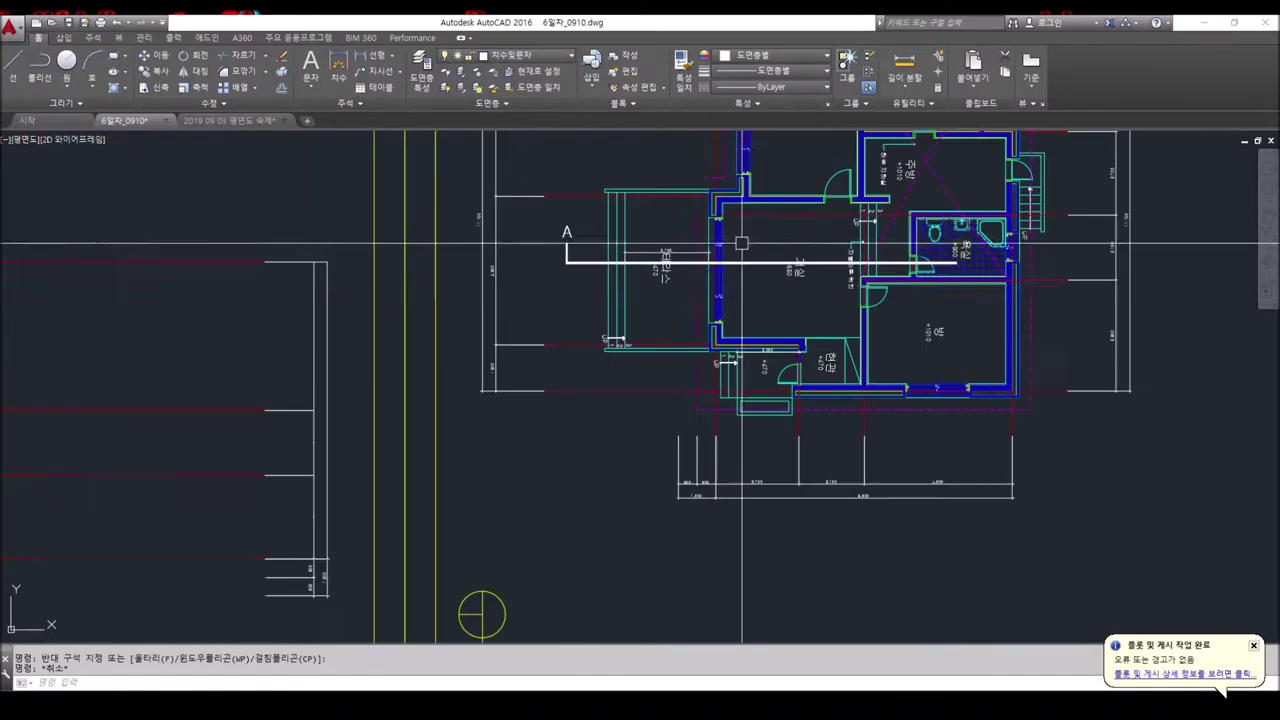
{"action": "scroll", "coordinate": [732, 267], "scroll_direction": "up", "scroll_amount": 2}
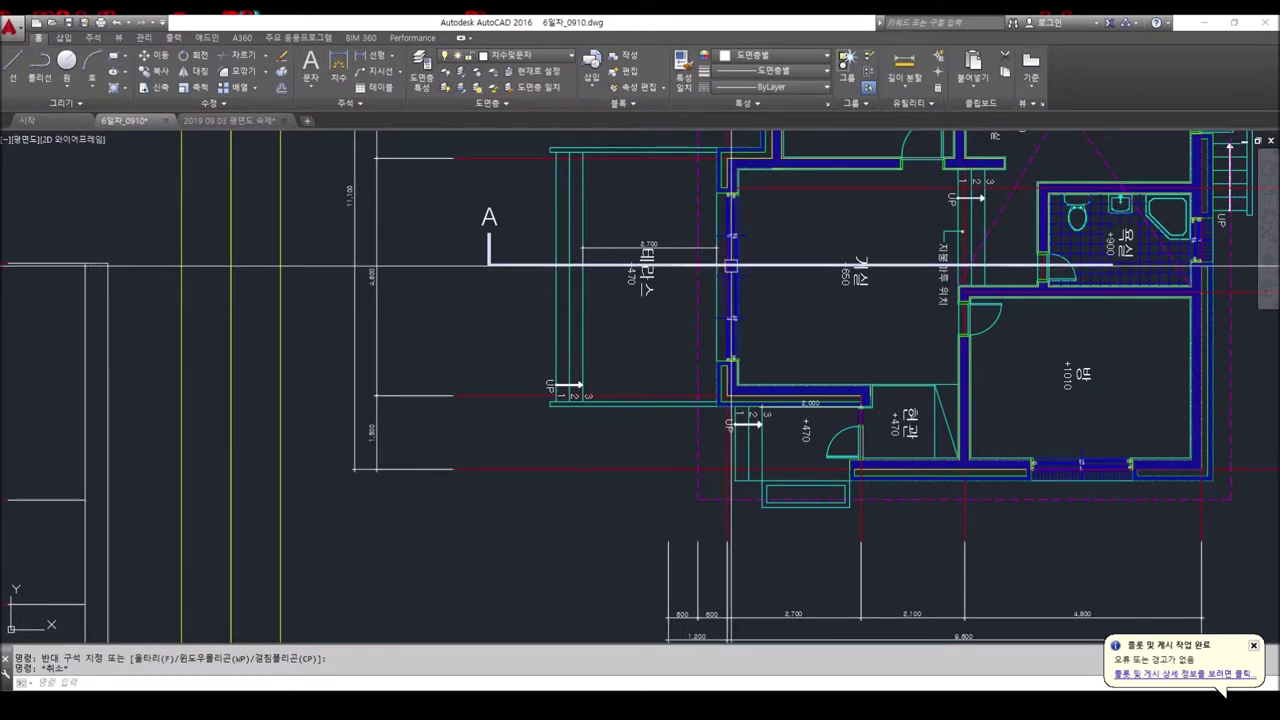
{"action": "left_click", "coordinate": [546, 57]}
{"action": "left_click", "coordinate": [531, 248]}
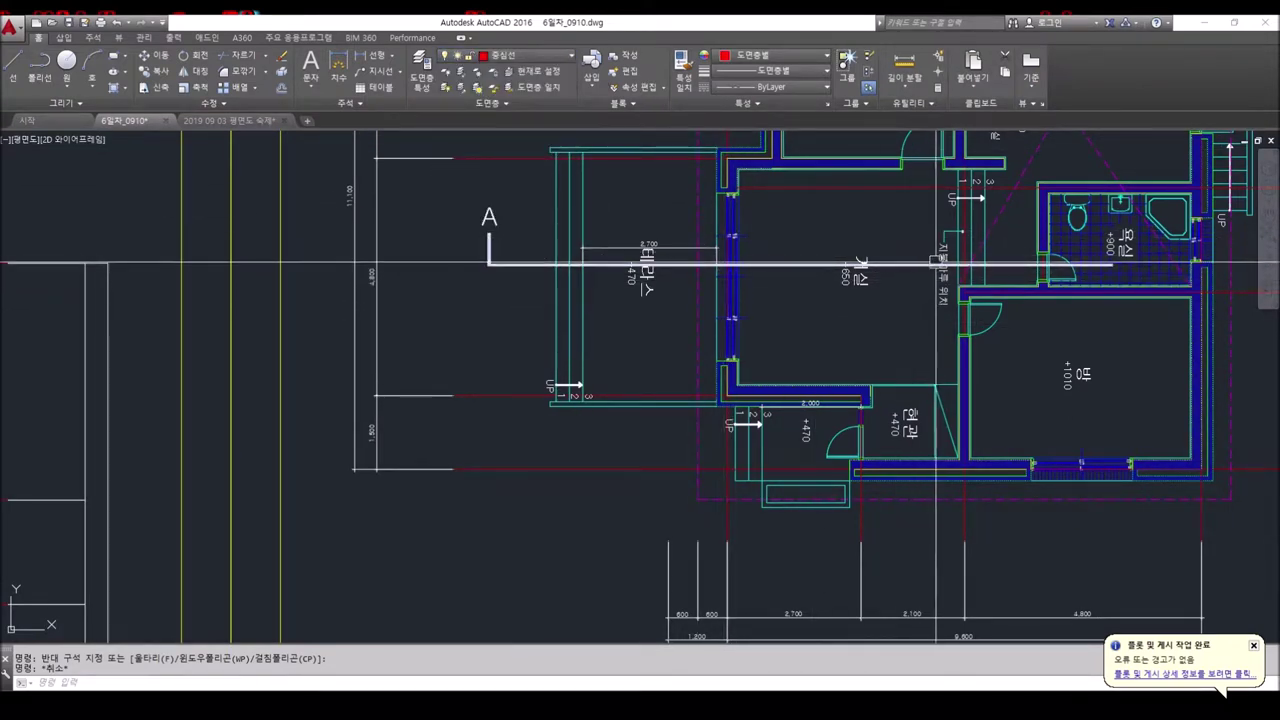
{"action": "scroll", "coordinate": [843, 291], "scroll_direction": "up", "scroll_amount": 4}
{"action": "scroll", "coordinate": [843, 291], "scroll_direction": "down", "scroll_amount": 1}
{"action": "scroll", "coordinate": [808, 468], "scroll_direction": "down", "scroll_amount": 2}
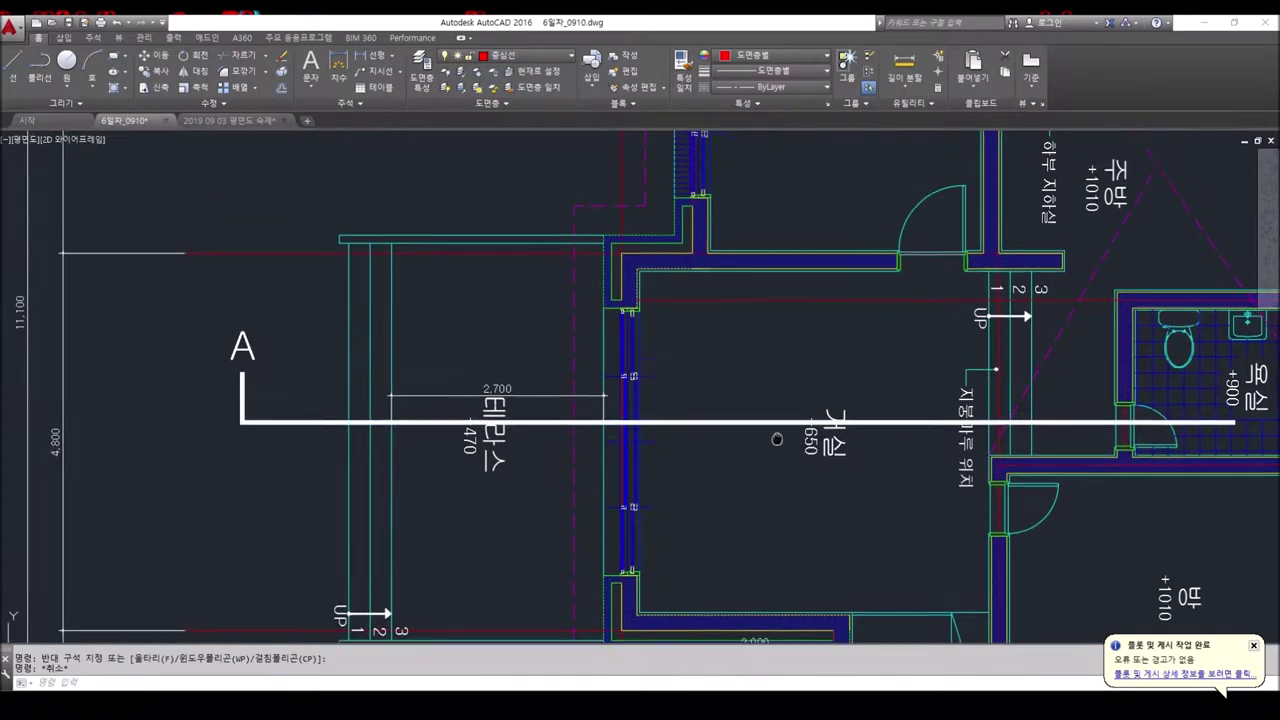
Add a 4,800 linear dimension from the living room wall to the roof ridge.
{"action": "left_click", "coordinate": [374, 60]}
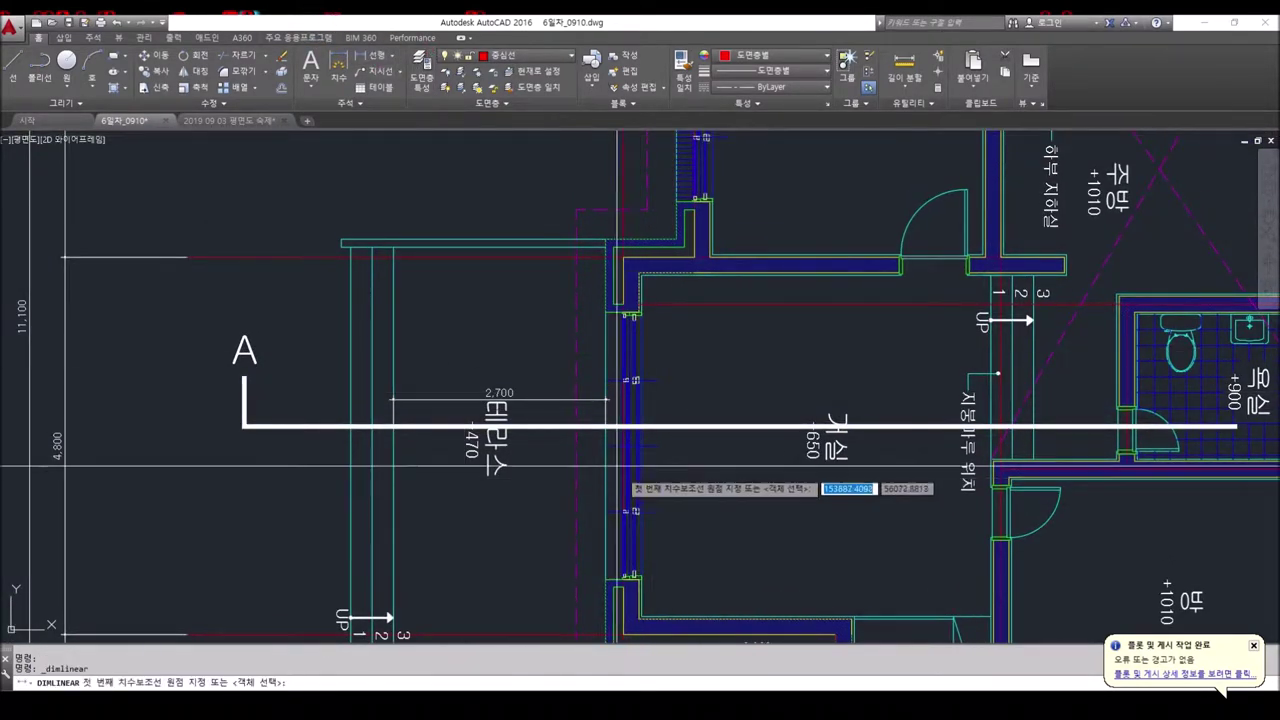
{"action": "scroll", "coordinate": [655, 400], "scroll_direction": "up", "scroll_amount": 3}
{"action": "scroll", "coordinate": [640, 390], "scroll_direction": "up", "scroll_amount": 3}
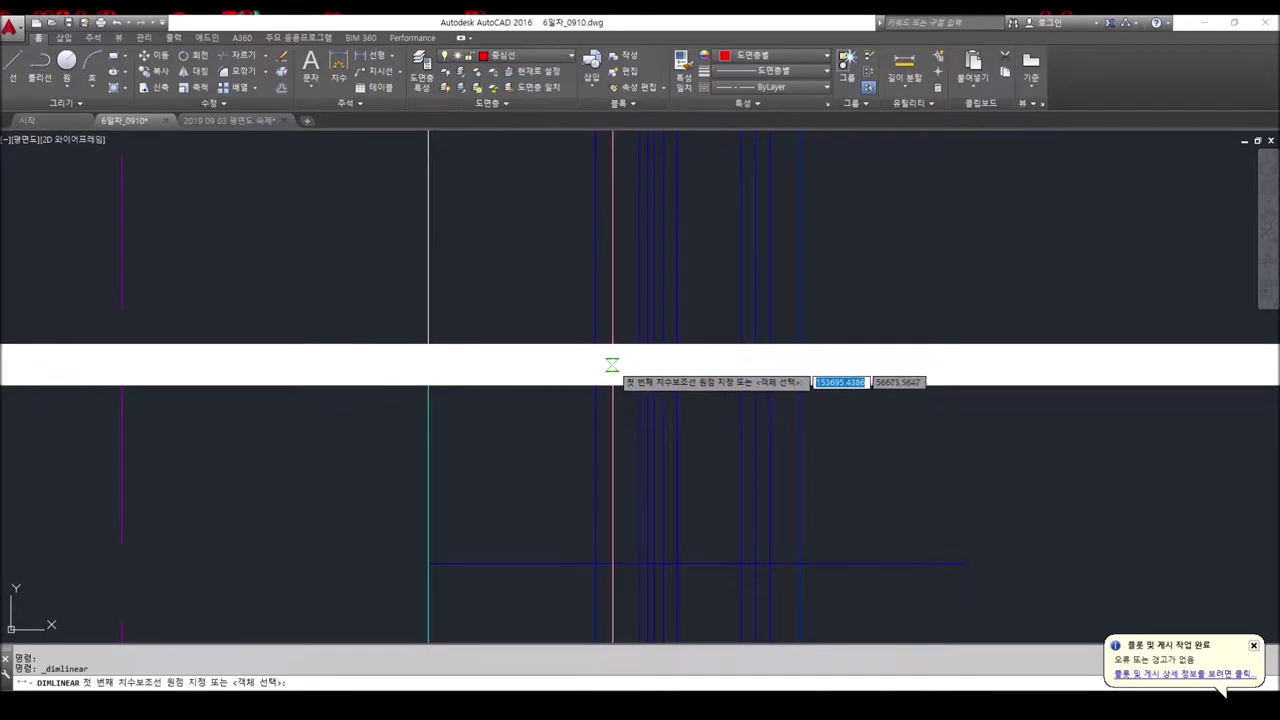
{"action": "scroll", "coordinate": [580, 390], "scroll_direction": "down", "scroll_amount": 5}
{"action": "left_click", "coordinate": [549, 414]}
{"action": "scroll", "coordinate": [791, 410], "scroll_direction": "up", "scroll_amount": 5}
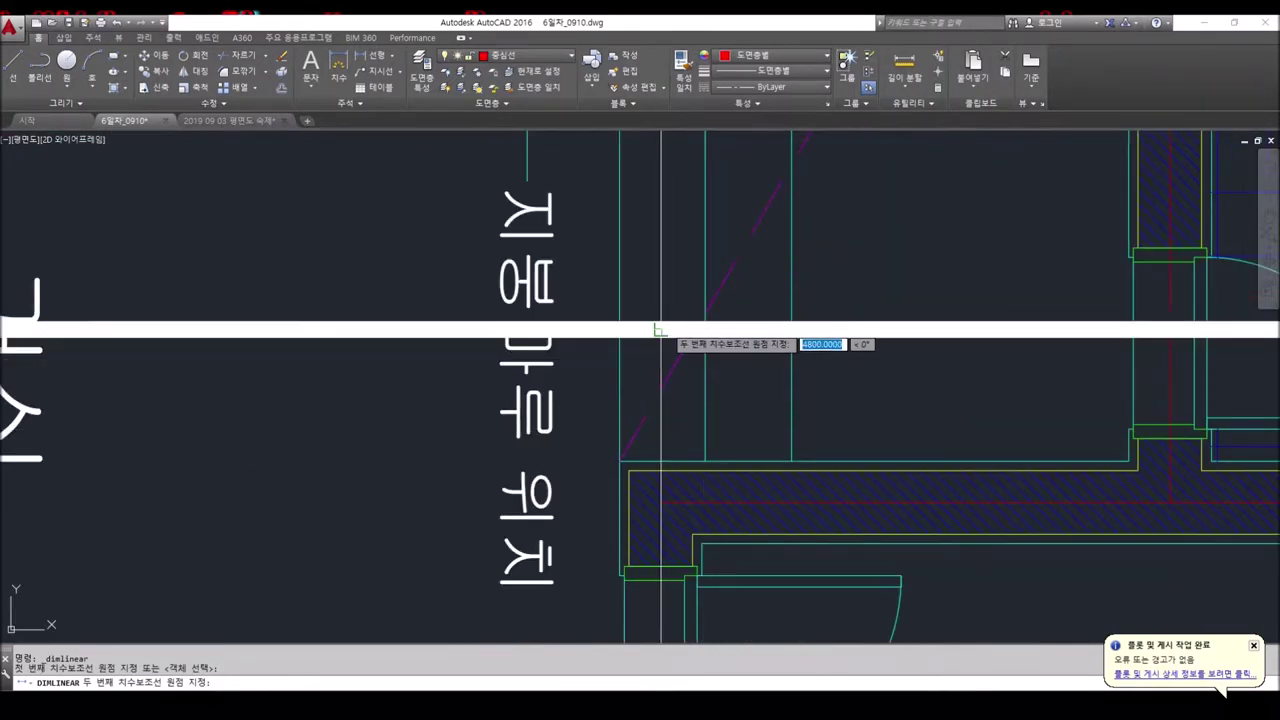
{"action": "left_click", "coordinate": [659, 330]}
{"action": "scroll", "coordinate": [700, 390], "scroll_direction": "down", "scroll_amount": 3}
{"action": "left_click", "coordinate": [775, 430]}
{"action": "key", "text": "Escape"}
Match the 4,800 dimension's style to the existing 2,700 dimension.
{"action": "key", "text": "Escape"}
{"action": "key", "text": "Return"}
{"action": "left_click", "coordinate": [840, 430]}
{"action": "left_click_drag", "start_coordinate": [503, 380], "coordinate": [571, 380]}
{"action": "scroll", "coordinate": [761, 181], "scroll_direction": "down", "scroll_amount": 5}
{"action": "scroll", "coordinate": [761, 181], "scroll_direction": "down", "scroll_amount": 3}
{"action": "key", "text": "Escape"}
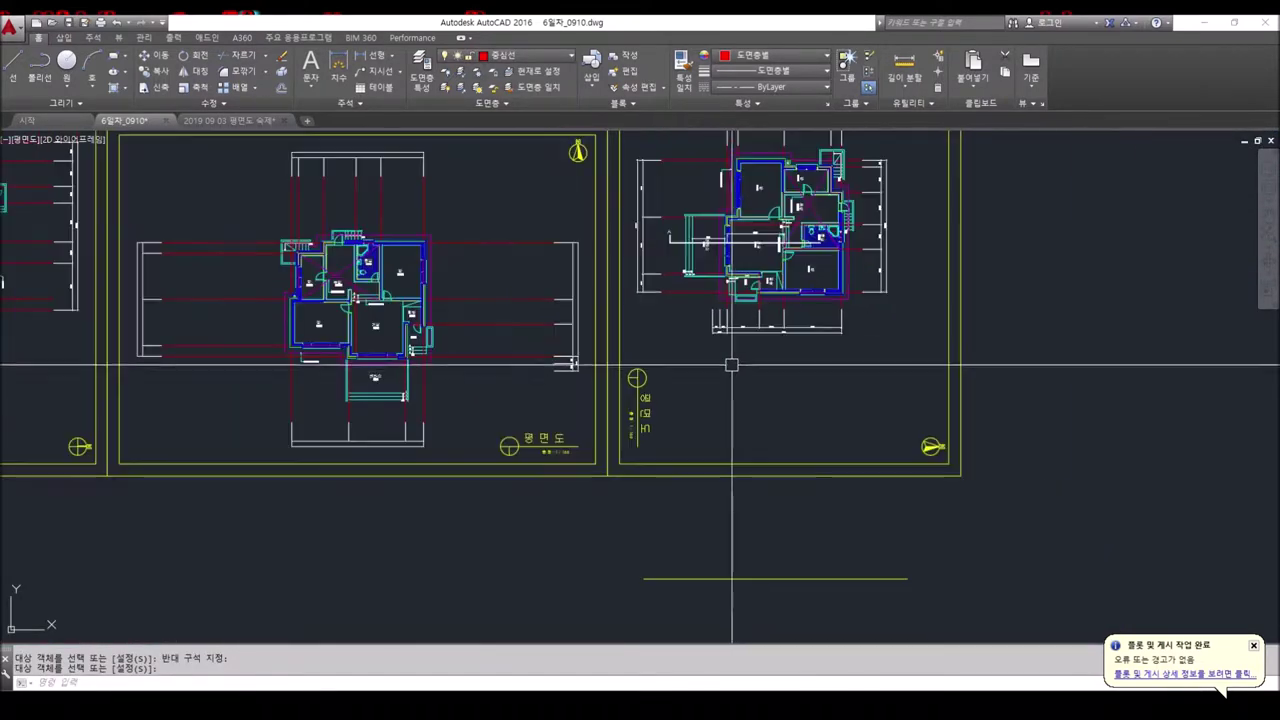
Draw a vertical line crossing the horizontal section line.
{"action": "type", "text": "l"}
{"action": "key", "text": "Return"}
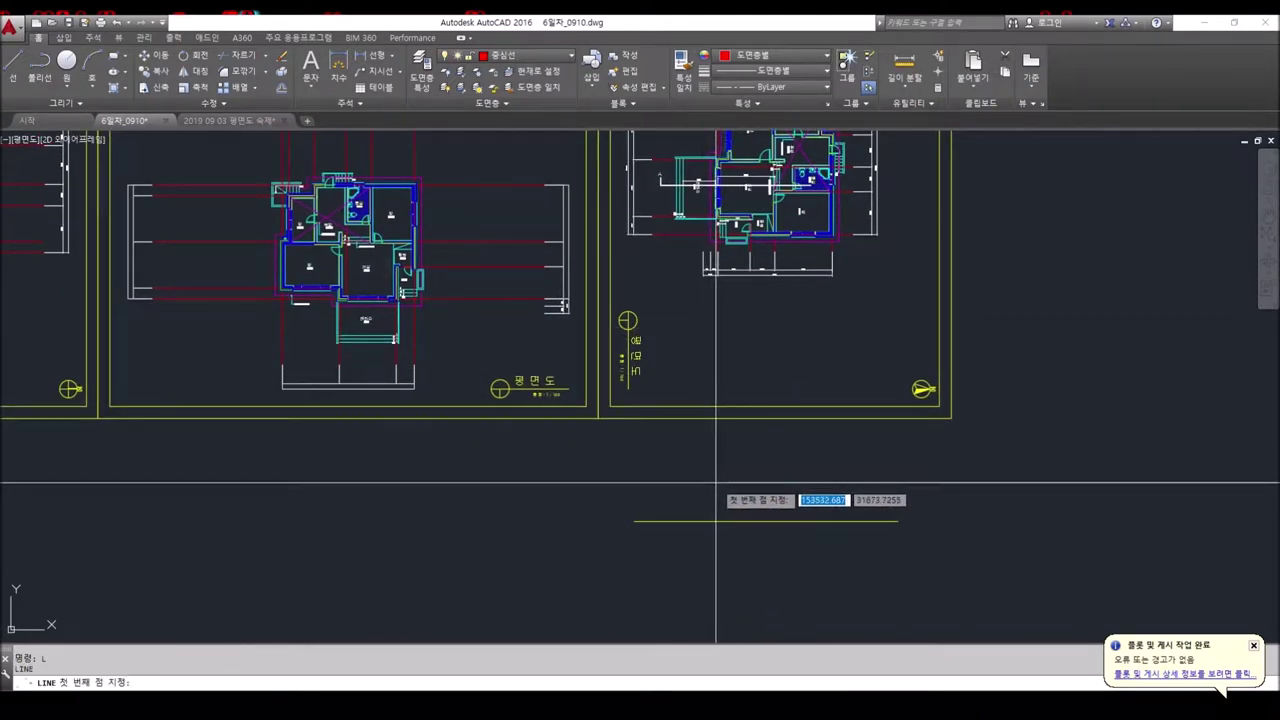
{"action": "left_click", "coordinate": [716, 449]}
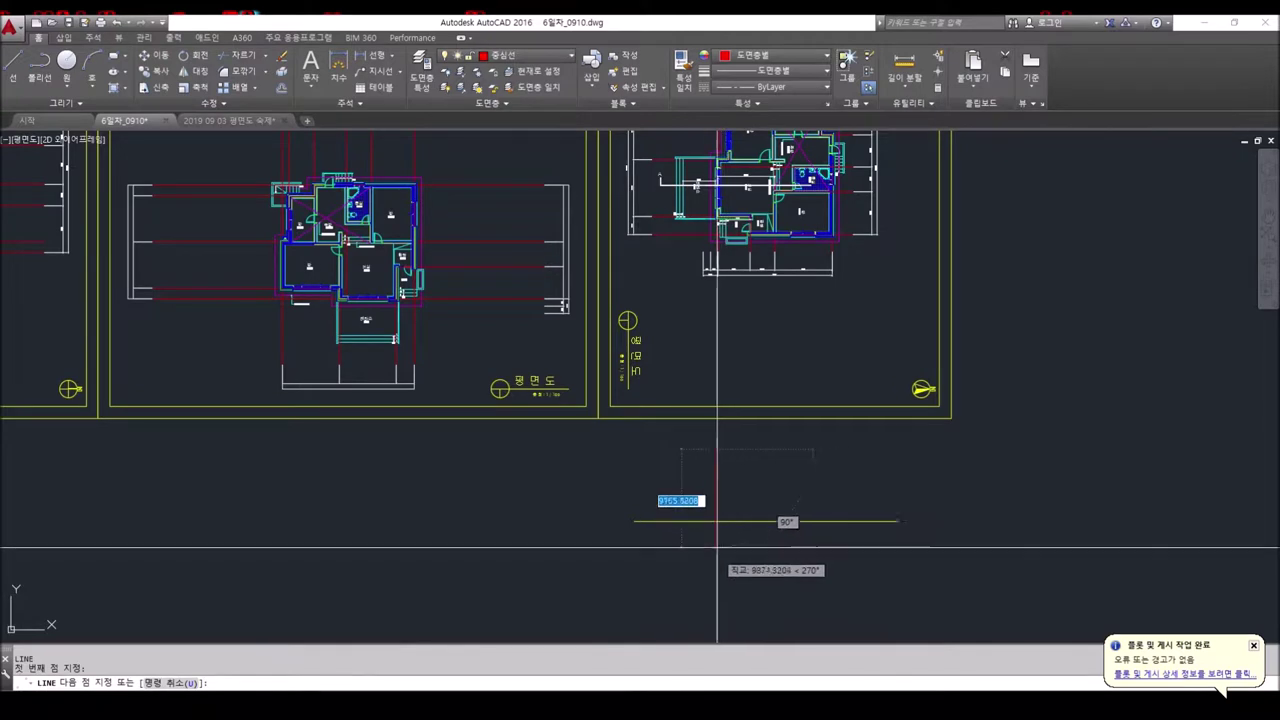
{"action": "left_click", "coordinate": [716, 540]}
{"action": "key", "text": "Return"}
Offset the vertical line 4800 to the right.
{"action": "type", "text": "o"}
{"action": "key", "text": "Return"}
{"action": "type", "text": "48"}
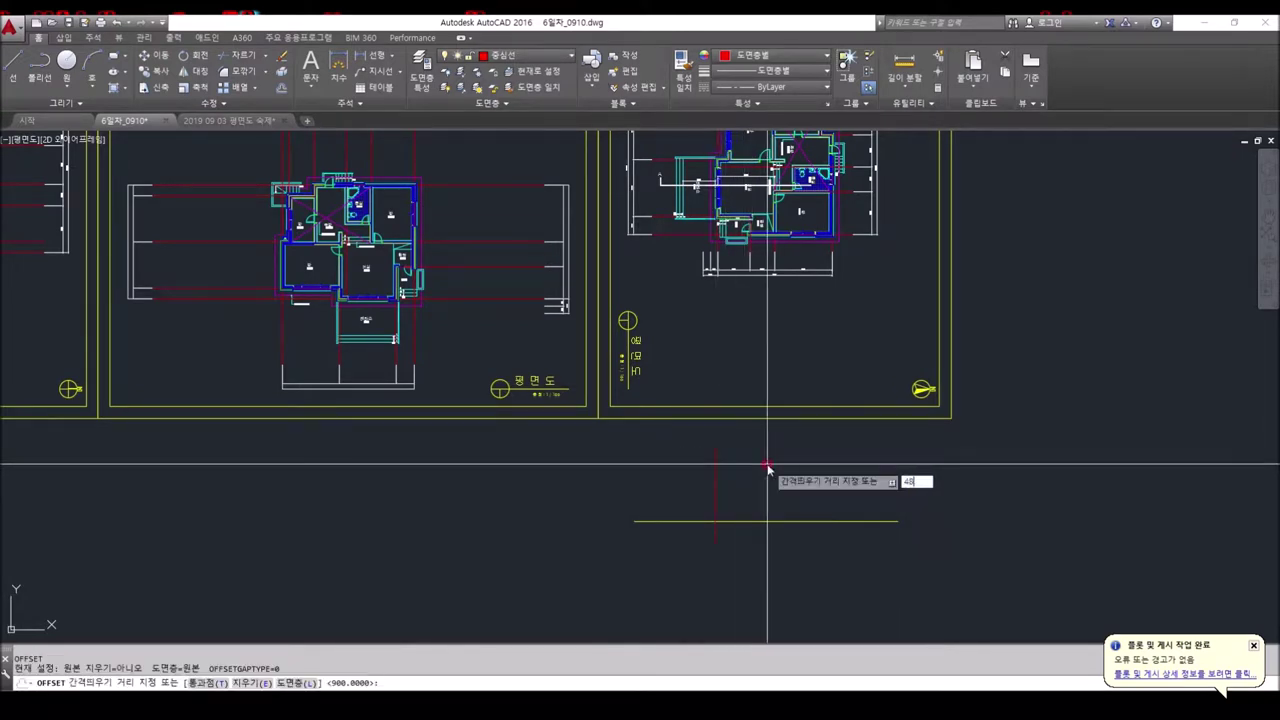
{"action": "key", "text": "Return"}
{"action": "left_click", "coordinate": [714, 479]}
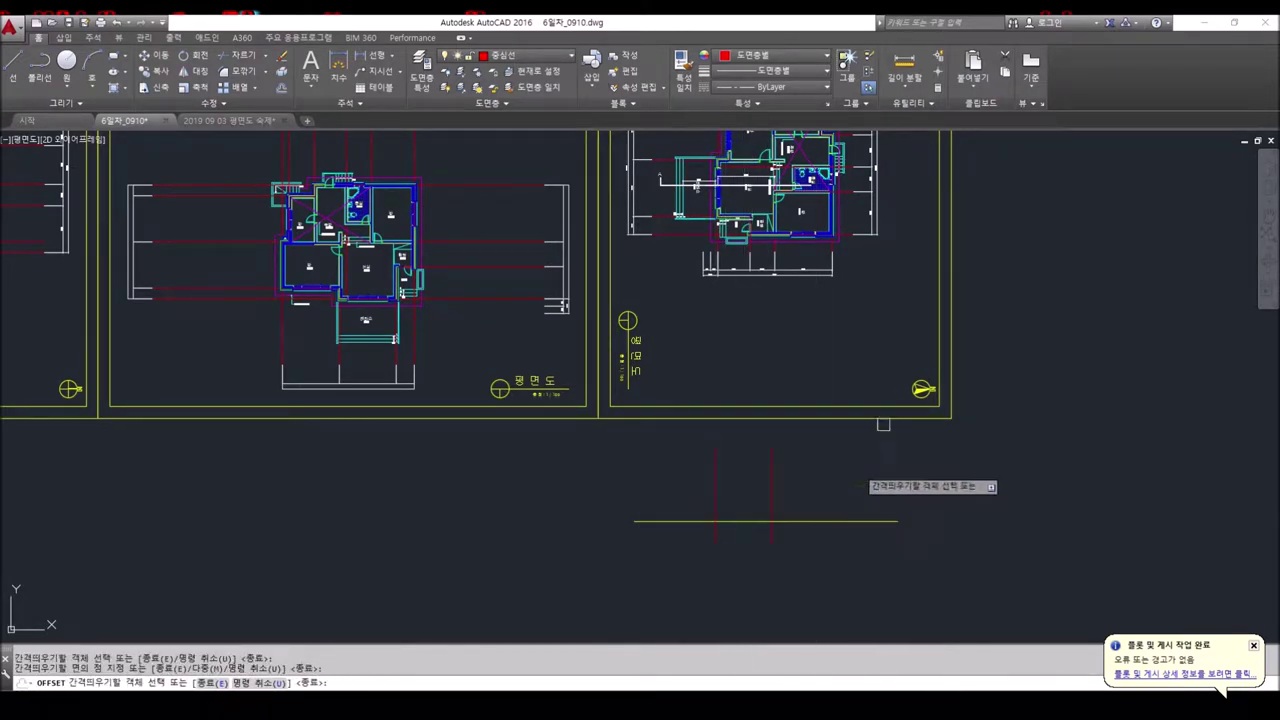
{"action": "left_click", "coordinate": [860, 468]}
{"action": "key", "text": "Escape"}
{"action": "key", "text": "Escape"}
Pick objects for deletion, then cancel the erase.
{"action": "left_click", "coordinate": [982, 433]}
{"action": "left_click", "coordinate": [874, 302]}
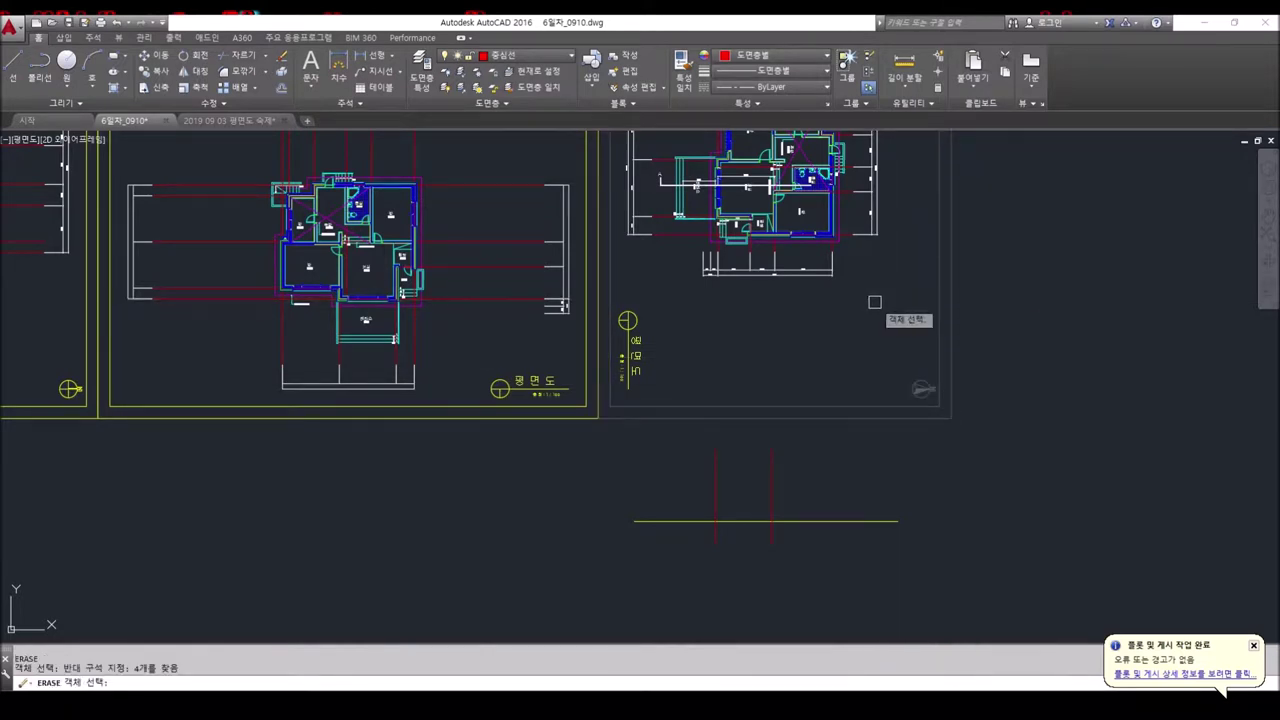
{"action": "left_click", "coordinate": [681, 407]}
{"action": "key", "text": "Escape"}
{"action": "key", "text": "Escape"}
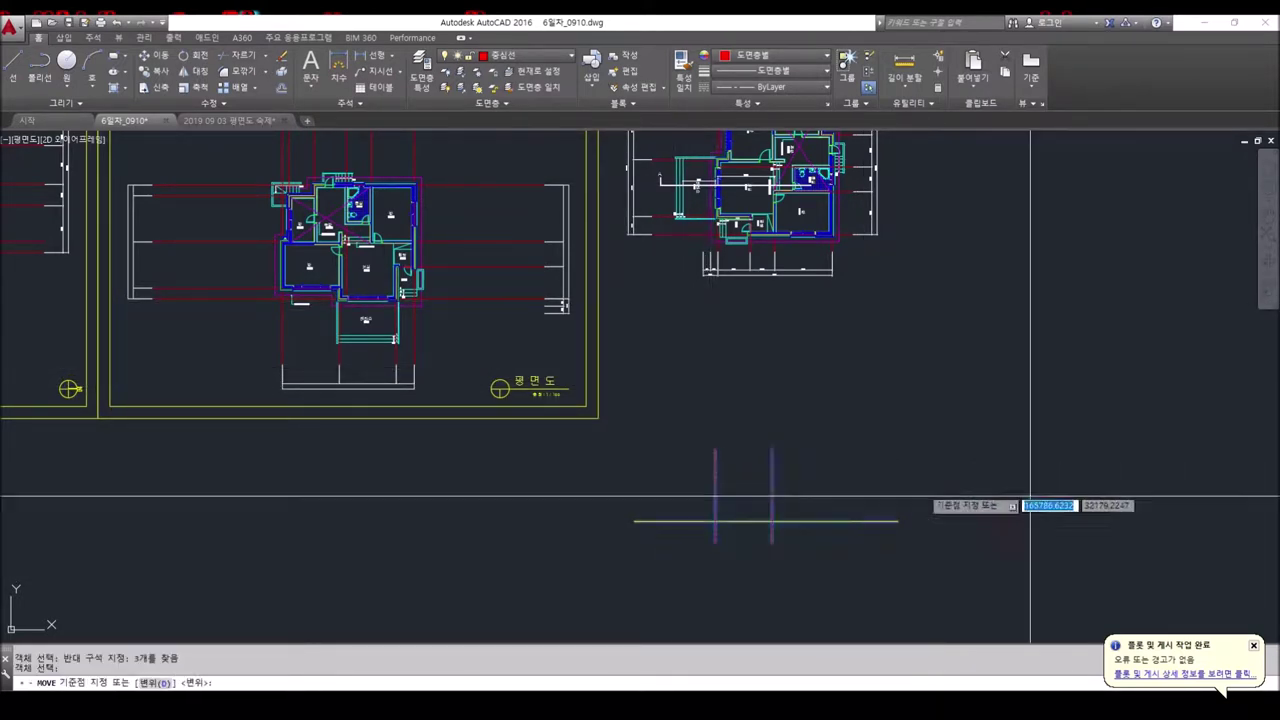
Try grip-stretching a vertical section line's endpoint, then cancel.
{"action": "middle_click_drag", "start_coordinate": [929, 323], "coordinate": [969, 493]}
{"action": "scroll", "coordinate": [799, 424], "scroll_direction": "up", "scroll_amount": 3}
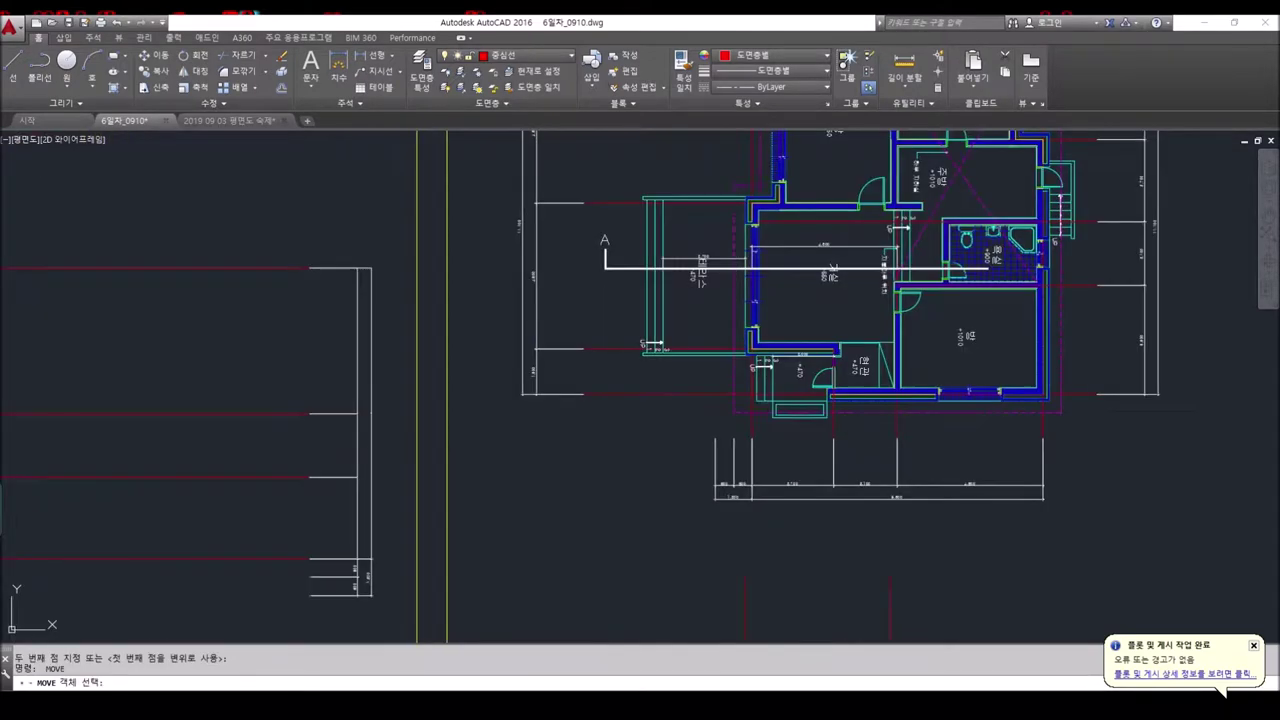
{"action": "middle_click_drag", "start_coordinate": [775, 300], "coordinate": [775, 215]}
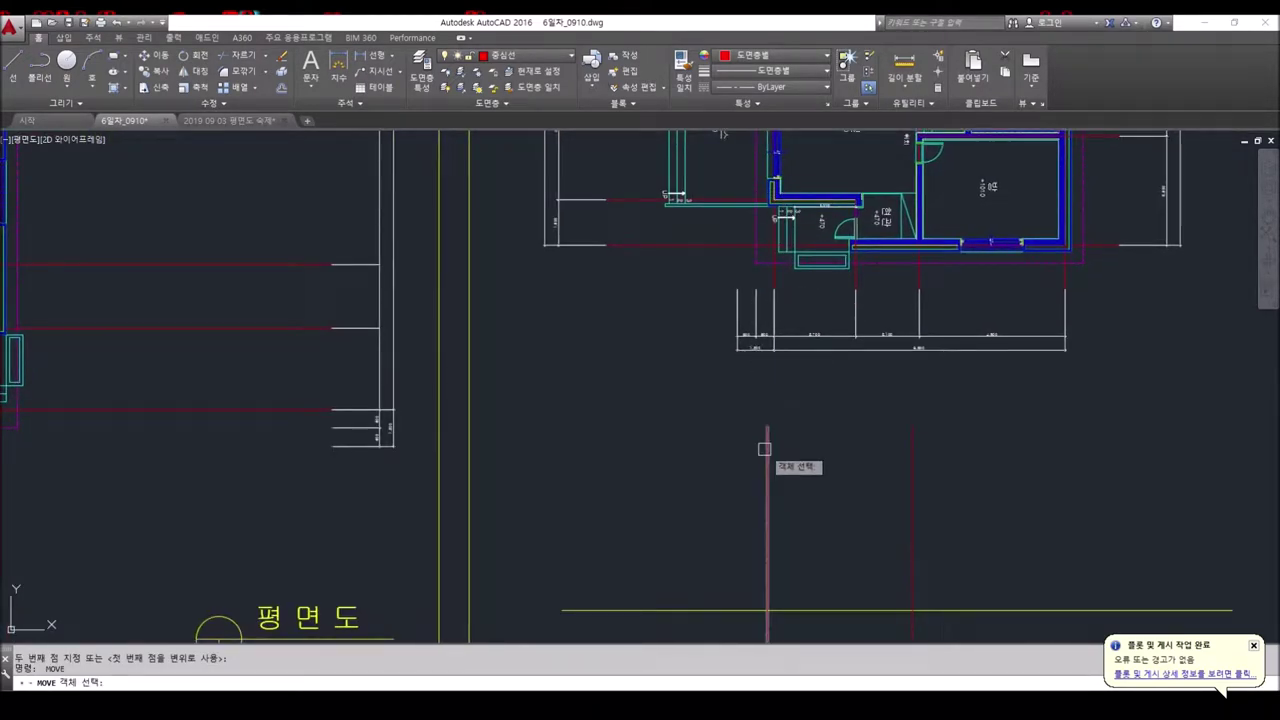
{"action": "scroll", "coordinate": [831, 332], "scroll_direction": "down", "scroll_amount": 2}
{"action": "middle_click_drag", "start_coordinate": [831, 332], "coordinate": [827, 396]}
{"action": "left_click", "coordinate": [915, 470]}
{"action": "left_click", "coordinate": [894, 451]}
{"action": "scroll", "coordinate": [888, 241], "scroll_direction": "up", "scroll_amount": 2}
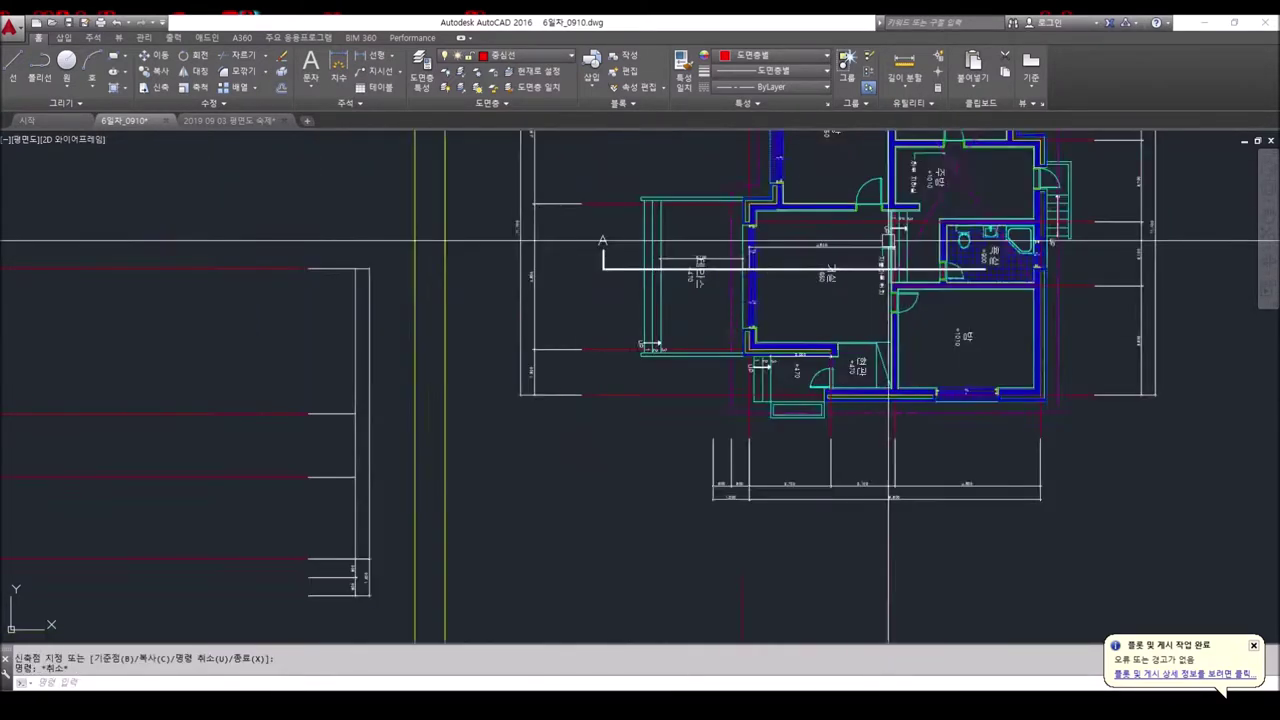
{"action": "key", "text": "Escape"}
{"action": "scroll", "coordinate": [888, 241], "scroll_direction": "up", "scroll_amount": 3}
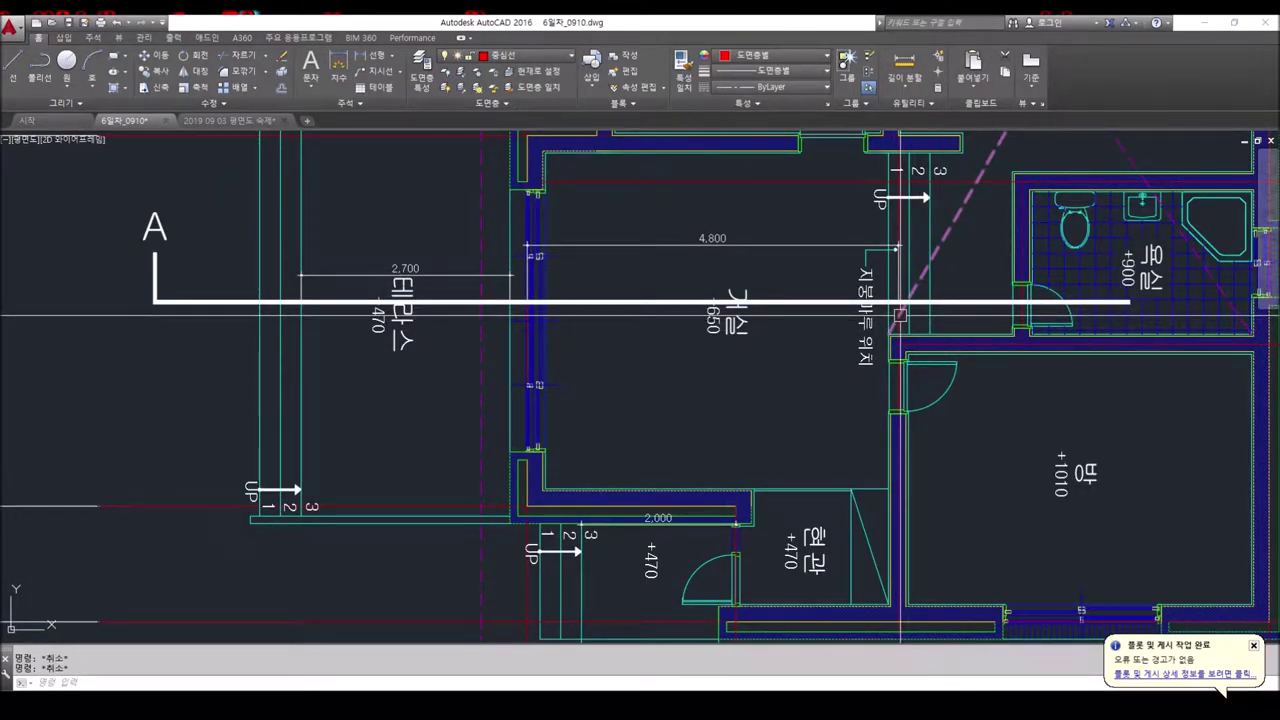
Measure the distance from the roof ridge to the bathroom wall with DI.
{"action": "type", "text": "di"}
{"action": "key", "text": "Return"}
{"action": "scroll", "coordinate": [901, 317], "scroll_direction": "up", "scroll_amount": 4}
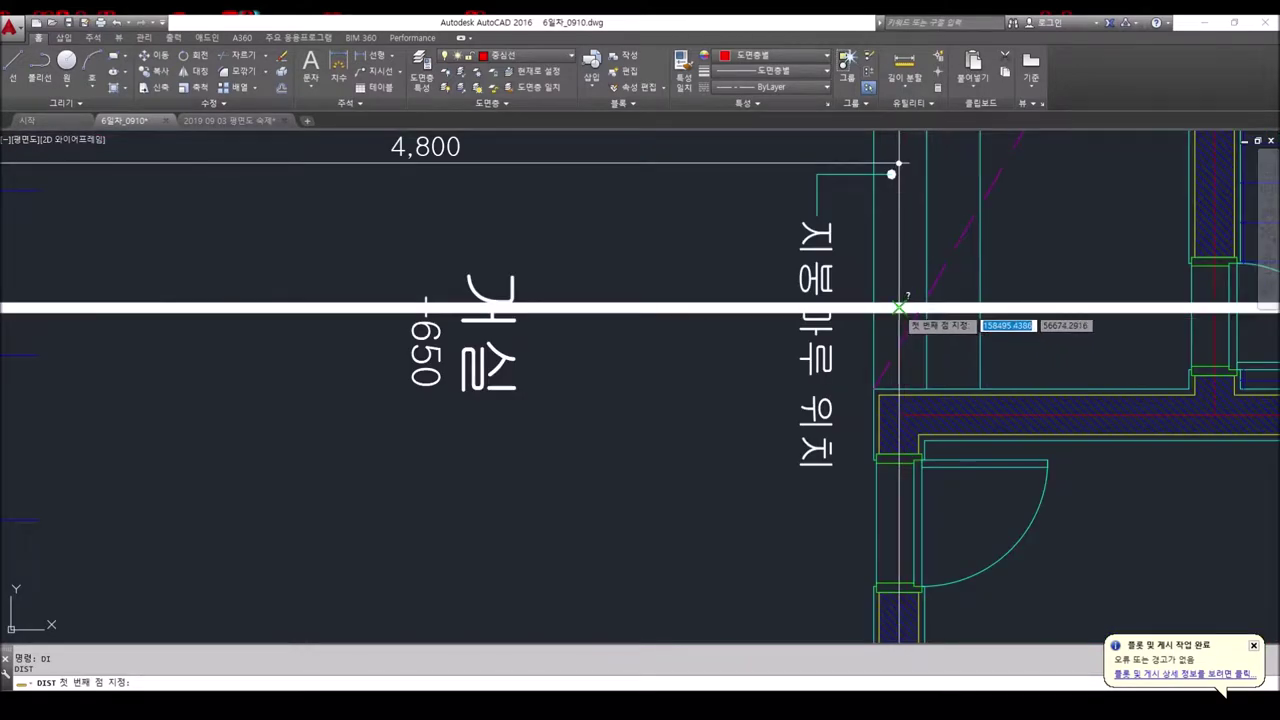
{"action": "left_click", "coordinate": [897, 168]}
{"action": "scroll", "coordinate": [875, 347], "scroll_direction": "down", "scroll_amount": 5}
{"action": "scroll", "coordinate": [700, 343], "scroll_direction": "up", "scroll_amount": 5}
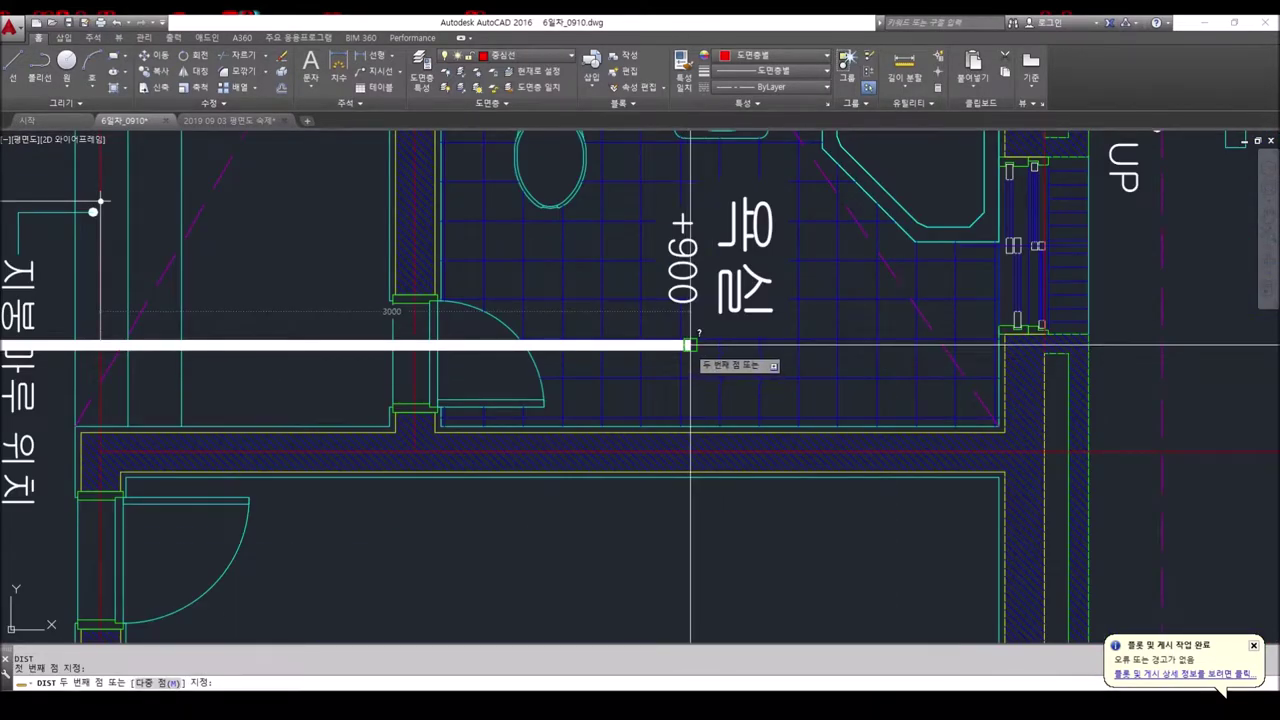
{"action": "left_click", "coordinate": [648, 471]}
{"action": "scroll", "coordinate": [648, 471], "scroll_direction": "down", "scroll_amount": 5}
{"action": "scroll", "coordinate": [669, 366], "scroll_direction": "down", "scroll_amount": 2}
{"action": "key", "text": "Escape"}
{"action": "key", "text": "Escape"}
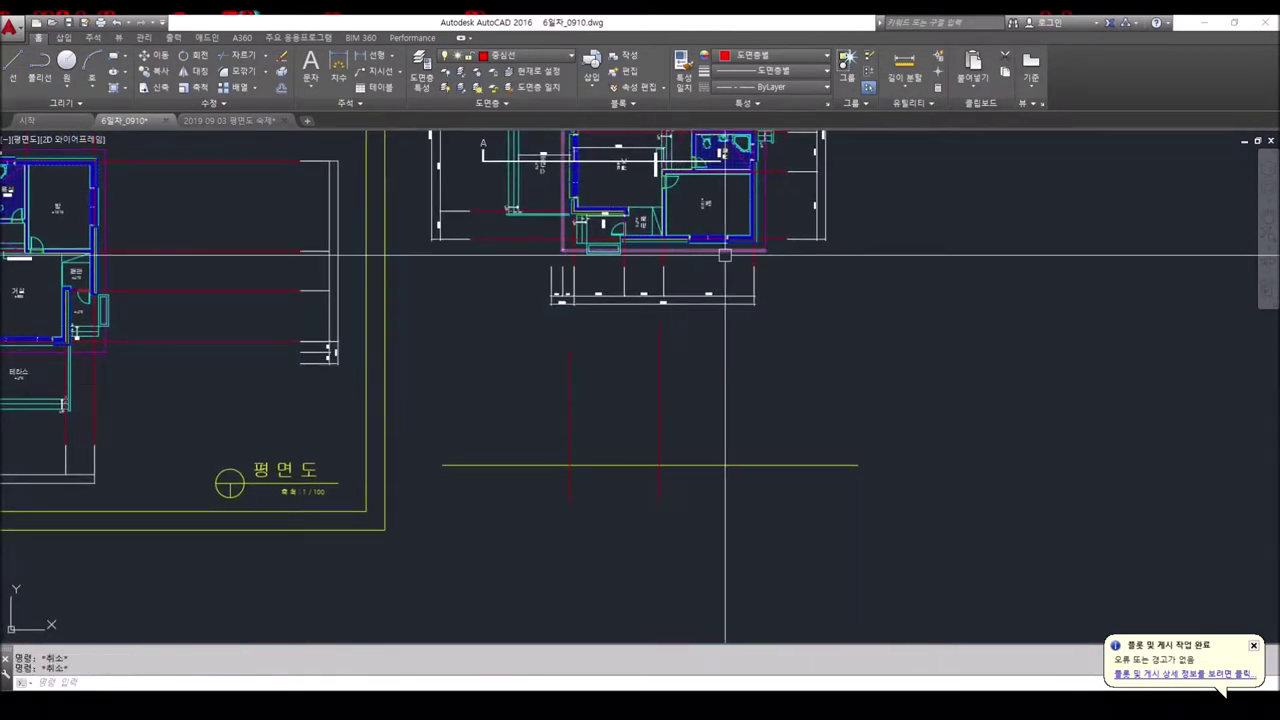
{"action": "type", "text": "3000"}
Offset the vertical line 3000 to the right.
{"action": "key", "text": "Return"}
{"action": "type", "text": "3000"}
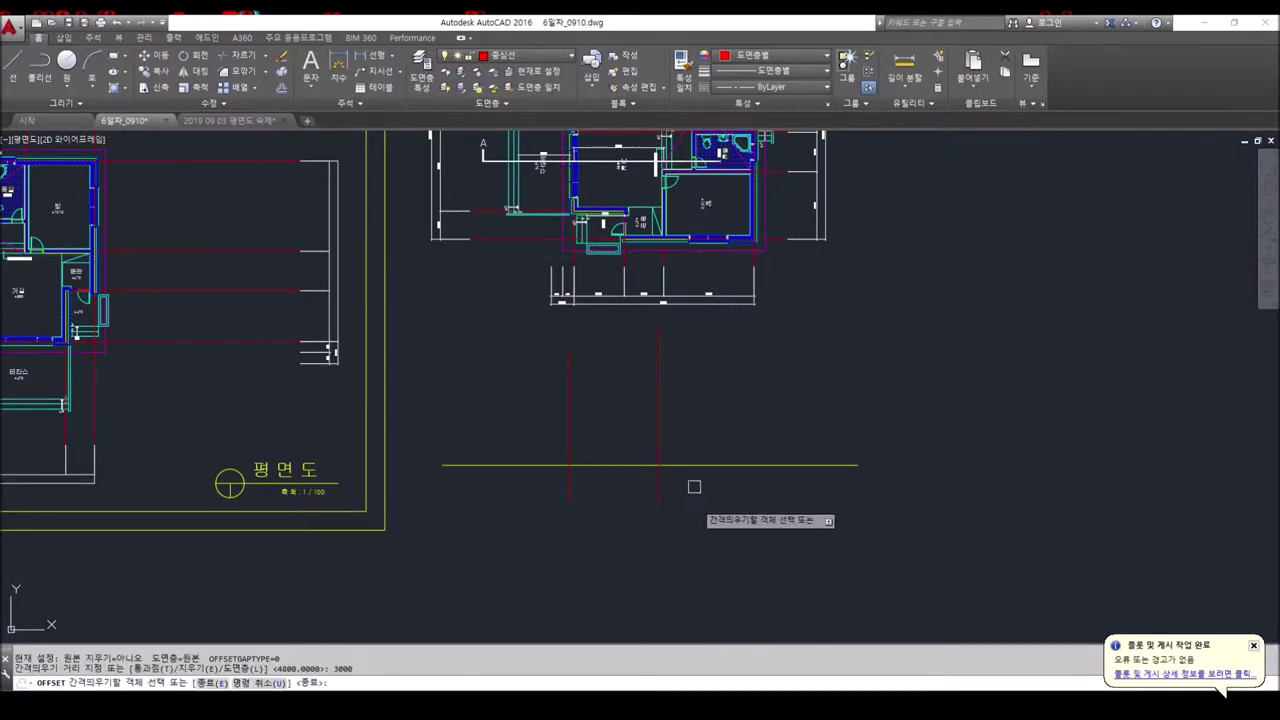
{"action": "left_click", "coordinate": [662, 442]}
{"action": "left_click", "coordinate": [740, 435]}
{"action": "key", "text": "Escape"}
{"action": "type", "text": "ma"}
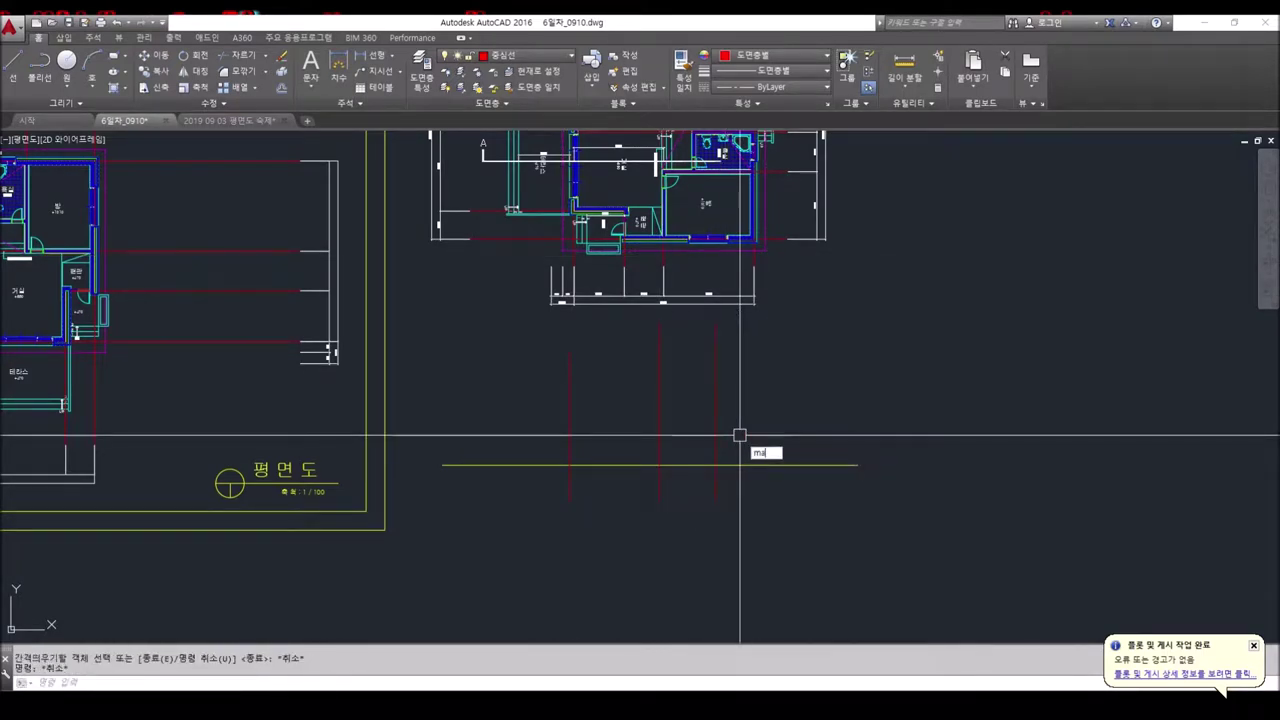
Give the horizontal line the section-line style by matching properties.
{"action": "key", "text": "Return"}
{"action": "left_click", "coordinate": [725, 470]}
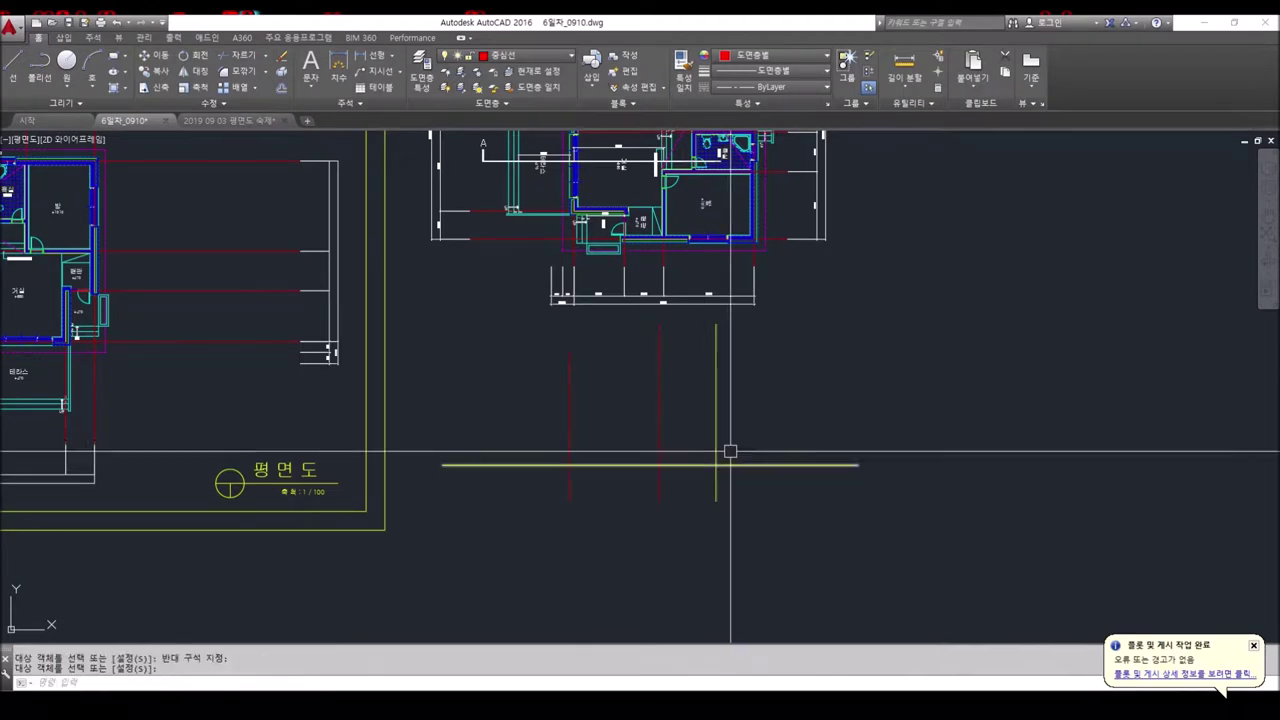
{"action": "key", "text": "Return"}
Trim the horizontal line beyond the vertical line.
{"action": "type", "text": "tr"}
{"action": "key", "text": "Return"}
{"action": "key", "text": "Return"}
{"action": "left_click", "coordinate": [770, 464]}
{"action": "key", "text": "Escape"}
Zoom and pan until the whole plan with cut line A and its dimensions shows.
{"action": "scroll", "coordinate": [774, 405], "scroll_direction": "down", "scroll_amount": 2}
{"action": "scroll", "coordinate": [745, 385], "scroll_direction": "up", "scroll_amount": 3}
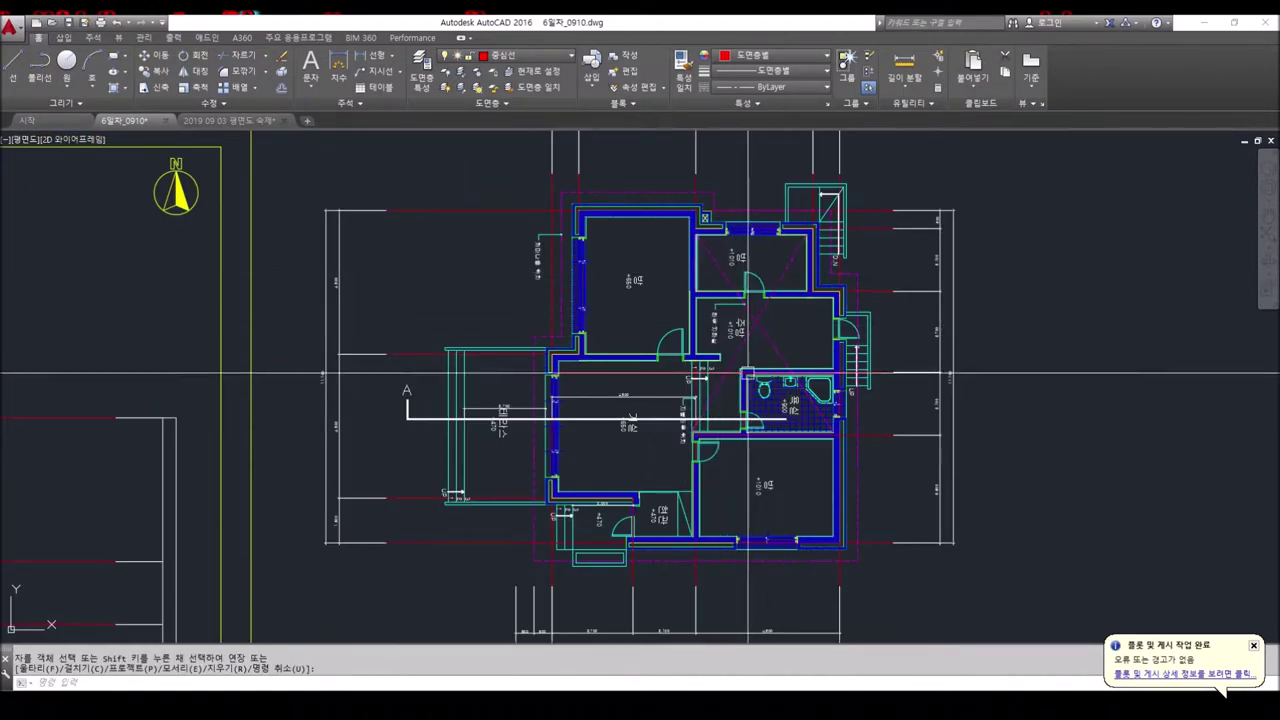
{"action": "scroll", "coordinate": [739, 369], "scroll_direction": "up", "scroll_amount": 3}
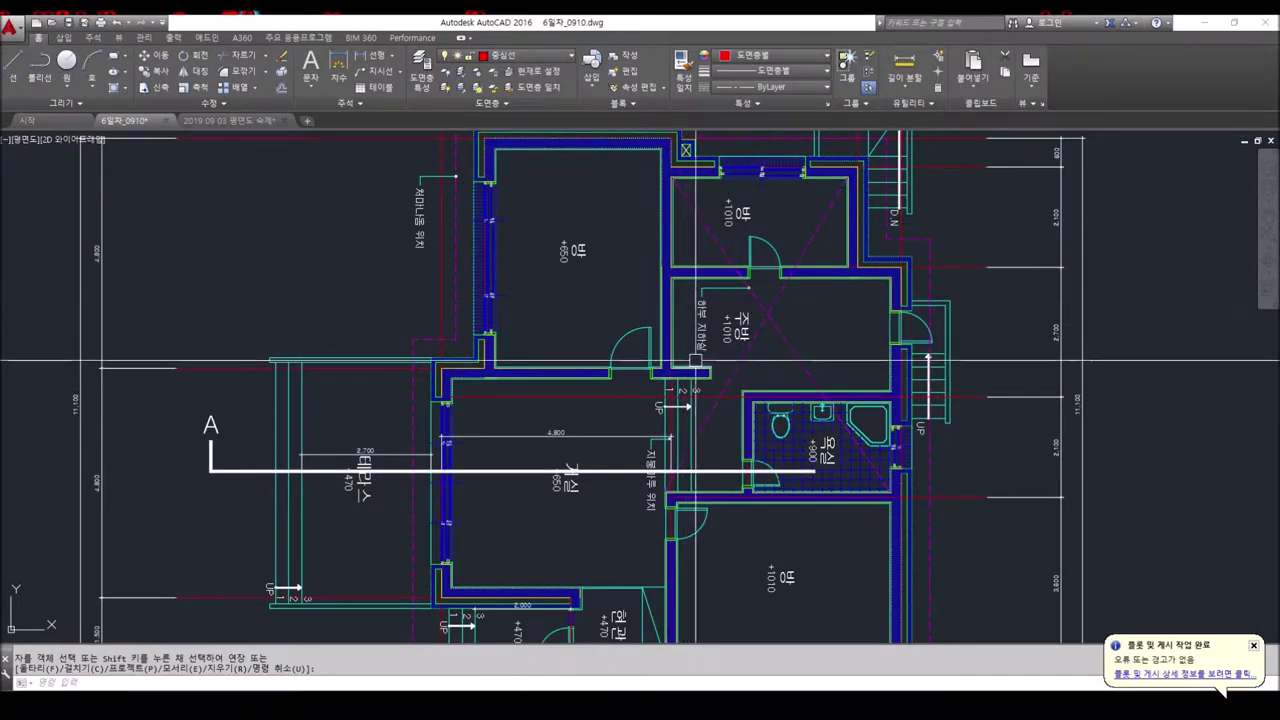
{"action": "scroll", "coordinate": [690, 362], "scroll_direction": "down", "scroll_amount": 1}
{"action": "scroll", "coordinate": [657, 383], "scroll_direction": "up", "scroll_amount": 1}
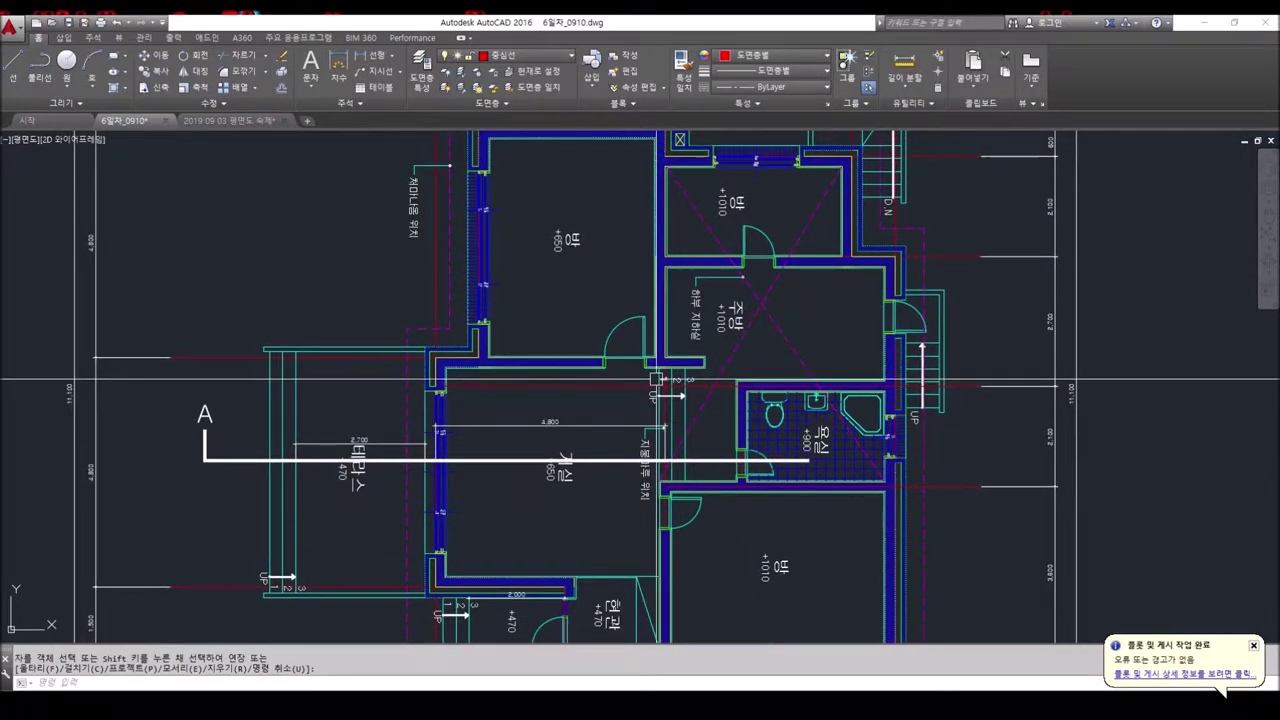
{"action": "mouse_move", "coordinate": [430, 460]}
{"action": "middle_mouse_down"}
{"action": "mouse_move", "coordinate": [470, 290]}
{"action": "mouse_move", "coordinate": [530, 367]}
{"action": "middle_mouse_up"}
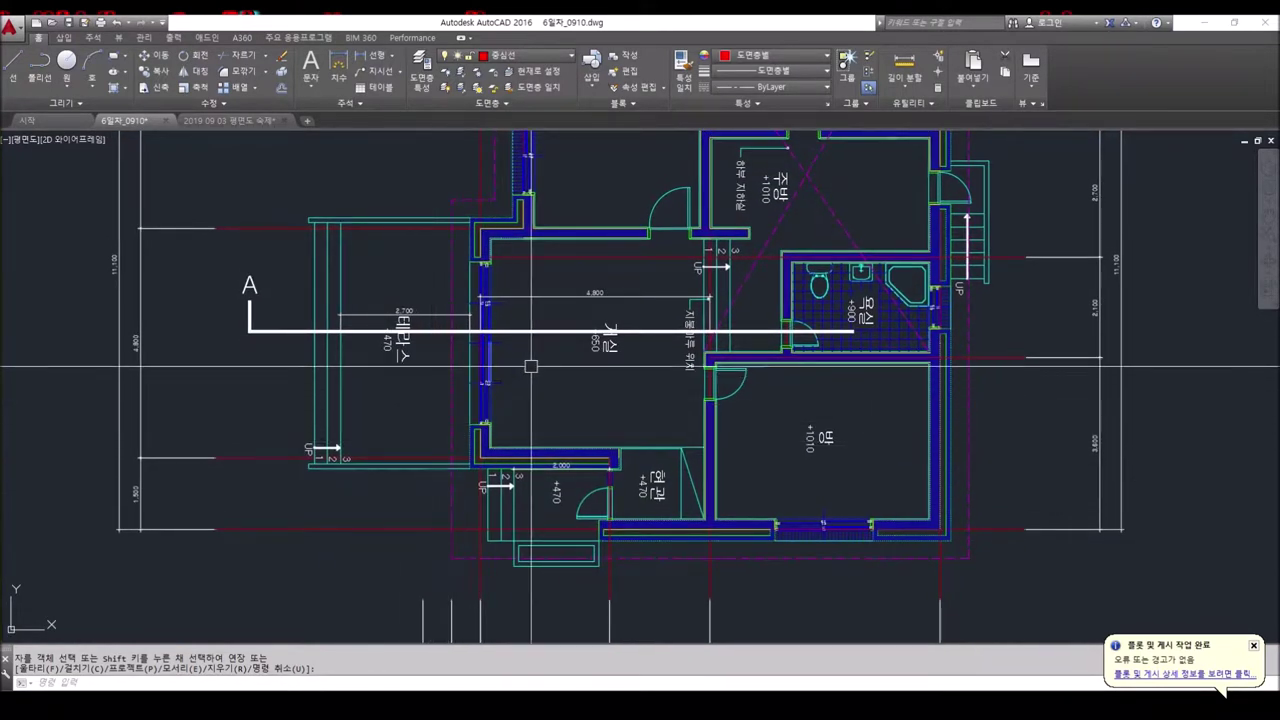
{"action": "scroll", "coordinate": [570, 330], "scroll_direction": "up", "scroll_amount": 2}
{"action": "scroll", "coordinate": [537, 371], "scroll_direction": "down", "scroll_amount": 1}
{"action": "scroll", "coordinate": [410, 354], "scroll_direction": "down", "scroll_amount": 3}
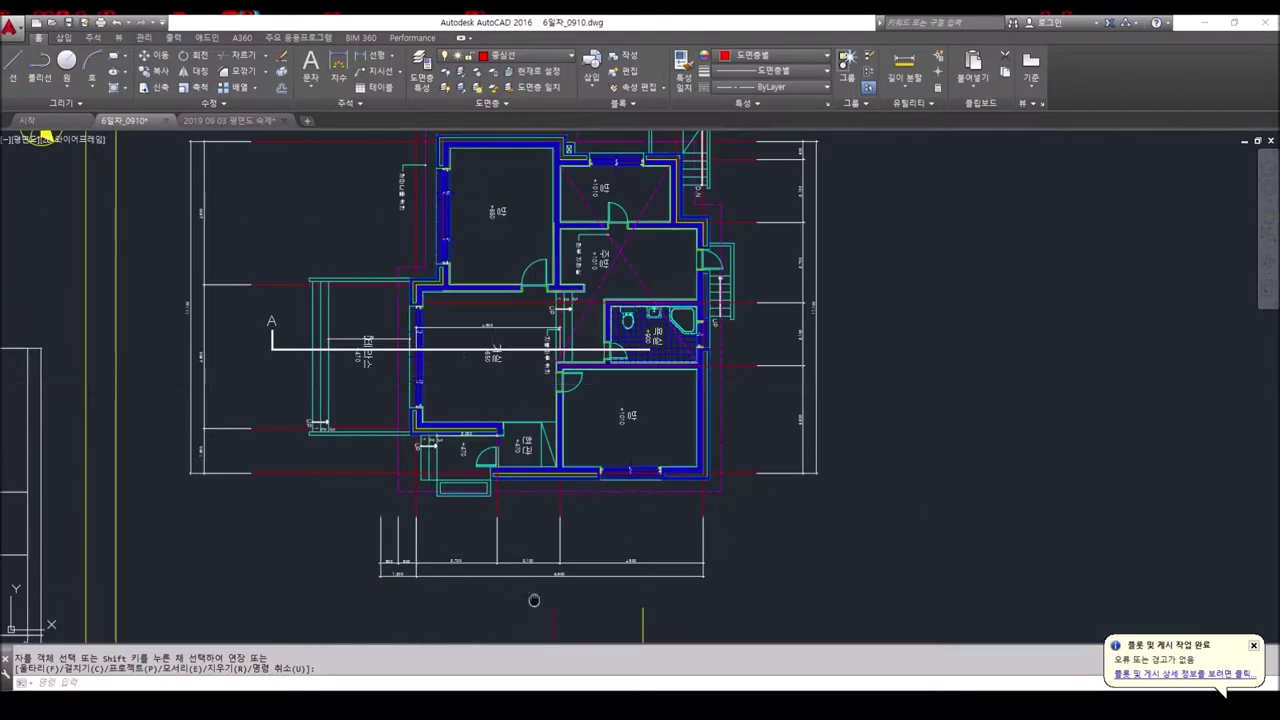
{"action": "scroll", "coordinate": [534, 600], "scroll_direction": "down", "scroll_amount": 2}
{"action": "middle_click_drag", "start_coordinate": [534, 600], "coordinate": [657, 391]}
{"action": "key", "text": "Escape"}
{"action": "type", "text": "650"}
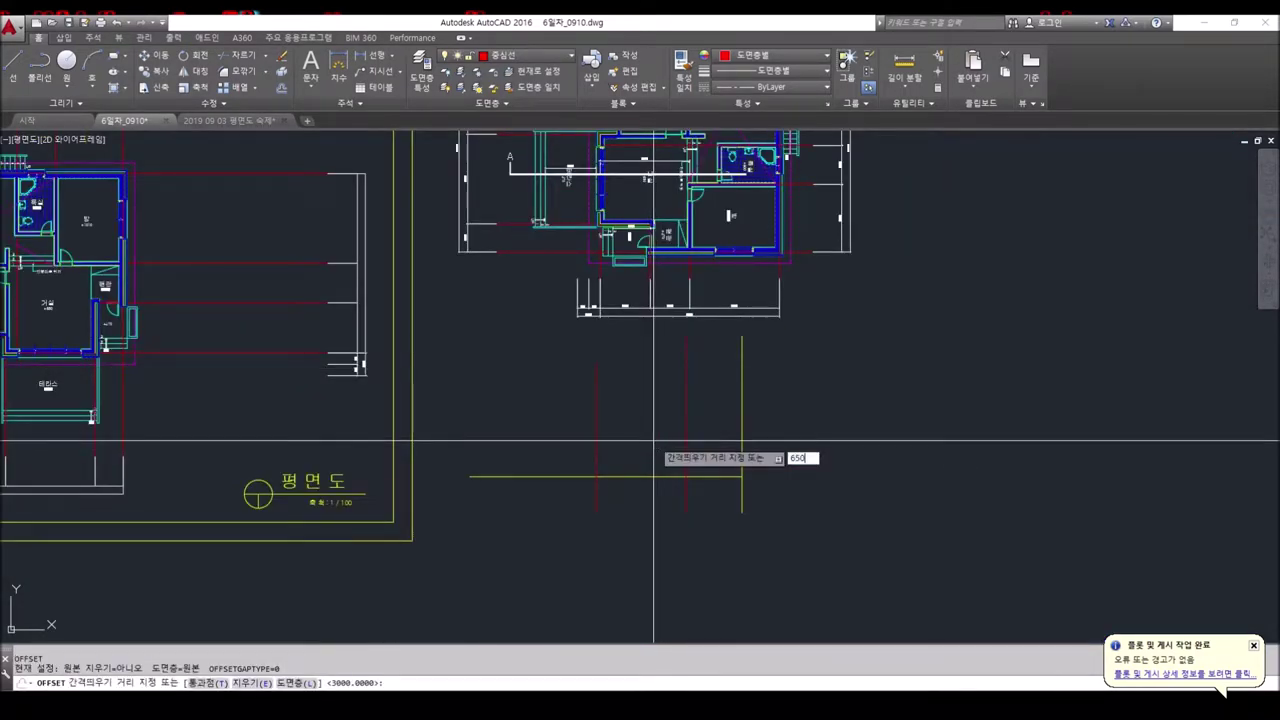
Offset the horizontal floor line 650 to make a new floor line.
{"action": "key", "text": "Return"}
{"action": "left_click", "coordinate": [644, 479]}
{"action": "left_click", "coordinate": [620, 449]}
{"action": "scroll", "coordinate": [600, 455], "scroll_direction": "up", "scroll_amount": 3}
{"action": "scroll", "coordinate": [590, 460], "scroll_direction": "down", "scroll_amount": 3}
{"action": "middle_click_drag", "start_coordinate": [608, 199], "coordinate": [630, 421]}
{"action": "scroll", "coordinate": [600, 400], "scroll_direction": "up", "scroll_amount": 5}
{"action": "scroll", "coordinate": [585, 420], "scroll_direction": "up", "scroll_amount": 2}
{"action": "scroll", "coordinate": [529, 360], "scroll_direction": "up", "scroll_amount": 3}
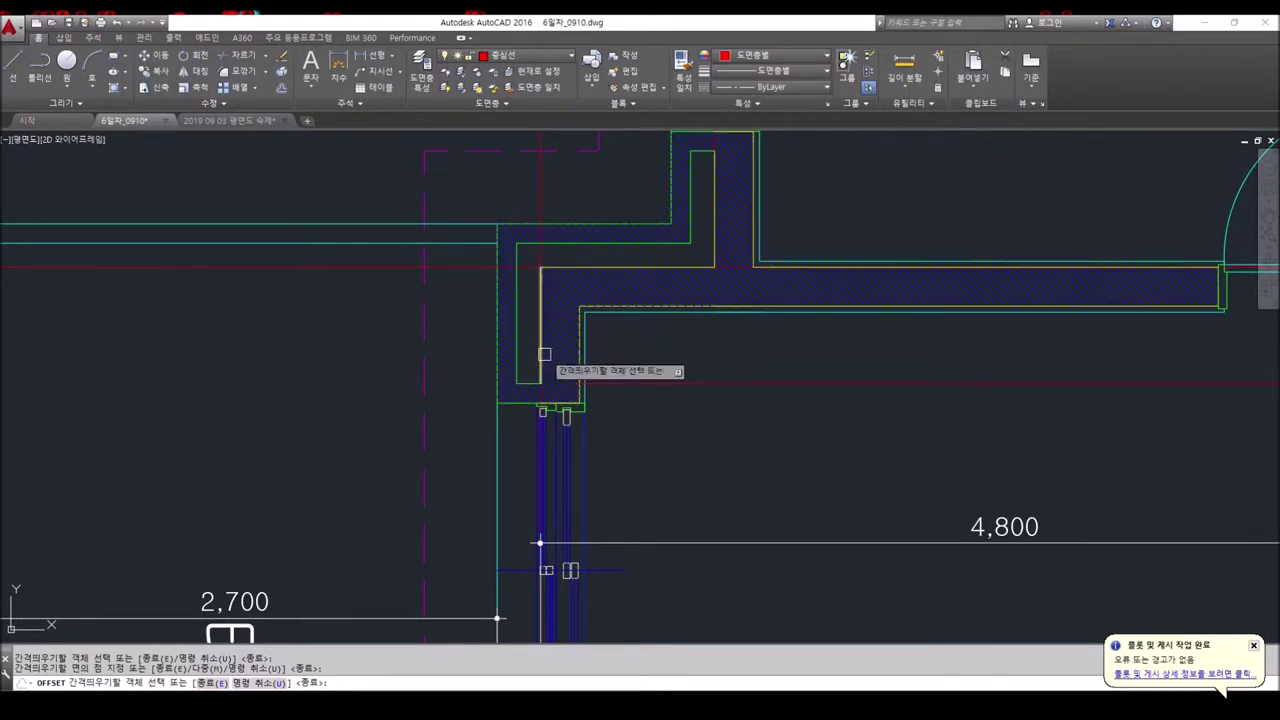
Pick the wall outline corner for offsetting, then cancel that offset.
{"action": "left_click", "coordinate": [503, 350]}
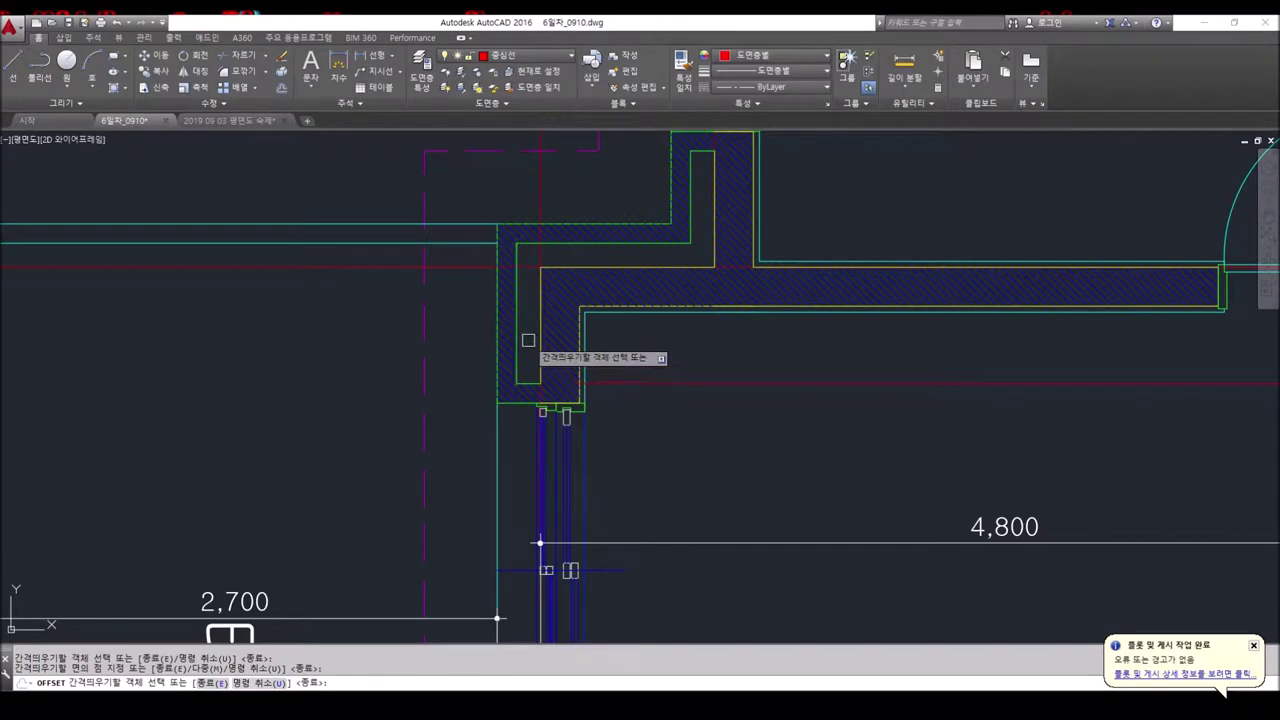
{"action": "scroll", "coordinate": [523, 345], "scroll_direction": "down", "scroll_amount": 5}
{"action": "scroll", "coordinate": [530, 345], "scroll_direction": "down", "scroll_amount": 3}
{"action": "key", "text": "Escape"}
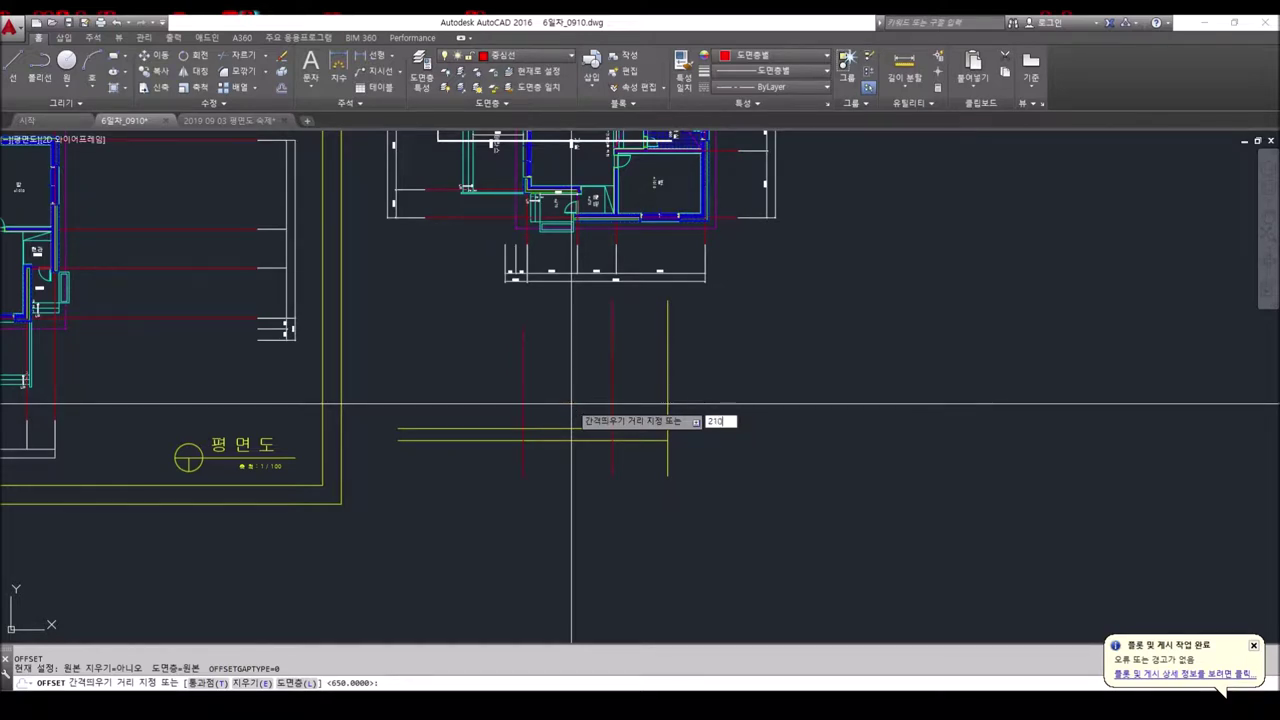
Make the red dashed grid line match the yellow floor line's properties.
{"action": "scroll", "coordinate": [432, 435], "scroll_direction": "up", "scroll_amount": 2}
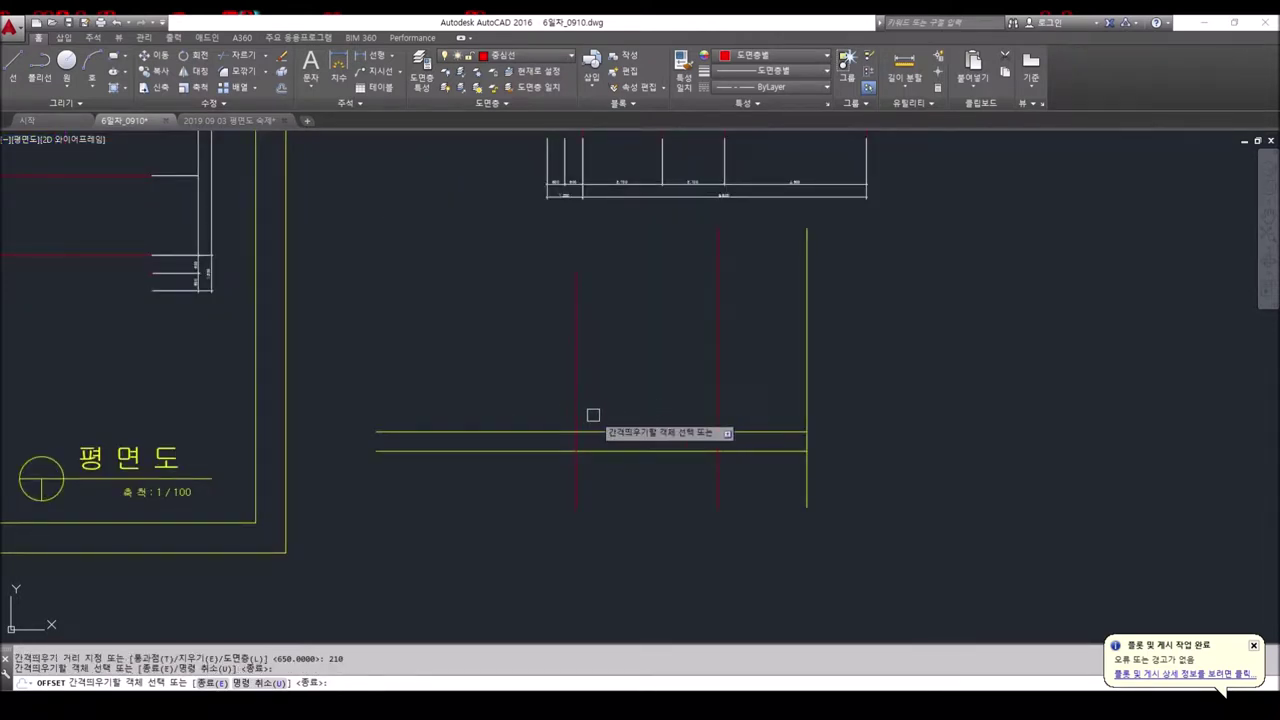
{"action": "scroll", "coordinate": [582, 418], "scroll_direction": "up", "scroll_amount": 5}
{"action": "key", "text": "Escape"}
{"action": "key", "text": "Escape"}
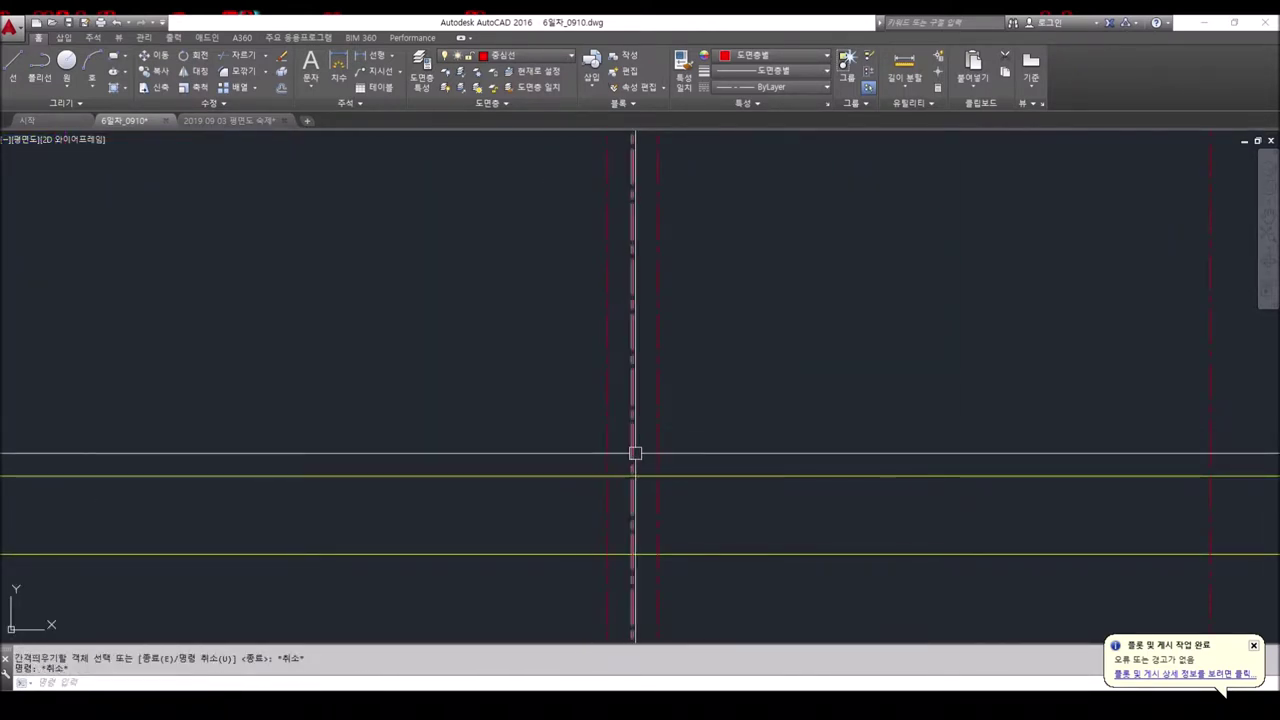
{"action": "type", "text": "MA"}
{"action": "left_click", "coordinate": [650, 477]}
{"action": "left_click", "coordinate": [657, 514]}
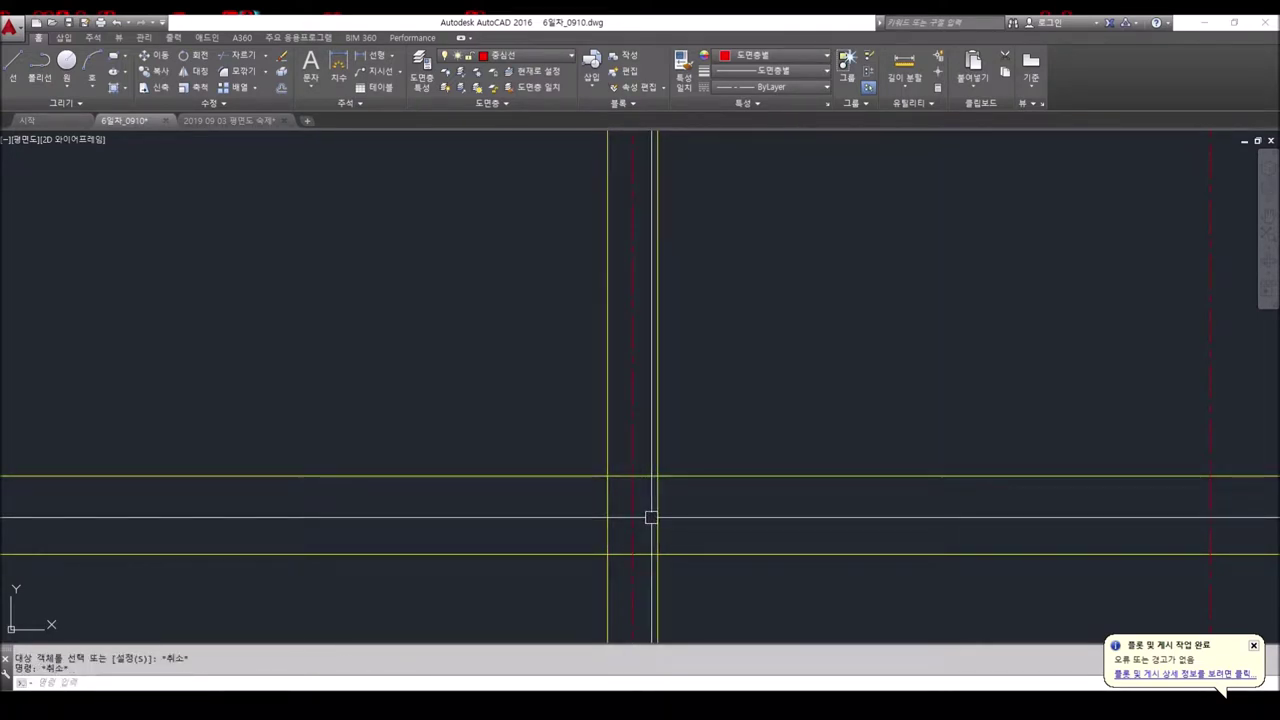
Trim the crossing floor lines into a stepped outline at the wall.
{"action": "key", "text": "Return"}
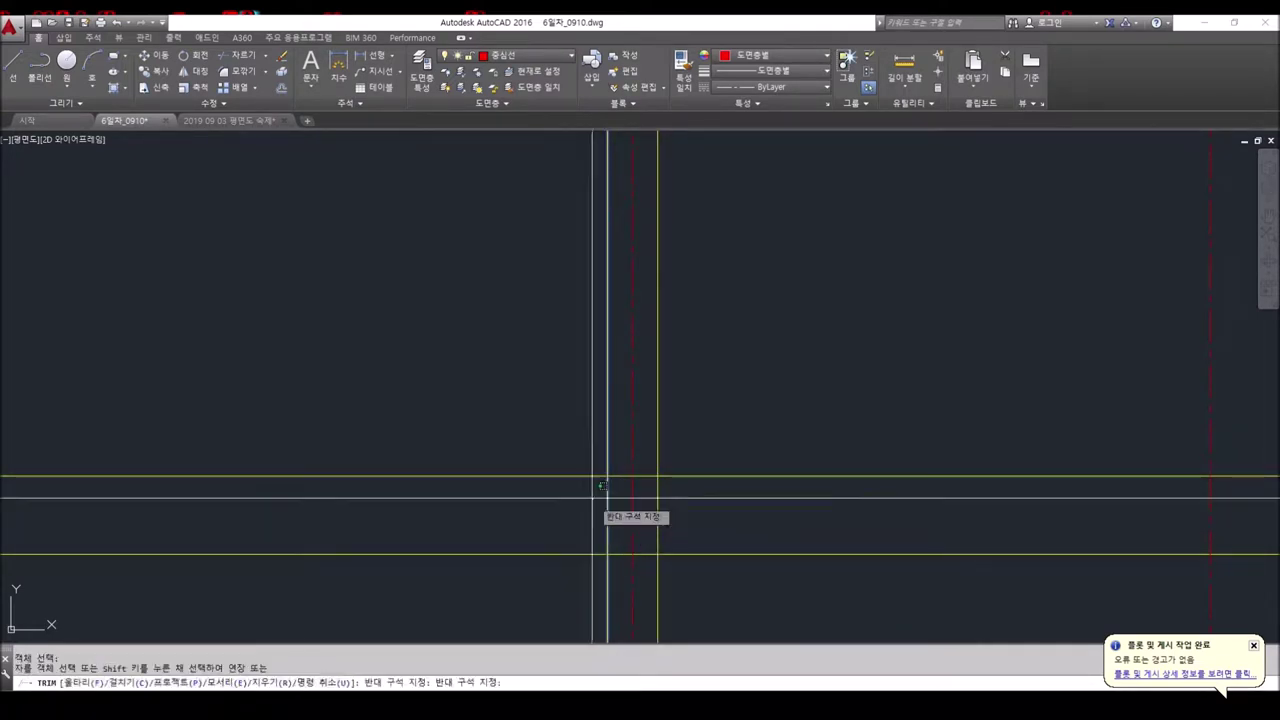
{"action": "left_click_drag", "start_coordinate": [606, 517], "coordinate": [666, 486]}
{"action": "key", "text": "Return"}
{"action": "key", "text": "Return"}
{"action": "left_click", "coordinate": [702, 553]}
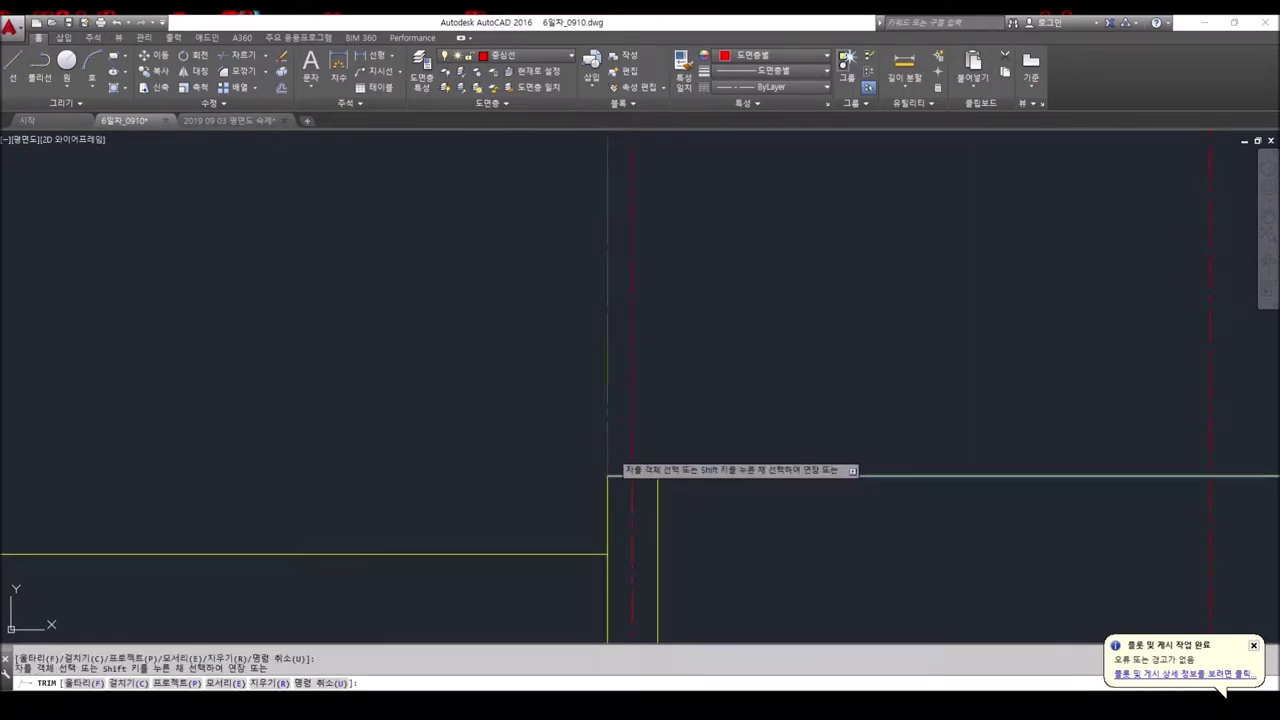
{"action": "key", "text": "Return"}
{"action": "scroll", "coordinate": [640, 460], "scroll_direction": "down", "scroll_amount": 2}
{"action": "scroll", "coordinate": [677, 471], "scroll_direction": "down", "scroll_amount": 2}
{"action": "scroll", "coordinate": [700, 471], "scroll_direction": "down", "scroll_amount": 2}
{"action": "scroll", "coordinate": [706, 466], "scroll_direction": "down", "scroll_amount": 1}
Pan to the living room along cut line A on the floor plan.
{"action": "mouse_move", "coordinate": [709, 448]}
{"action": "middle_mouse_down"}
{"action": "mouse_move", "coordinate": [737, 503]}
{"action": "mouse_move", "coordinate": [732, 630]}
{"action": "mouse_move", "coordinate": [685, 529]}
{"action": "middle_mouse_up"}
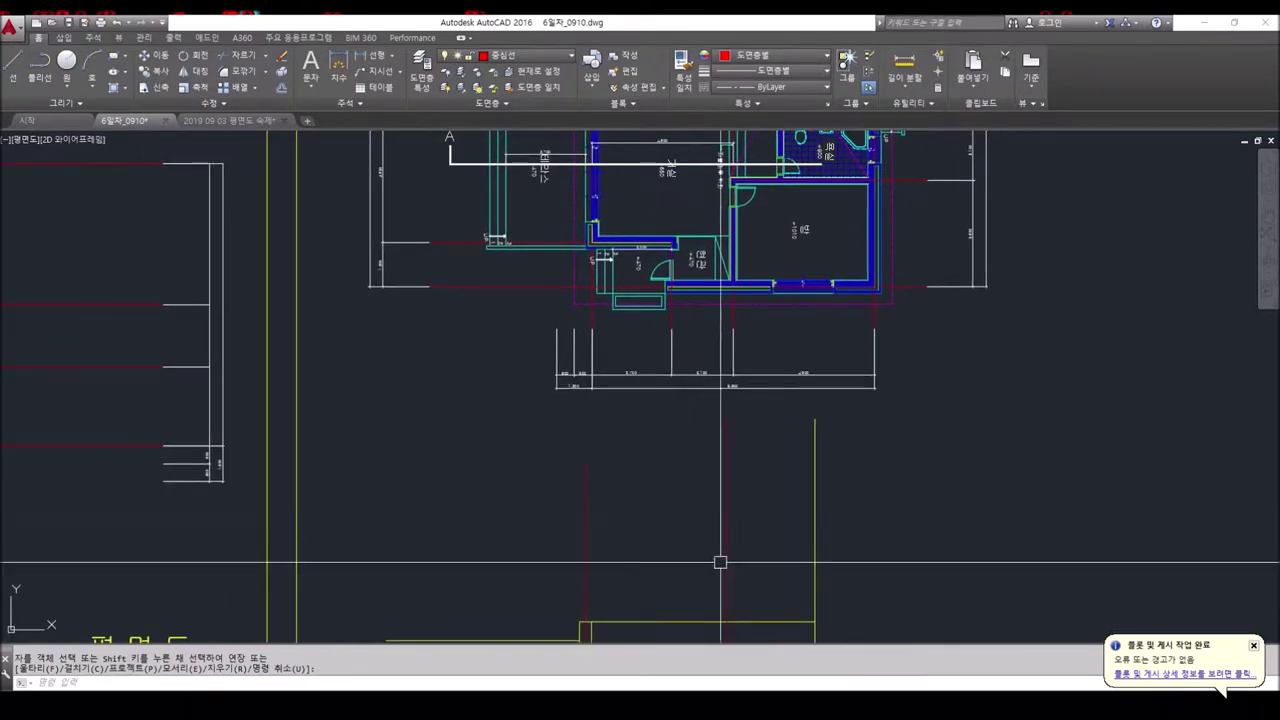
{"action": "middle_click_drag", "start_coordinate": [730, 160], "coordinate": [737, 240]}
{"action": "scroll", "coordinate": [676, 237], "scroll_direction": "up", "scroll_amount": 4}
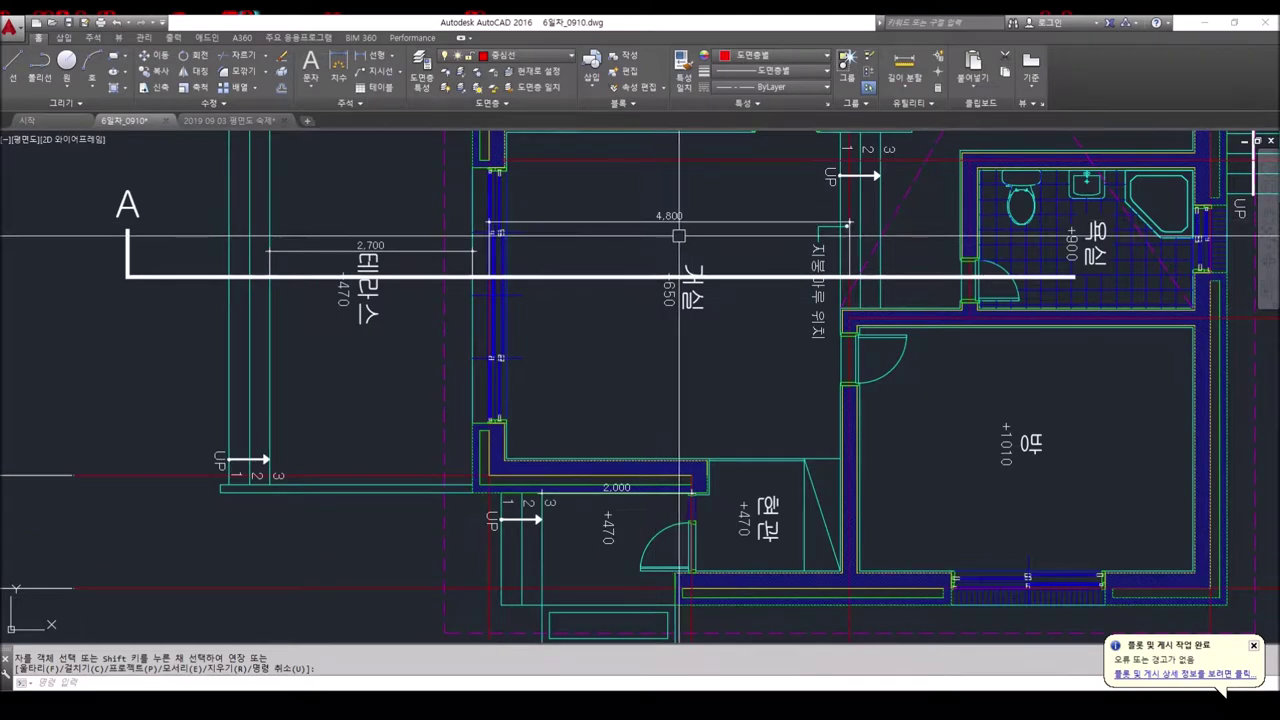
{"action": "mouse_move", "coordinate": [753, 298]}
{"action": "middle_mouse_down"}
{"action": "mouse_move", "coordinate": [633, 402]}
{"action": "mouse_move", "coordinate": [602, 374]}
{"action": "mouse_move", "coordinate": [595, 462]}
{"action": "middle_mouse_up"}
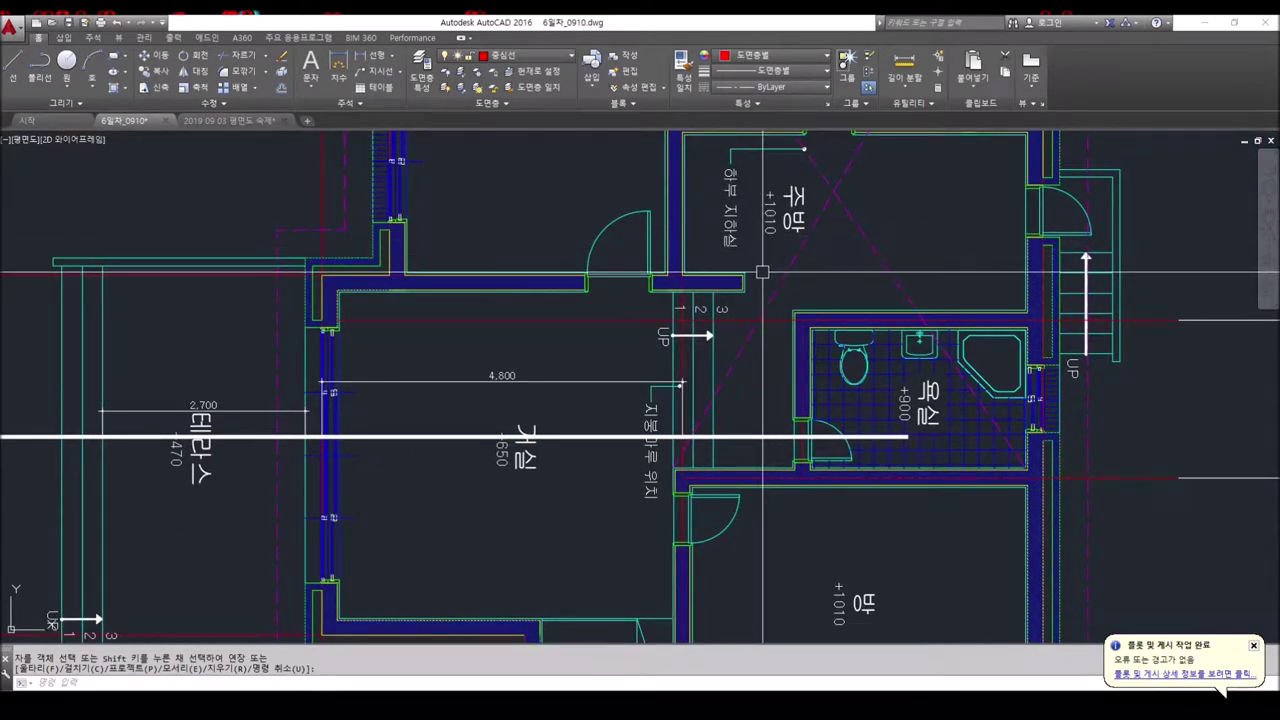
{"action": "key", "text": "Escape"}
{"action": "key", "text": "Escape"}
{"action": "scroll", "coordinate": [700, 435], "scroll_direction": "up", "scroll_amount": 2}
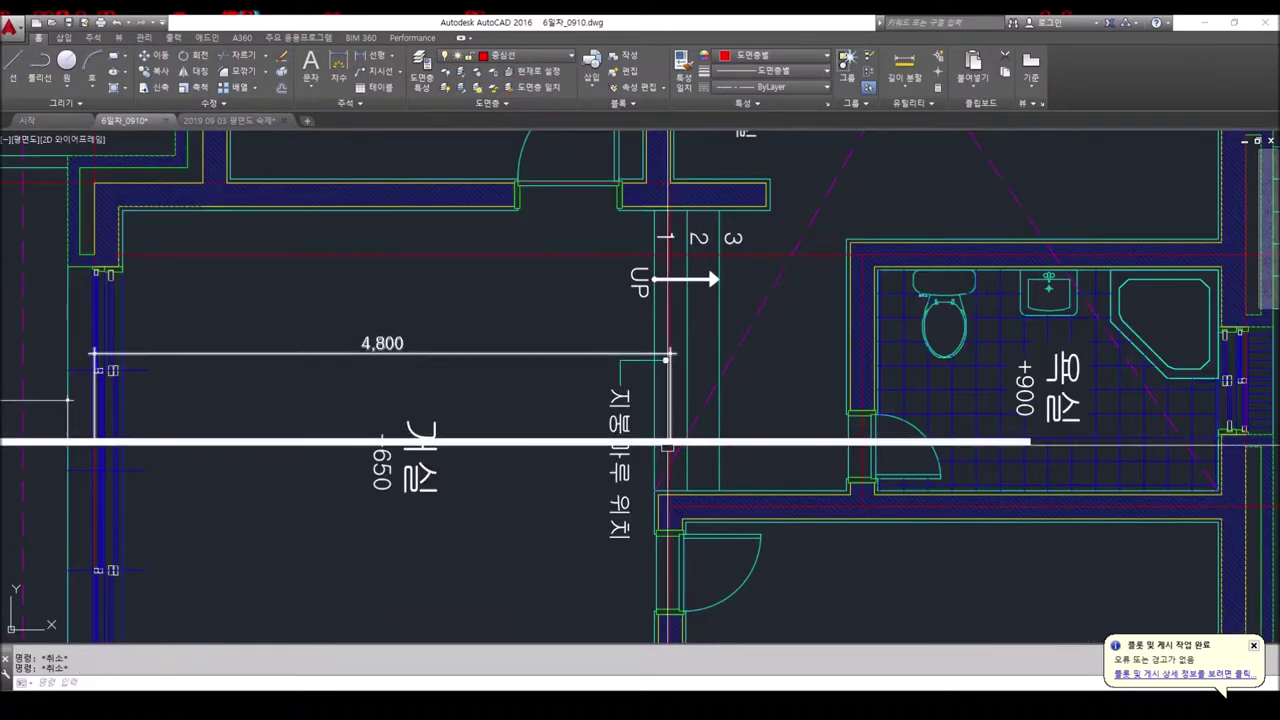
{"action": "scroll", "coordinate": [652, 441], "scroll_direction": "up", "scroll_amount": 2}
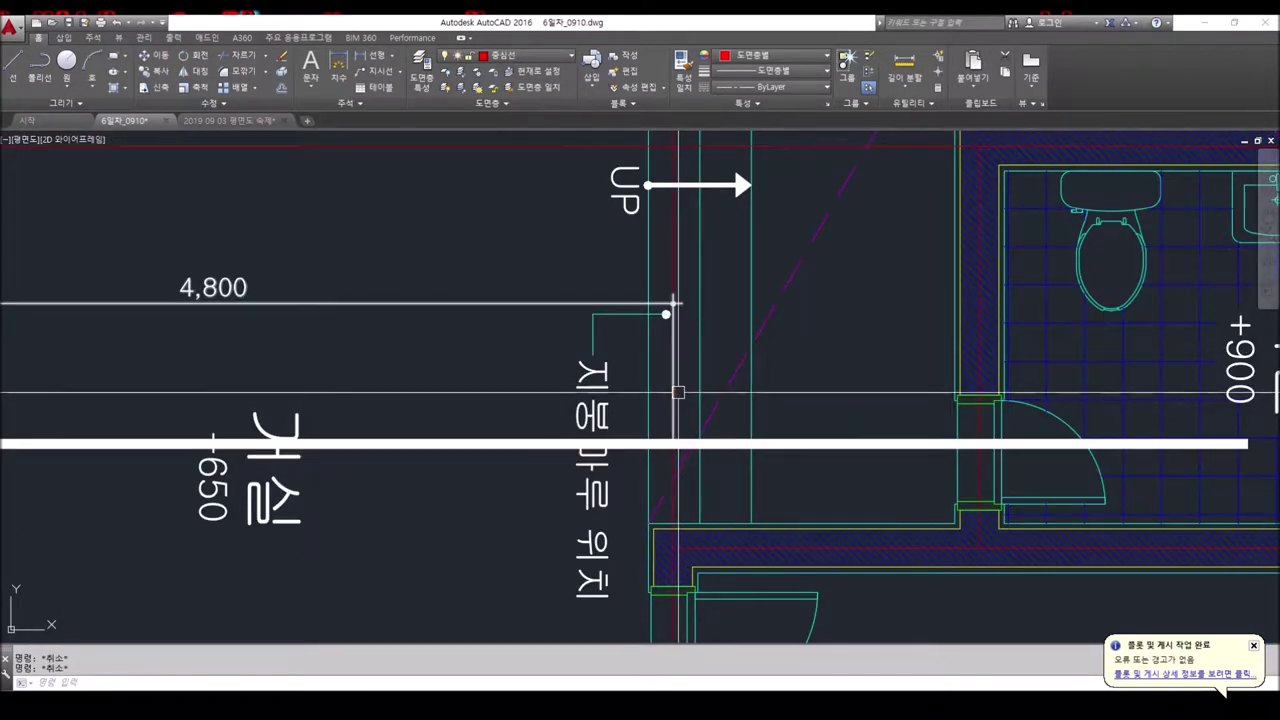
Start a DI measurement from the ridge line, then cancel and zoom out.
{"action": "type", "text": "DO"}
{"action": "key", "text": "Escape"}
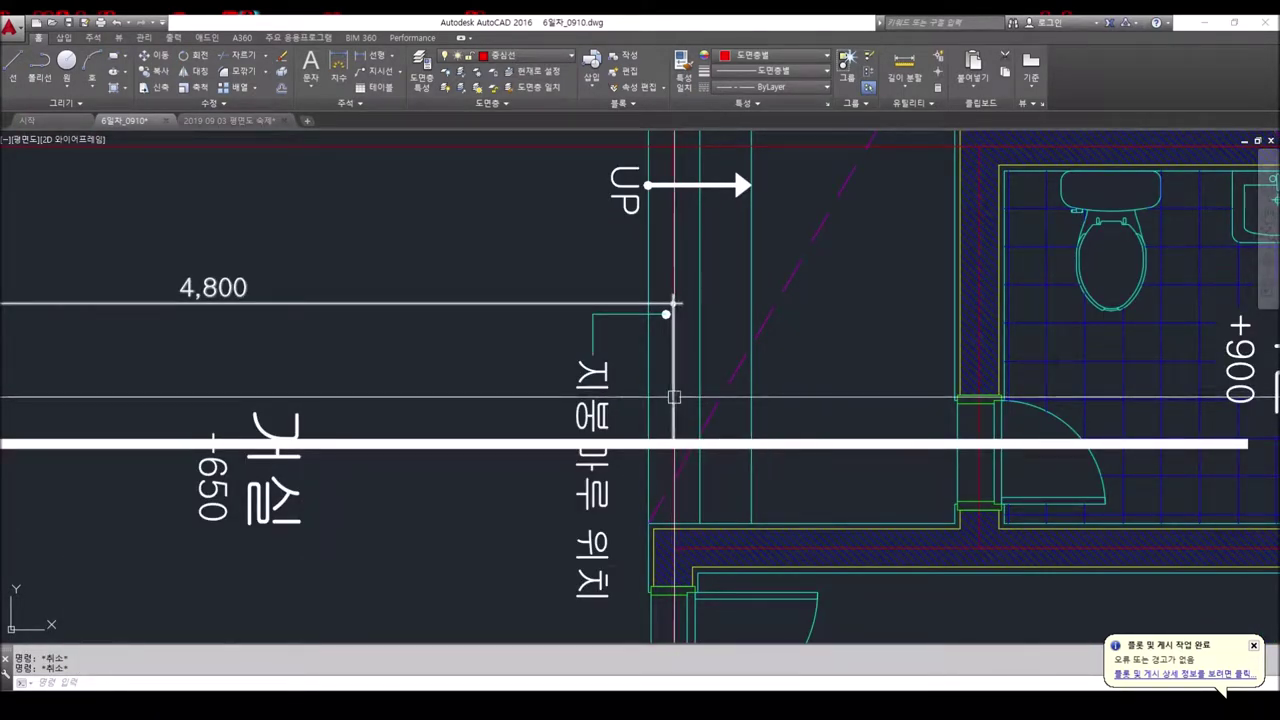
{"action": "type", "text": "i"}
{"action": "key", "text": "Return"}
{"action": "left_click", "coordinate": [673, 302]}
{"action": "scroll", "coordinate": [648, 367], "scroll_direction": "down", "scroll_amount": 6}
{"action": "key", "text": "Escape"}
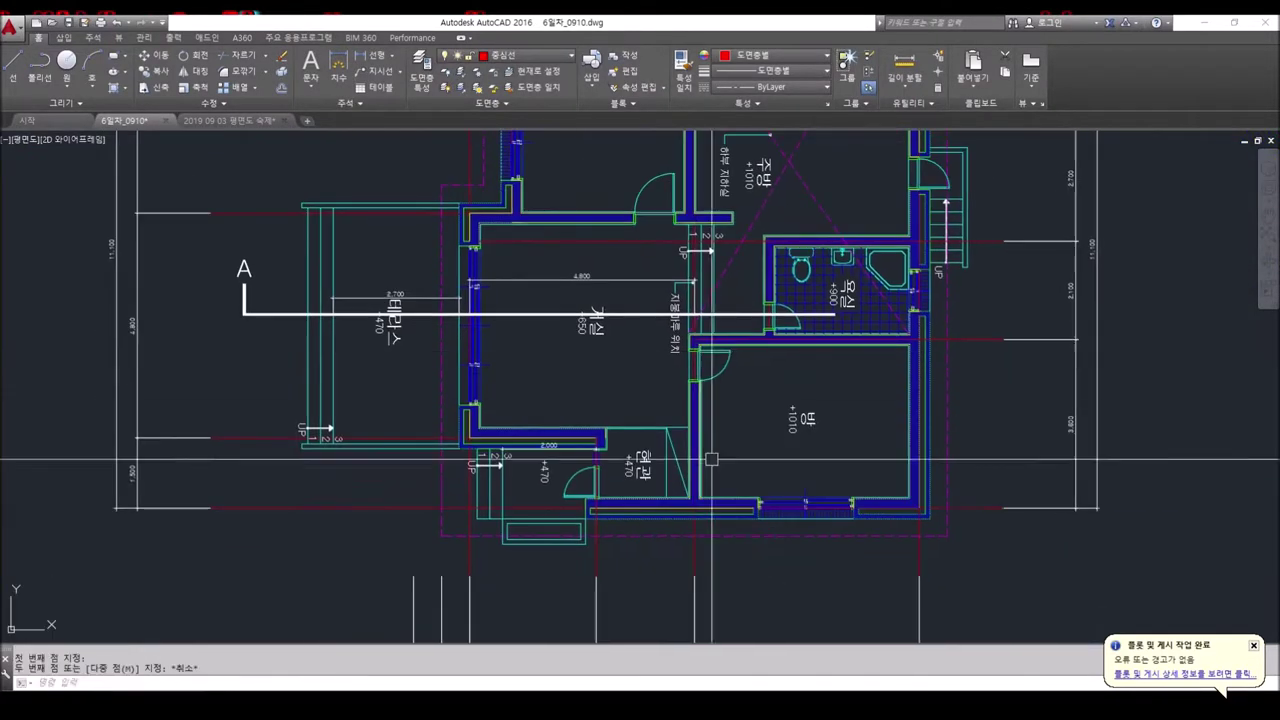
{"action": "scroll", "coordinate": [704, 282], "scroll_direction": "up", "scroll_amount": 5}
{"action": "scroll", "coordinate": [720, 380], "scroll_direction": "up", "scroll_amount": 2}
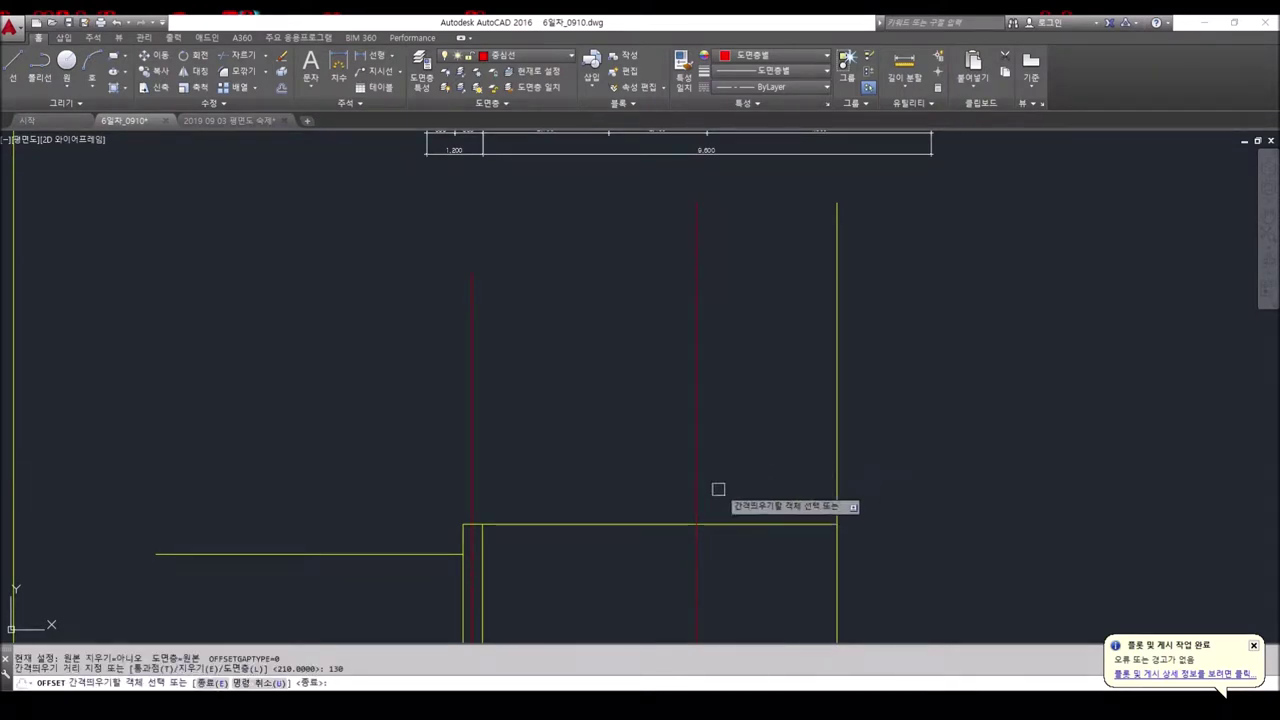
Match the vertical line's properties to the yellow horizontal line so it turns yellow.
{"action": "key", "text": "Escape"}
{"action": "scroll", "coordinate": [697, 493], "scroll_direction": "up", "scroll_amount": 2}
{"action": "scroll", "coordinate": [715, 527], "scroll_direction": "up", "scroll_amount": 2}
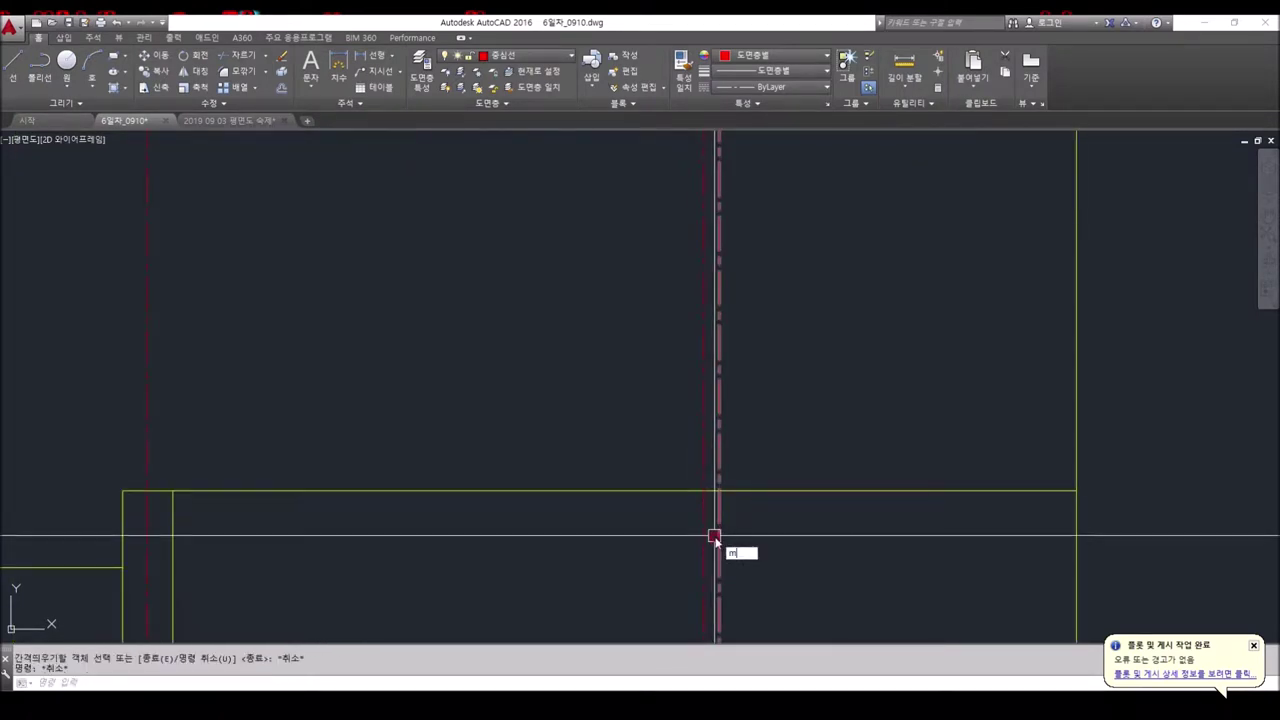
{"action": "type", "text": "a"}
{"action": "key", "text": "Return"}
{"action": "left_click", "coordinate": [745, 491]}
{"action": "left_click", "coordinate": [704, 471]}
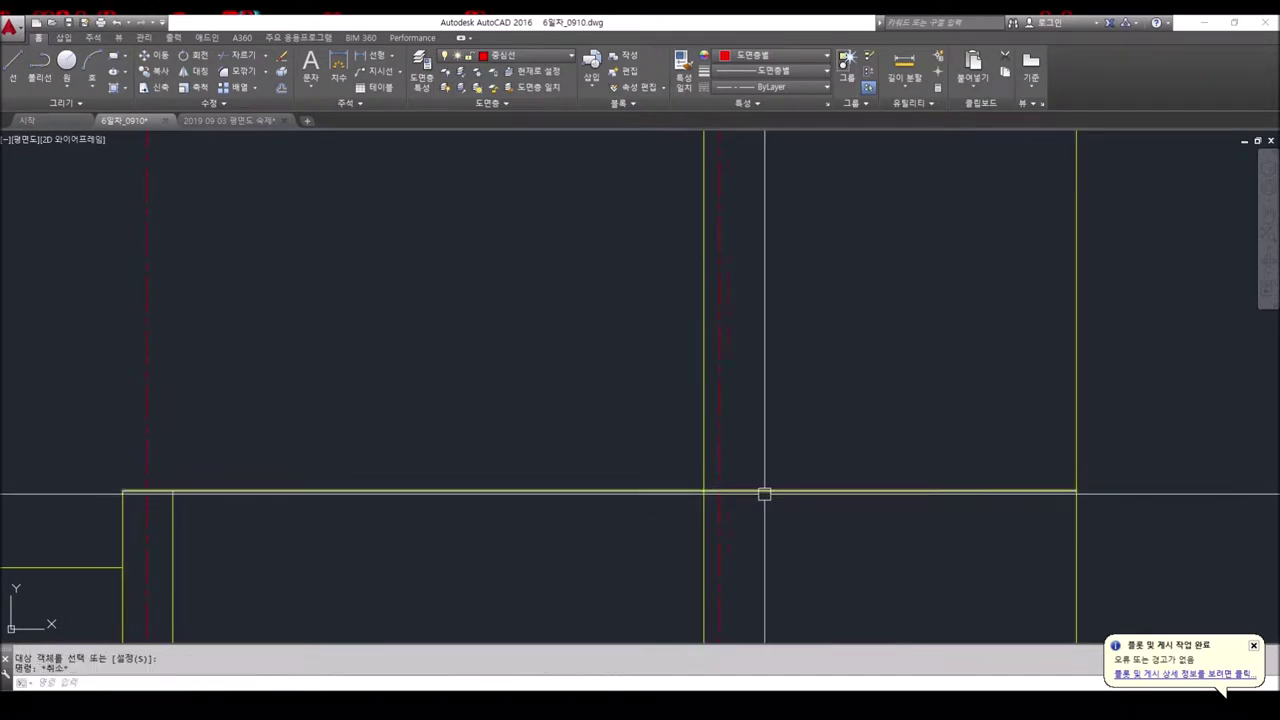
{"action": "scroll", "coordinate": [742, 452], "scroll_direction": "down", "scroll_amount": 2}
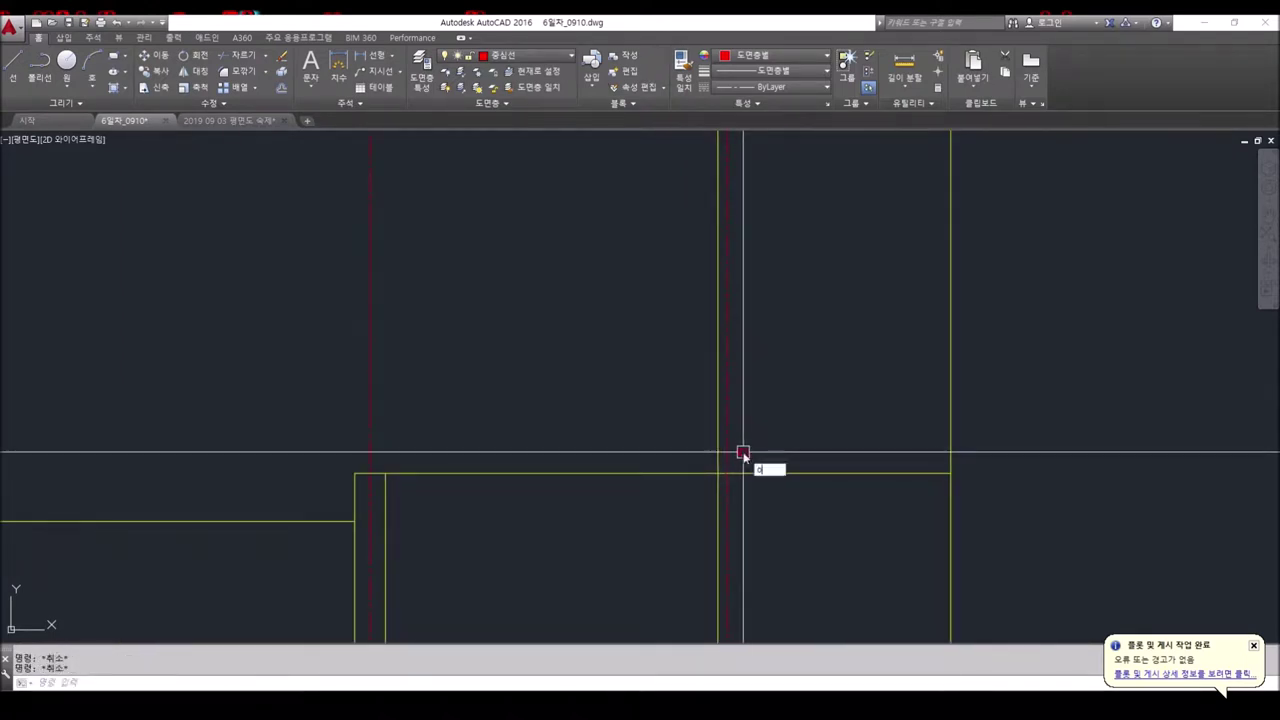
Offset a line to the chosen side, then cancel a further offset attempt.
{"action": "key", "text": "Return"}
{"action": "key", "text": "Return"}
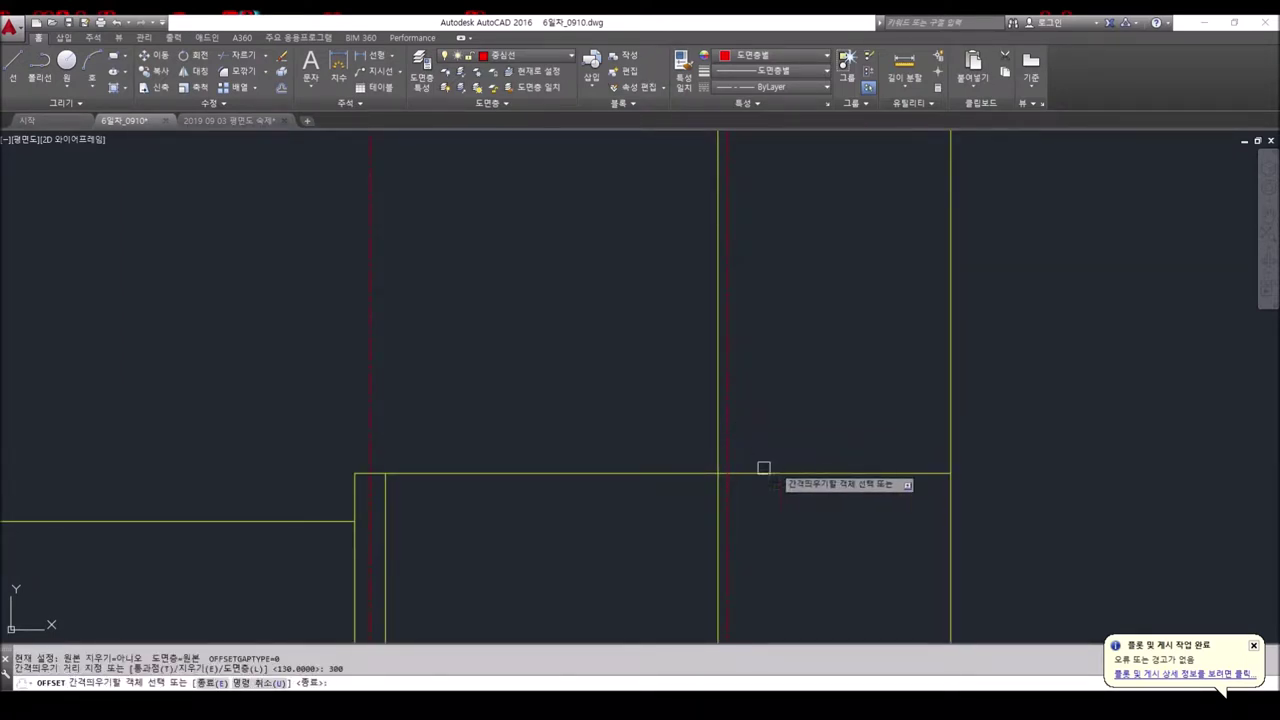
{"action": "left_click", "coordinate": [722, 466]}
{"action": "left_click", "coordinate": [800, 449]}
{"action": "scroll", "coordinate": [812, 480], "scroll_direction": "down", "scroll_amount": 3}
{"action": "scroll", "coordinate": [773, 382], "scroll_direction": "down", "scroll_amount": 2}
{"action": "scroll", "coordinate": [770, 378], "scroll_direction": "up", "scroll_amount": 3}
{"action": "scroll", "coordinate": [810, 370], "scroll_direction": "up", "scroll_amount": 2}
{"action": "scroll", "coordinate": [830, 390], "scroll_direction": "down", "scroll_amount": 6}
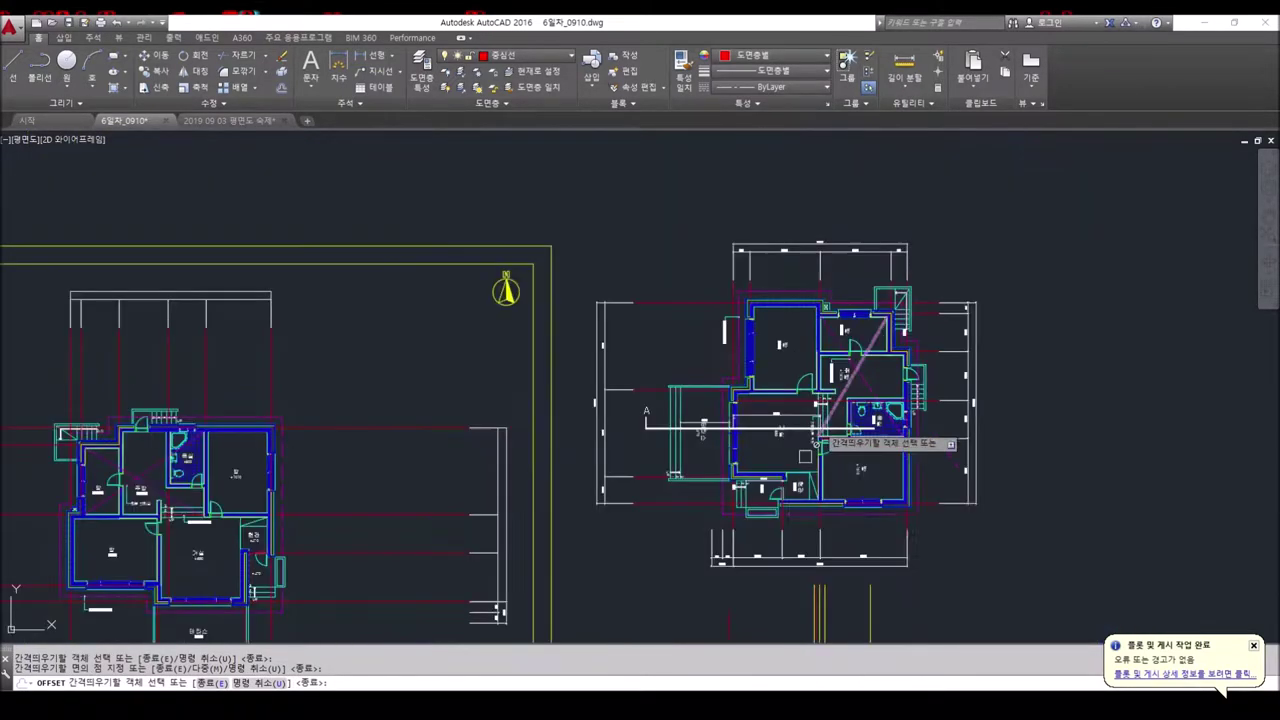
{"action": "scroll", "coordinate": [810, 460], "scroll_direction": "up", "scroll_amount": 1}
{"action": "key", "text": "Escape"}
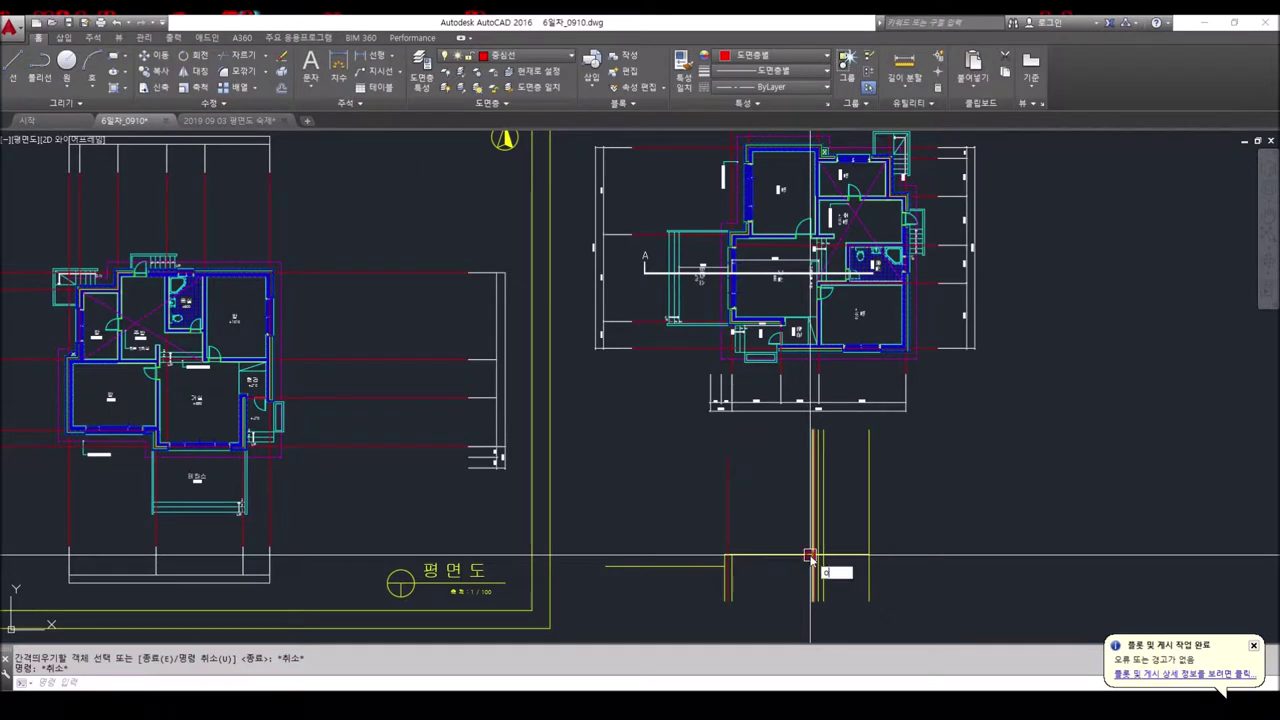
{"action": "key", "text": "Return"}
{"action": "key", "text": "Return"}
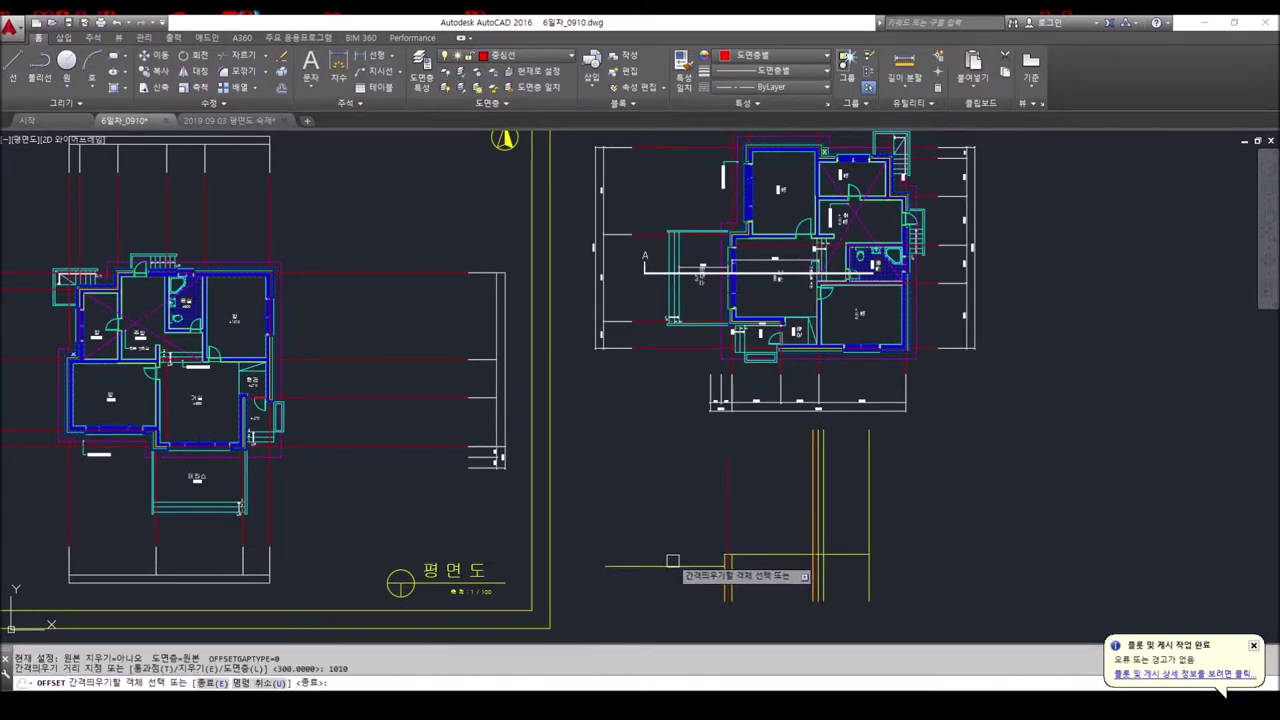
{"action": "key", "text": "Escape"}
{"action": "scroll", "coordinate": [694, 548], "scroll_direction": "up", "scroll_amount": 5}
Stretch the lower floor line's right endpoint grip to extend it further right.
{"action": "left_click", "coordinate": [780, 534]}
{"action": "left_click", "coordinate": [774, 534]}
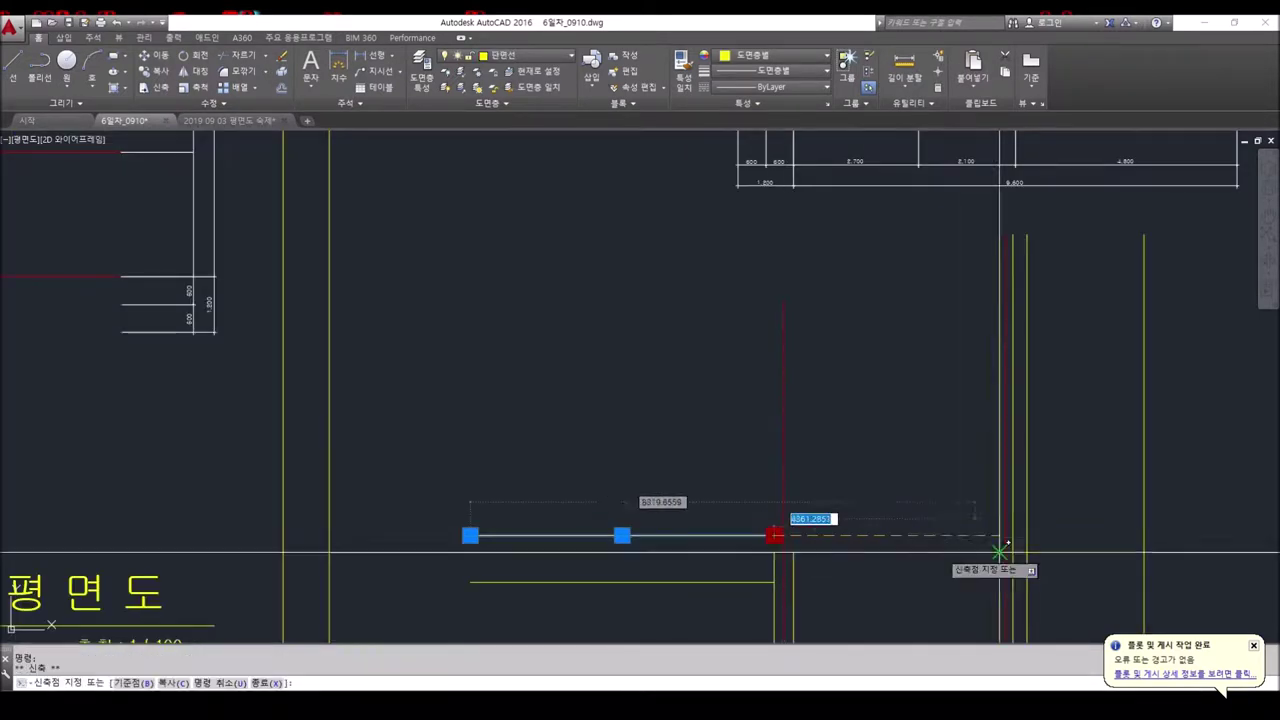
{"action": "left_click", "coordinate": [1092, 540]}
{"action": "key", "text": "Escape"}
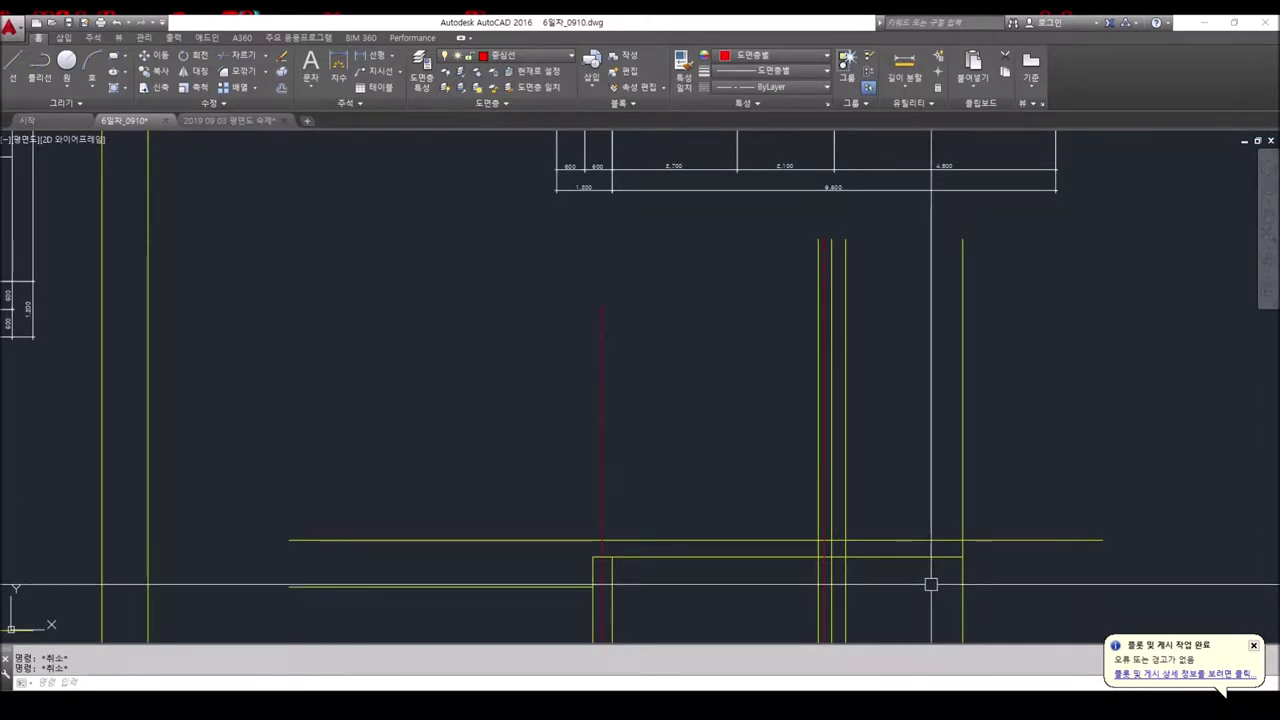
{"action": "key", "text": "Return"}
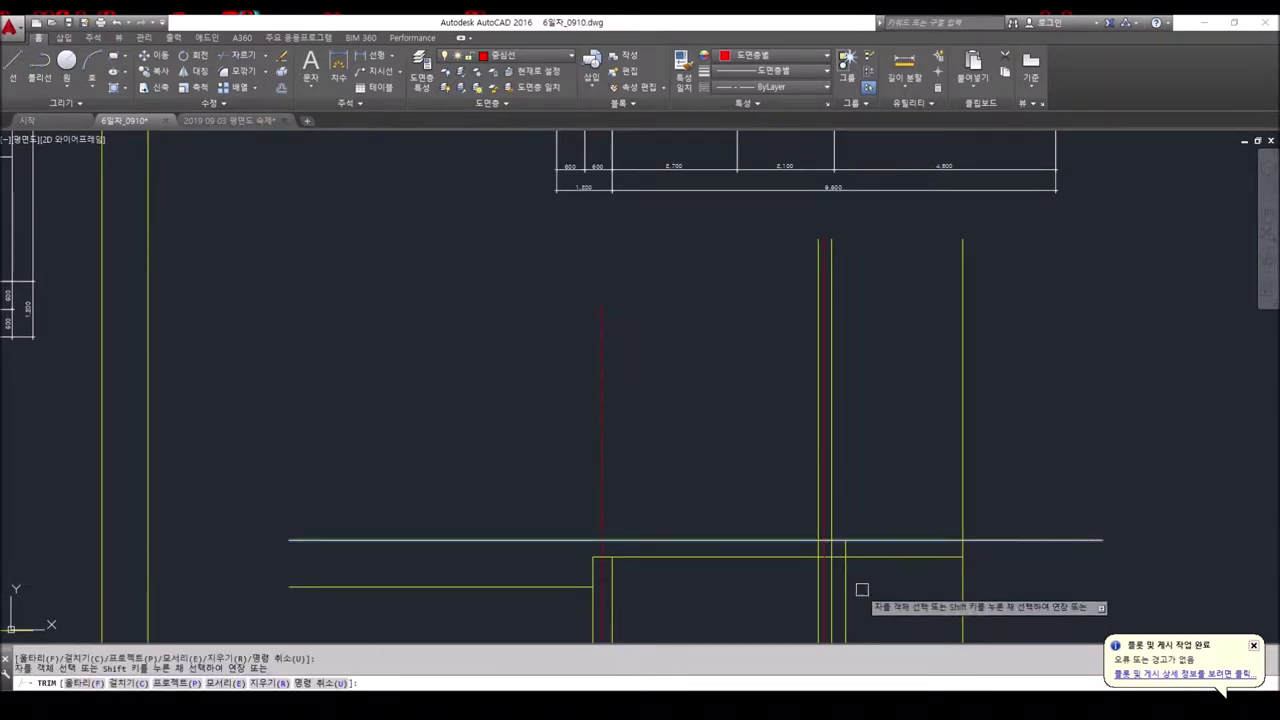
{"action": "key", "text": "Escape"}
{"action": "scroll", "coordinate": [857, 546], "scroll_direction": "up", "scroll_amount": 2}
{"action": "key", "text": "Return"}
{"action": "key", "text": "Escape"}
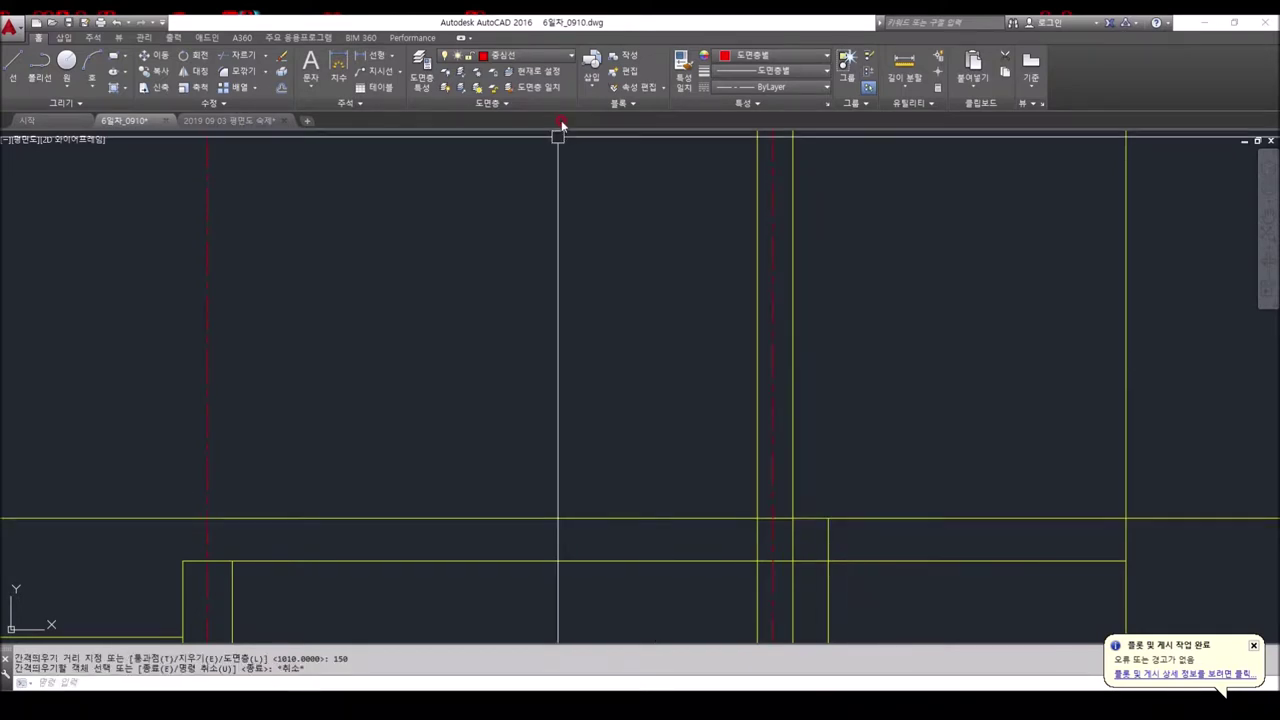
{"action": "type", "text": "d"}
Measure the distance between the two floor lines, reading 360.
{"action": "key", "text": "Return"}
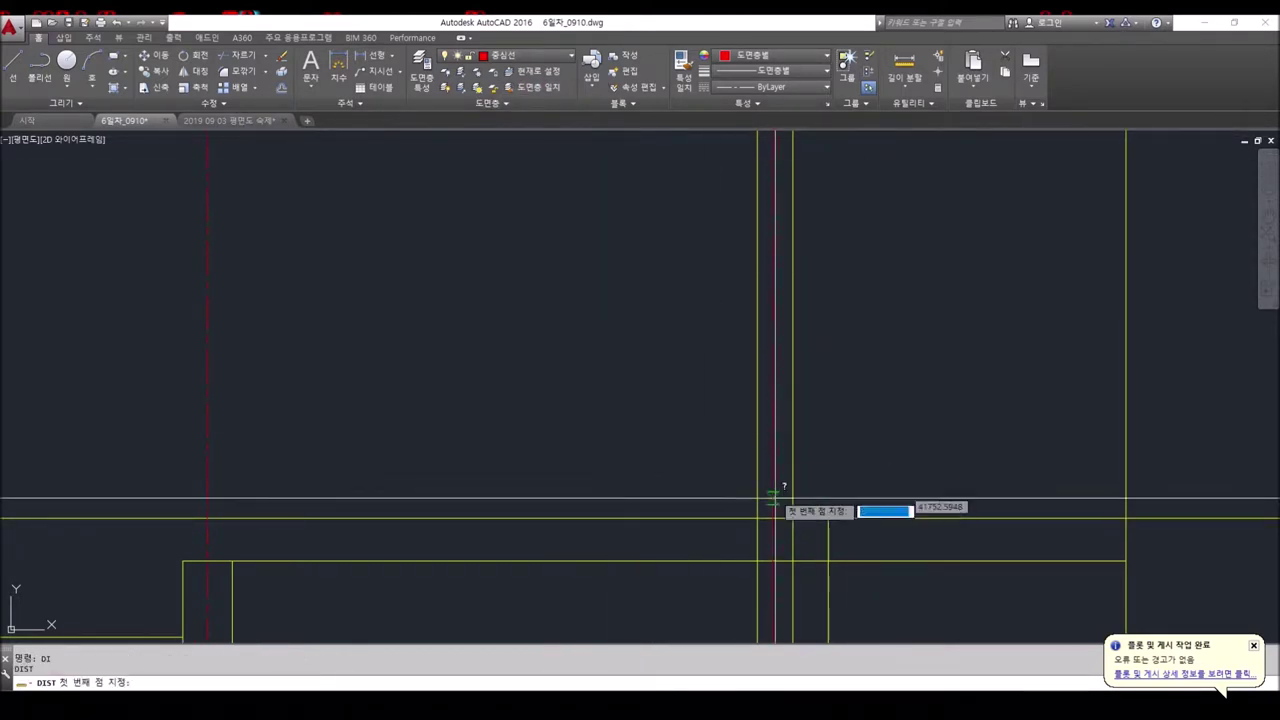
{"action": "left_click", "coordinate": [828, 519]}
{"action": "left_click", "coordinate": [828, 561]}
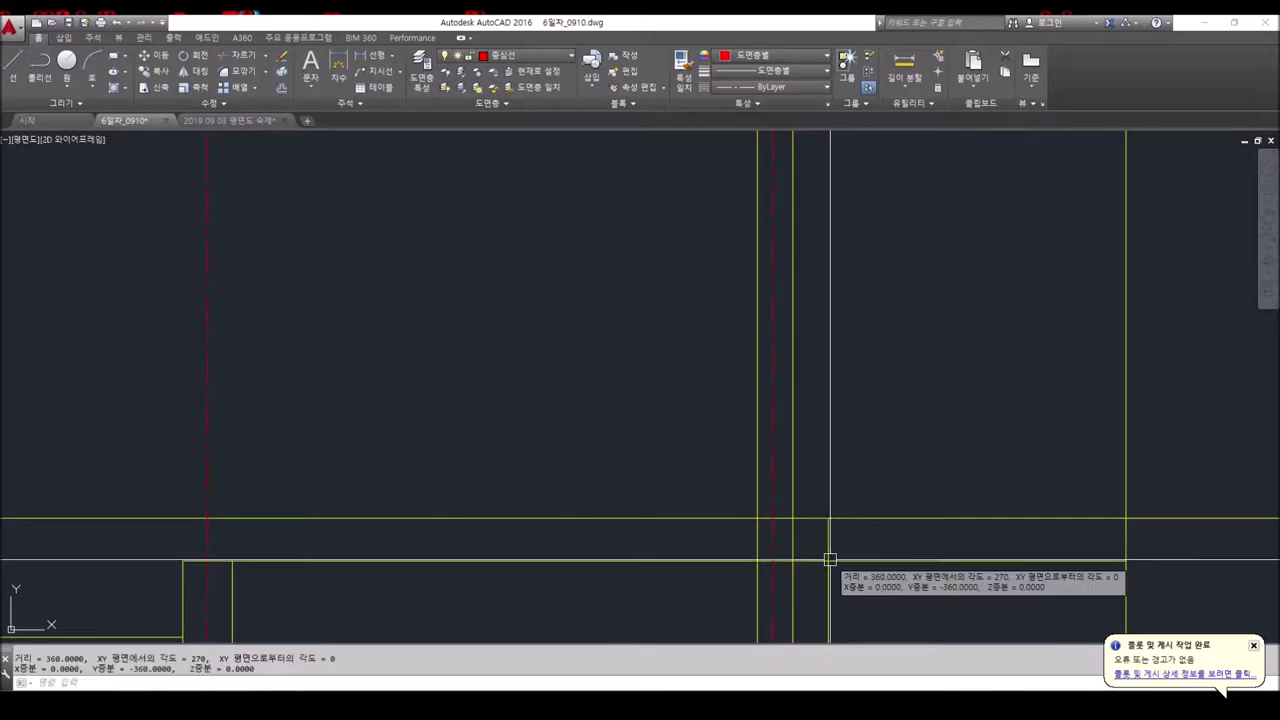
{"action": "scroll", "coordinate": [808, 543], "scroll_direction": "down", "scroll_amount": 3}
{"action": "scroll", "coordinate": [812, 340], "scroll_direction": "up", "scroll_amount": 1}
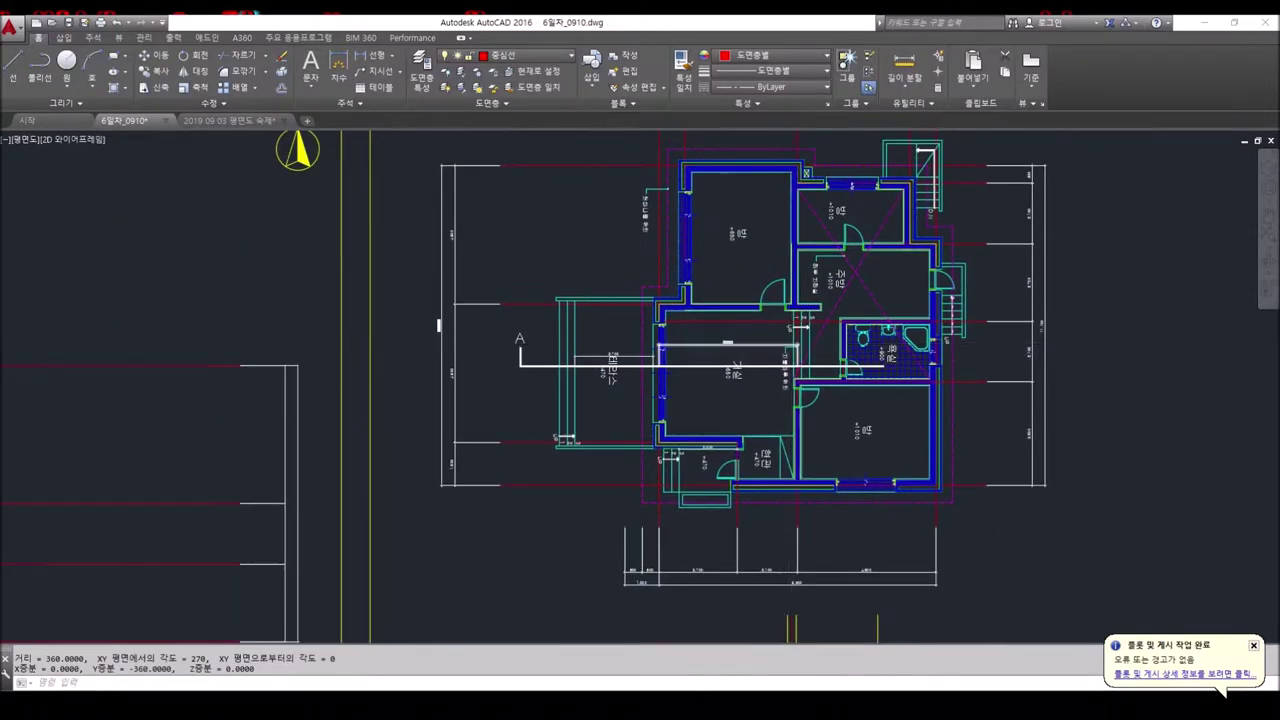
Offset the floor line 120 downward to create the lower floor line.
{"action": "scroll", "coordinate": [800, 355], "scroll_direction": "up", "scroll_amount": 3}
{"action": "scroll", "coordinate": [843, 366], "scroll_direction": "down", "scroll_amount": 4}
{"action": "middle_click_drag", "start_coordinate": [829, 343], "coordinate": [771, 305]}
{"action": "scroll", "coordinate": [771, 305], "scroll_direction": "up", "scroll_amount": 3}
{"action": "scroll", "coordinate": [799, 555], "scroll_direction": "up", "scroll_amount": 2}
{"action": "middle_click_drag", "start_coordinate": [799, 555], "coordinate": [802, 557]}
{"action": "key", "text": "Escape"}
{"action": "key", "text": "Escape"}
{"action": "type", "text": "120"}
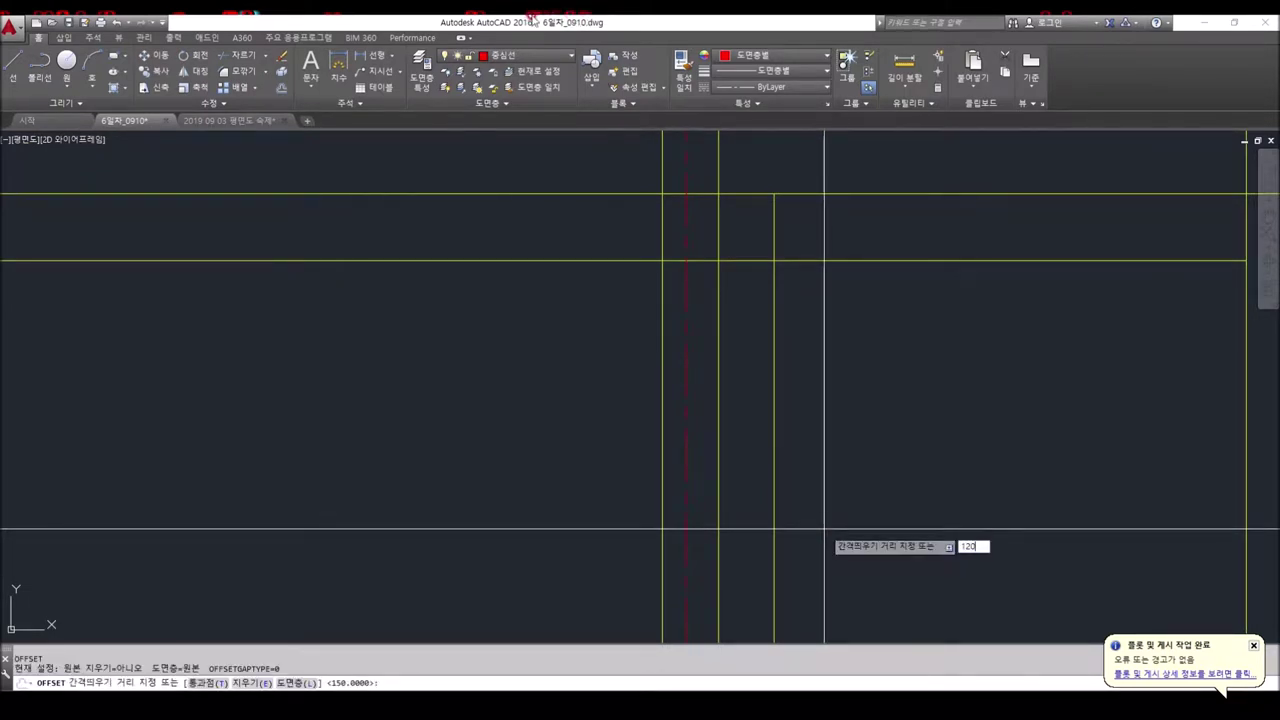
{"action": "key", "text": "Return"}
{"action": "middle_click_drag", "start_coordinate": [904, 306], "coordinate": [851, 474]}
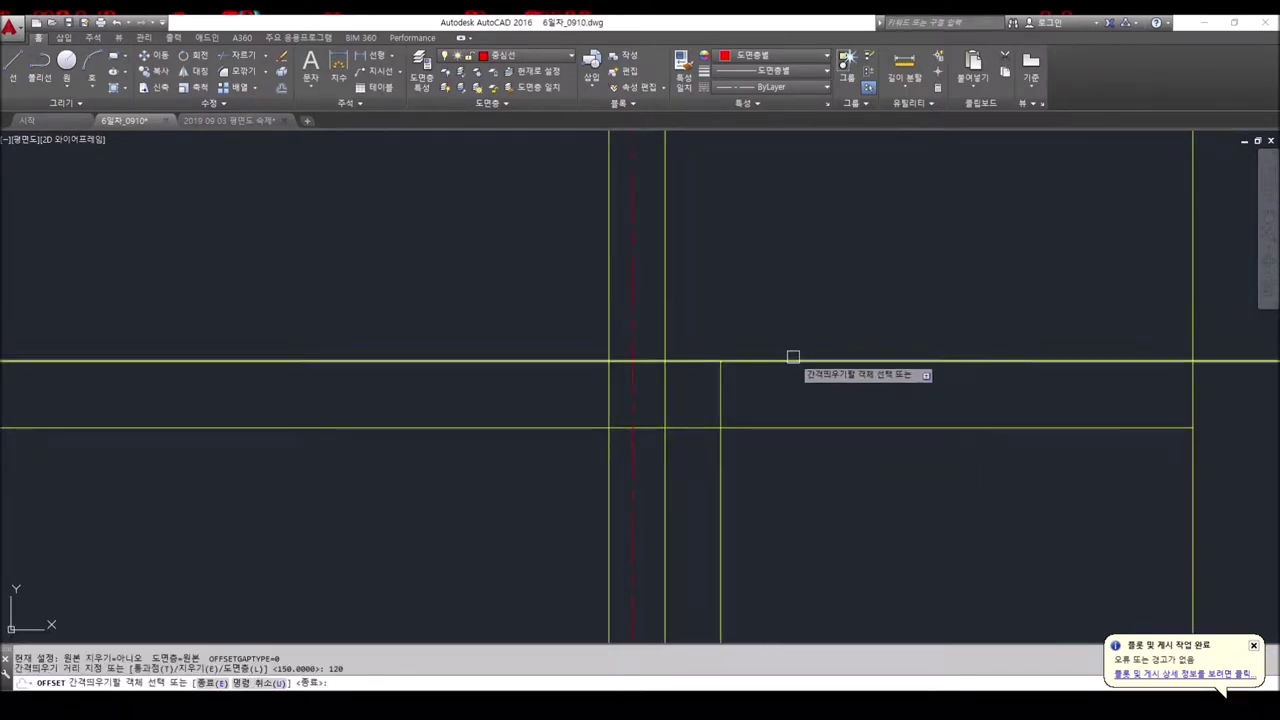
{"action": "left_click", "coordinate": [786, 383]}
{"action": "left_click", "coordinate": [794, 420]}
{"action": "key", "text": "Return"}
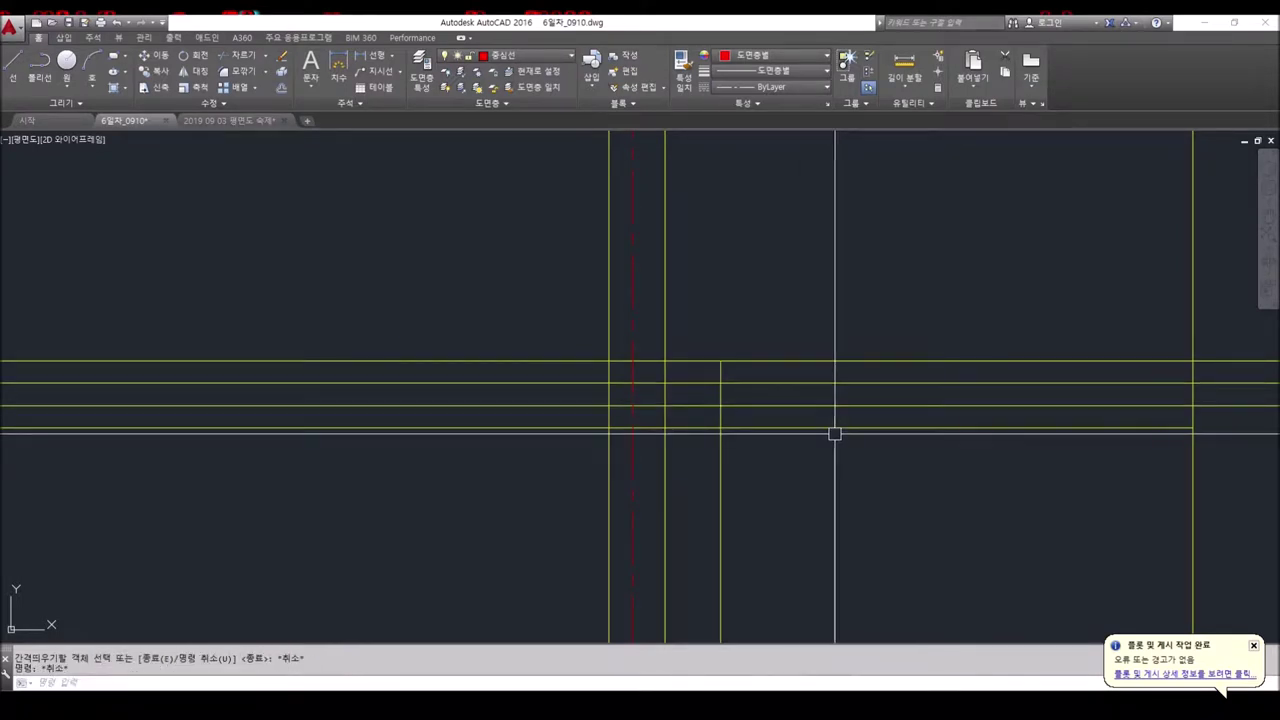
Undo a rounded fillet corner and set the fillet radius to 0.
{"action": "type", "text": "f"}
{"action": "key", "text": "Return"}
{"action": "left_click", "coordinate": [609, 435]}
{"action": "left_click", "coordinate": [620, 405]}
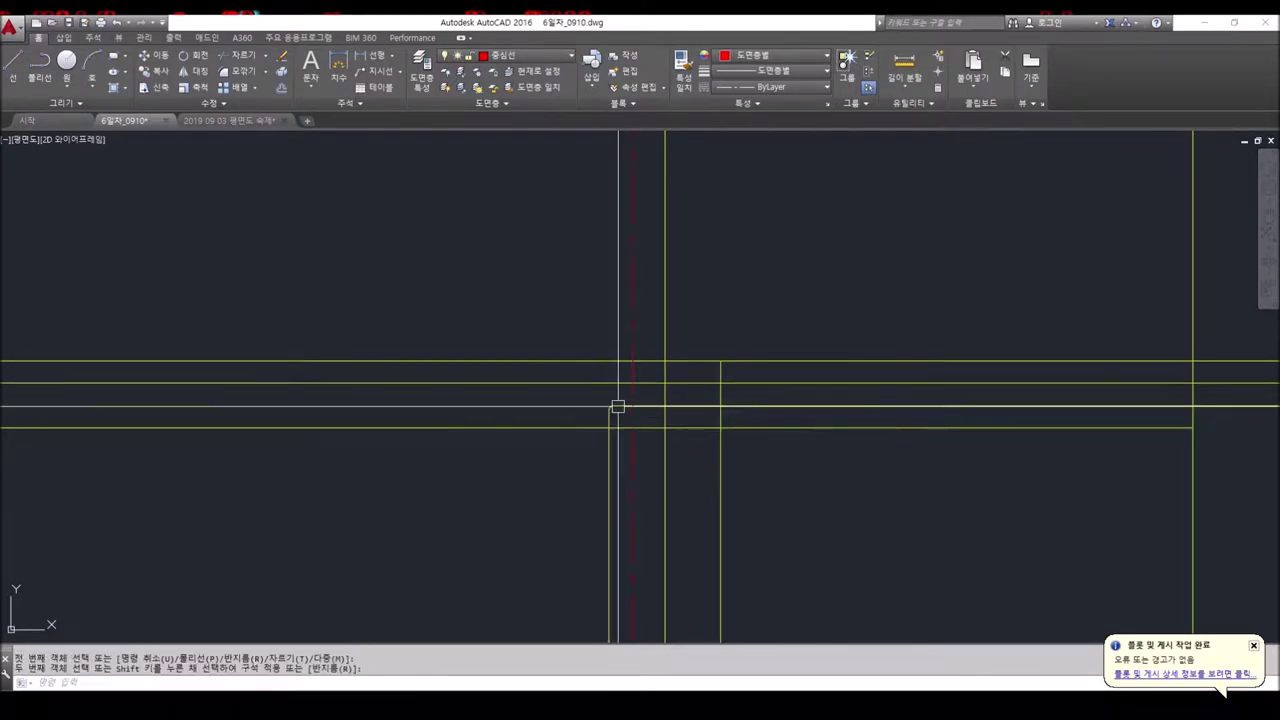
{"action": "key", "text": "ctrl+z"}
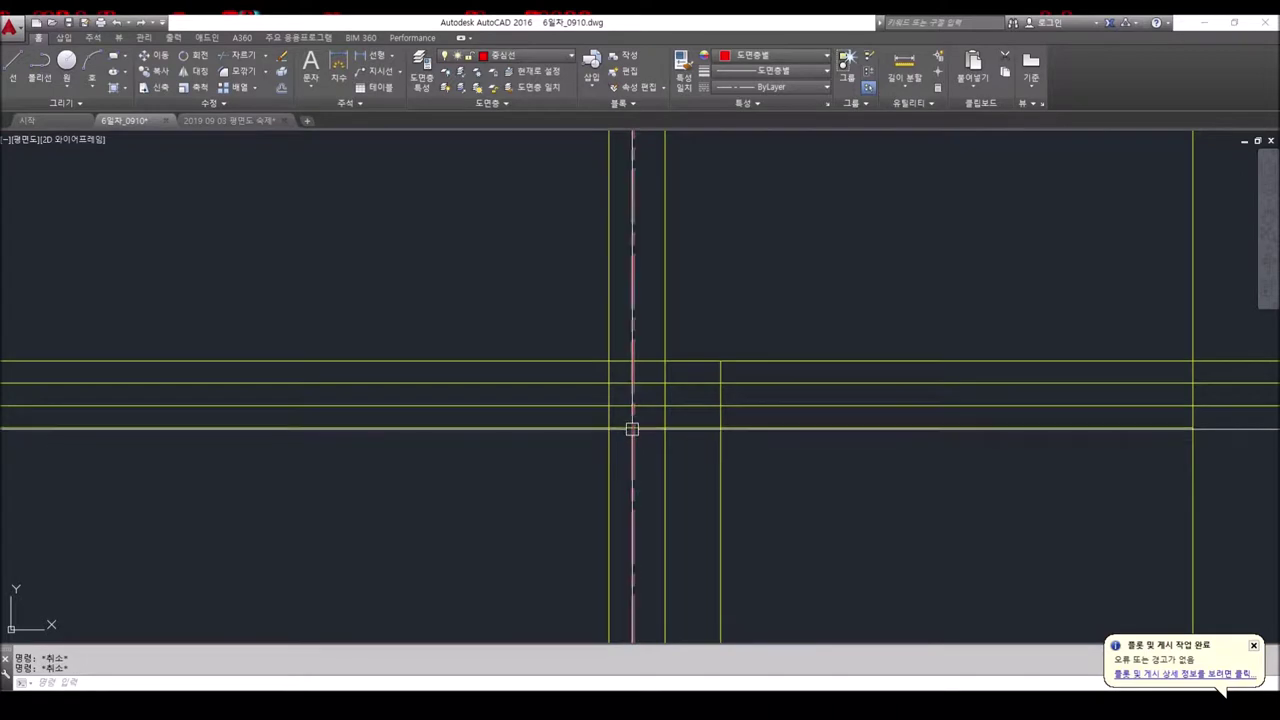
{"action": "type", "text": "f"}
{"action": "key", "text": "Return"}
{"action": "type", "text": "r"}
{"action": "key", "text": "Return"}
{"action": "type", "text": "0"}
{"action": "key", "text": "Return"}
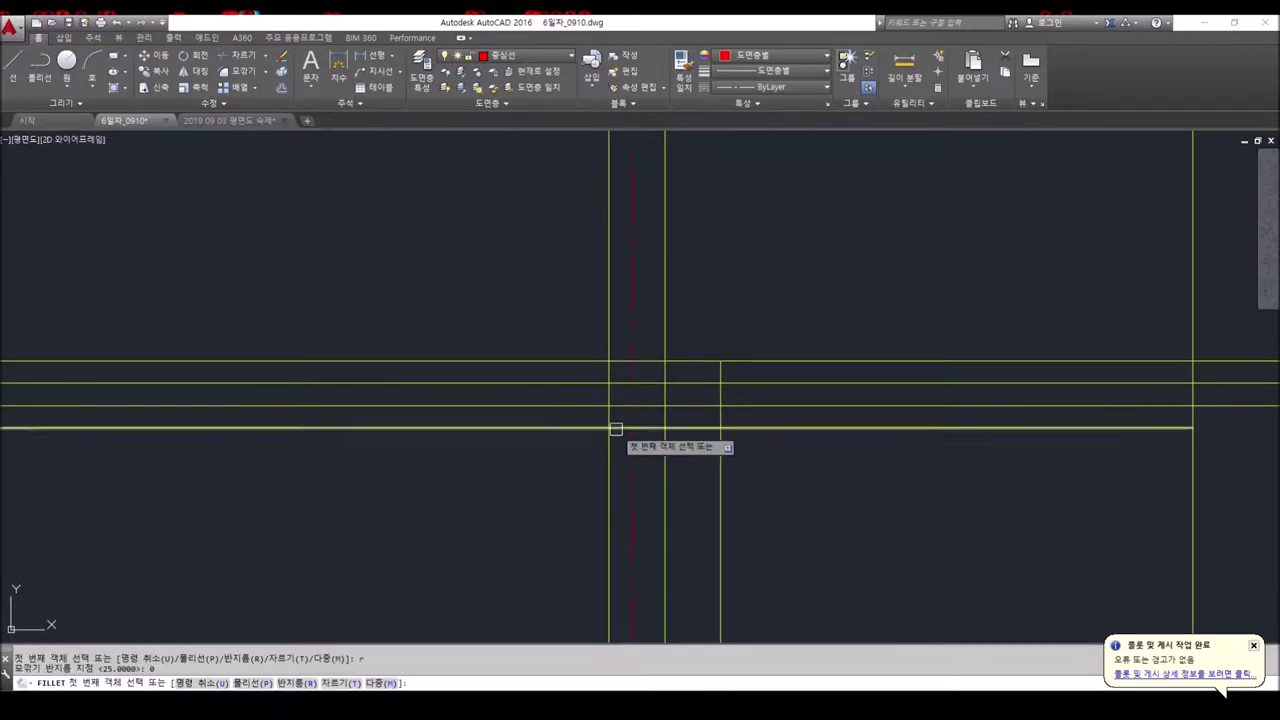
Fillet the first step's vertical and floor lines into sharp corners.
{"action": "scroll", "coordinate": [614, 428], "scroll_direction": "up", "scroll_amount": 3}
{"action": "left_click", "coordinate": [576, 430]}
{"action": "left_click", "coordinate": [603, 408]}
{"action": "key", "text": "Return"}
{"action": "left_click", "coordinate": [603, 400]}
{"action": "left_click", "coordinate": [708, 374]}
{"action": "key", "text": "Return"}
Join the second and third step verticals to the upper floor lines with zero-radius fillets.
{"action": "left_click", "coordinate": [748, 358]}
{"action": "key", "text": "Return"}
{"action": "left_click", "coordinate": [748, 345]}
{"action": "left_click", "coordinate": [783, 317]}
{"action": "key", "text": "Return"}
{"action": "left_click", "coordinate": [857, 317]}
{"action": "left_click", "coordinate": [888, 300]}
{"action": "key", "text": "Return"}
{"action": "middle_click_drag", "start_coordinate": [910, 283], "coordinate": [841, 375]}
{"action": "key", "text": "Escape"}
{"action": "scroll", "coordinate": [937, 409], "scroll_direction": "down", "scroll_amount": 5}
{"action": "scroll", "coordinate": [903, 392], "scroll_direction": "down", "scroll_amount": 2}
{"action": "key", "text": "Escape"}
Trim away the floor line's excess right end.
{"action": "type", "text": "tr"}
{"action": "key", "text": "Return"}
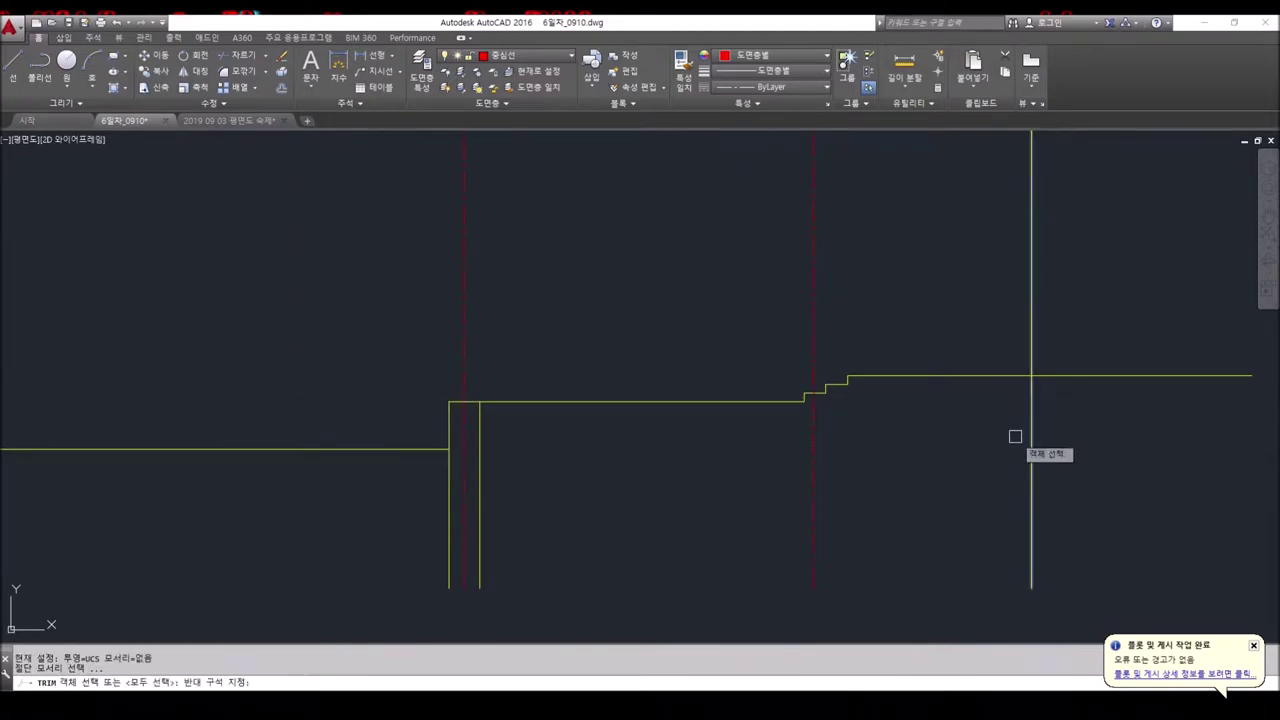
{"action": "key", "text": "Return"}
{"action": "left_click", "coordinate": [1045, 376]}
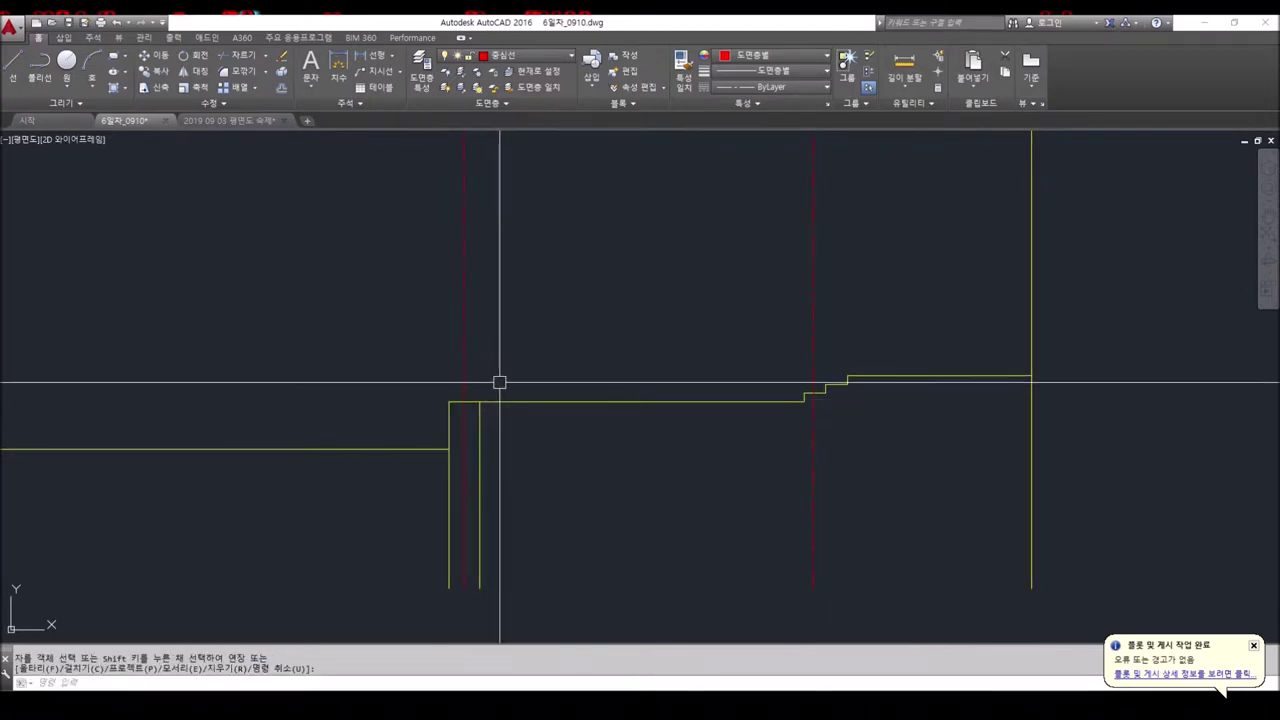
{"action": "scroll", "coordinate": [780, 400], "scroll_direction": "up", "scroll_amount": 3}
{"action": "scroll", "coordinate": [869, 391], "scroll_direction": "down", "scroll_amount": 3}
{"action": "scroll", "coordinate": [934, 391], "scroll_direction": "down", "scroll_amount": 2}
{"action": "scroll", "coordinate": [943, 371], "scroll_direction": "down", "scroll_amount": 2}
{"action": "scroll", "coordinate": [934, 380], "scroll_direction": "down", "scroll_amount": 2}
{"action": "scroll", "coordinate": [897, 273], "scroll_direction": "up", "scroll_amount": 8}
{"action": "scroll", "coordinate": [905, 270], "scroll_direction": "up", "scroll_amount": 4}
Pan and zoom over the living room to inspect the stair on the plan.
{"action": "middle_click_drag", "start_coordinate": [926, 236], "coordinate": [924, 282]}
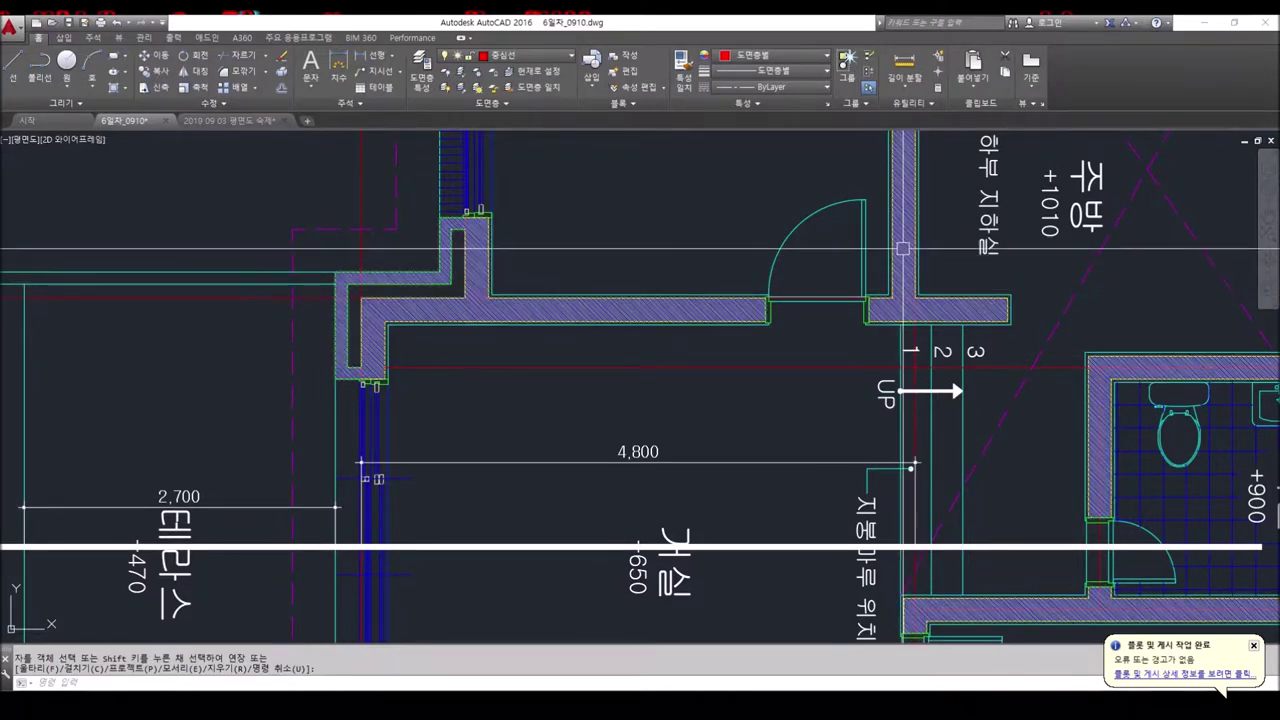
{"action": "scroll", "coordinate": [913, 308], "scroll_direction": "up", "scroll_amount": 4}
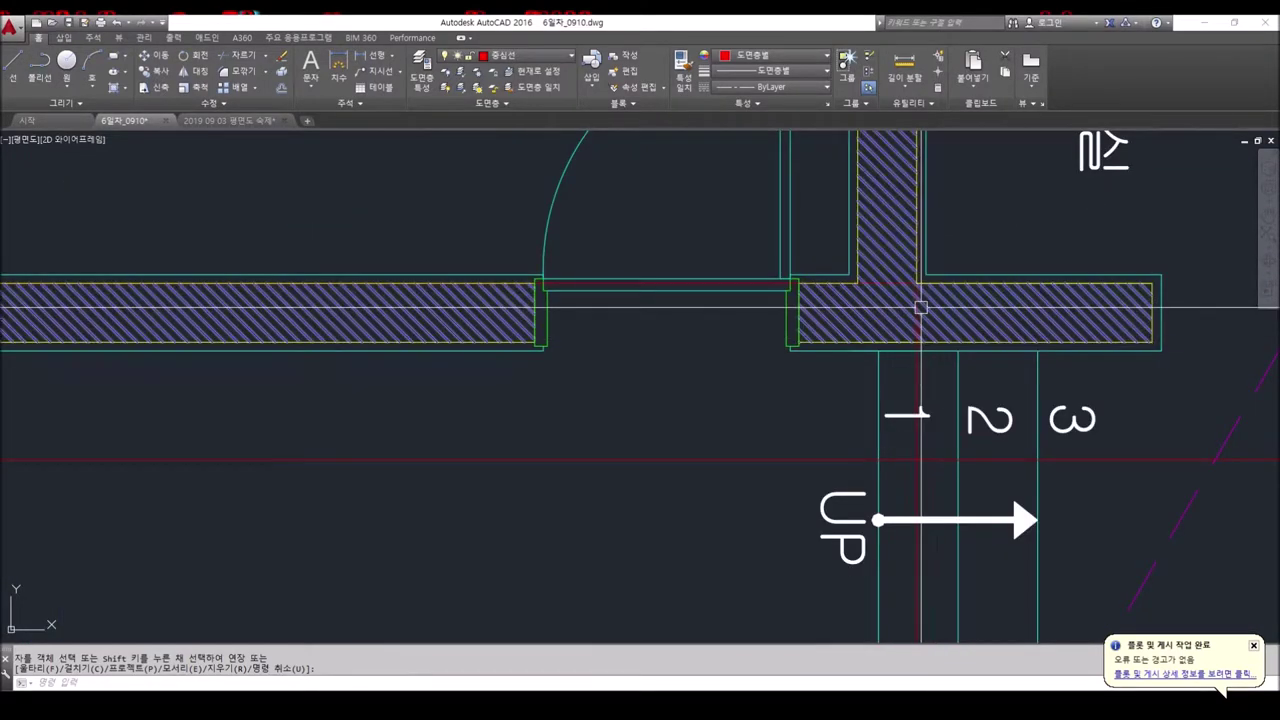
{"action": "scroll", "coordinate": [919, 498], "scroll_direction": "down", "scroll_amount": 6}
{"action": "scroll", "coordinate": [919, 498], "scroll_direction": "down", "scroll_amount": 3}
{"action": "scroll", "coordinate": [900, 423], "scroll_direction": "up", "scroll_amount": 4}
{"action": "scroll", "coordinate": [866, 423], "scroll_direction": "up", "scroll_amount": 3}
{"action": "scroll", "coordinate": [895, 448], "scroll_direction": "up", "scroll_amount": 2}
{"action": "key", "text": "Escape"}
{"action": "key", "text": "Escape"}
Offset the red centreline by 200 to one side.
{"action": "type", "text": "o"}
{"action": "key", "text": "space"}
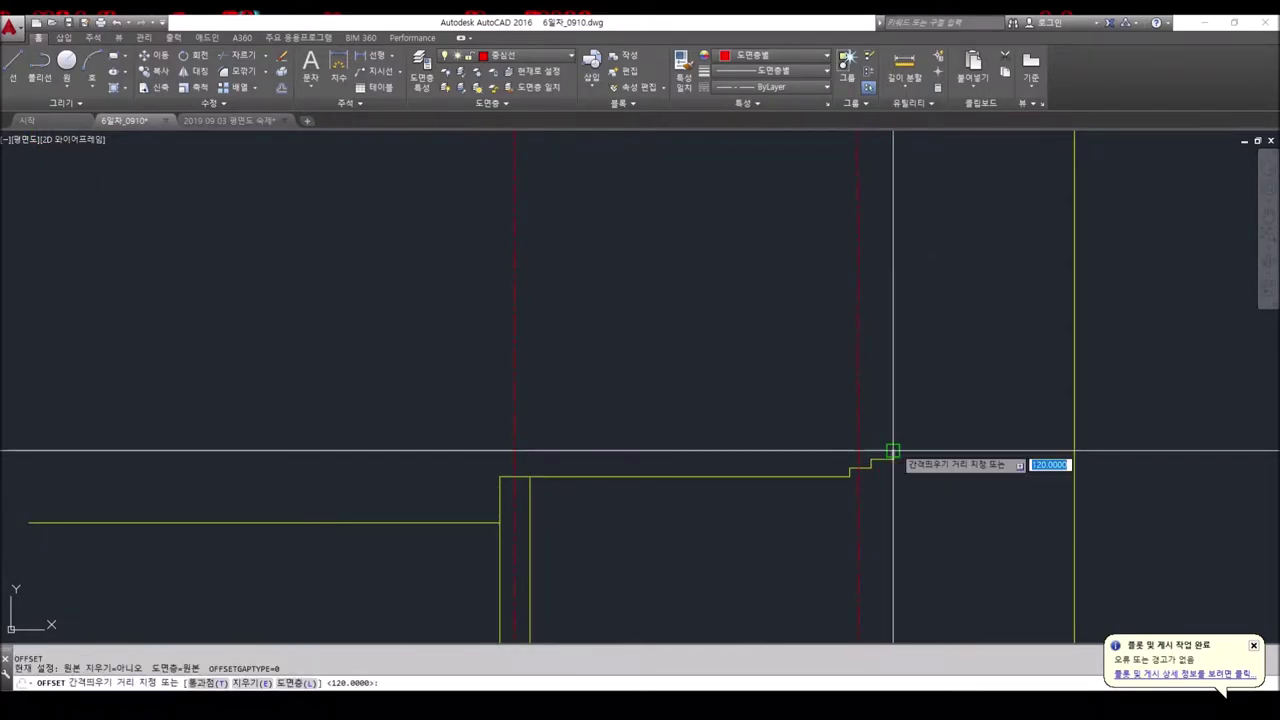
{"action": "key", "text": "space"}
{"action": "left_click", "coordinate": [862, 434]}
{"action": "left_click", "coordinate": [852, 418]}
{"action": "scroll", "coordinate": [860, 410], "scroll_direction": "down", "scroll_amount": 3}
{"action": "scroll", "coordinate": [803, 341], "scroll_direction": "up", "scroll_amount": 4}
{"action": "scroll", "coordinate": [803, 341], "scroll_direction": "up", "scroll_amount": 3}
Inspect the door, bathroom and stair's 4,800 dimension after a wall-line offset attempt.
{"action": "mouse_move", "coordinate": [790, 150]}
{"action": "middle_mouse_down"}
{"action": "mouse_move", "coordinate": [780, 390]}
{"action": "mouse_move", "coordinate": [779, 312]}
{"action": "middle_mouse_up"}
{"action": "scroll", "coordinate": [776, 383], "scroll_direction": "down", "scroll_amount": 2}
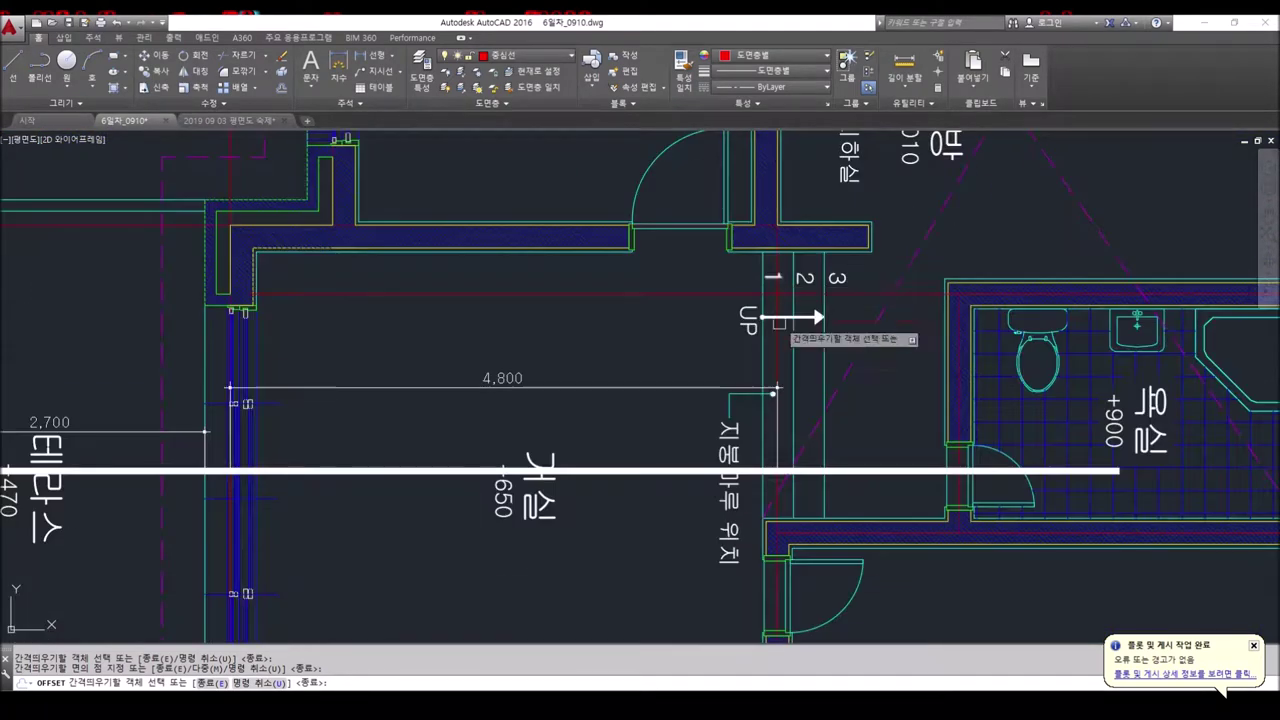
{"action": "scroll", "coordinate": [768, 331], "scroll_direction": "down", "scroll_amount": 2}
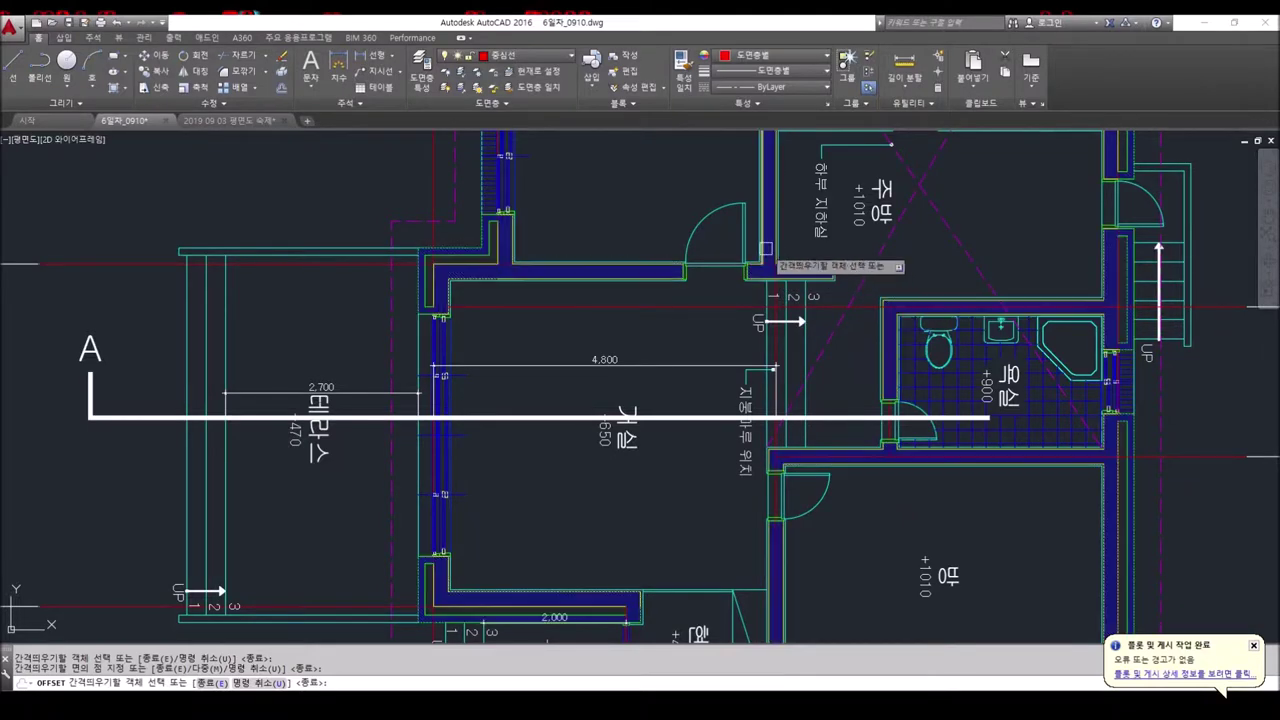
{"action": "scroll", "coordinate": [776, 490], "scroll_direction": "down", "scroll_amount": 2}
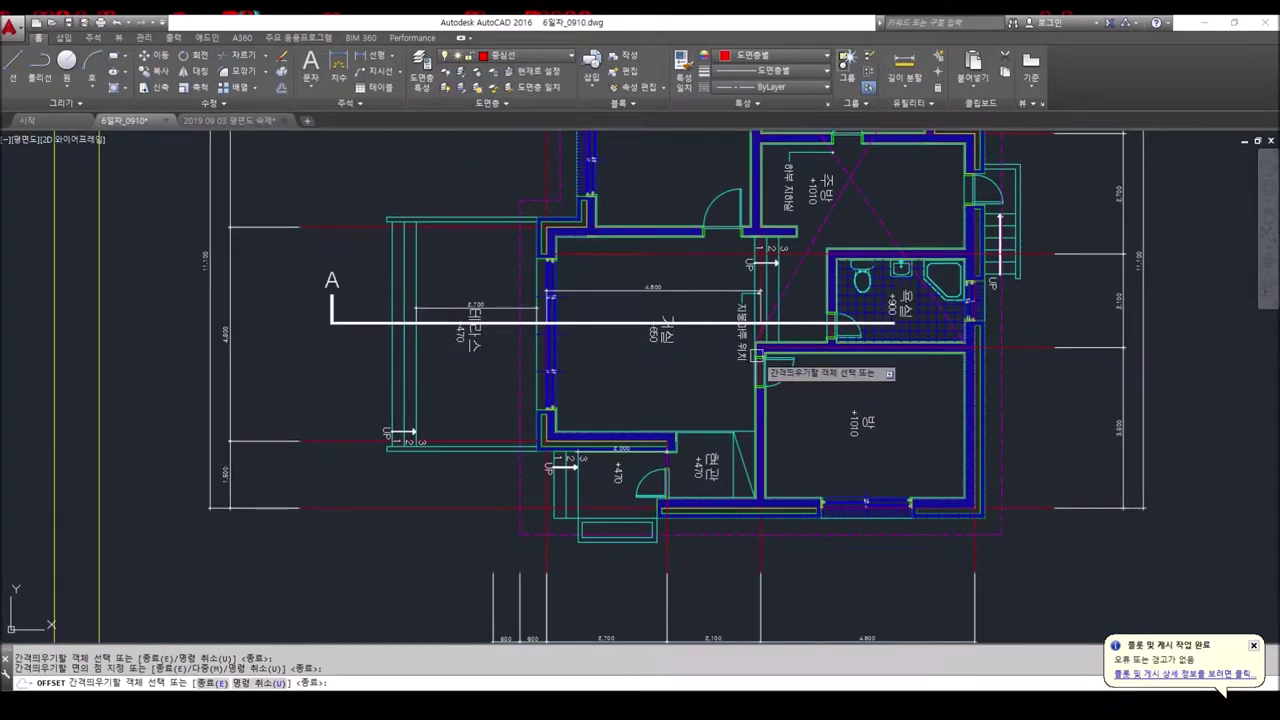
{"action": "scroll", "coordinate": [760, 355], "scroll_direction": "up", "scroll_amount": 6}
{"action": "left_click", "coordinate": [763, 345]}
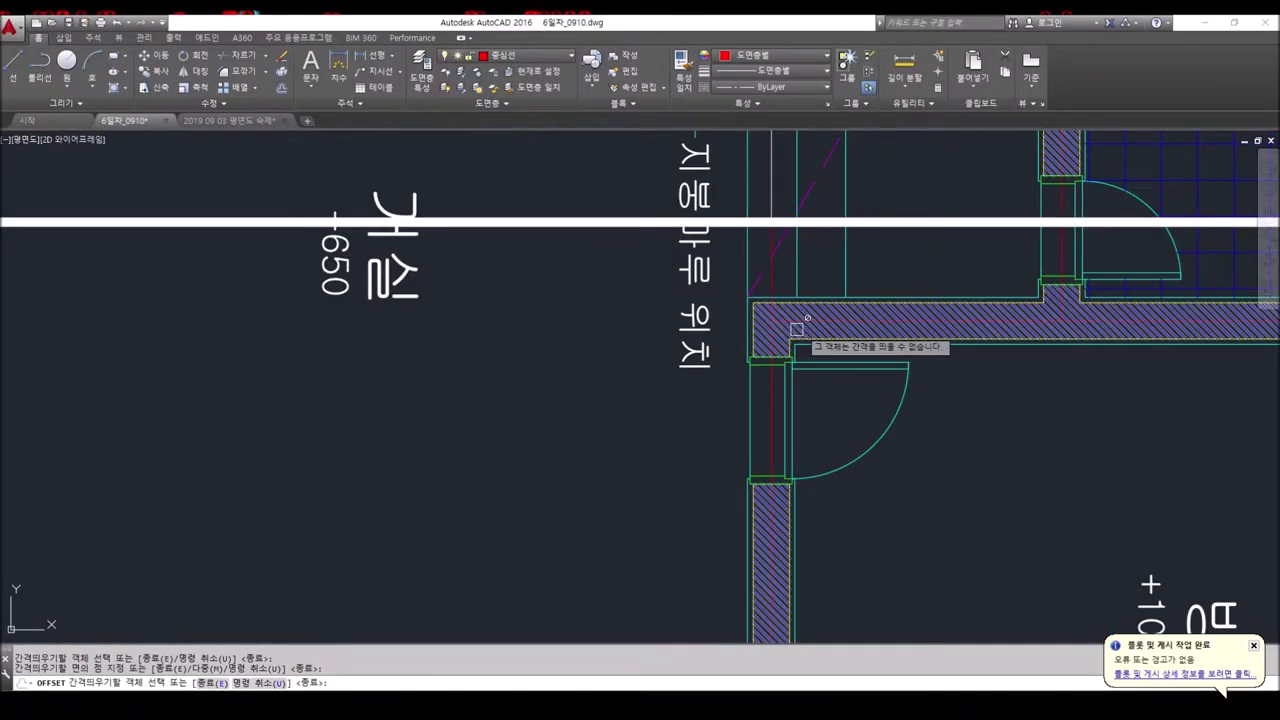
{"action": "middle_click_drag", "start_coordinate": [771, 316], "coordinate": [771, 700]}
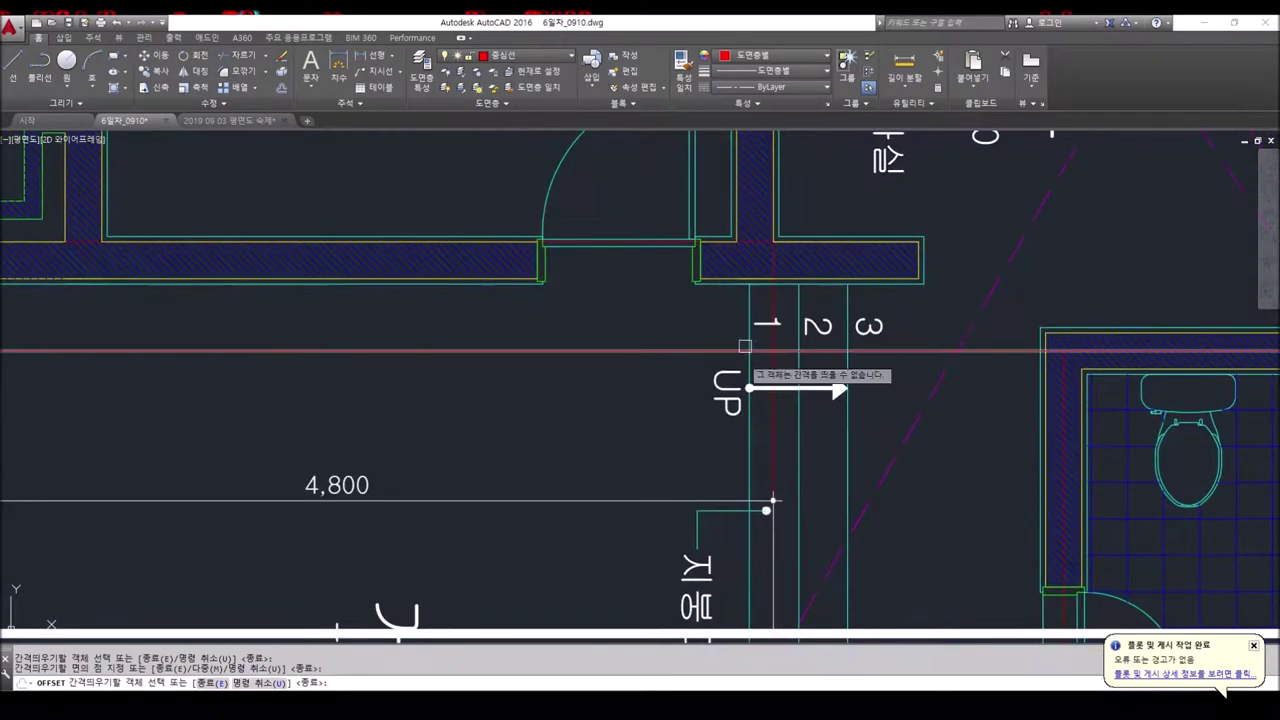
{"action": "scroll", "coordinate": [766, 509], "scroll_direction": "down", "scroll_amount": 2}
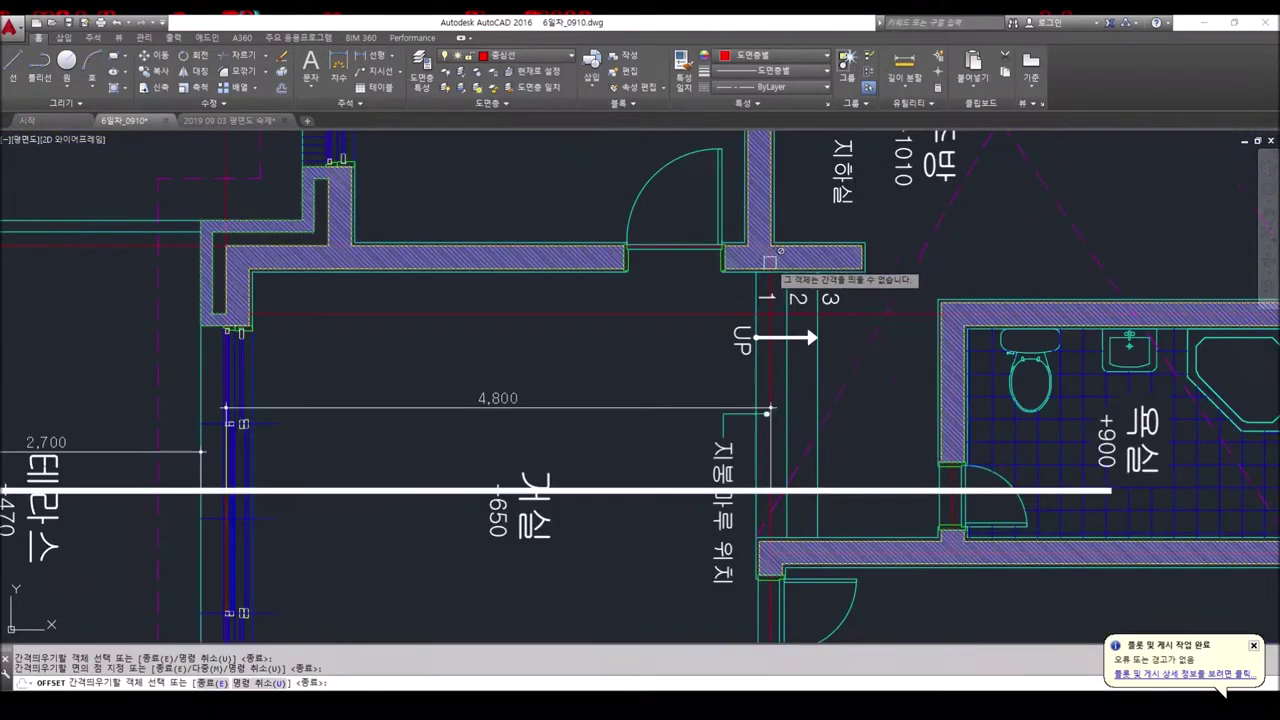
{"action": "scroll", "coordinate": [761, 537], "scroll_direction": "down", "scroll_amount": 4}
{"action": "scroll", "coordinate": [765, 540], "scroll_direction": "up", "scroll_amount": 5}
{"action": "scroll", "coordinate": [763, 470], "scroll_direction": "up", "scroll_amount": 3}
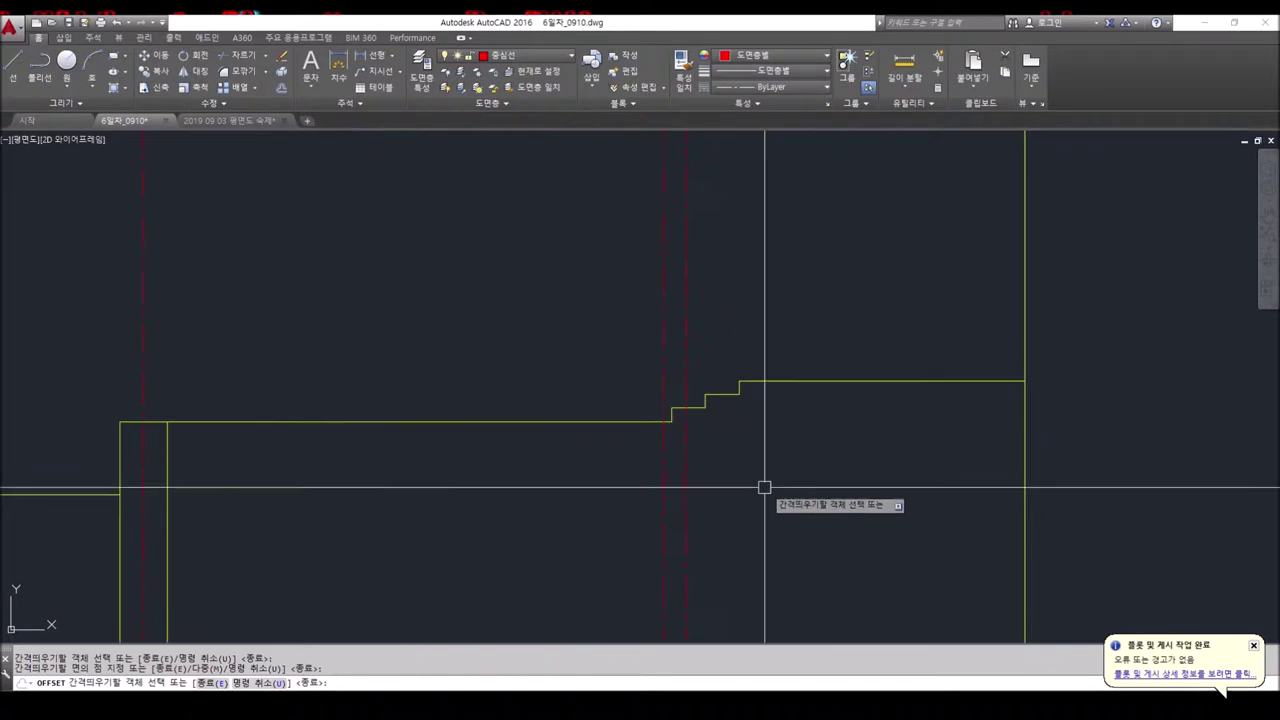
Match the two red centrelines to the solid yellow slab line's properties.
{"action": "key", "text": "Escape"}
{"action": "type", "text": "a"}
{"action": "key", "text": "Return"}
{"action": "left_click", "coordinate": [722, 400]}
{"action": "left_click", "coordinate": [723, 443]}
{"action": "left_click", "coordinate": [651, 506]}
{"action": "middle_click_drag", "start_coordinate": [727, 519], "coordinate": [670, 474]}
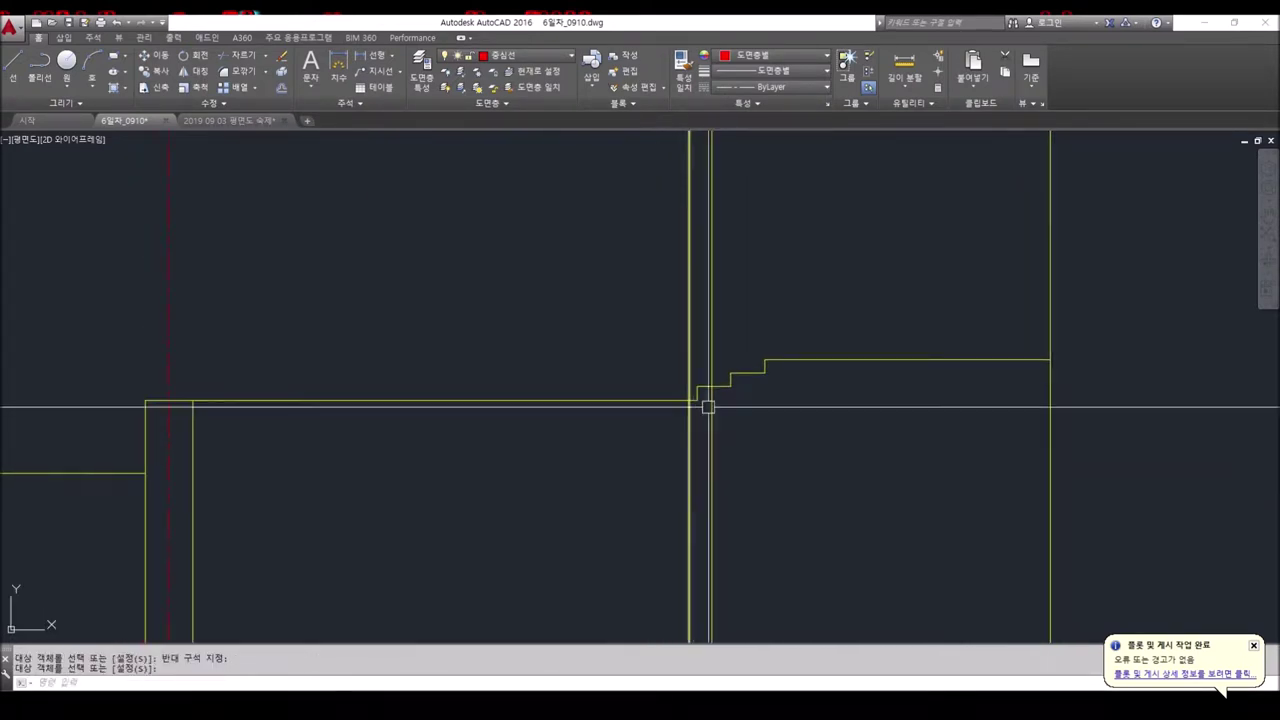
{"action": "middle_click_drag", "start_coordinate": [451, 388], "coordinate": [557, 354]}
{"action": "key", "text": "Escape"}
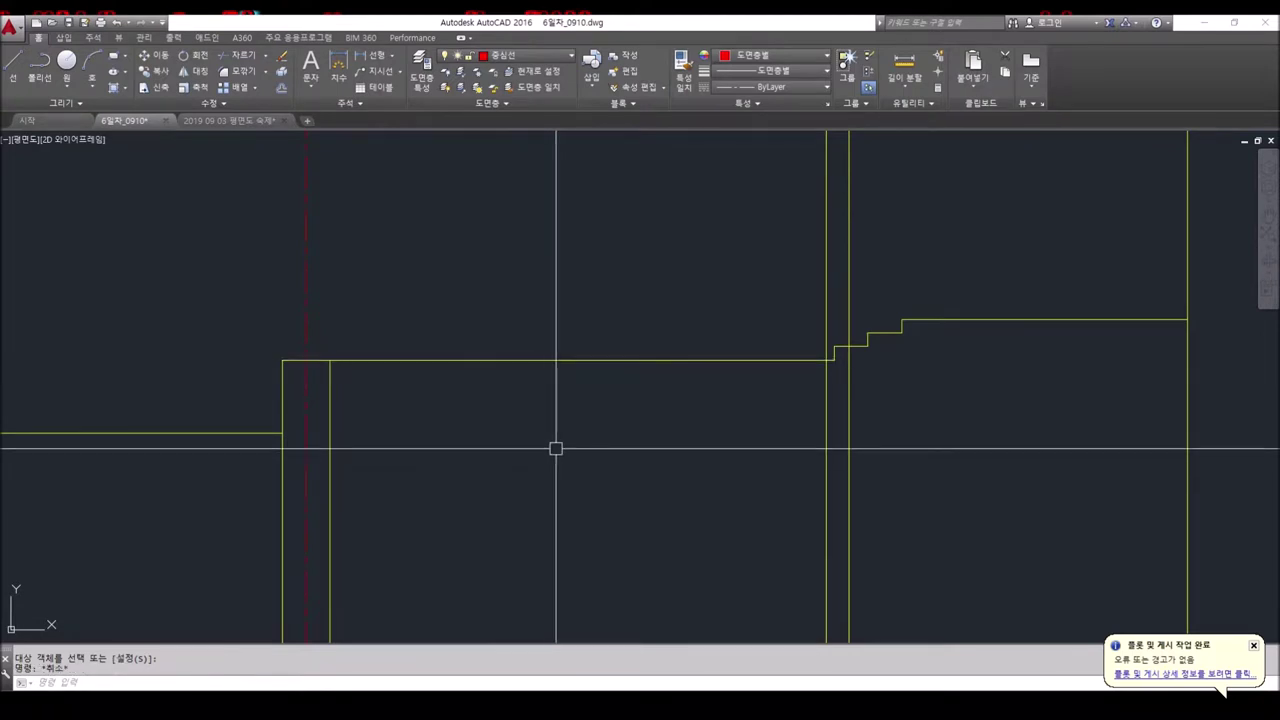
{"action": "type", "text": "150"}
Offset the floor line 150 downward.
{"action": "key", "text": "Return"}
{"action": "type", "text": "150"}
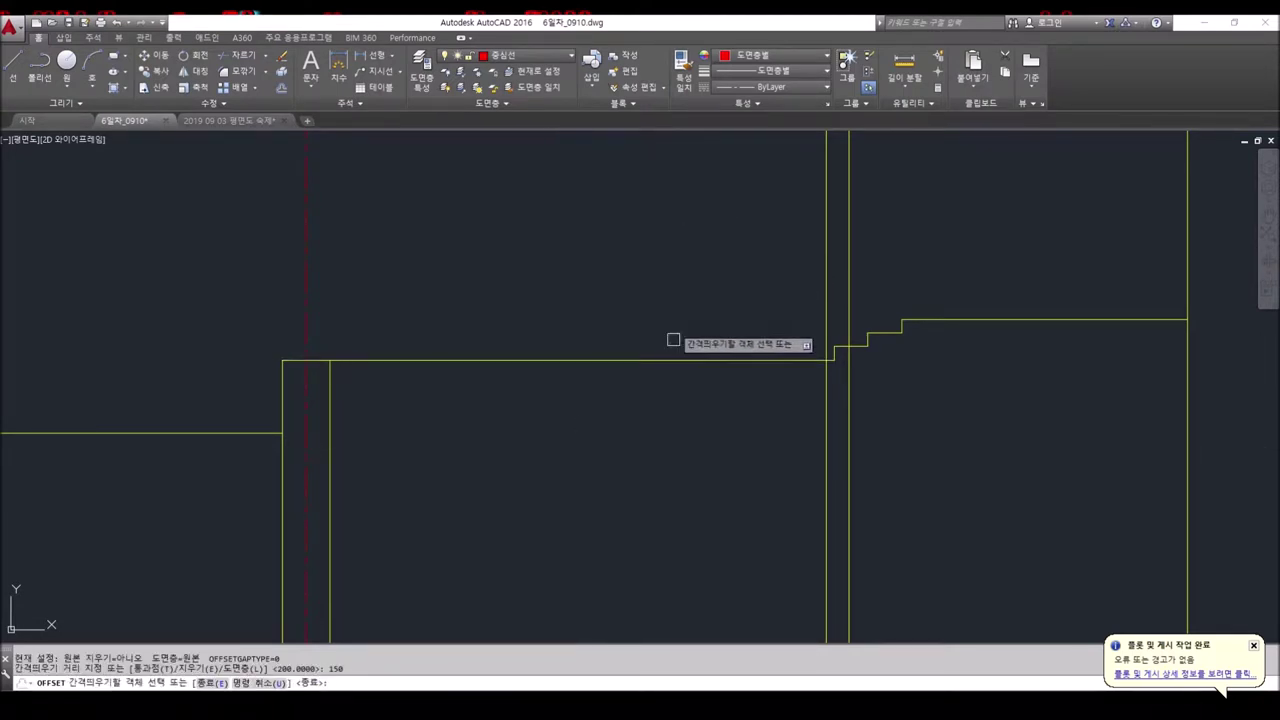
{"action": "left_click", "coordinate": [669, 361]}
{"action": "left_click", "coordinate": [645, 435]}
{"action": "key", "text": "Escape"}
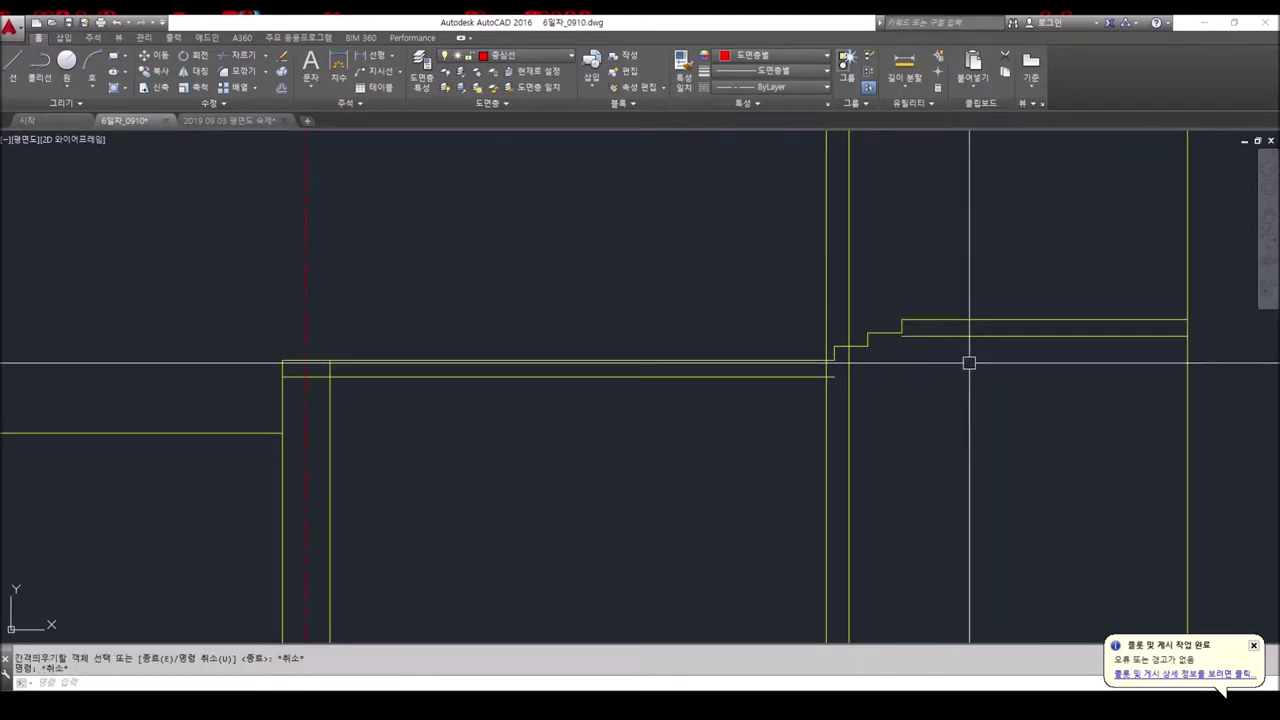
Draw the sloped line from the step corner to the slab corner in solid yellow.
{"action": "type", "text": "l"}
{"action": "key", "text": "Return"}
{"action": "scroll", "coordinate": [969, 365], "scroll_direction": "up", "scroll_amount": 2}
{"action": "left_click", "coordinate": [945, 327]}
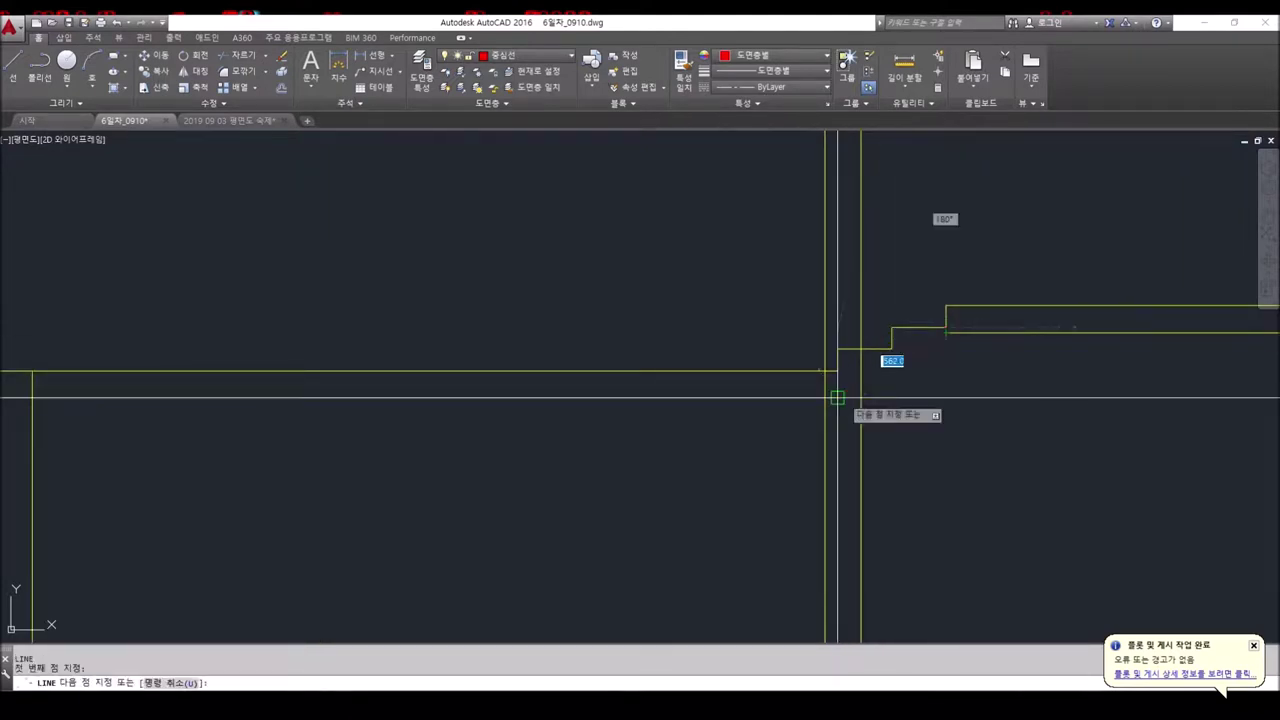
{"action": "left_click", "coordinate": [838, 371]}
{"action": "key", "text": "Return"}
{"action": "type", "text": "ma"}
{"action": "key", "text": "Return"}
{"action": "left_click", "coordinate": [952, 332]}
{"action": "left_click", "coordinate": [916, 339]}
{"action": "key", "text": "Escape"}
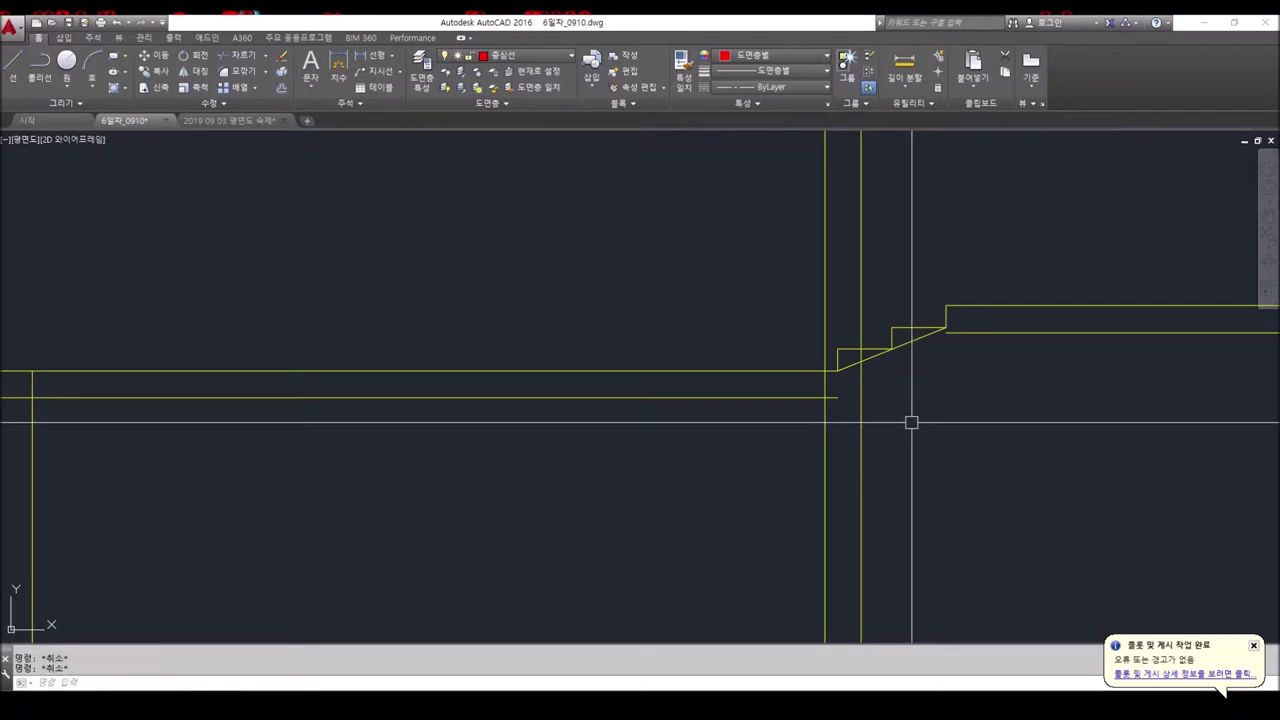
Offset the diagonal 150 below itself.
{"action": "scroll", "coordinate": [926, 387], "scroll_direction": "up", "scroll_amount": 2}
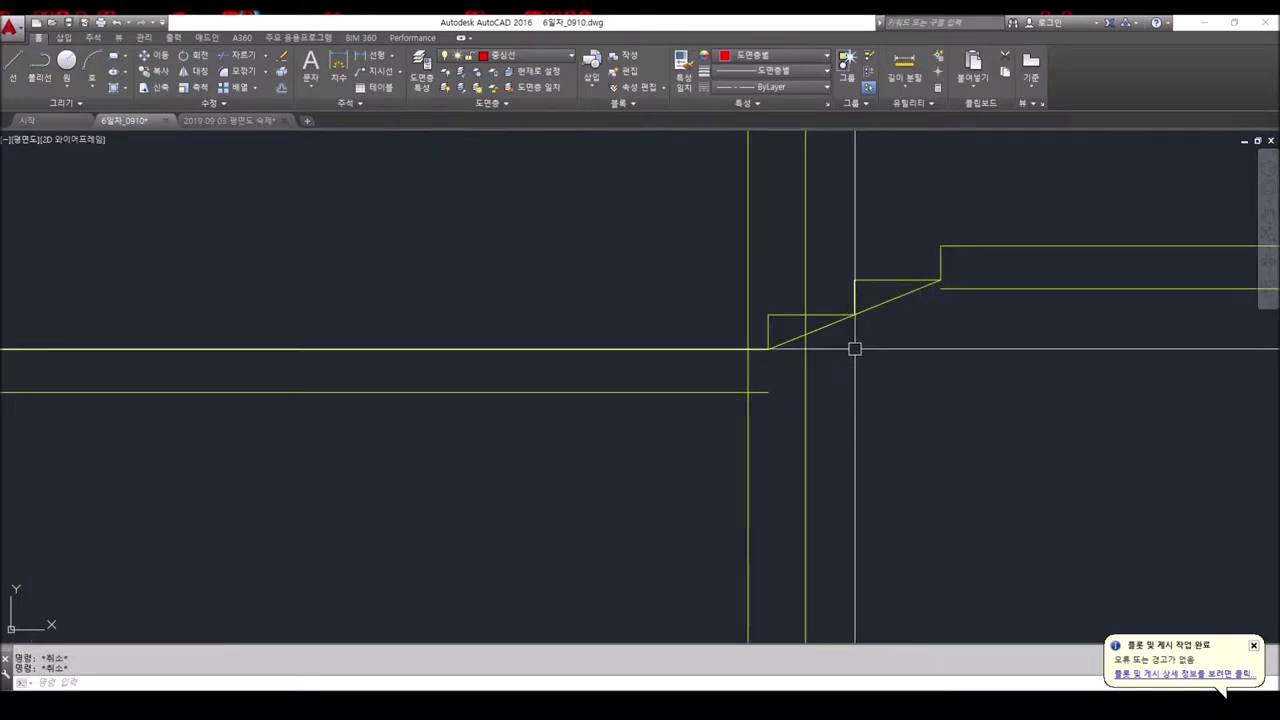
{"action": "type", "text": "150"}
{"action": "key", "text": "Return"}
{"action": "left_click", "coordinate": [812, 327]}
{"action": "left_click", "coordinate": [891, 340]}
{"action": "key", "text": "Escape"}
Fillet the lower diagonal into the long horizontal line and the upper horizontal line.
{"action": "type", "text": "f"}
{"action": "key", "text": "Return"}
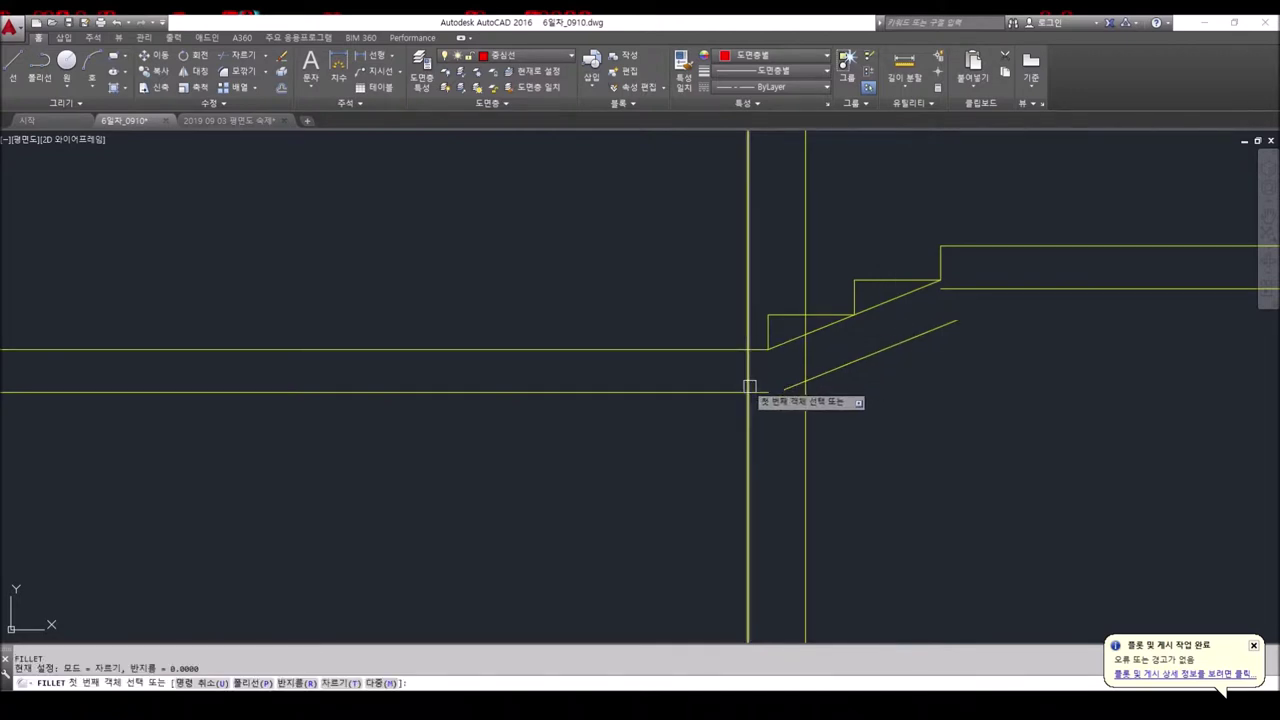
{"action": "left_click", "coordinate": [788, 387]}
{"action": "left_click", "coordinate": [766, 391]}
{"action": "key", "text": "Return"}
{"action": "left_click", "coordinate": [1054, 289]}
{"action": "left_click", "coordinate": [935, 330]}
{"action": "key", "text": "Return"}
{"action": "scroll", "coordinate": [984, 350], "scroll_direction": "down", "scroll_amount": 1}
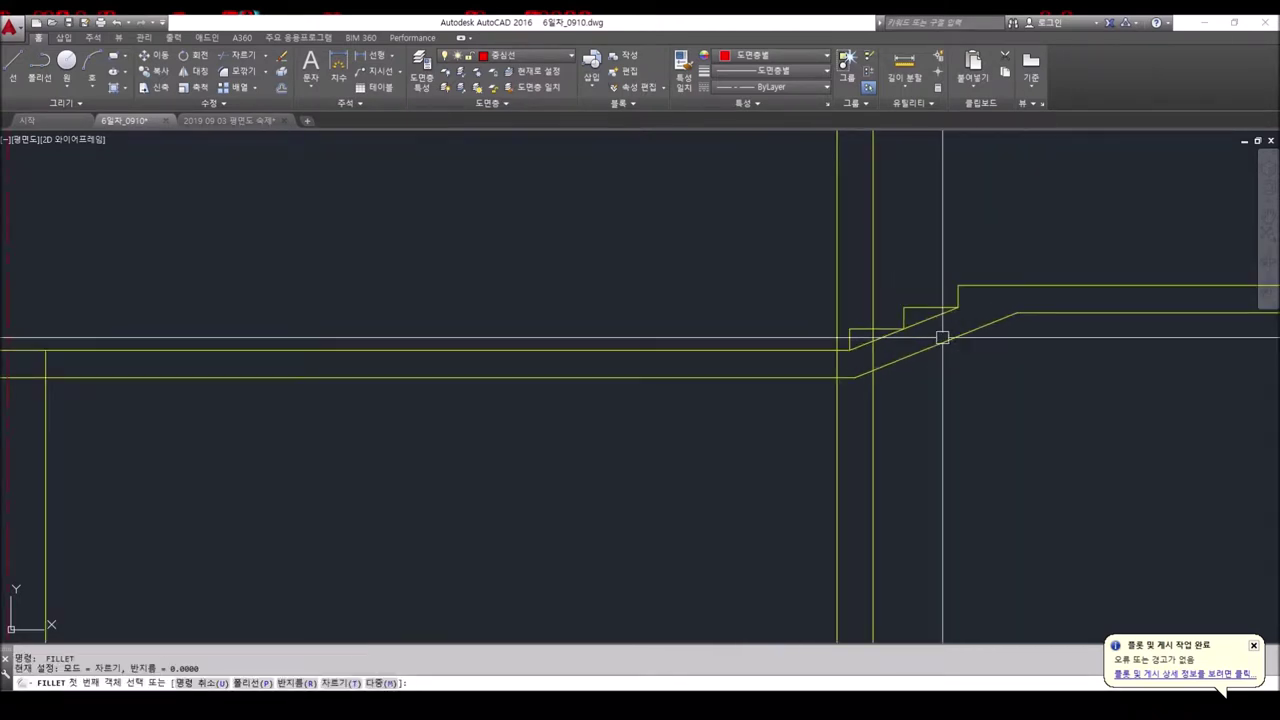
{"action": "key", "text": "Escape"}
Trim the slope piece back at the wall line.
{"action": "type", "text": "e"}
{"action": "key", "text": "Return"}
{"action": "scroll", "coordinate": [1040, 325], "scroll_direction": "down", "scroll_amount": 2}
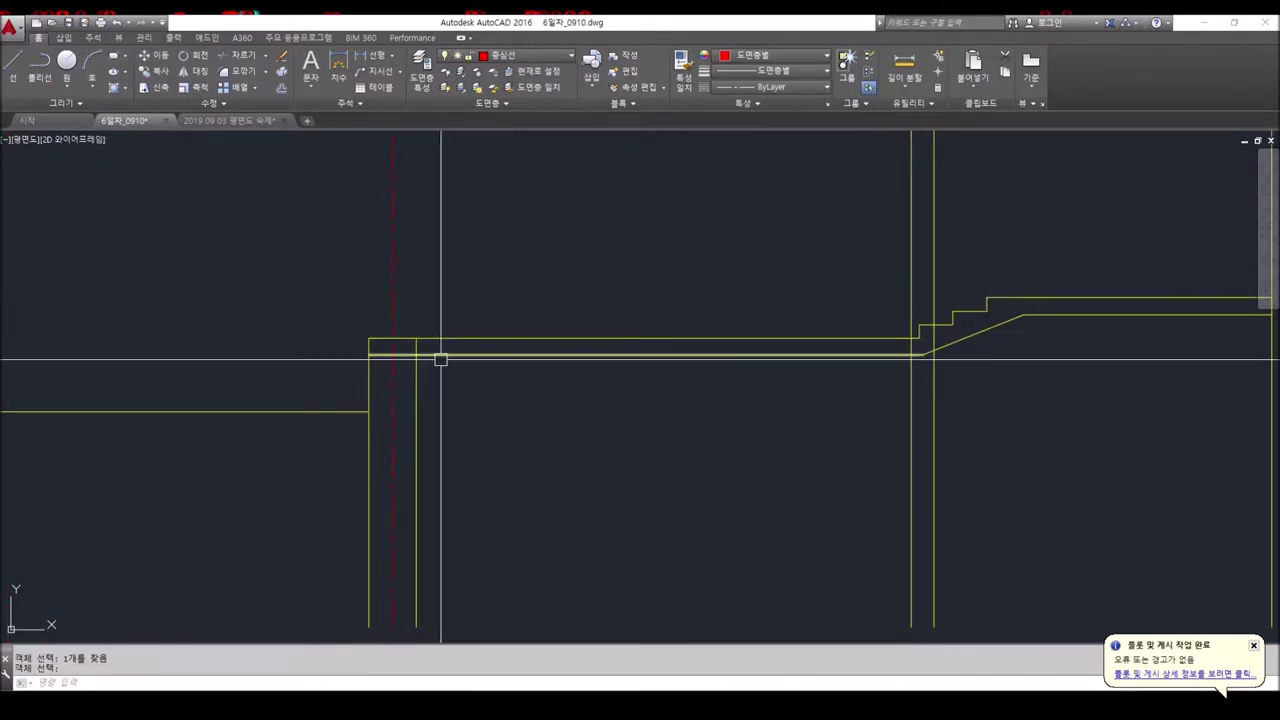
{"action": "scroll", "coordinate": [892, 352], "scroll_direction": "up", "scroll_amount": 2}
{"action": "scroll", "coordinate": [908, 337], "scroll_direction": "up", "scroll_amount": 4}
{"action": "scroll", "coordinate": [930, 338], "scroll_direction": "down", "scroll_amount": 5}
{"action": "scroll", "coordinate": [943, 380], "scroll_direction": "up", "scroll_amount": 2}
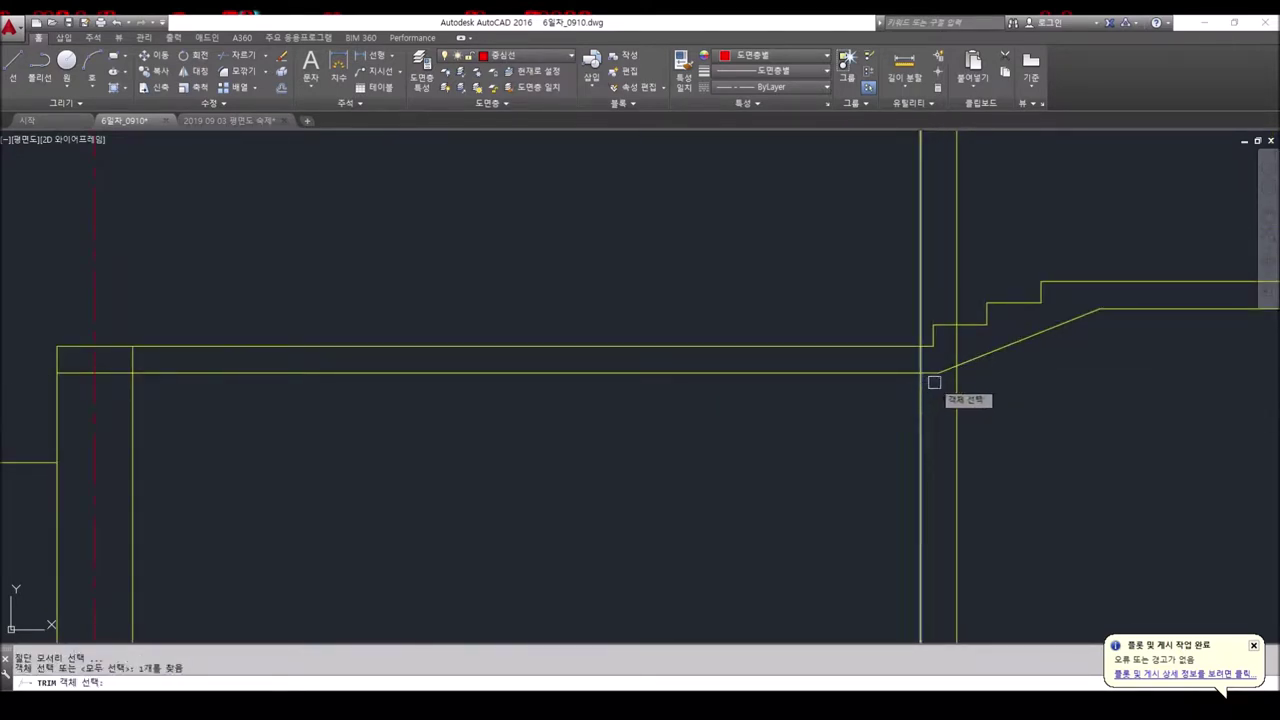
{"action": "key", "text": "Return"}
{"action": "left_click", "coordinate": [946, 369]}
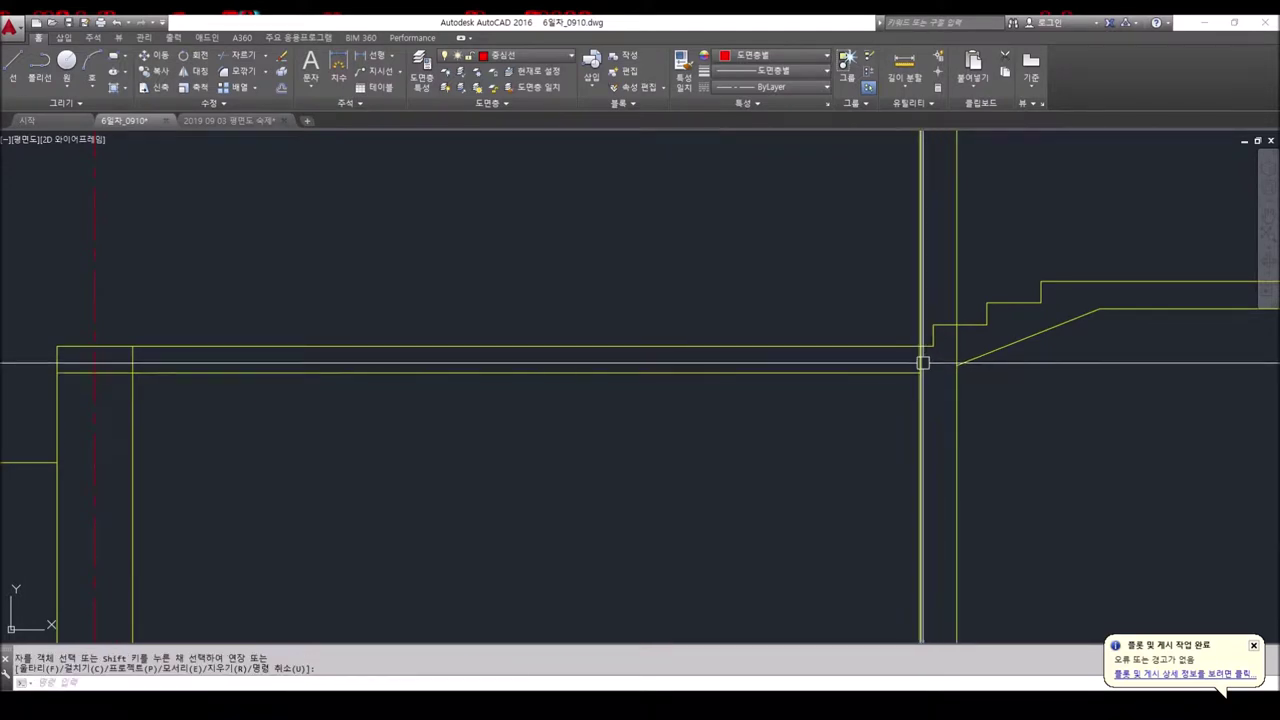
{"action": "key", "text": "Escape"}
{"action": "key", "text": "Escape"}
{"action": "middle_click_drag", "start_coordinate": [1068, 312], "coordinate": [935, 348]}
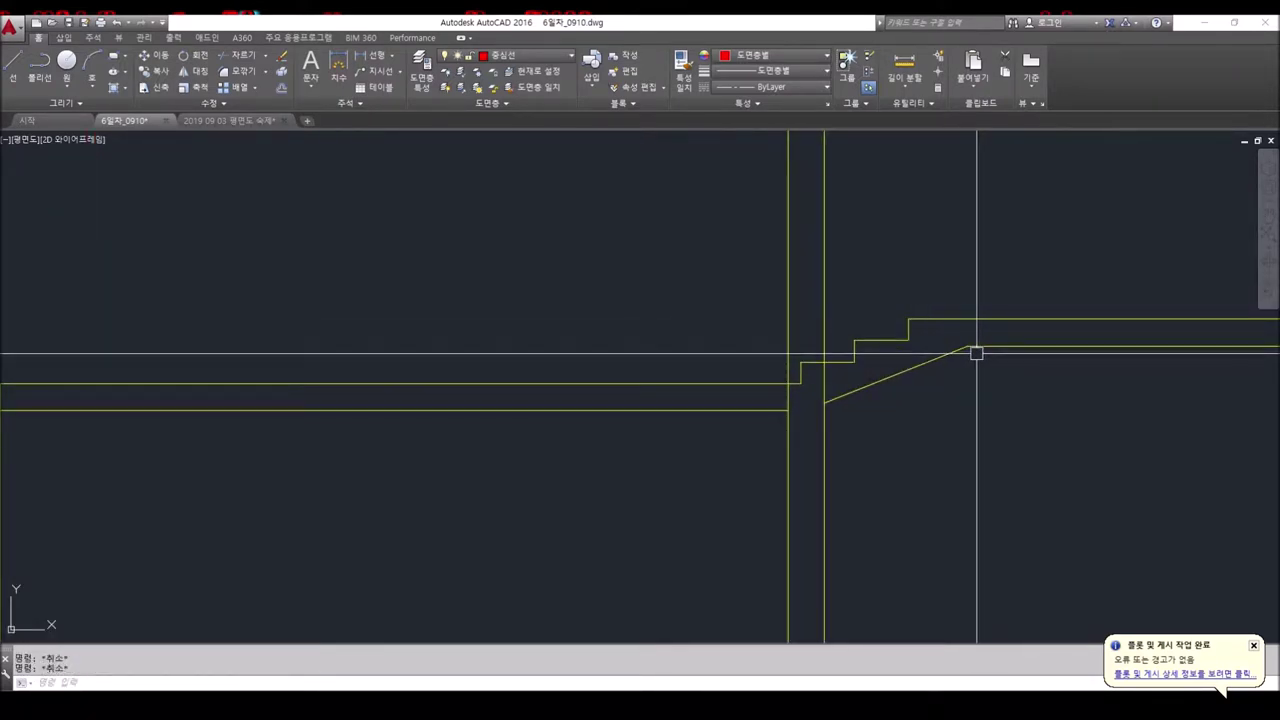
{"action": "type", "text": "o"}
Offset the stair-slab diagonal 150 to place a parallel line below it.
{"action": "key", "text": "Return"}
{"action": "type", "text": "150"}
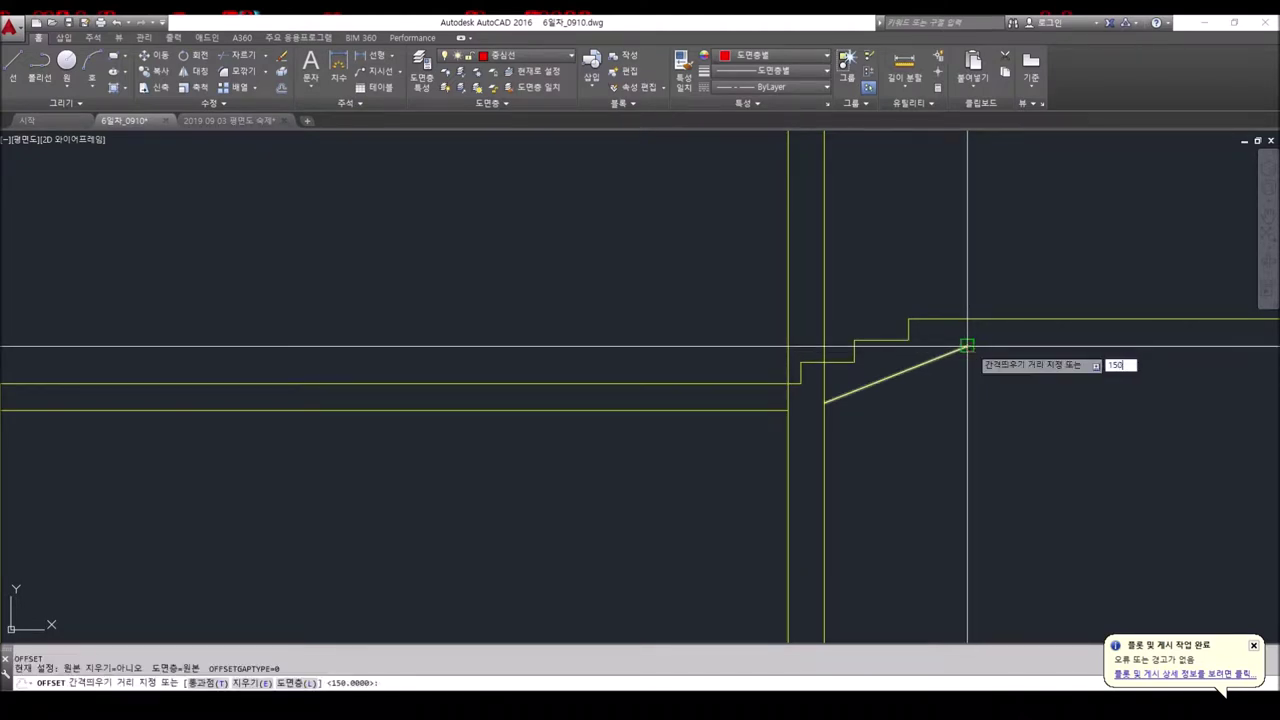
{"action": "key", "text": "Return"}
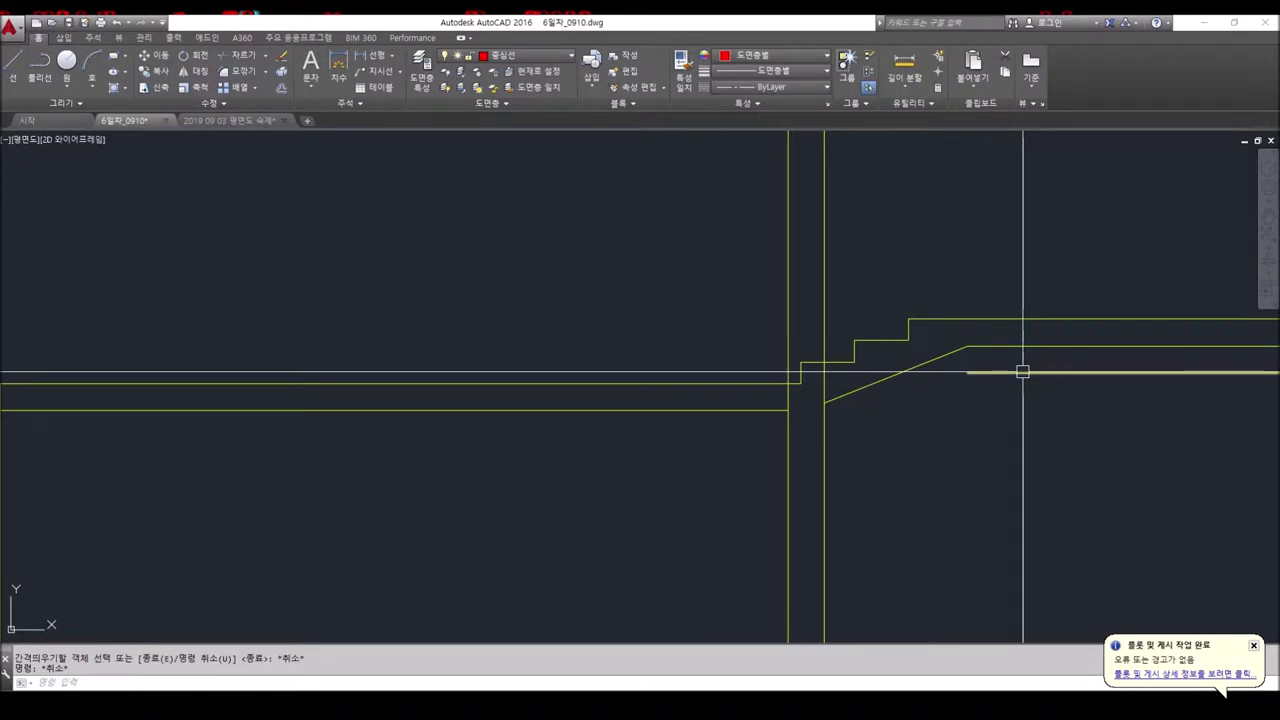
{"action": "middle_click_drag", "start_coordinate": [1016, 397], "coordinate": [957, 391]}
{"action": "key", "text": "Escape"}
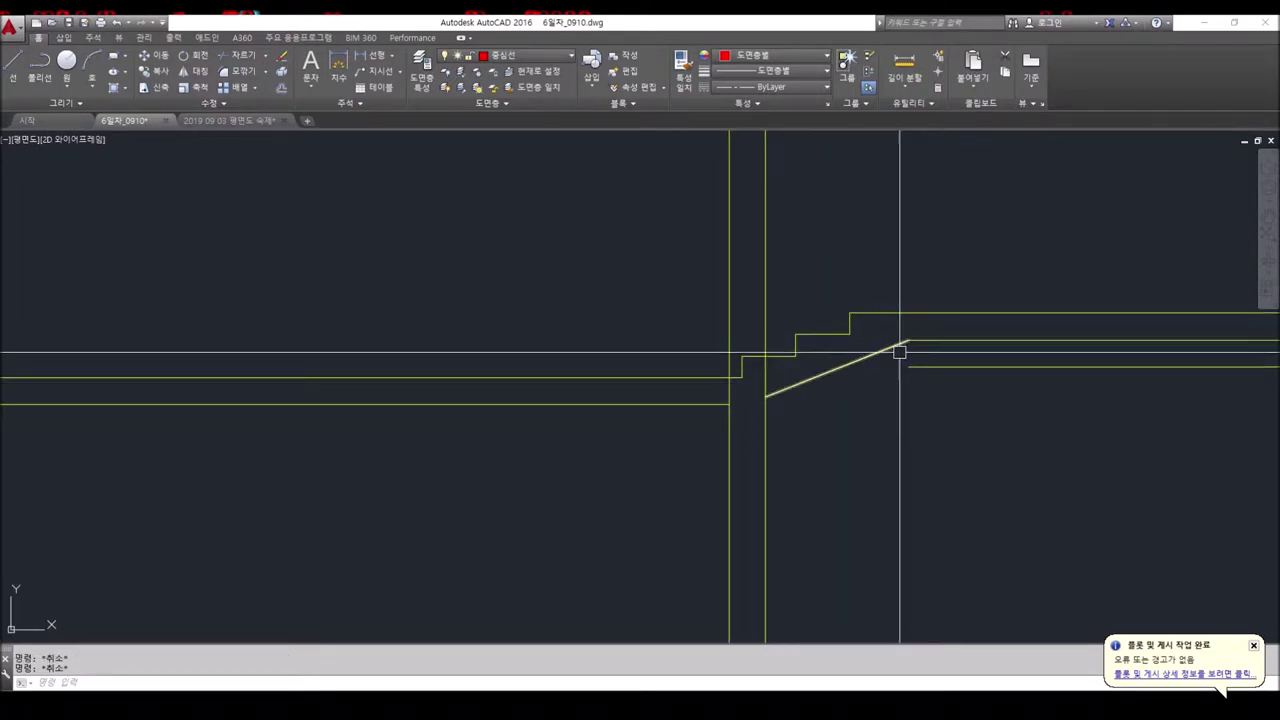
{"action": "left_click", "coordinate": [903, 352]}
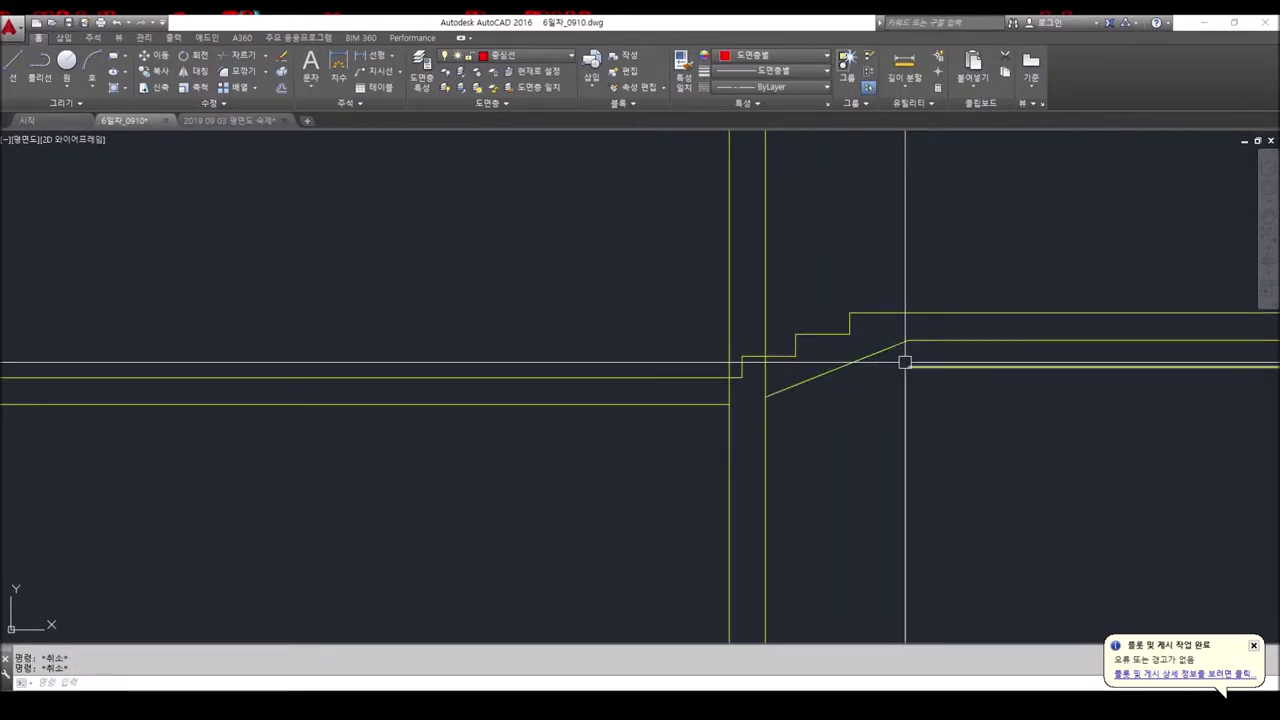
{"action": "type", "text": "o"}
{"action": "key", "text": "Return"}
{"action": "type", "text": "15"}
{"action": "left_click", "coordinate": [866, 364]}
{"action": "left_click", "coordinate": [921, 370]}
{"action": "key", "text": "Escape"}
Try fillet, line and match-properties at the diagonal's step end, cancelling each.
{"action": "key", "text": "Return"}
{"action": "mouse_move", "coordinate": [898, 367]}
{"action": "middle_mouse_down"}
{"action": "mouse_move", "coordinate": [881, 377]}
{"action": "mouse_move", "coordinate": [816, 362]}
{"action": "middle_mouse_up"}
{"action": "key", "text": "Escape"}
{"action": "key", "text": "Return"}
{"action": "left_click", "coordinate": [816, 368]}
{"action": "key", "text": "Escape"}
{"action": "type", "text": "ma"}
{"action": "key", "text": "Return"}
{"action": "key", "text": "Escape"}
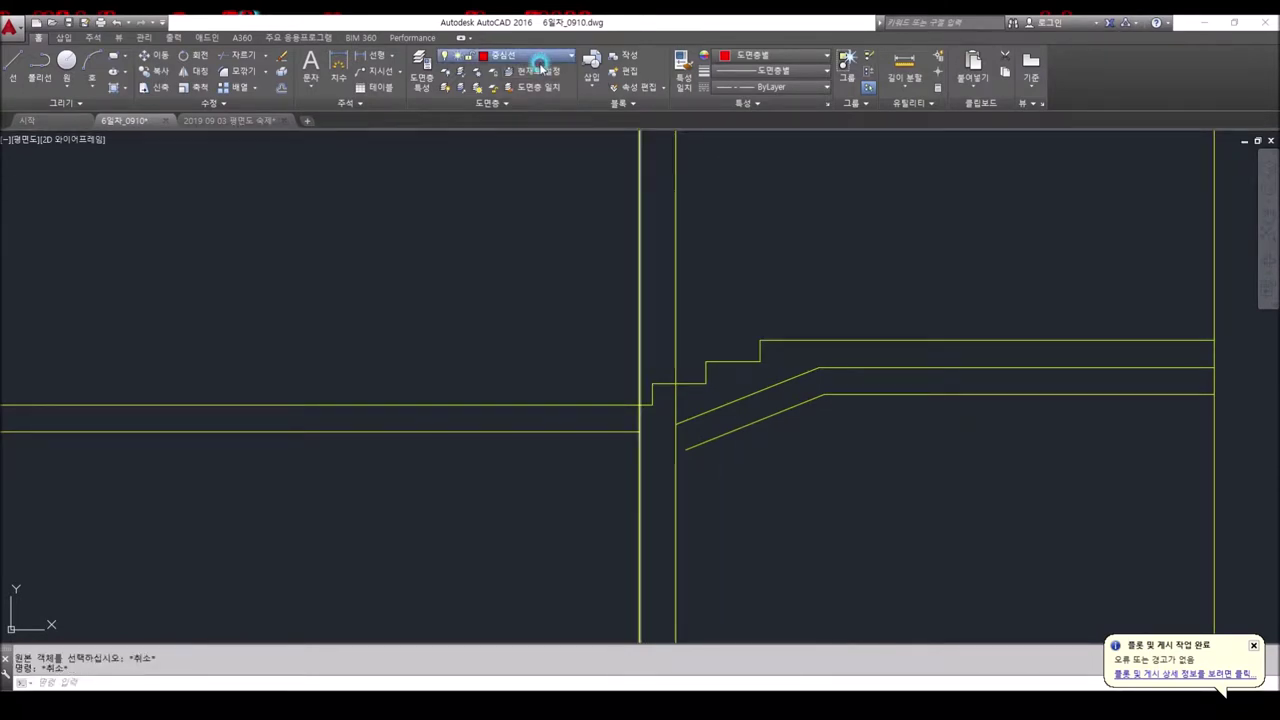
Make 단면선 the current layer.
{"action": "left_click", "coordinate": [539, 60]}
{"action": "left_click", "coordinate": [513, 207]}
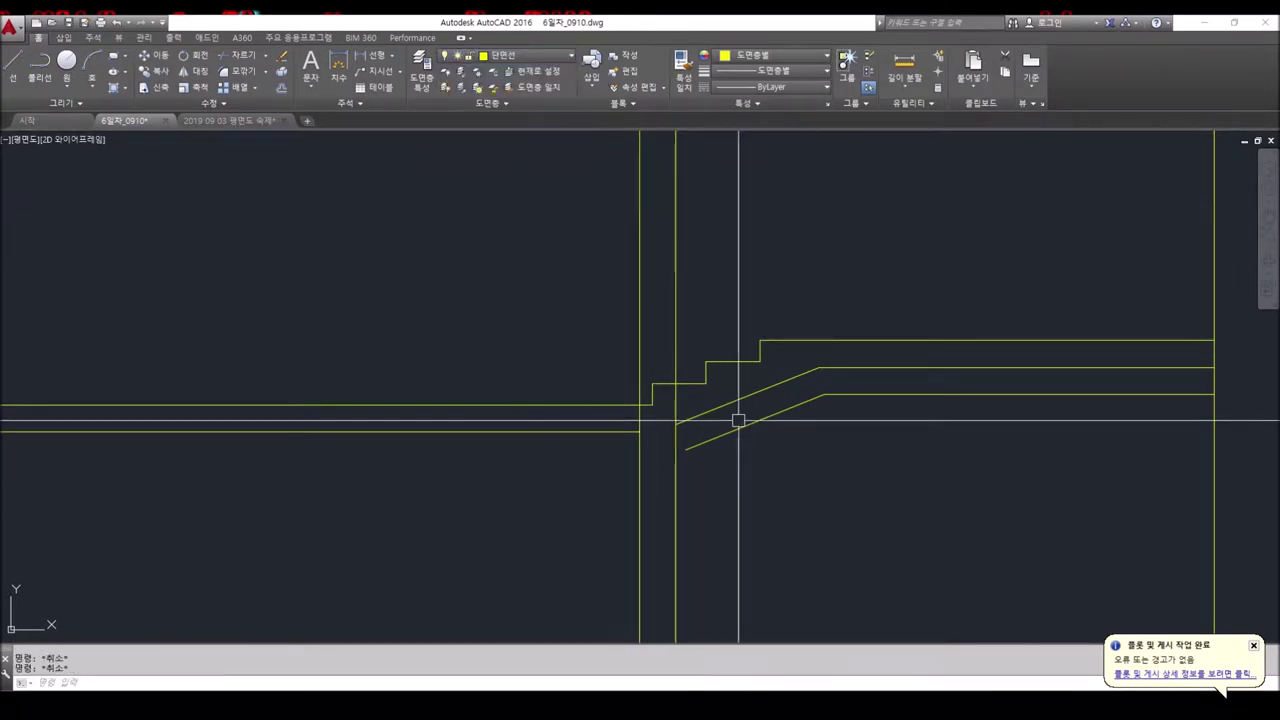
{"action": "middle_click_drag", "start_coordinate": [783, 371], "coordinate": [741, 380]}
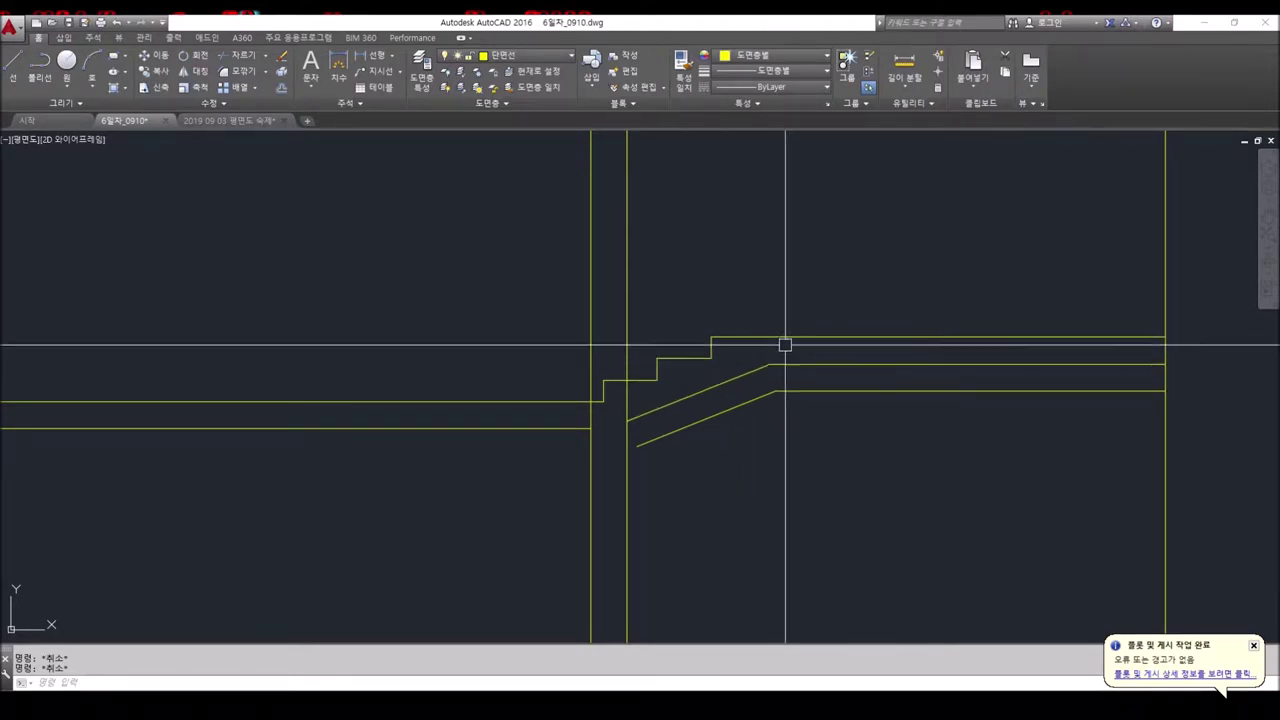
Offset the top step riser 300 to the right.
{"action": "type", "text": "o"}
{"action": "key", "text": "Return"}
{"action": "type", "text": "3"}
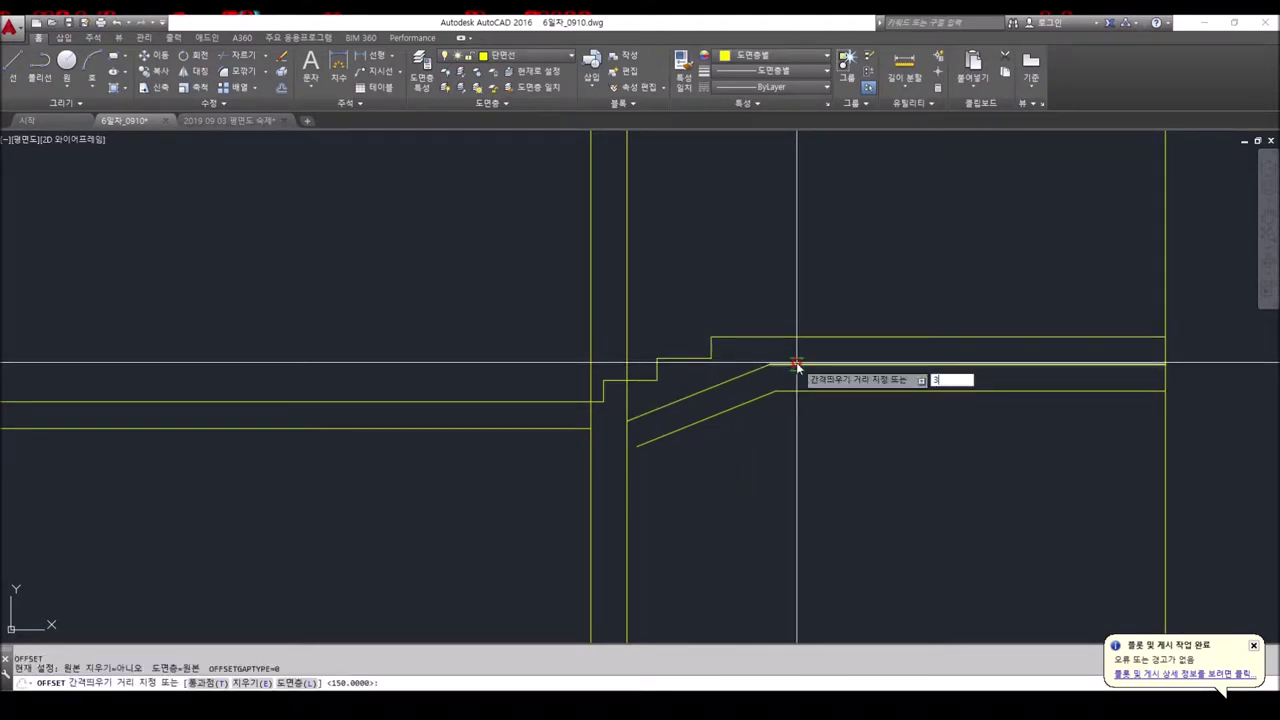
{"action": "type", "text": "00"}
{"action": "key", "text": "Return"}
{"action": "scroll", "coordinate": [820, 418], "scroll_direction": "up", "scroll_amount": 4}
{"action": "middle_click_drag", "start_coordinate": [565, 426], "coordinate": [646, 523]}
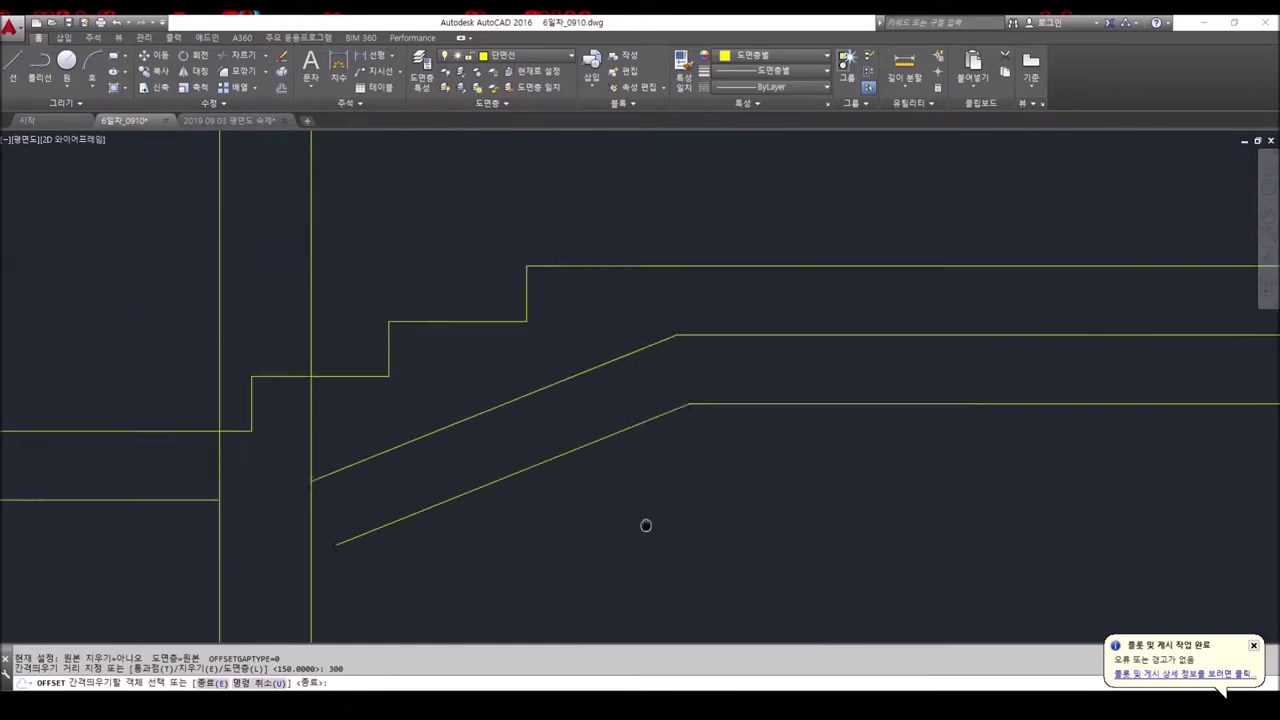
{"action": "left_click", "coordinate": [578, 385]}
{"action": "left_click", "coordinate": [735, 395]}
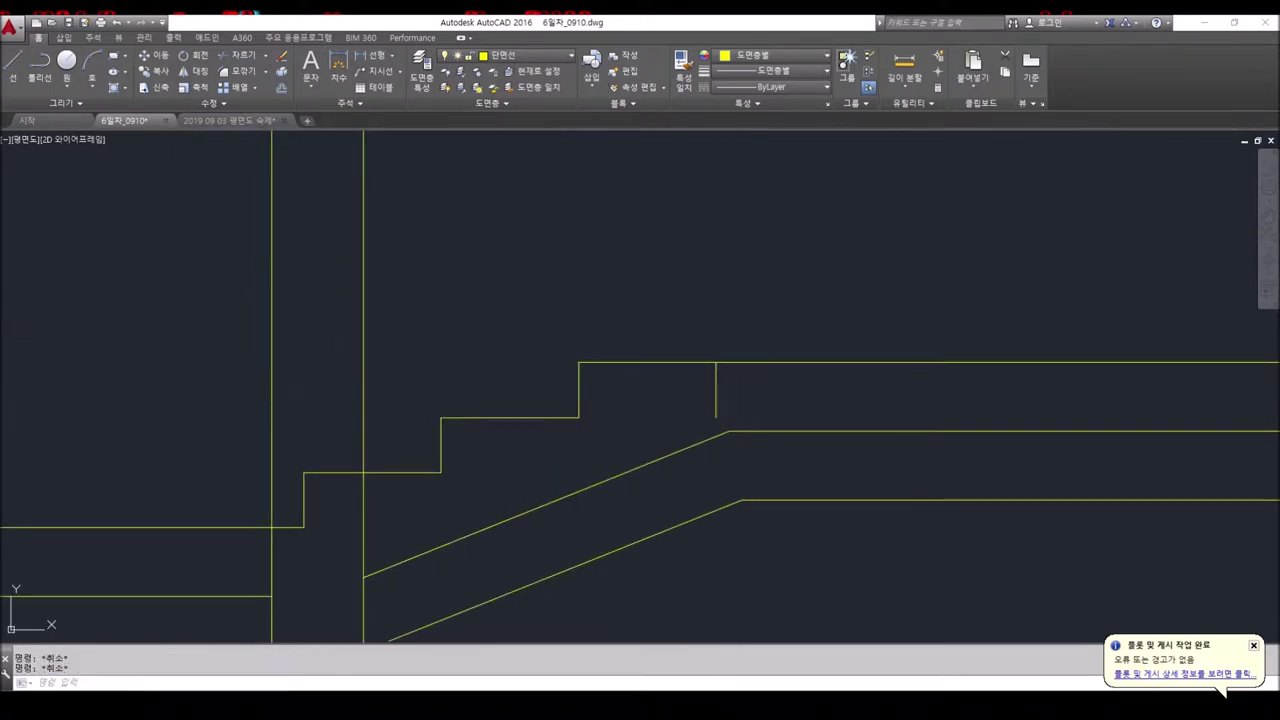
{"action": "key", "text": "Escape"}
Fillet the new 300 line with the floor line into a clean corner.
{"action": "type", "text": "f"}
{"action": "key", "text": "Return"}
{"action": "left_click", "coordinate": [717, 404]}
{"action": "left_click", "coordinate": [751, 439]}
{"action": "key", "text": "Return"}
{"action": "scroll", "coordinate": [734, 423], "scroll_direction": "down", "scroll_amount": 2}
{"action": "middle_click_drag", "start_coordinate": [766, 391], "coordinate": [789, 337]}
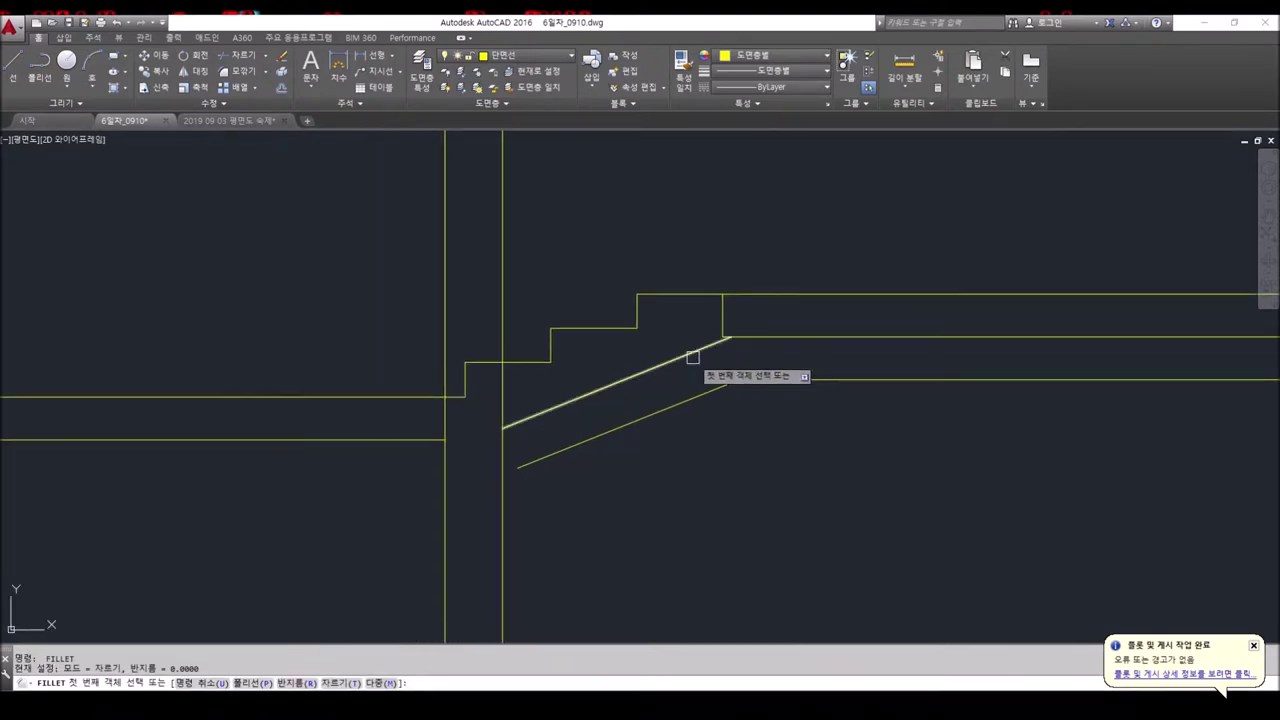
{"action": "key", "text": "Escape"}
{"action": "key", "text": "Escape"}
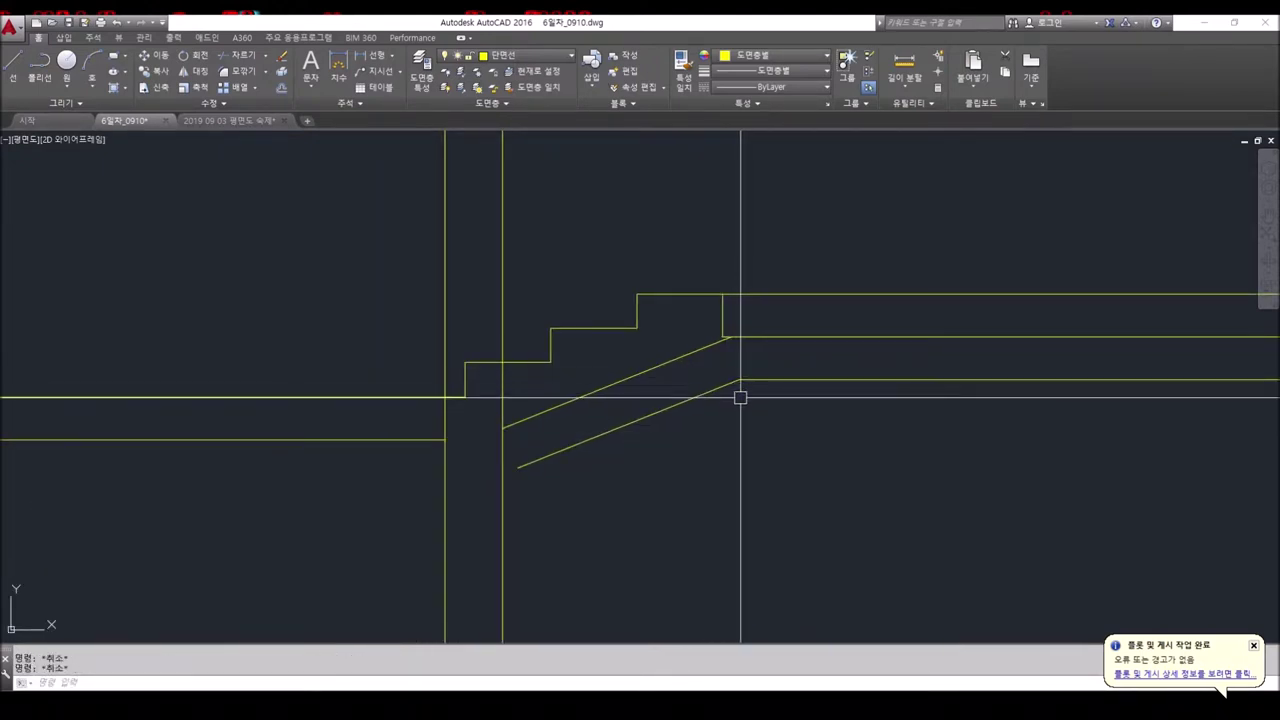
Fillet the upper slanted line into the horizontal slab line.
{"action": "left_click", "coordinate": [762, 383]}
{"action": "left_click", "coordinate": [586, 391]}
{"action": "key", "text": "Return"}
{"action": "key", "text": "Escape"}
{"action": "key", "text": "Return"}
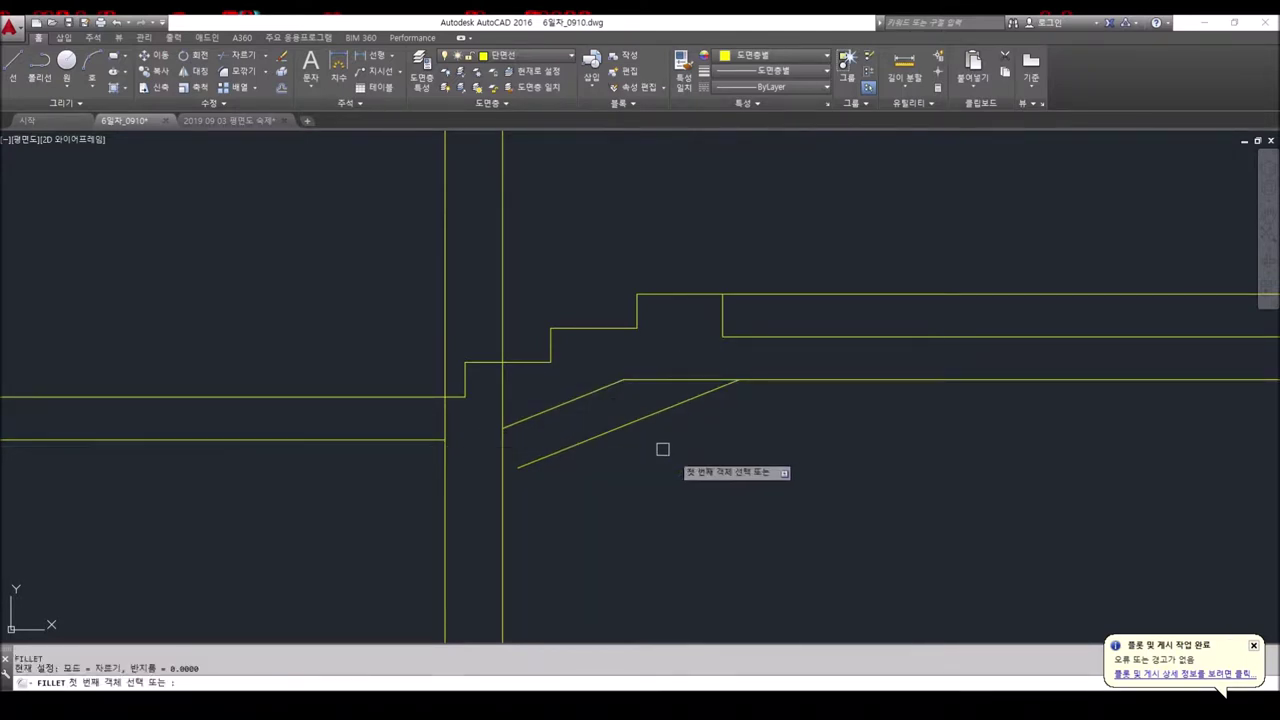
{"action": "middle_click_drag", "start_coordinate": [523, 468], "coordinate": [752, 436]}
{"action": "key", "text": "Escape"}
Fillet the lower slanted line into the right wall line, removing the wall above.
{"action": "type", "text": "e"}
{"action": "key", "text": "Return"}
{"action": "left_click", "coordinate": [808, 428]}
{"action": "key", "text": "Escape"}
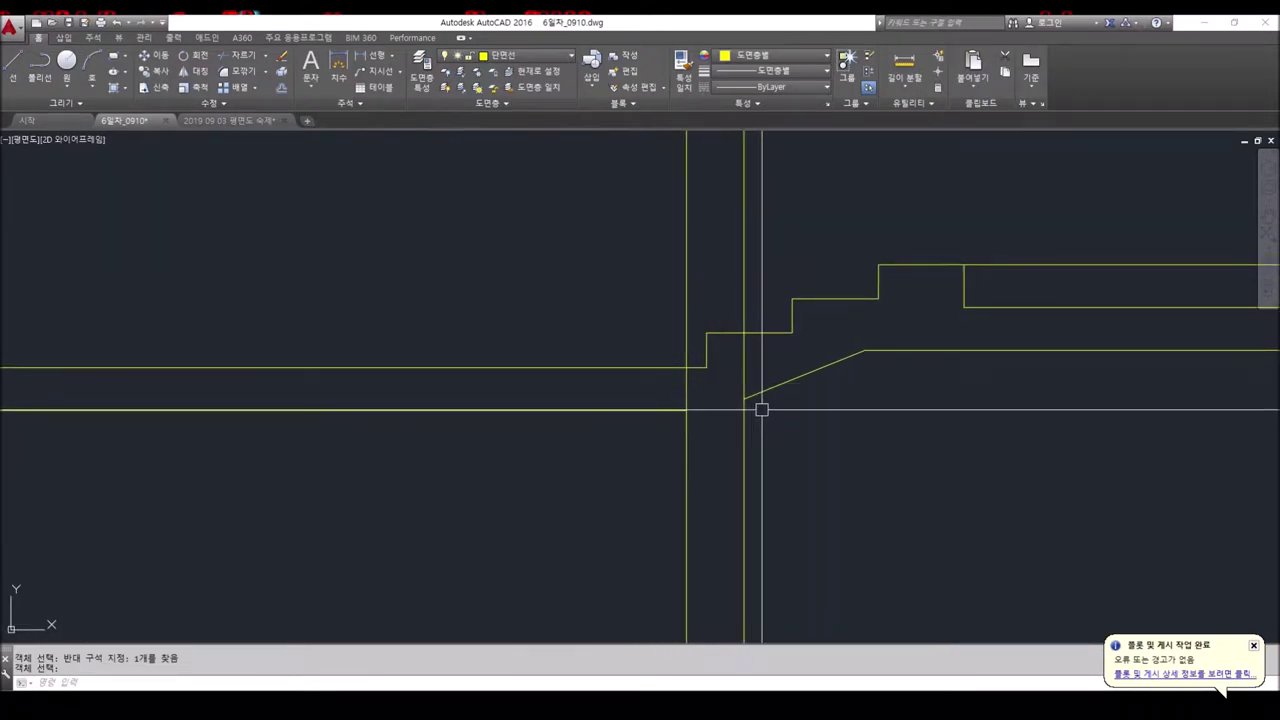
{"action": "type", "text": "f"}
{"action": "key", "text": "Return"}
{"action": "left_click", "coordinate": [766, 385]}
{"action": "left_click", "coordinate": [741, 440]}
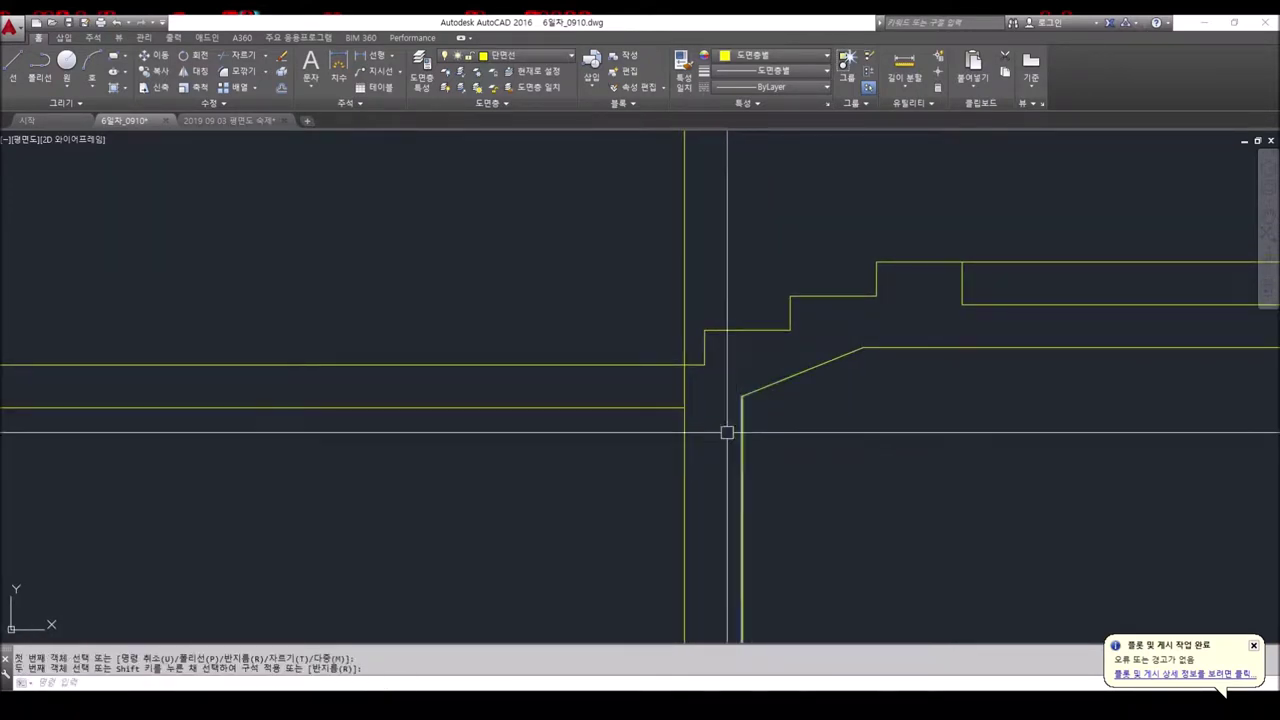
{"action": "scroll", "coordinate": [697, 378], "scroll_direction": "up", "scroll_amount": 2}
{"action": "left_click", "coordinate": [691, 349]}
{"action": "key", "text": "Escape"}
{"action": "key", "text": "Escape"}
Start a trim on the stray ends, then cancel it.
{"action": "type", "text": "tr"}
{"action": "key", "text": "Return"}
{"action": "key", "text": "Return"}
{"action": "scroll", "coordinate": [794, 437], "scroll_direction": "down", "scroll_amount": 2}
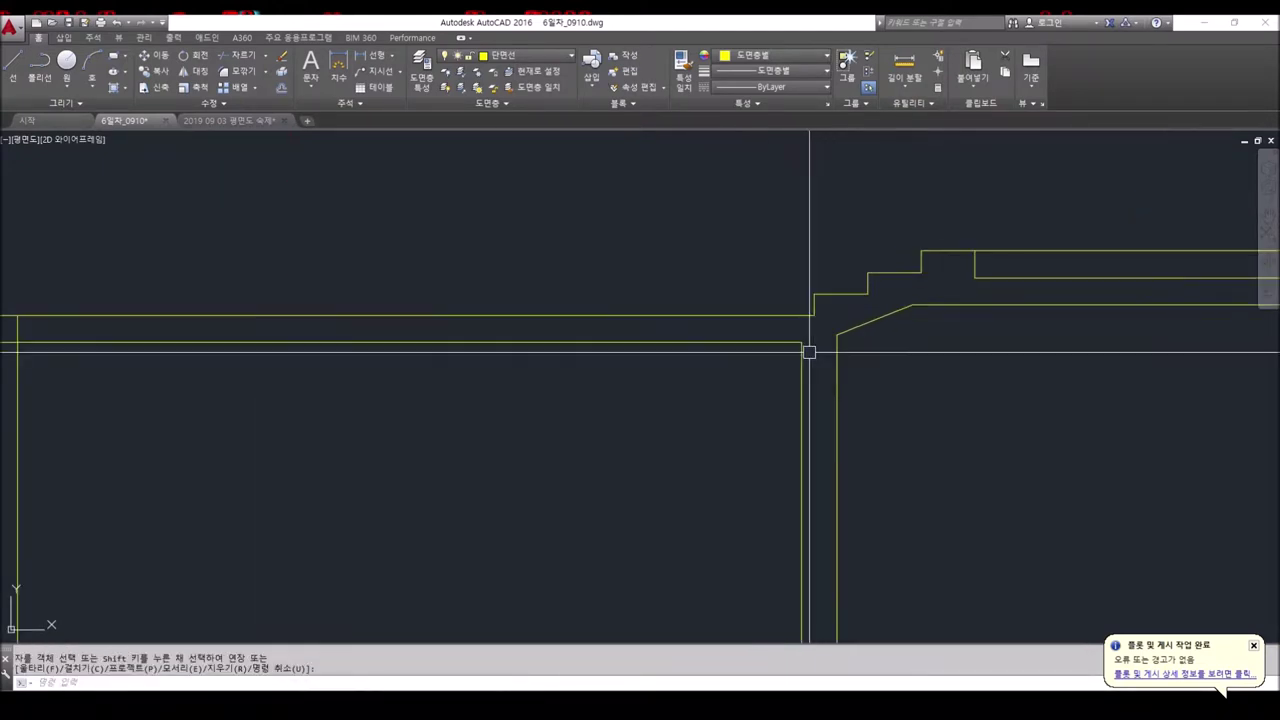
{"action": "key", "text": "Escape"}
{"action": "key", "text": "Escape"}
{"action": "scroll", "coordinate": [803, 346], "scroll_direction": "down", "scroll_amount": 2}
Try TRIM and EXTEND on the slab lines at the stepped entry, cancelling both.
{"action": "scroll", "coordinate": [611, 340], "scroll_direction": "up", "scroll_amount": 3}
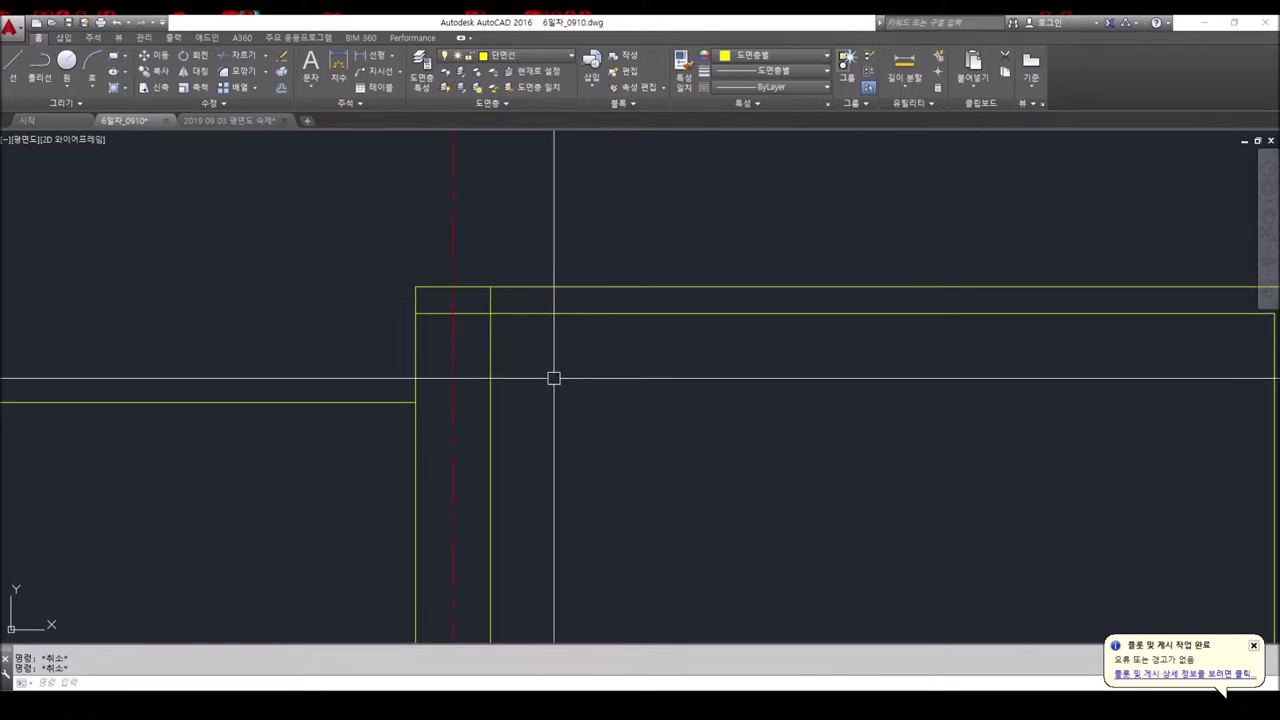
{"action": "type", "text": "tr"}
{"action": "key", "text": "Return"}
{"action": "key", "text": "Return"}
{"action": "key", "text": "Escape"}
{"action": "key", "text": "Escape"}
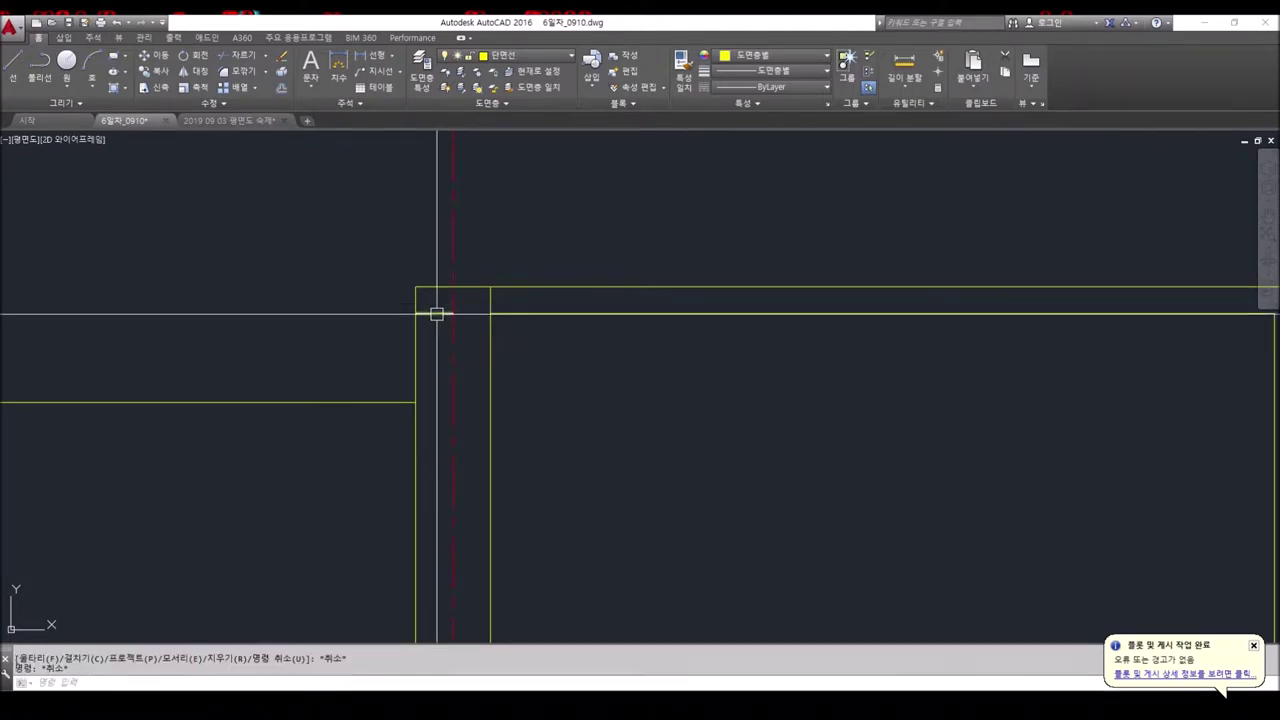
{"action": "scroll", "coordinate": [436, 314], "scroll_direction": "down", "scroll_amount": 2}
{"action": "scroll", "coordinate": [826, 340], "scroll_direction": "up", "scroll_amount": 1}
{"action": "type", "text": "ex"}
{"action": "key", "text": "Return"}
{"action": "key", "text": "Return"}
{"action": "key", "text": "Escape"}
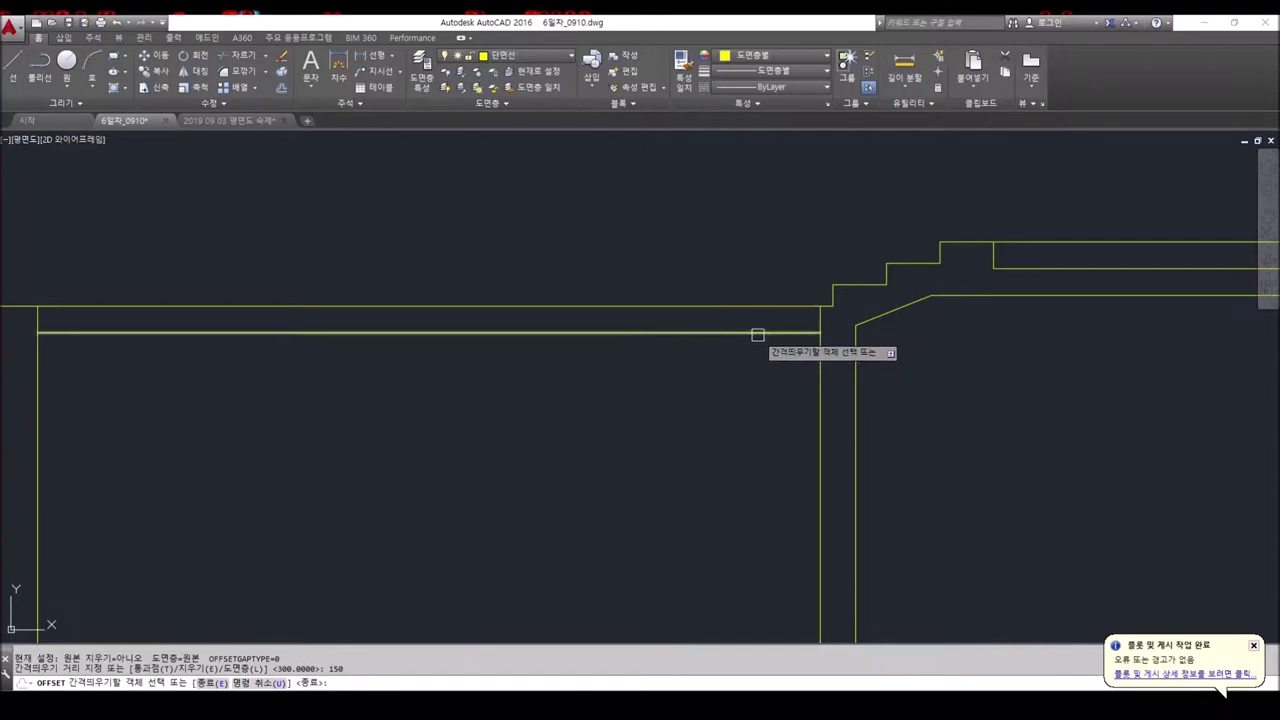
Offset the wall line downward and trim the slab lines at the foot of the stairs.
{"action": "left_click", "coordinate": [757, 334]}
{"action": "left_click", "coordinate": [271, 429]}
{"action": "mouse_move", "coordinate": [271, 429]}
{"action": "middle_mouse_down"}
{"action": "mouse_move", "coordinate": [389, 429]}
{"action": "mouse_move", "coordinate": [500, 354]}
{"action": "middle_mouse_up"}
{"action": "key", "text": "Escape"}
{"action": "key", "text": "Escape"}
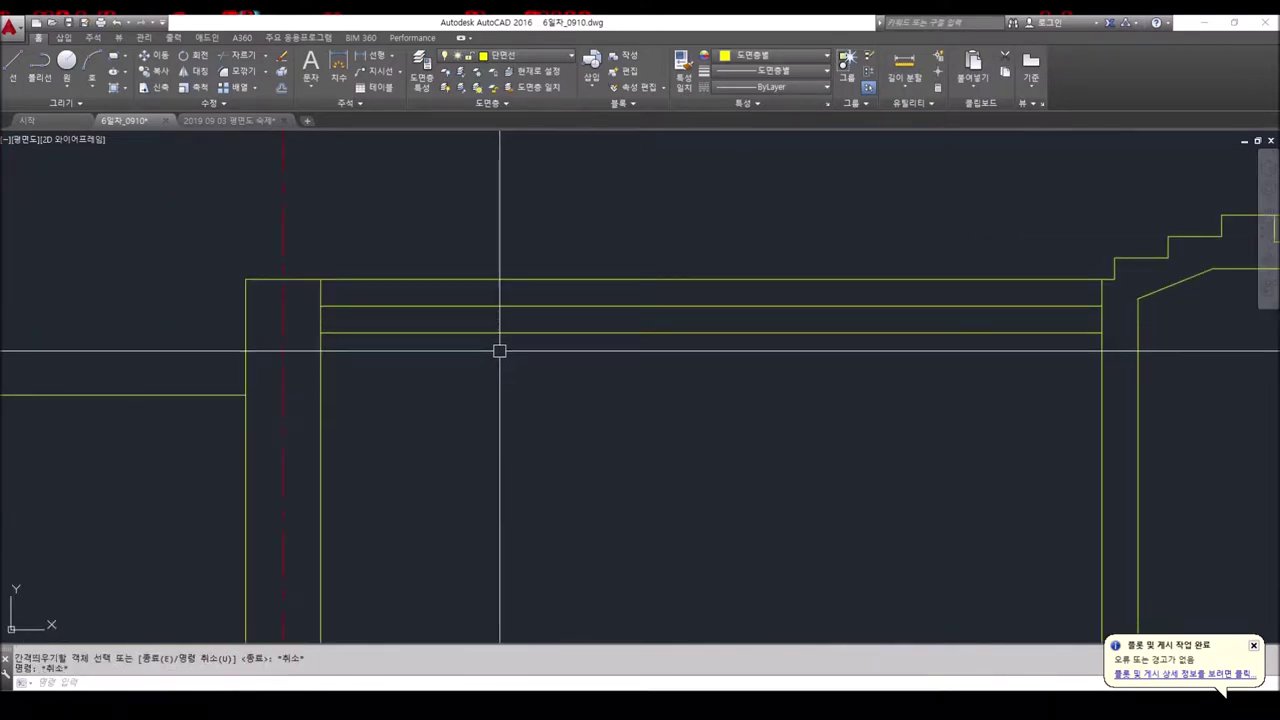
{"action": "key", "text": "Return"}
{"action": "middle_click_drag", "start_coordinate": [975, 339], "coordinate": [698, 381]}
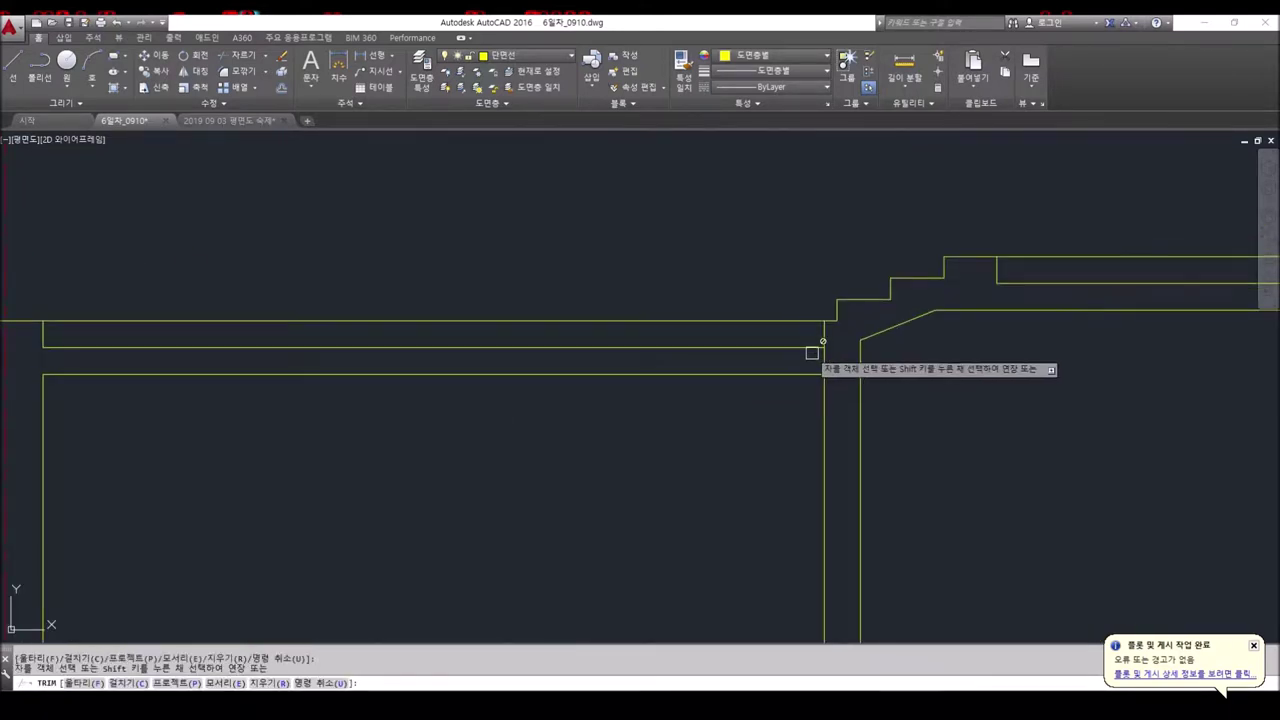
{"action": "scroll", "coordinate": [852, 386], "scroll_direction": "down", "scroll_amount": 2}
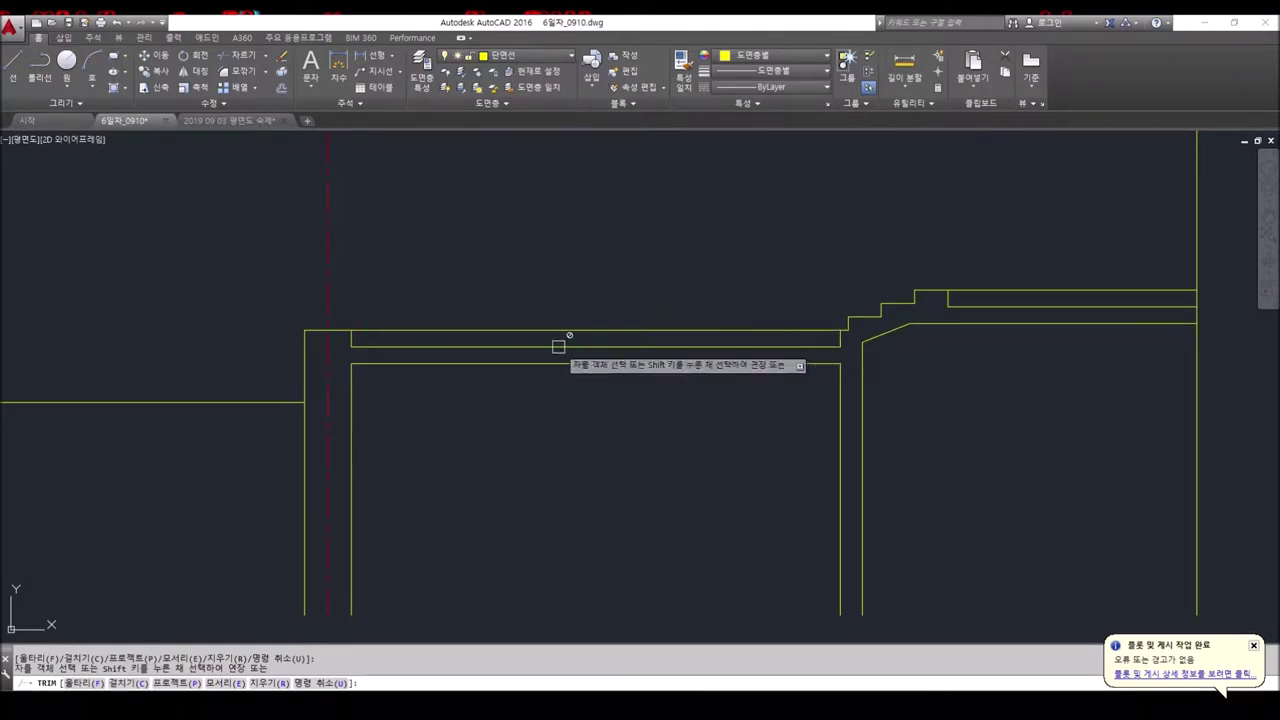
{"action": "scroll", "coordinate": [410, 360], "scroll_direction": "up", "scroll_amount": 3}
{"action": "middle_click_drag", "start_coordinate": [403, 360], "coordinate": [729, 418]}
{"action": "key", "text": "Escape"}
Offset a slab line 80 units above it and select the horizontal line inside the slab.
{"action": "type", "text": "o"}
{"action": "key", "text": "Return"}
{"action": "type", "text": "0"}
{"action": "key", "text": "Return"}
{"action": "left_click", "coordinate": [684, 368]}
{"action": "left_click", "coordinate": [672, 352]}
{"action": "scroll", "coordinate": [671, 351], "scroll_direction": "up", "scroll_amount": 4}
{"action": "key", "text": "Escape"}
{"action": "left_click", "coordinate": [606, 360]}
{"action": "left_click", "coordinate": [611, 142]}
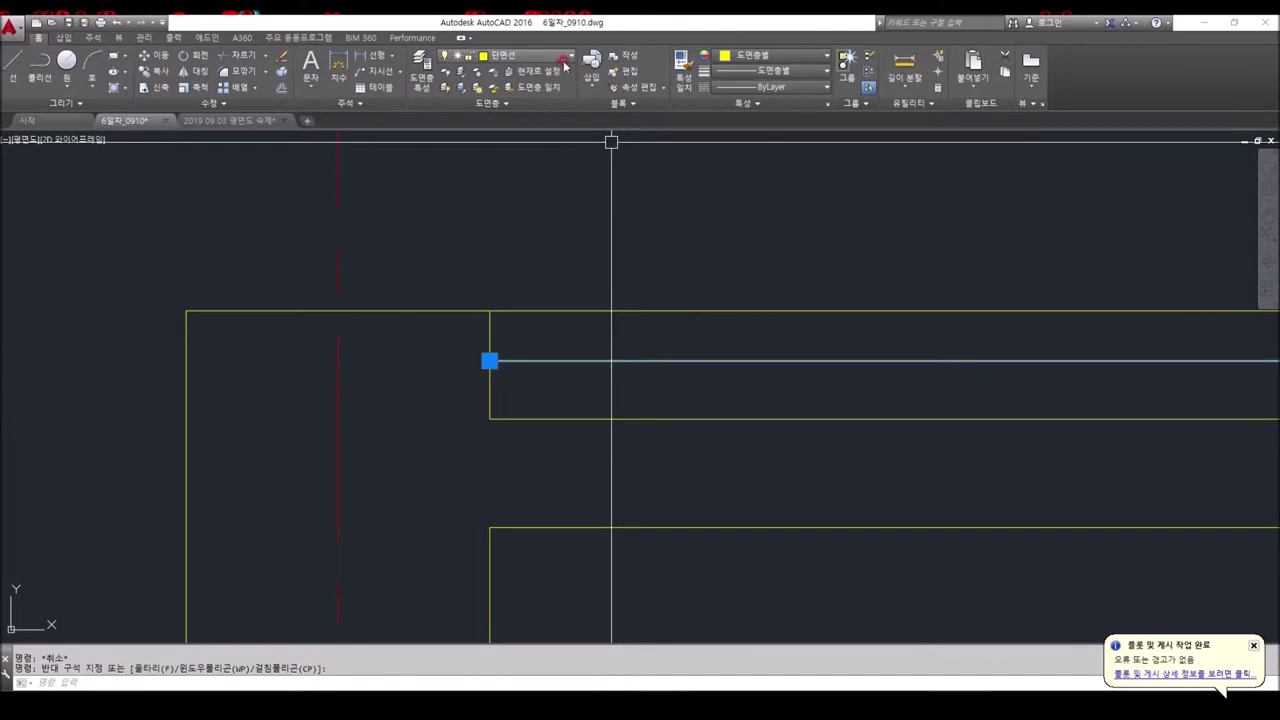
Offset the slab's top edge 20 units downward inside the slab.
{"action": "left_click", "coordinate": [540, 55]}
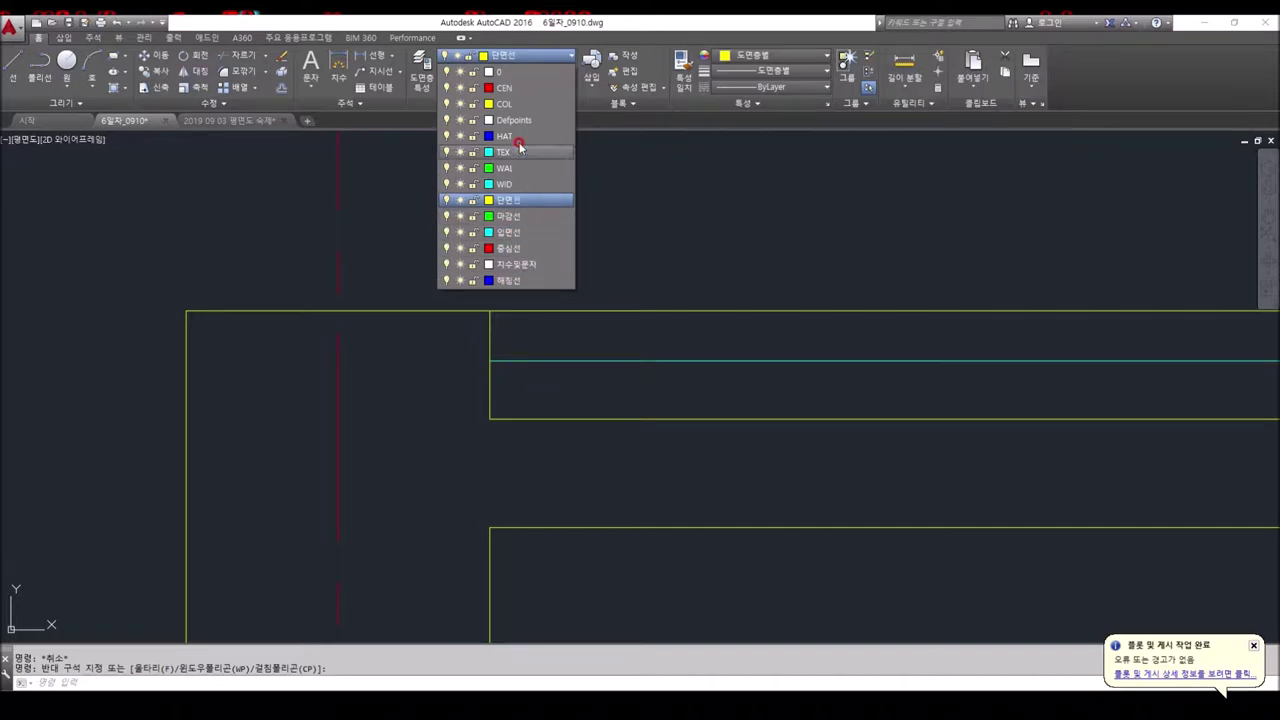
{"action": "key", "text": "Escape"}
{"action": "middle_click_drag", "start_coordinate": [603, 391], "coordinate": [533, 422]}
{"action": "type", "text": "o"}
{"action": "key", "text": "Return"}
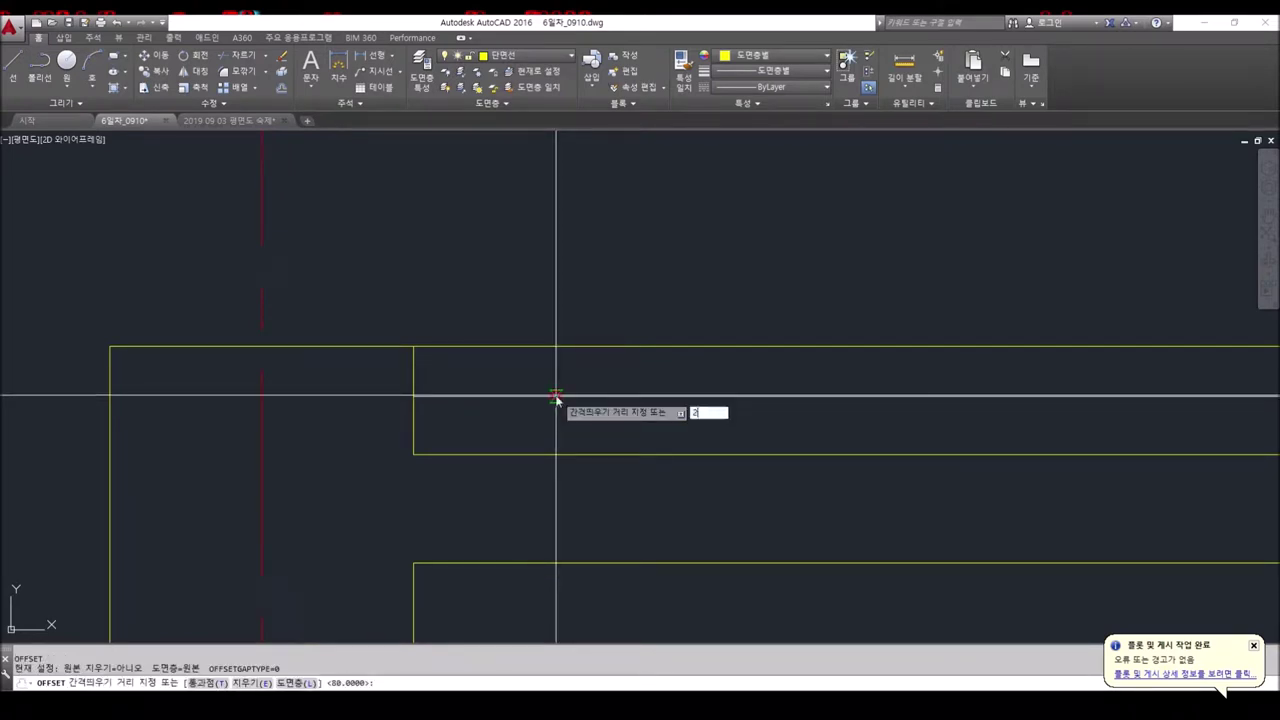
{"action": "type", "text": "0"}
{"action": "key", "text": "Return"}
{"action": "left_click", "coordinate": [501, 348]}
{"action": "left_click", "coordinate": [465, 370]}
{"action": "key", "text": "Escape"}
{"action": "key", "text": "Escape"}
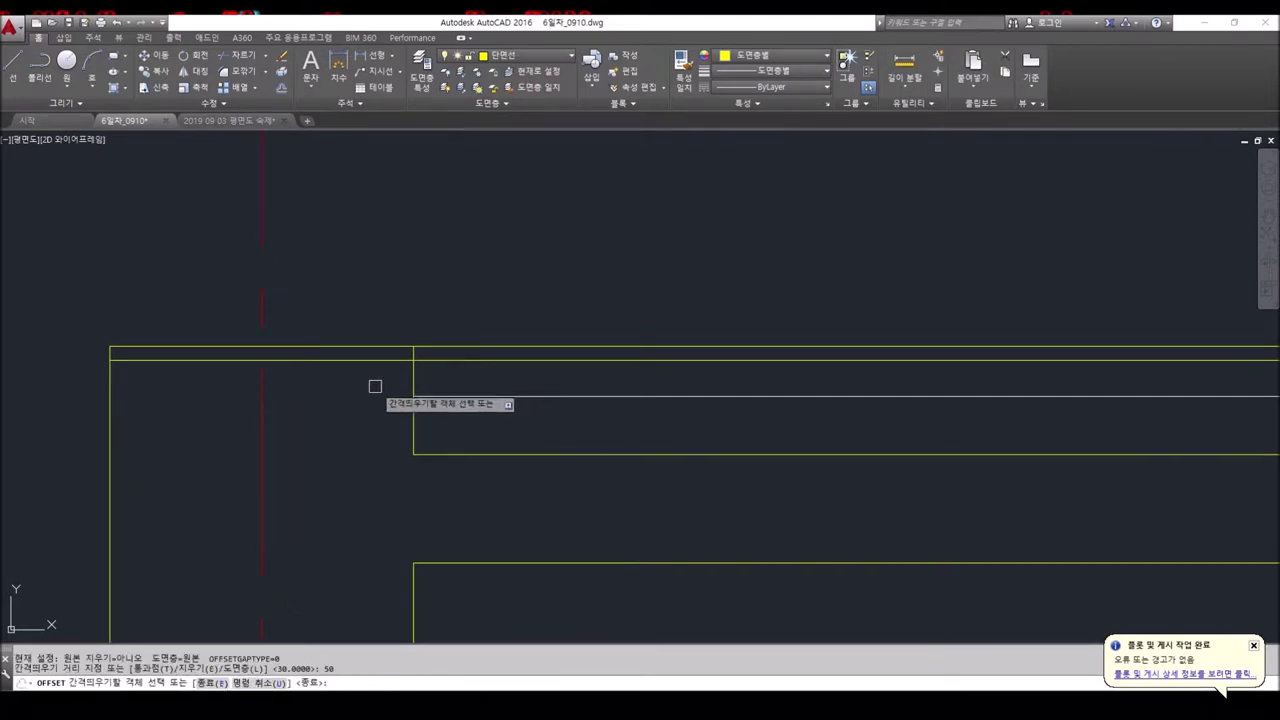
Join the new vertical end line to both horizontal lines with sharp corners.
{"action": "key", "text": "Escape"}
{"action": "key", "text": "Escape"}
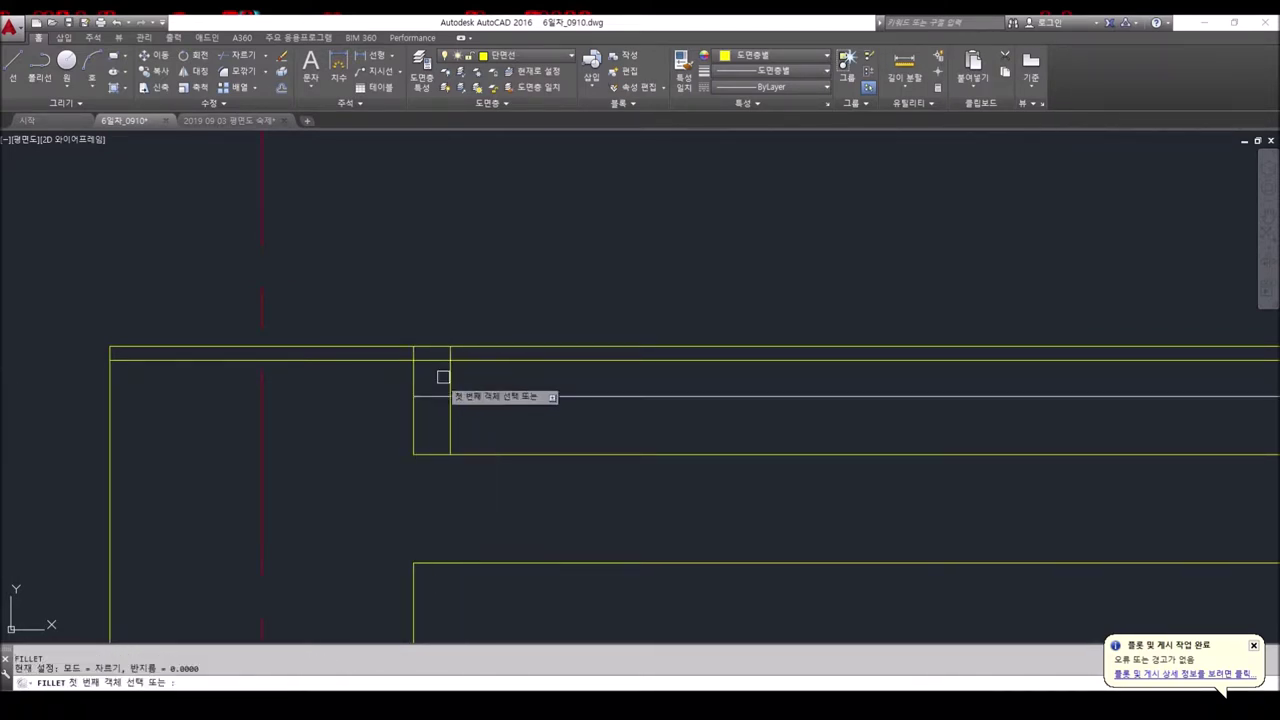
{"action": "left_click", "coordinate": [450, 385]}
{"action": "left_click", "coordinate": [480, 396]}
{"action": "key", "text": "space"}
{"action": "left_click", "coordinate": [450, 378]}
{"action": "left_click", "coordinate": [434, 362]}
{"action": "key", "text": "Escape"}
{"action": "key", "text": "Escape"}
Trim the inner line left of the step, then try matching line properties.
{"action": "type", "text": "tr"}
{"action": "key", "text": "space"}
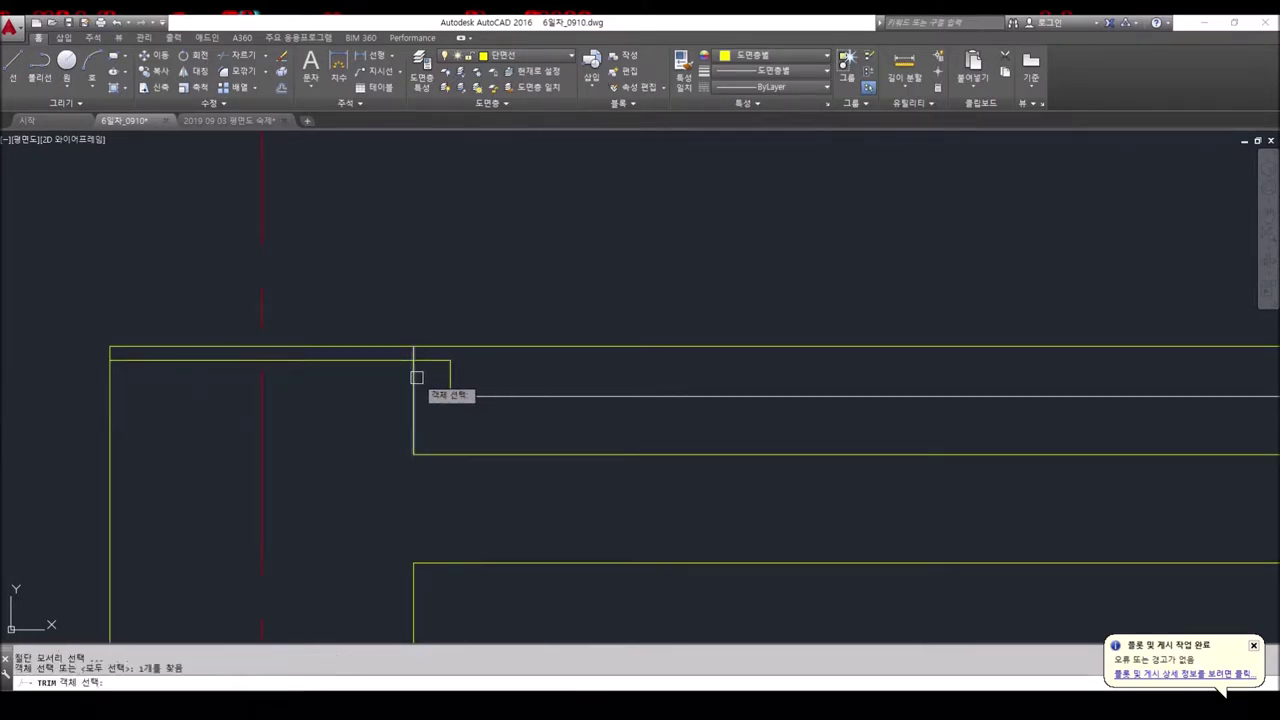
{"action": "key", "text": "space"}
{"action": "left_click", "coordinate": [397, 360]}
{"action": "key", "text": "Escape"}
{"action": "key", "text": "Escape"}
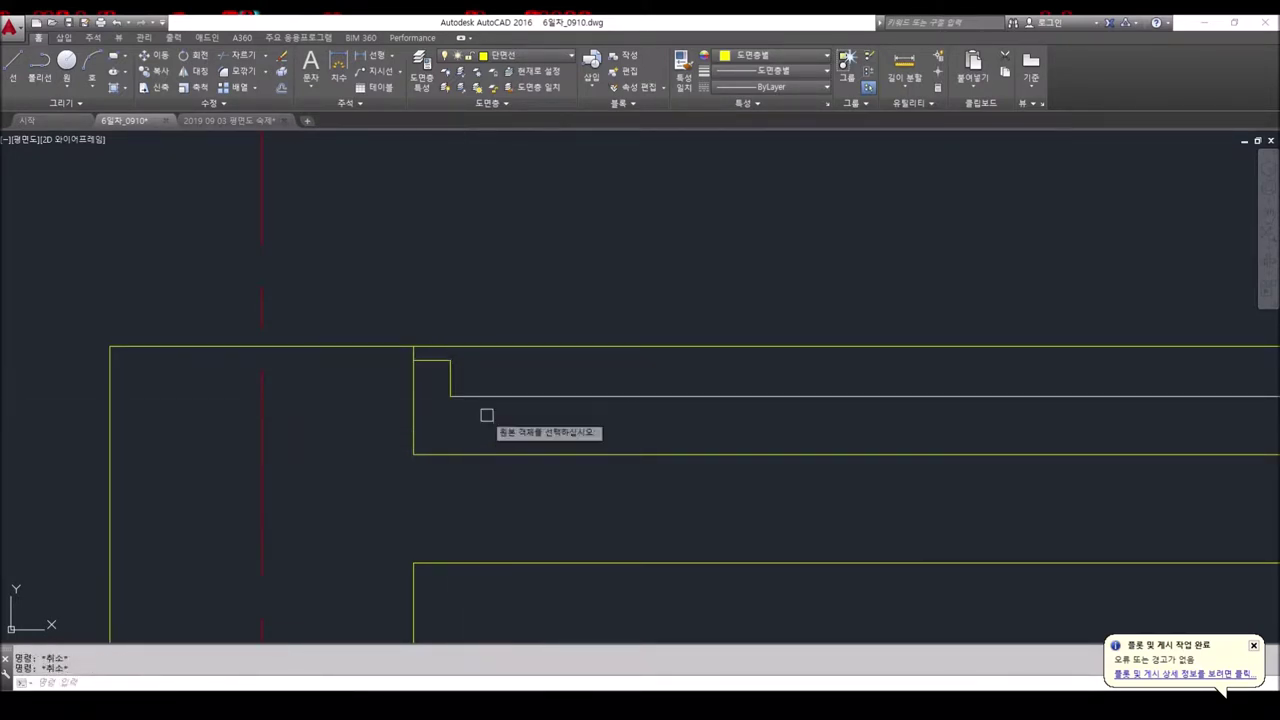
{"action": "type", "text": "ma"}
{"action": "key", "text": "space"}
{"action": "left_click", "coordinate": [485, 396]}
{"action": "key", "text": "Escape"}
{"action": "key", "text": "Escape"}
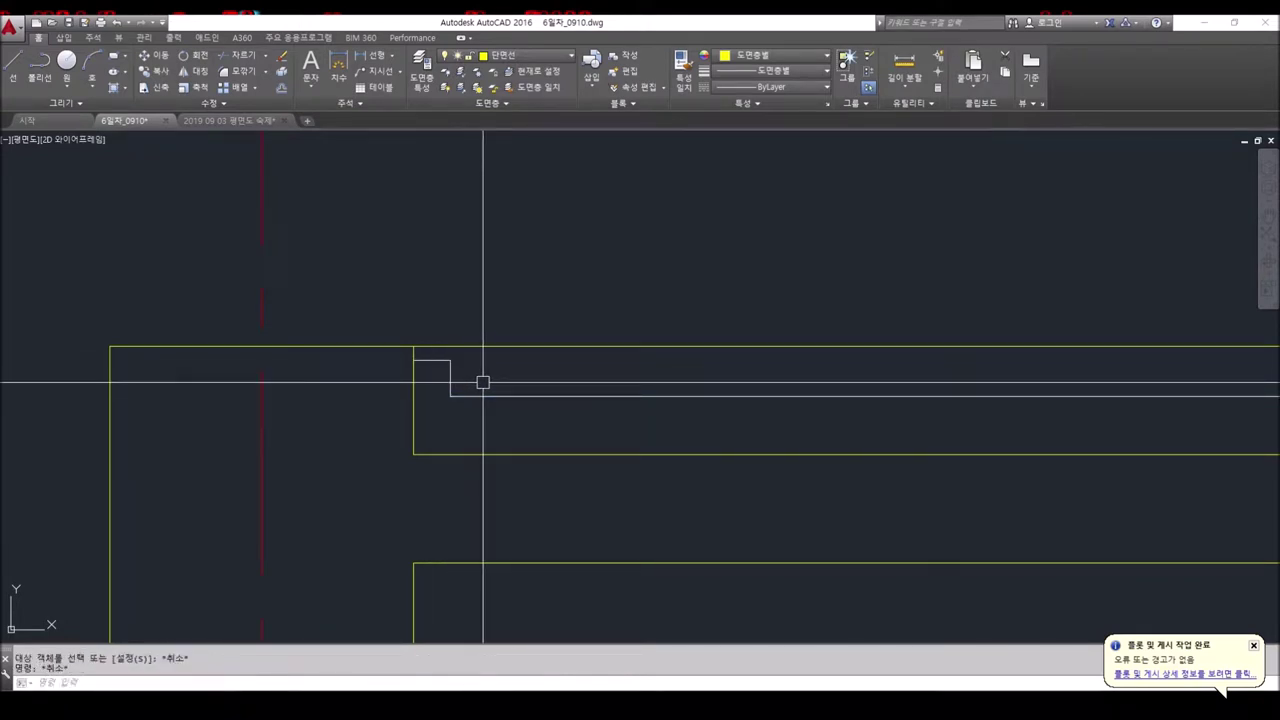
Offset the slab line again to place another copy inside the slab.
{"action": "type", "text": "o"}
{"action": "key", "text": "space"}
{"action": "key", "text": "space"}
{"action": "left_click", "coordinate": [571, 347]}
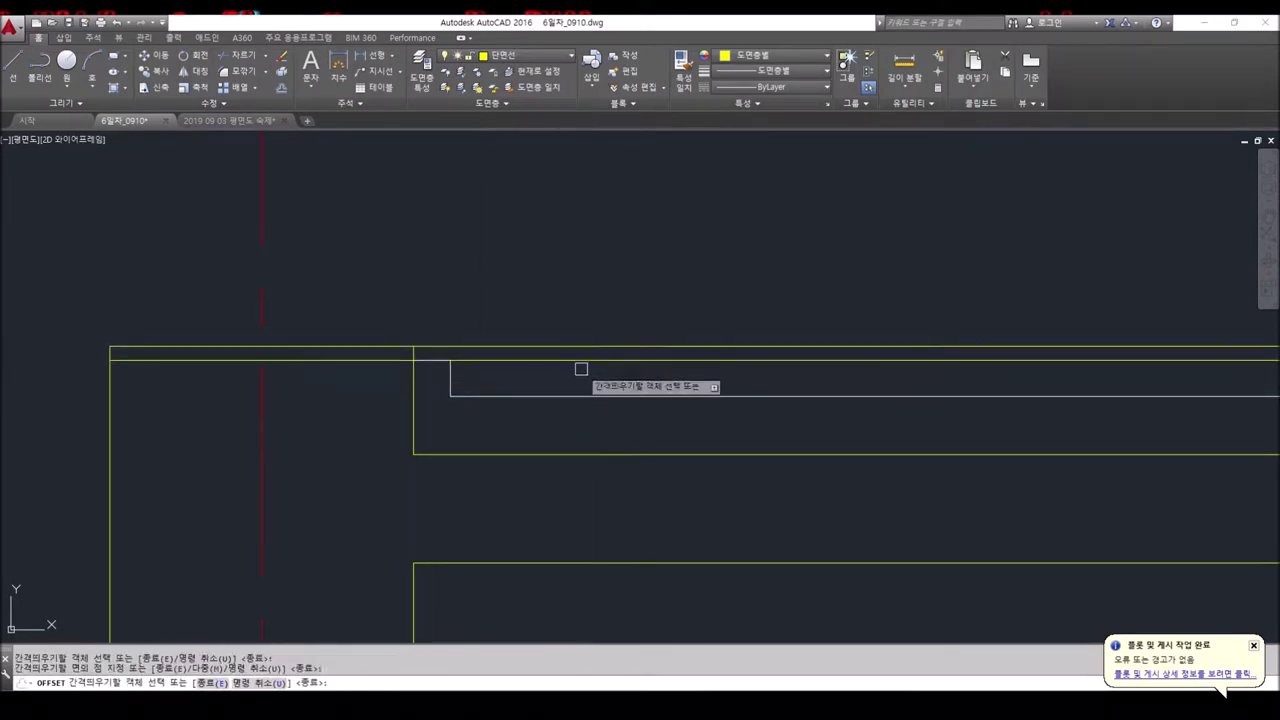
{"action": "left_click", "coordinate": [578, 374]}
{"action": "key", "text": "Escape"}
{"action": "type", "text": "r"}
{"action": "key", "text": "space"}
{"action": "key", "text": "space"}
{"action": "scroll", "coordinate": [811, 408], "scroll_direction": "up", "scroll_amount": 2}
{"action": "scroll", "coordinate": [723, 386], "scroll_direction": "up", "scroll_amount": 2}
{"action": "scroll", "coordinate": [716, 394], "scroll_direction": "up", "scroll_amount": 1}
{"action": "scroll", "coordinate": [466, 434], "scroll_direction": "down", "scroll_amount": 2}
{"action": "key", "text": "Escape"}
{"action": "key", "text": "Escape"}
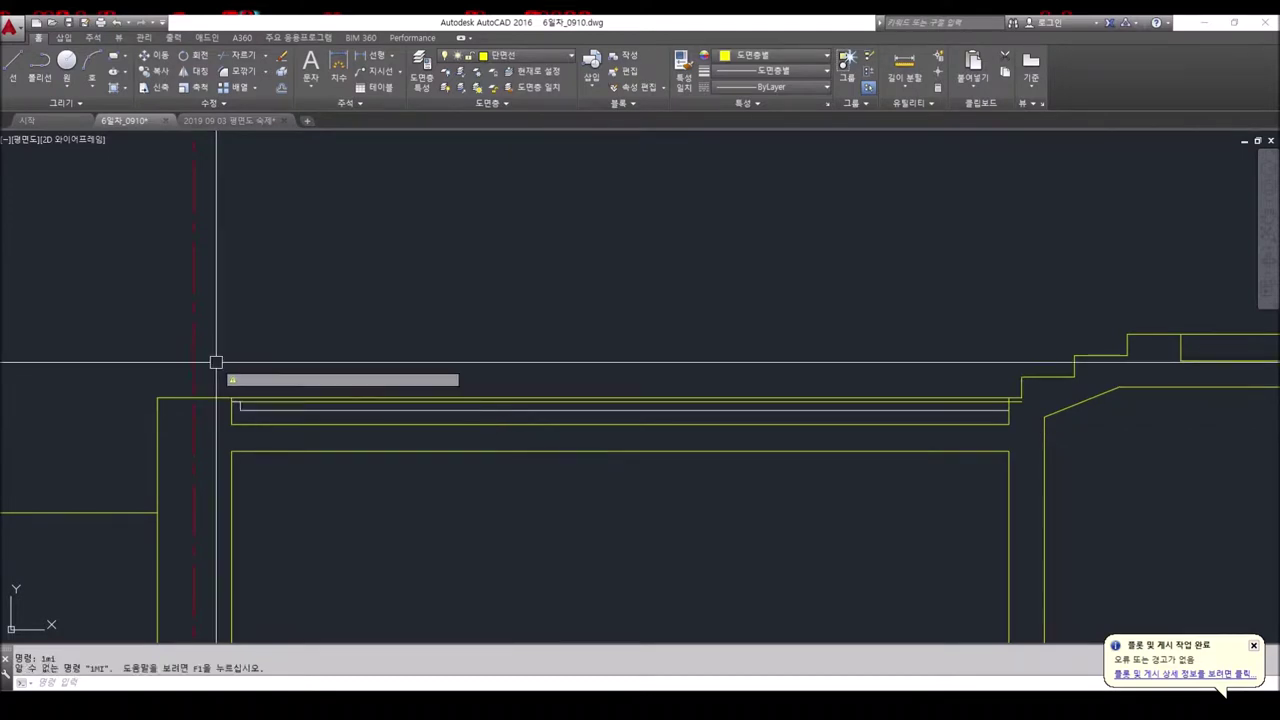
Select the stepped line end and attempt a mirror, then abandon it.
{"action": "left_click", "coordinate": [228, 372]}
{"action": "left_click", "coordinate": [323, 440]}
{"action": "key", "text": "Return"}
{"action": "left_click", "coordinate": [621, 428]}
{"action": "left_click", "coordinate": [628, 560]}
{"action": "key", "text": "Escape"}
{"action": "scroll", "coordinate": [1048, 423], "scroll_direction": "up", "scroll_amount": 2}
{"action": "scroll", "coordinate": [993, 460], "scroll_direction": "up", "scroll_amount": 1}
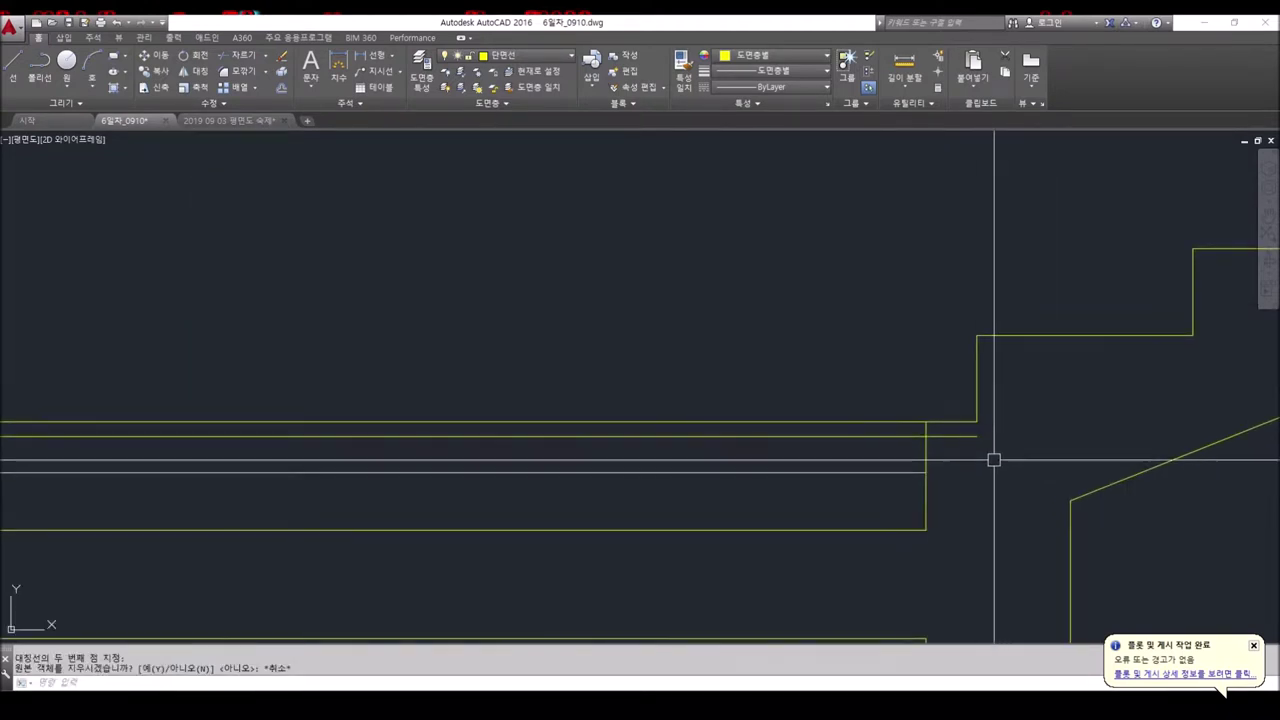
{"action": "key", "text": "Escape"}
{"action": "scroll", "coordinate": [963, 460], "scroll_direction": "down", "scroll_amount": 2}
{"action": "middle_click_drag", "start_coordinate": [874, 457], "coordinate": [929, 420]}
{"action": "key", "text": "Escape"}
Mirror the stepped inner-line end to the slab's stair side, keeping the original.
{"action": "type", "text": "mi"}
{"action": "key", "text": "Return"}
{"action": "scroll", "coordinate": [480, 491], "scroll_direction": "down", "scroll_amount": 2}
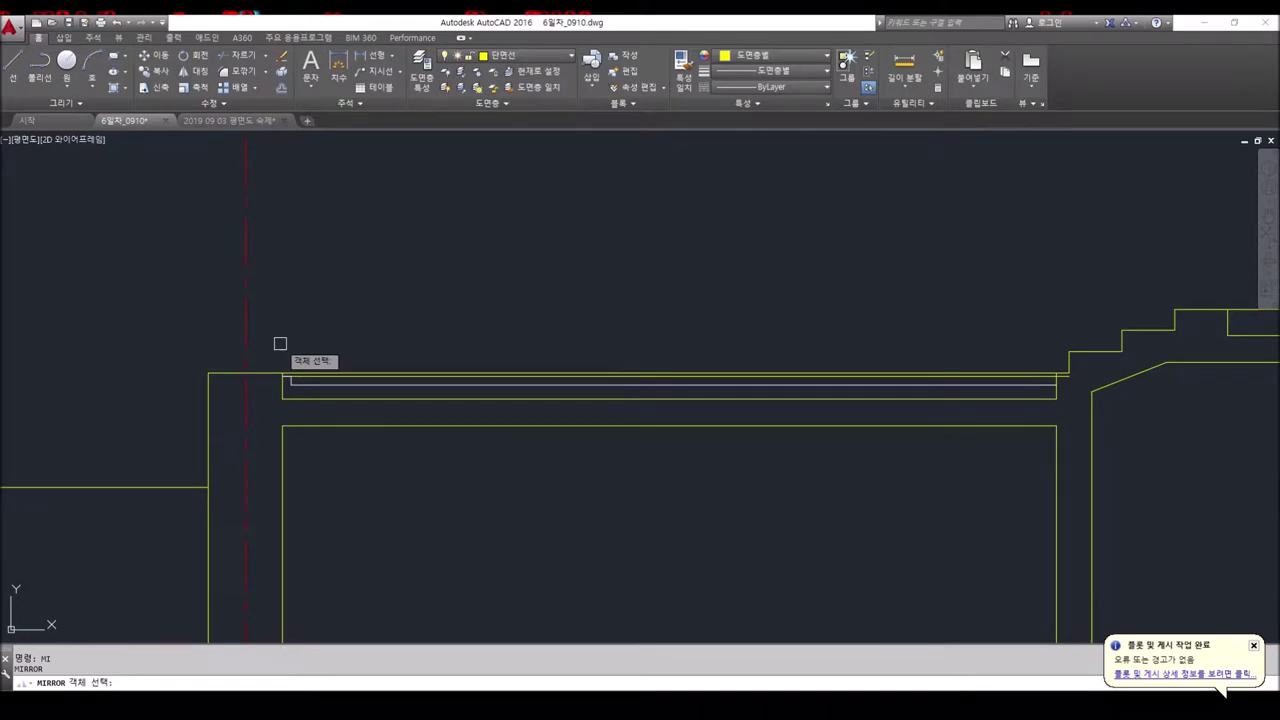
{"action": "left_click", "coordinate": [332, 463]}
{"action": "key", "text": "Return"}
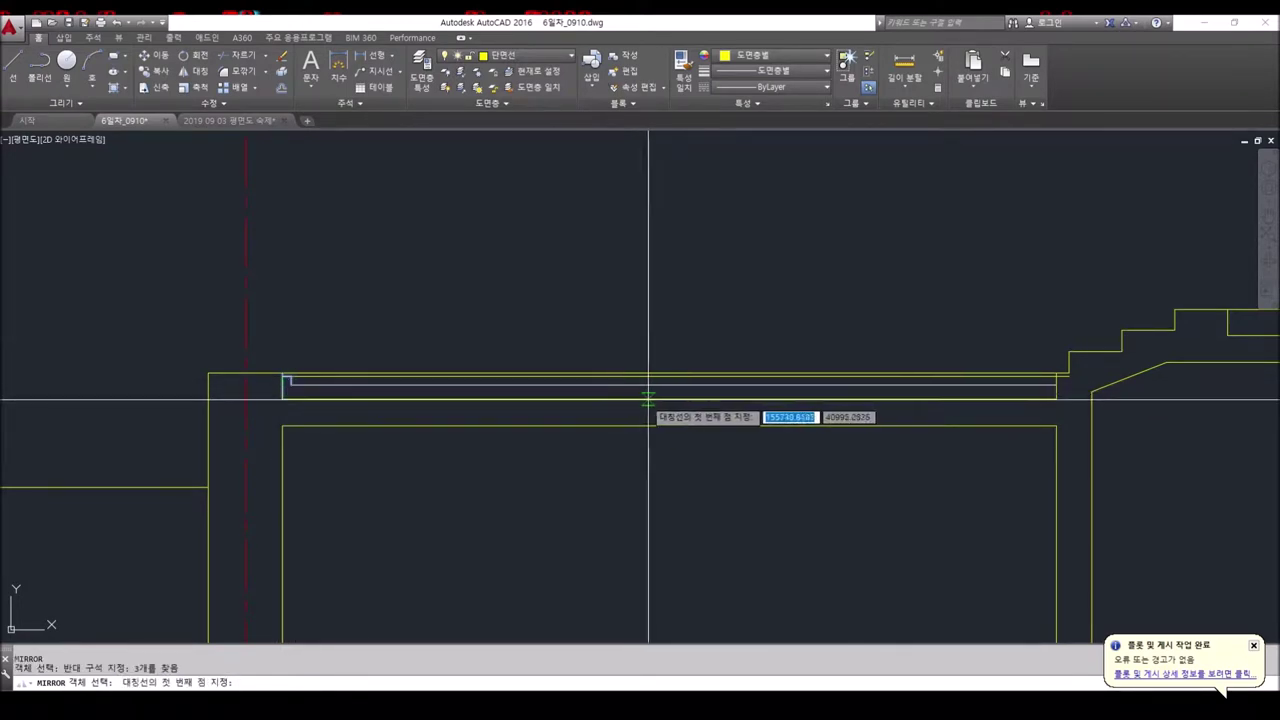
{"action": "left_click", "coordinate": [669, 400]}
{"action": "left_click", "coordinate": [686, 505]}
{"action": "scroll", "coordinate": [1038, 428], "scroll_direction": "up", "scroll_amount": 3}
{"action": "key", "text": "Return"}
{"action": "scroll", "coordinate": [900, 432], "scroll_direction": "up", "scroll_amount": 2}
Stretch the inner line's endpoint by its grip to meet the mirrored step.
{"action": "left_click", "coordinate": [880, 431]}
{"action": "left_click", "coordinate": [880, 431]}
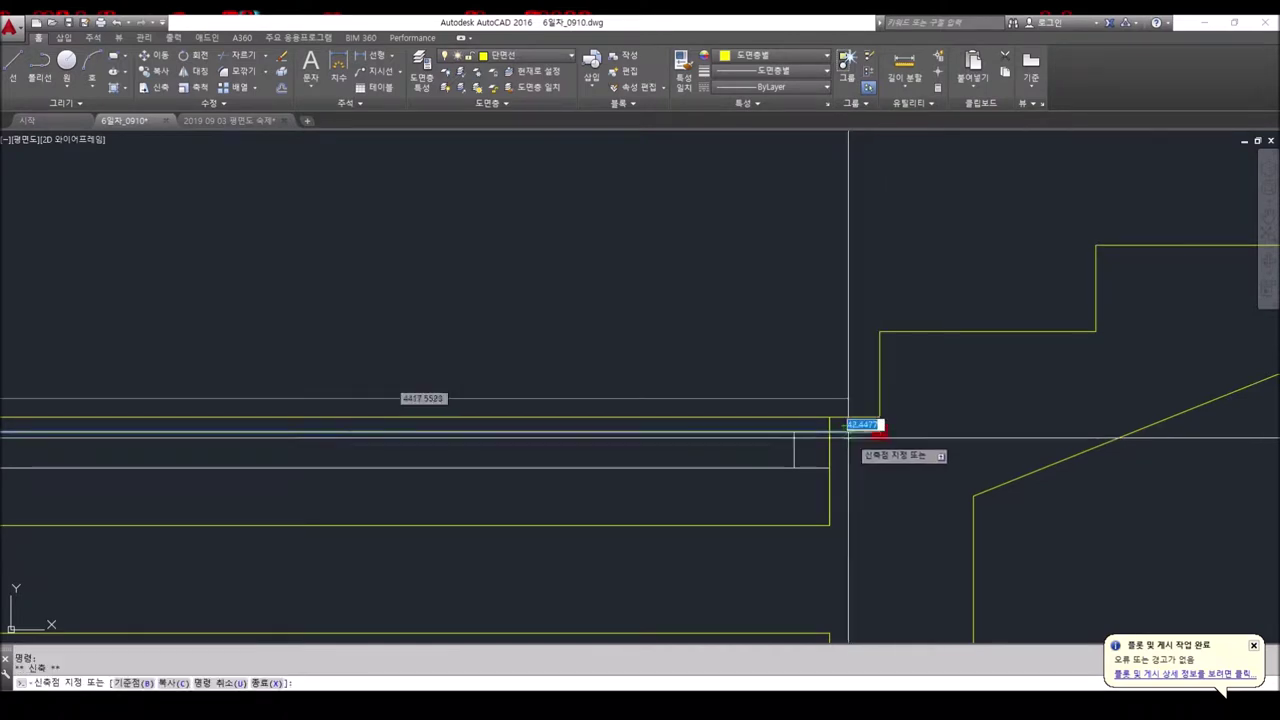
{"action": "left_click", "coordinate": [829, 432]}
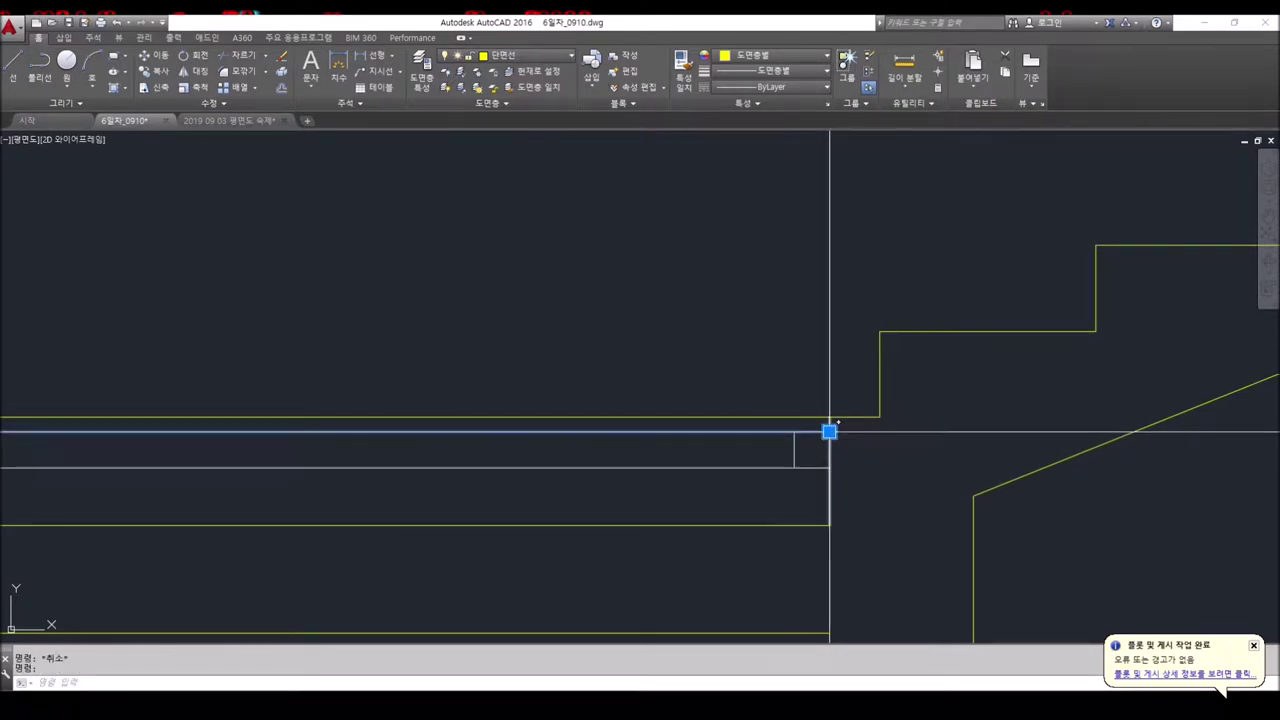
{"action": "left_click", "coordinate": [829, 432]}
{"action": "left_click", "coordinate": [829, 467]}
{"action": "type", "text": "tr"}
{"action": "key", "text": "Return"}
{"action": "key", "text": "Return"}
{"action": "scroll", "coordinate": [790, 480], "scroll_direction": "down", "scroll_amount": 6}
{"action": "middle_click_drag", "start_coordinate": [520, 482], "coordinate": [920, 443]}
{"action": "key", "text": "Escape"}
{"action": "key", "text": "Escape"}
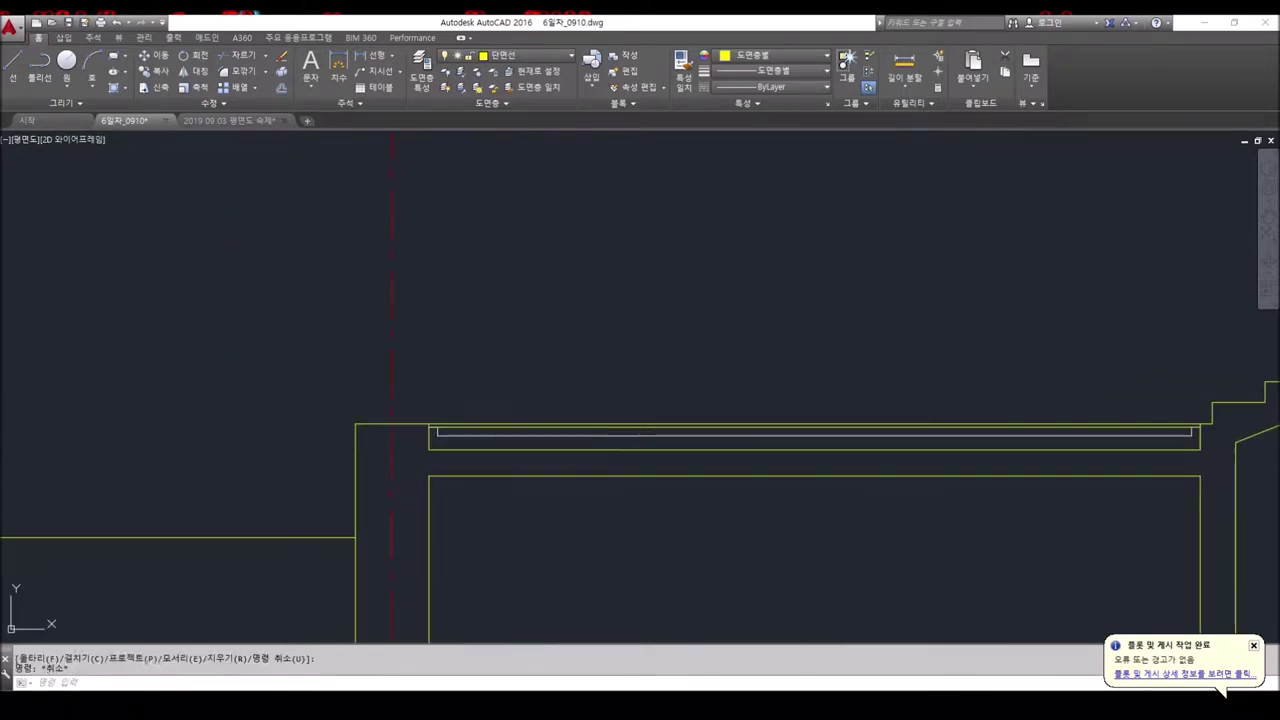
{"action": "type", "text": "po"}
Place a point marker near the terrace slab's left end and select it.
{"action": "key", "text": "Return"}
{"action": "scroll", "coordinate": [480, 443], "scroll_direction": "up", "scroll_amount": 3}
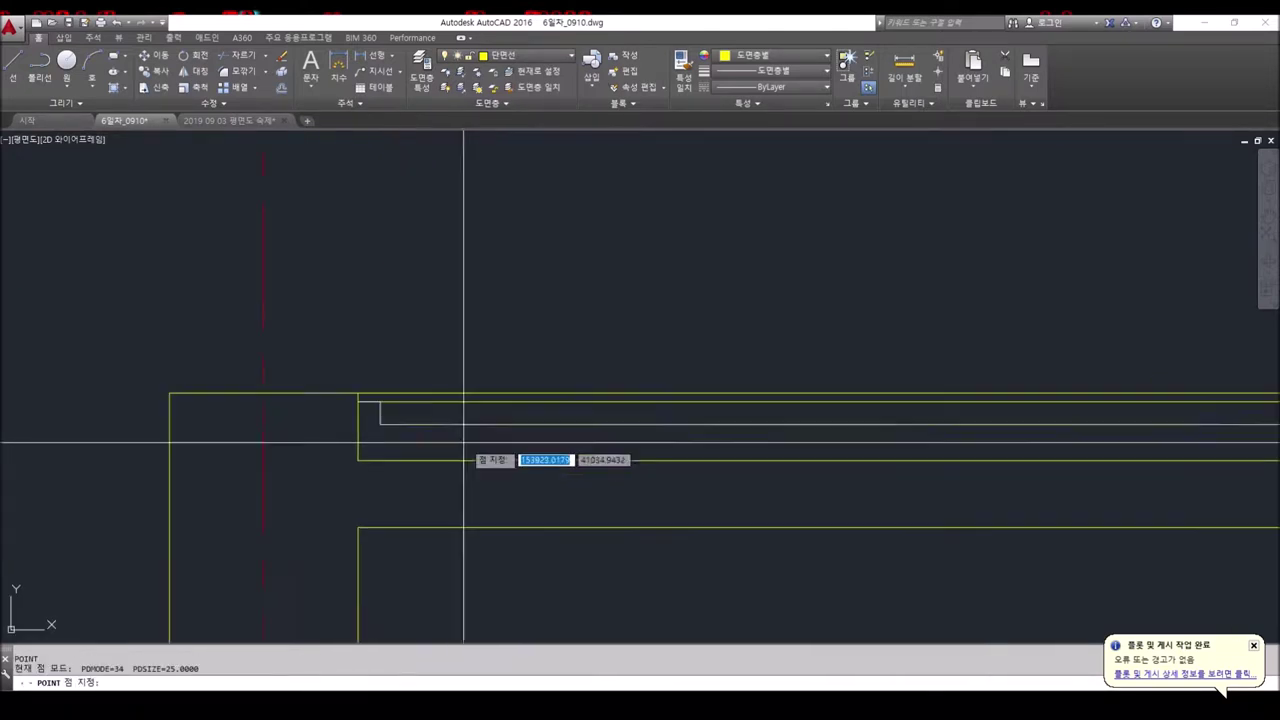
{"action": "left_click", "coordinate": [392, 411]}
{"action": "key", "text": "Escape"}
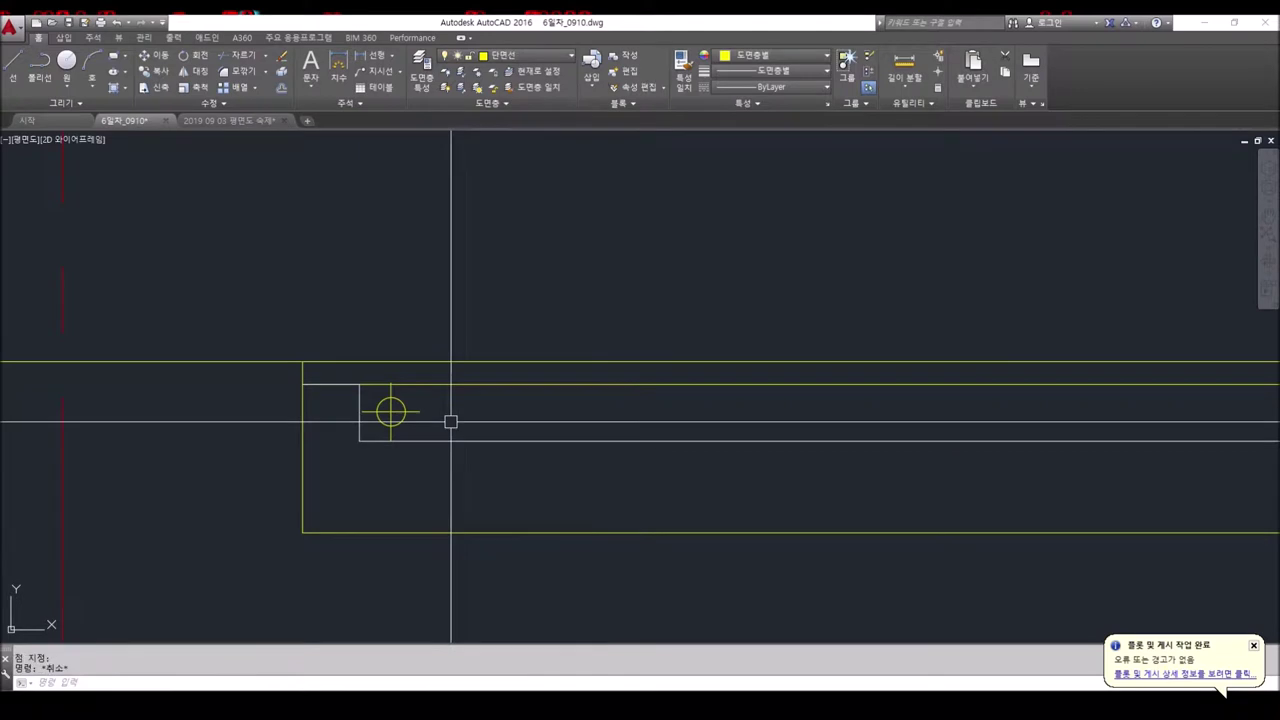
{"action": "left_click_drag", "start_coordinate": [457, 423], "coordinate": [385, 398]}
Make layer 0 the current layer.
{"action": "left_click", "coordinate": [520, 60]}
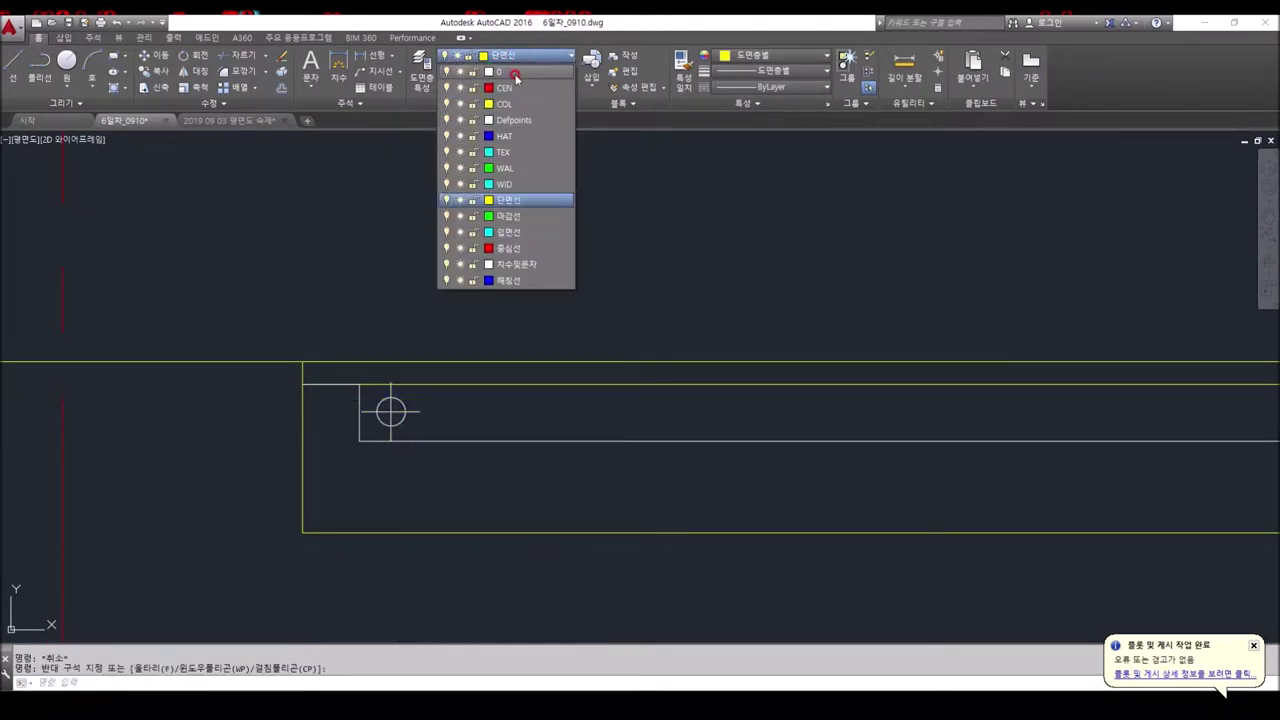
{"action": "key", "text": "Escape"}
{"action": "left_click", "coordinate": [519, 60]}
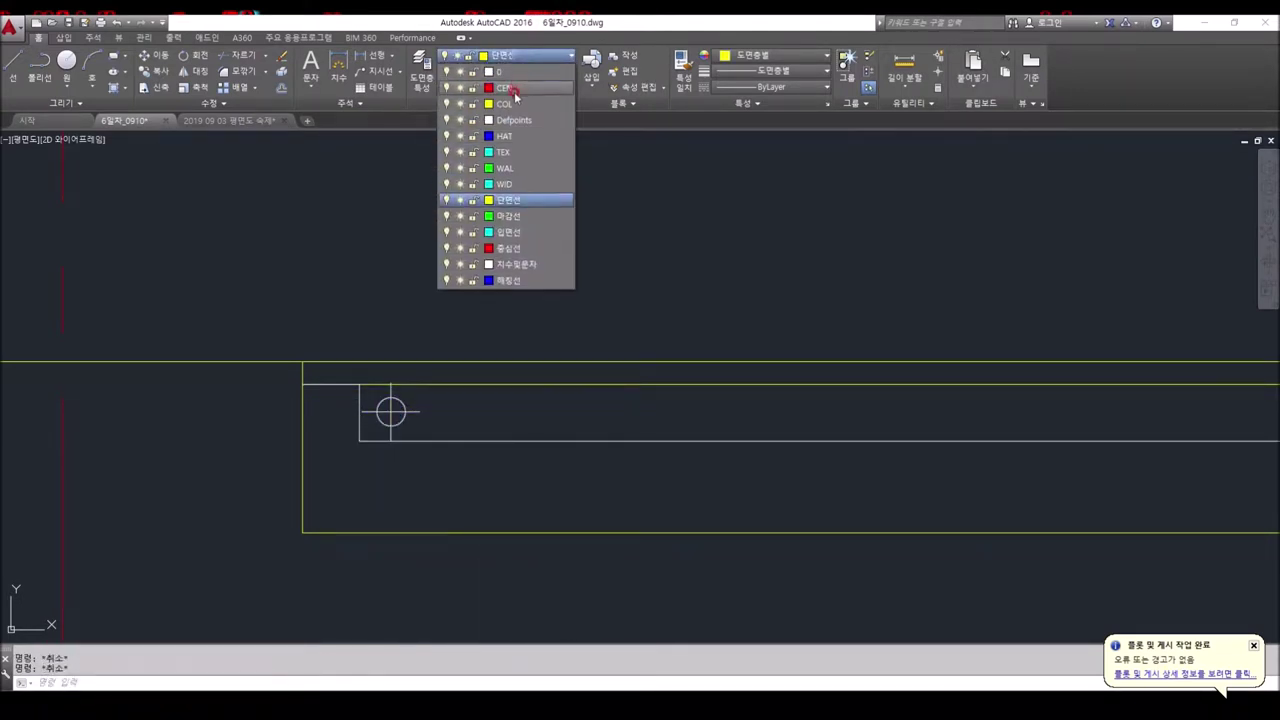
{"action": "left_click", "coordinate": [519, 72]}
Copy the point marker 250 along the slab.
{"action": "type", "text": "d"}
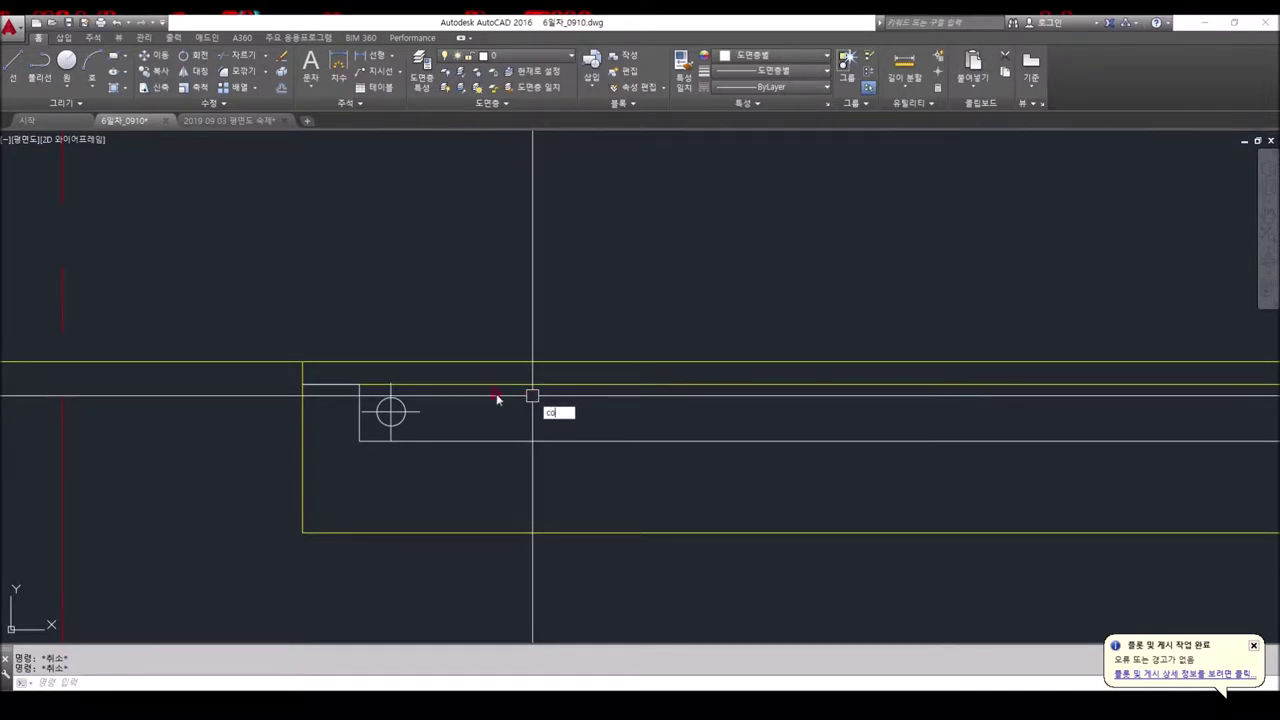
{"action": "left_click", "coordinate": [391, 411]}
{"action": "key", "text": "Return"}
{"action": "left_click", "coordinate": [405, 249]}
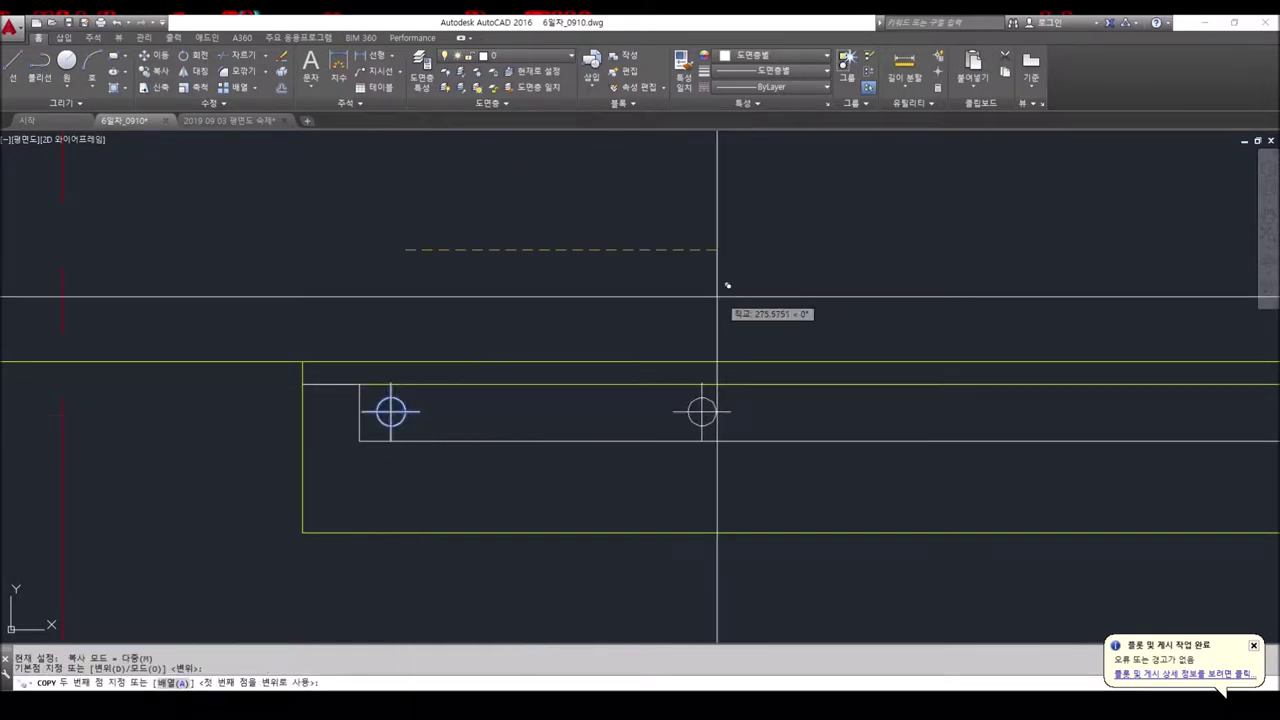
{"action": "type", "text": "250"}
{"action": "key", "text": "Return"}
{"action": "key", "text": "Return"}
Add a short line at the slab end and give it the HIDDEN linetype.
{"action": "type", "text": "l"}
{"action": "key", "text": "Return"}
{"action": "scroll", "coordinate": [406, 393], "scroll_direction": "up", "scroll_amount": 3}
{"action": "scroll", "coordinate": [413, 404], "scroll_direction": "up", "scroll_amount": 2}
{"action": "left_click", "coordinate": [413, 404]}
{"action": "scroll", "coordinate": [680, 400], "scroll_direction": "down", "scroll_amount": 5}
{"action": "scroll", "coordinate": [700, 400], "scroll_direction": "up", "scroll_amount": 5}
{"action": "key", "text": "Escape"}
{"action": "left_click", "coordinate": [651, 409]}
{"action": "left_click", "coordinate": [777, 88]}
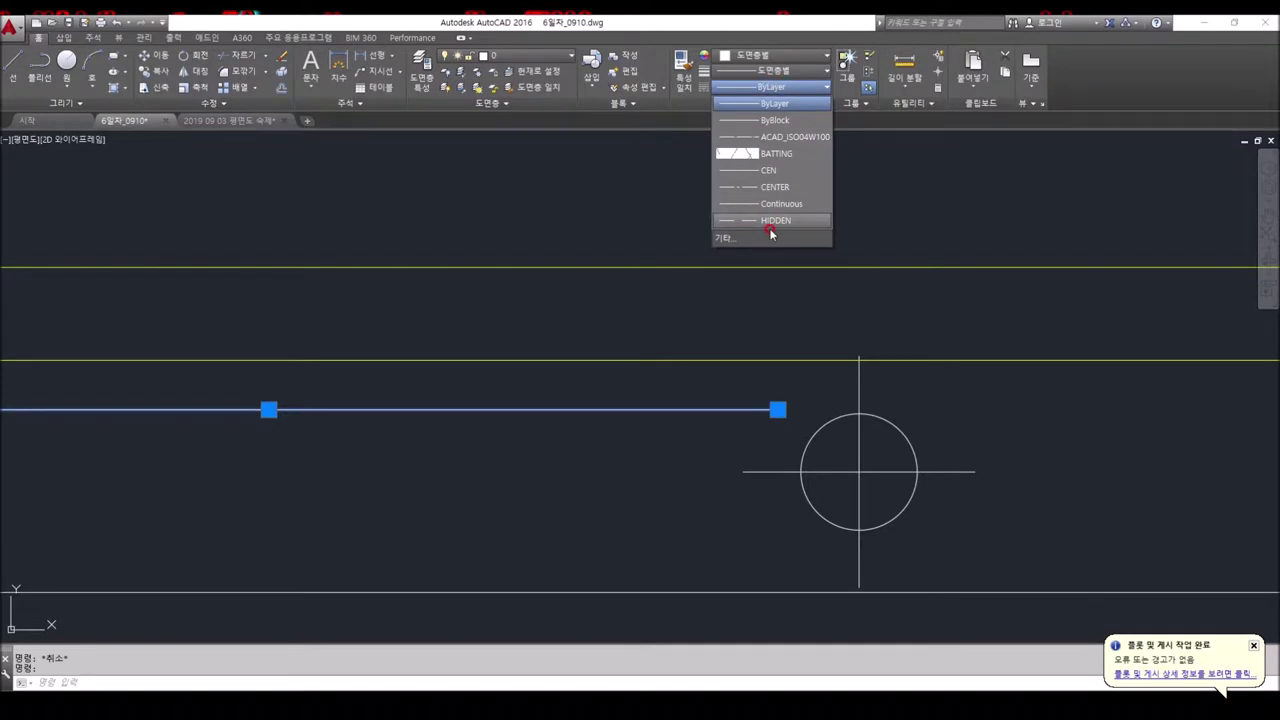
{"action": "left_click", "coordinate": [777, 222]}
{"action": "key", "text": "Escape"}
{"action": "type", "text": "M"}
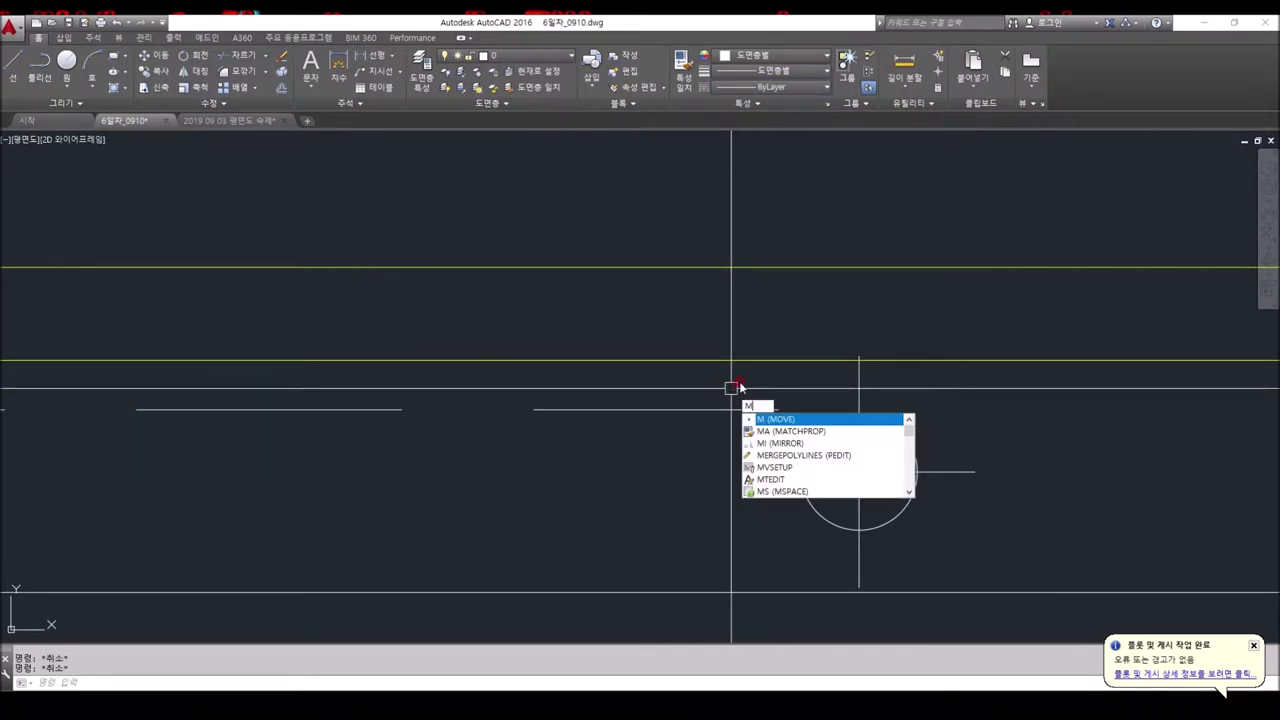
Move the two short lines down into the slab.
{"action": "key", "text": "Return"}
{"action": "left_click", "coordinate": [1106, 408]}
{"action": "key", "text": "Return"}
{"action": "left_click", "coordinate": [1106, 408]}
{"action": "middle_click_drag", "start_coordinate": [1100, 470], "coordinate": [1084, 410]}
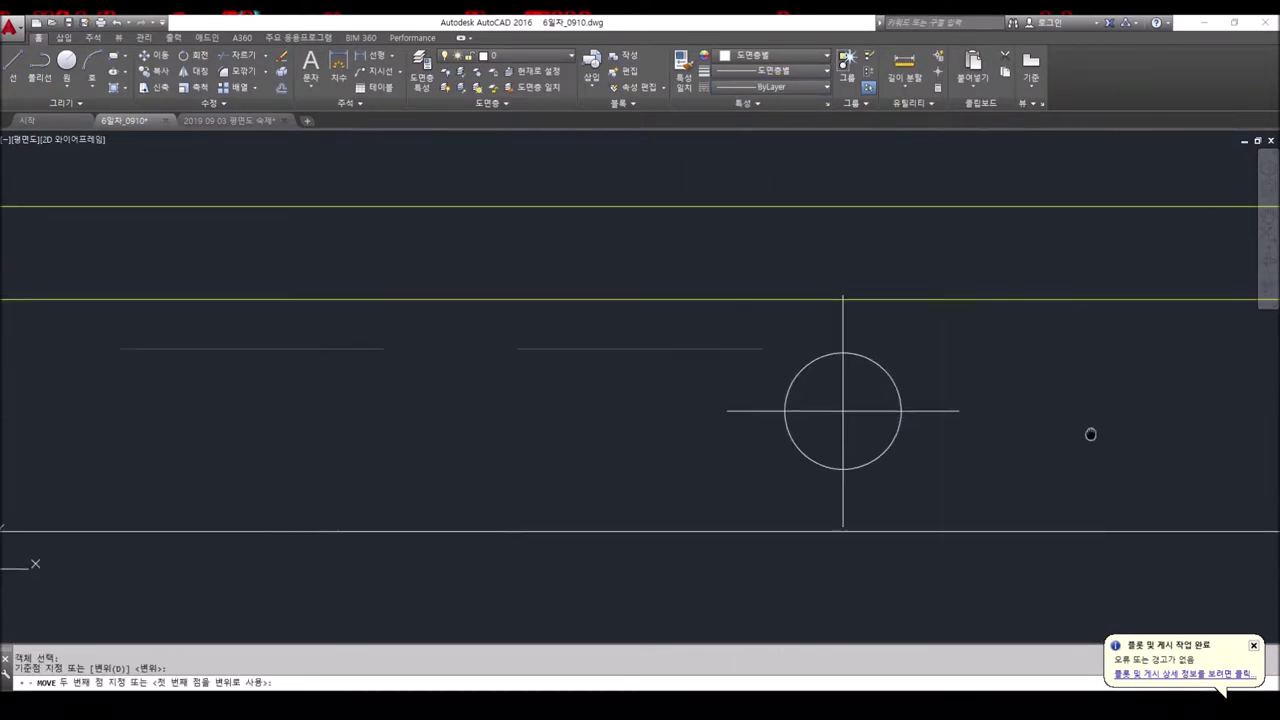
{"action": "left_click", "coordinate": [1106, 471]}
{"action": "key", "text": "Return"}
{"action": "scroll", "coordinate": [904, 456], "scroll_direction": "down", "scroll_amount": 5}
{"action": "key", "text": "Escape"}
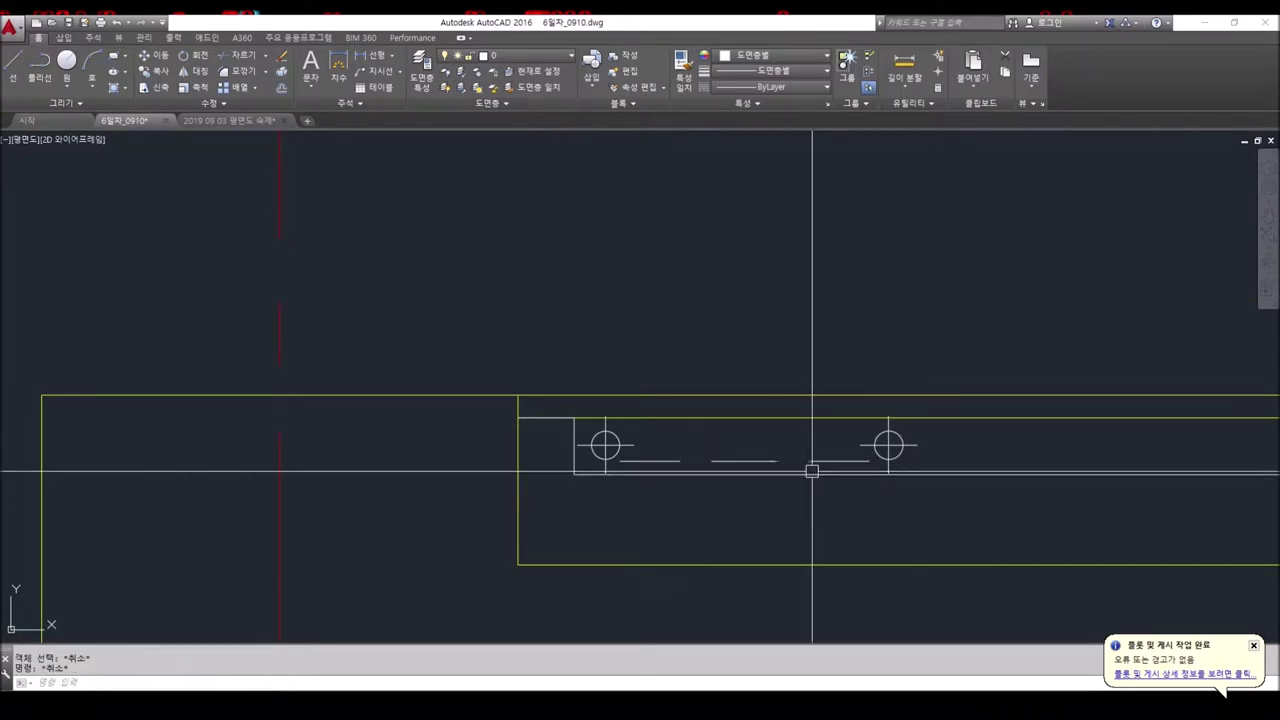
{"action": "type", "text": "co"}
Begin copying the three short pipe-symbol lines, then cancel the copy.
{"action": "left_click", "coordinate": [809, 460]}
{"action": "key", "text": "Return"}
{"action": "left_click", "coordinate": [871, 307]}
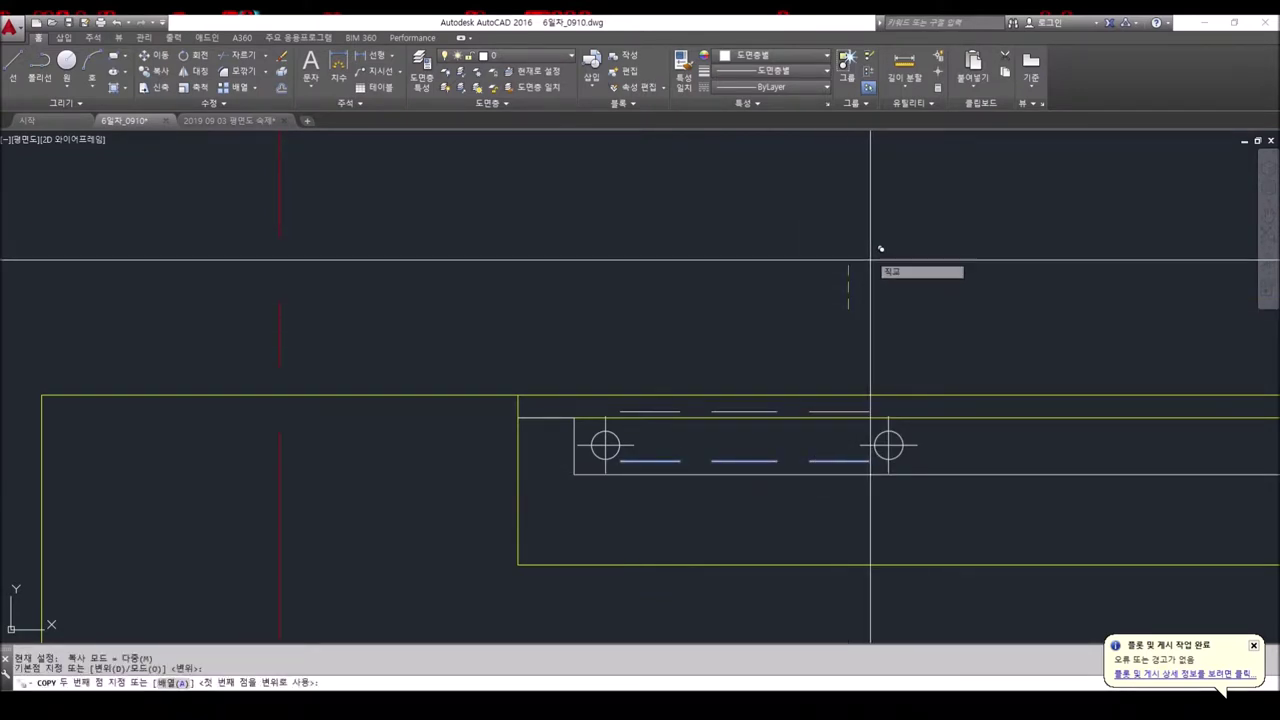
{"action": "key", "text": "Escape"}
{"action": "key", "text": "Escape"}
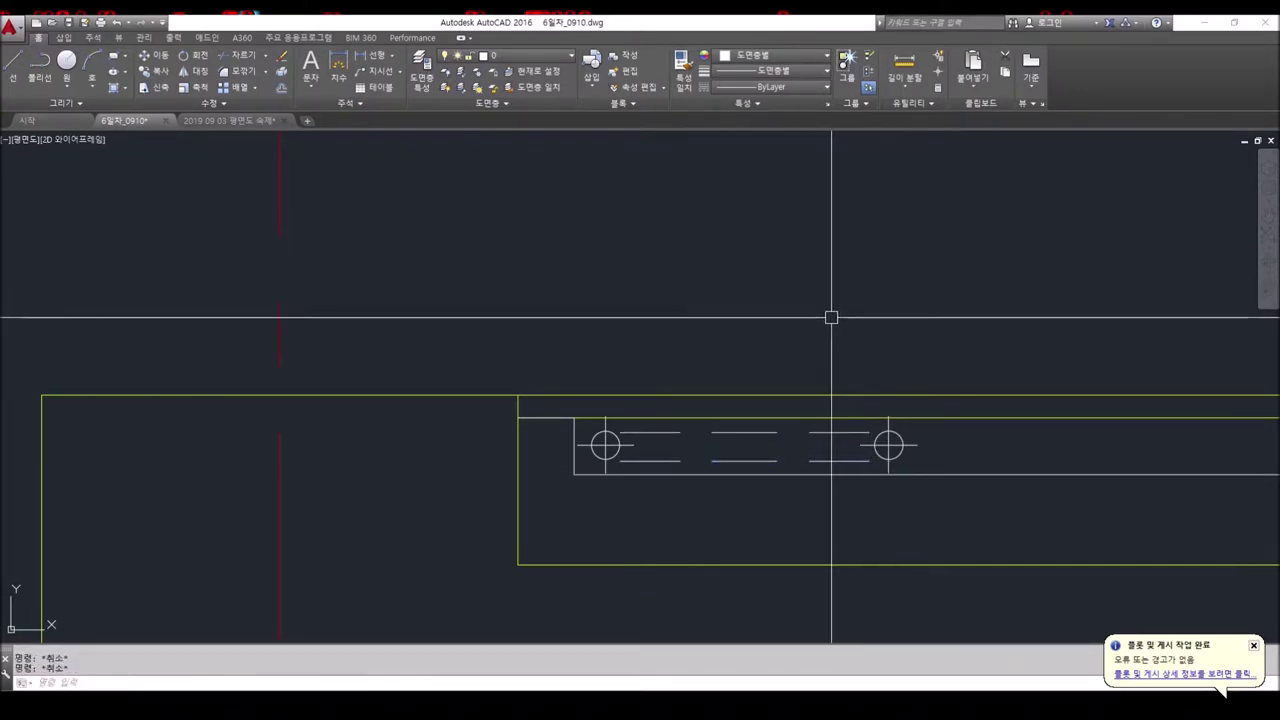
Start an ARRAY and begin a selection window around the pipe symbol.
{"action": "key", "text": "Return"}
{"action": "scroll", "coordinate": [820, 340], "scroll_direction": "down", "scroll_amount": 3}
{"action": "middle_click_drag", "start_coordinate": [626, 409], "coordinate": [341, 380]}
{"action": "left_click", "coordinate": [300, 360]}
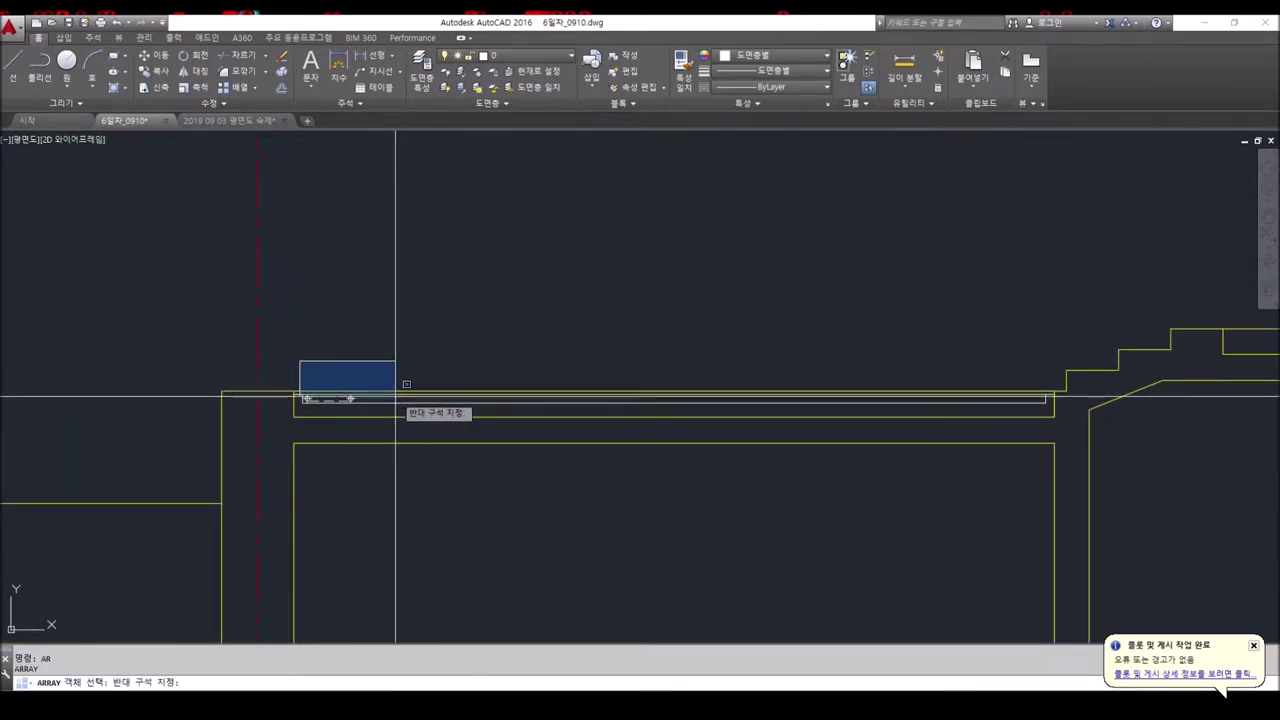
Window-select the pipe symbol's circles and dashes, including the remaining part.
{"action": "left_click", "coordinate": [400, 400]}
{"action": "scroll", "coordinate": [305, 398], "scroll_direction": "up", "scroll_amount": 5}
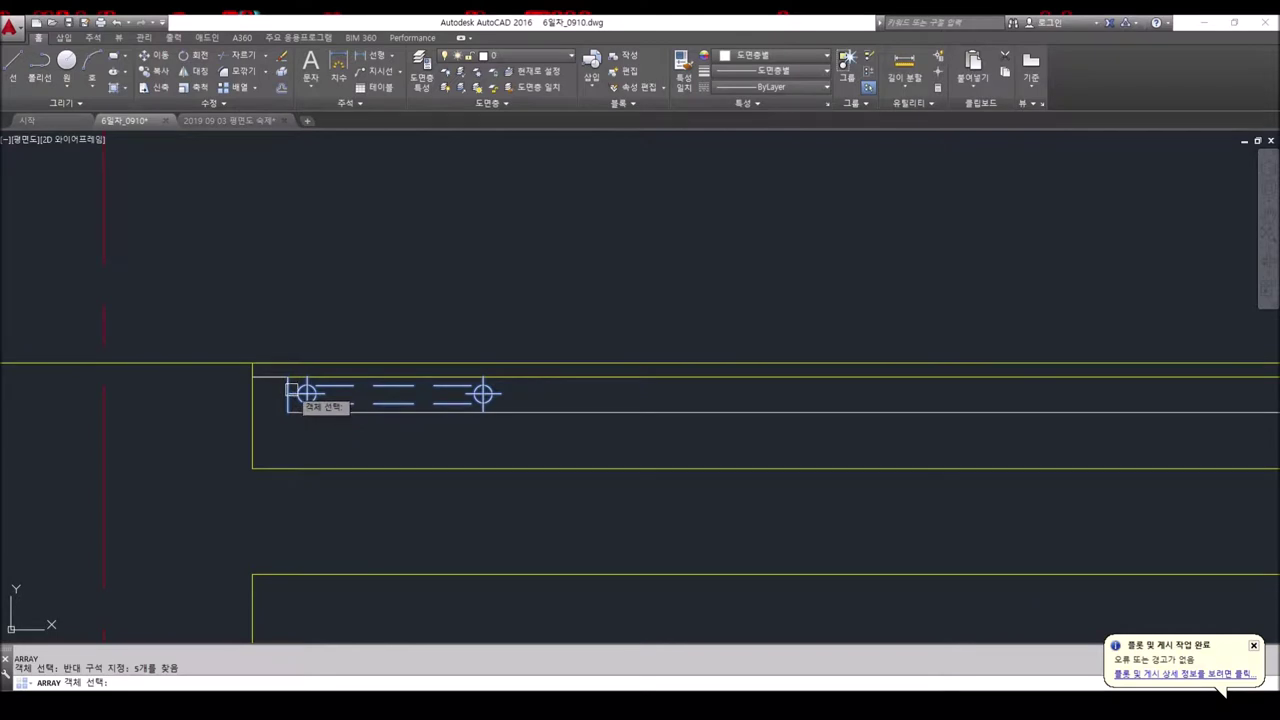
{"action": "scroll", "coordinate": [288, 392], "scroll_direction": "up", "scroll_amount": 5}
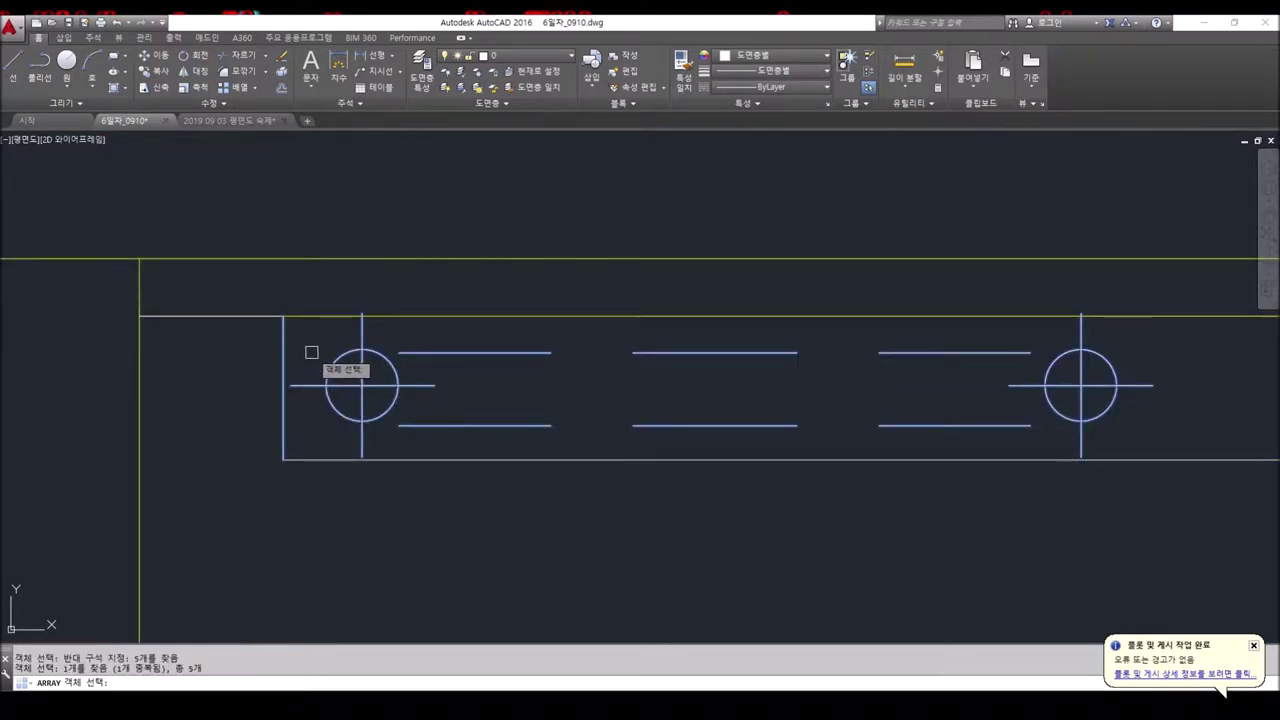
{"action": "left_click", "coordinate": [311, 352]}
{"action": "left_click", "coordinate": [268, 348]}
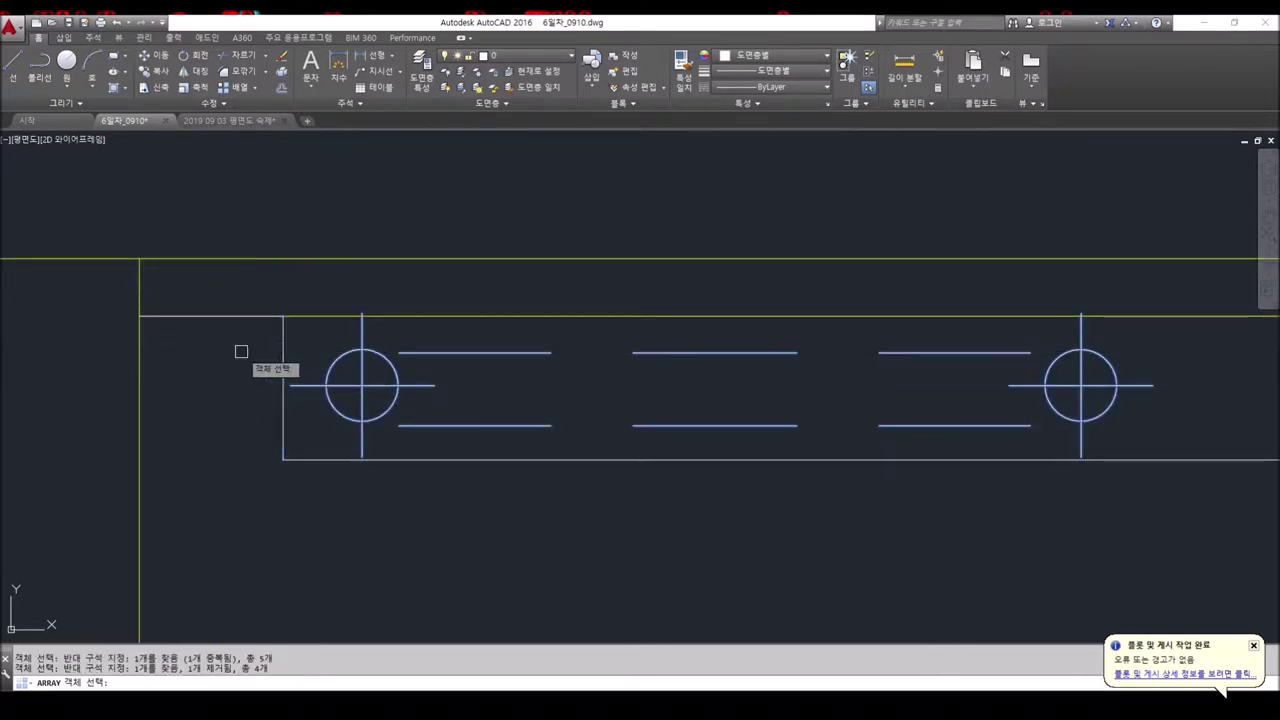
{"action": "scroll", "coordinate": [614, 366], "scroll_direction": "down", "scroll_amount": 5}
{"action": "scroll", "coordinate": [630, 405], "scroll_direction": "down", "scroll_amount": 2}
{"action": "key", "text": "Return"}
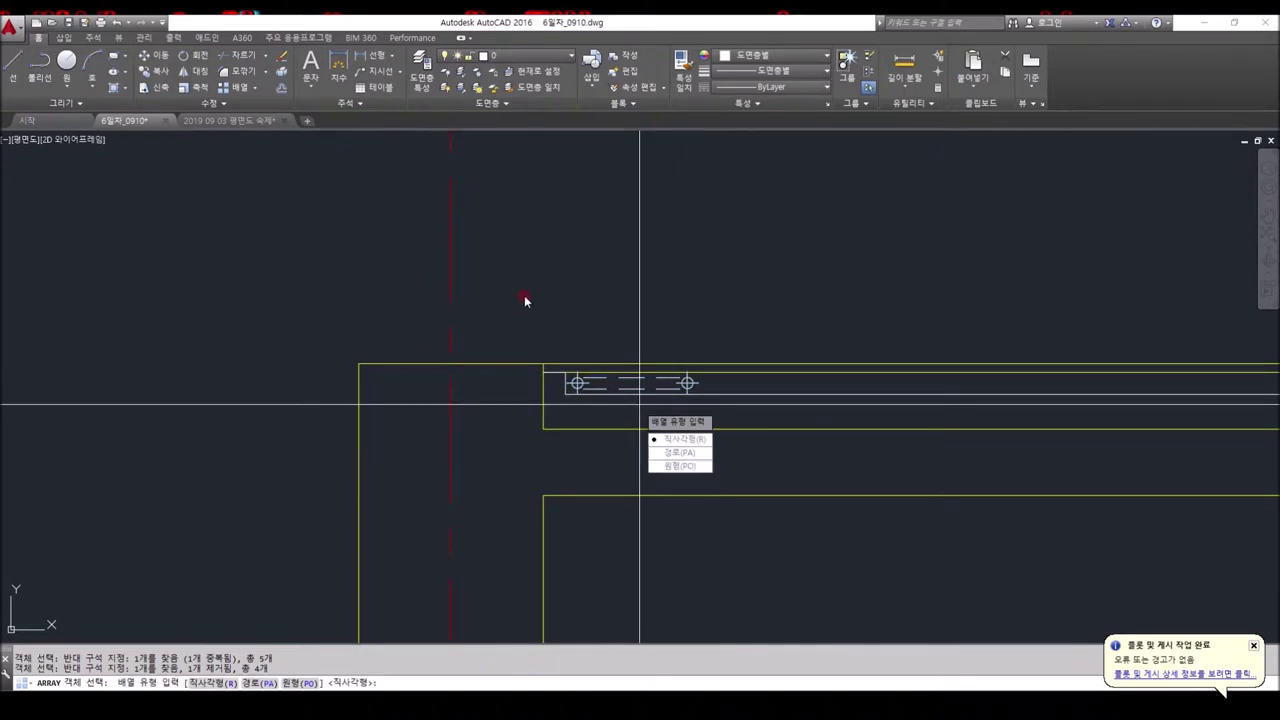
Make it a rectangular array of 1 row, 10 copies spaced 500 apart.
{"action": "left_click", "coordinate": [676, 439]}
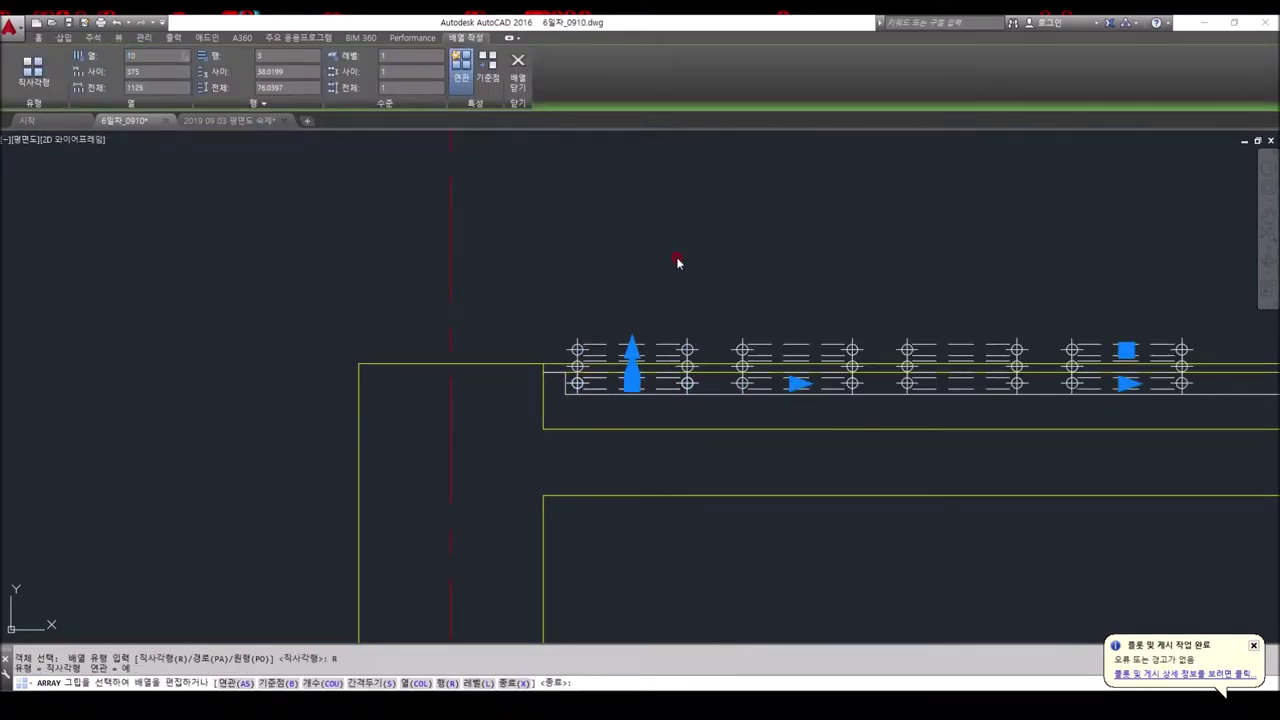
{"action": "left_click", "coordinate": [264, 54]}
{"action": "type", "text": "1"}
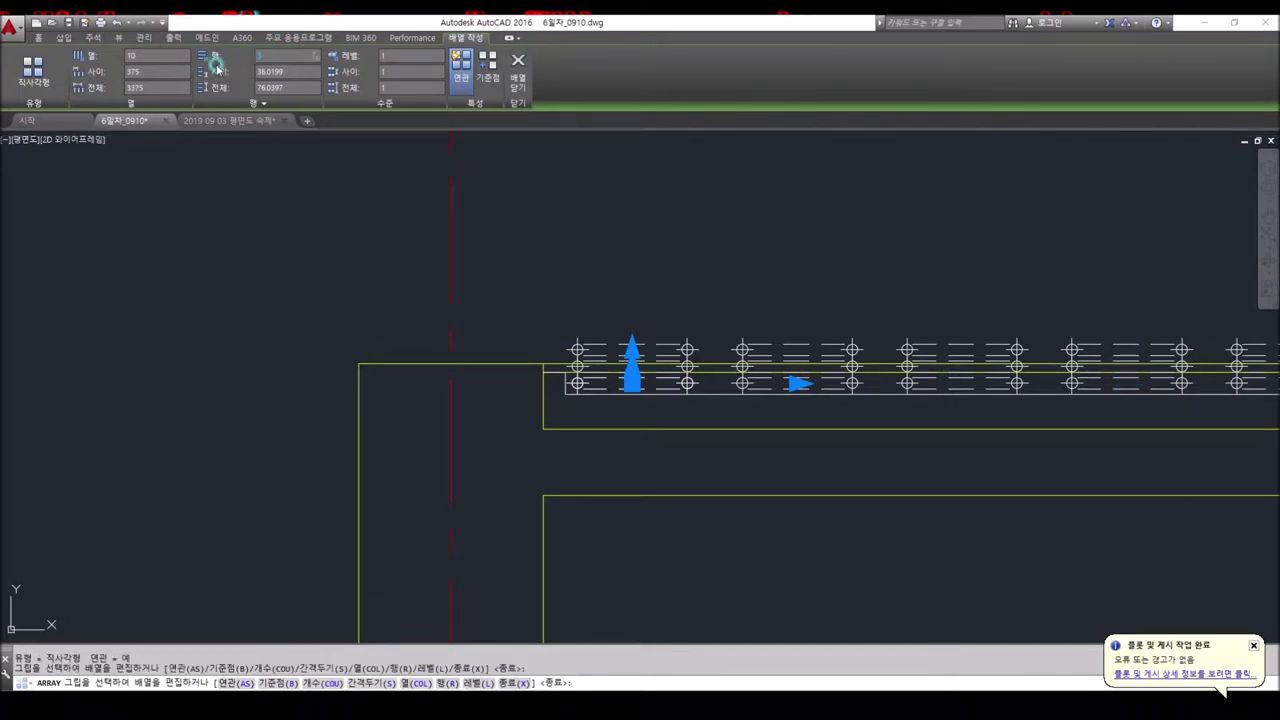
{"action": "left_click", "coordinate": [159, 76]}
{"action": "type", "text": "500"}
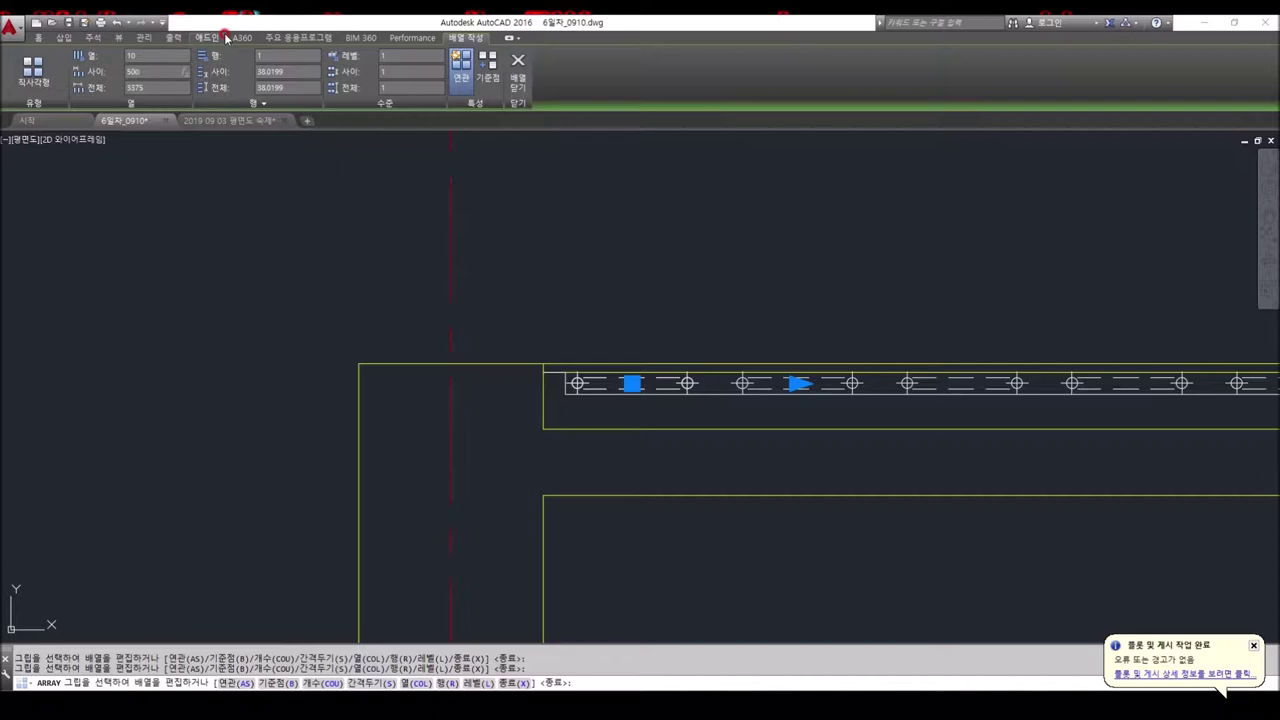
{"action": "scroll", "coordinate": [660, 295], "scroll_direction": "down", "scroll_amount": 3}
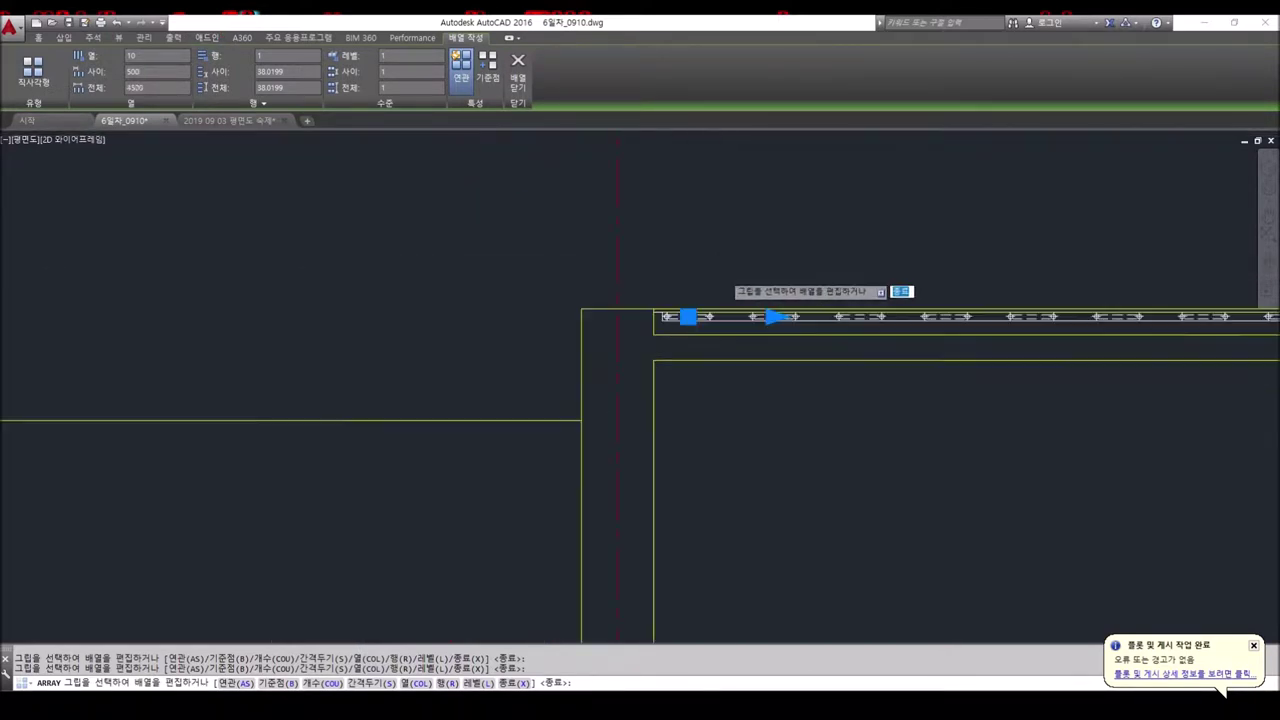
{"action": "middle_click_drag", "start_coordinate": [660, 295], "coordinate": [377, 423]}
{"action": "key", "text": "Return"}
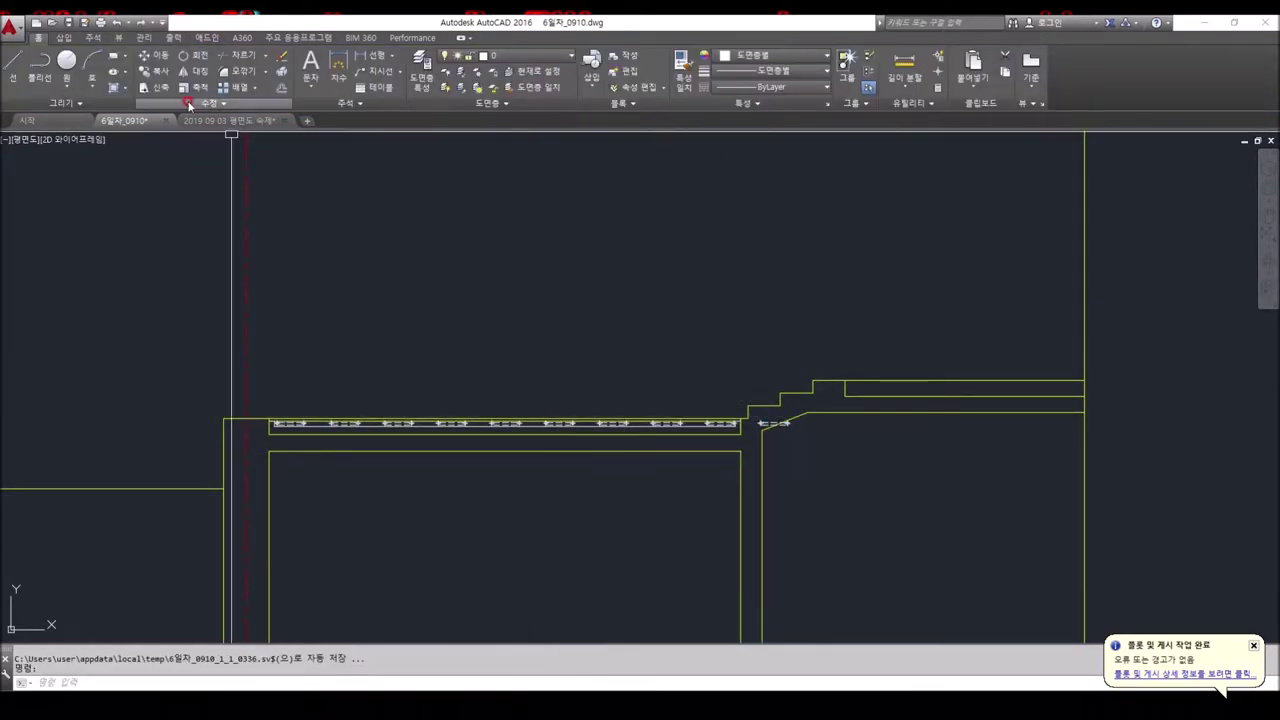
Delete the stray pipe piece near the step.
{"action": "scroll", "coordinate": [751, 436], "scroll_direction": "up", "scroll_amount": 5}
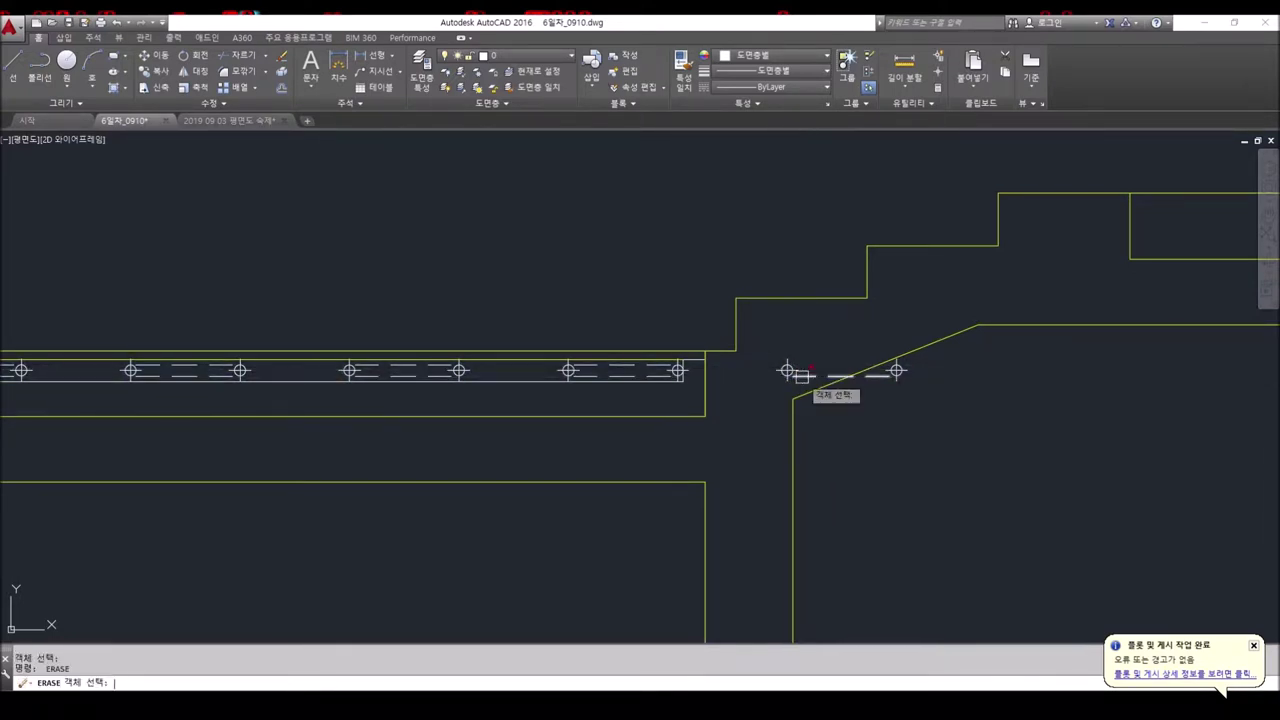
{"action": "key", "text": "Delete"}
{"action": "key", "text": "Return"}
{"action": "scroll", "coordinate": [654, 391], "scroll_direction": "up", "scroll_amount": 5}
{"action": "key", "text": "Escape"}
{"action": "key", "text": "Escape"}
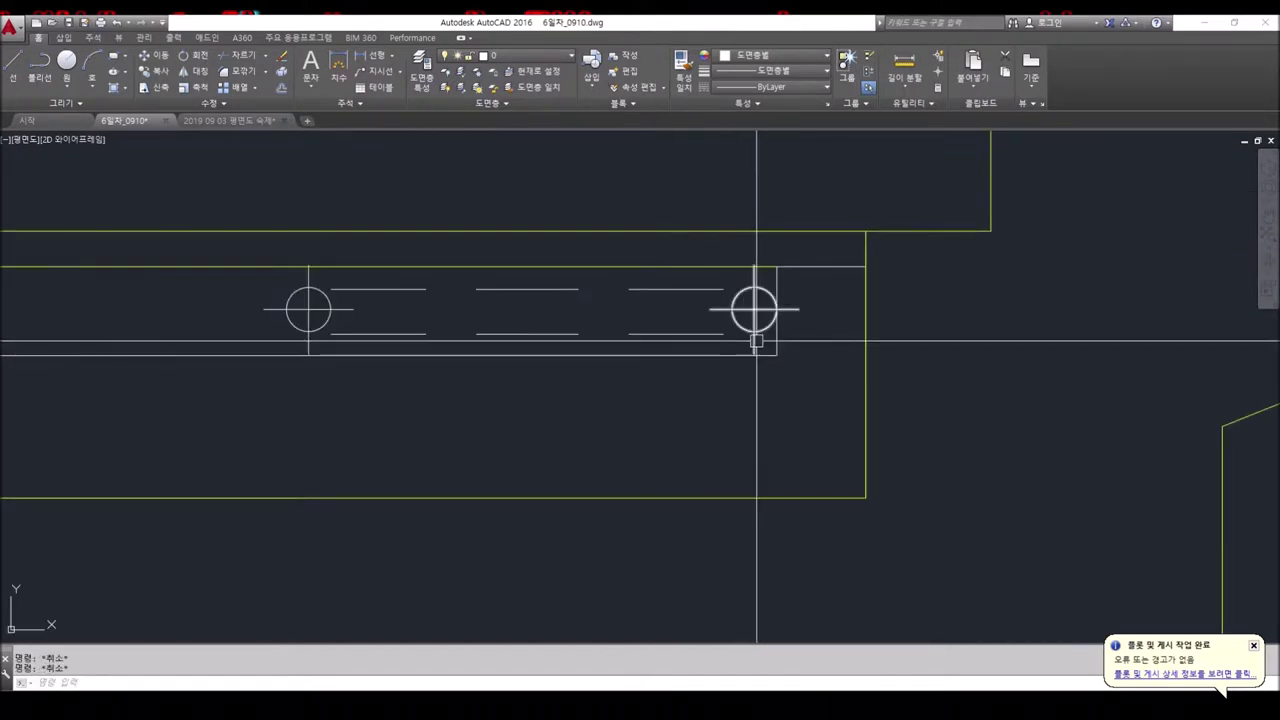
Move the pipe symbols further left to fit the lower slab.
{"action": "type", "text": "m"}
{"action": "key", "text": "Return"}
{"action": "scroll", "coordinate": [766, 351], "scroll_direction": "up", "scroll_amount": 2}
{"action": "scroll", "coordinate": [473, 319], "scroll_direction": "down", "scroll_amount": 2}
{"action": "left_click", "coordinate": [654, 332]}
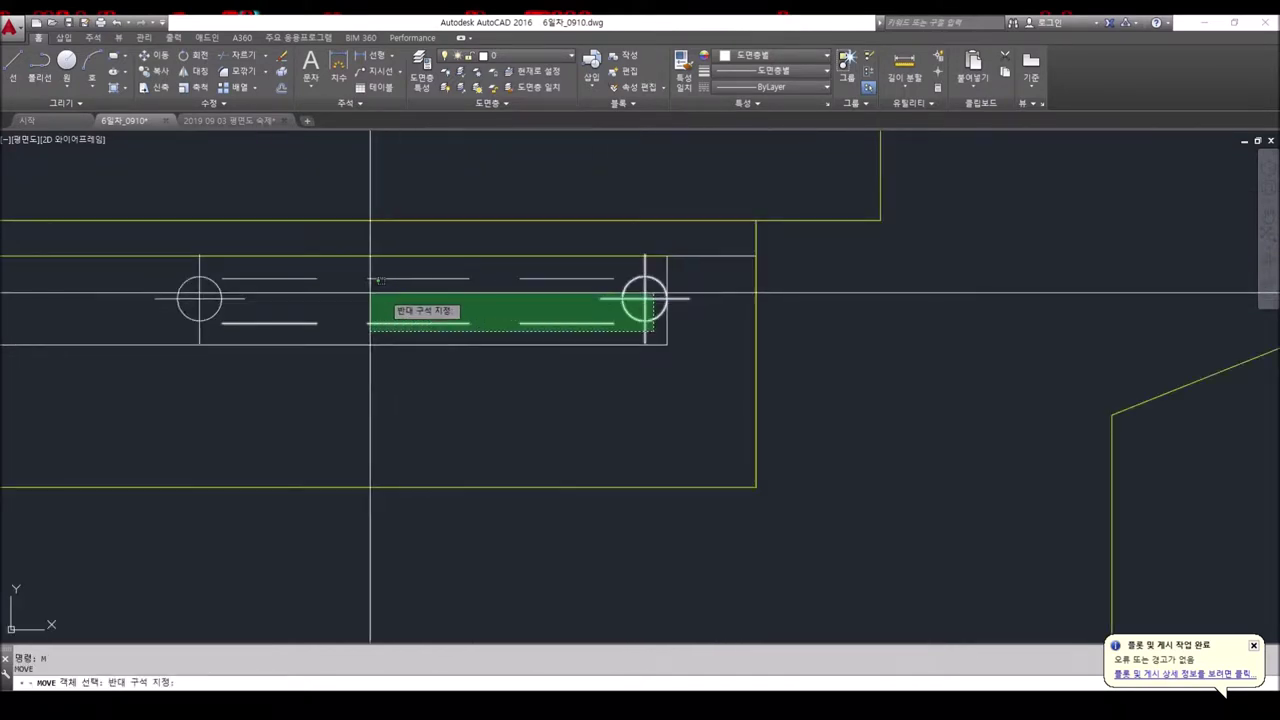
{"action": "left_click", "coordinate": [147, 274]}
{"action": "key", "text": "Return"}
{"action": "left_click", "coordinate": [462, 175]}
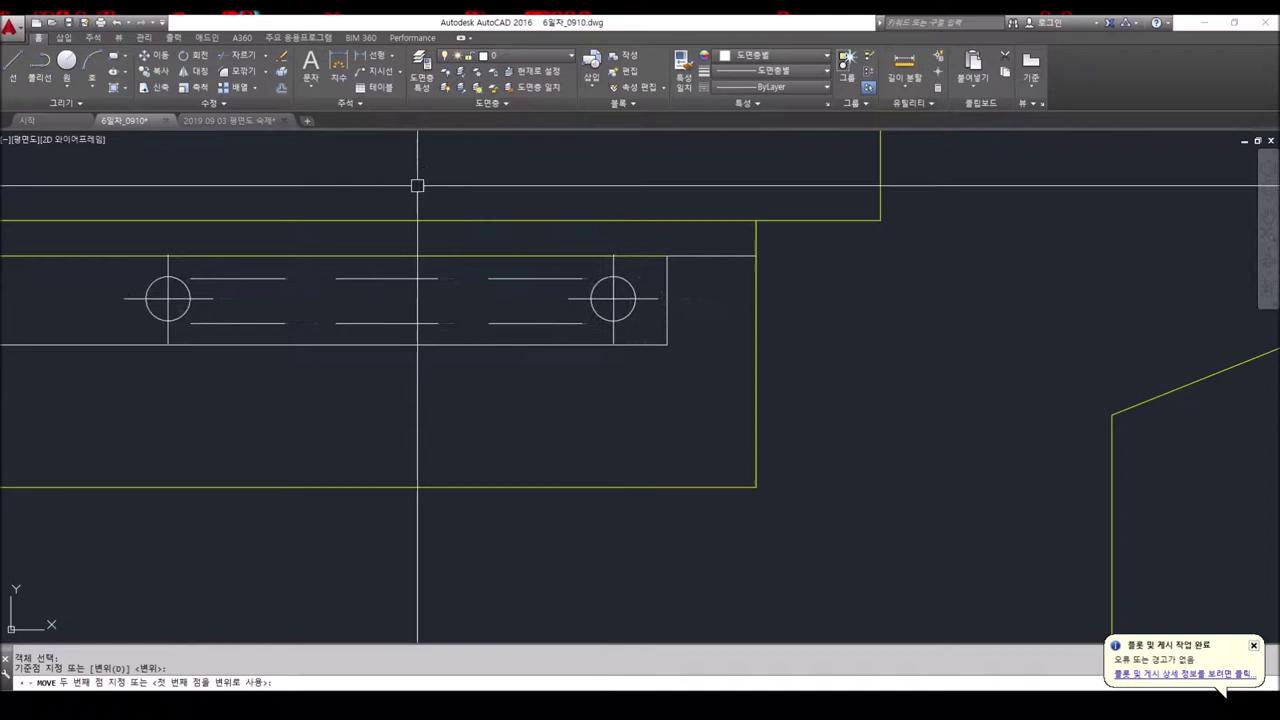
{"action": "left_click", "coordinate": [428, 171]}
{"action": "key", "text": "Return"}
{"action": "scroll", "coordinate": [491, 396], "scroll_direction": "down", "scroll_amount": 5}
{"action": "scroll", "coordinate": [491, 396], "scroll_direction": "down", "scroll_amount": 2}
{"action": "scroll", "coordinate": [489, 466], "scroll_direction": "down", "scroll_amount": 3}
{"action": "scroll", "coordinate": [608, 423], "scroll_direction": "up", "scroll_amount": 1}
{"action": "scroll", "coordinate": [489, 434], "scroll_direction": "up", "scroll_amount": 3}
{"action": "scroll", "coordinate": [560, 370], "scroll_direction": "up", "scroll_amount": 3}
{"action": "scroll", "coordinate": [510, 357], "scroll_direction": "down", "scroll_amount": 1}
{"action": "key", "text": "Escape"}
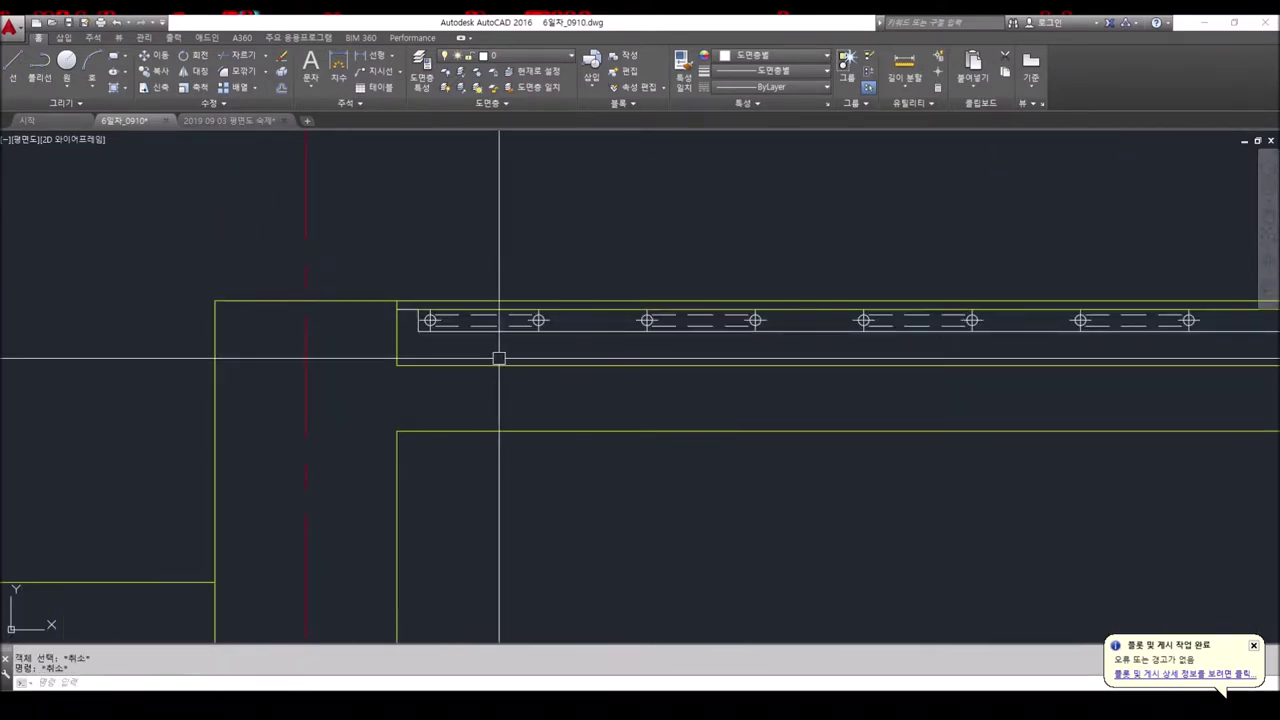
Copy the pipe row from the slab's end onto the raised slab past the step.
{"action": "type", "text": "co"}
{"action": "key", "text": "Return"}
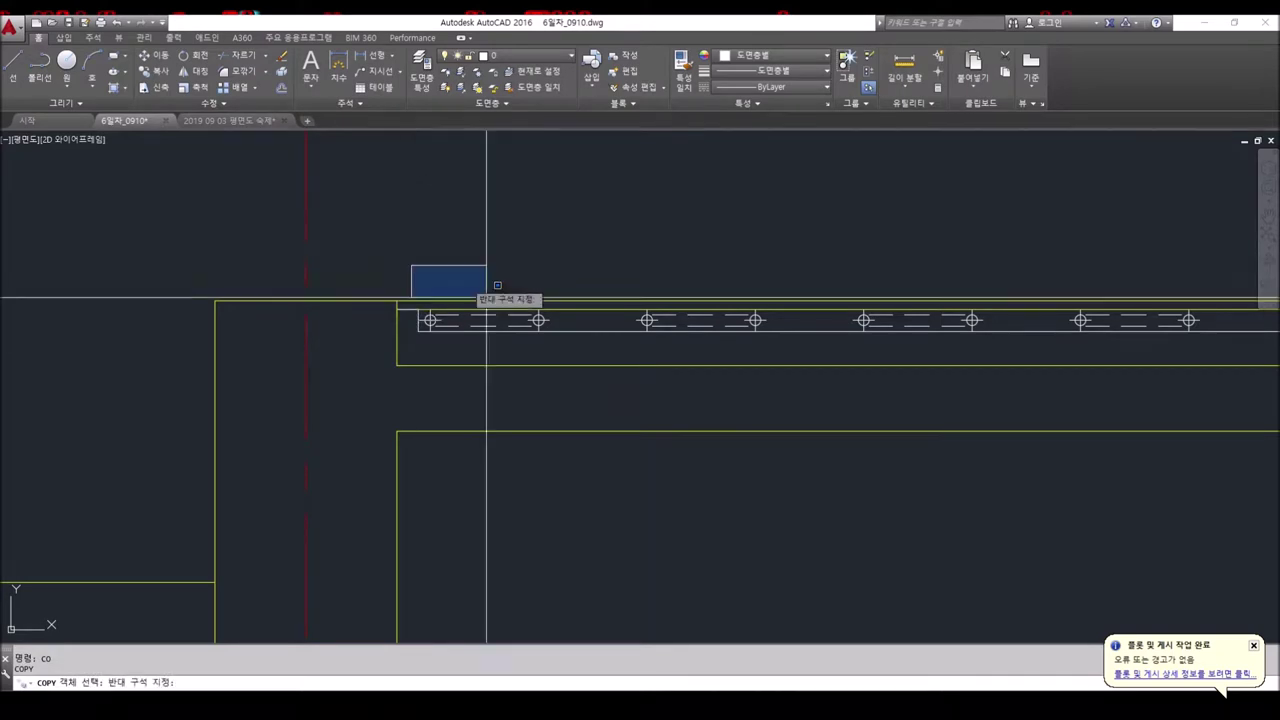
{"action": "scroll", "coordinate": [794, 323], "scroll_direction": "up", "scroll_amount": 1}
{"action": "scroll", "coordinate": [1006, 337], "scroll_direction": "up", "scroll_amount": 2}
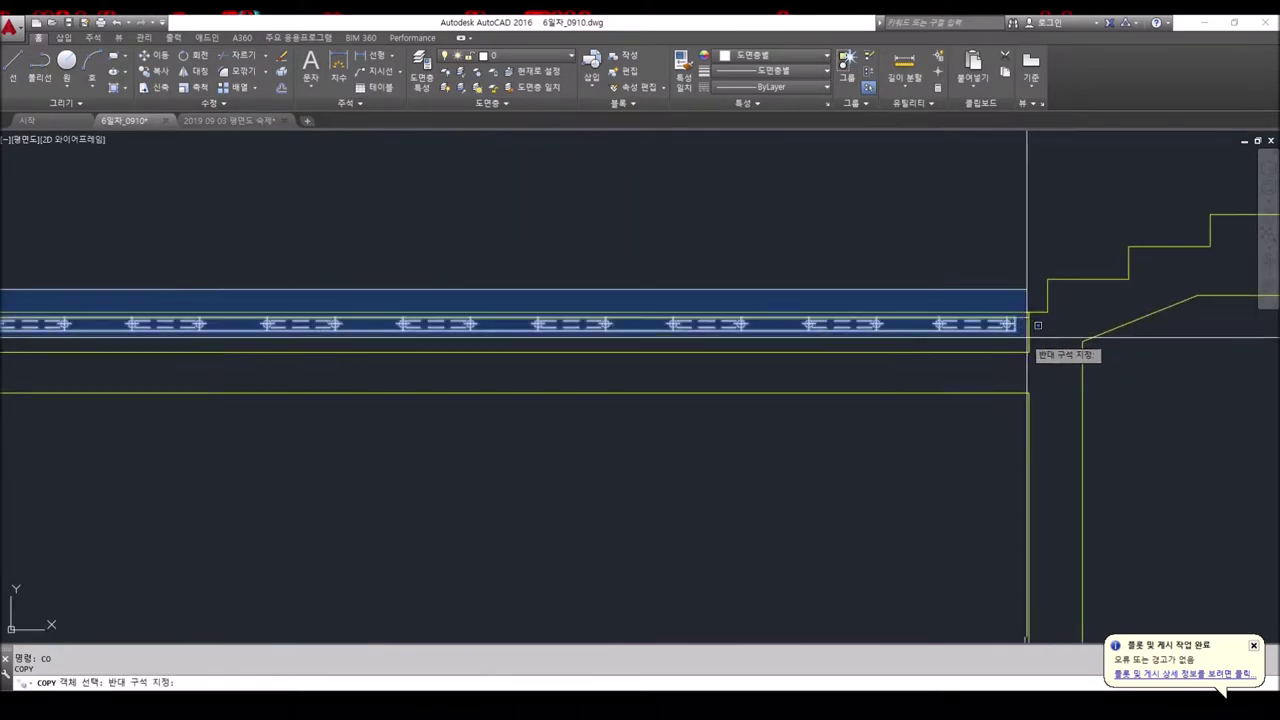
{"action": "left_click", "coordinate": [1037, 325]}
{"action": "scroll", "coordinate": [663, 343], "scroll_direction": "down", "scroll_amount": 2}
{"action": "scroll", "coordinate": [383, 340], "scroll_direction": "up", "scroll_amount": 2}
{"action": "left_click", "coordinate": [380, 345]}
{"action": "left_click", "coordinate": [356, 318]}
{"action": "key", "text": "Return"}
{"action": "left_click", "coordinate": [358, 310]}
{"action": "scroll", "coordinate": [906, 343], "scroll_direction": "down", "scroll_amount": 3}
{"action": "scroll", "coordinate": [912, 385], "scroll_direction": "up", "scroll_amount": 2}
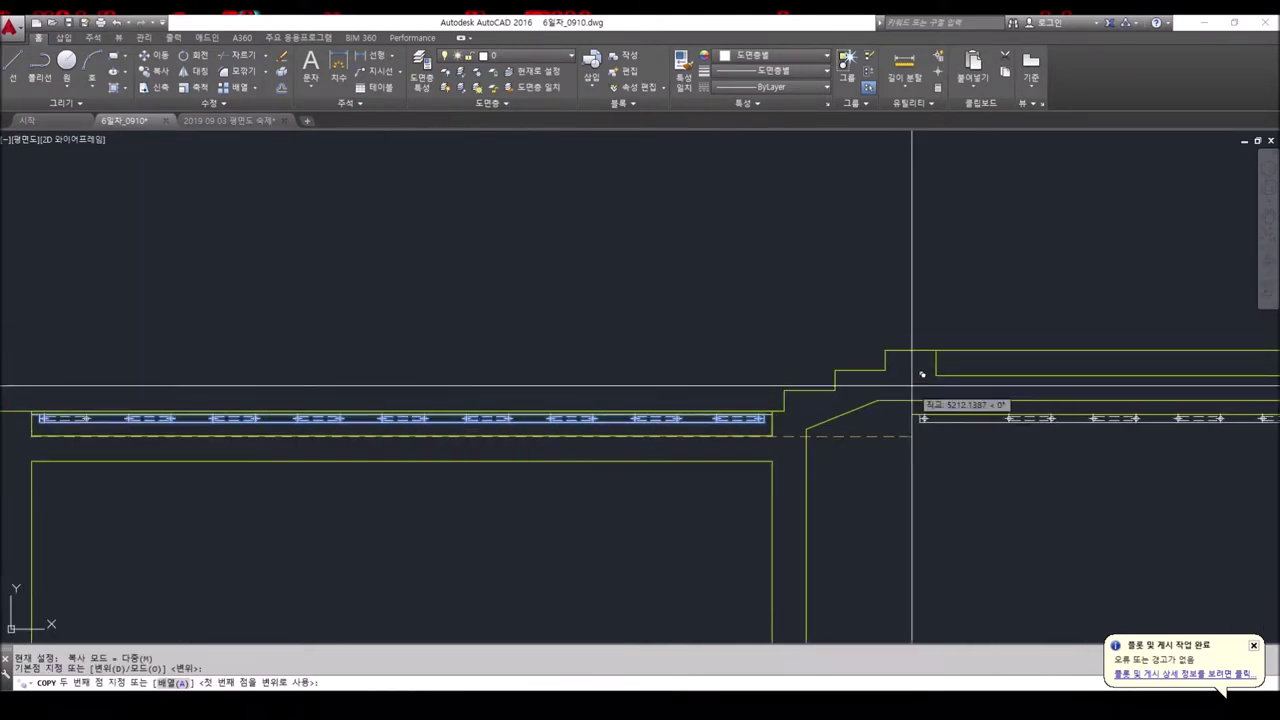
{"action": "scroll", "coordinate": [912, 385], "scroll_direction": "up", "scroll_amount": 2}
{"action": "left_click", "coordinate": [920, 374]}
{"action": "scroll", "coordinate": [600, 420], "scroll_direction": "up", "scroll_amount": 1}
{"action": "key", "text": "Escape"}
{"action": "scroll", "coordinate": [986, 402], "scroll_direction": "down", "scroll_amount": 1}
{"action": "middle_click_drag", "start_coordinate": [986, 402], "coordinate": [409, 421]}
Trim the pipe lines running past the wall.
{"action": "key", "text": "Escape"}
{"action": "key", "text": "Return"}
{"action": "key", "text": "Return"}
{"action": "left_click_drag", "start_coordinate": [880, 457], "coordinate": [808, 351]}
{"action": "key", "text": "Escape"}
{"action": "type", "text": "e"}
{"action": "key", "text": "Return"}
{"action": "scroll", "coordinate": [930, 450], "scroll_direction": "down", "scroll_amount": 5}
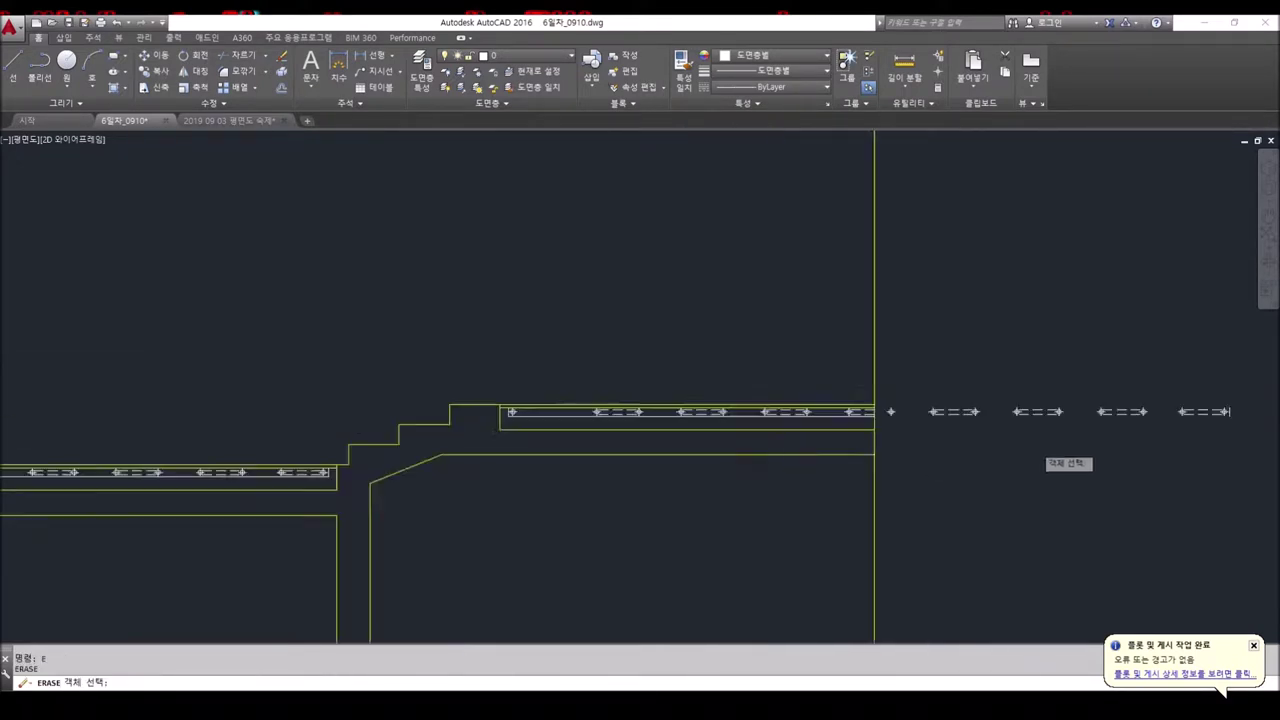
Crossing-select and erase the pipe symbols overrunning the end wall.
{"action": "left_click", "coordinate": [1066, 490]}
{"action": "left_click", "coordinate": [890, 434]}
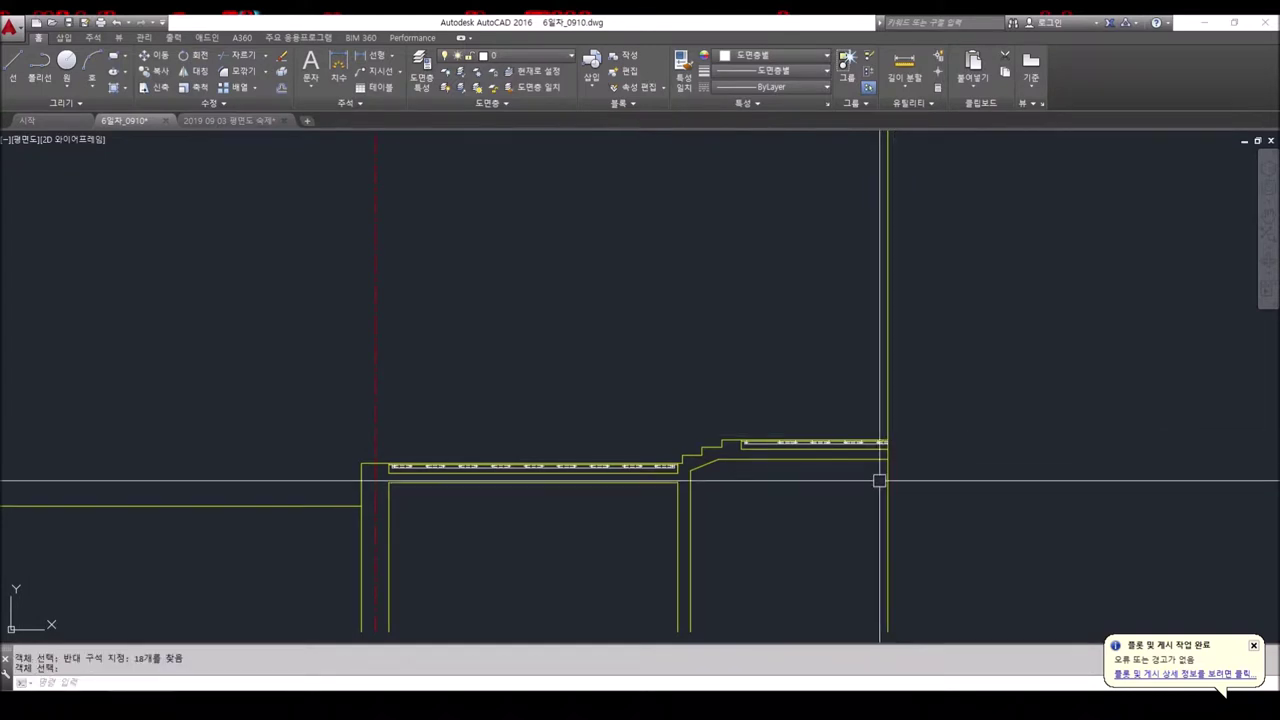
{"action": "scroll", "coordinate": [880, 470], "scroll_direction": "up", "scroll_amount": 4}
{"action": "key", "text": "Escape"}
{"action": "key", "text": "Escape"}
Copy one pipe unit along the upper slab.
{"action": "type", "text": "o"}
{"action": "key", "text": "Return"}
{"action": "left_click", "coordinate": [551, 329]}
{"action": "left_click", "coordinate": [778, 449]}
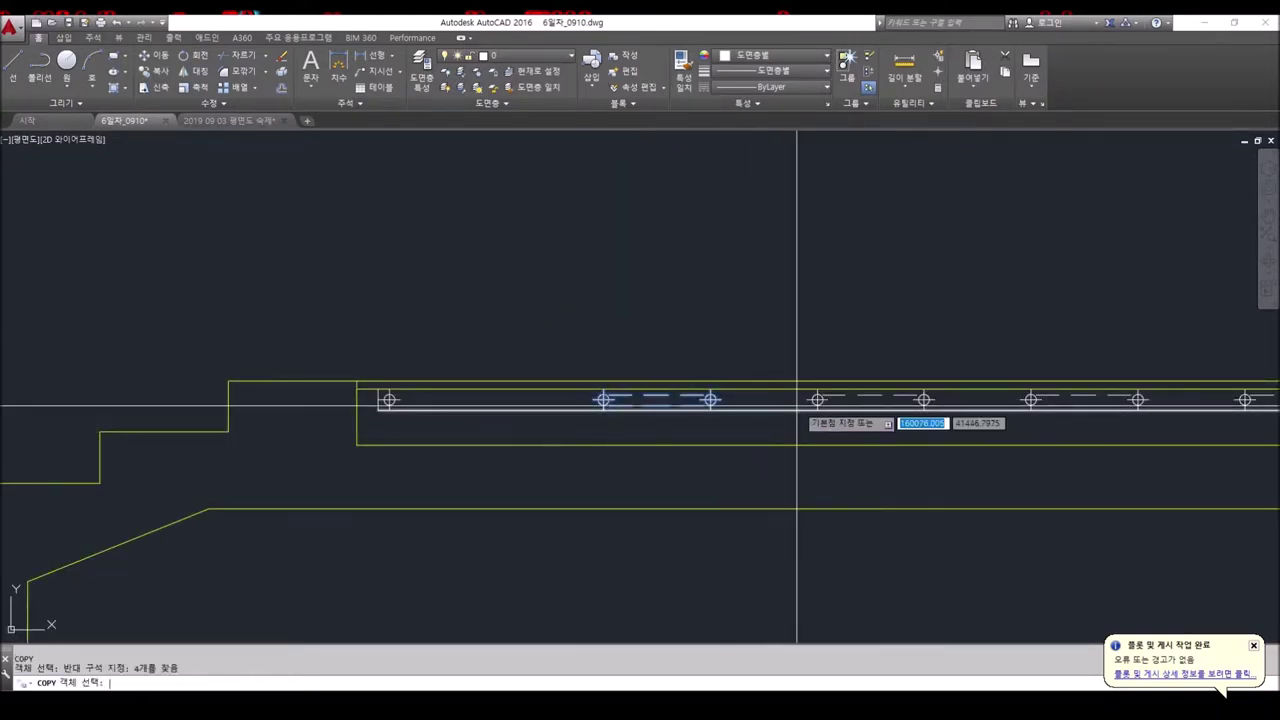
{"action": "key", "text": "Return"}
{"action": "scroll", "coordinate": [818, 410], "scroll_direction": "up", "scroll_amount": 4}
{"action": "left_click", "coordinate": [871, 380]}
{"action": "scroll", "coordinate": [488, 420], "scroll_direction": "down", "scroll_amount": 2}
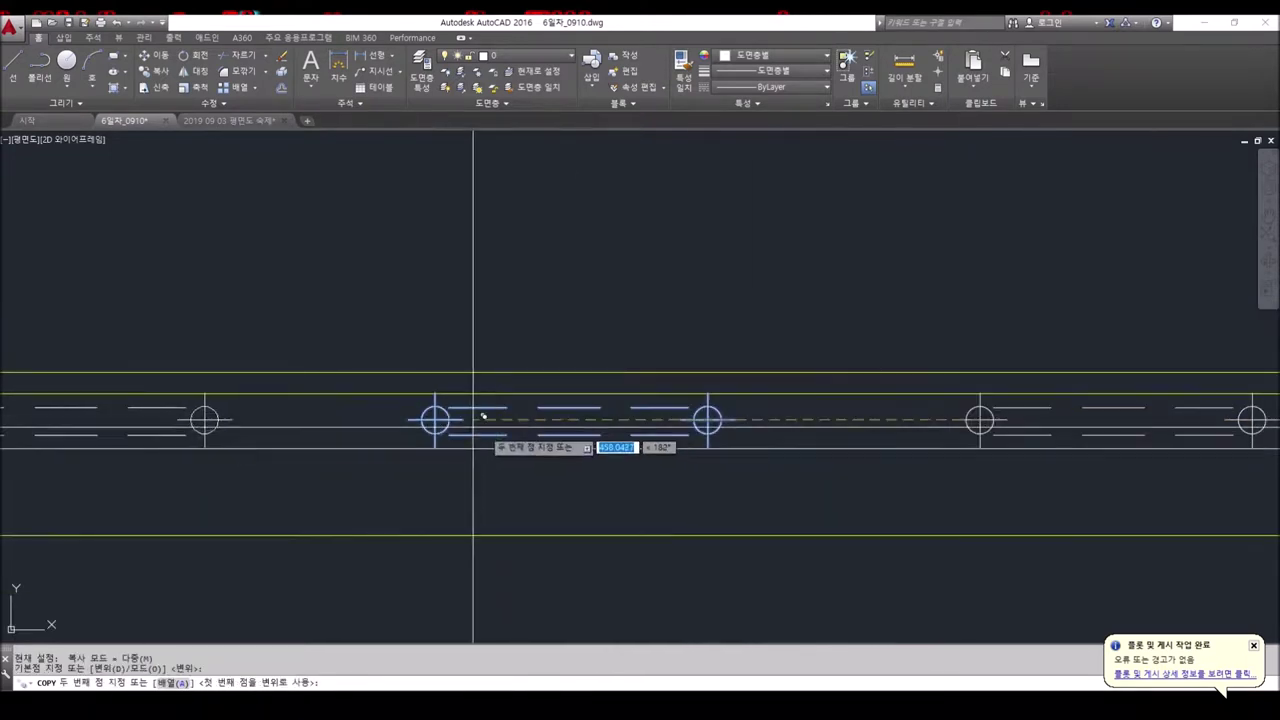
{"action": "key", "text": "Escape"}
{"action": "key", "text": "Escape"}
Zoom around the section to review both slab pipe rows.
{"action": "scroll", "coordinate": [653, 569], "scroll_direction": "up", "scroll_amount": 2}
{"action": "scroll", "coordinate": [653, 569], "scroll_direction": "down", "scroll_amount": 4}
{"action": "scroll", "coordinate": [594, 394], "scroll_direction": "up", "scroll_amount": 2}
{"action": "scroll", "coordinate": [677, 460], "scroll_direction": "up", "scroll_amount": 1}
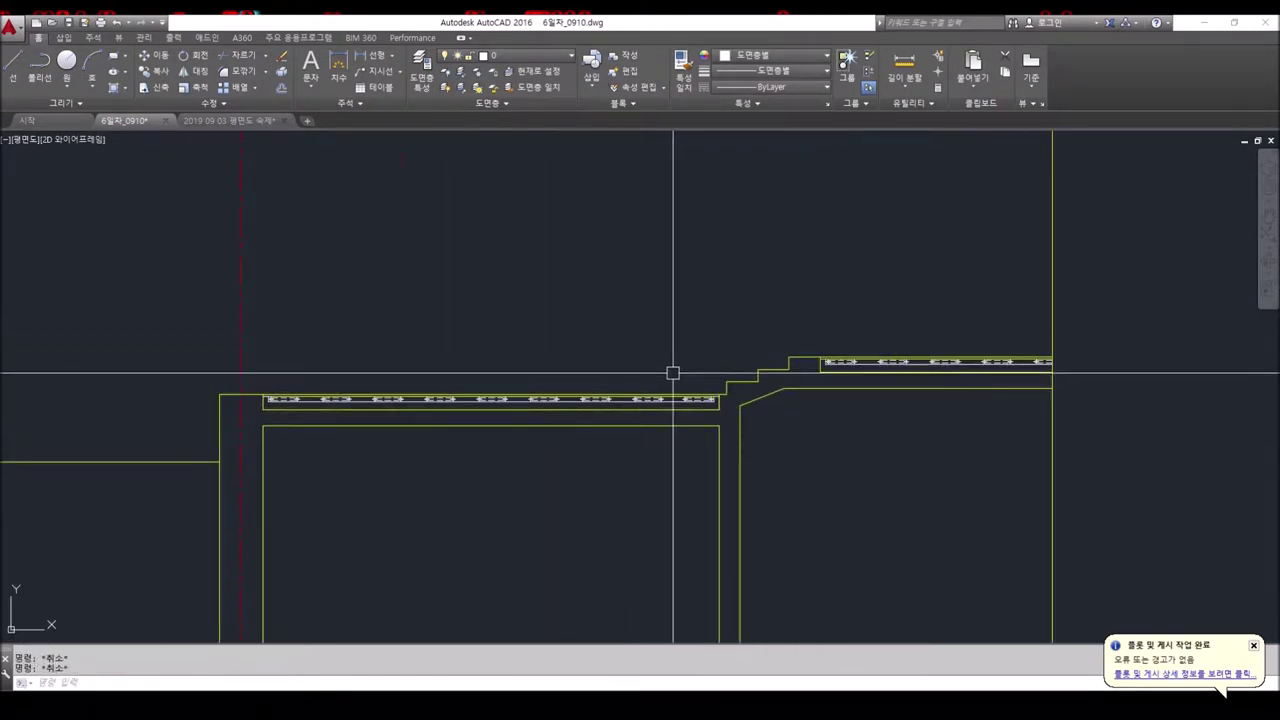
{"action": "scroll", "coordinate": [700, 340], "scroll_direction": "down", "scroll_amount": 2}
{"action": "scroll", "coordinate": [560, 352], "scroll_direction": "down", "scroll_amount": 3}
{"action": "scroll", "coordinate": [590, 310], "scroll_direction": "up", "scroll_amount": 2}
{"action": "scroll", "coordinate": [640, 346], "scroll_direction": "up", "scroll_amount": 2}
{"action": "scroll", "coordinate": [634, 337], "scroll_direction": "up", "scroll_amount": 2}
{"action": "scroll", "coordinate": [644, 334], "scroll_direction": "up", "scroll_amount": 1}
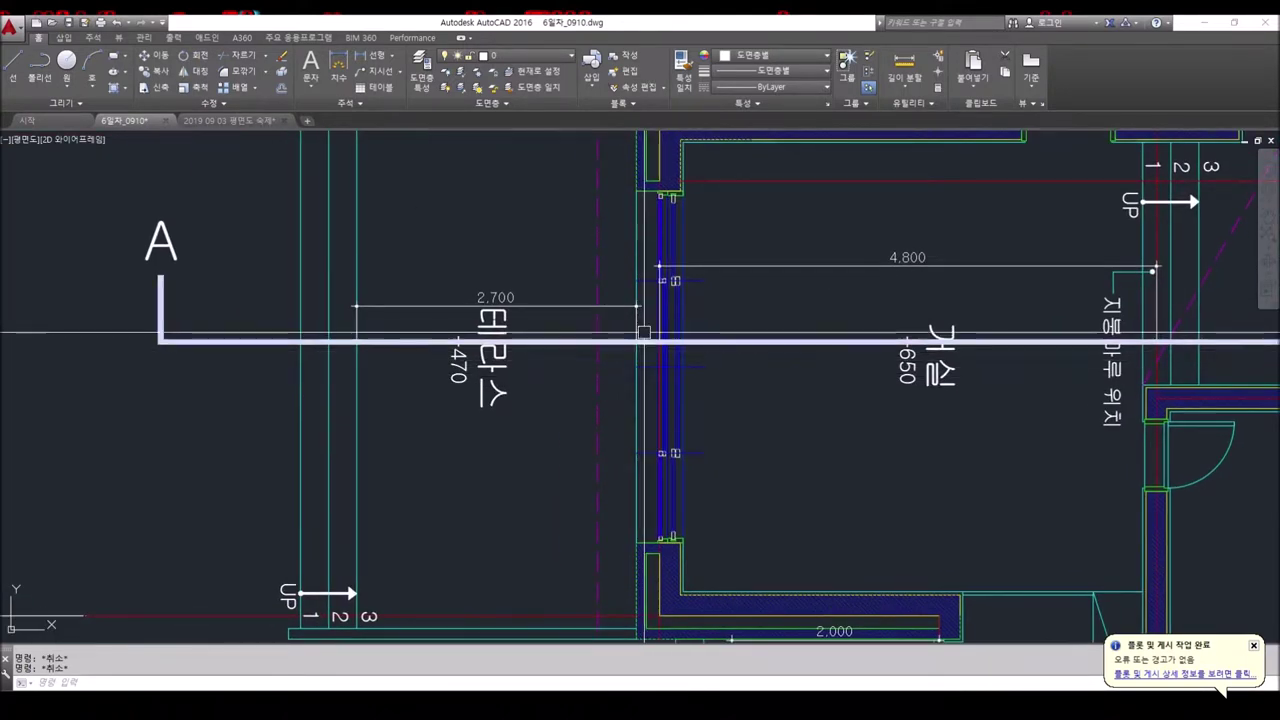
{"action": "middle_click_drag", "start_coordinate": [644, 334], "coordinate": [642, 316]}
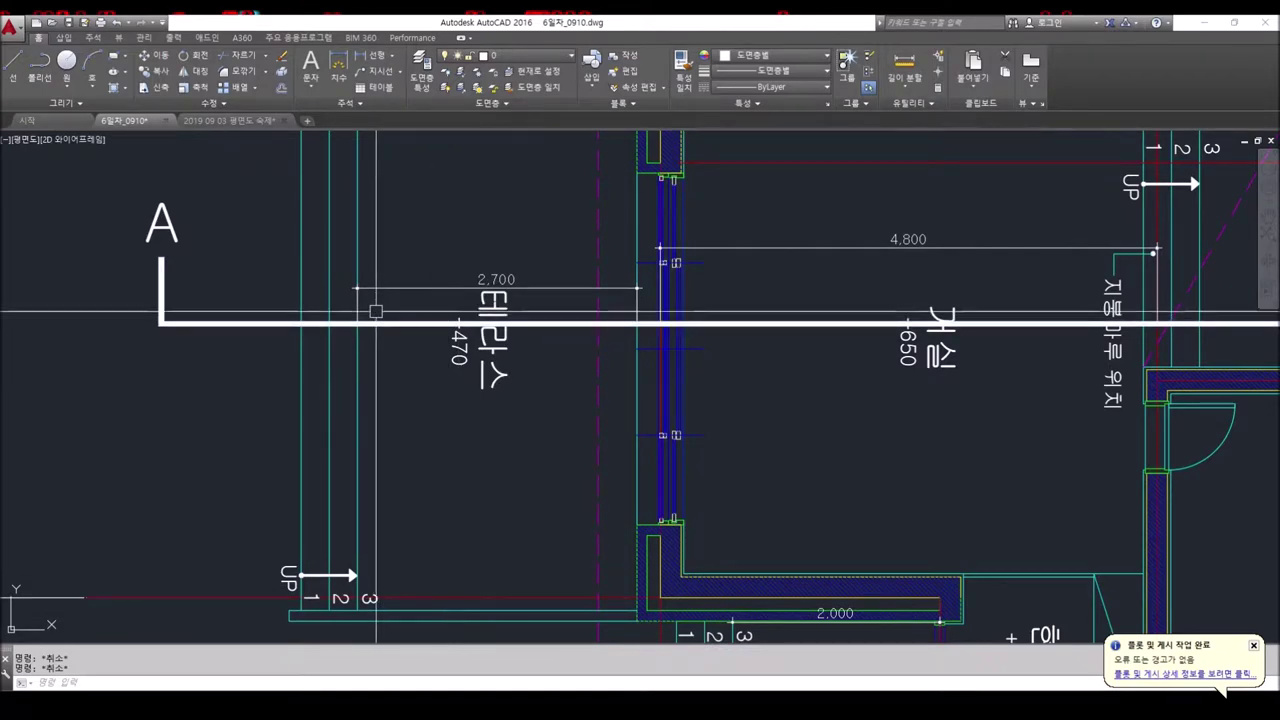
{"action": "scroll", "coordinate": [375, 311], "scroll_direction": "down", "scroll_amount": 4}
{"action": "scroll", "coordinate": [594, 404], "scroll_direction": "up", "scroll_amount": 3}
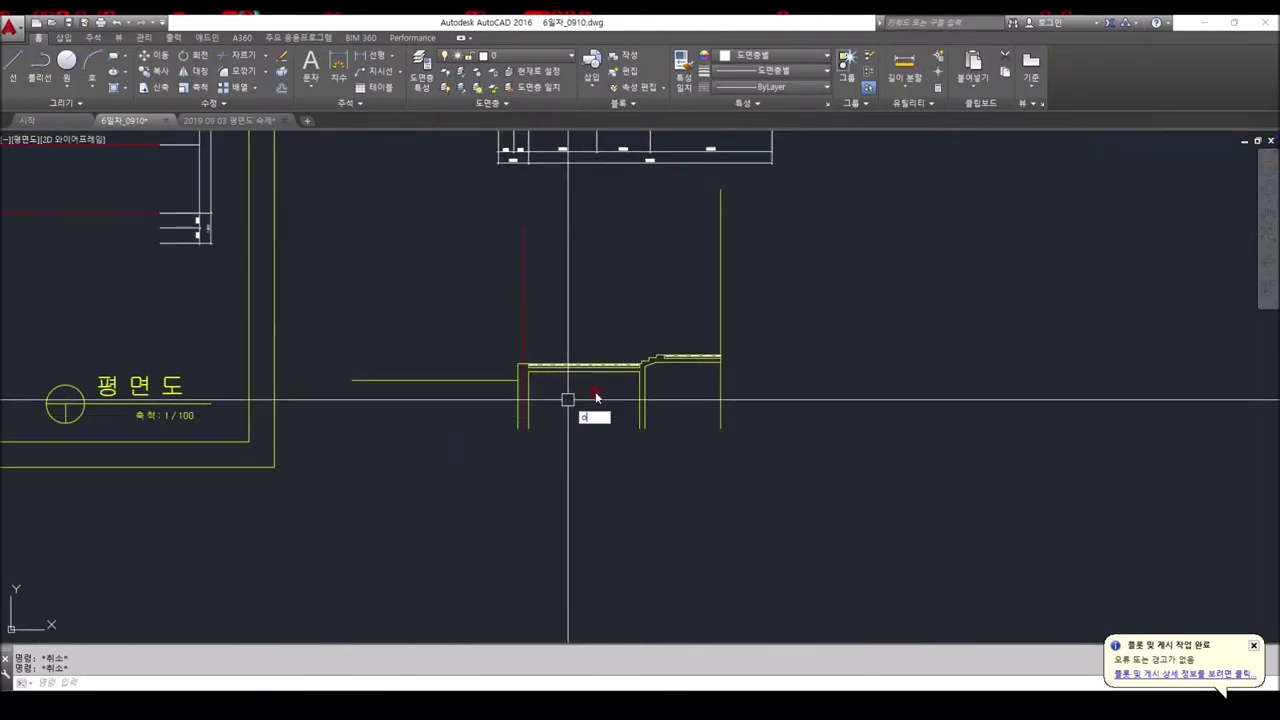
{"action": "key", "text": "Return"}
{"action": "type", "text": "2"}
{"action": "scroll", "coordinate": [595, 391], "scroll_direction": "up", "scroll_amount": 4}
{"action": "left_click", "coordinate": [434, 320]}
{"action": "left_click", "coordinate": [343, 320]}
{"action": "scroll", "coordinate": [657, 400], "scroll_direction": "down", "scroll_amount": 2}
{"action": "key", "text": "Escape"}
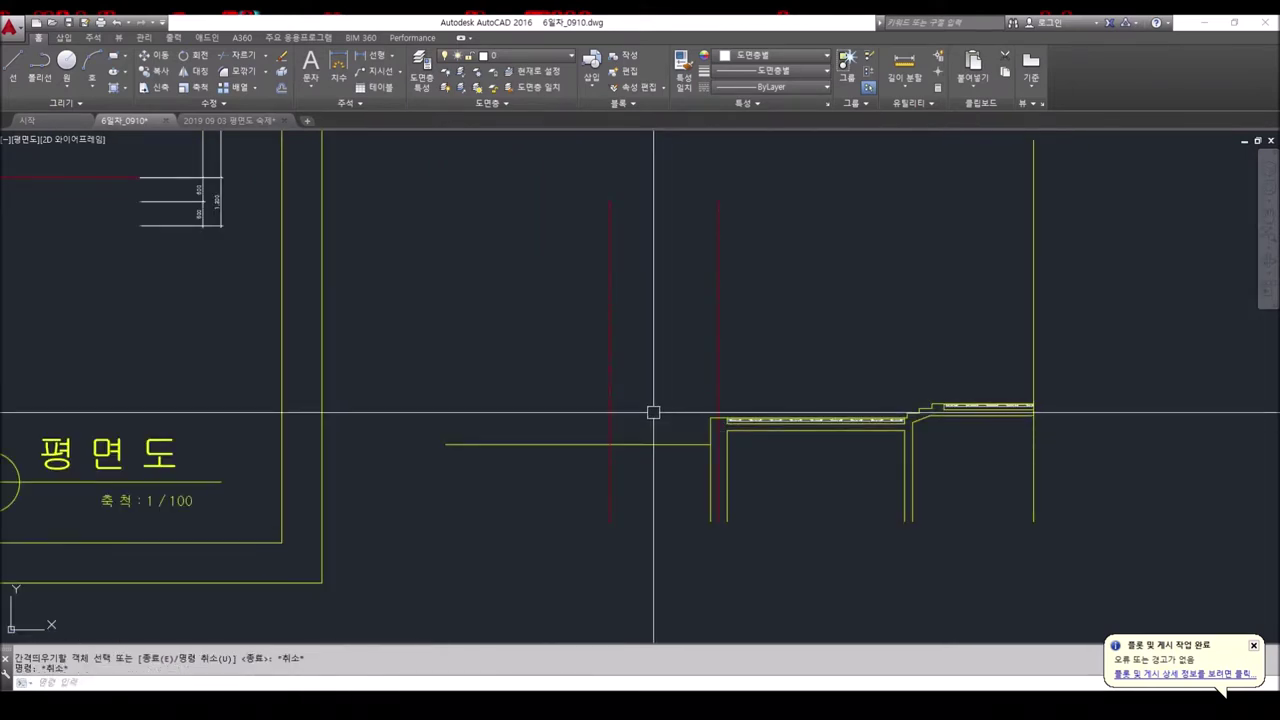
{"action": "type", "text": "ma"}
{"action": "key", "text": "Return"}
{"action": "left_click", "coordinate": [608, 372]}
{"action": "scroll", "coordinate": [653, 348], "scroll_direction": "down", "scroll_amount": 2}
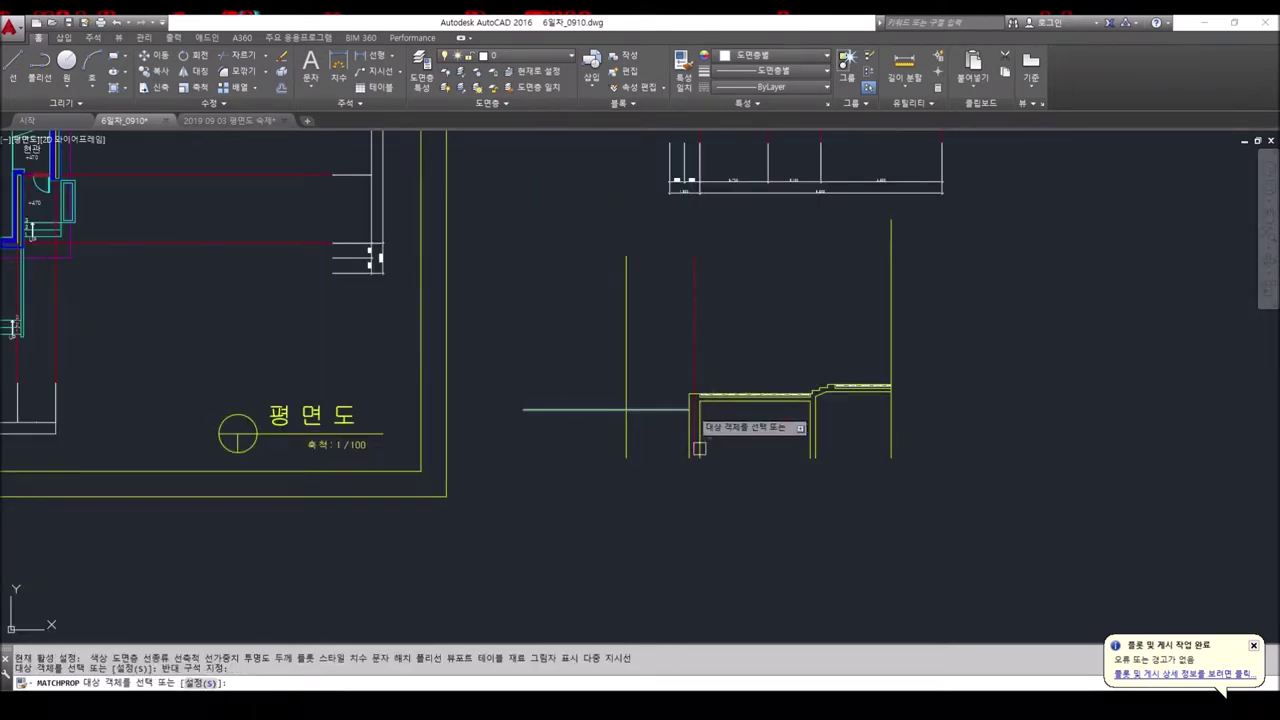
{"action": "scroll", "coordinate": [689, 310], "scroll_direction": "down", "scroll_amount": 3}
{"action": "scroll", "coordinate": [663, 391], "scroll_direction": "up", "scroll_amount": 4}
{"action": "scroll", "coordinate": [567, 417], "scroll_direction": "up", "scroll_amount": 2}
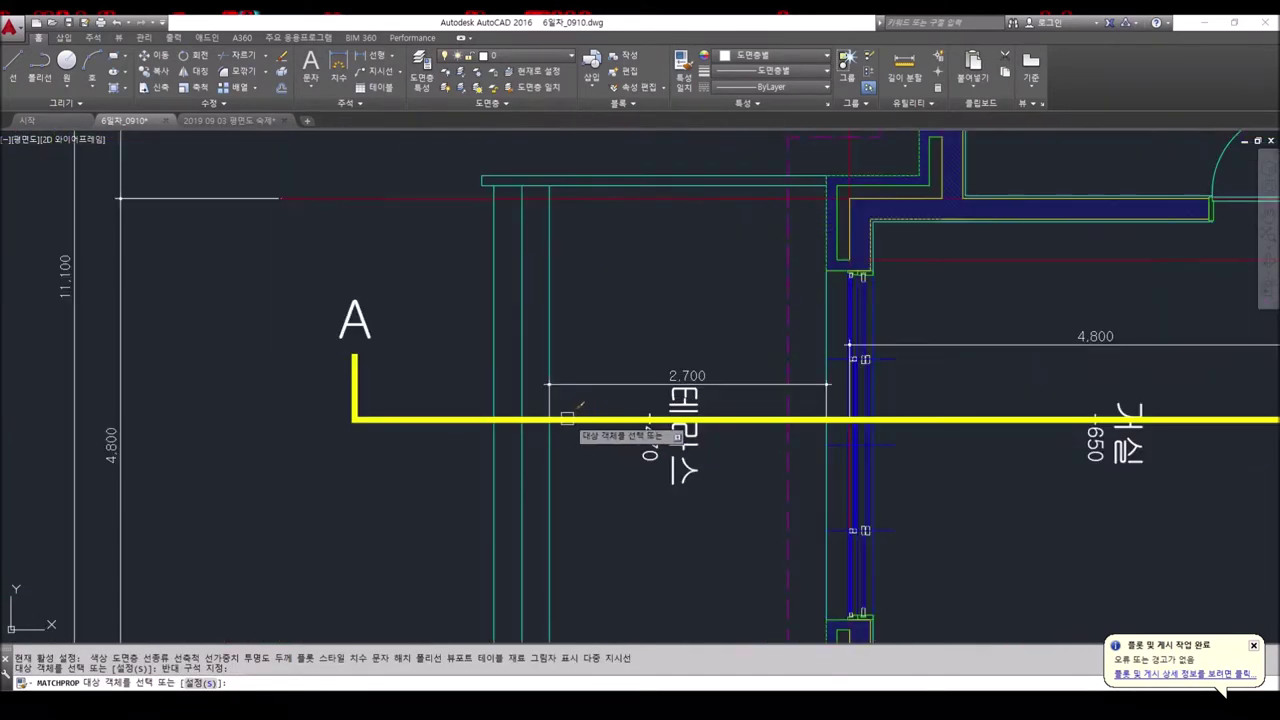
{"action": "middle_click_drag", "start_coordinate": [524, 378], "coordinate": [557, 248]}
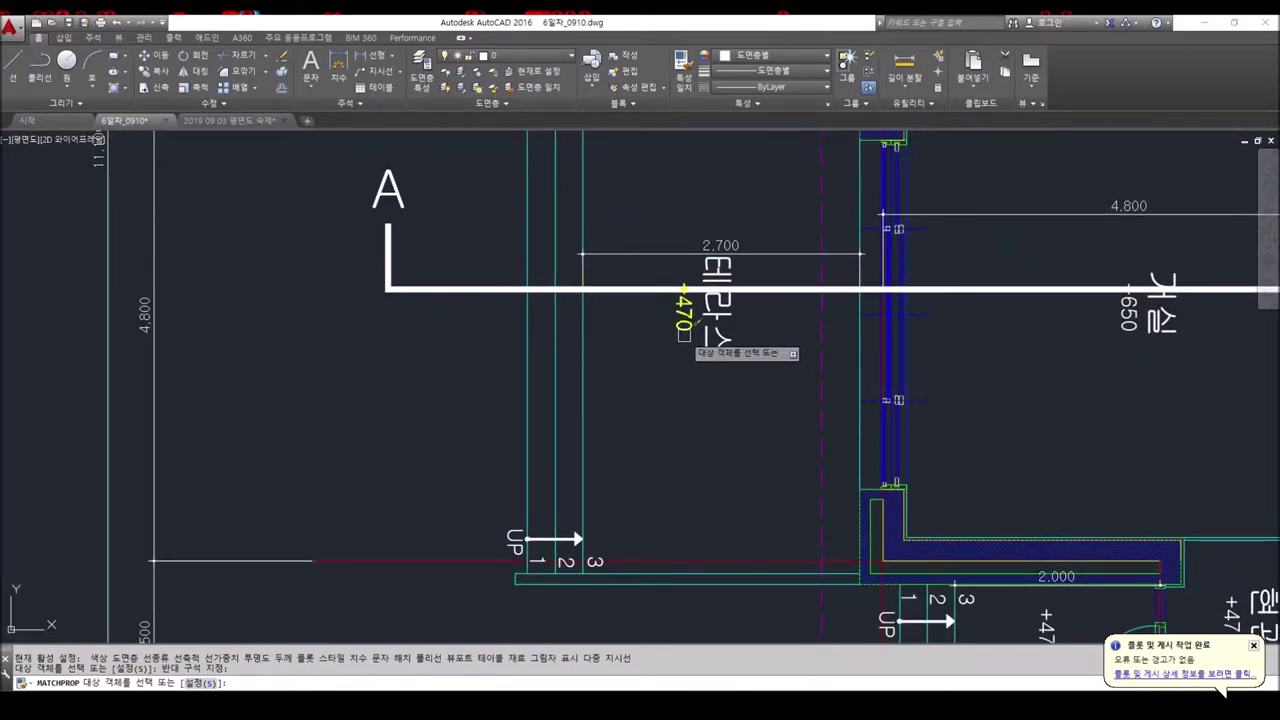
{"action": "scroll", "coordinate": [511, 454], "scroll_direction": "down", "scroll_amount": 3}
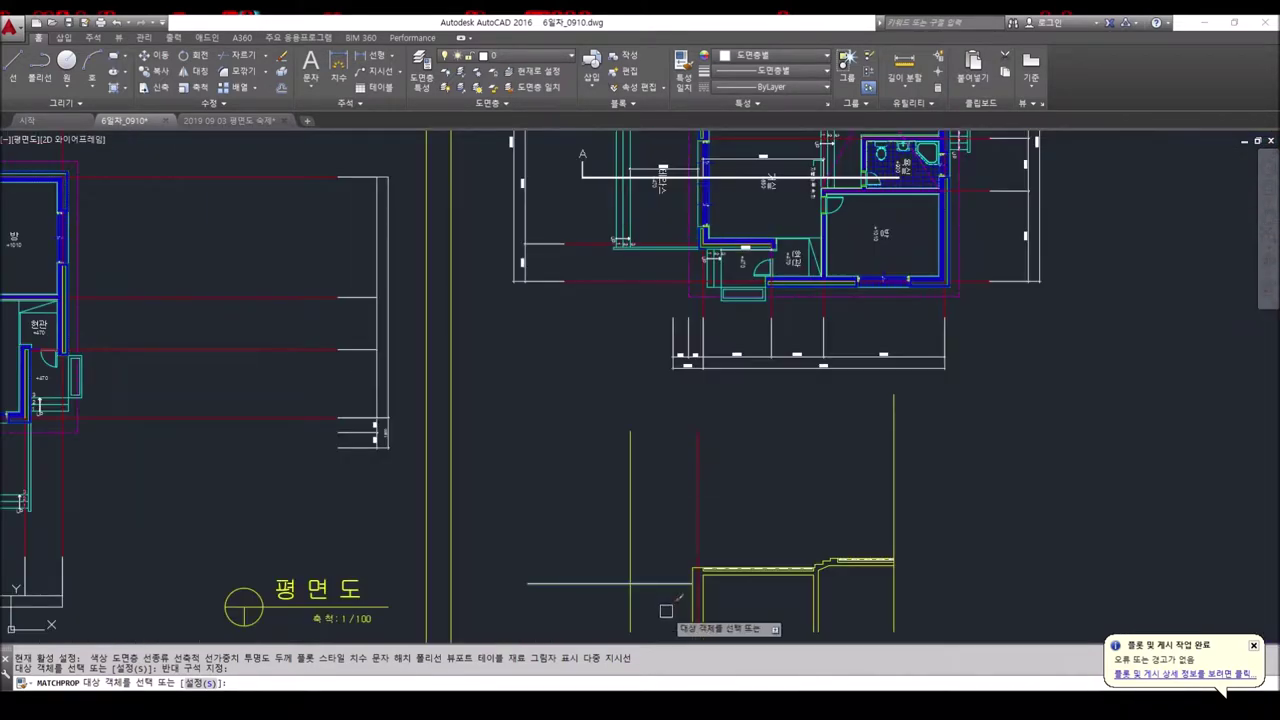
{"action": "scroll", "coordinate": [639, 505], "scroll_direction": "up", "scroll_amount": 3}
{"action": "scroll", "coordinate": [665, 482], "scroll_direction": "up", "scroll_amount": 2}
{"action": "key", "text": "Escape"}
{"action": "type", "text": "470"}
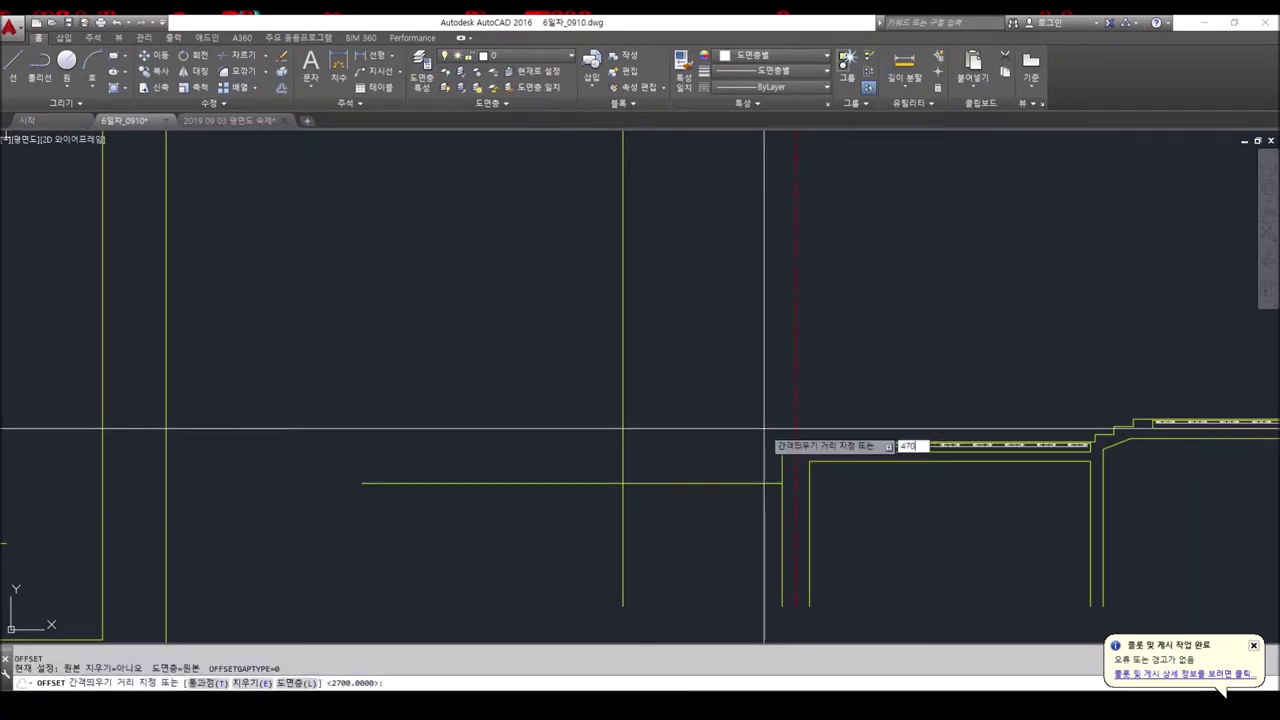
Offset the ground line 470 upward to form the terrace floor line.
{"action": "key", "text": "Return"}
{"action": "left_click", "coordinate": [729, 486]}
{"action": "left_click", "coordinate": [728, 463]}
{"action": "key", "text": "Return"}
{"action": "type", "text": "f"}
{"action": "key", "text": "Return"}
{"action": "scroll", "coordinate": [623, 470], "scroll_direction": "up", "scroll_amount": 2}
{"action": "scroll", "coordinate": [640, 495], "scroll_direction": "up", "scroll_amount": 1}
{"action": "key", "text": "Escape"}
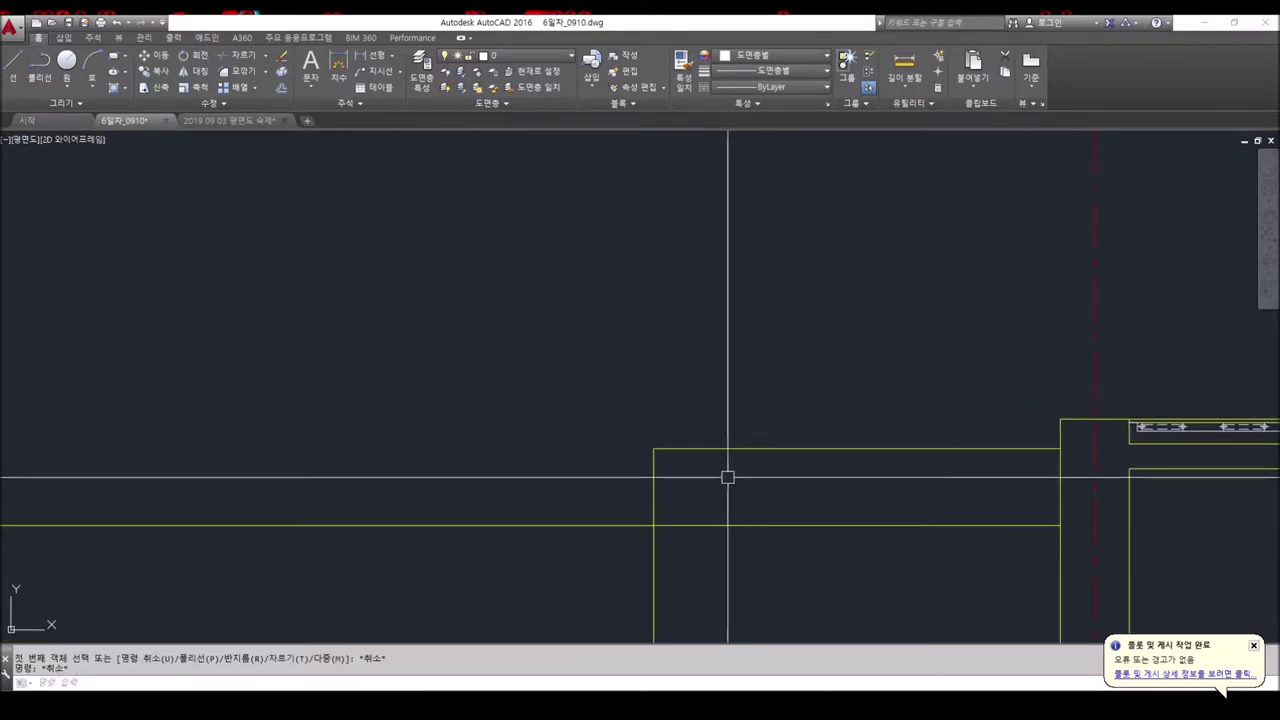
Offset the terrace edge 300 twice to the left to mark two steps.
{"action": "type", "text": "o"}
{"action": "key", "text": "Return"}
{"action": "key", "text": "Return"}
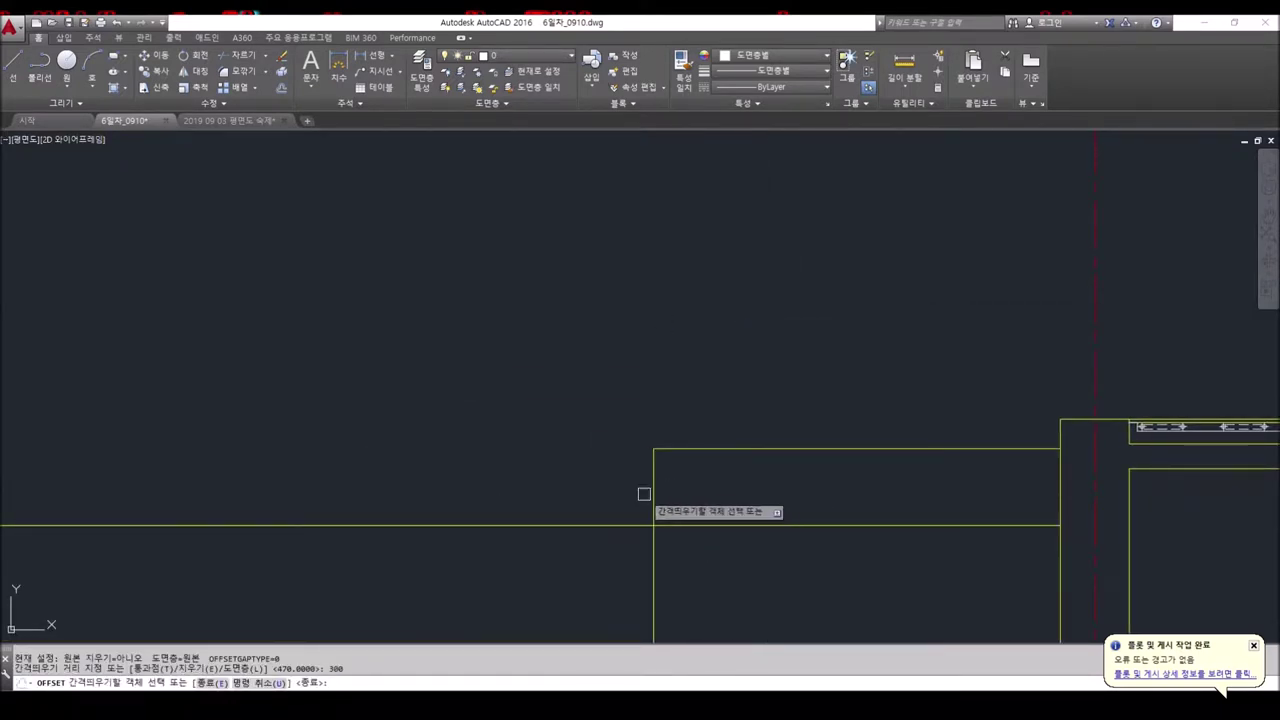
{"action": "left_click", "coordinate": [652, 506]}
{"action": "left_click", "coordinate": [590, 495]}
{"action": "left_click", "coordinate": [604, 506]}
{"action": "left_click", "coordinate": [586, 506]}
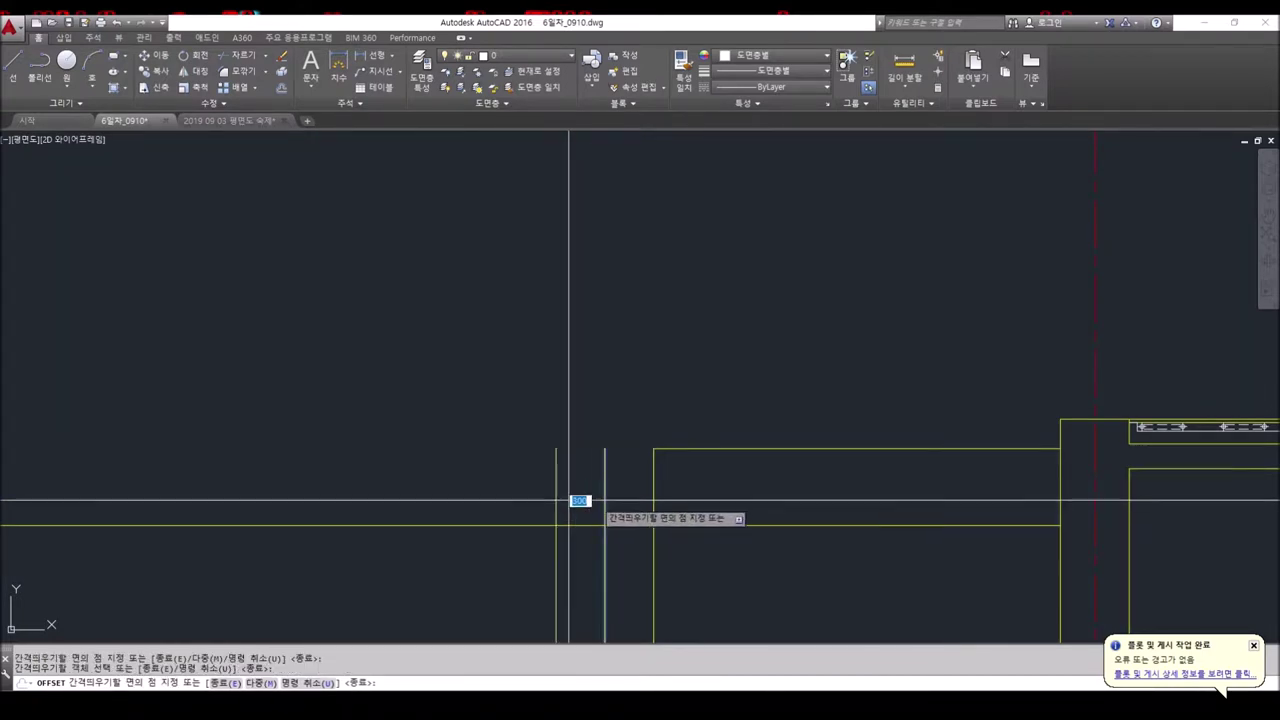
{"action": "key", "text": "Escape"}
Trim the ground line right of the terrace edge and the vertical line ends below ground.
{"action": "type", "text": "tr"}
{"action": "key", "text": "Return"}
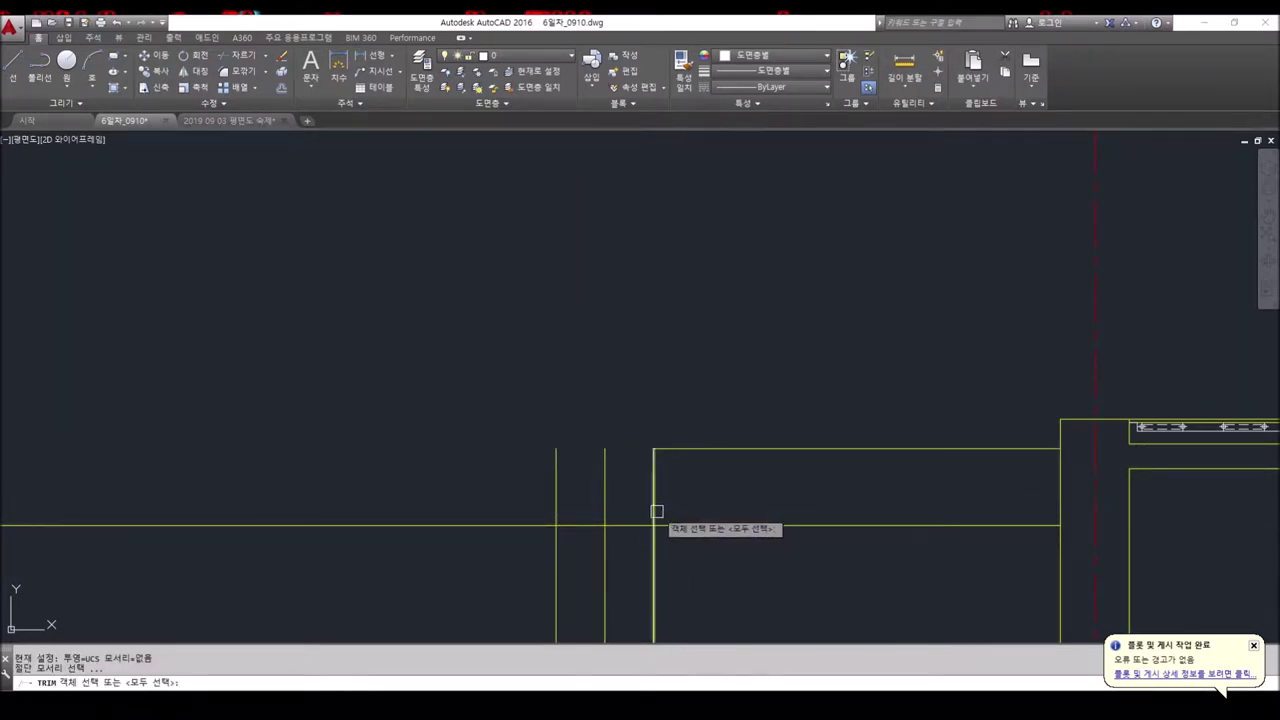
{"action": "left_click", "coordinate": [716, 515]}
{"action": "middle_click_drag", "start_coordinate": [666, 535], "coordinate": [677, 503]}
{"action": "key", "text": "Escape"}
{"action": "key", "text": "Escape"}
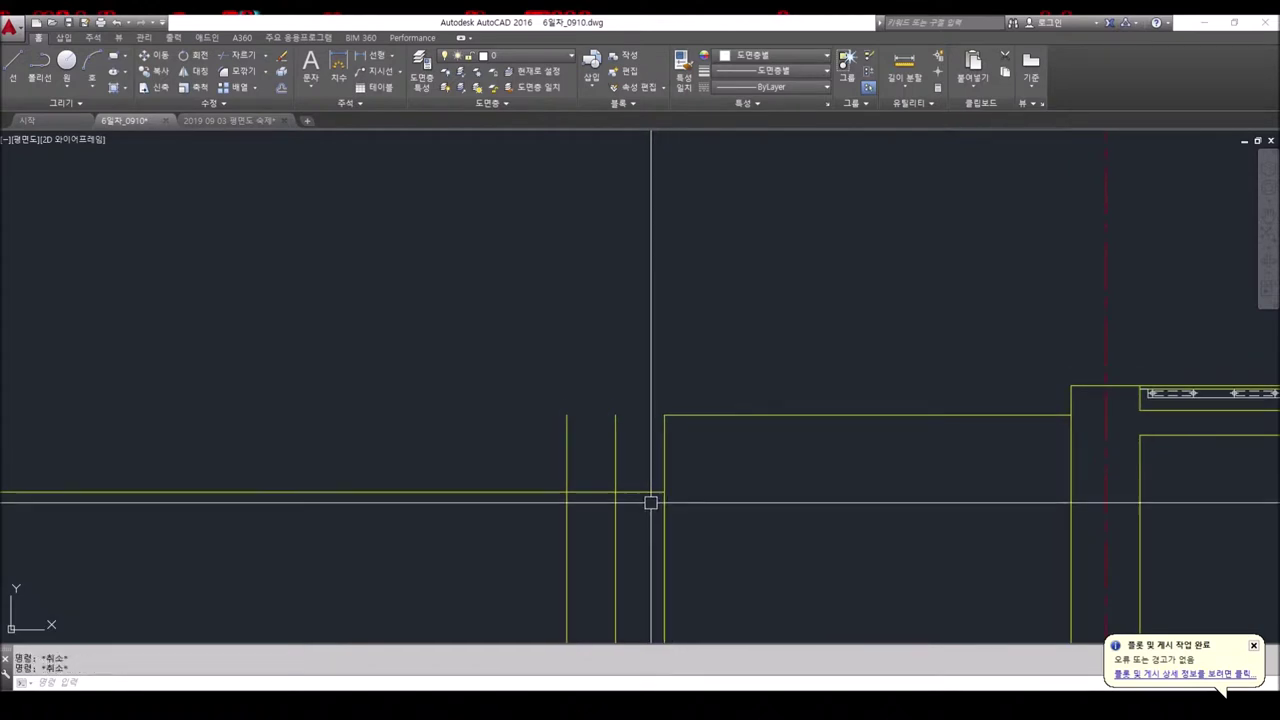
{"action": "type", "text": "tr"}
{"action": "key", "text": "Return"}
{"action": "key", "text": "Return"}
{"action": "left_click", "coordinate": [670, 534]}
{"action": "left_click", "coordinate": [560, 491]}
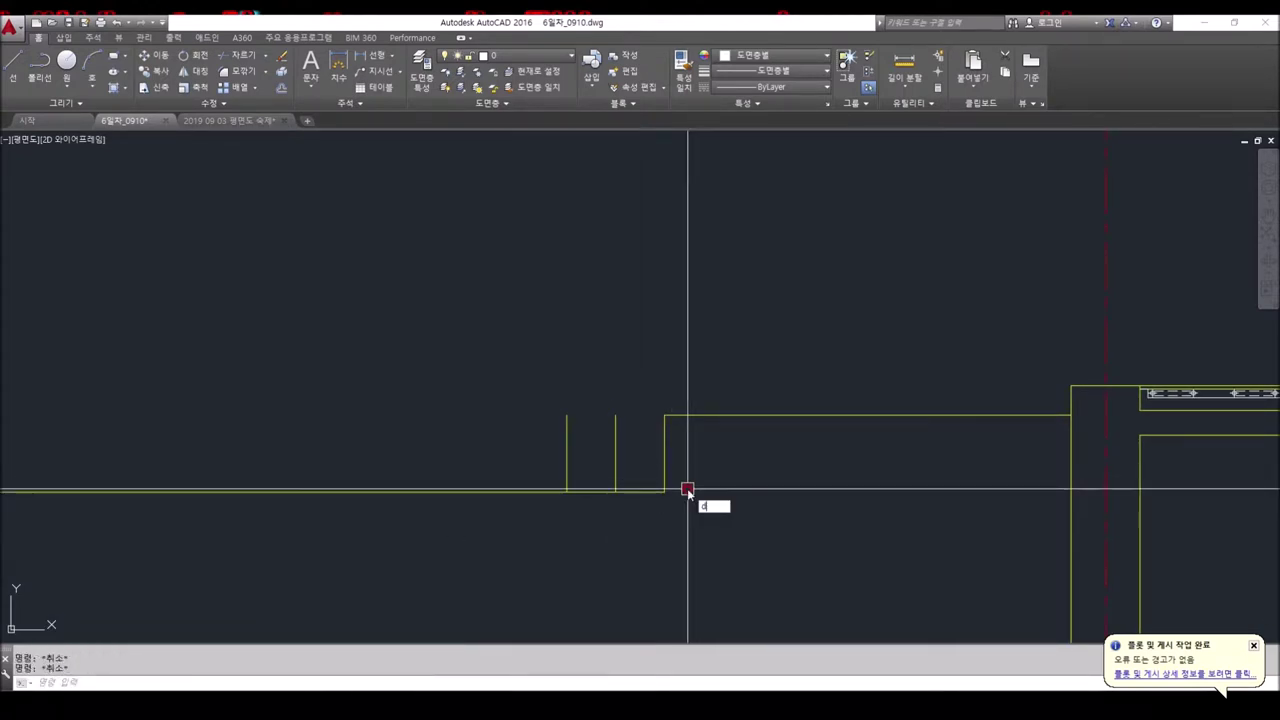
Divide the terrace edge into three equal parts and enable Node object snap.
{"action": "type", "text": "ivi"}
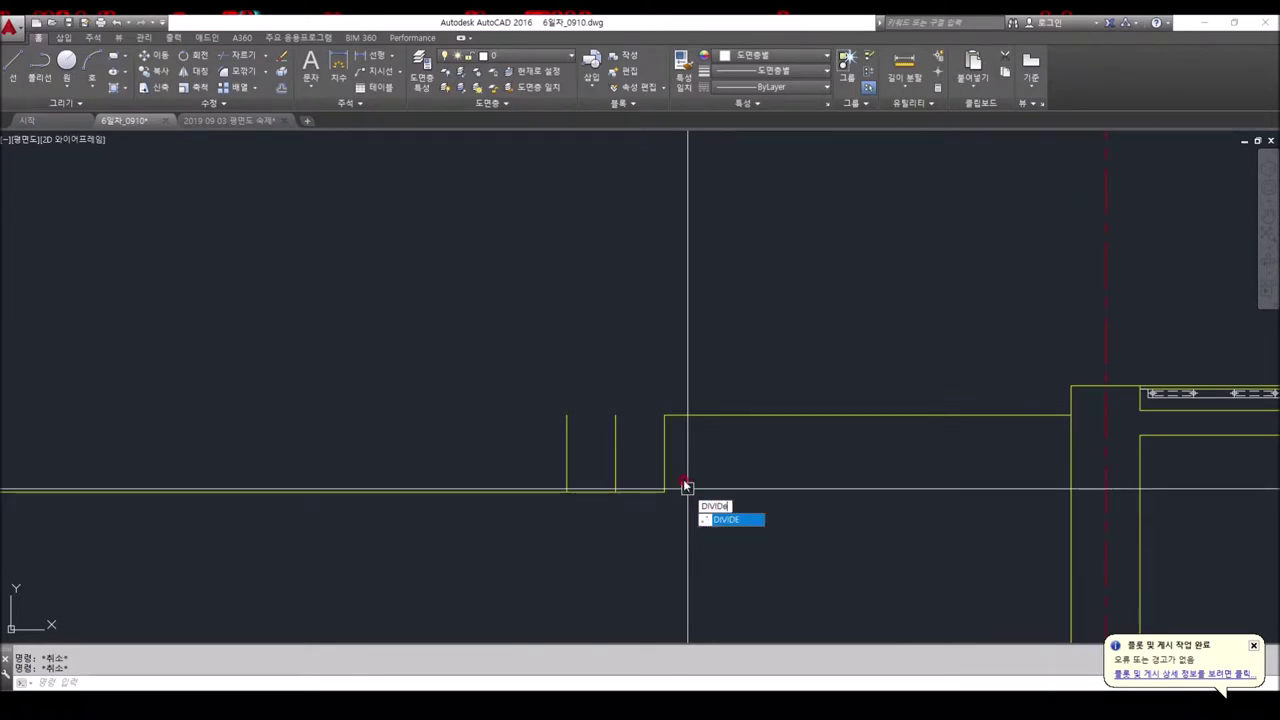
{"action": "left_click", "coordinate": [663, 464]}
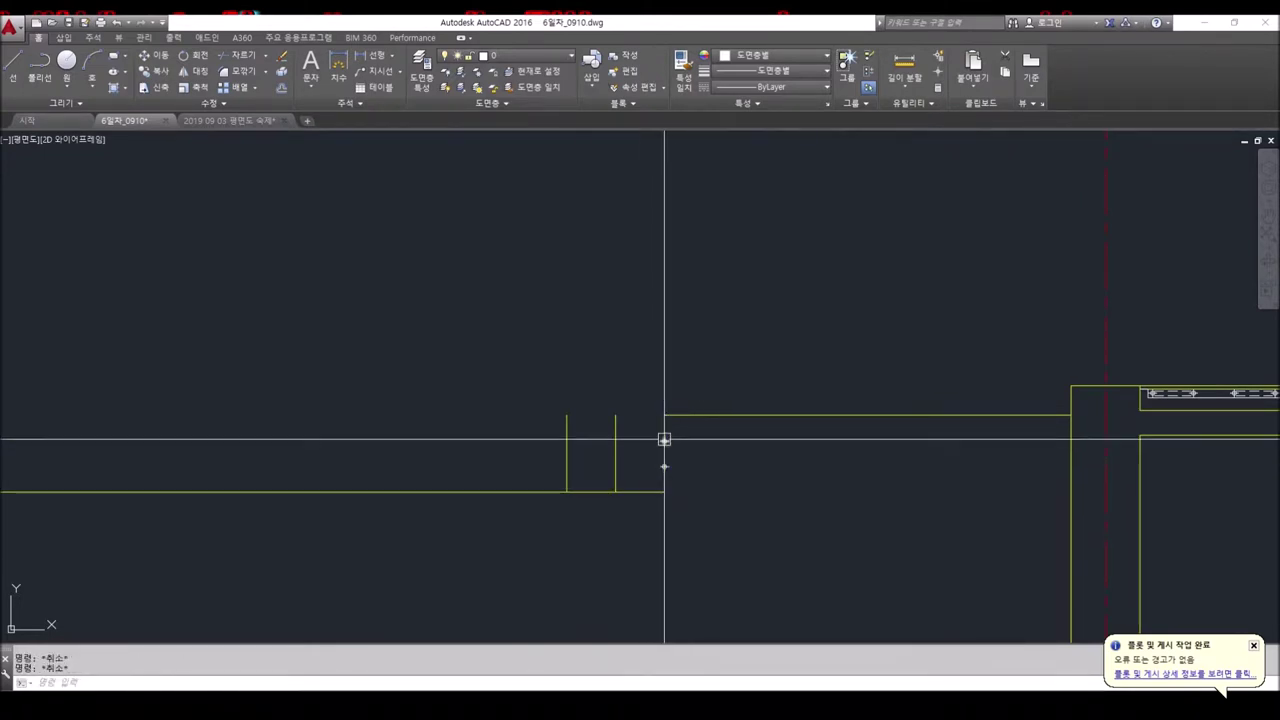
{"action": "type", "text": "l"}
{"action": "key", "text": "Return"}
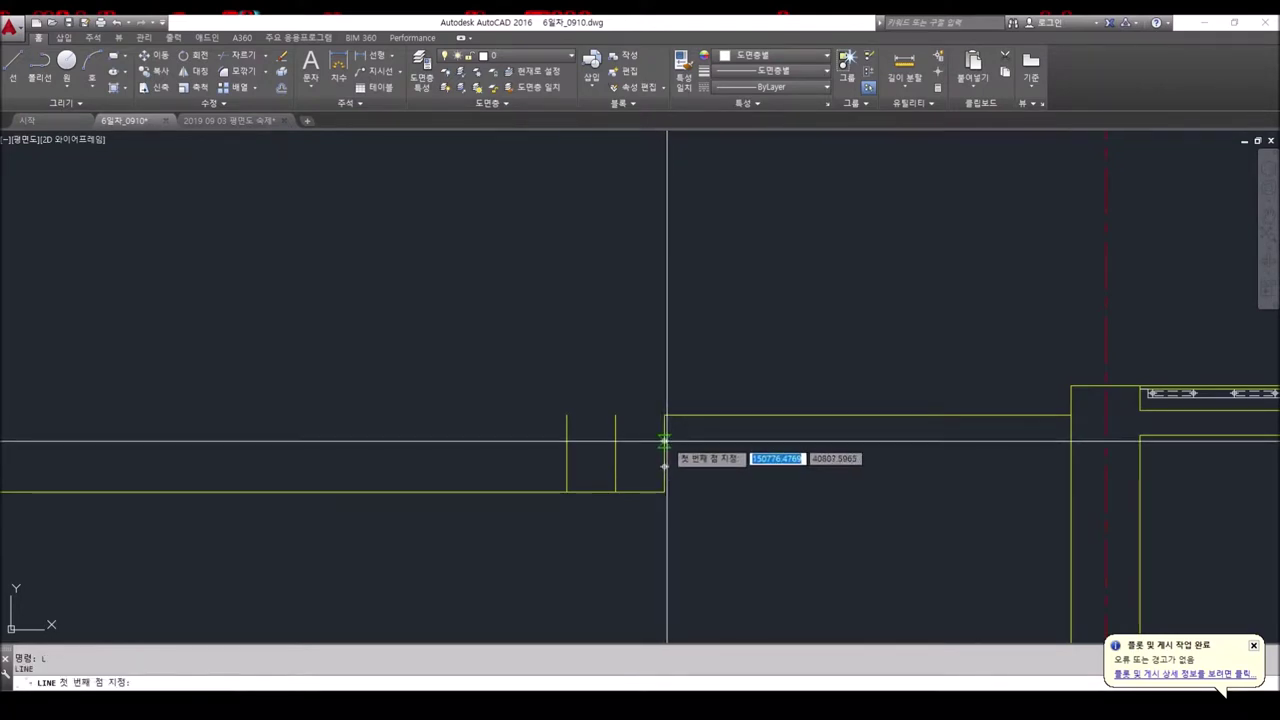
{"action": "right_click", "coordinate": [666, 441], "text": "shift"}
{"action": "left_click", "coordinate": [700, 428]}
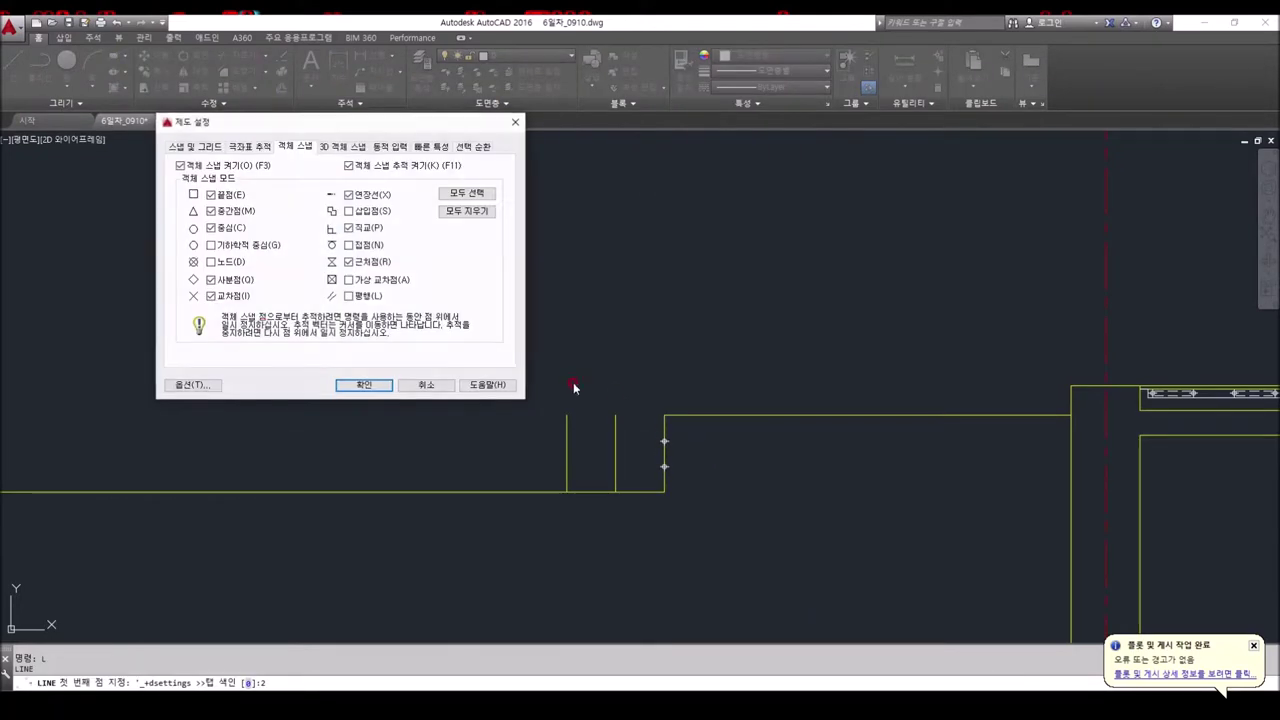
{"action": "left_click", "coordinate": [349, 379]}
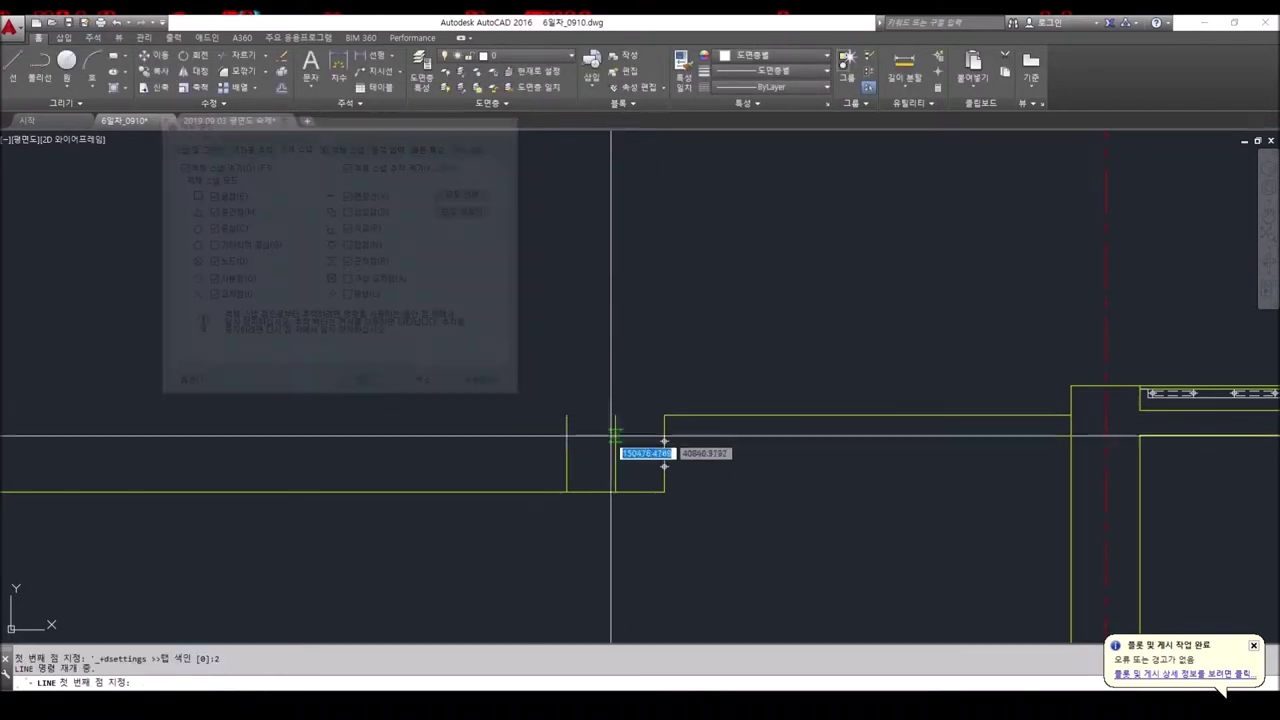
Draw horizontal lines leftward from the division nodes on the terrace edge.
{"action": "key", "text": "Return"}
{"action": "key", "text": "Return"}
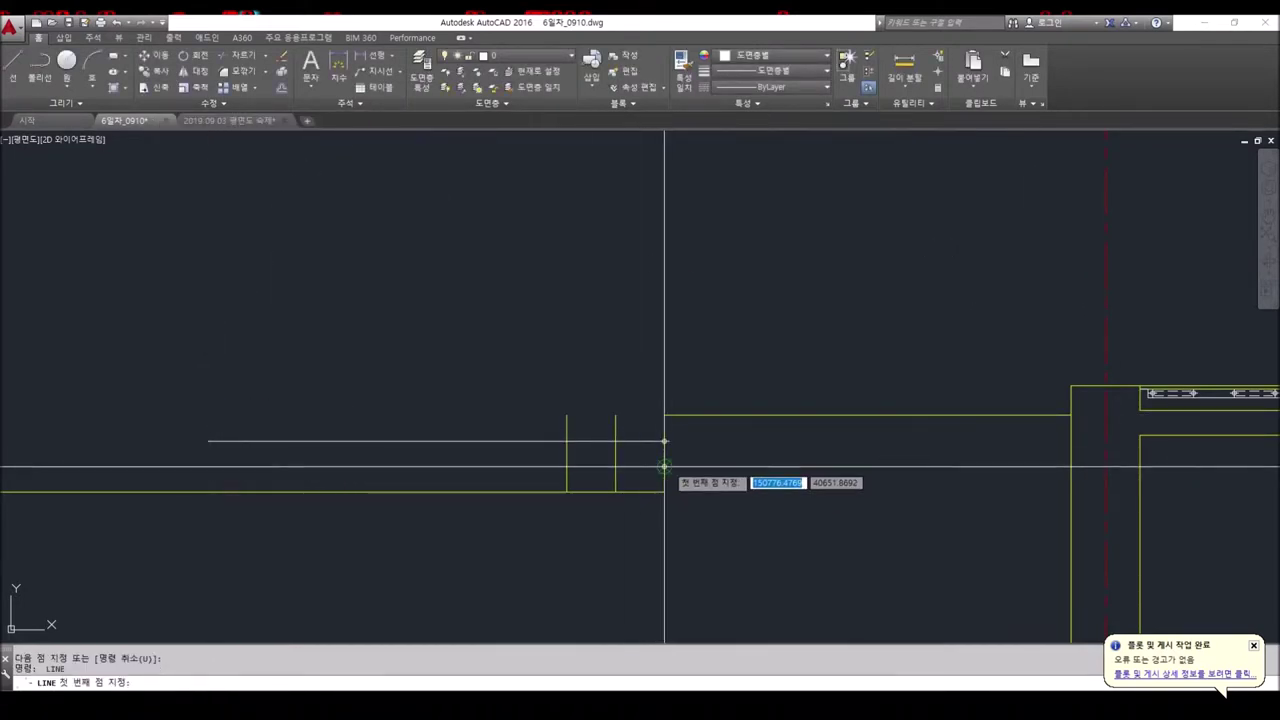
{"action": "left_click", "coordinate": [369, 466]}
{"action": "key", "text": "Escape"}
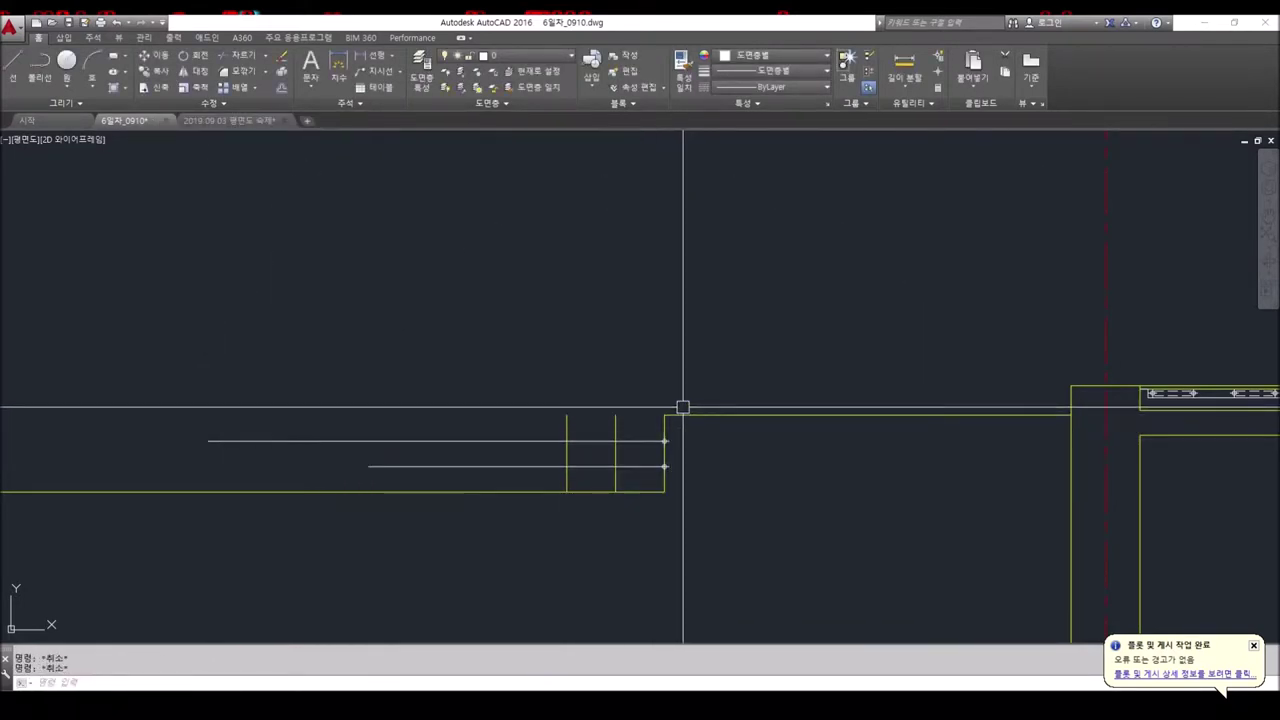
{"action": "key", "text": "Escape"}
{"action": "type", "text": "f"}
{"action": "key", "text": "Return"}
{"action": "scroll", "coordinate": [664, 441], "scroll_direction": "up", "scroll_amount": 2}
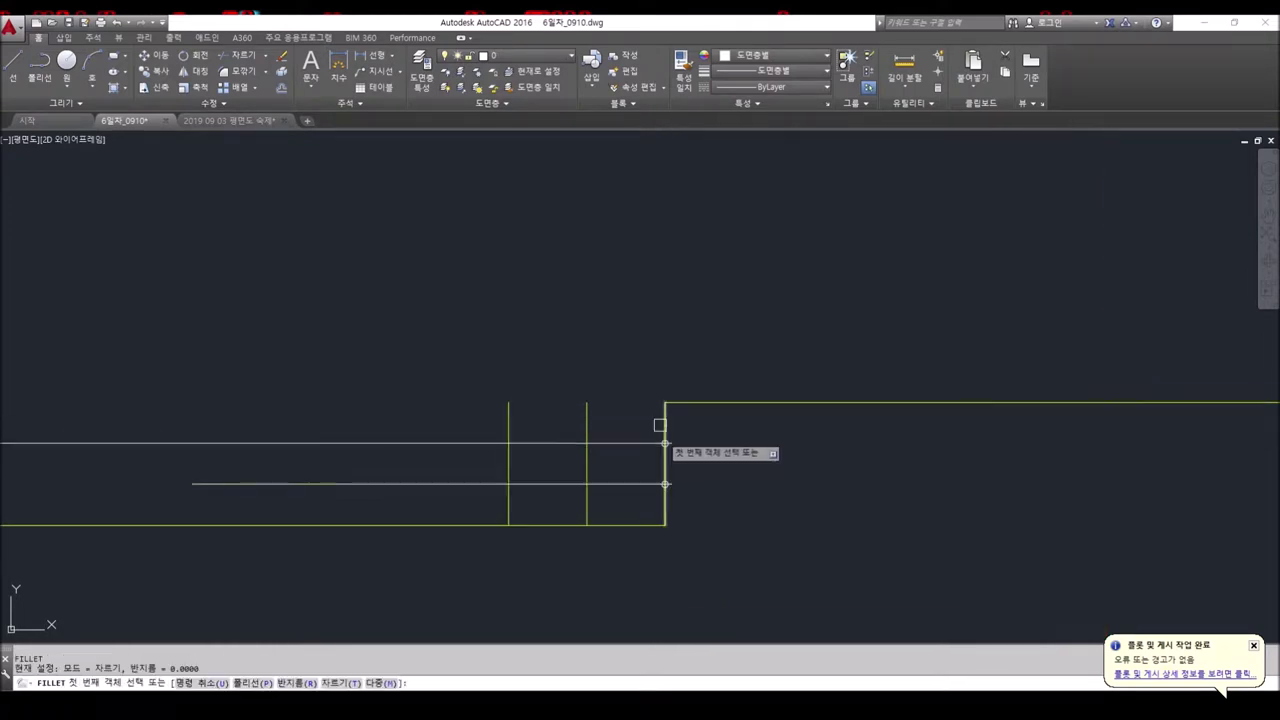
Fillet the upper and lower horizontal lines with the vertical lines to form two steps.
{"action": "left_click", "coordinate": [648, 443]}
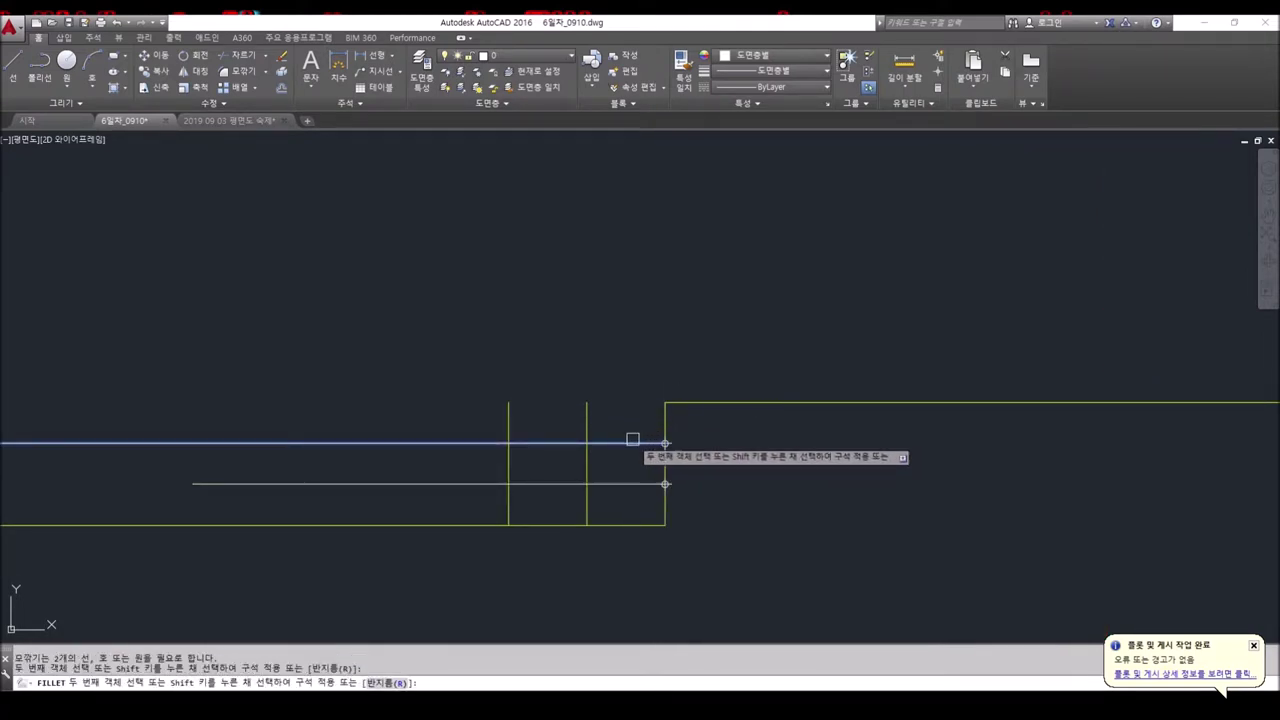
{"action": "key", "text": "Escape"}
{"action": "left_click", "coordinate": [586, 450]}
{"action": "key", "text": "Escape"}
{"action": "key", "text": "Return"}
{"action": "left_click", "coordinate": [596, 443]}
{"action": "left_click", "coordinate": [589, 457]}
{"action": "key", "text": "Return"}
{"action": "left_click", "coordinate": [555, 483]}
{"action": "left_click", "coordinate": [513, 507]}
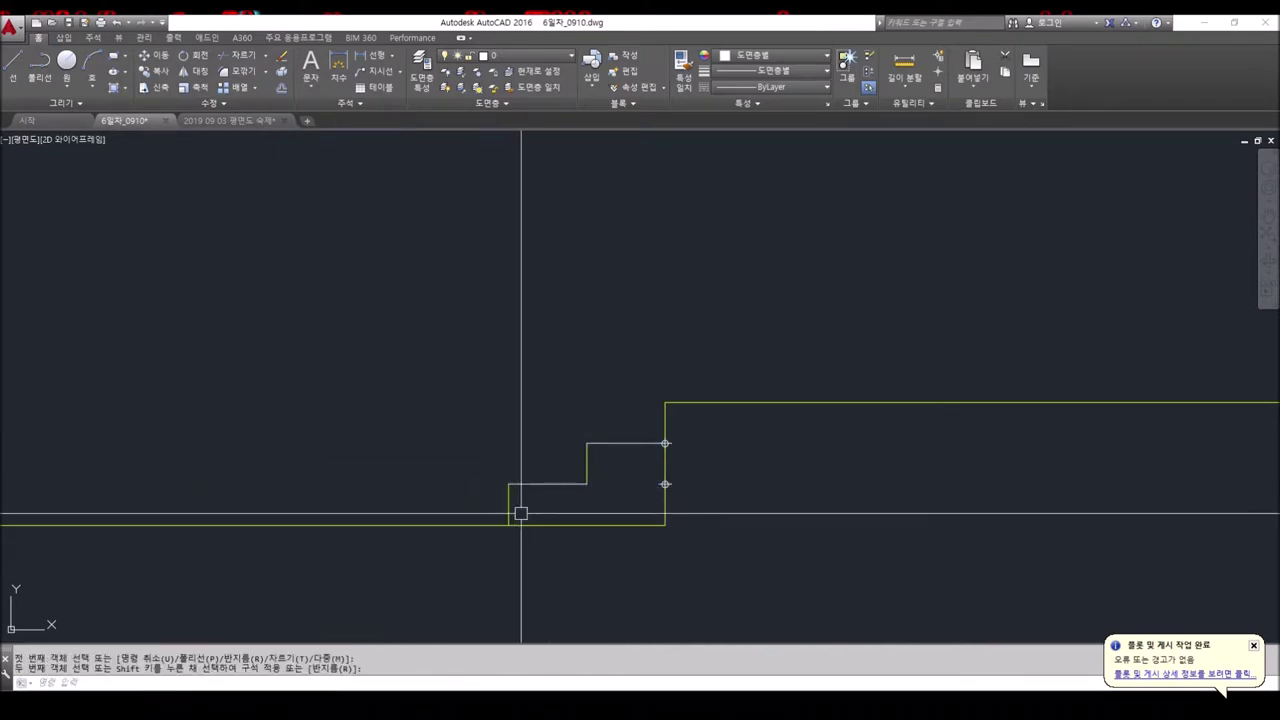
{"action": "left_click", "coordinate": [565, 525]}
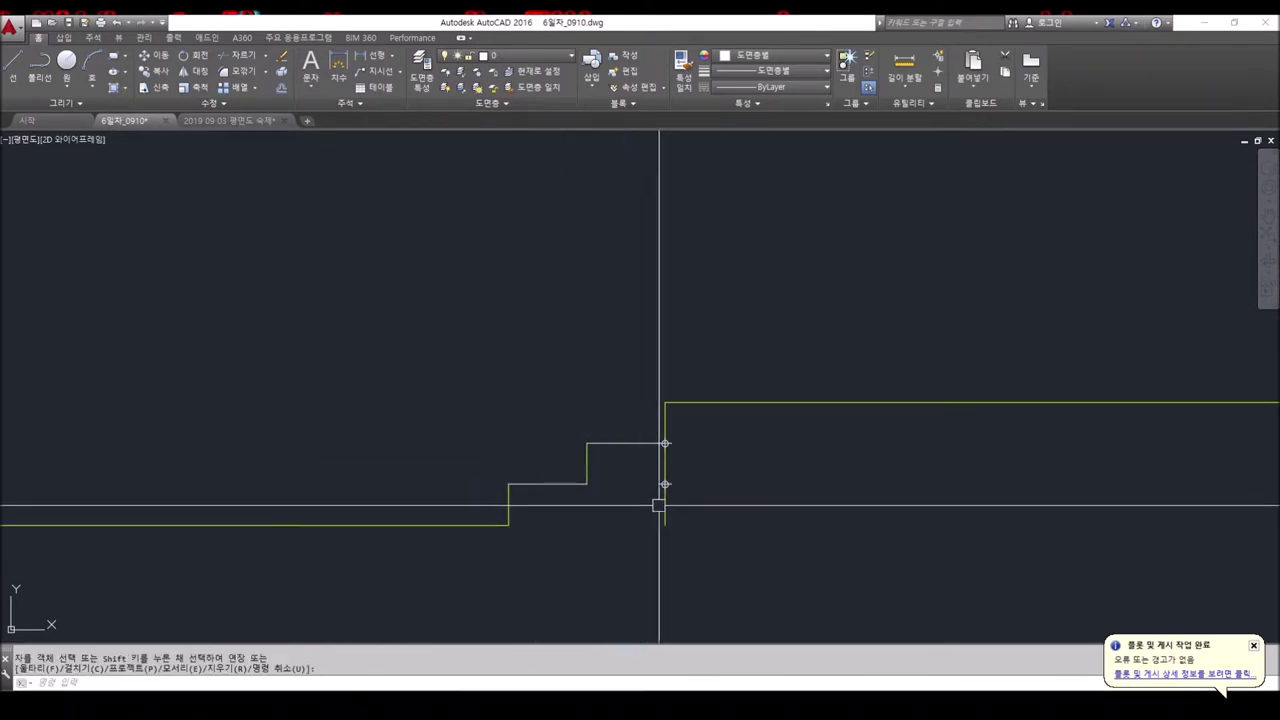
Erase the leftover lines and division markers around the steps.
{"action": "type", "text": "e"}
{"action": "key", "text": "Return"}
{"action": "left_click", "coordinate": [713, 541]}
{"action": "left_click", "coordinate": [665, 486]}
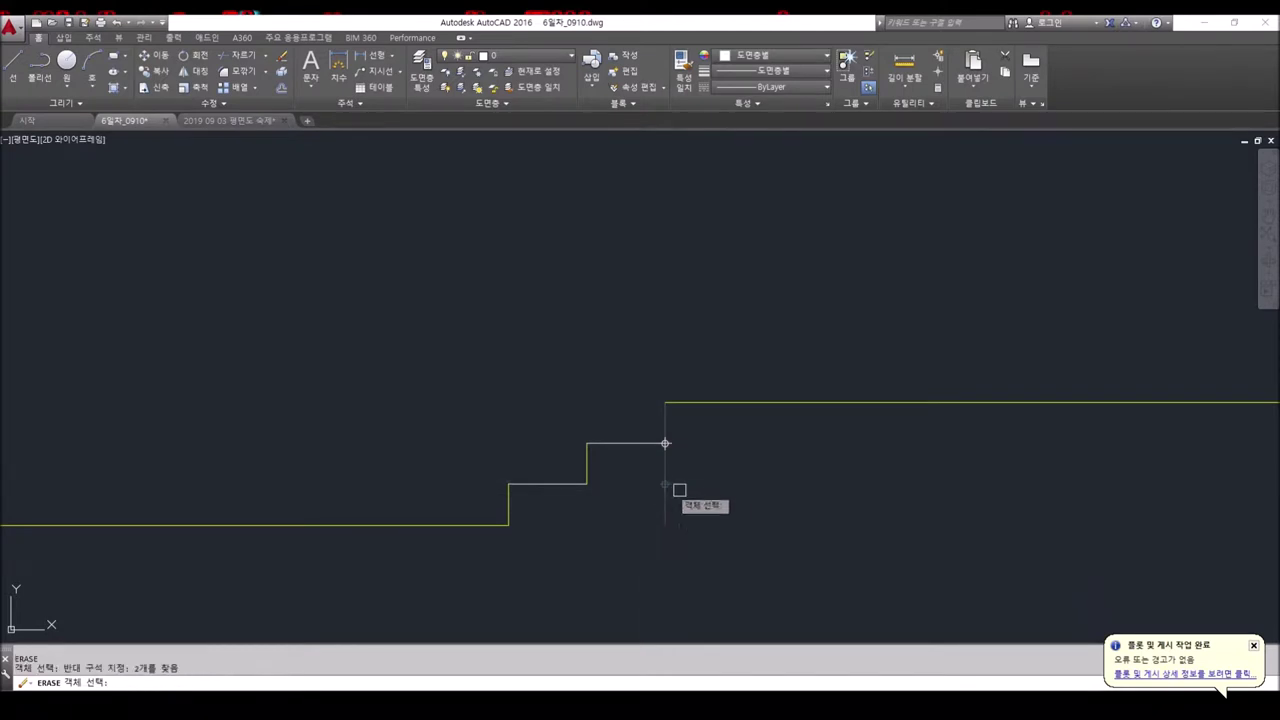
{"action": "left_click", "coordinate": [614, 420]}
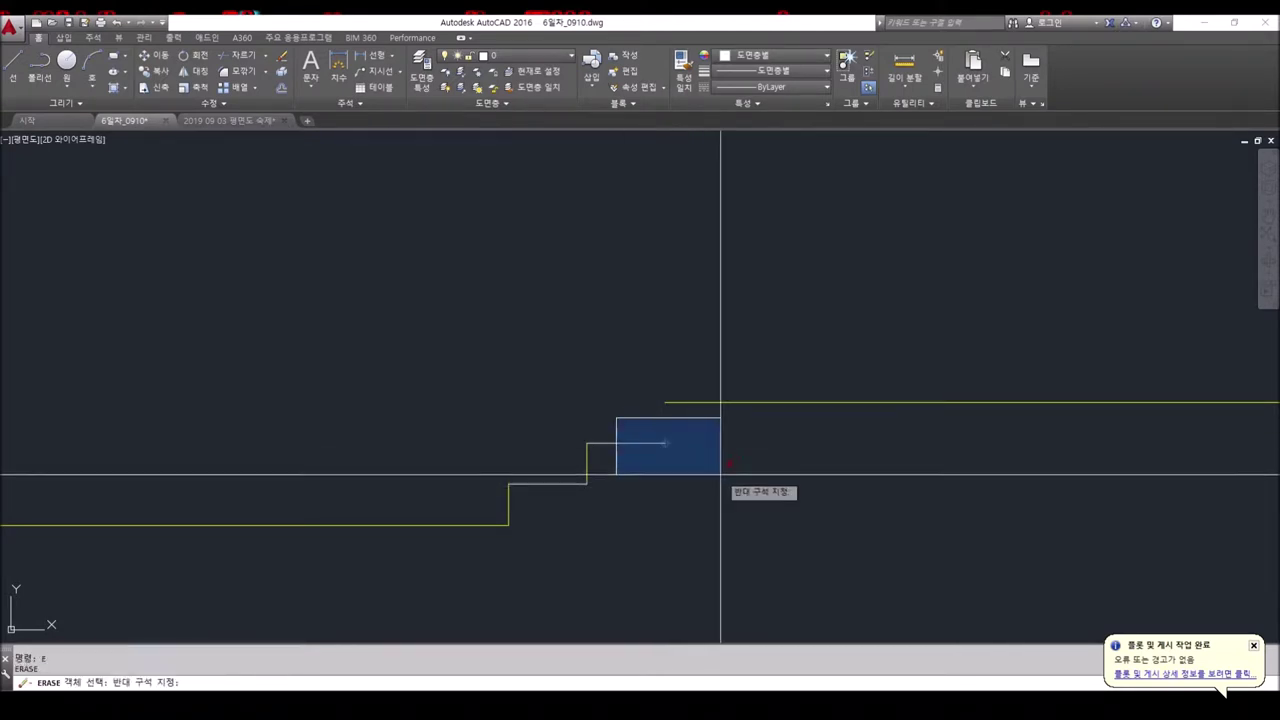
{"action": "key", "text": "Escape"}
{"action": "key", "text": "Escape"}
Draw the top riser up to terrace level and give the steps the yellow terrace line style.
{"action": "key", "text": "Return"}
{"action": "left_click", "coordinate": [665, 403]}
{"action": "left_click", "coordinate": [665, 442]}
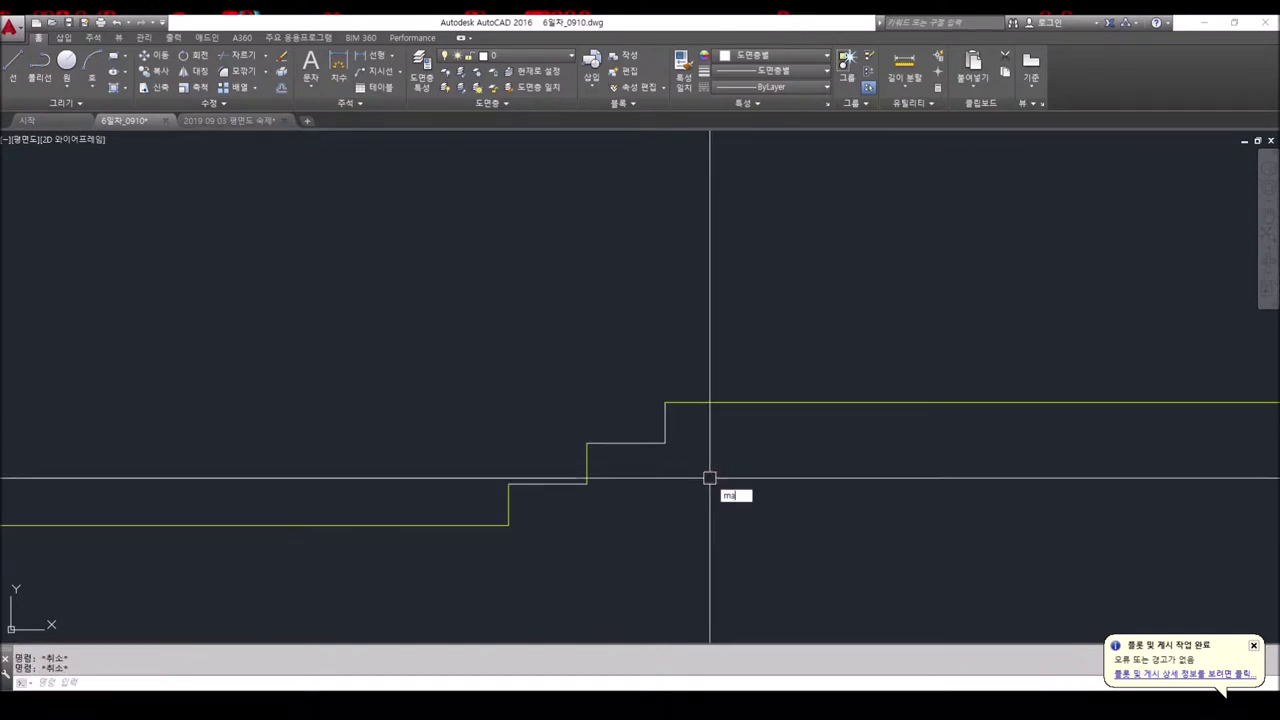
{"action": "key", "text": "Return"}
{"action": "left_click", "coordinate": [714, 403]}
{"action": "scroll", "coordinate": [660, 434], "scroll_direction": "down", "scroll_amount": 5}
{"action": "middle_click_drag", "start_coordinate": [631, 449], "coordinate": [624, 486]}
{"action": "key", "text": "Escape"}
{"action": "key", "text": "Escape"}
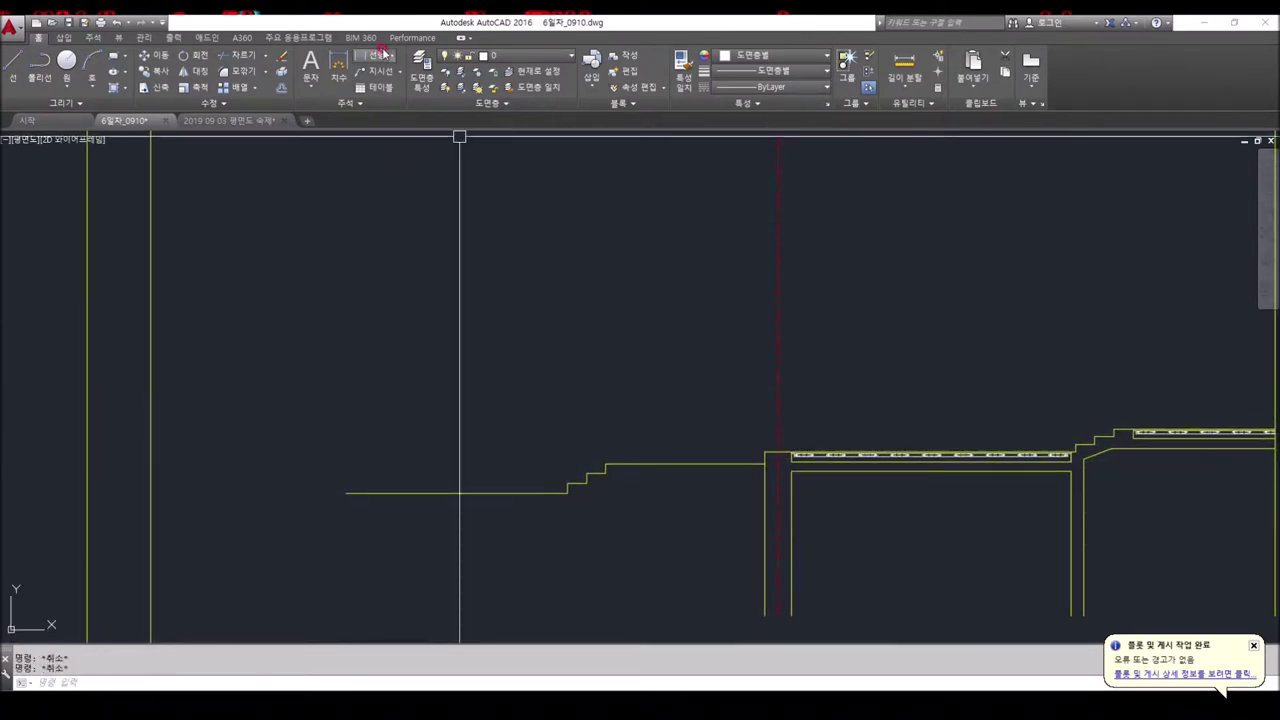
{"action": "left_click", "coordinate": [371, 56]}
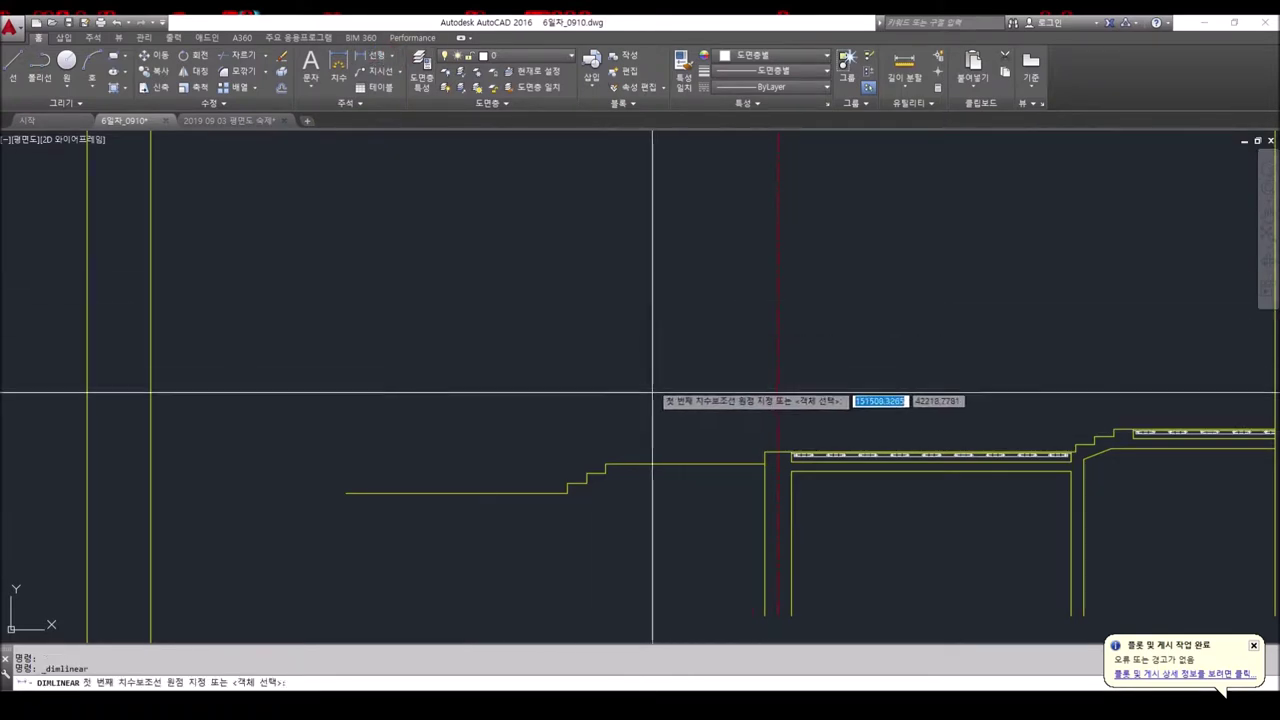
{"action": "left_click", "coordinate": [605, 463]}
{"action": "left_click", "coordinate": [765, 453]}
{"action": "left_click", "coordinate": [709, 453]}
{"action": "scroll", "coordinate": [712, 453], "scroll_direction": "up", "scroll_amount": 4}
{"action": "key", "text": "Escape"}
{"action": "key", "text": "Escape"}
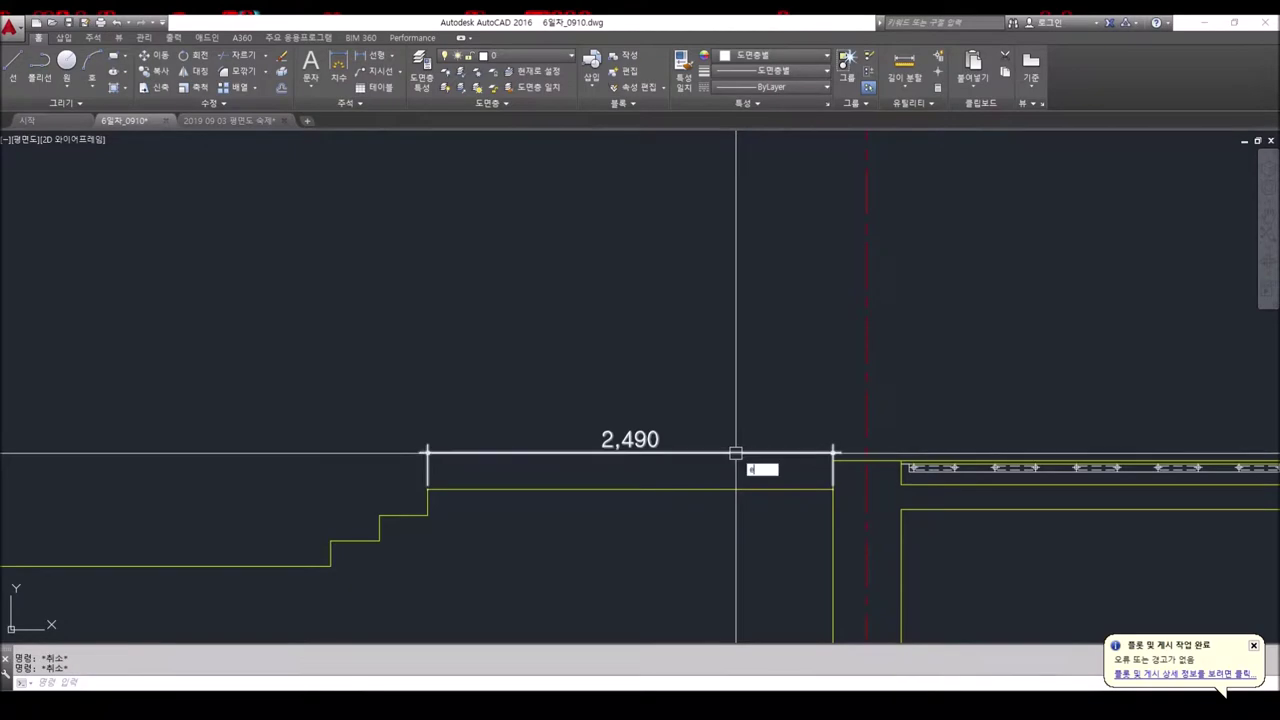
{"action": "left_click", "coordinate": [629, 440]}
{"action": "scroll", "coordinate": [608, 383], "scroll_direction": "down", "scroll_amount": 3}
{"action": "scroll", "coordinate": [575, 526], "scroll_direction": "down", "scroll_amount": 3}
{"action": "scroll", "coordinate": [575, 500], "scroll_direction": "up", "scroll_amount": 3}
{"action": "scroll", "coordinate": [555, 378], "scroll_direction": "up", "scroll_amount": 3}
{"action": "scroll", "coordinate": [570, 420], "scroll_direction": "up", "scroll_amount": 2}
{"action": "scroll", "coordinate": [600, 350], "scroll_direction": "down", "scroll_amount": 4}
{"action": "mouse_move", "coordinate": [643, 478]}
{"action": "middle_mouse_down"}
{"action": "mouse_move", "coordinate": [600, 349]}
{"action": "mouse_move", "coordinate": [620, 275]}
{"action": "middle_mouse_up"}
{"action": "scroll", "coordinate": [619, 275], "scroll_direction": "down", "scroll_amount": 3}
{"action": "scroll", "coordinate": [594, 394], "scroll_direction": "up", "scroll_amount": 2}
{"action": "key", "text": "Escape"}
{"action": "key", "text": "Escape"}
{"action": "scroll", "coordinate": [590, 450], "scroll_direction": "up", "scroll_amount": 3}
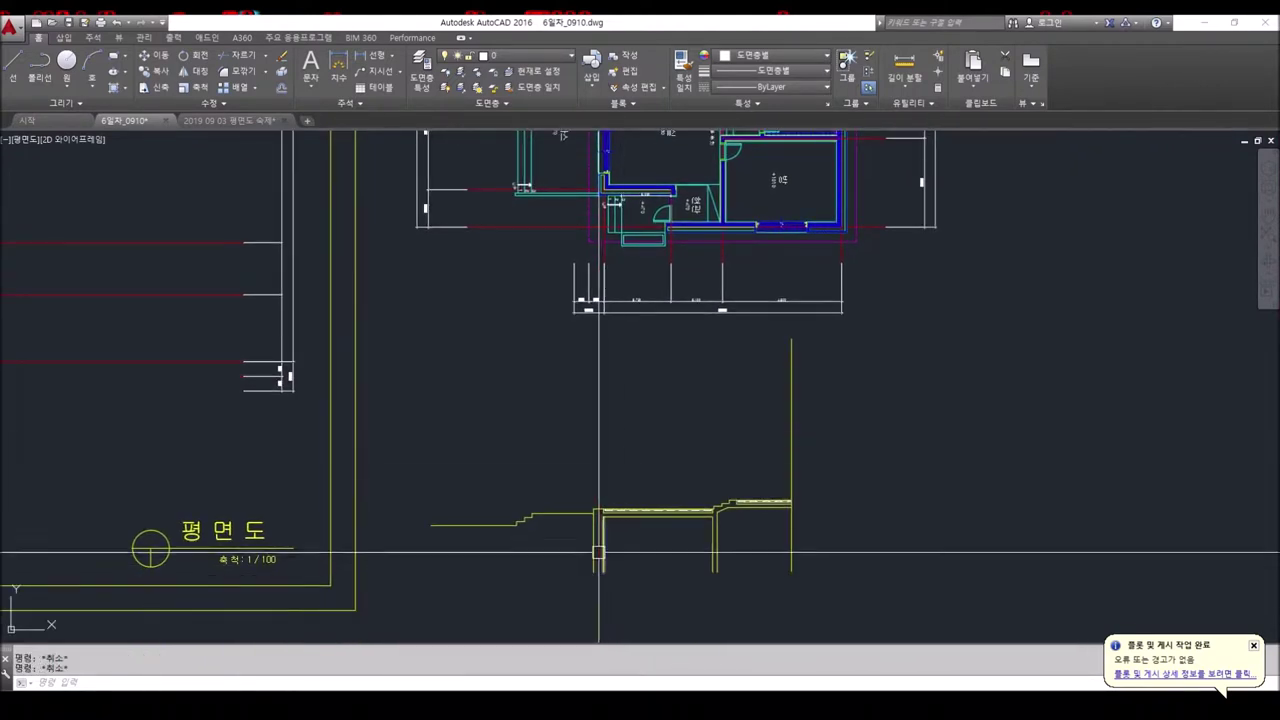
Draw a vertical guide line from the wall corner up above the terrace.
{"action": "scroll", "coordinate": [597, 514], "scroll_direction": "up", "scroll_amount": 3}
{"action": "type", "text": "l"}
{"action": "key", "text": "Return"}
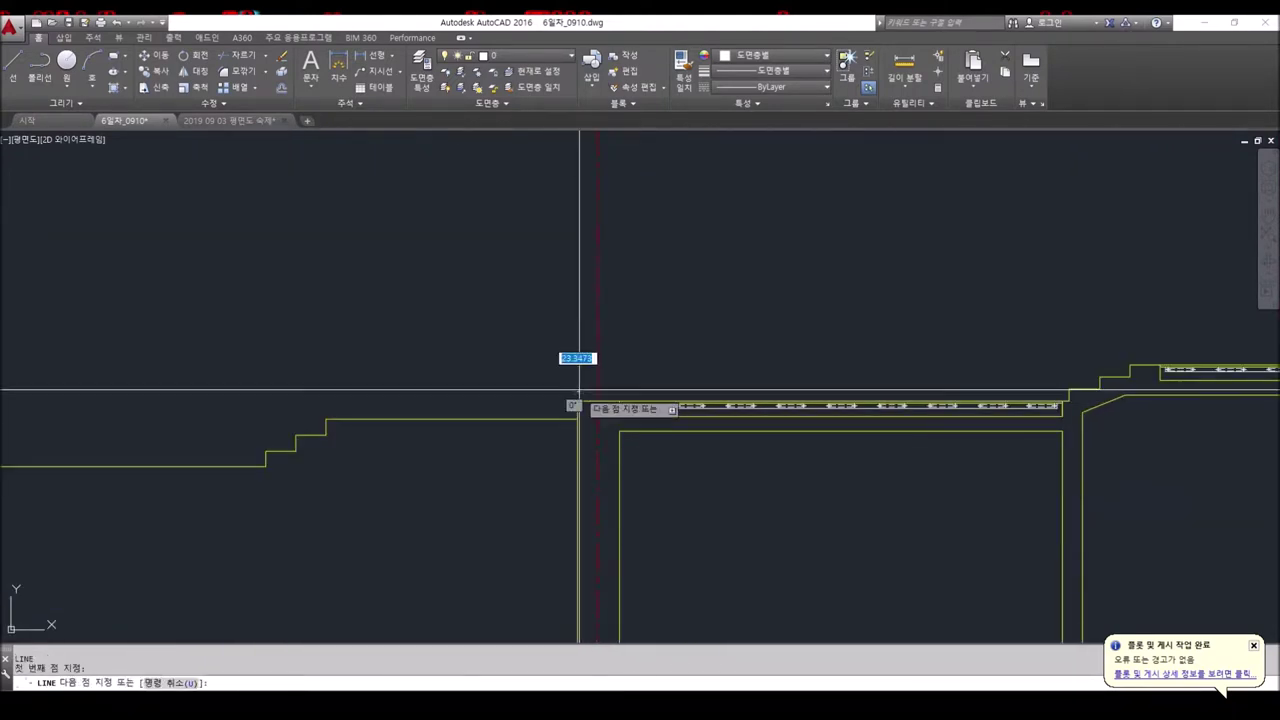
{"action": "left_click", "coordinate": [577, 401]}
{"action": "left_click", "coordinate": [561, 291]}
{"action": "key", "text": "Escape"}
{"action": "key", "text": "Escape"}
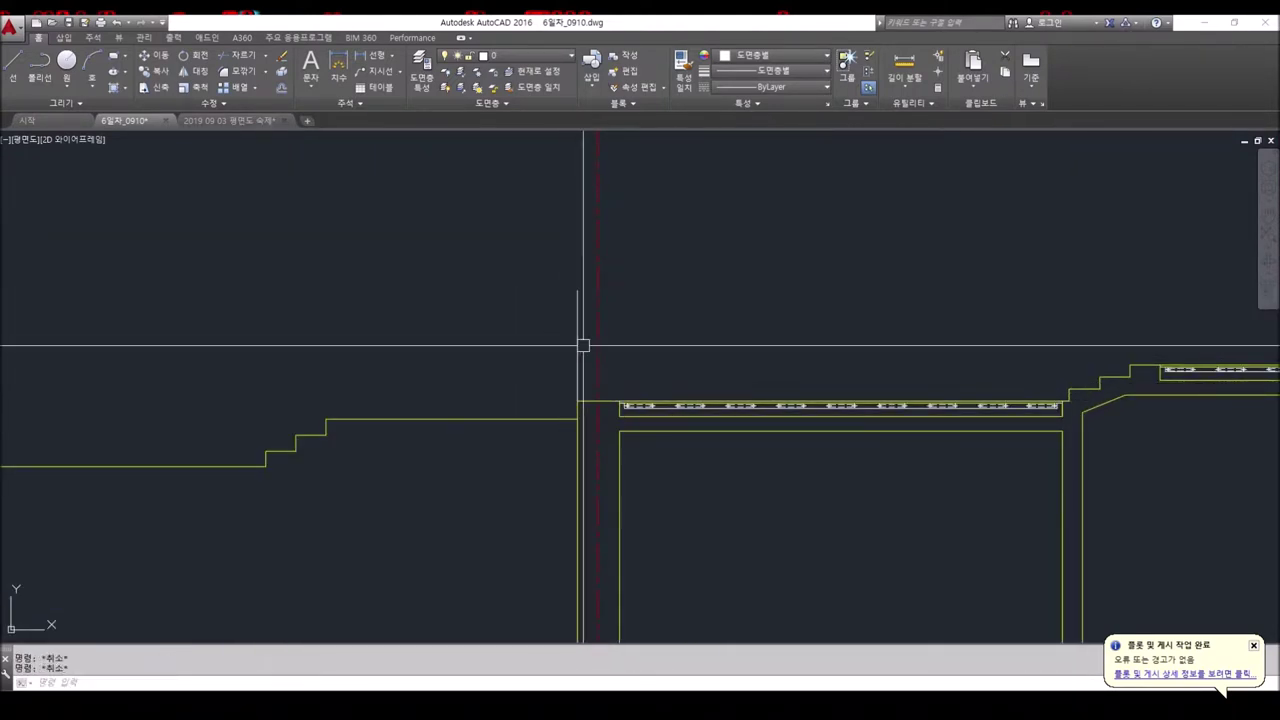
{"action": "type", "text": "2700"}
{"action": "key", "text": "Return"}
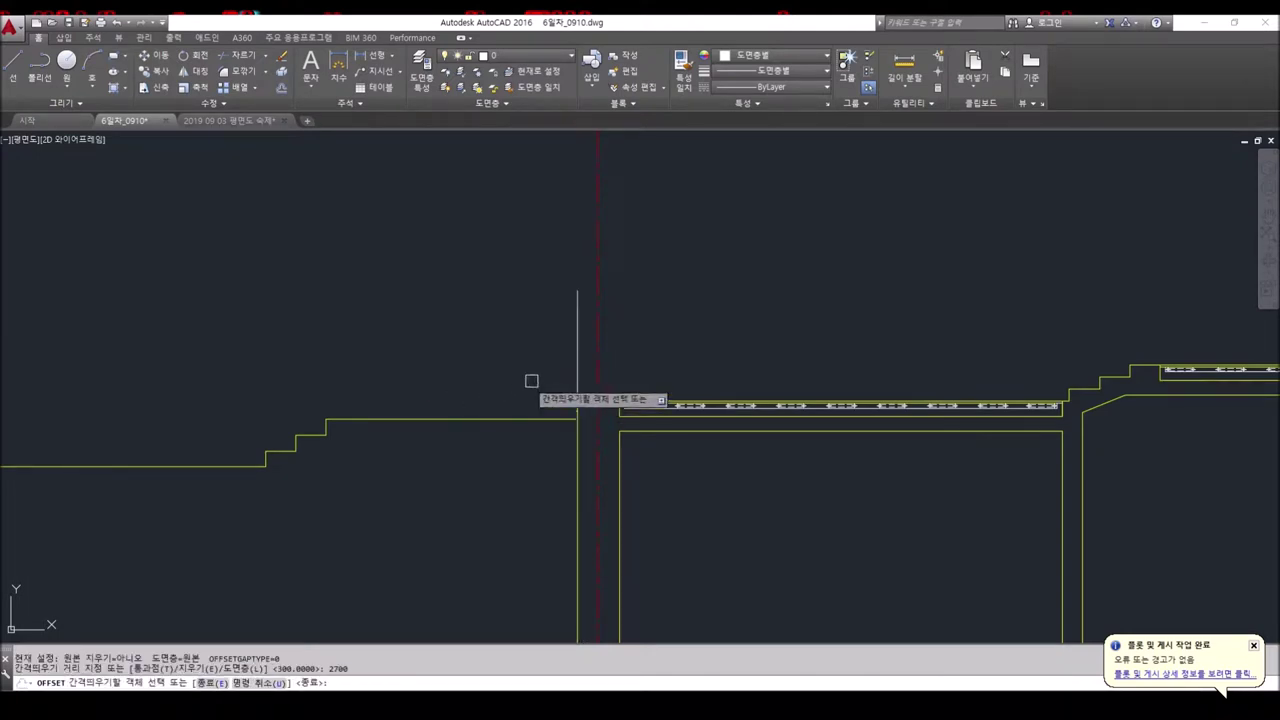
{"action": "scroll", "coordinate": [300, 450], "scroll_direction": "up", "scroll_amount": 4}
{"action": "key", "text": "Escape"}
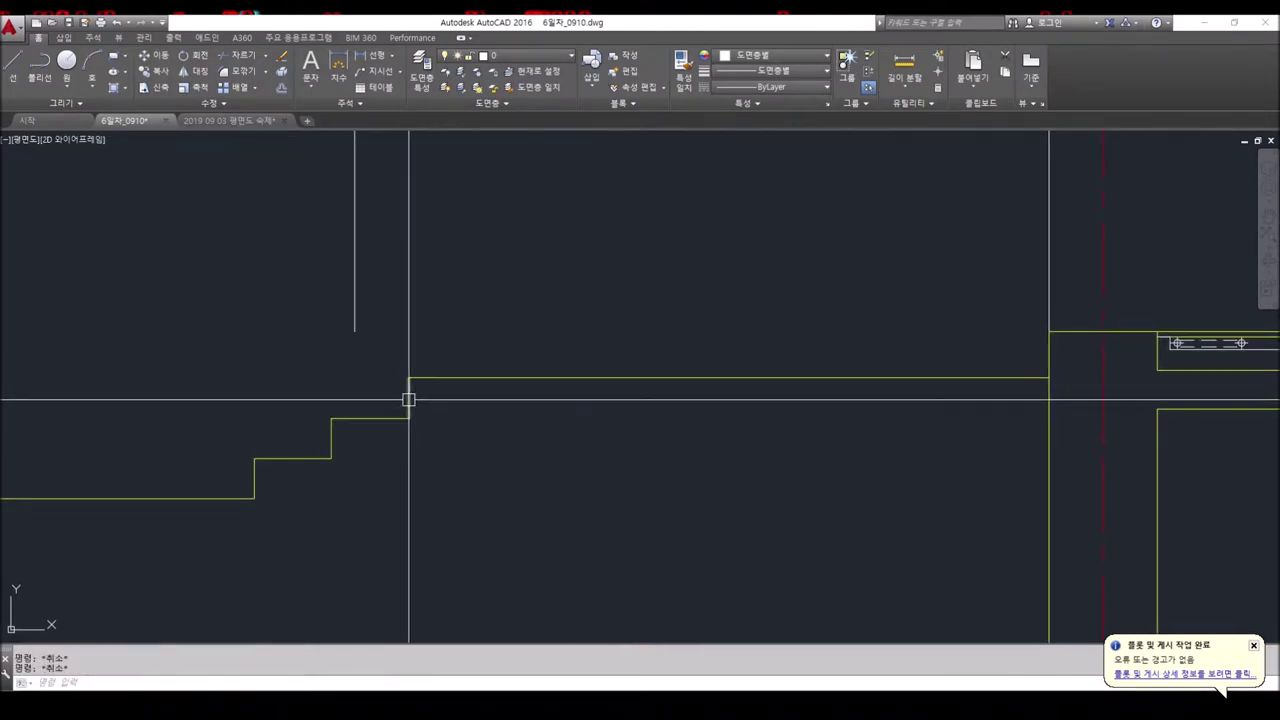
Grip-extend the guide line down below the stairs.
{"action": "left_click", "coordinate": [354, 300]}
{"action": "left_click", "coordinate": [377, 333]}
{"action": "left_click", "coordinate": [354, 332]}
{"action": "left_click", "coordinate": [354, 533]}
{"action": "key", "text": "Escape"}
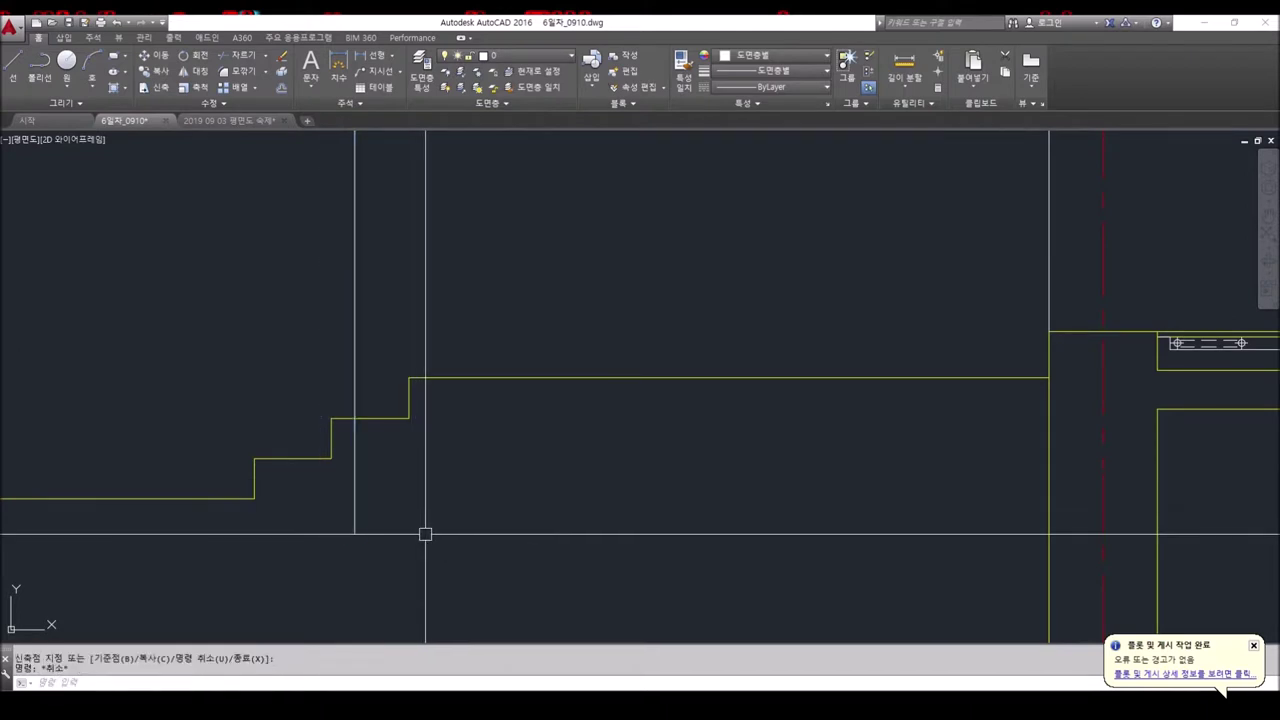
Stretch the stairs 190 to the left and erase the guide line.
{"action": "left_click", "coordinate": [520, 626]}
{"action": "left_click", "coordinate": [206, 409]}
{"action": "key", "text": "Return"}
{"action": "left_click", "coordinate": [409, 378]}
{"action": "type", "text": "190"}
{"action": "key", "text": "Return"}
{"action": "key", "text": "Escape"}
{"action": "key", "text": "Escape"}
{"action": "left_click", "coordinate": [320, 315]}
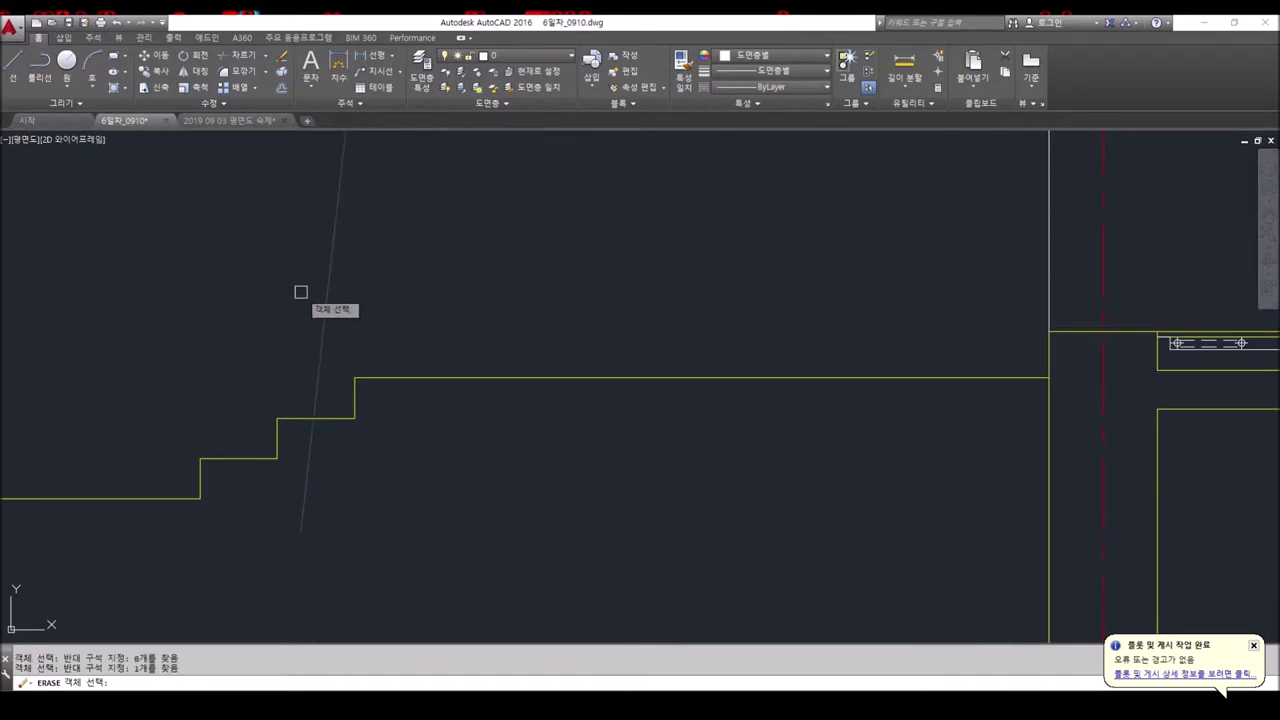
{"action": "key", "text": "Return"}
{"action": "left_click", "coordinate": [388, 58]}
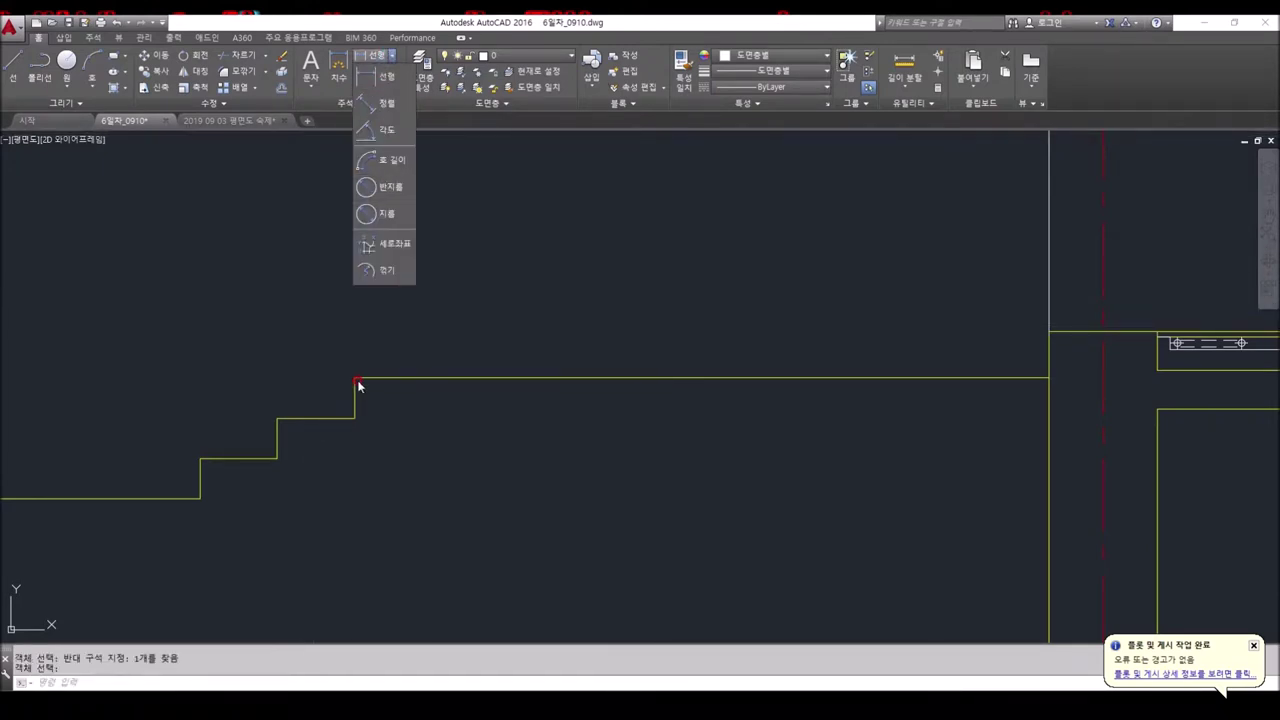
Add a 2,700 linear dimension across the upper terrace.
{"action": "left_click", "coordinate": [370, 60]}
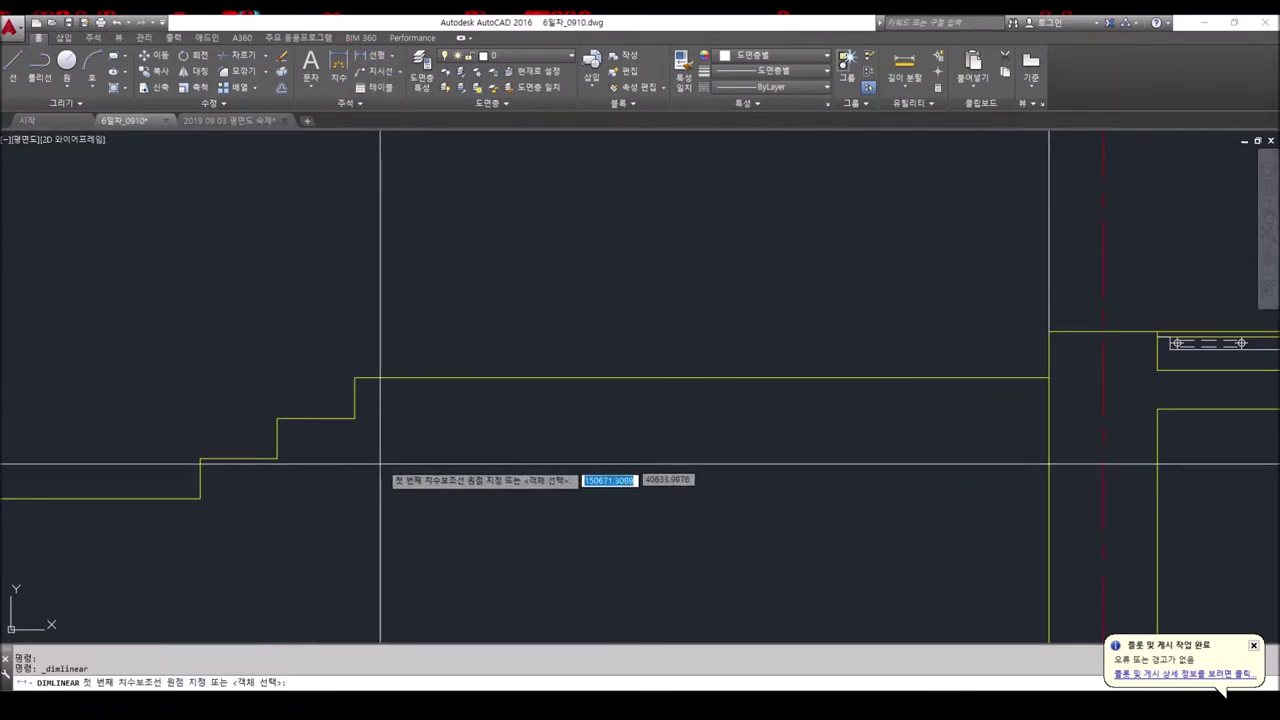
{"action": "left_click", "coordinate": [354, 378]}
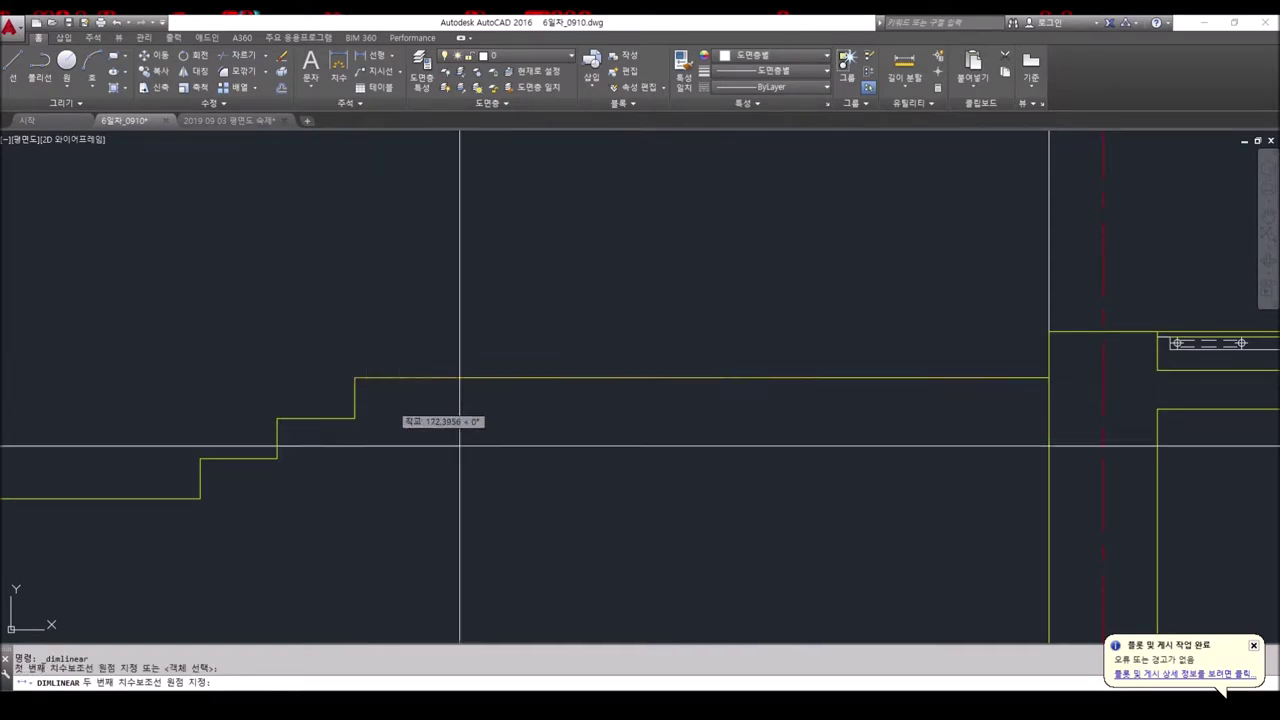
{"action": "left_click", "coordinate": [1048, 378]}
{"action": "left_click", "coordinate": [718, 280]}
{"action": "scroll", "coordinate": [711, 300], "scroll_direction": "down", "scroll_amount": 5}
{"action": "key", "text": "Escape"}
{"action": "key", "text": "Escape"}
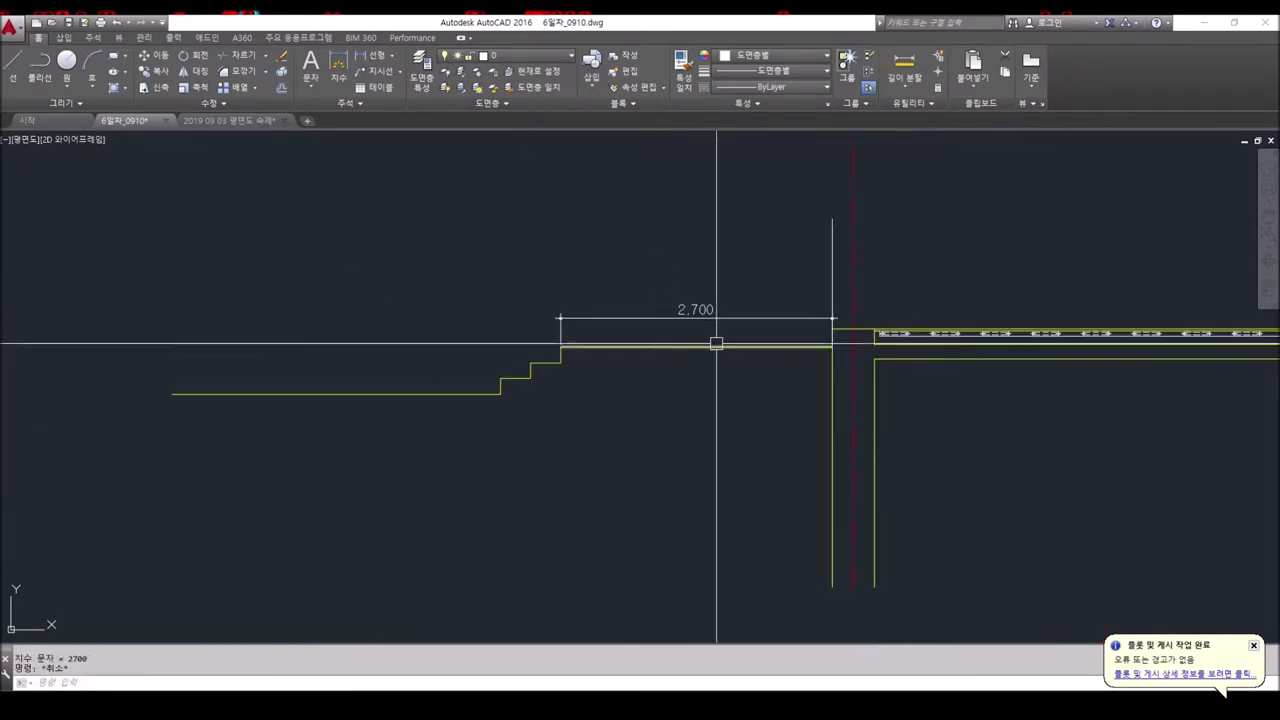
{"action": "middle_click_drag", "start_coordinate": [794, 364], "coordinate": [524, 388]}
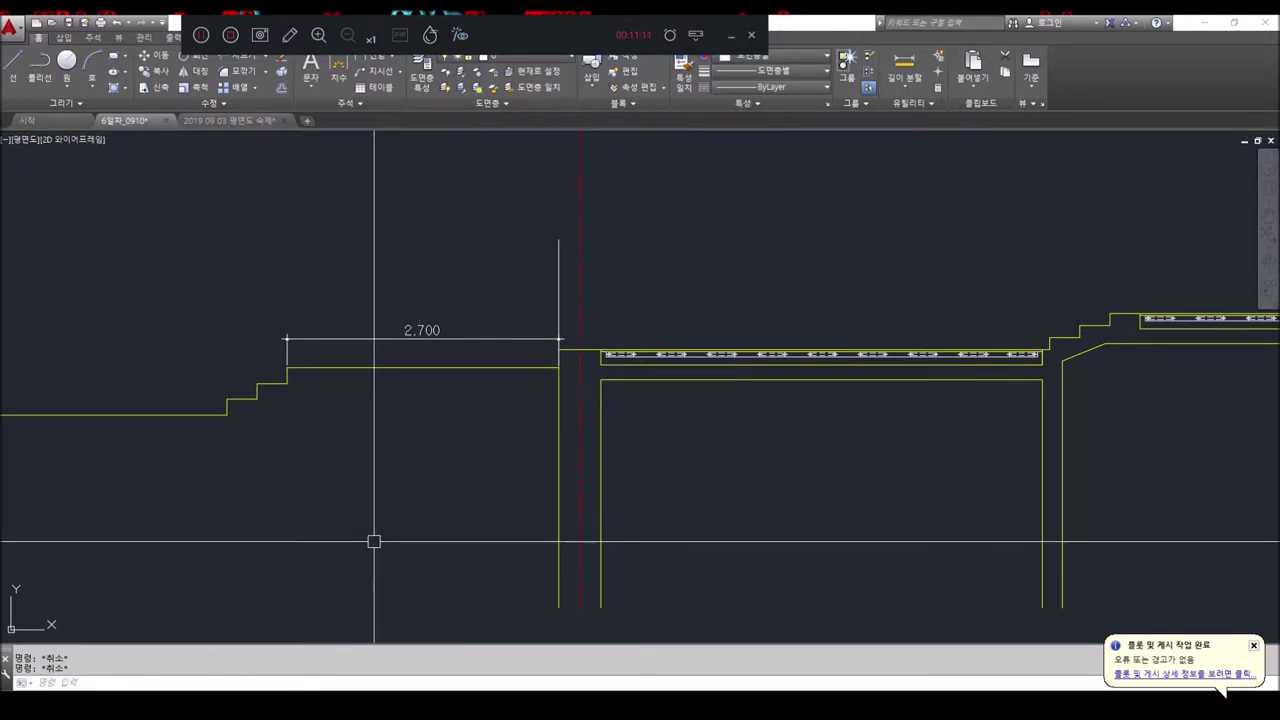
Offset the lower floor line 900 downward as a foundation line.
{"action": "key", "text": "Return"}
{"action": "type", "text": "8"}
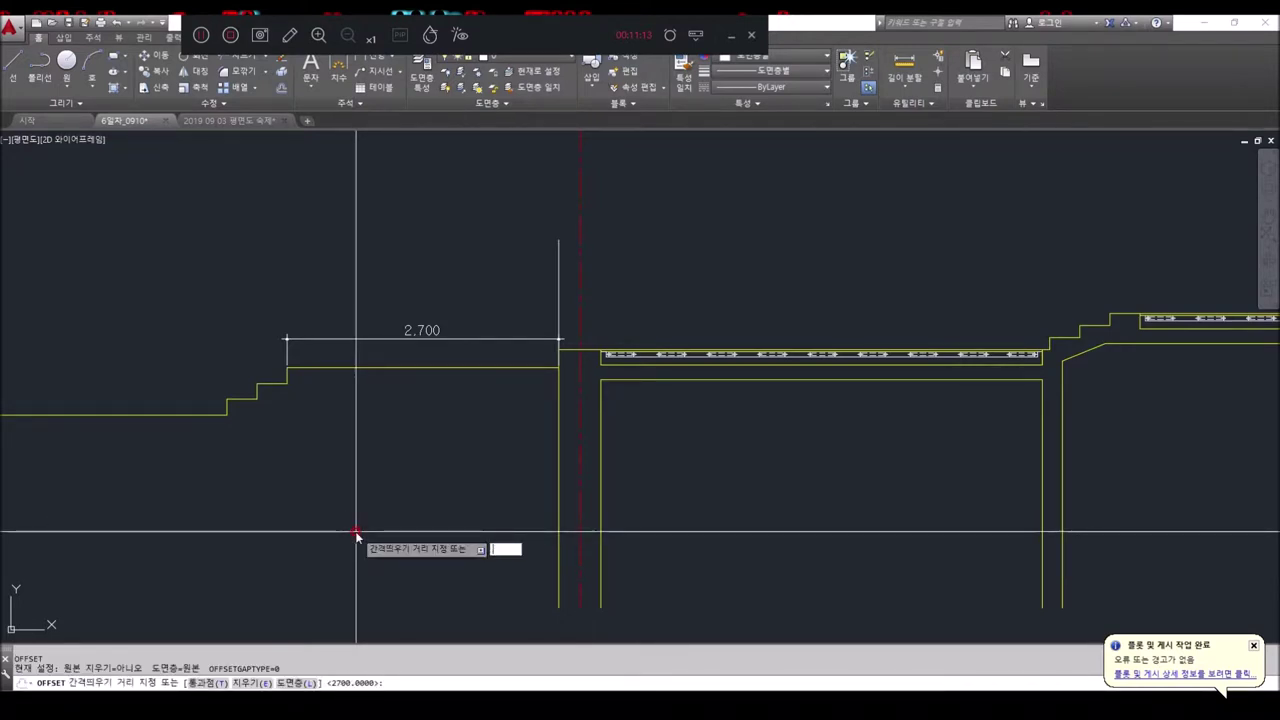
{"action": "type", "text": "900"}
{"action": "key", "text": "Return"}
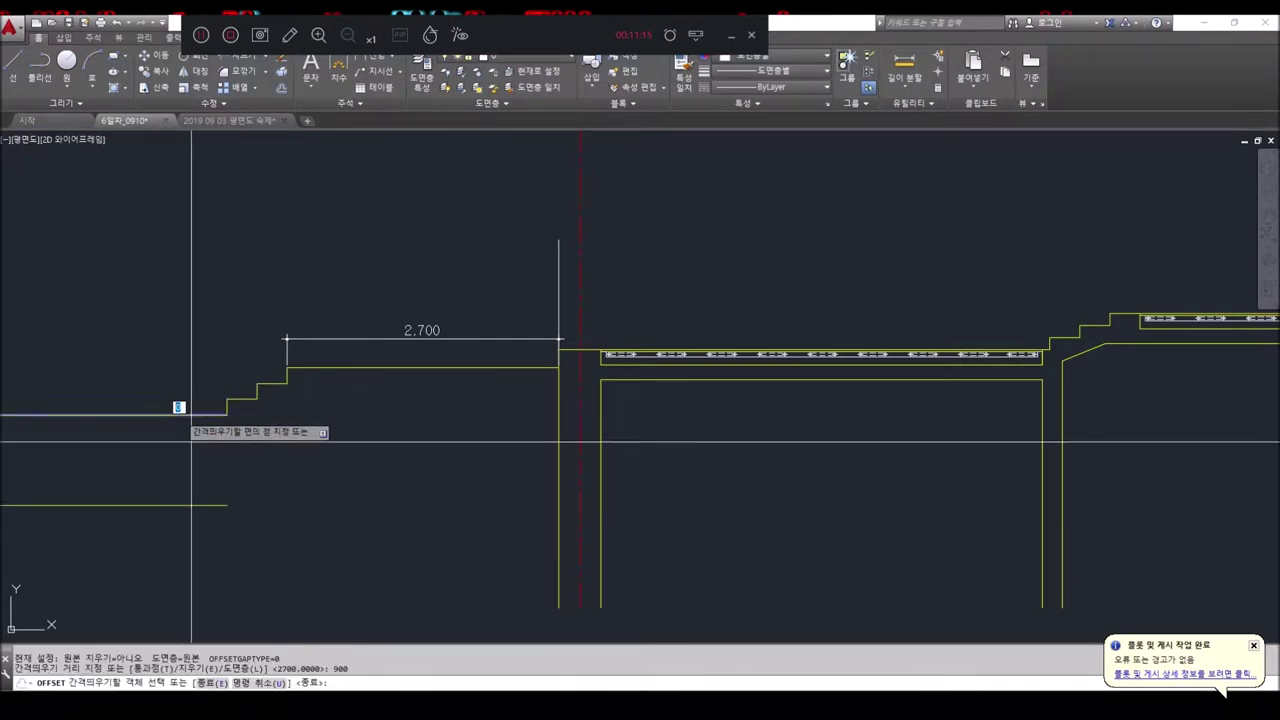
{"action": "left_click", "coordinate": [179, 415]}
{"action": "left_click", "coordinate": [200, 500]}
{"action": "key", "text": "Escape"}
{"action": "left_click", "coordinate": [261, 507]}
{"action": "left_click", "coordinate": [227, 507]}
Extend the foundation line past the wall and offset copies 300 and 50 below it.
{"action": "left_click", "coordinate": [858, 507]}
{"action": "key", "text": "Escape"}
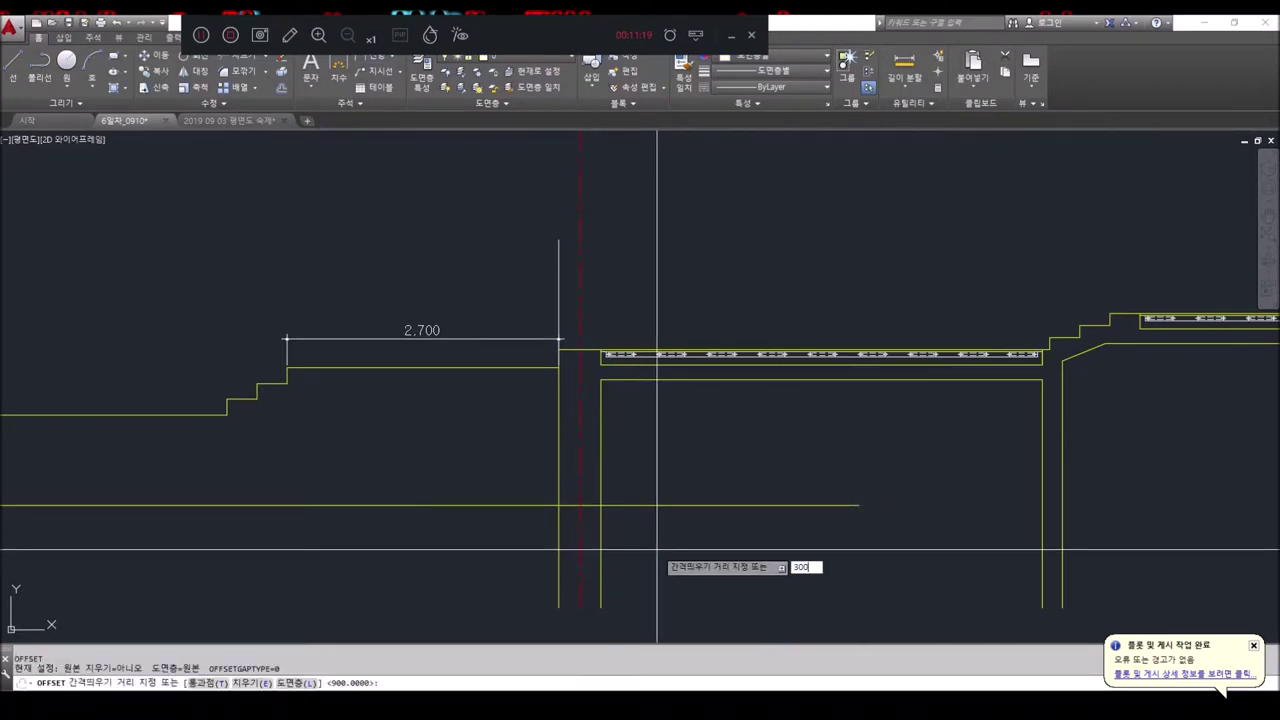
{"action": "key", "text": "Return"}
{"action": "left_click", "coordinate": [686, 507]}
{"action": "left_click", "coordinate": [683, 546]}
{"action": "key", "text": "Return"}
{"action": "left_click", "coordinate": [679, 535]}
{"action": "left_click", "coordinate": [695, 545]}
Offset another line 200 lower and offset both wall face lines outward.
{"action": "key", "text": "Return"}
{"action": "key", "text": "Return"}
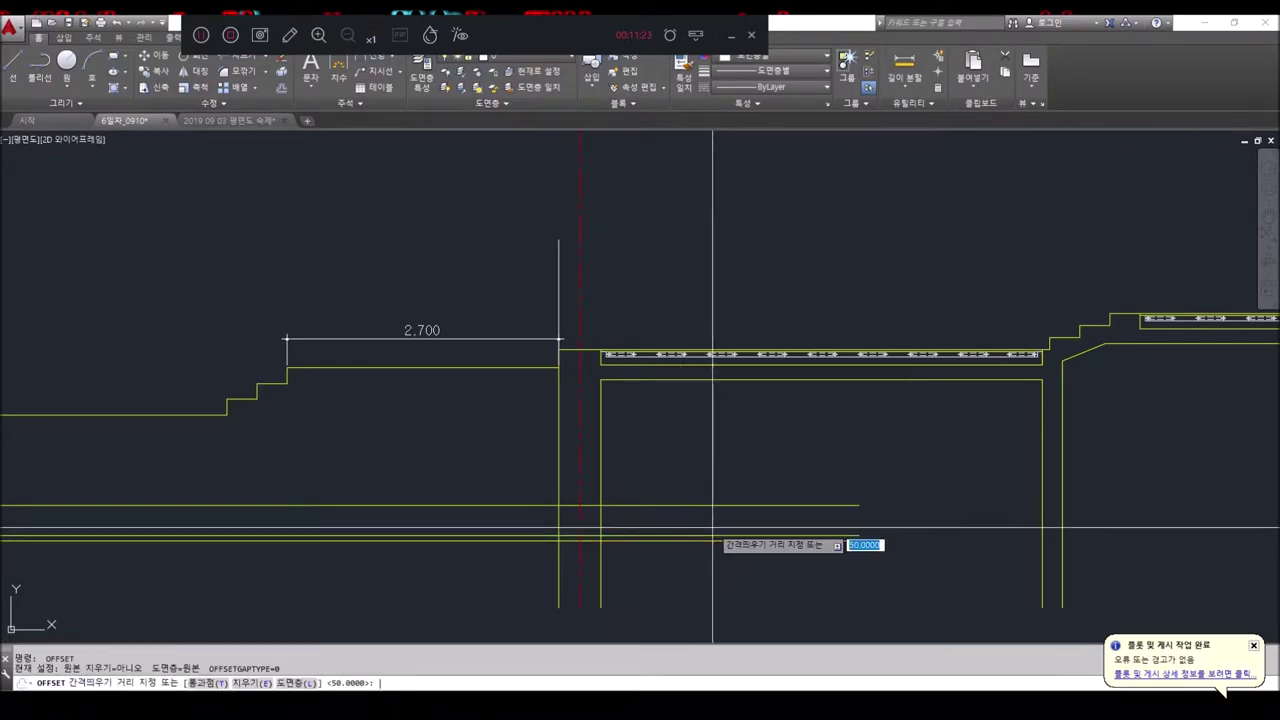
{"action": "type", "text": "0"}
{"action": "key", "text": "Return"}
{"action": "left_click", "coordinate": [685, 537]}
{"action": "left_click", "coordinate": [671, 548]}
{"action": "left_click", "coordinate": [560, 494]}
{"action": "left_click", "coordinate": [537, 491]}
{"action": "left_click", "coordinate": [594, 491]}
{"action": "left_click", "coordinate": [654, 491]}
Offset the outer left footing line 100 further left.
{"action": "key", "text": "Return"}
{"action": "key", "text": "Return"}
{"action": "key", "text": "Return"}
{"action": "left_click", "coordinate": [538, 491]}
{"action": "left_click", "coordinate": [522, 491]}
{"action": "key", "text": "Escape"}
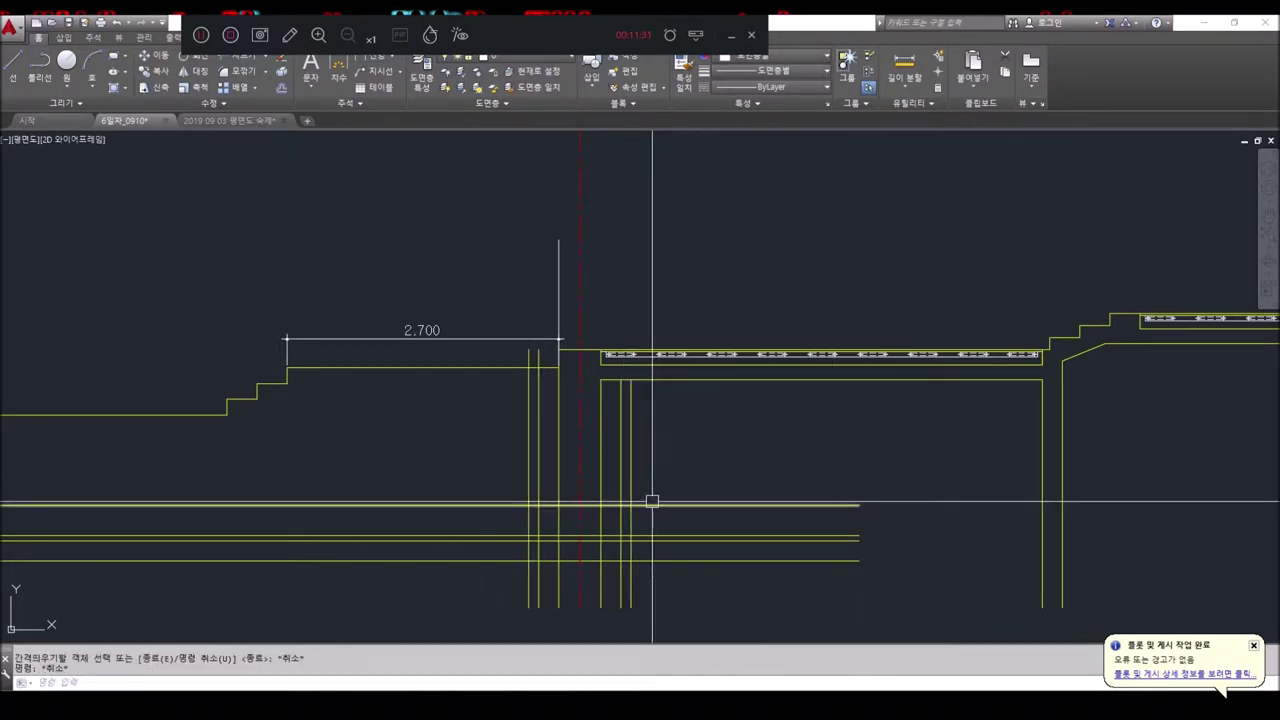
{"action": "key", "text": "Escape"}
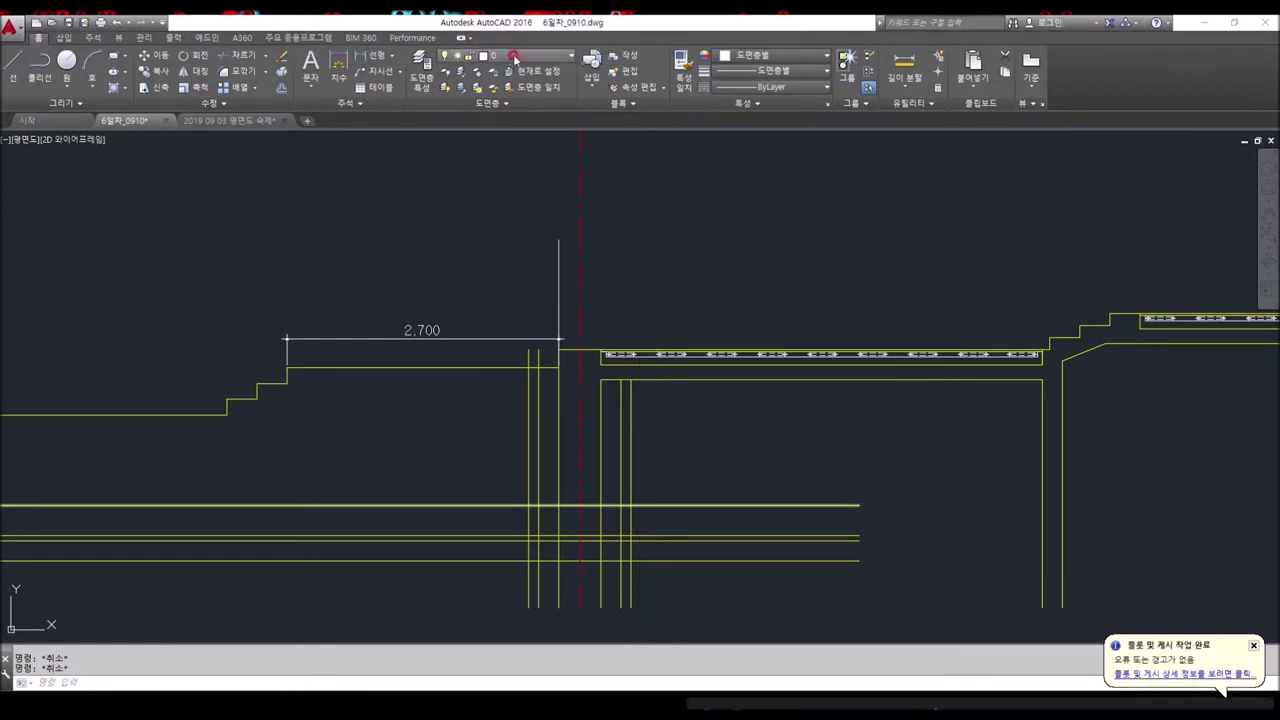
Make COL the current layer.
{"action": "left_click", "coordinate": [516, 58]}
{"action": "left_click", "coordinate": [505, 104]}
{"action": "type", "text": "rec"}
{"action": "key", "text": "Return"}
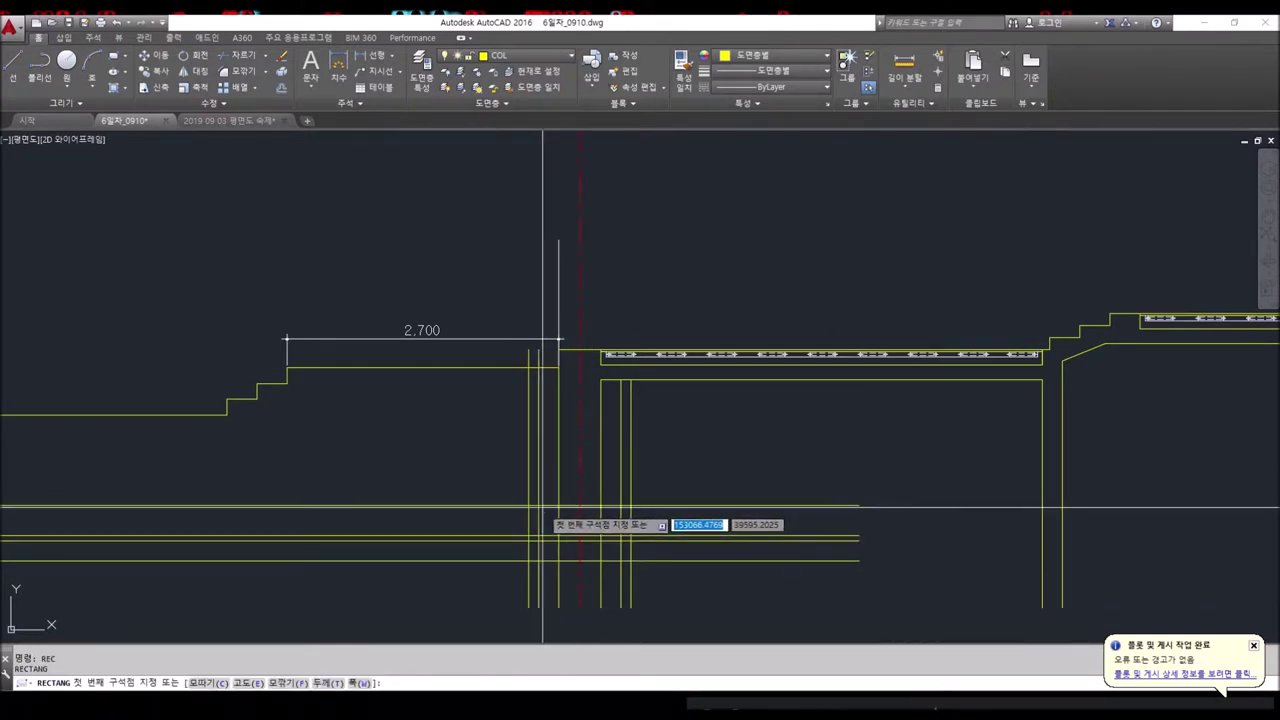
{"action": "left_click", "coordinate": [620, 541]}
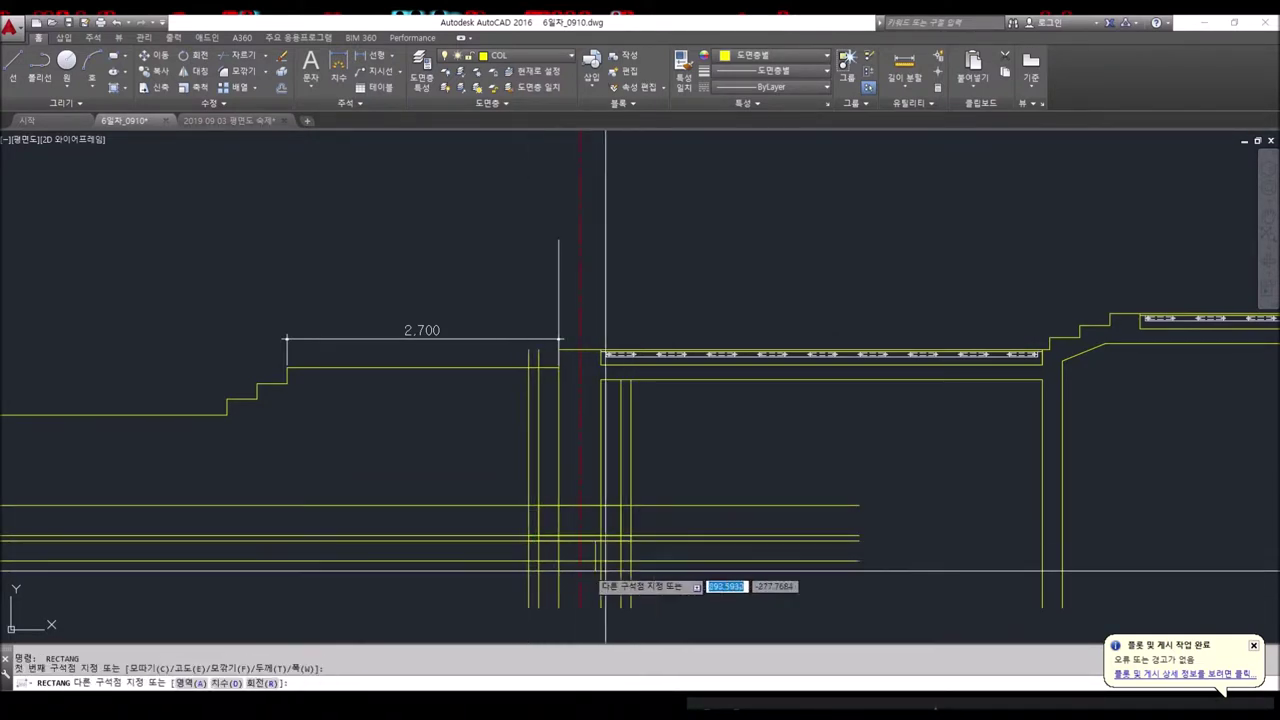
{"action": "key", "text": "Escape"}
Erase the extra horizontal and vertical construction lines around the wall base.
{"action": "key", "text": "Return"}
{"action": "left_click", "coordinate": [721, 604]}
{"action": "left_click", "coordinate": [675, 465]}
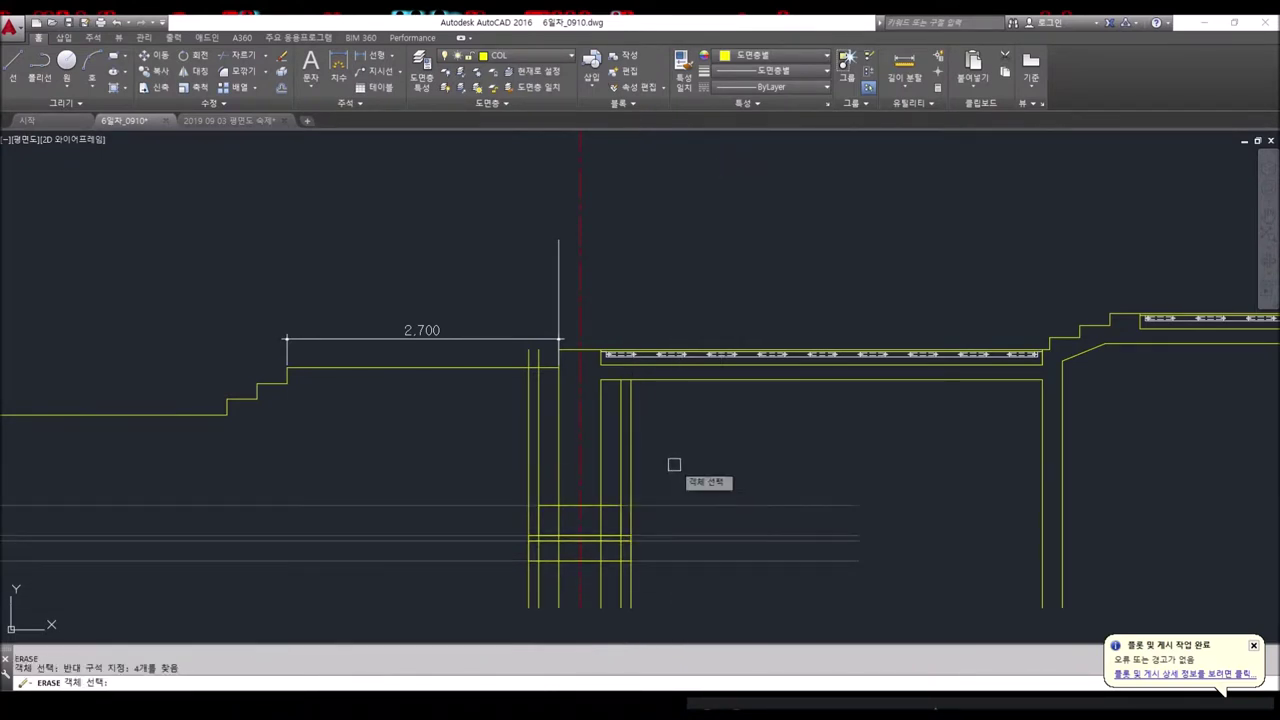
{"action": "left_click", "coordinate": [628, 459]}
{"action": "left_click", "coordinate": [497, 462]}
{"action": "key", "text": "Return"}
Trim the line pieces between the wall faces and the lower column lines into a stepped footing.
{"action": "type", "text": "tr"}
{"action": "key", "text": "Return"}
{"action": "key", "text": "Return"}
{"action": "left_click", "coordinate": [586, 500]}
{"action": "scroll", "coordinate": [586, 500], "scroll_direction": "up", "scroll_amount": 6}
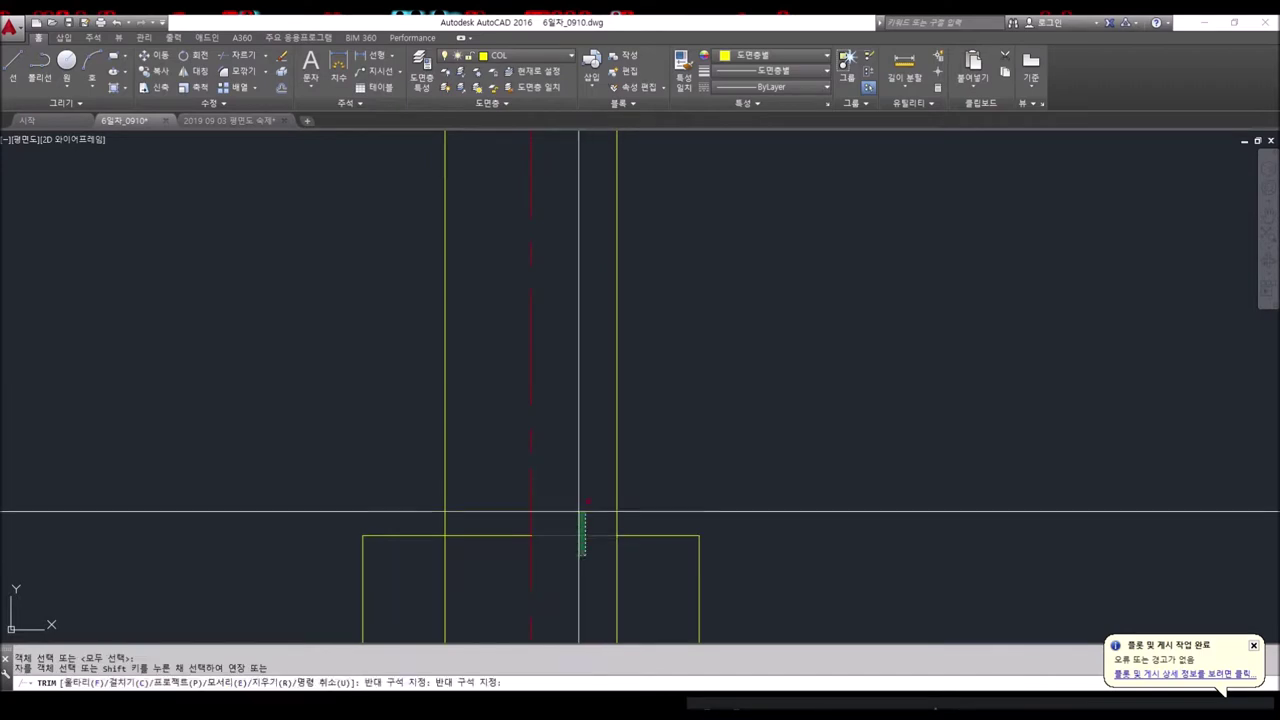
{"action": "left_click", "coordinate": [500, 556]}
{"action": "key", "text": "Escape"}
{"action": "key", "text": "Escape"}
{"action": "type", "text": "tr"}
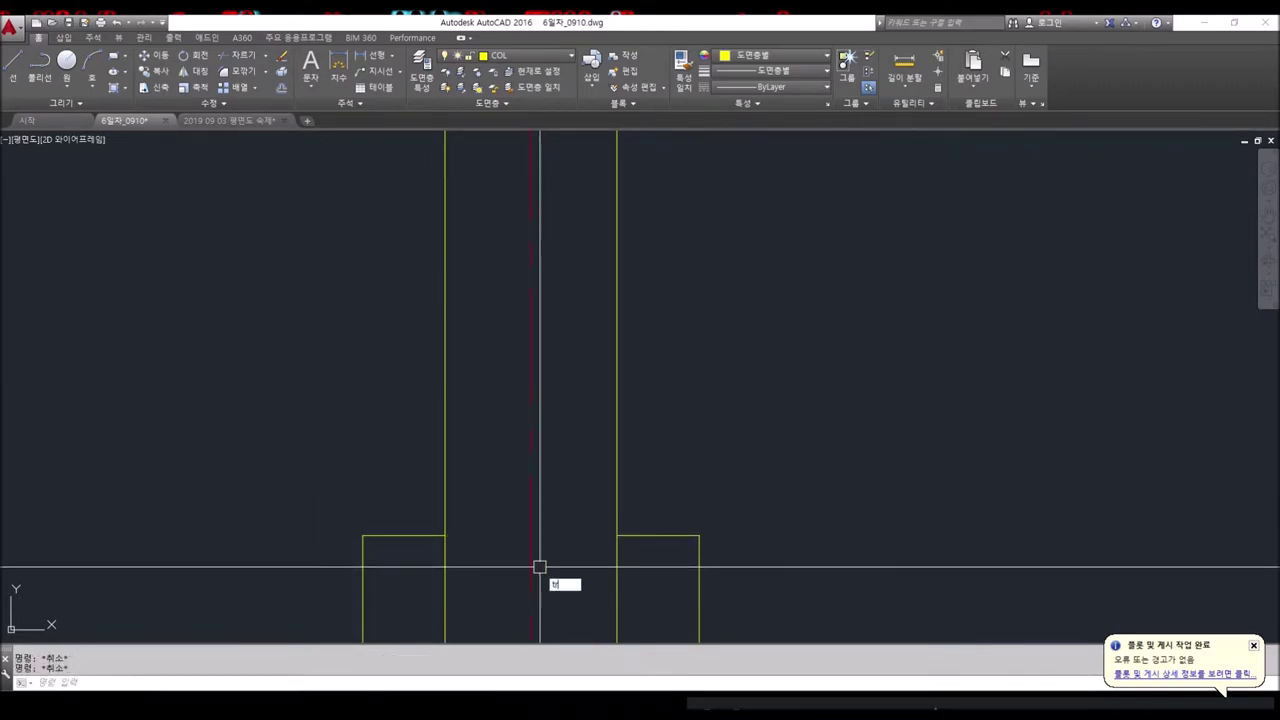
{"action": "key", "text": "Return"}
{"action": "left_click", "coordinate": [634, 583]}
{"action": "left_click", "coordinate": [486, 591]}
{"action": "left_click", "coordinate": [417, 586]}
Erase the leftover lines below the footing.
{"action": "scroll", "coordinate": [482, 556], "scroll_direction": "down", "scroll_amount": 5}
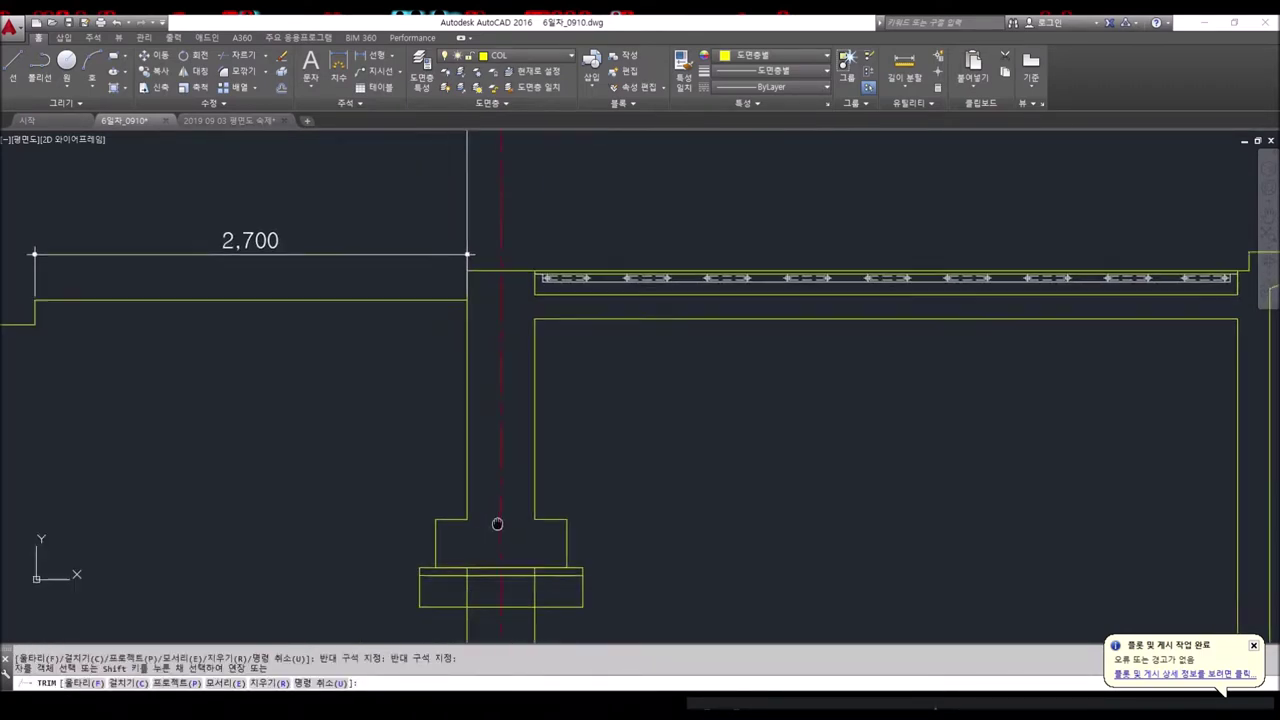
{"action": "middle_click_drag", "start_coordinate": [482, 556], "coordinate": [528, 474]}
{"action": "type", "text": "e"}
{"action": "key", "text": "Return"}
{"action": "left_click", "coordinate": [603, 598]}
{"action": "left_click", "coordinate": [557, 598]}
{"action": "left_click", "coordinate": [501, 598]}
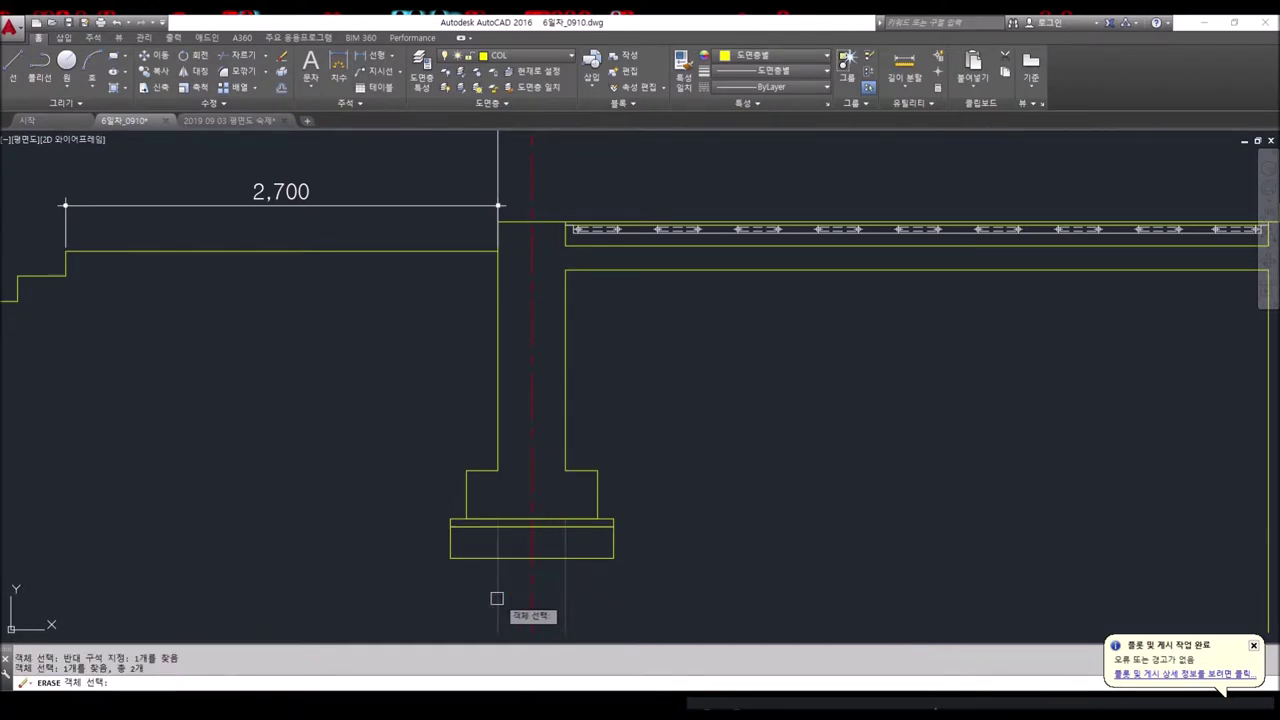
{"action": "key", "text": "Return"}
{"action": "scroll", "coordinate": [440, 470], "scroll_direction": "down", "scroll_amount": 2}
{"action": "scroll", "coordinate": [362, 445], "scroll_direction": "down", "scroll_amount": 2}
{"action": "key", "text": "Escape"}
{"action": "key", "text": "Escape"}
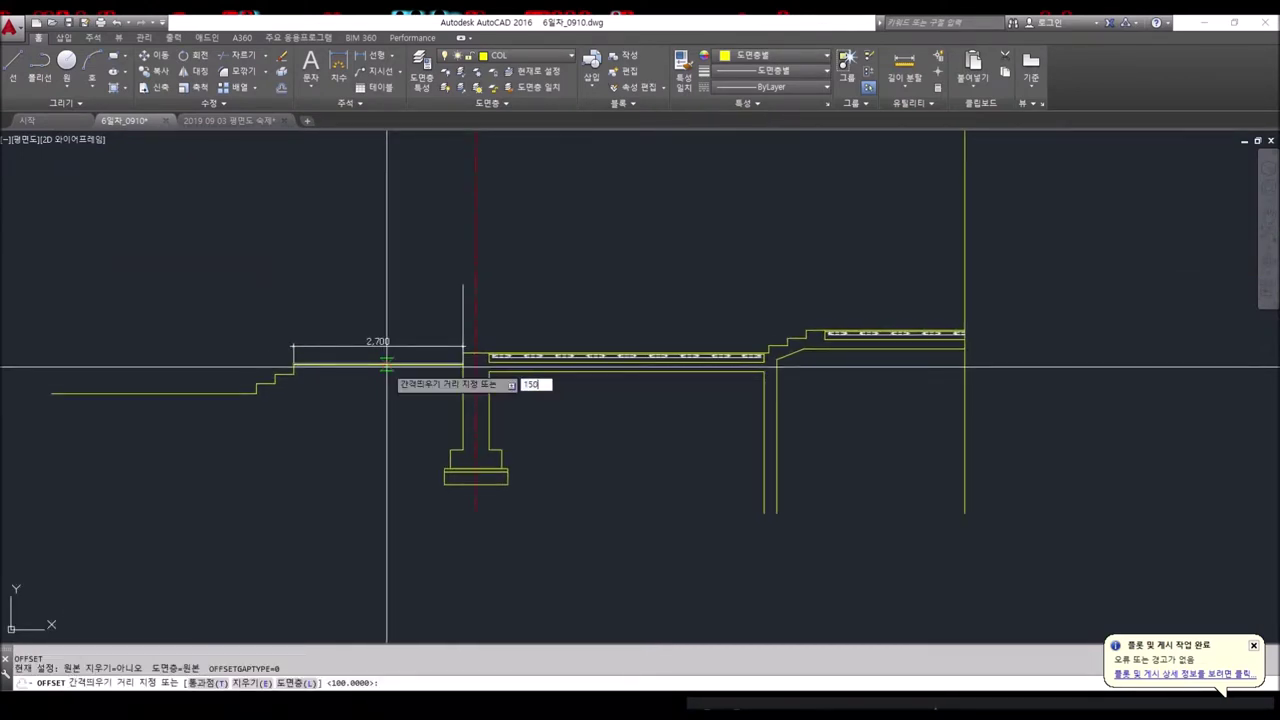
Draw a sloped line from the lower step to the terrace edge and offset it 150.
{"action": "key", "text": "Return"}
{"action": "scroll", "coordinate": [533, 373], "scroll_direction": "up", "scroll_amount": 4}
{"action": "middle_click_drag", "start_coordinate": [289, 411], "coordinate": [769, 384]}
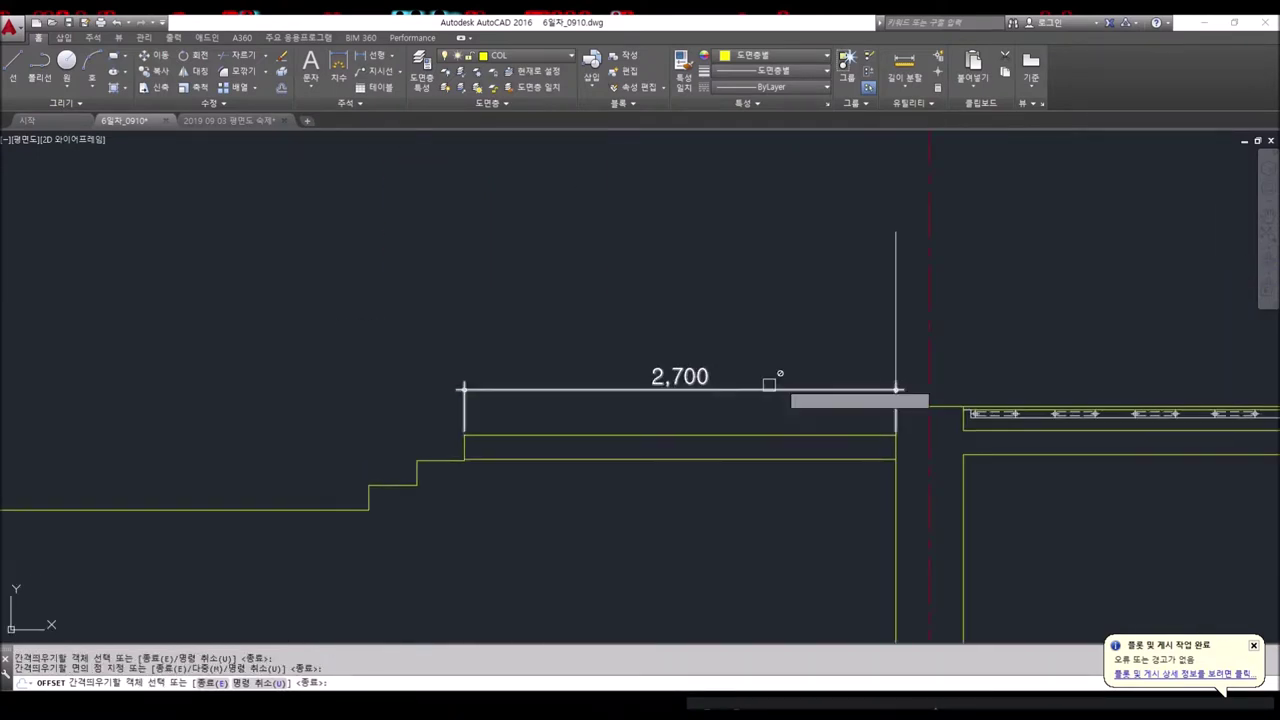
{"action": "type", "text": "l"}
{"action": "key", "text": "Return"}
{"action": "left_click", "coordinate": [369, 509]}
{"action": "left_click", "coordinate": [463, 460]}
{"action": "key", "text": "Return"}
{"action": "left_click", "coordinate": [440, 473]}
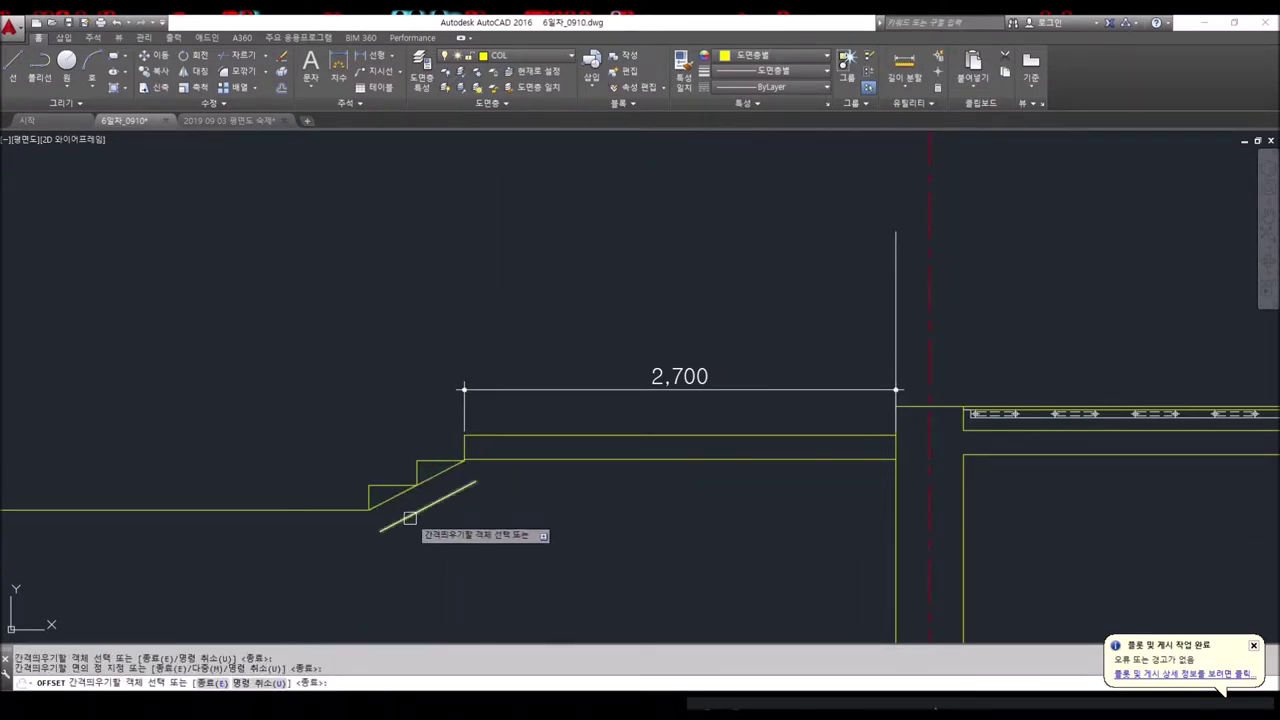
{"action": "key", "text": "Escape"}
Offset the vertical line at the slope's lower end to the right.
{"action": "type", "text": "l"}
{"action": "key", "text": "Return"}
{"action": "left_click", "coordinate": [369, 509]}
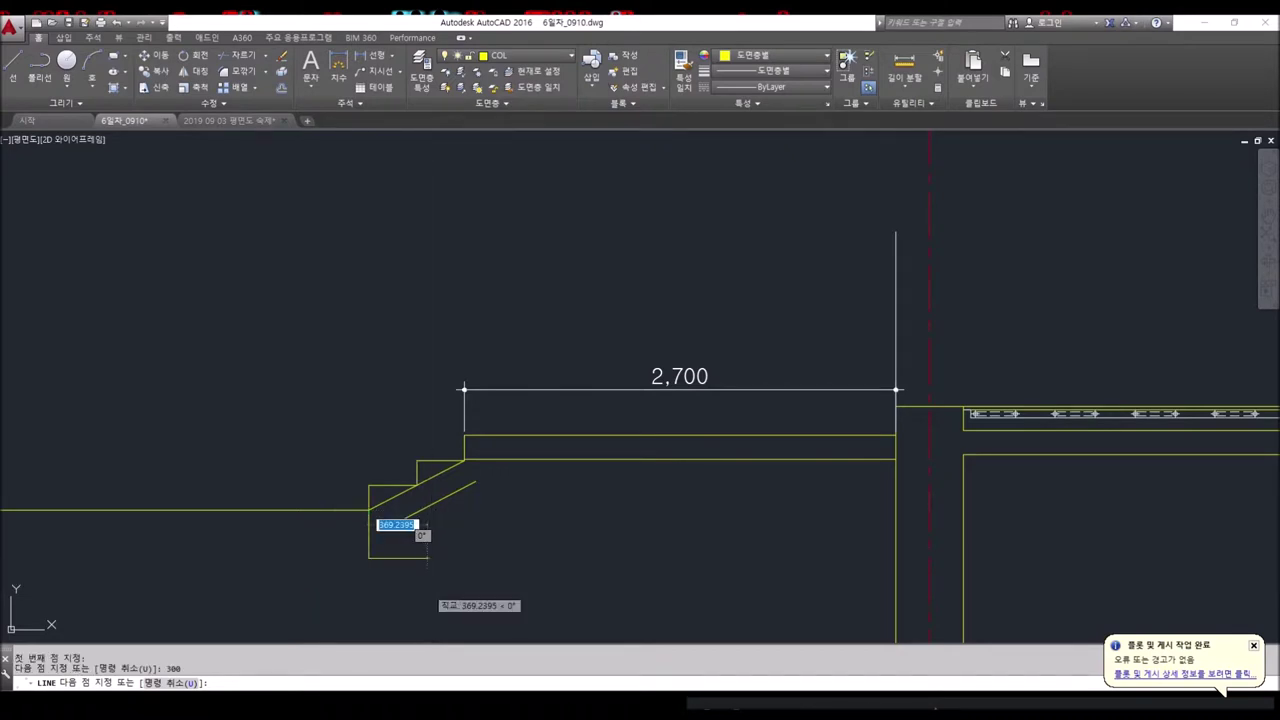
{"action": "key", "text": "Escape"}
{"action": "key", "text": "Escape"}
{"action": "key", "text": "Escape"}
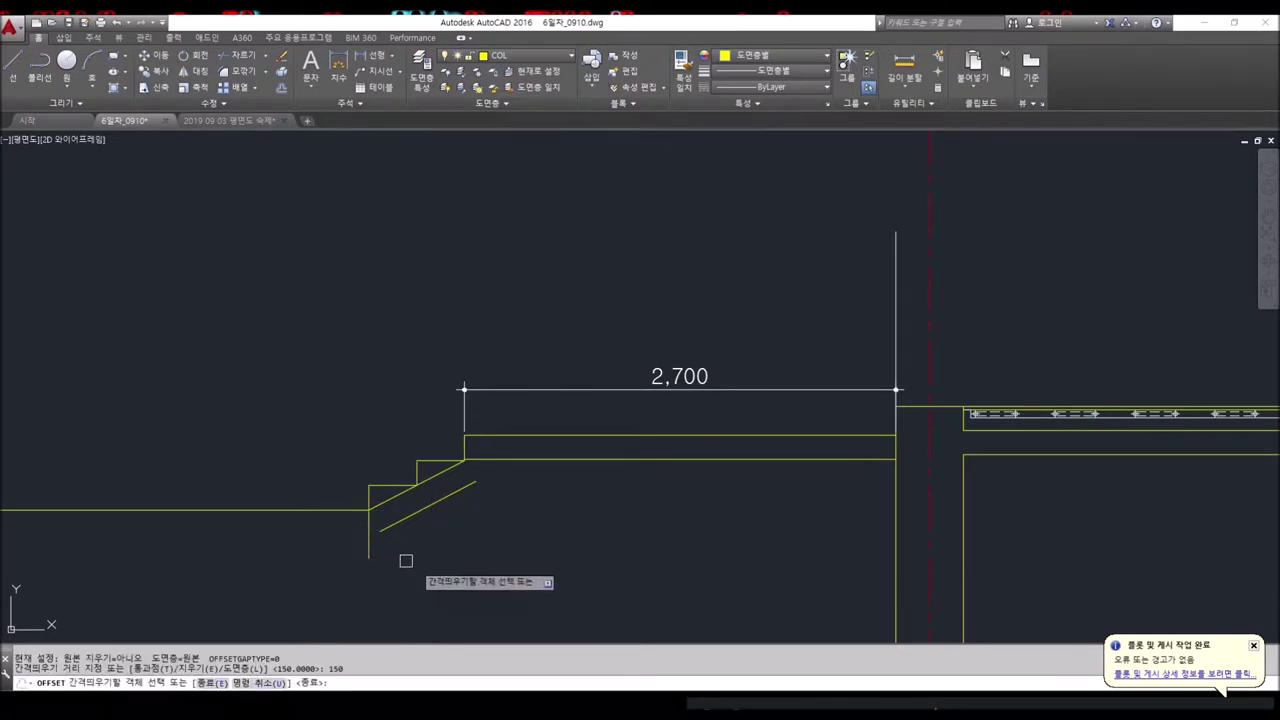
{"action": "left_click", "coordinate": [369, 543]}
{"action": "left_click", "coordinate": [516, 551]}
{"action": "key", "text": "Escape"}
{"action": "key", "text": "Escape"}
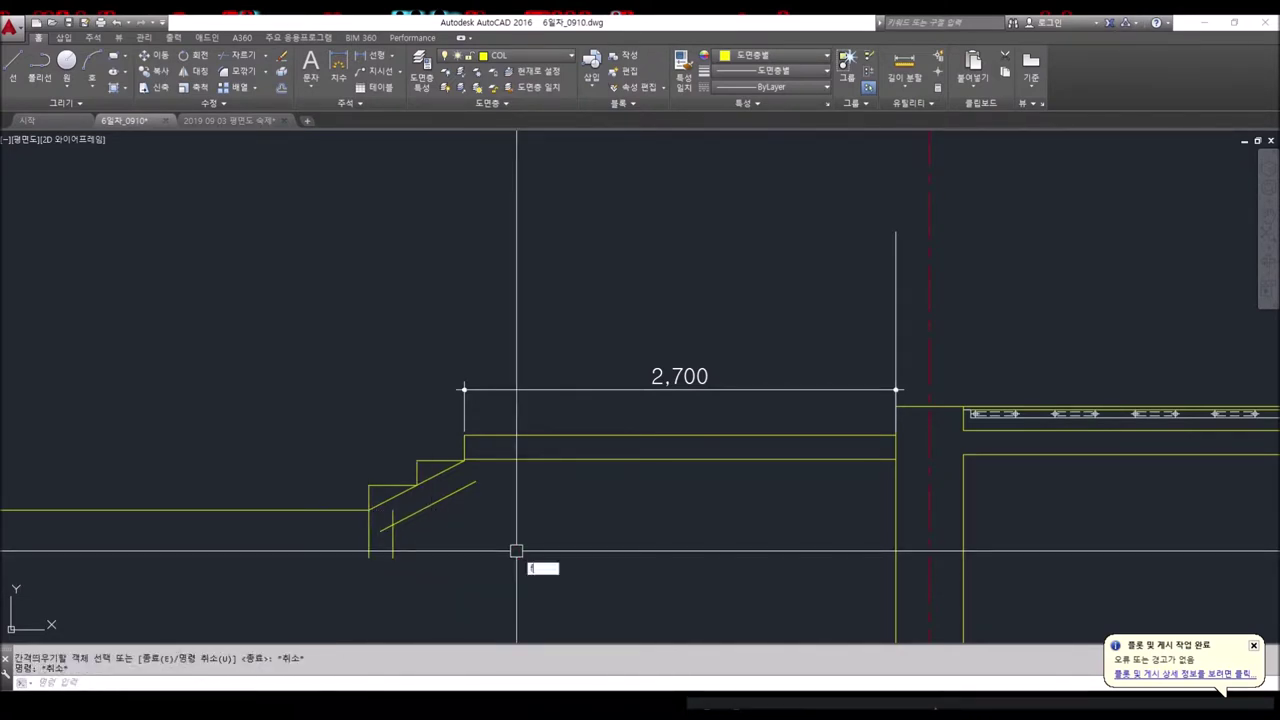
{"action": "key", "text": "Return"}
{"action": "left_click", "coordinate": [614, 462]}
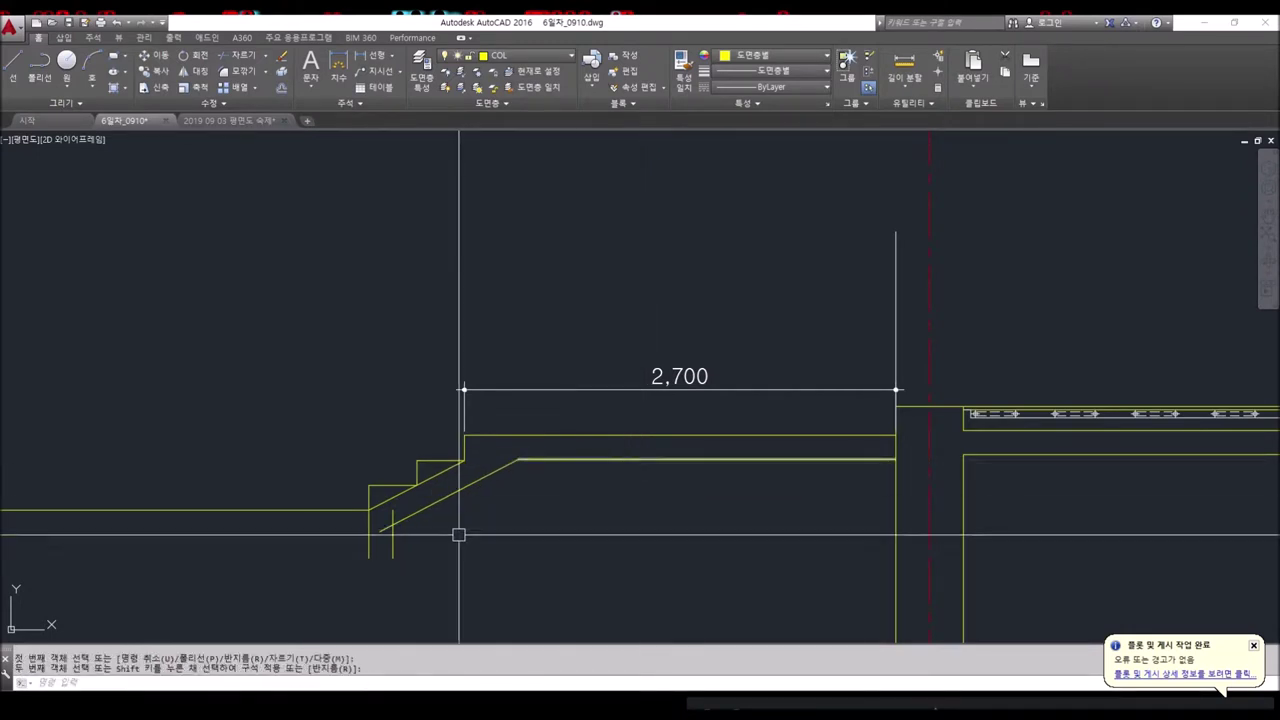
{"action": "key", "text": "Escape"}
{"action": "scroll", "coordinate": [457, 529], "scroll_direction": "down", "scroll_amount": 3}
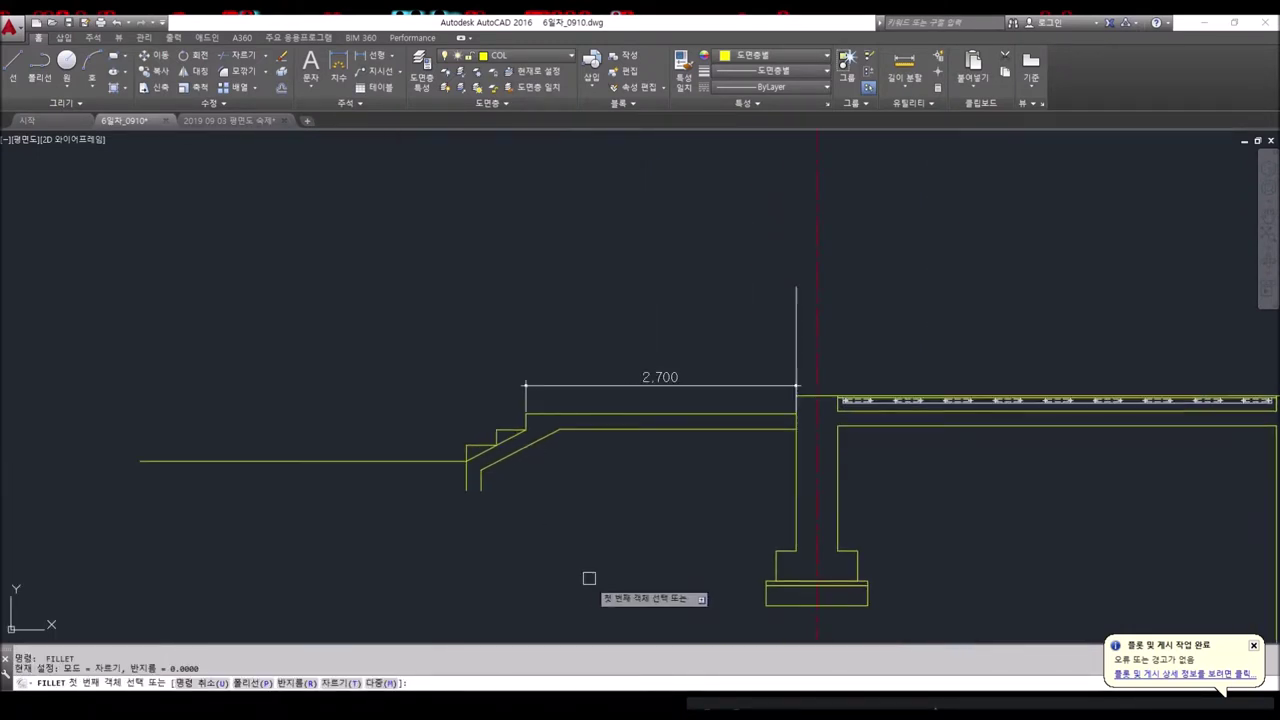
{"action": "scroll", "coordinate": [800, 578], "scroll_direction": "up", "scroll_amount": 4}
Copy the stepped footing to the base of the terrace stair wall.
{"action": "key", "text": "Return"}
{"action": "left_click", "coordinate": [714, 514]}
{"action": "left_click", "coordinate": [663, 406]}
{"action": "key", "text": "Return"}
{"action": "left_click", "coordinate": [725, 415]}
{"action": "scroll", "coordinate": [735, 405], "scroll_direction": "down", "scroll_amount": 3}
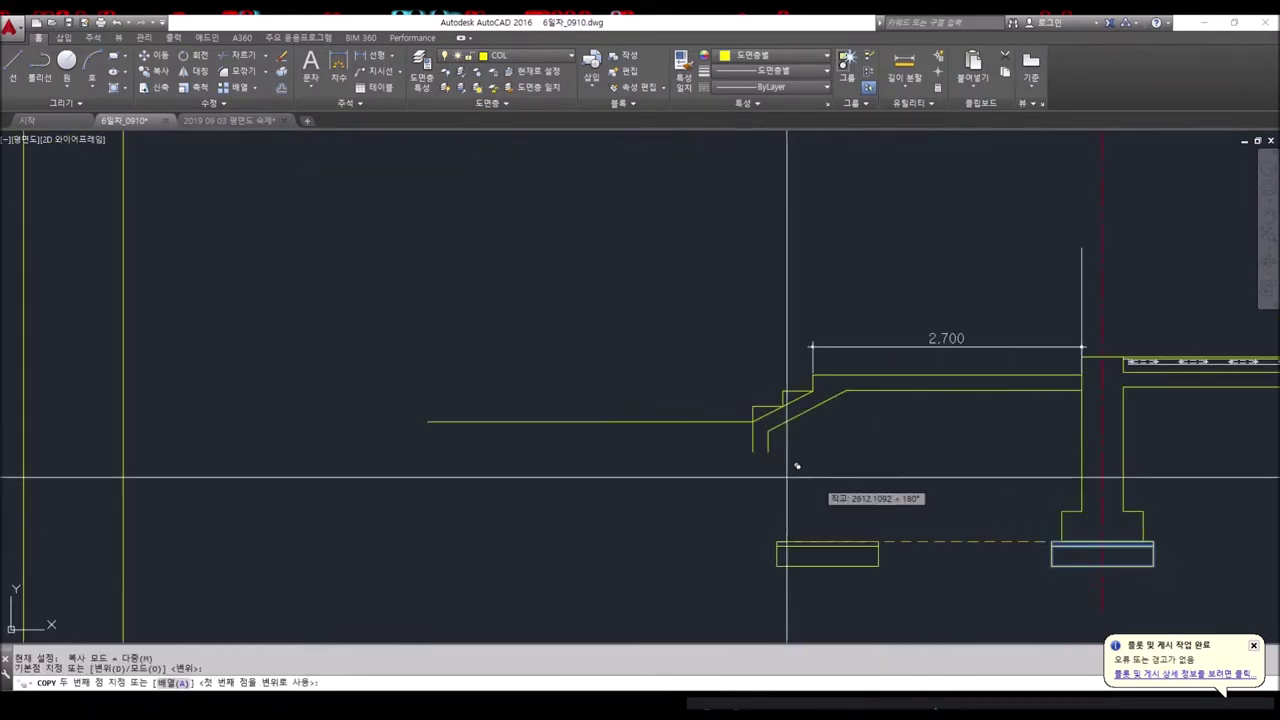
{"action": "scroll", "coordinate": [766, 449], "scroll_direction": "up", "scroll_amount": 2}
{"action": "left_click", "coordinate": [749, 434]}
{"action": "scroll", "coordinate": [802, 440], "scroll_direction": "up", "scroll_amount": 3}
{"action": "middle_click_drag", "start_coordinate": [802, 440], "coordinate": [722, 423]}
{"action": "key", "text": "Return"}
Stretch the copied footing's right edge leftward to narrow it under the wall.
{"action": "type", "text": "s"}
{"action": "key", "text": "Return"}
{"action": "left_click", "coordinate": [991, 560]}
{"action": "left_click", "coordinate": [906, 408]}
{"action": "key", "text": "Return"}
{"action": "left_click", "coordinate": [975, 457]}
{"action": "left_click", "coordinate": [661, 457]}
{"action": "key", "text": "Return"}
{"action": "scroll", "coordinate": [749, 507], "scroll_direction": "down", "scroll_amount": 2}
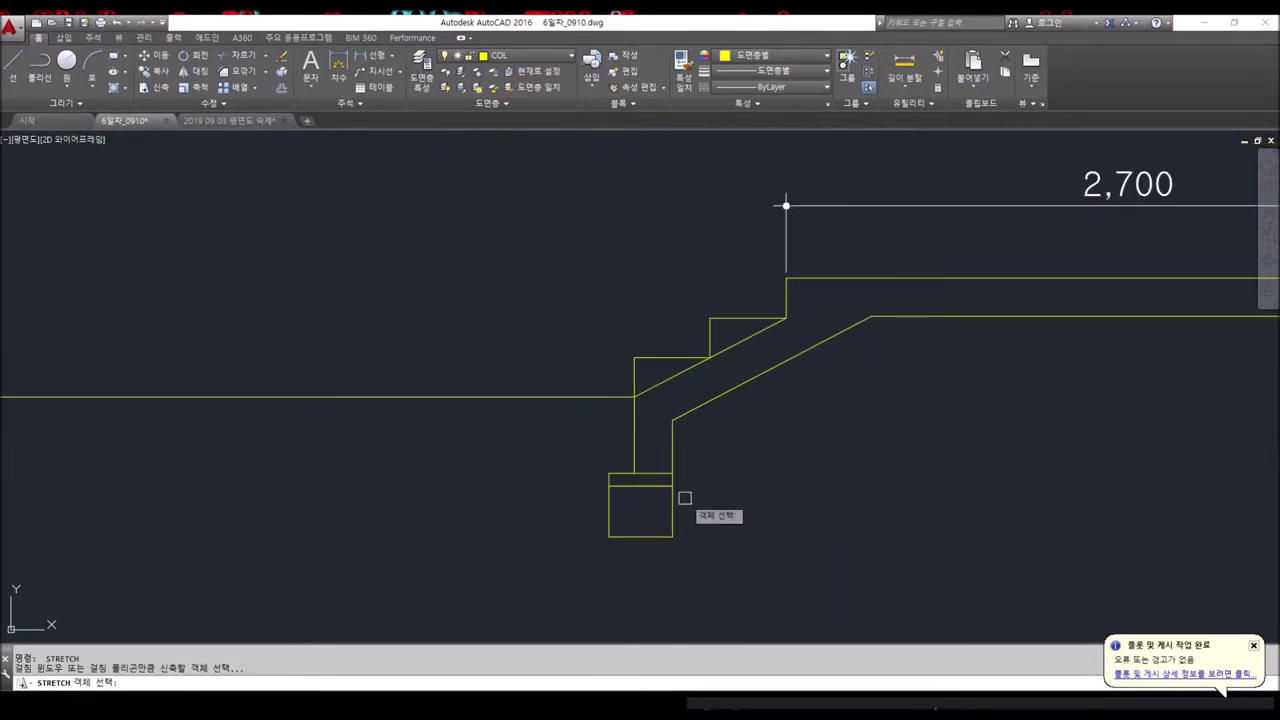
Trim away the right half of the stair-wall footing.
{"action": "scroll", "coordinate": [663, 486], "scroll_direction": "up", "scroll_amount": 4}
{"action": "key", "text": "Escape"}
{"action": "key", "text": "Escape"}
{"action": "key", "text": "Escape"}
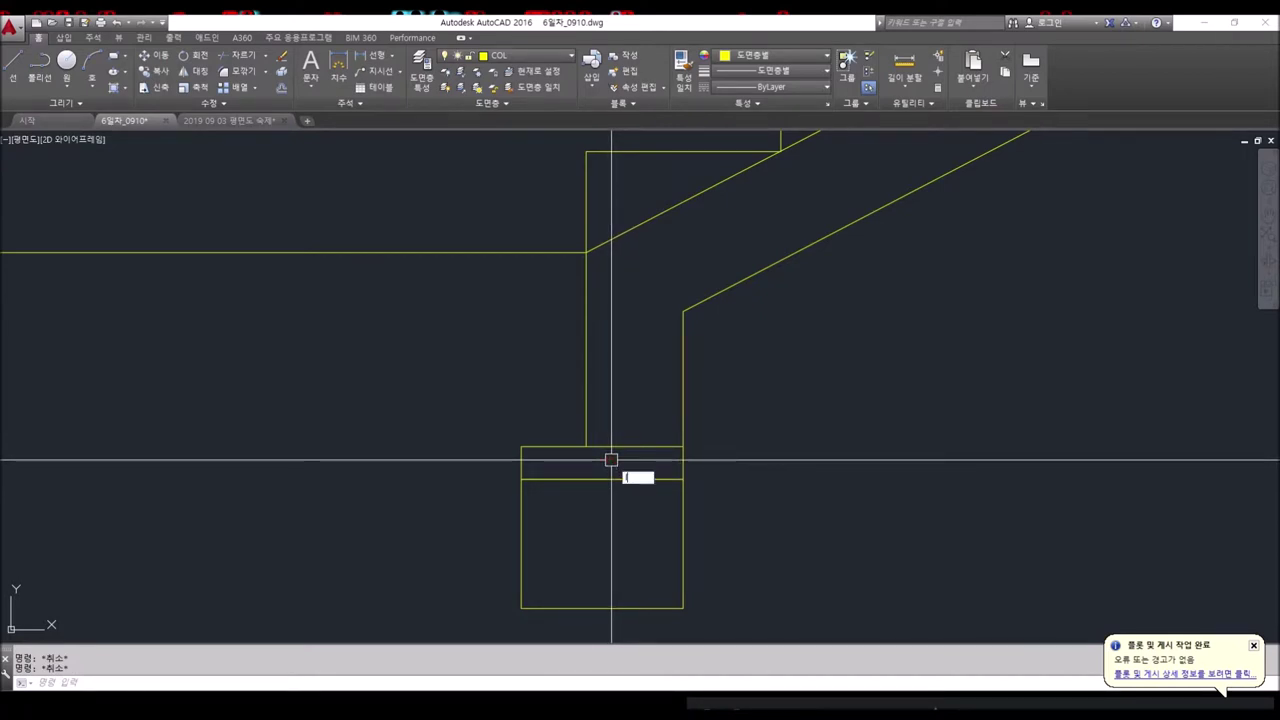
{"action": "type", "text": "l"}
{"action": "key", "text": "Return"}
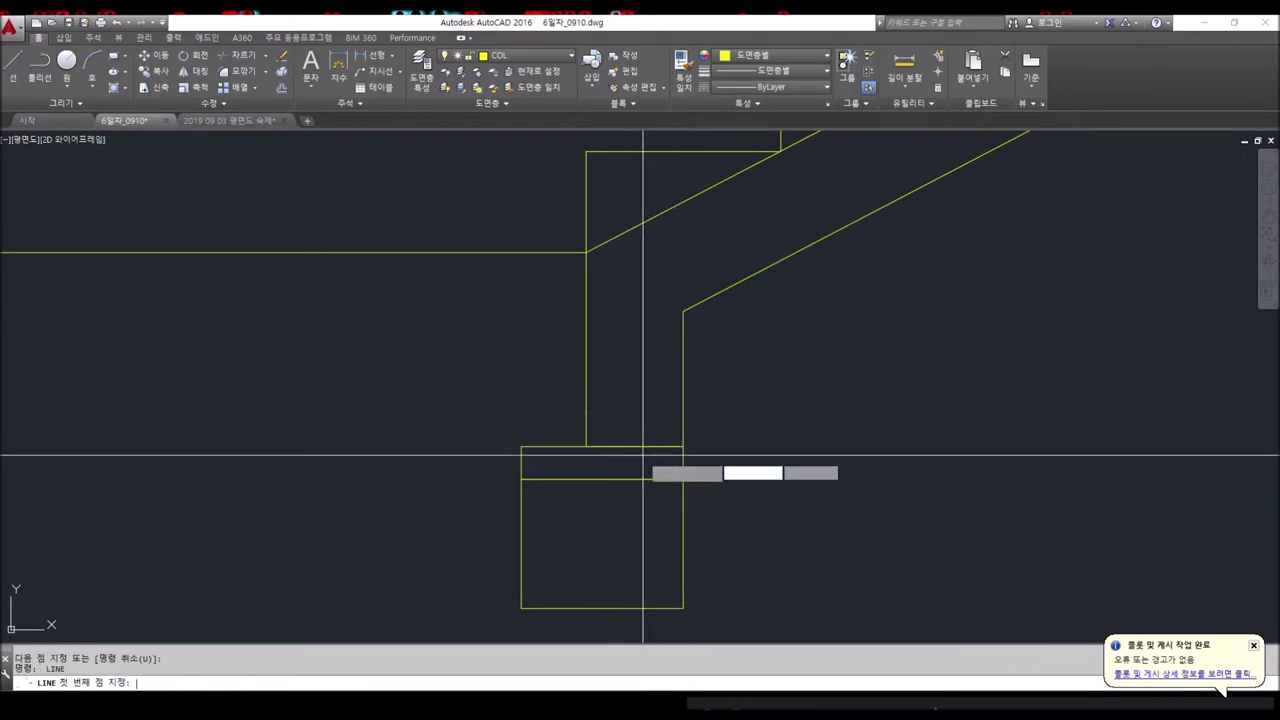
{"action": "middle_click_drag", "start_coordinate": [641, 630], "coordinate": [630, 467]}
{"action": "key", "text": "Escape"}
{"action": "key", "text": "Escape"}
{"action": "type", "text": "tr"}
{"action": "key", "text": "Return"}
Mirror the footing's left half about the wall centre, keeping the original.
{"action": "key", "text": "Return"}
{"action": "left_click_drag", "start_coordinate": [669, 257], "coordinate": [646, 500]}
{"action": "key", "text": "Escape"}
{"action": "key", "text": "Escape"}
{"action": "type", "text": "mi"}
{"action": "key", "text": "Return"}
{"action": "left_click_drag", "start_coordinate": [554, 508], "coordinate": [449, 234]}
{"action": "key", "text": "Return"}
{"action": "left_click", "coordinate": [624, 445]}
{"action": "left_click", "coordinate": [671, 543]}
{"action": "key", "text": "Return"}
{"action": "type", "text": "e"}
{"action": "key", "text": "Return"}
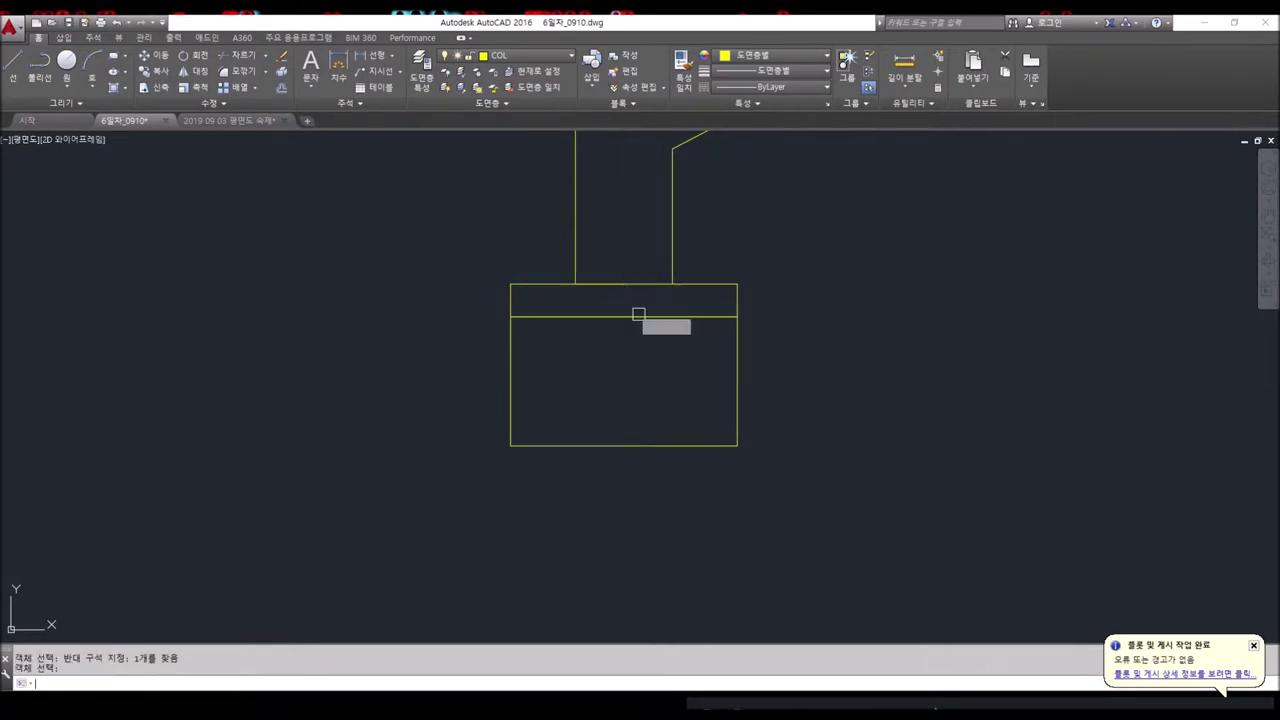
Set an offset distance of 50 and pick the terrace slab's upper line.
{"action": "scroll", "coordinate": [638, 314], "scroll_direction": "down", "scroll_amount": 4}
{"action": "key", "text": "Escape"}
{"action": "key", "text": "Escape"}
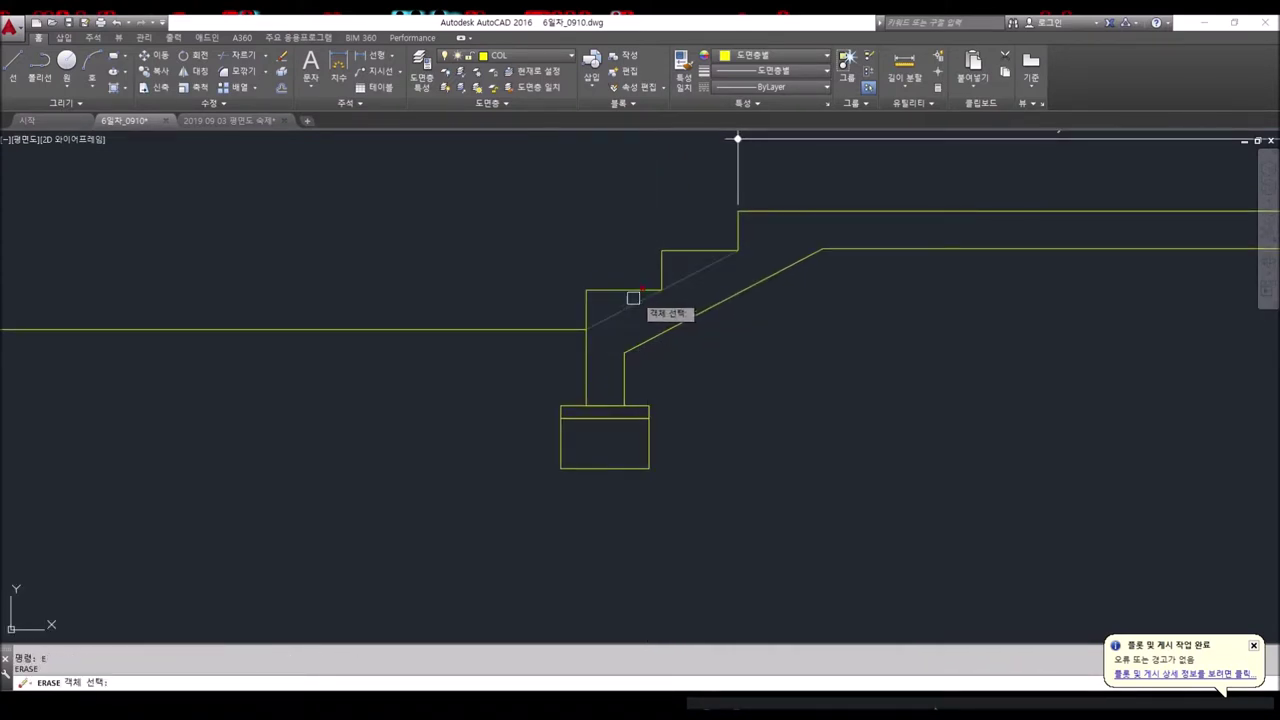
{"action": "scroll", "coordinate": [798, 292], "scroll_direction": "down", "scroll_amount": 2}
{"action": "key", "text": "Escape"}
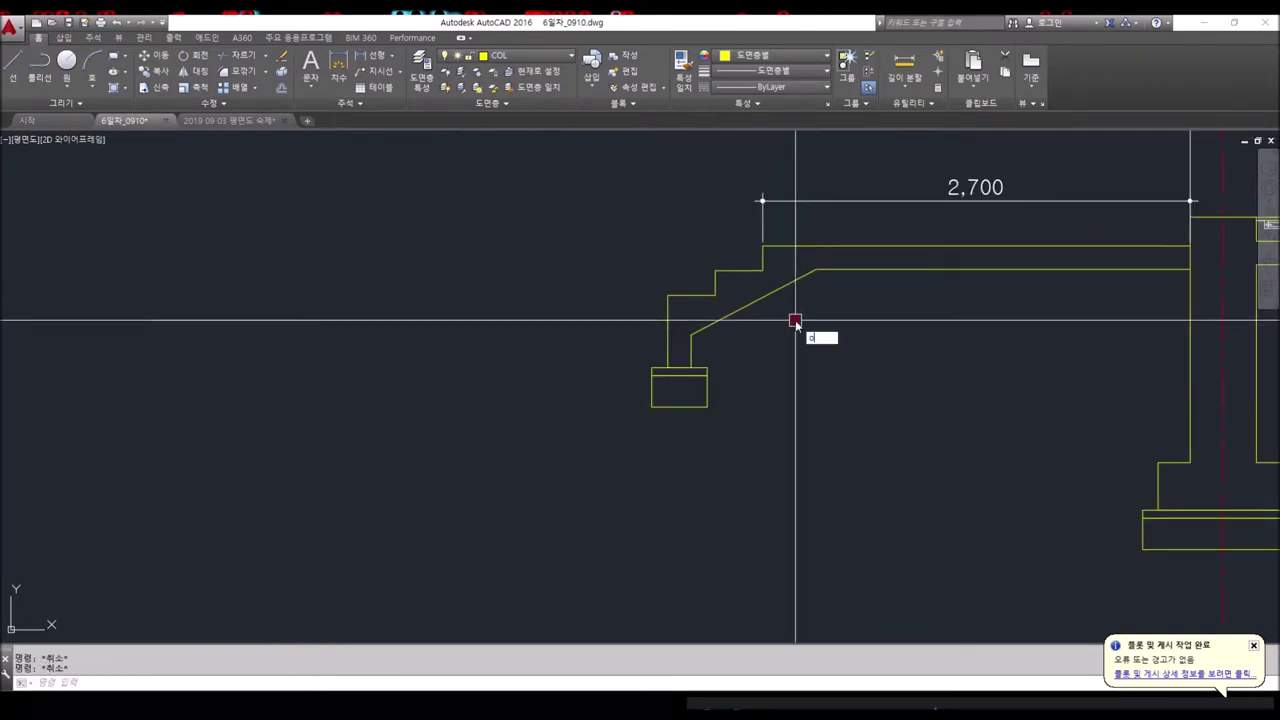
{"action": "type", "text": "50"}
{"action": "key", "text": "Return"}
{"action": "left_click", "coordinate": [864, 276]}
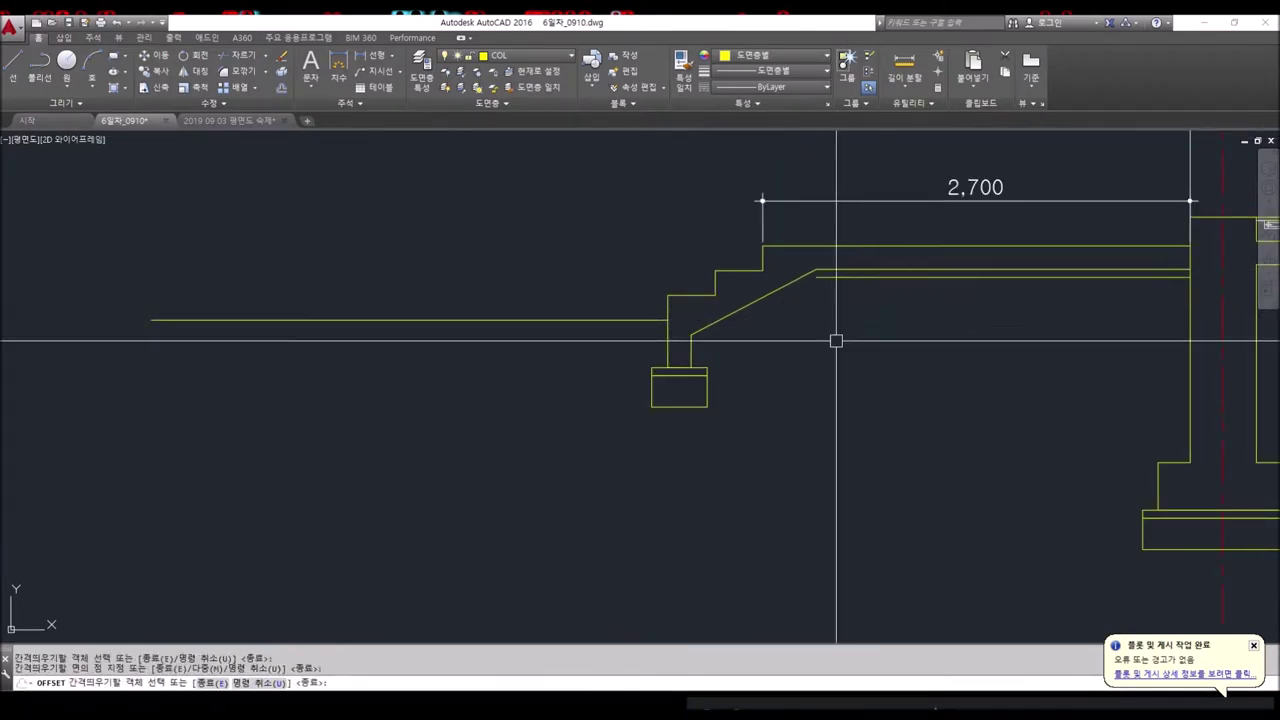
Place the 50 offset below the slab line and extend the ground line to the right wall.
{"action": "left_click", "coordinate": [851, 337]}
{"action": "key", "text": "Escape"}
{"action": "key", "text": "Escape"}
{"action": "key", "text": "Return"}
{"action": "key", "text": "Escape"}
{"action": "left_click", "coordinate": [660, 320]}
{"action": "left_click", "coordinate": [667, 320]}
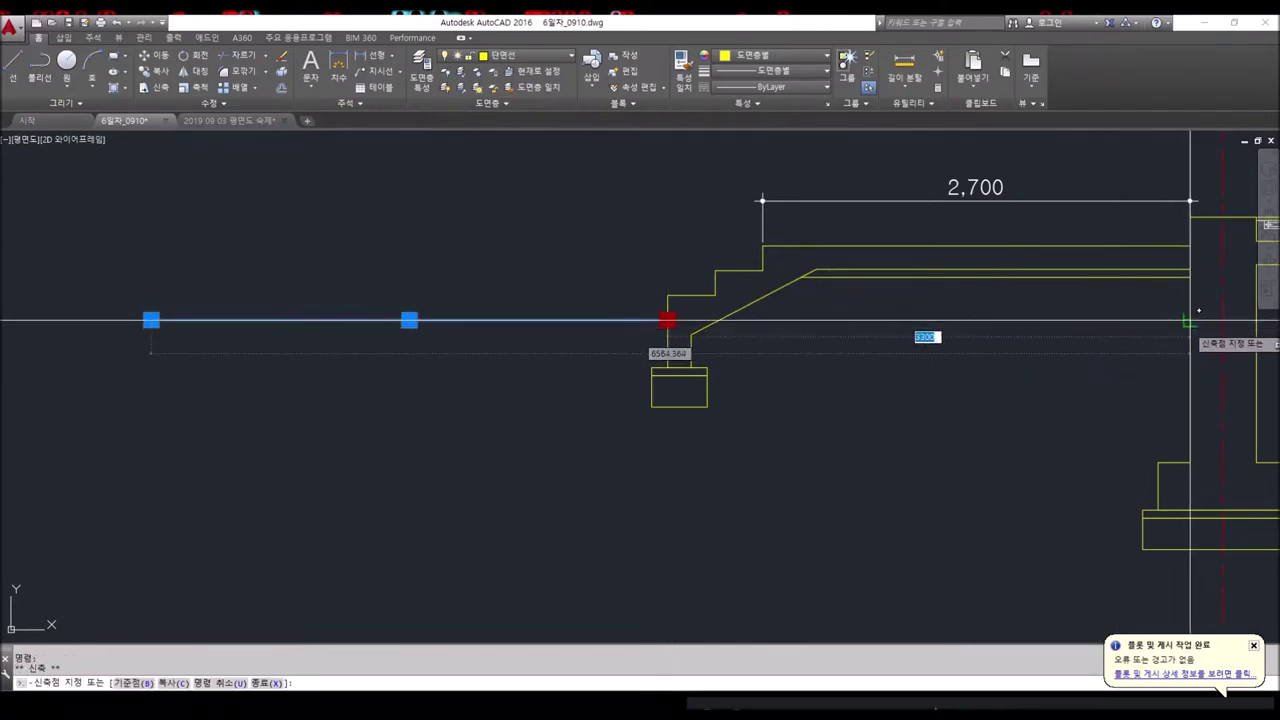
{"action": "left_click", "coordinate": [1189, 320]}
{"action": "key", "text": "Escape"}
{"action": "key", "text": "Escape"}
On layer CEN, draw two crossing lines forming an X across the terrace slab fill.
{"action": "left_click", "coordinate": [535, 57]}
{"action": "left_click", "coordinate": [524, 107]}
{"action": "key", "text": "Return"}
{"action": "left_click", "coordinate": [712, 320]}
{"action": "left_click", "coordinate": [1189, 321]}
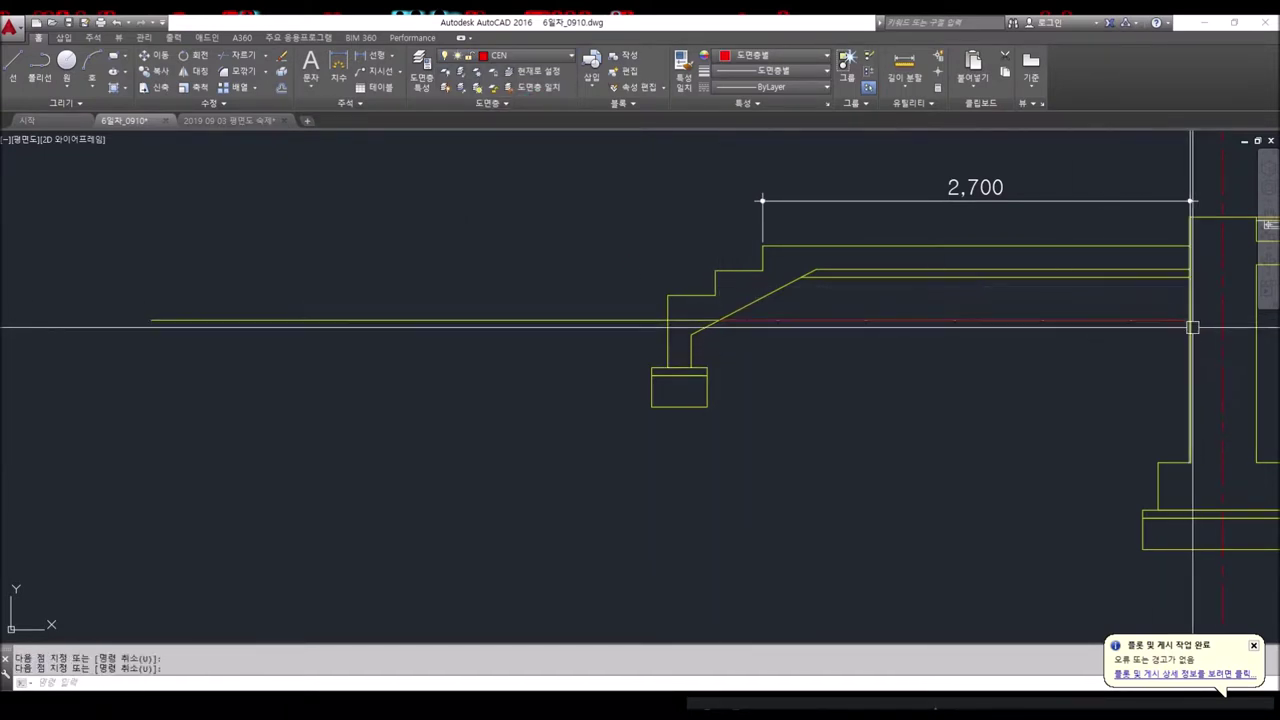
{"action": "key", "text": "Return"}
{"action": "key", "text": "Return"}
{"action": "left_click", "coordinate": [719, 321]}
{"action": "left_click", "coordinate": [1189, 277]}
{"action": "key", "text": "Escape"}
{"action": "key", "text": "Escape"}
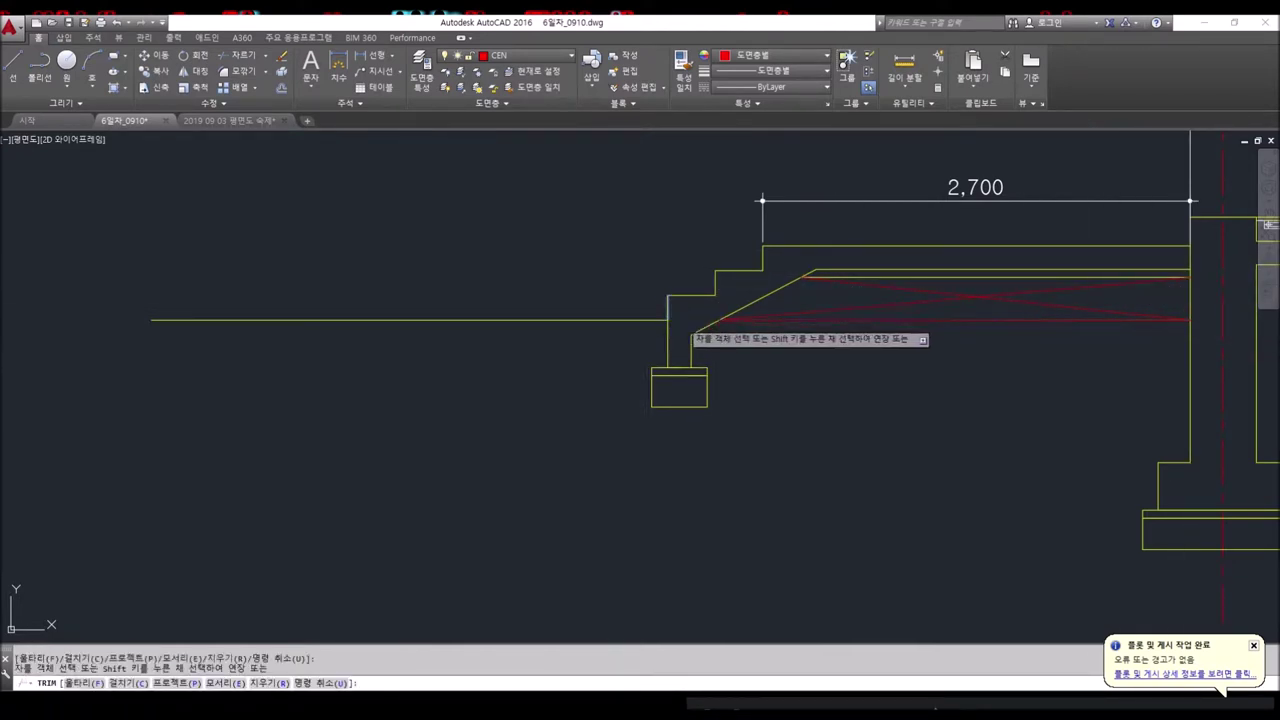
{"action": "key", "text": "Return"}
Pan the view back to the floor plan.
{"action": "scroll", "coordinate": [688, 326], "scroll_direction": "down", "scroll_amount": 5}
{"action": "middle_click_drag", "start_coordinate": [740, 316], "coordinate": [617, 383]}
{"action": "middle_click_drag", "start_coordinate": [628, 200], "coordinate": [624, 291]}
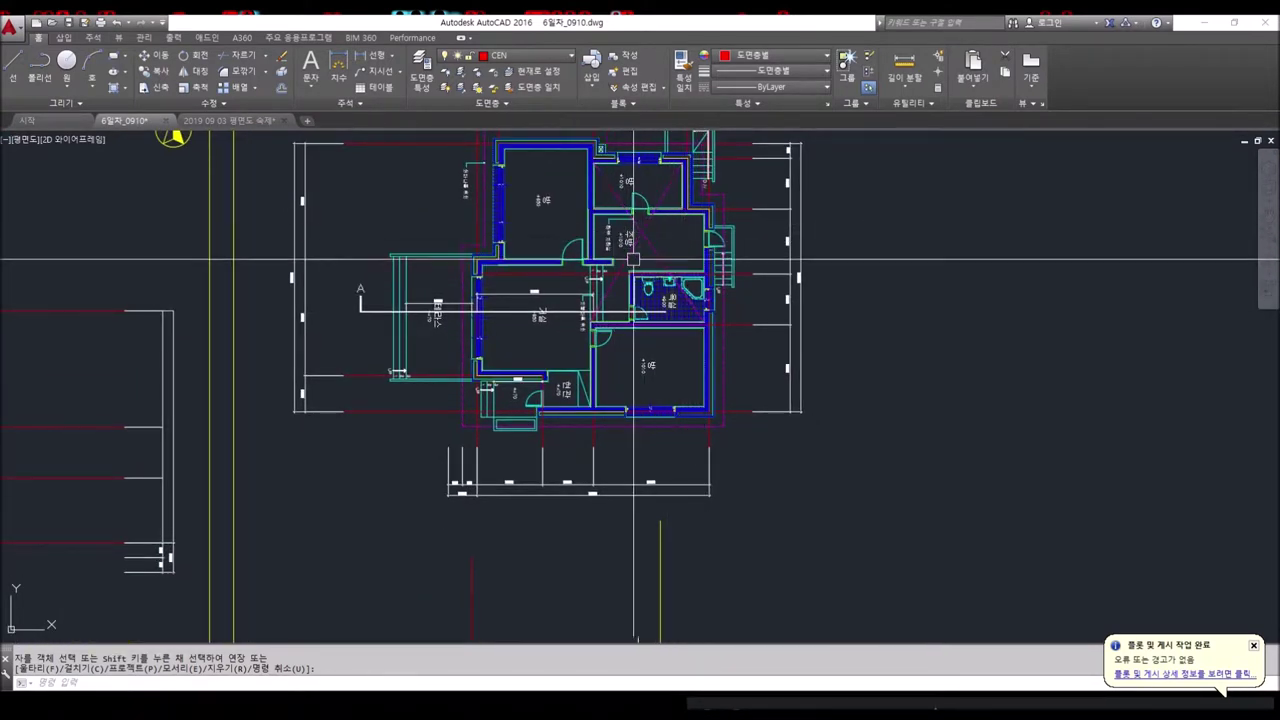
Offset a horizontal line 2300 below under the right-hand floor.
{"action": "scroll", "coordinate": [644, 255], "scroll_direction": "up", "scroll_amount": 3}
{"action": "mouse_move", "coordinate": [660, 560]}
{"action": "middle_mouse_down"}
{"action": "mouse_move", "coordinate": [666, 257]}
{"action": "mouse_move", "coordinate": [681, 252]}
{"action": "middle_mouse_up"}
{"action": "scroll", "coordinate": [681, 252], "scroll_direction": "up", "scroll_amount": 3}
{"action": "scroll", "coordinate": [677, 331], "scroll_direction": "up", "scroll_amount": 3}
{"action": "type", "text": "2300"}
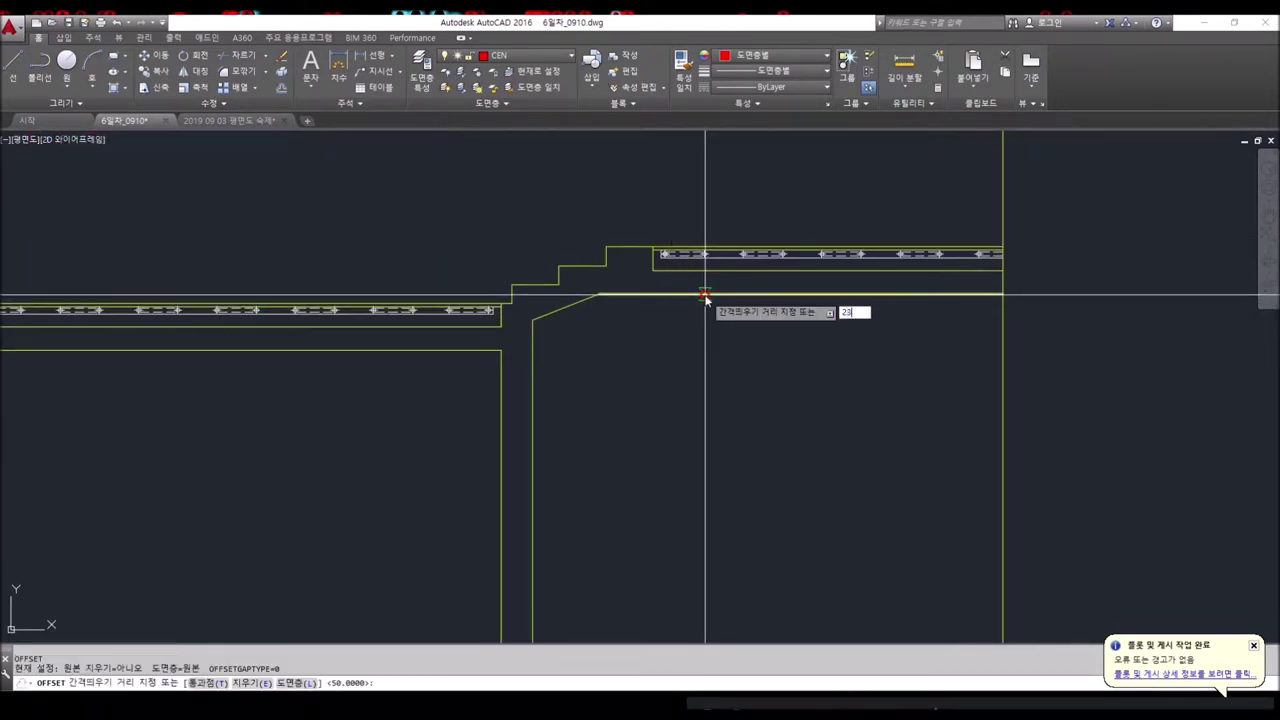
{"action": "key", "text": "Return"}
{"action": "left_click", "coordinate": [675, 292]}
{"action": "left_click", "coordinate": [686, 451]}
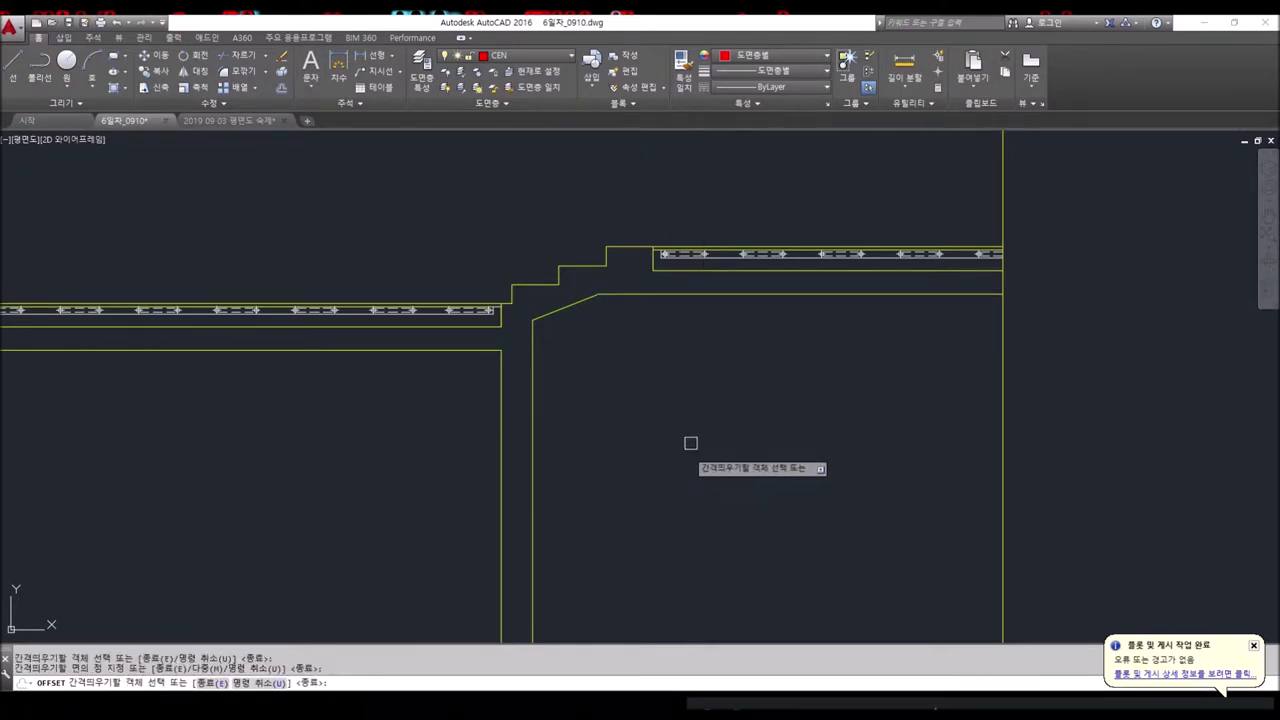
{"action": "scroll", "coordinate": [671, 363], "scroll_direction": "down", "scroll_amount": 5}
{"action": "key", "text": "Escape"}
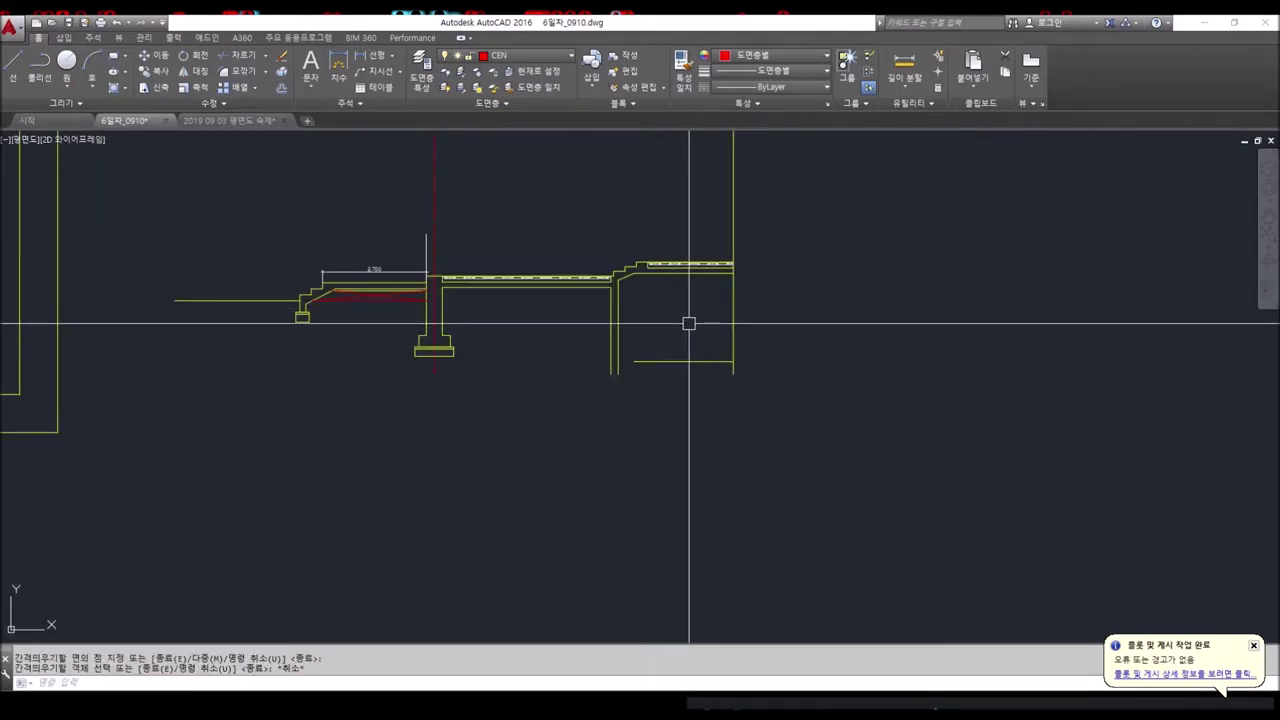
Erase the unwanted extra horizontal line beneath the floor.
{"action": "scroll", "coordinate": [647, 360], "scroll_direction": "up", "scroll_amount": 4}
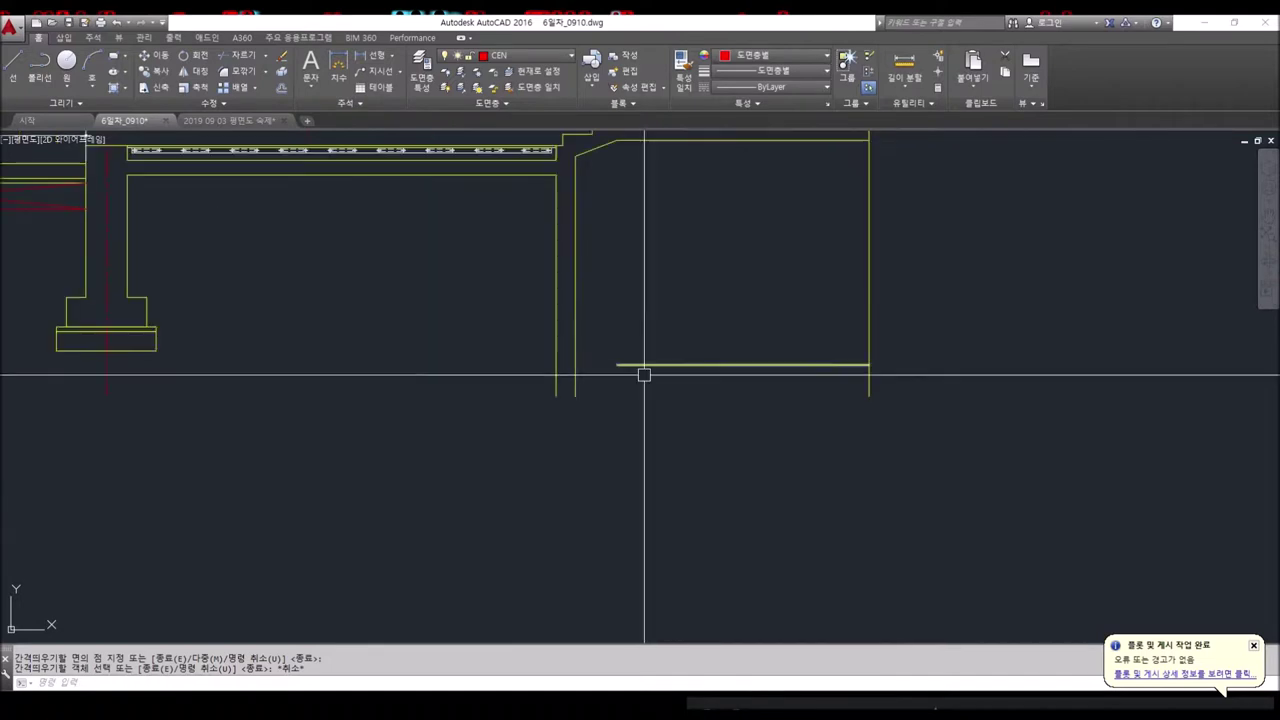
{"action": "left_click", "coordinate": [648, 366]}
{"action": "left_click", "coordinate": [617, 366]}
{"action": "key", "text": "Escape"}
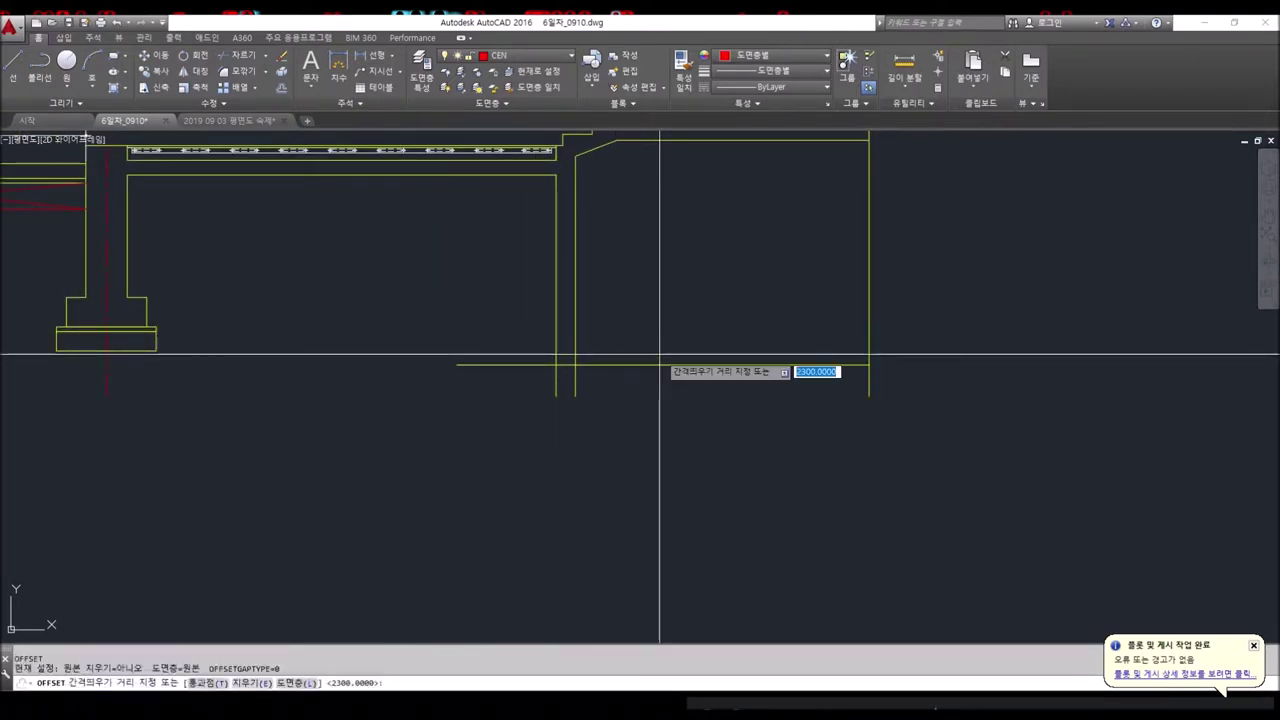
{"action": "type", "text": "0"}
{"action": "key", "text": "Return"}
{"action": "left_click", "coordinate": [656, 364]}
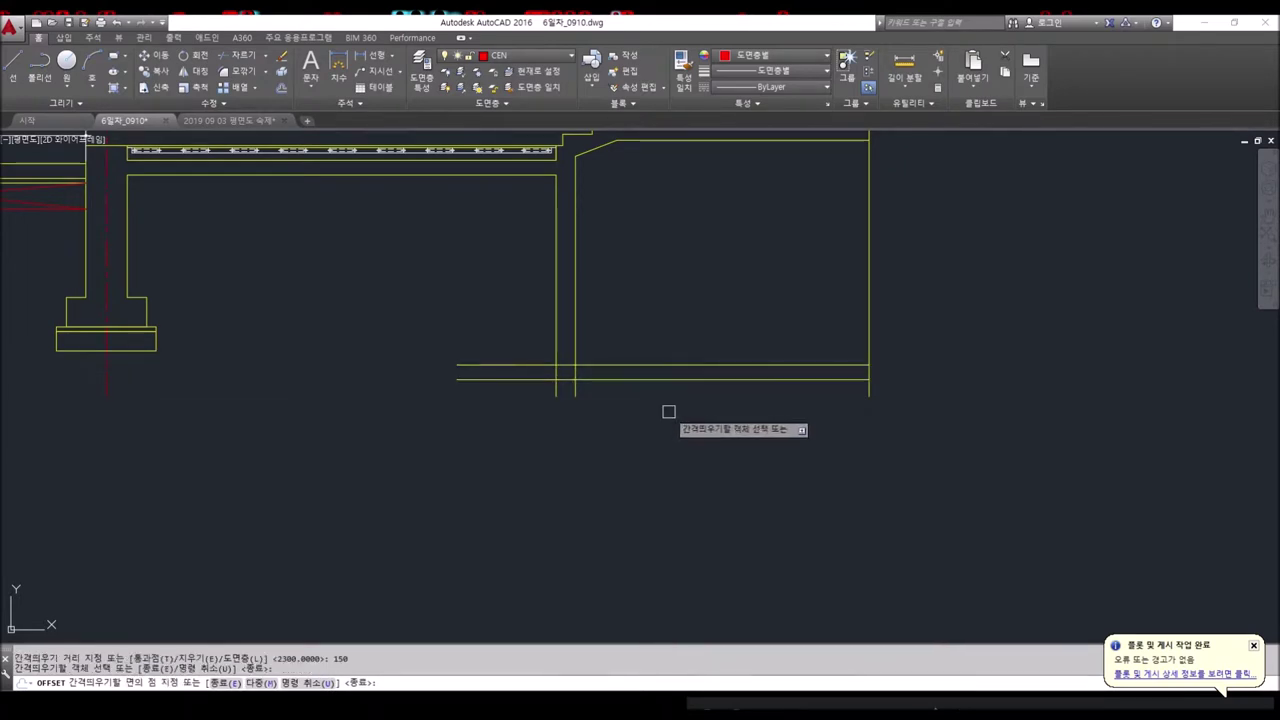
{"action": "key", "text": "Escape"}
{"action": "key", "text": "Return"}
{"action": "left_click", "coordinate": [675, 379]}
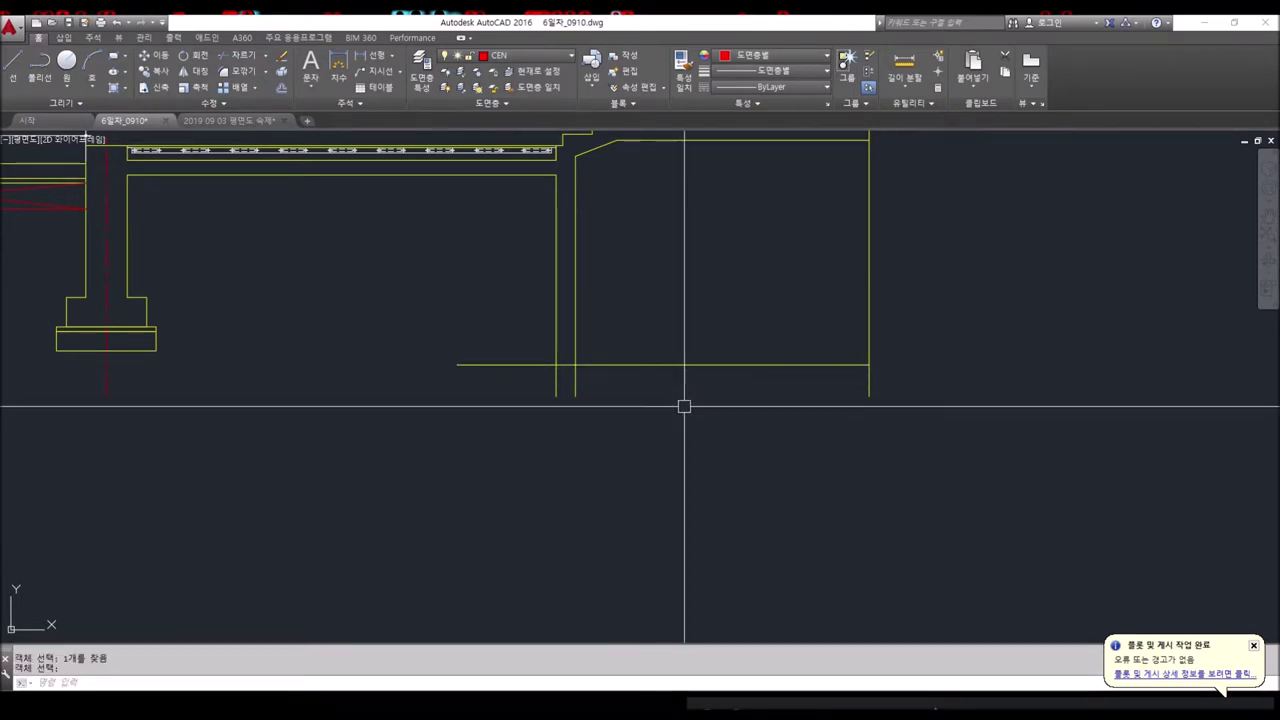
{"action": "type", "text": "300"}
Offset stacked footing lines 300, 50 and 200 below the floor line.
{"action": "key", "text": "Return"}
{"action": "type", "text": "300"}
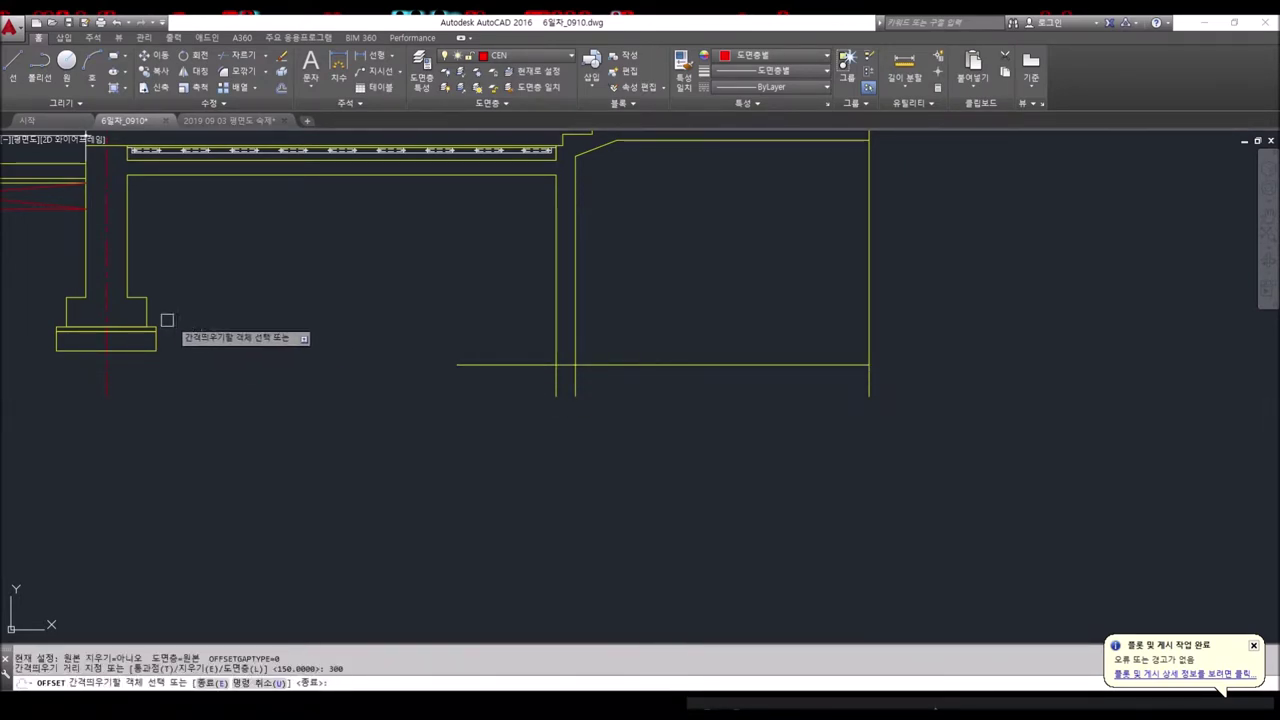
{"action": "left_click", "coordinate": [629, 366]}
{"action": "left_click", "coordinate": [673, 432]}
{"action": "key", "text": "Return"}
{"action": "type", "text": "0"}
{"action": "key", "text": "Return"}
{"action": "left_click", "coordinate": [709, 394]}
{"action": "left_click", "coordinate": [709, 443]}
{"action": "key", "text": "Return"}
{"action": "key", "text": "Return"}
{"action": "type", "text": "200"}
{"action": "key", "text": "Return"}
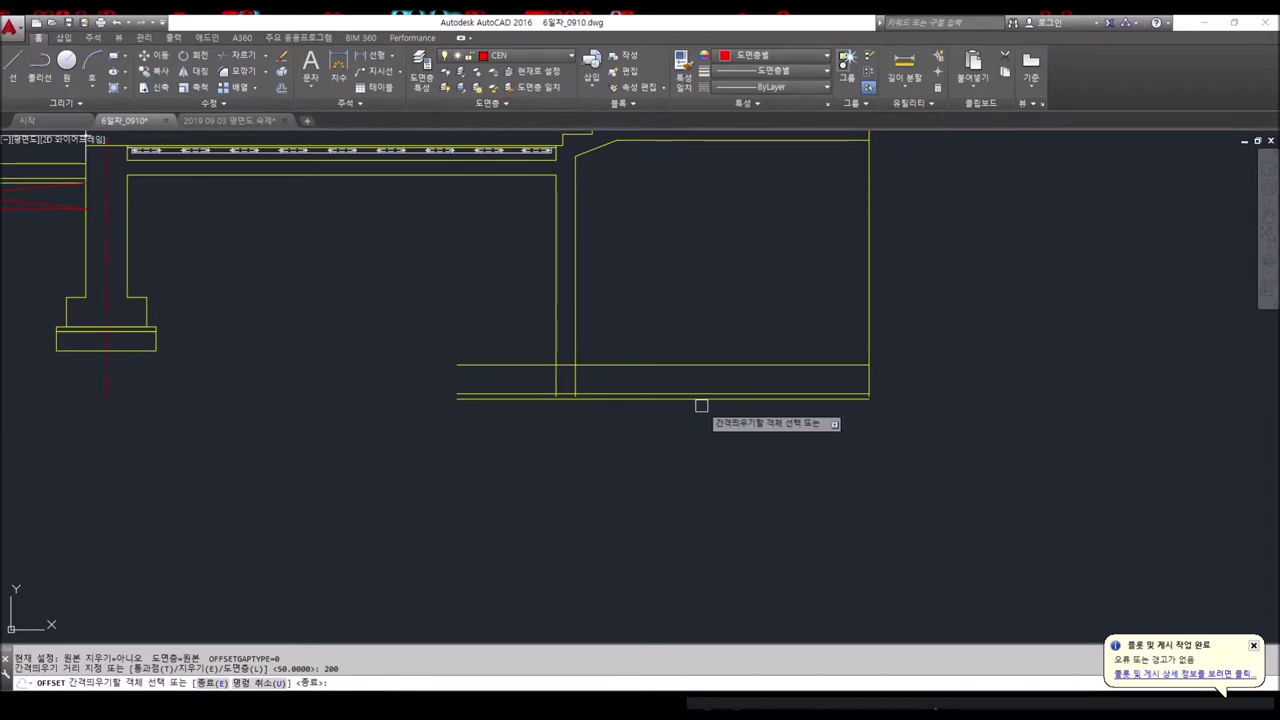
{"action": "key", "text": "Escape"}
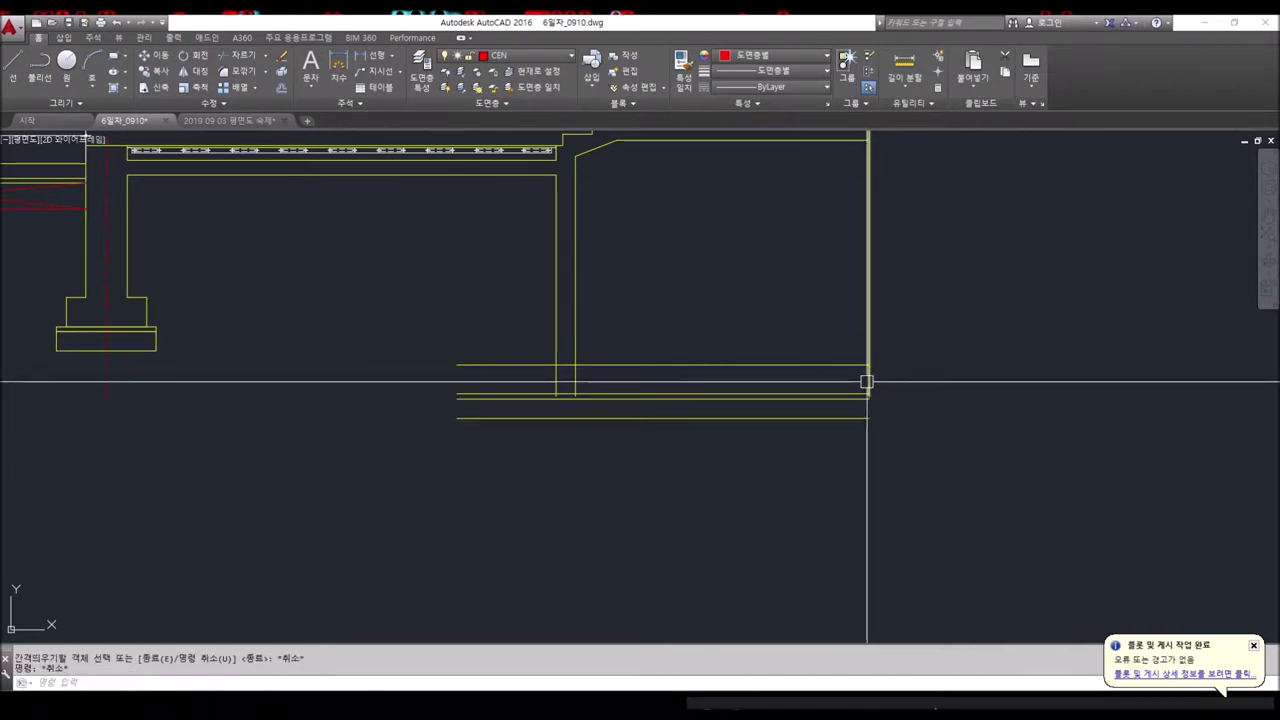
Grip-stretch the right wall line down past the new footing lines.
{"action": "left_click", "coordinate": [869, 390]}
{"action": "left_click", "coordinate": [869, 394]}
{"action": "left_click", "coordinate": [869, 492]}
{"action": "key", "text": "Escape"}
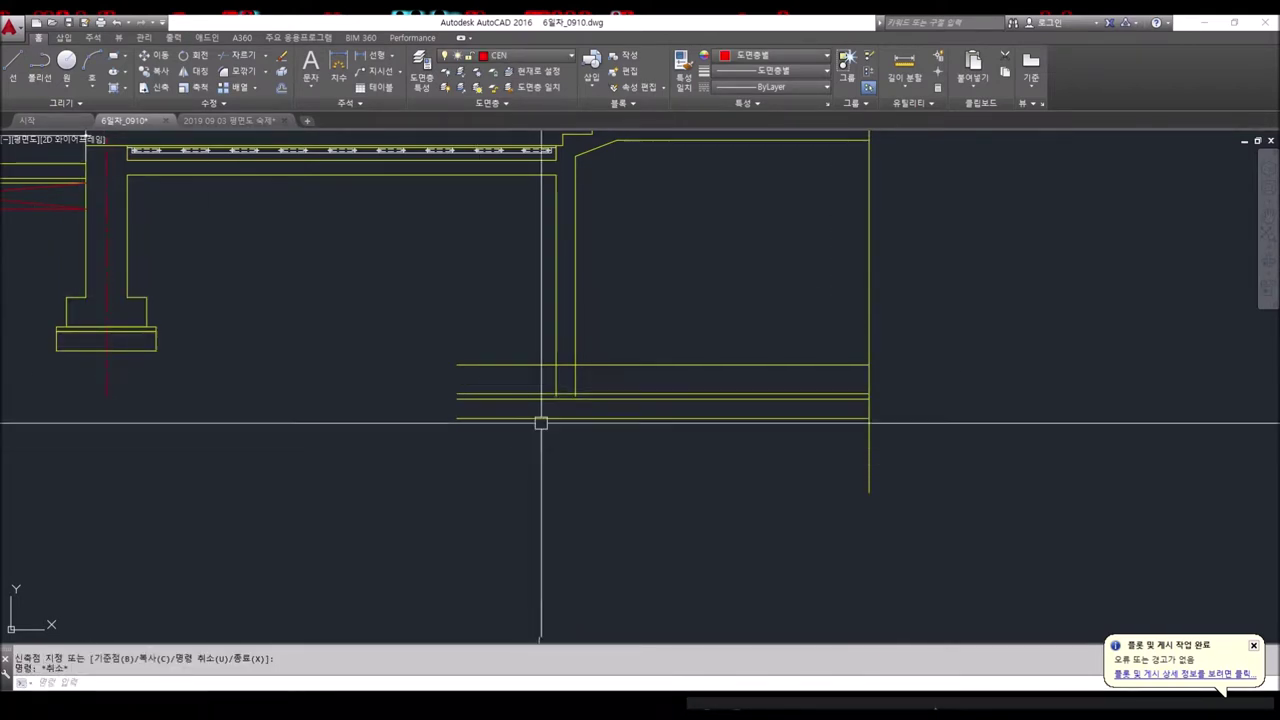
{"action": "scroll", "coordinate": [571, 382], "scroll_direction": "up", "scroll_amount": 2}
{"action": "key", "text": "Escape"}
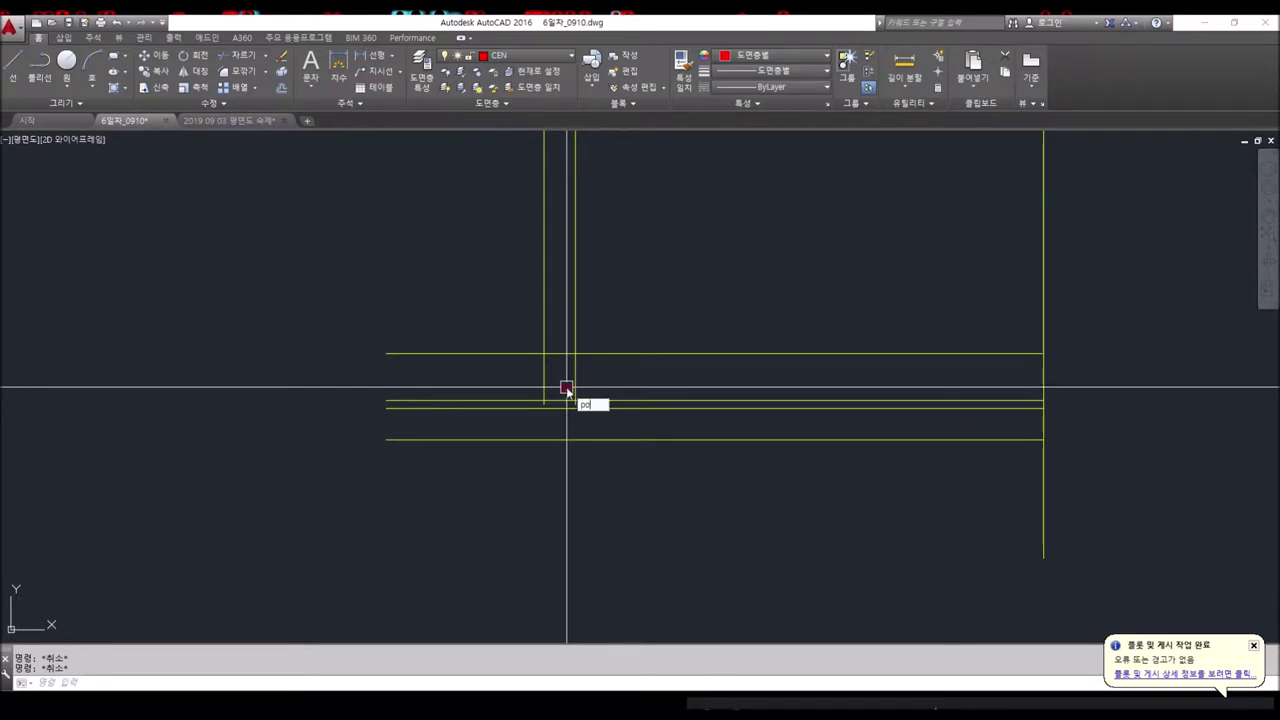
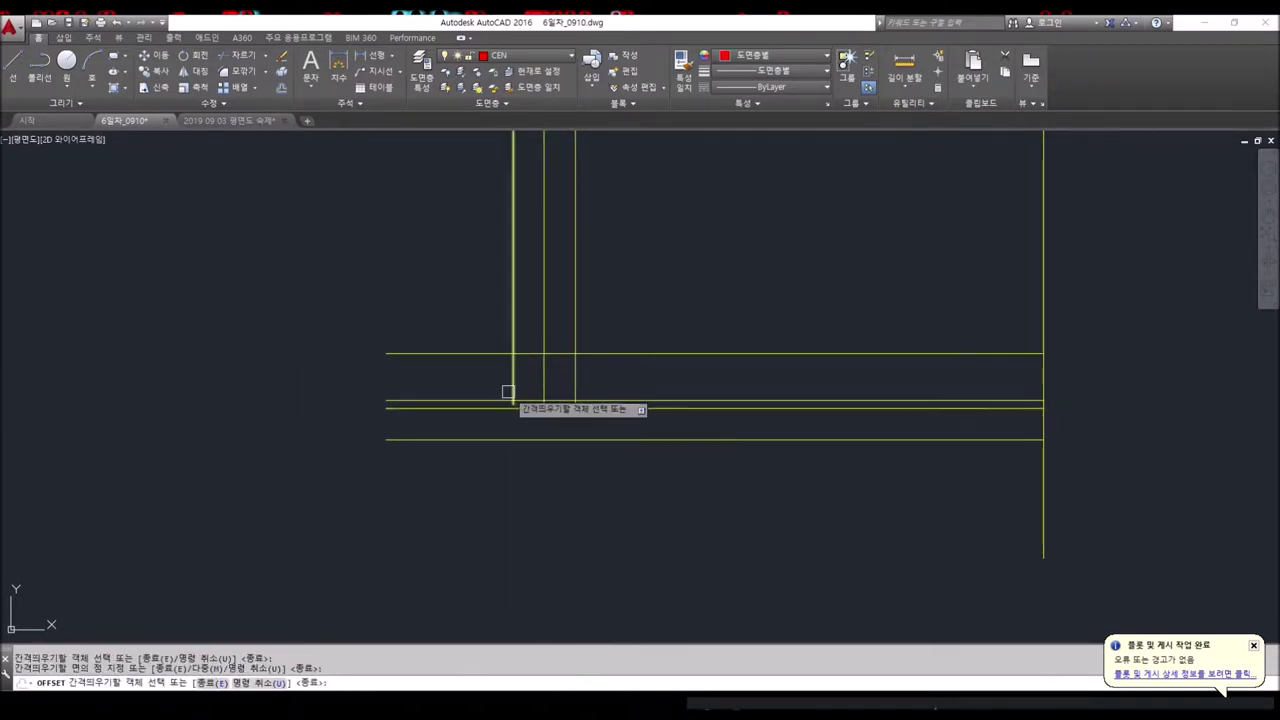
Offset the vertical wall line 100 to the left.
{"action": "key", "text": "Escape"}
{"action": "key", "text": "Return"}
{"action": "type", "text": "100"}
{"action": "key", "text": "Return"}
{"action": "left_click", "coordinate": [514, 377]}
{"action": "left_click", "coordinate": [497, 377]}
{"action": "key", "text": "Escape"}
{"action": "key", "text": "Escape"}
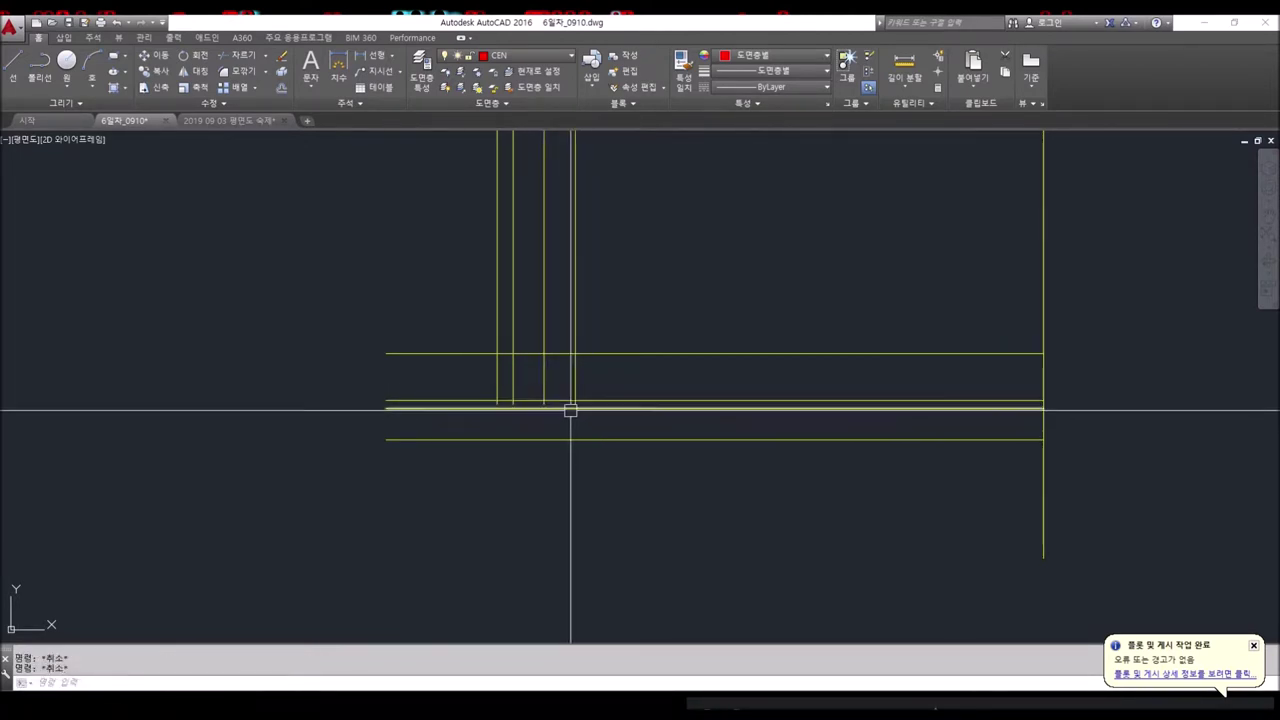
{"action": "type", "text": "ex"}
Extend the four vertical lines down to the bottom horizontal line.
{"action": "key", "text": "Return"}
{"action": "left_click", "coordinate": [662, 440]}
{"action": "key", "text": "Return"}
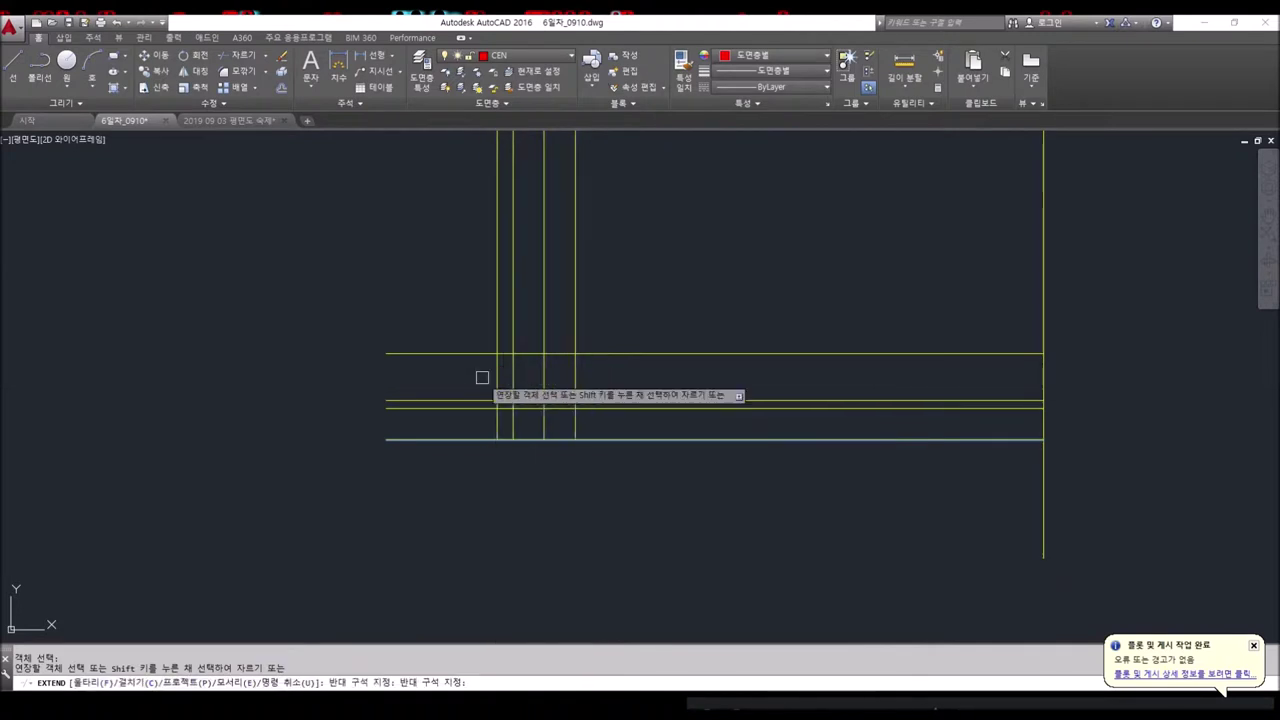
{"action": "left_click_drag", "start_coordinate": [480, 374], "coordinate": [590, 407]}
{"action": "scroll", "coordinate": [540, 425], "scroll_direction": "down", "scroll_amount": 3}
{"action": "scroll", "coordinate": [525, 418], "scroll_direction": "up", "scroll_amount": 3}
Draw the slab, thin under-slab and footing rectangles with RECTANG.
{"action": "type", "text": "rec"}
{"action": "key", "text": "Return"}
{"action": "left_click", "coordinate": [490, 414]}
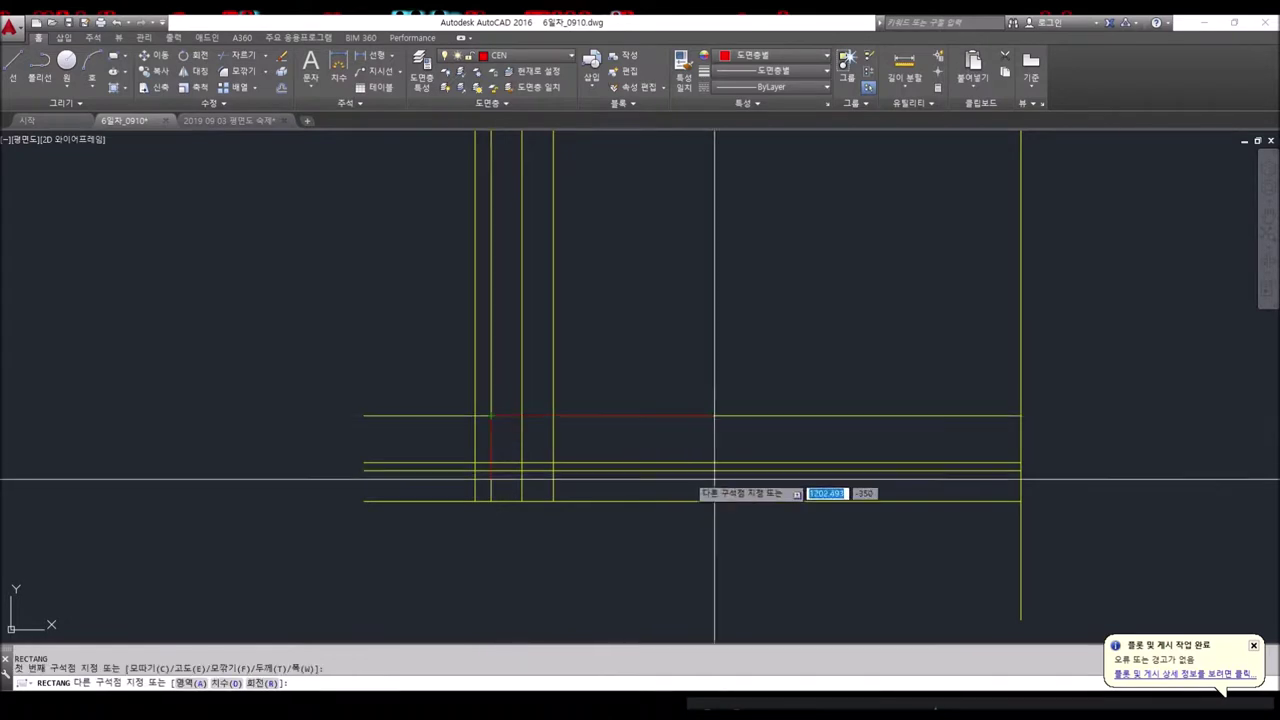
{"action": "left_click", "coordinate": [1020, 460]}
{"action": "left_click", "coordinate": [475, 462]}
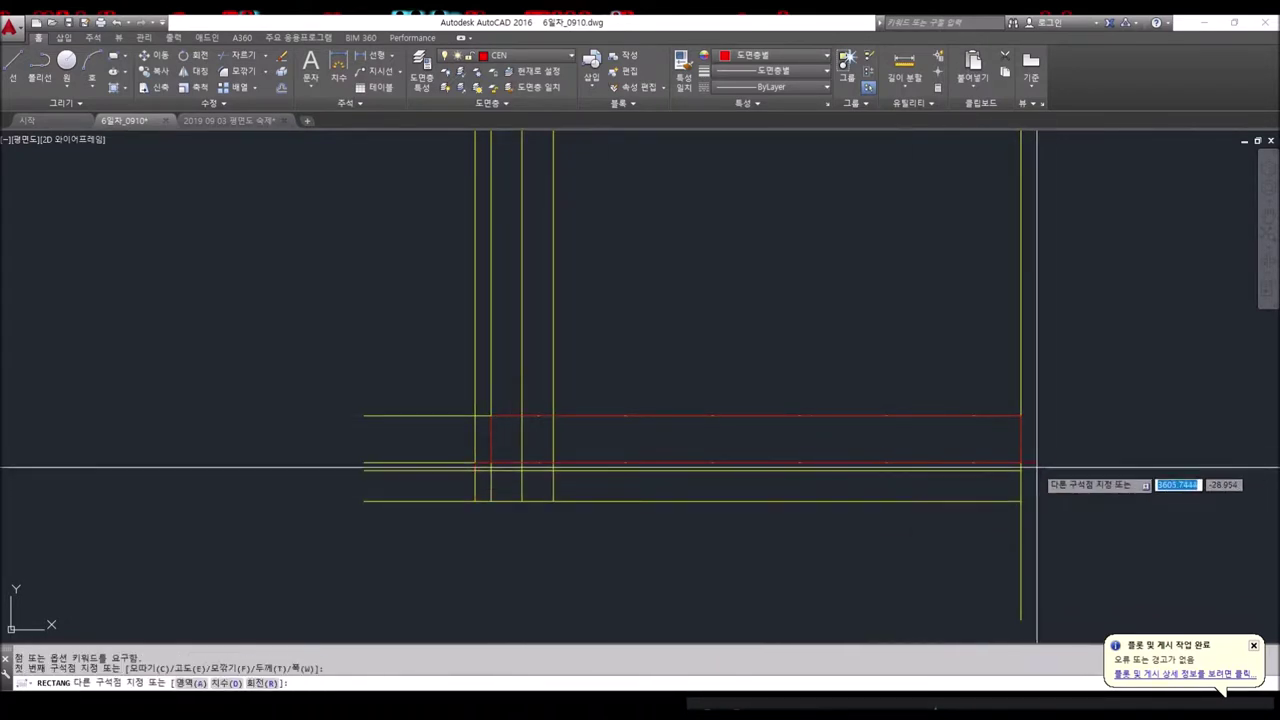
{"action": "left_click", "coordinate": [1020, 470]}
{"action": "left_click", "coordinate": [475, 462]}
{"action": "left_click", "coordinate": [1020, 500]}
{"action": "key", "text": "Escape"}
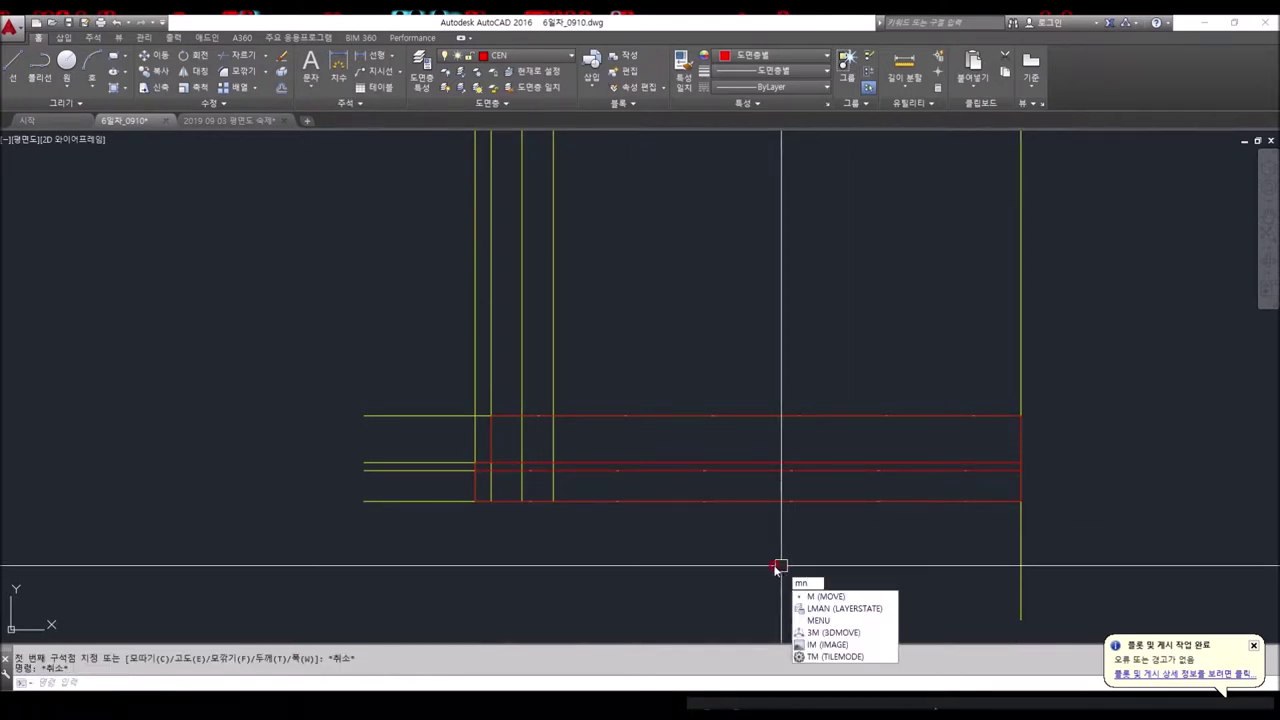
Match the red rectangles to the yellow section-line properties.
{"action": "key", "text": "Escape"}
{"action": "type", "text": "a"}
{"action": "key", "text": "Return"}
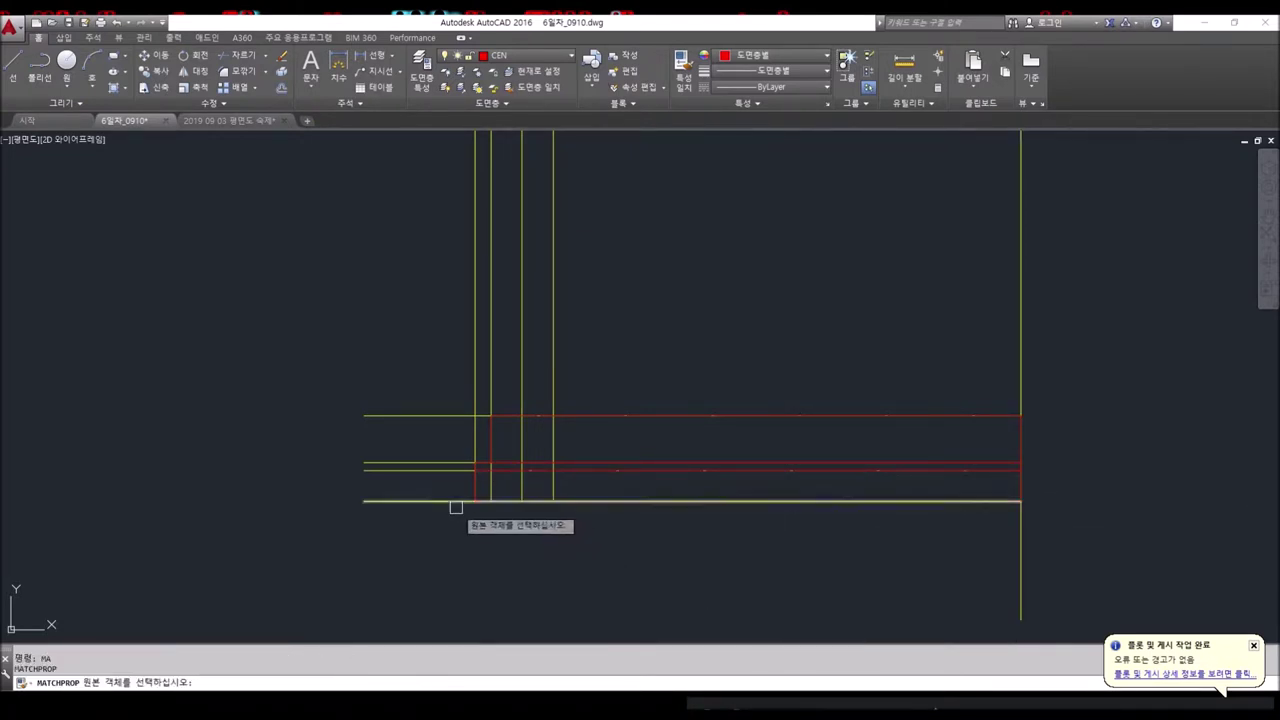
{"action": "left_click", "coordinate": [456, 505]}
{"action": "left_click", "coordinate": [871, 529]}
{"action": "left_click", "coordinate": [614, 403]}
{"action": "key", "text": "Return"}
Erase the leftover horizontal line stubs on the left.
{"action": "type", "text": "e"}
{"action": "key", "text": "Return"}
{"action": "left_click_drag", "start_coordinate": [384, 545], "coordinate": [449, 331]}
{"action": "key", "text": "Return"}
{"action": "key", "text": "Return"}
{"action": "key", "text": "Escape"}
{"action": "key", "text": "Escape"}
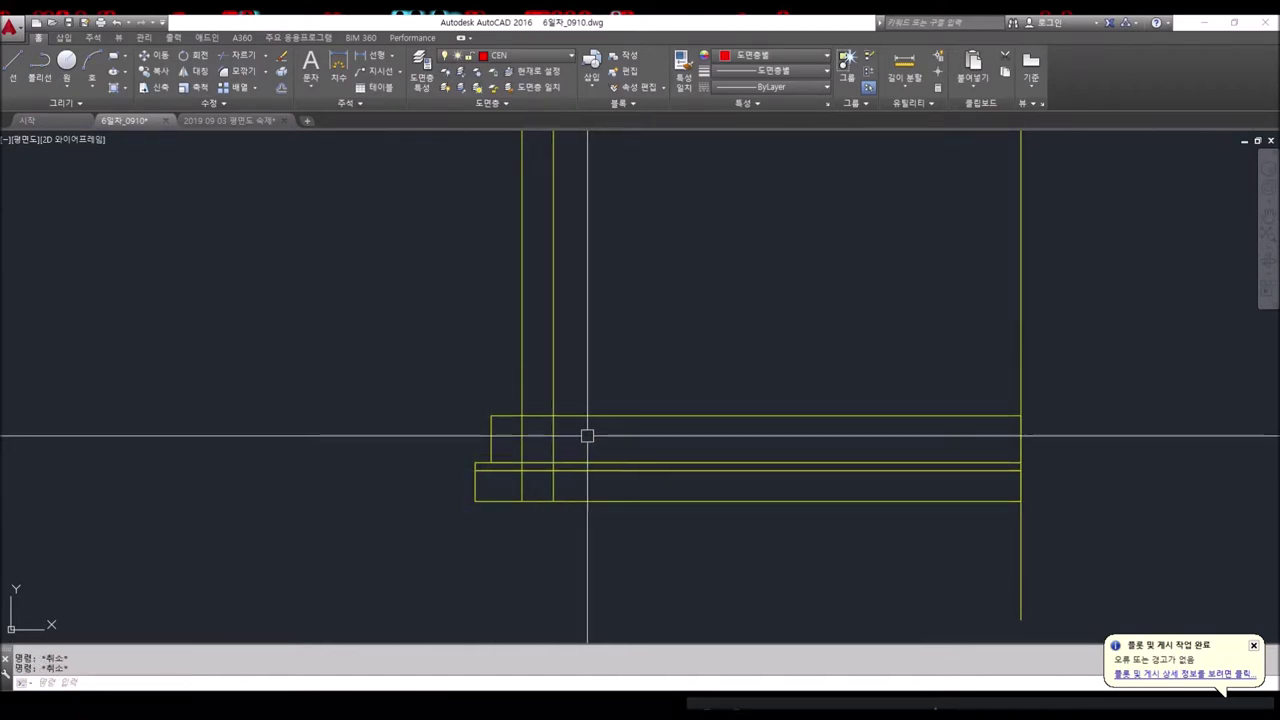
Trim the overlapping top edge and vertical line inside the rectangles.
{"action": "type", "text": "tr"}
{"action": "key", "text": "Return"}
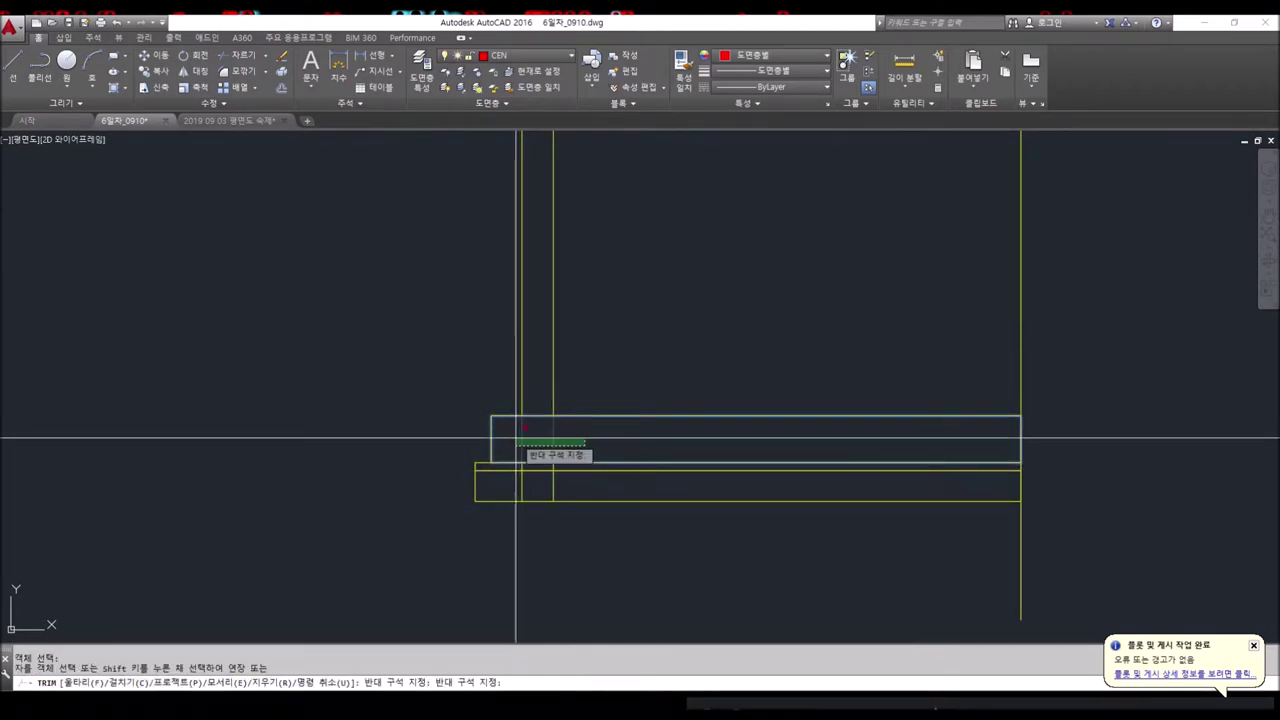
{"action": "key", "text": "Return"}
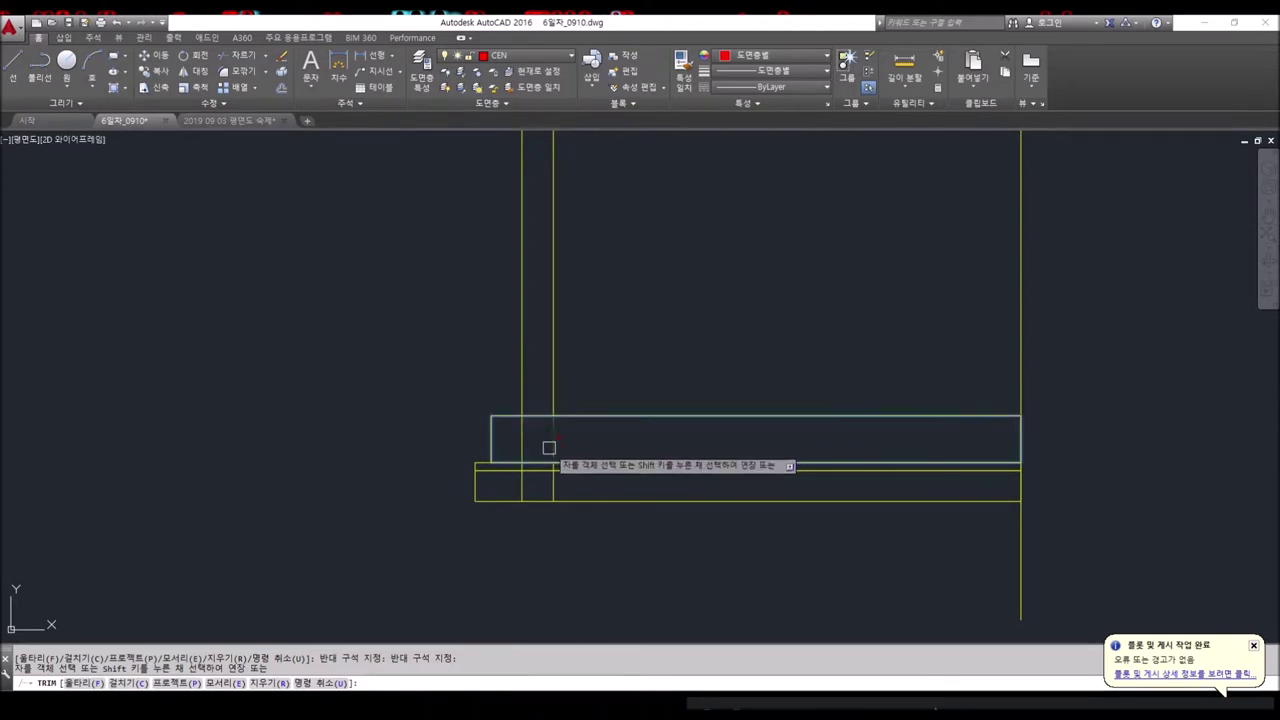
{"action": "left_click", "coordinate": [547, 418]}
{"action": "left_click_drag", "start_coordinate": [569, 434], "coordinate": [518, 437]}
{"action": "scroll", "coordinate": [528, 454], "scroll_direction": "down", "scroll_amount": 2}
{"action": "key", "text": "Return"}
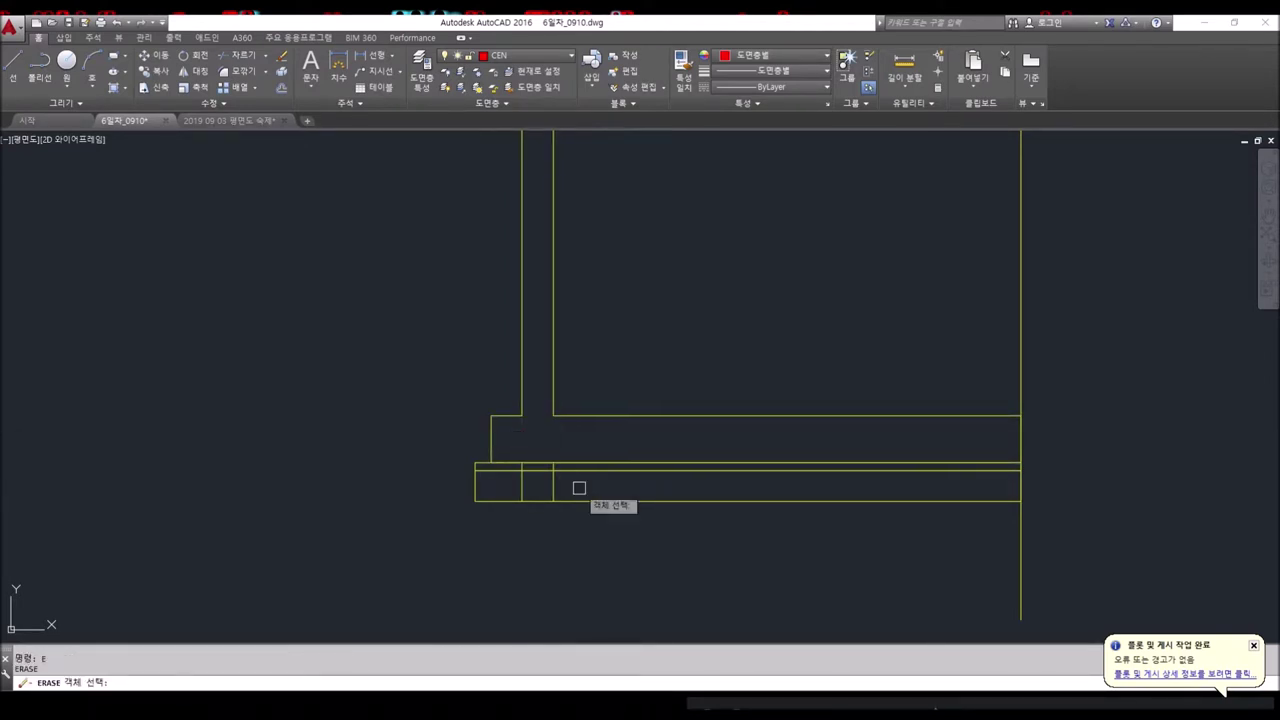
{"action": "scroll", "coordinate": [594, 420], "scroll_direction": "down", "scroll_amount": 2}
{"action": "middle_click_drag", "start_coordinate": [609, 276], "coordinate": [571, 411]}
{"action": "key", "text": "Escape"}
{"action": "key", "text": "Escape"}
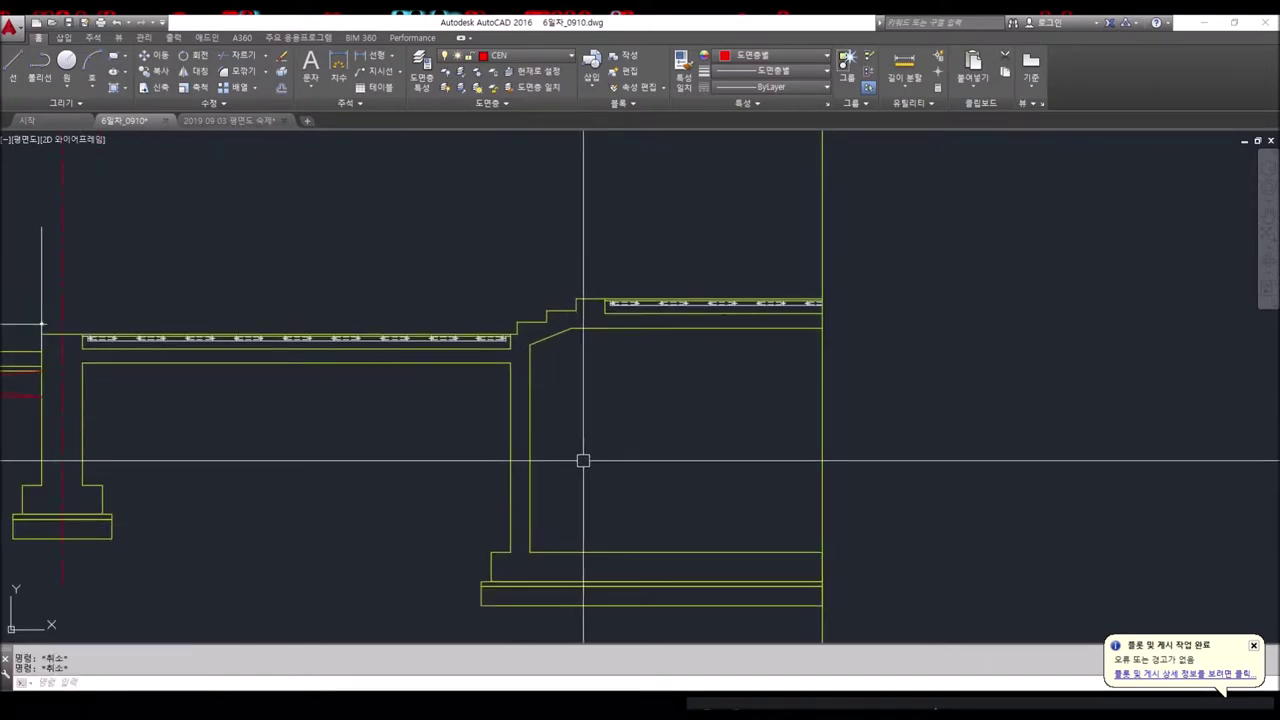
Offset the wall and diagonal lines 20 toward the room side.
{"action": "type", "text": "20"}
{"action": "key", "text": "Return"}
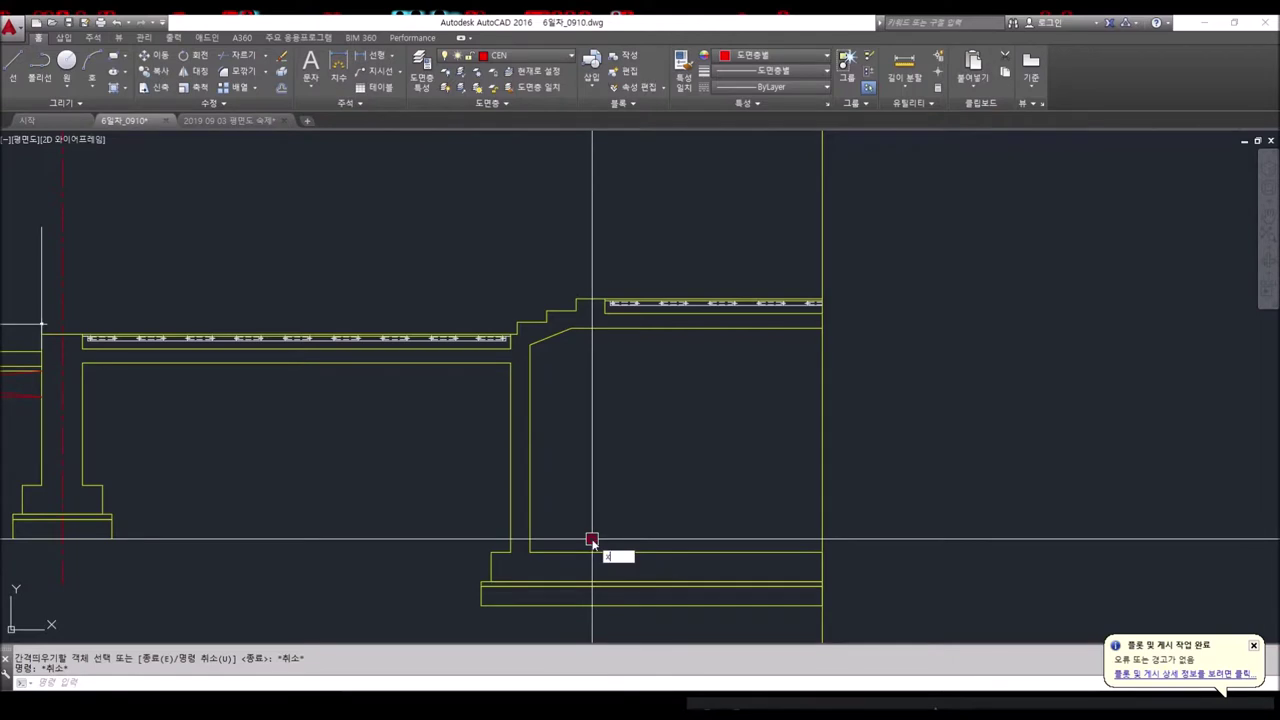
{"action": "key", "text": "Escape"}
{"action": "key", "text": "Escape"}
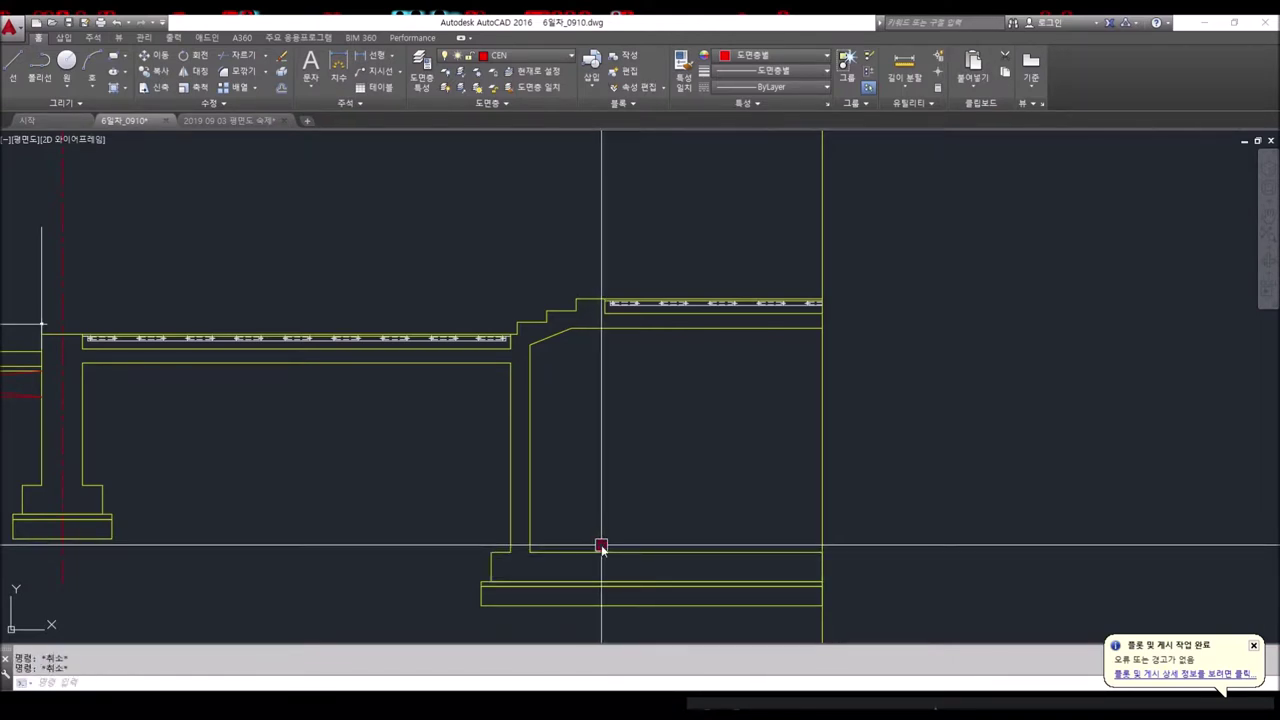
{"action": "left_click", "coordinate": [523, 543]}
{"action": "left_click", "coordinate": [543, 543]}
{"action": "scroll", "coordinate": [560, 535], "scroll_direction": "up", "scroll_amount": 5}
{"action": "scroll", "coordinate": [470, 580], "scroll_direction": "up", "scroll_amount": 3}
{"action": "scroll", "coordinate": [440, 590], "scroll_direction": "up", "scroll_amount": 1}
{"action": "scroll", "coordinate": [457, 514], "scroll_direction": "down", "scroll_amount": 3}
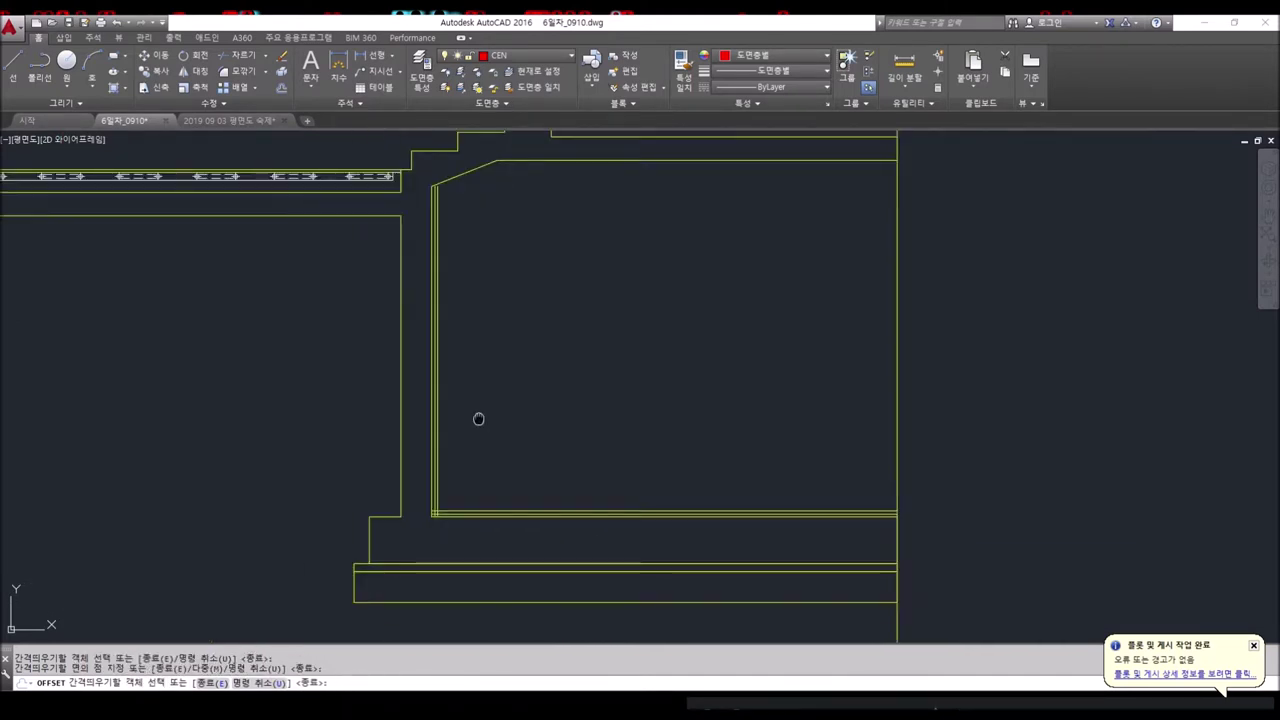
{"action": "left_click", "coordinate": [470, 194]}
{"action": "key", "text": "Escape"}
{"action": "key", "text": "Escape"}
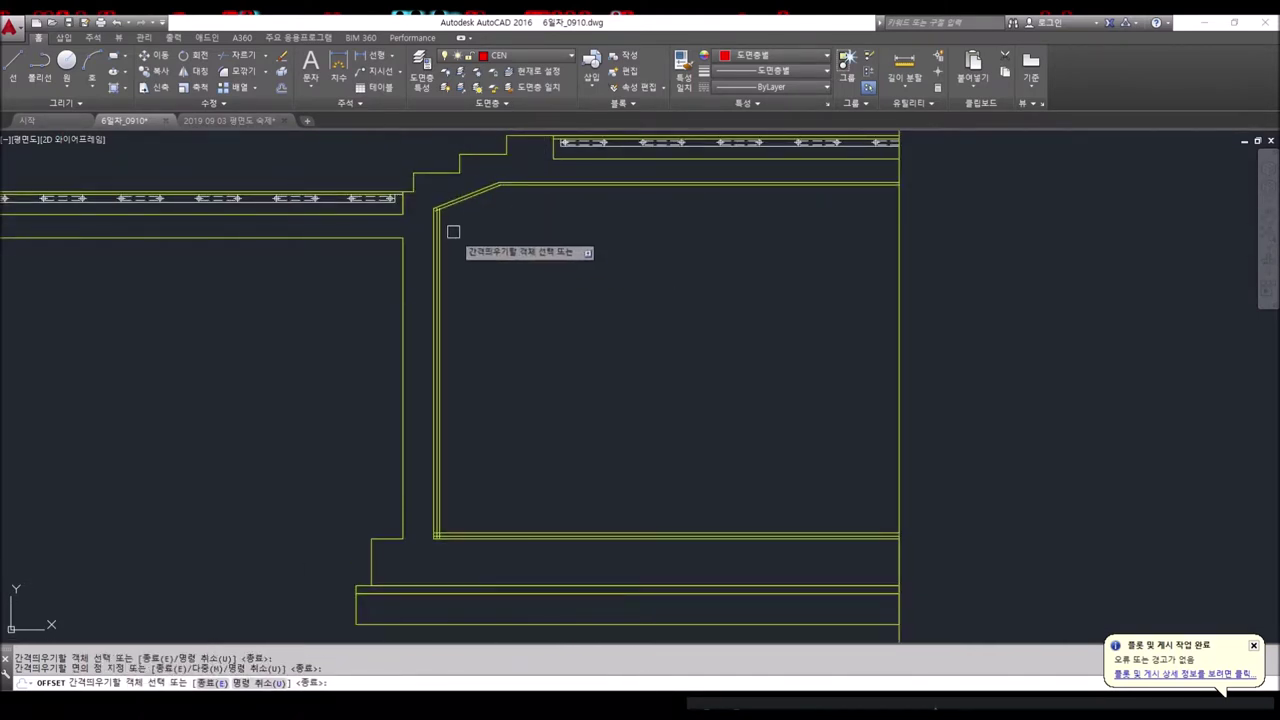
{"action": "scroll", "coordinate": [457, 237], "scroll_direction": "up", "scroll_amount": 3}
{"action": "scroll", "coordinate": [446, 209], "scroll_direction": "up", "scroll_amount": 3}
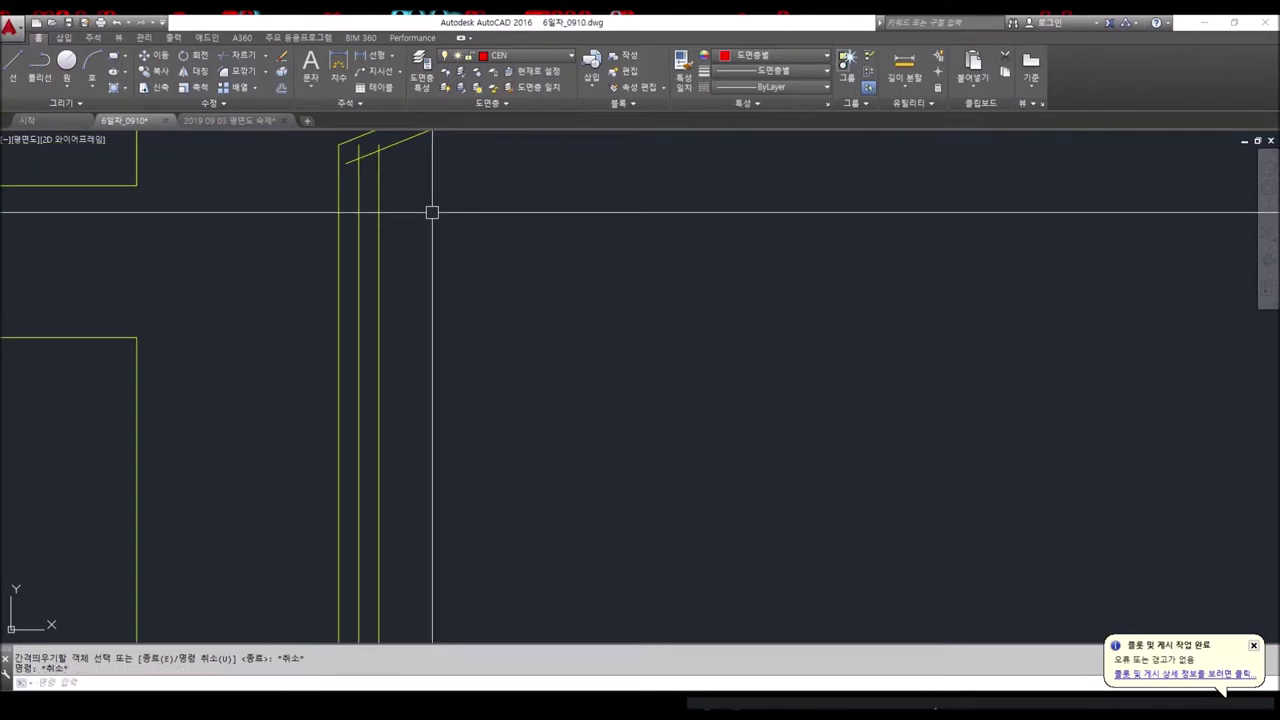
Fillet the offset finish lines together at the corners.
{"action": "type", "text": "f"}
{"action": "key", "text": "Return"}
{"action": "left_click", "coordinate": [380, 189]}
{"action": "scroll", "coordinate": [508, 259], "scroll_direction": "down", "scroll_amount": 2}
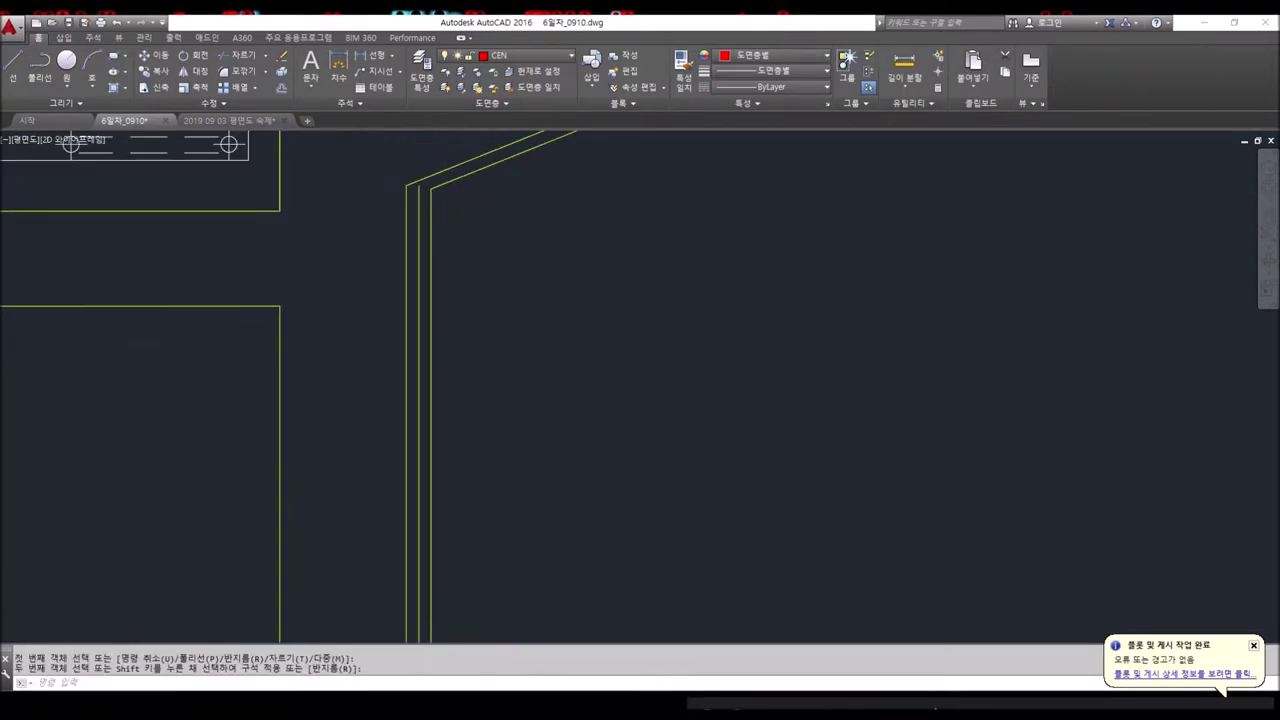
{"action": "scroll", "coordinate": [520, 320], "scroll_direction": "down", "scroll_amount": 2}
{"action": "left_click", "coordinate": [510, 317]}
{"action": "key", "text": "Return"}
{"action": "scroll", "coordinate": [531, 413], "scroll_direction": "down", "scroll_amount": 2}
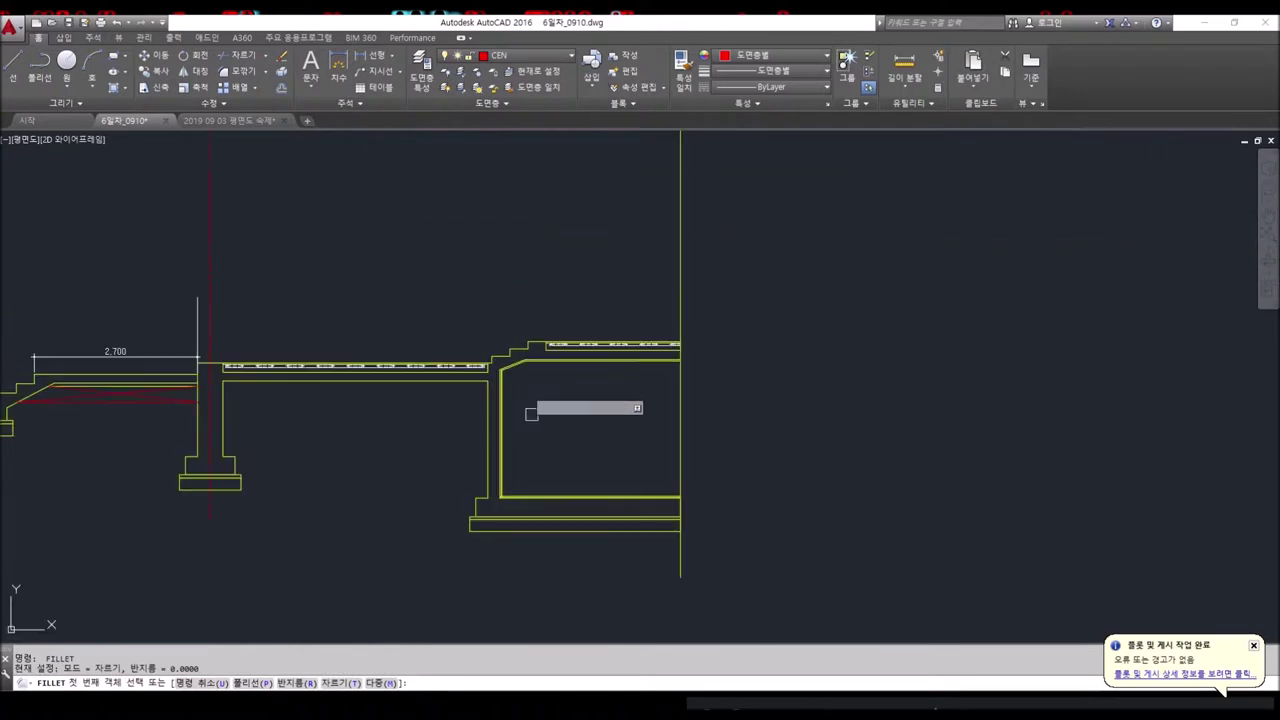
{"action": "scroll", "coordinate": [546, 257], "scroll_direction": "up", "scroll_amount": 2}
{"action": "scroll", "coordinate": [509, 357], "scroll_direction": "up", "scroll_amount": 2}
{"action": "scroll", "coordinate": [449, 434], "scroll_direction": "up", "scroll_amount": 2}
{"action": "left_click", "coordinate": [488, 447]}
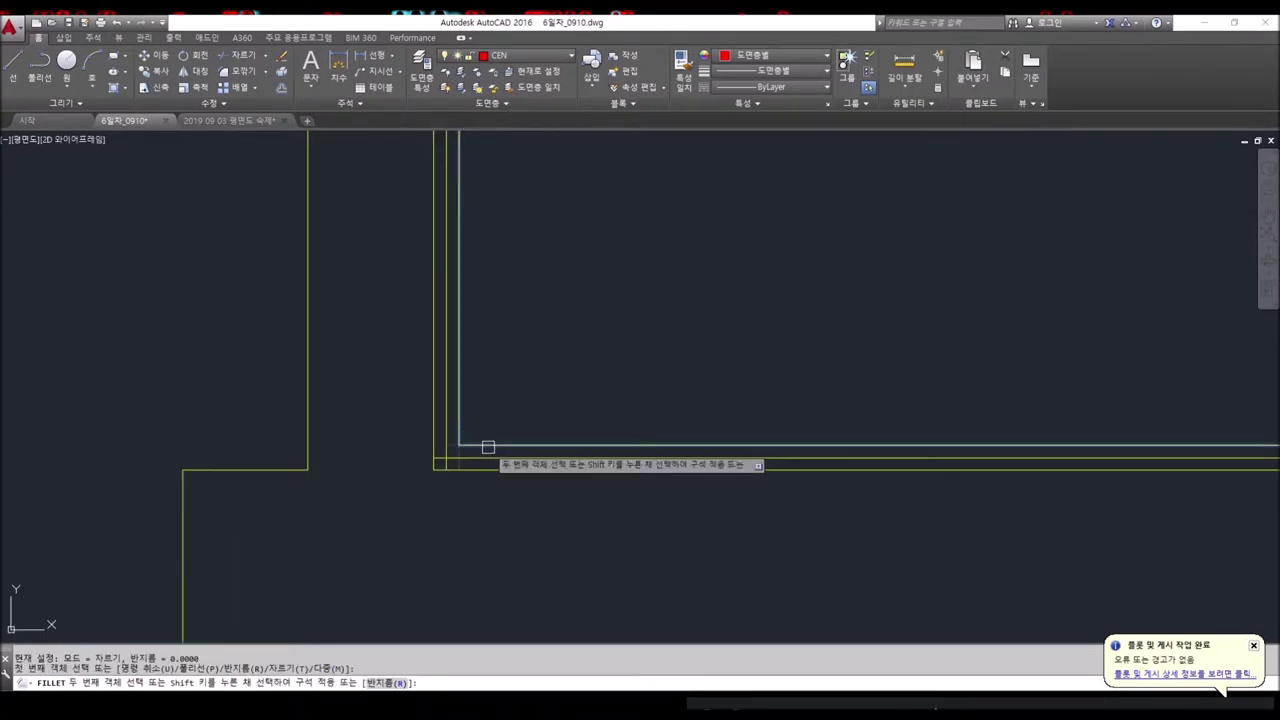
{"action": "key", "text": "Escape"}
Move the inner finish lines at the corner onto the 마감선 layer.
{"action": "left_click", "coordinate": [513, 417]}
{"action": "left_click", "coordinate": [449, 451]}
{"action": "left_click", "coordinate": [513, 57]}
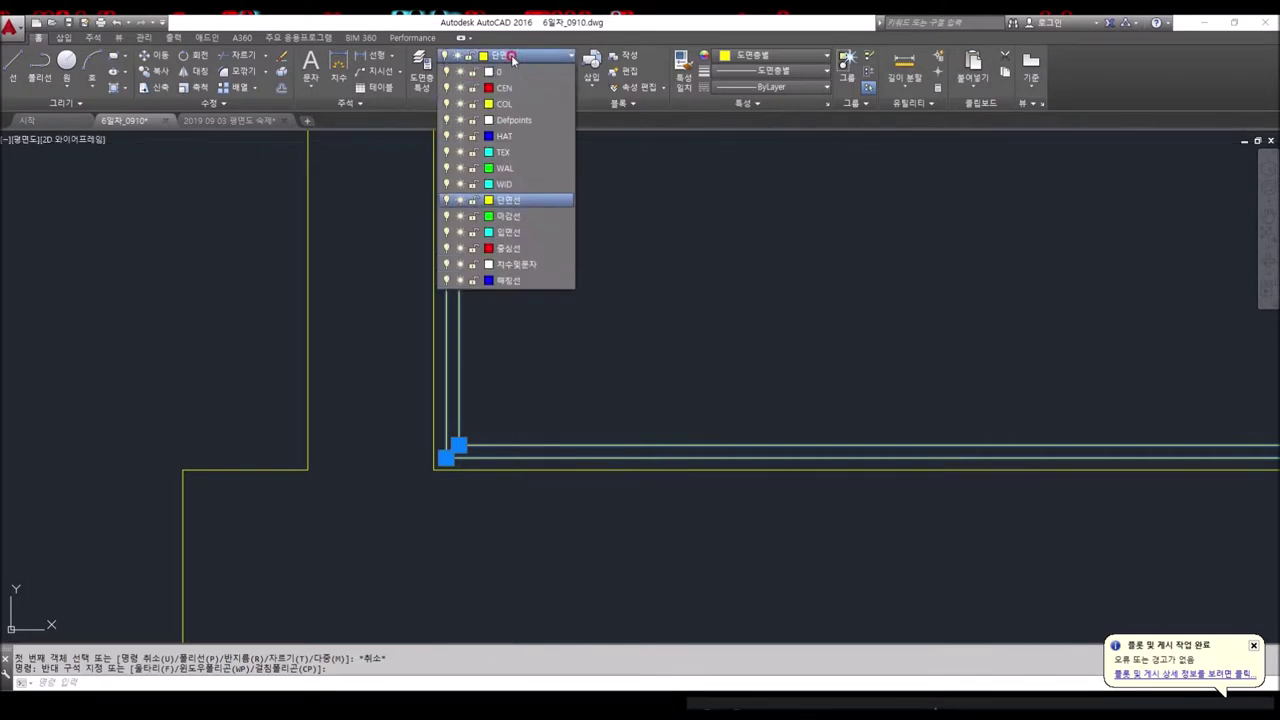
{"action": "left_click", "coordinate": [512, 217]}
{"action": "scroll", "coordinate": [455, 475], "scroll_direction": "up", "scroll_amount": 4}
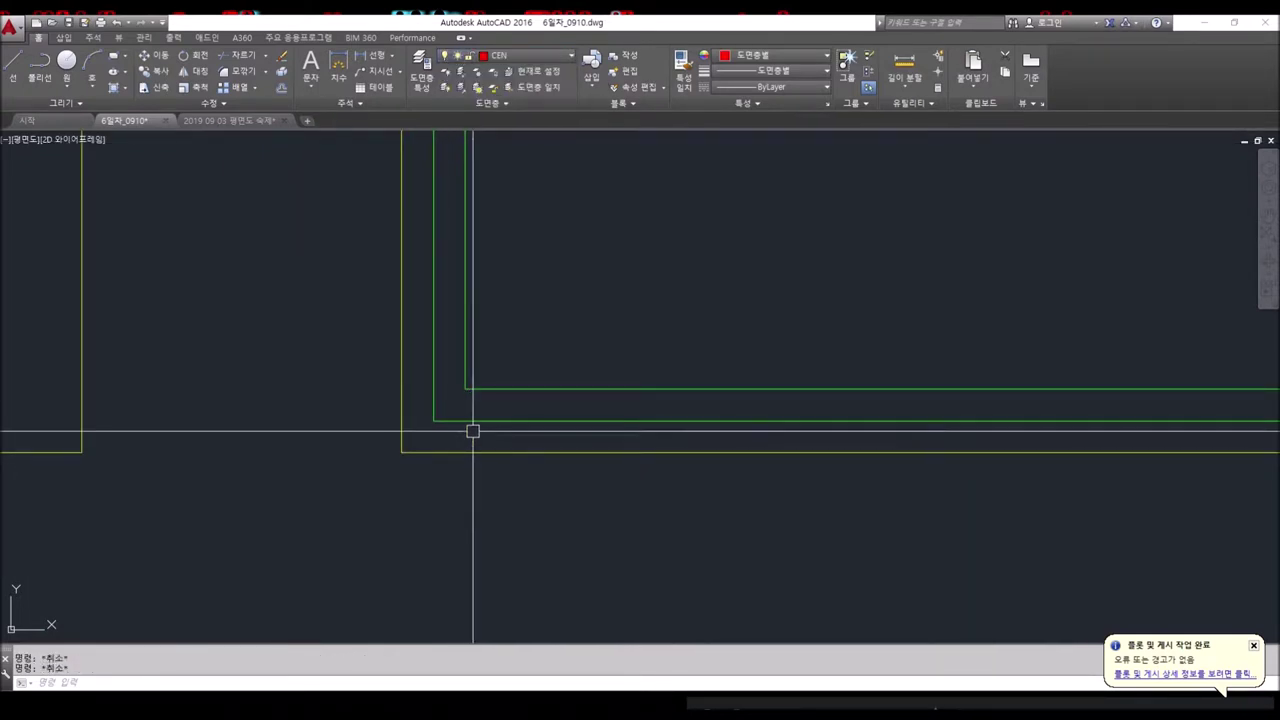
{"action": "left_click", "coordinate": [748, 88]}
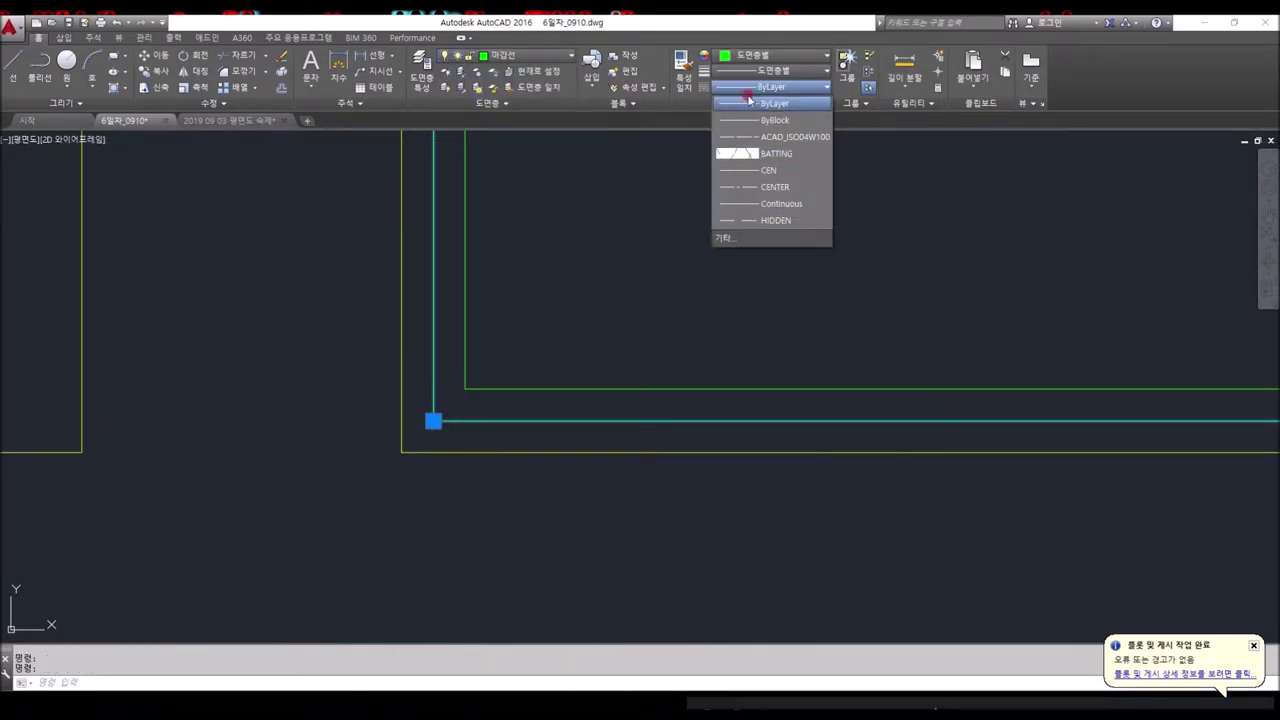
{"action": "key", "text": "Escape"}
{"action": "key", "text": "Escape"}
{"action": "scroll", "coordinate": [640, 555], "scroll_direction": "down", "scroll_amount": 3}
{"action": "scroll", "coordinate": [651, 294], "scroll_direction": "up", "scroll_amount": 1}
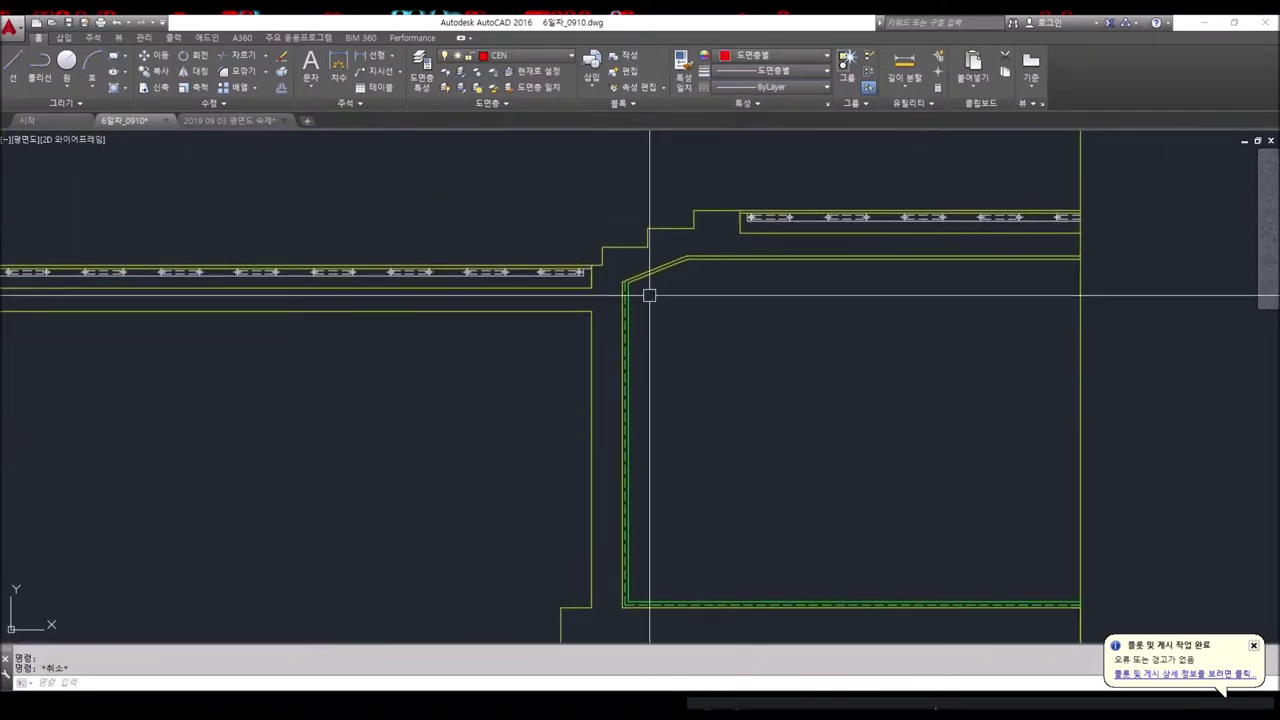
{"action": "scroll", "coordinate": [635, 294], "scroll_direction": "up", "scroll_amount": 3}
Attempt extending the finish lines, then pick the wall line as match-properties source.
{"action": "type", "text": "ex"}
{"action": "key", "text": "Return"}
{"action": "key", "text": "Return"}
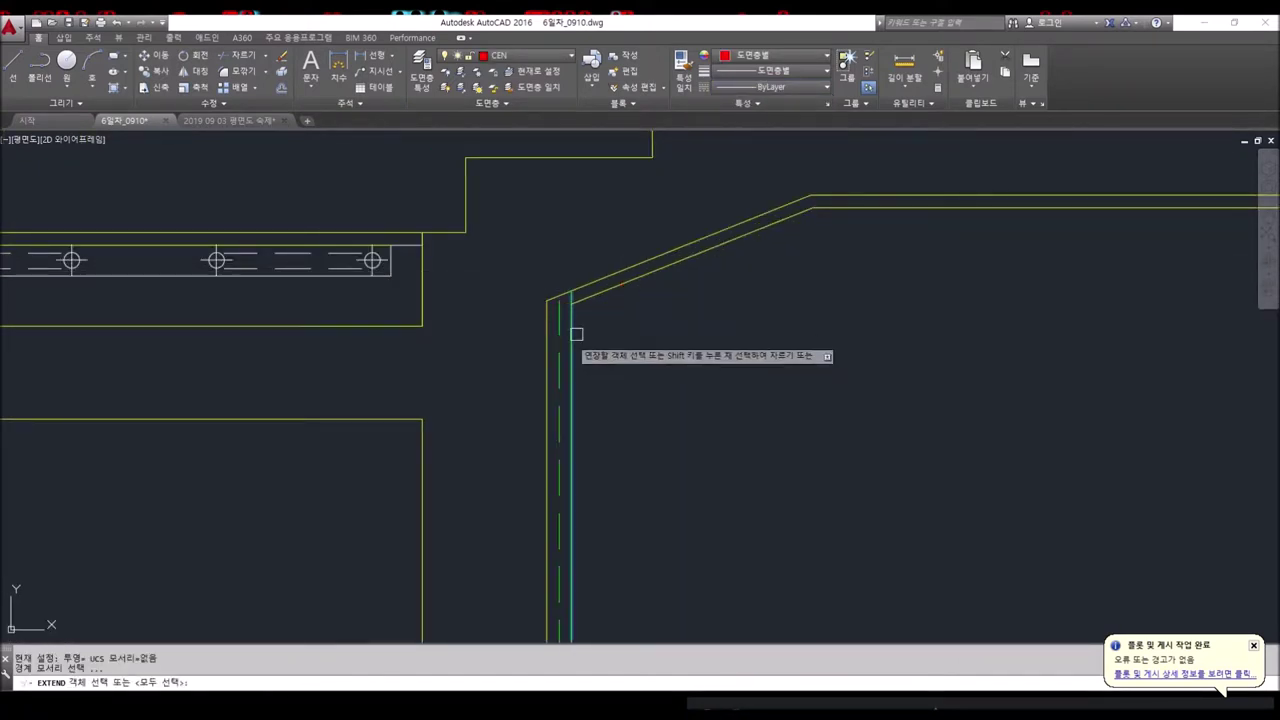
{"action": "key", "text": "Escape"}
{"action": "key", "text": "Escape"}
{"action": "type", "text": "ma"}
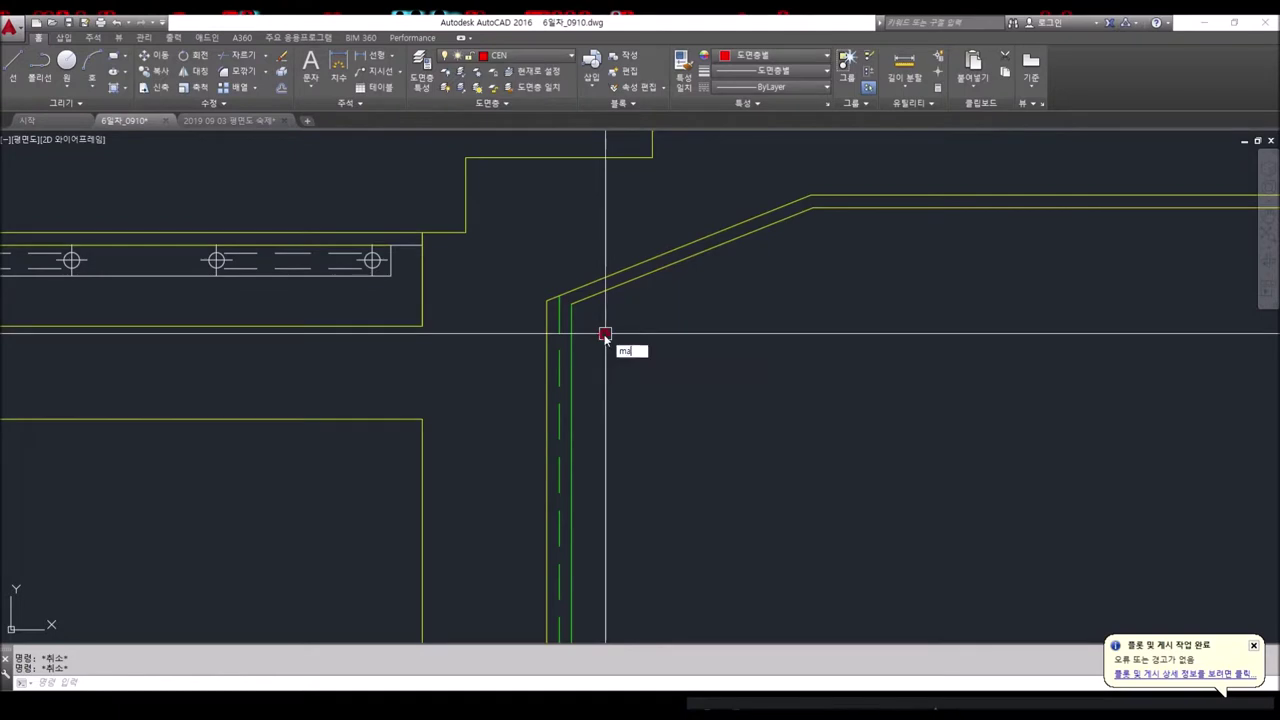
{"action": "left_click", "coordinate": [571, 330]}
{"action": "scroll", "coordinate": [888, 206], "scroll_direction": "down", "scroll_amount": 2}
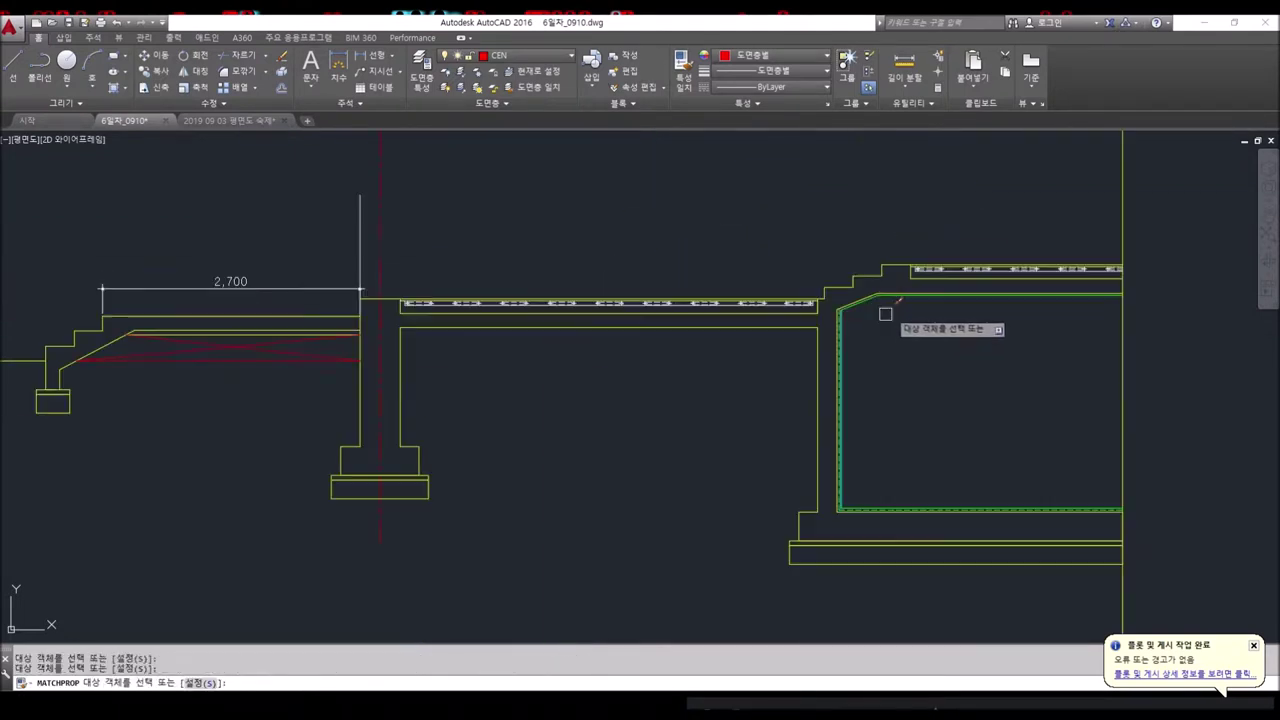
Cancel property matching and bring the living room floor plan into view.
{"action": "scroll", "coordinate": [900, 360], "scroll_direction": "down", "scroll_amount": 2}
{"action": "scroll", "coordinate": [955, 395], "scroll_direction": "up", "scroll_amount": 4}
{"action": "scroll", "coordinate": [935, 420], "scroll_direction": "down", "scroll_amount": 3}
{"action": "scroll", "coordinate": [920, 420], "scroll_direction": "down", "scroll_amount": 2}
{"action": "scroll", "coordinate": [890, 380], "scroll_direction": "up", "scroll_amount": 1}
{"action": "scroll", "coordinate": [800, 440], "scroll_direction": "down", "scroll_amount": 5}
{"action": "scroll", "coordinate": [750, 400], "scroll_direction": "up", "scroll_amount": 2}
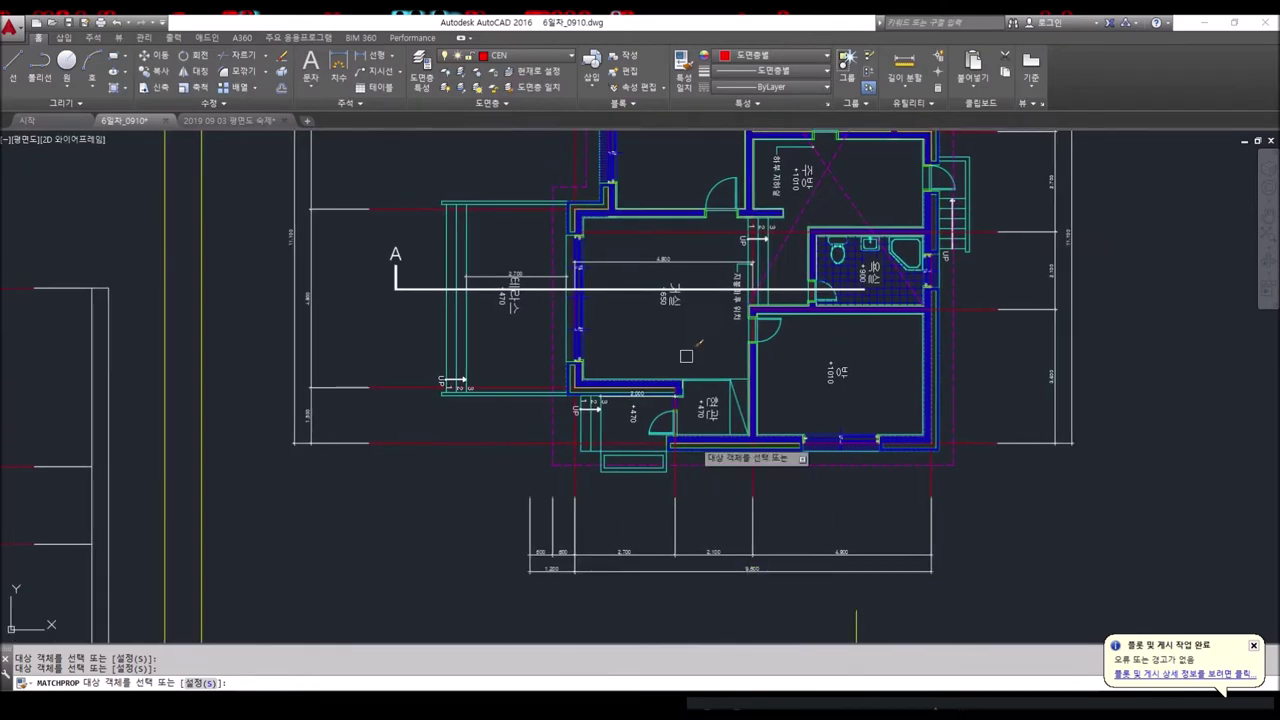
{"action": "scroll", "coordinate": [752, 277], "scroll_direction": "up", "scroll_amount": 2}
{"action": "scroll", "coordinate": [865, 312], "scroll_direction": "up", "scroll_amount": 2}
{"action": "key", "text": "Escape"}
{"action": "key", "text": "Escape"}
{"action": "middle_click_drag", "start_coordinate": [860, 320], "coordinate": [840, 430]}
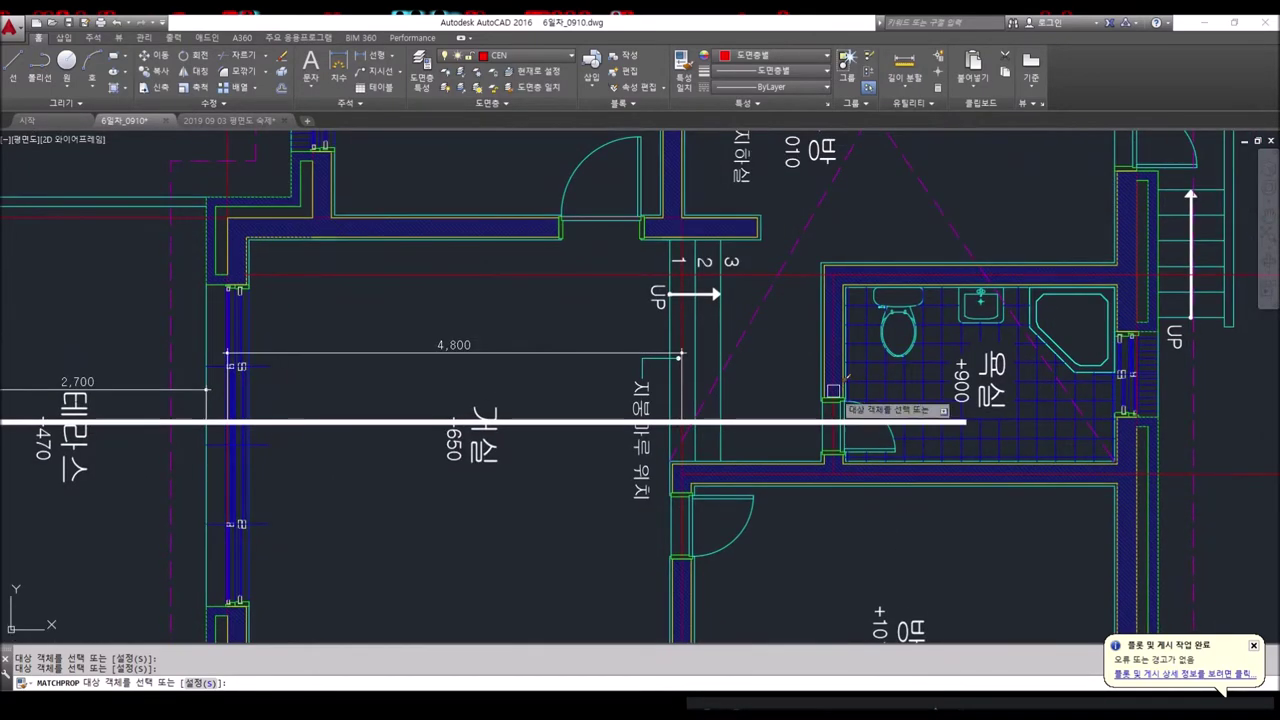
Measure the 1,600 spacing on the living room plan with a linear dimension.
{"action": "left_click", "coordinate": [385, 62]}
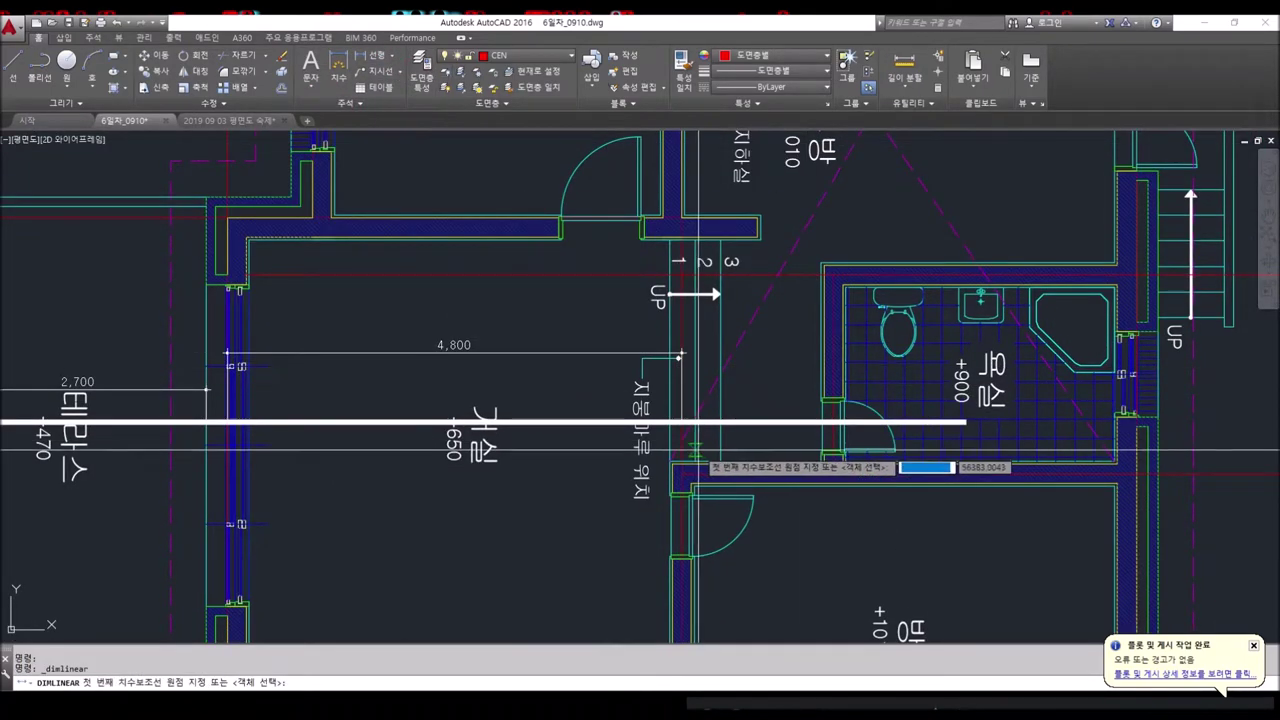
{"action": "left_click", "coordinate": [680, 420]}
{"action": "scroll", "coordinate": [847, 412], "scroll_direction": "up", "scroll_amount": 2}
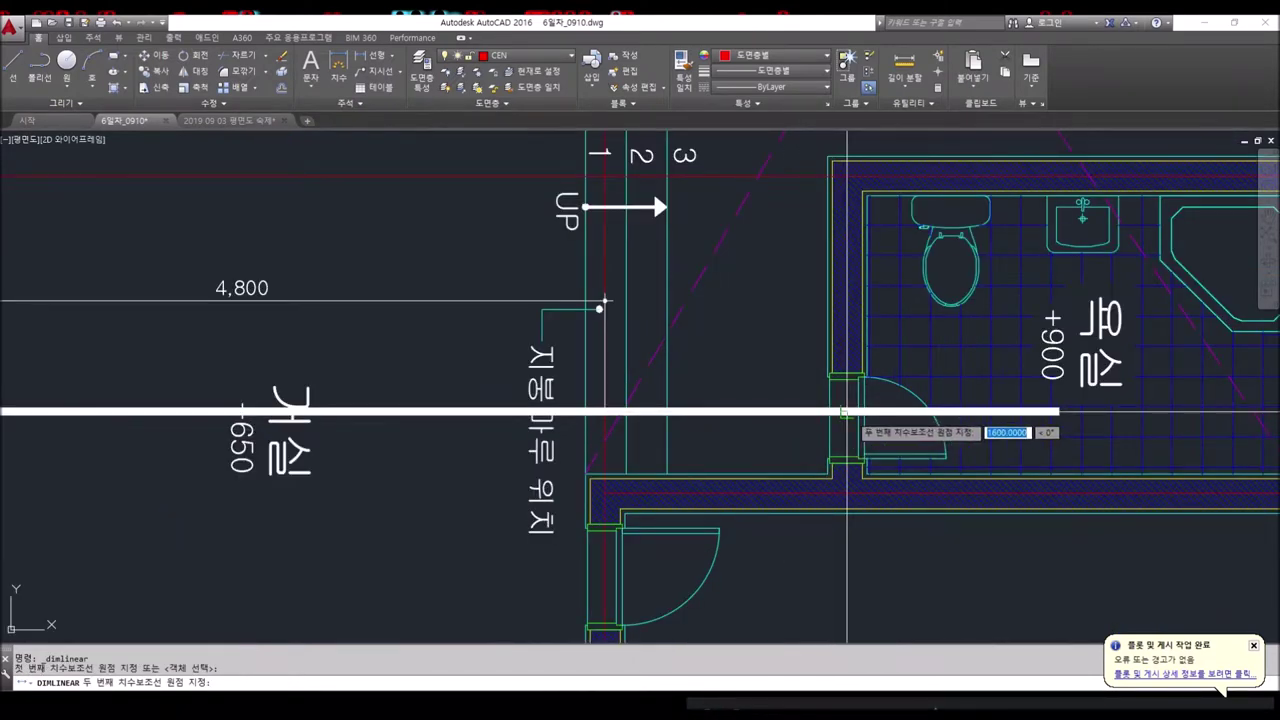
{"action": "left_click", "coordinate": [847, 412]}
{"action": "key", "text": "Escape"}
{"action": "scroll", "coordinate": [760, 380], "scroll_direction": "down", "scroll_amount": 5}
{"action": "scroll", "coordinate": [694, 314], "scroll_direction": "down", "scroll_amount": 3}
{"action": "scroll", "coordinate": [660, 443], "scroll_direction": "up", "scroll_amount": 3}
{"action": "key", "text": "Escape"}
{"action": "scroll", "coordinate": [654, 380], "scroll_direction": "down", "scroll_amount": 3}
{"action": "scroll", "coordinate": [650, 433], "scroll_direction": "up", "scroll_amount": 1}
{"action": "scroll", "coordinate": [648, 433], "scroll_direction": "up", "scroll_amount": 3}
Offset the red centre line 4800 to the right.
{"action": "middle_click_drag", "start_coordinate": [541, 563], "coordinate": [672, 181]}
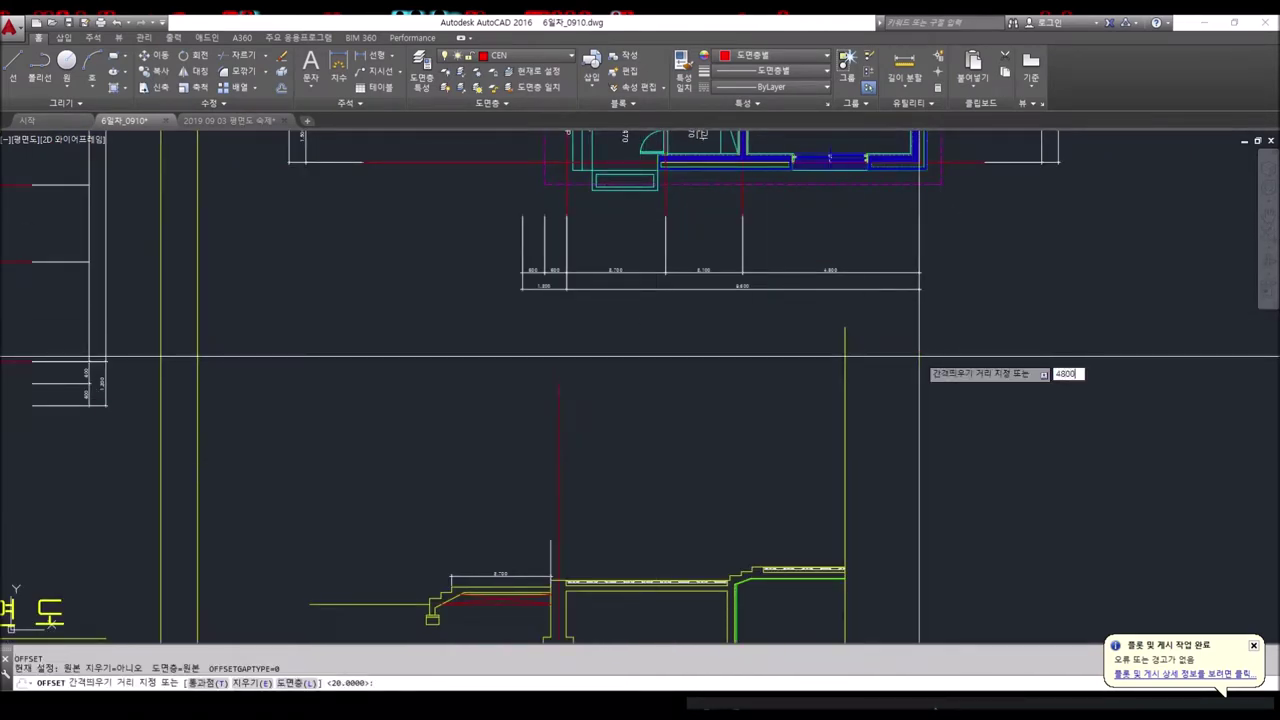
{"action": "left_click", "coordinate": [558, 505]}
{"action": "left_click", "coordinate": [740, 500]}
{"action": "key", "text": "Escape"}
{"action": "key", "text": "Escape"}
Check the floor plan and set the offset distance to 1600.
{"action": "key", "text": "Return"}
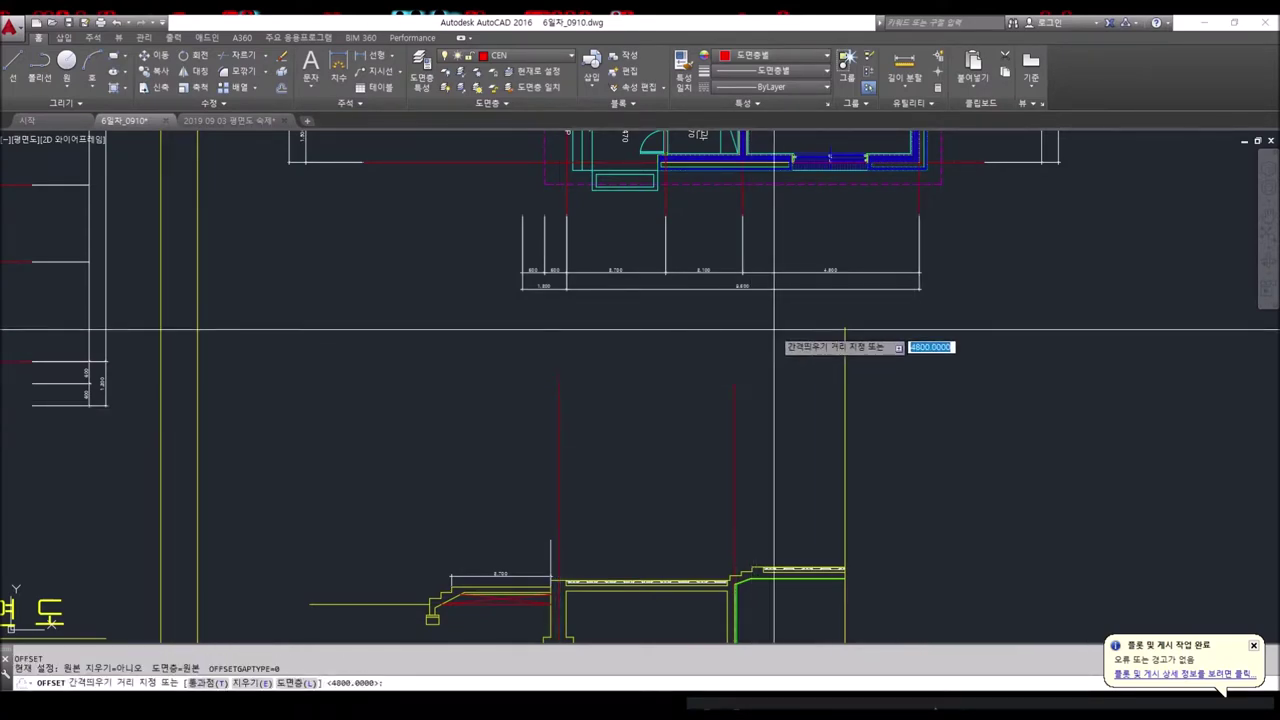
{"action": "middle_click_drag", "start_coordinate": [771, 343], "coordinate": [800, 390]}
{"action": "scroll", "coordinate": [786, 243], "scroll_direction": "up", "scroll_amount": 3}
{"action": "scroll", "coordinate": [786, 243], "scroll_direction": "down", "scroll_amount": 2}
{"action": "scroll", "coordinate": [786, 243], "scroll_direction": "down", "scroll_amount": 2}
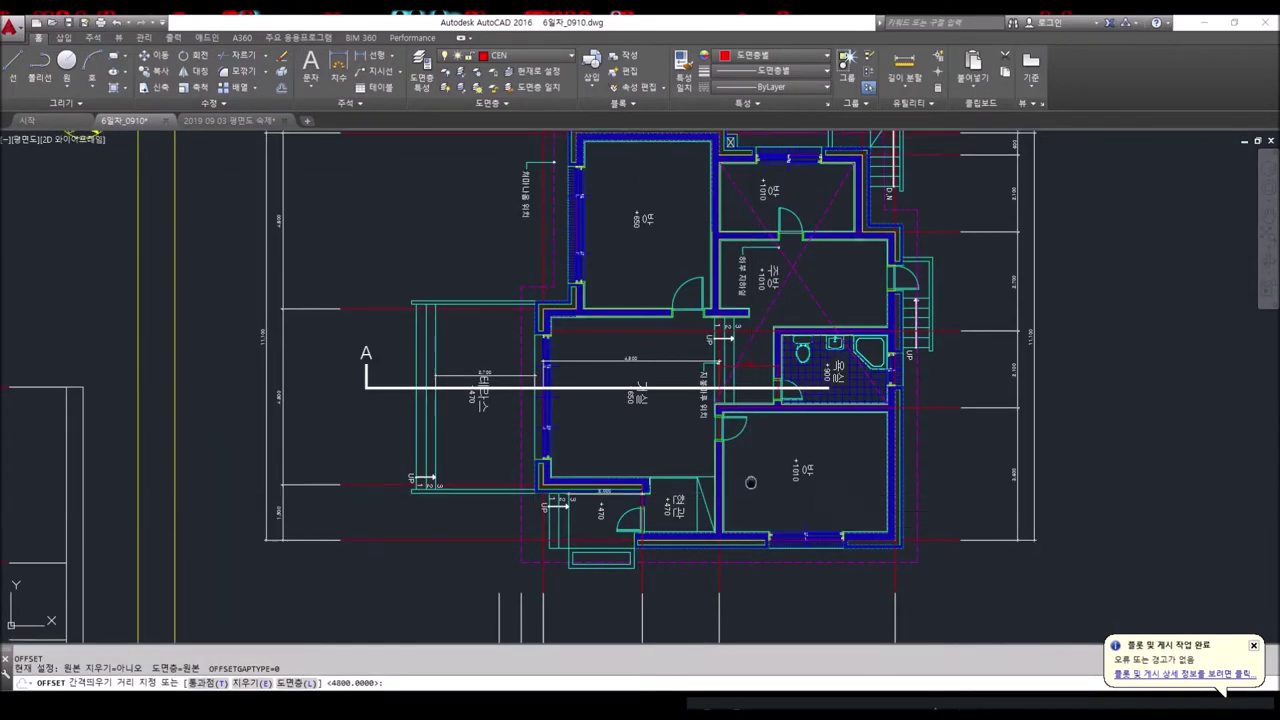
{"action": "middle_click_drag", "start_coordinate": [805, 640], "coordinate": [814, 463]}
{"action": "key", "text": "Escape"}
{"action": "type", "text": "1600"}
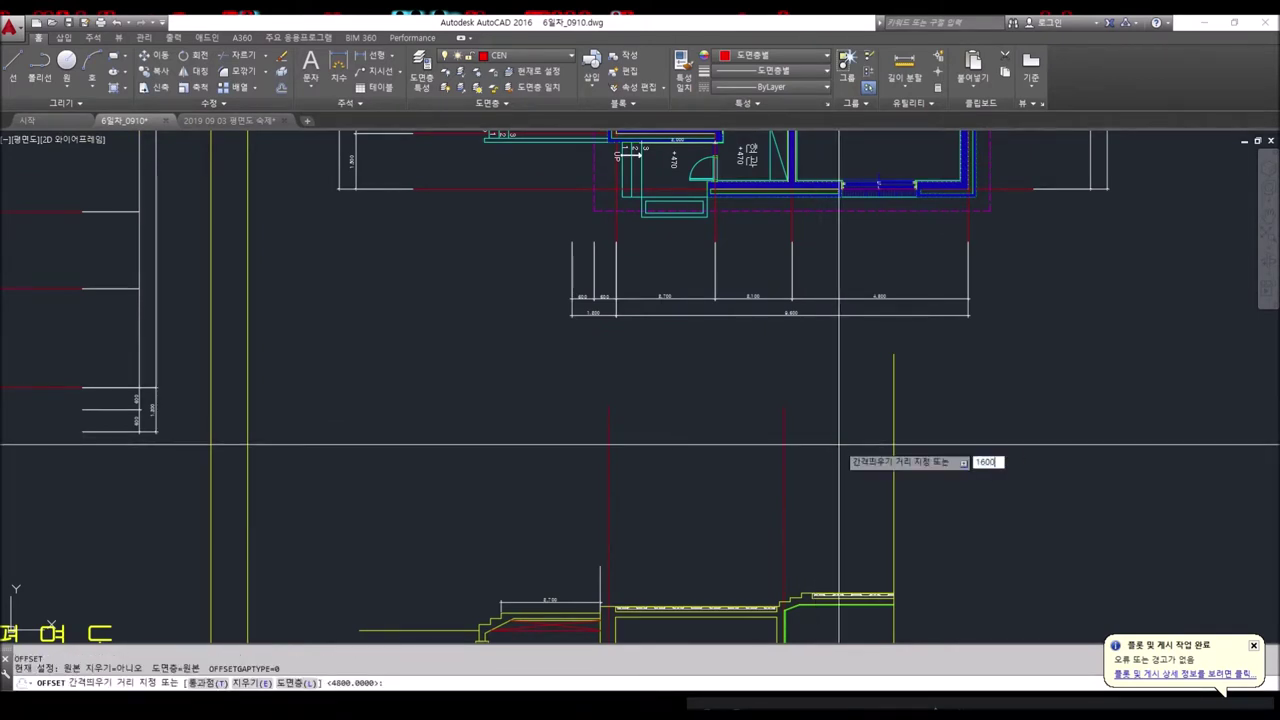
{"action": "key", "text": "Return"}
Offset the red line 1600 and compare it against the floor plan.
{"action": "left_click", "coordinate": [783, 540]}
{"action": "left_click", "coordinate": [810, 542]}
{"action": "scroll", "coordinate": [810, 542], "scroll_direction": "up", "scroll_amount": 3}
{"action": "scroll", "coordinate": [840, 490], "scroll_direction": "down", "scroll_amount": 3}
{"action": "mouse_move", "coordinate": [840, 490]}
{"action": "middle_mouse_down"}
{"action": "mouse_move", "coordinate": [826, 450]}
{"action": "mouse_move", "coordinate": [790, 640]}
{"action": "middle_mouse_up"}
{"action": "scroll", "coordinate": [749, 339], "scroll_direction": "up", "scroll_amount": 2}
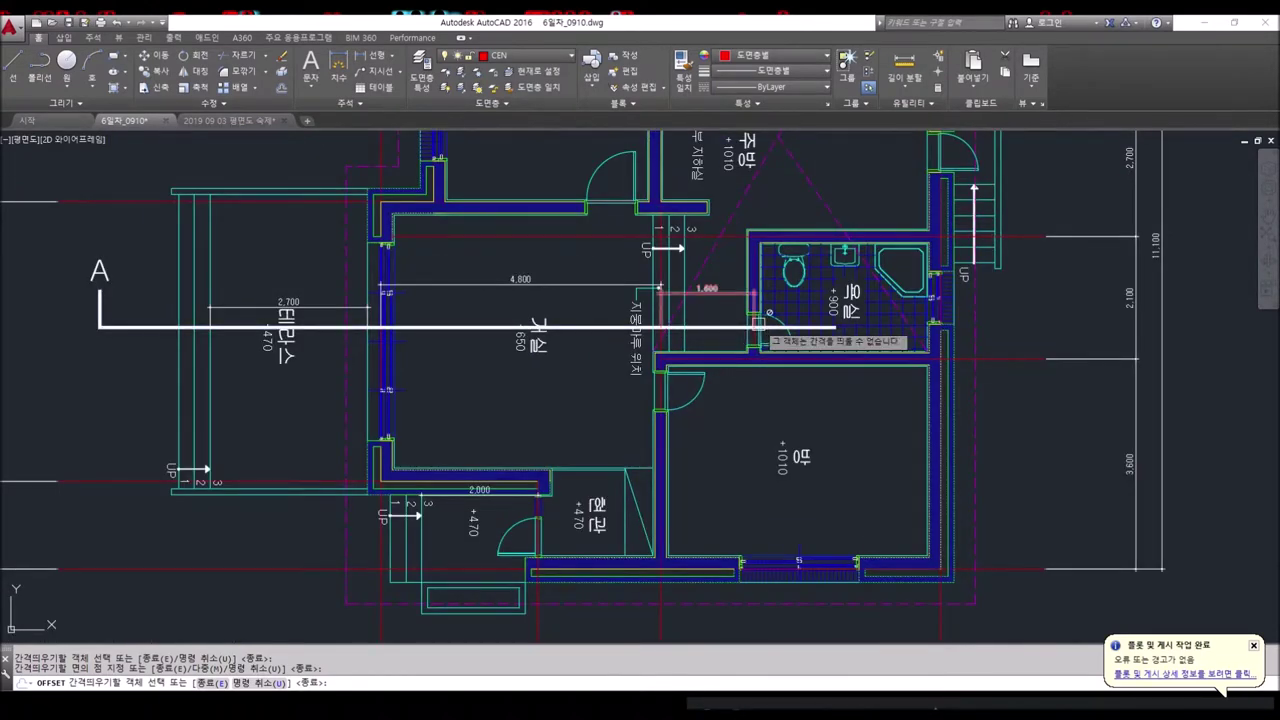
{"action": "scroll", "coordinate": [757, 316], "scroll_direction": "down", "scroll_amount": 1}
{"action": "scroll", "coordinate": [748, 240], "scroll_direction": "down", "scroll_amount": 3}
{"action": "scroll", "coordinate": [706, 474], "scroll_direction": "up", "scroll_amount": 3}
{"action": "middle_click_drag", "start_coordinate": [706, 474], "coordinate": [750, 519]}
{"action": "scroll", "coordinate": [750, 519], "scroll_direction": "up", "scroll_amount": 2}
{"action": "scroll", "coordinate": [699, 534], "scroll_direction": "up", "scroll_amount": 4}
{"action": "key", "text": "Escape"}
{"action": "key", "text": "Escape"}
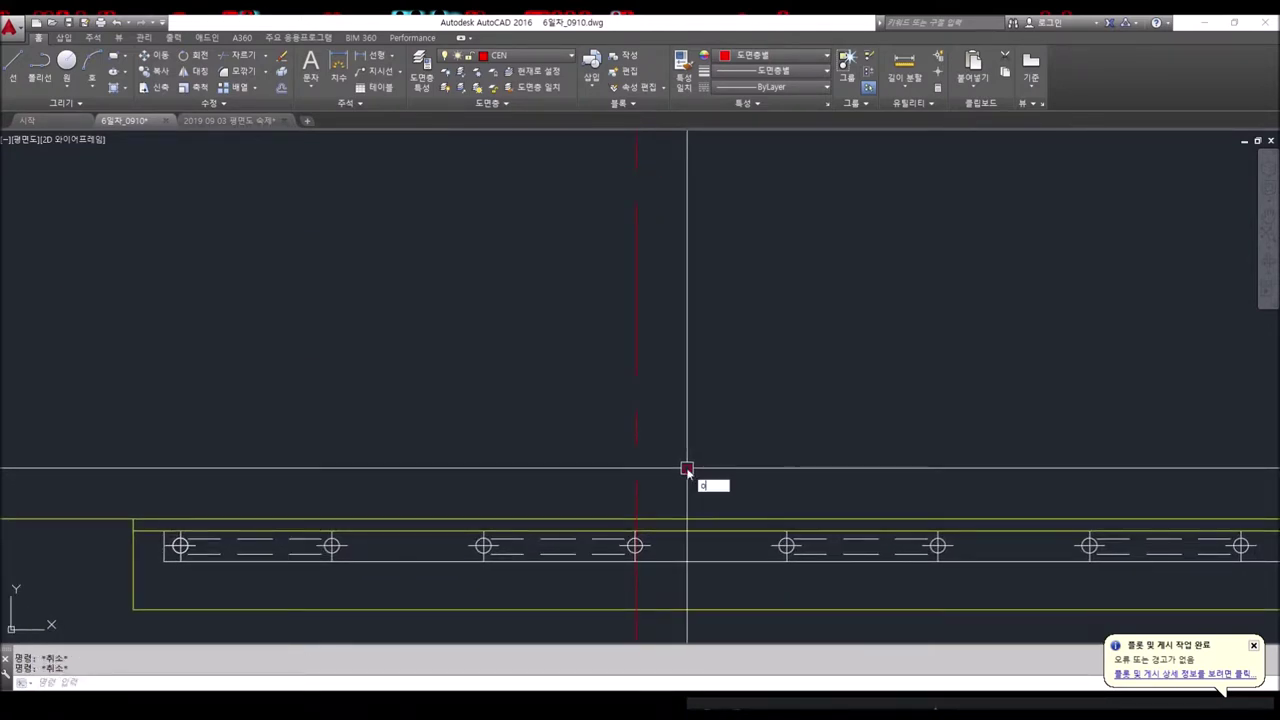
Offset the red centre line 100 to each side to form the new wall lines.
{"action": "type", "text": "00"}
{"action": "key", "text": "Return"}
{"action": "left_click", "coordinate": [637, 485]}
{"action": "left_click", "coordinate": [654, 494]}
{"action": "left_click", "coordinate": [637, 494]}
{"action": "left_click", "coordinate": [610, 500]}
{"action": "key", "text": "Escape"}
{"action": "key", "text": "Escape"}
Match the yellow wall-line properties onto the two offset lines.
{"action": "type", "text": "ma"}
{"action": "key", "text": "Return"}
{"action": "left_click", "coordinate": [688, 520]}
{"action": "left_click", "coordinate": [706, 466]}
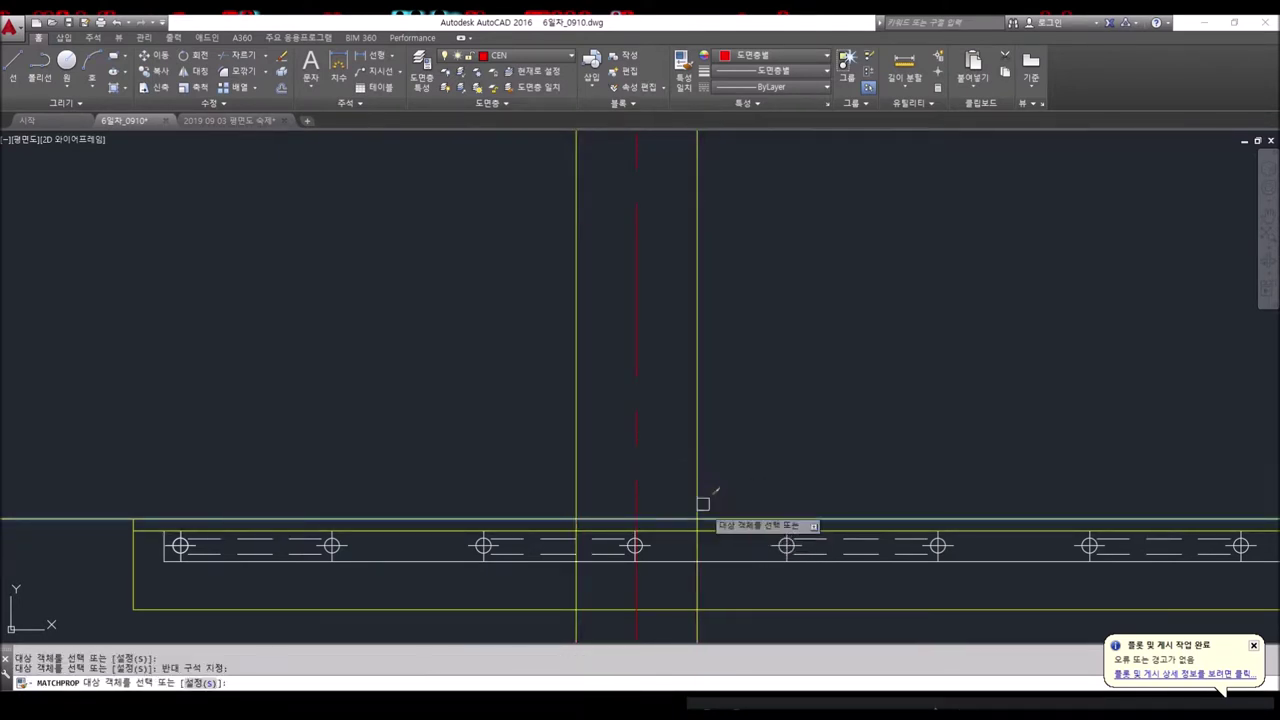
{"action": "scroll", "coordinate": [700, 445], "scroll_direction": "down", "scroll_amount": 2}
{"action": "key", "text": "Escape"}
{"action": "middle_click_drag", "start_coordinate": [722, 447], "coordinate": [663, 376]}
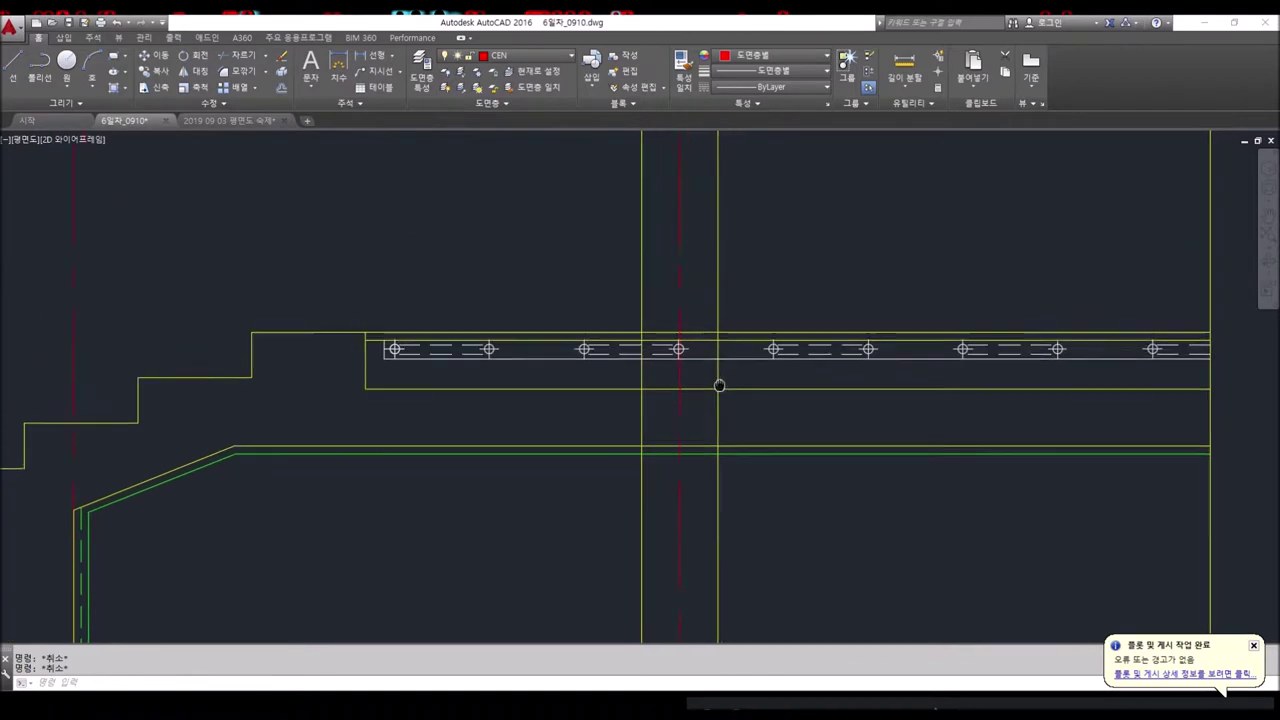
Trim the upper line and the plate lines running inside the new wall.
{"action": "type", "text": "tr"}
{"action": "key", "text": "Return"}
{"action": "key", "text": "Return"}
{"action": "left_click_drag", "start_coordinate": [751, 323], "coordinate": [757, 366]}
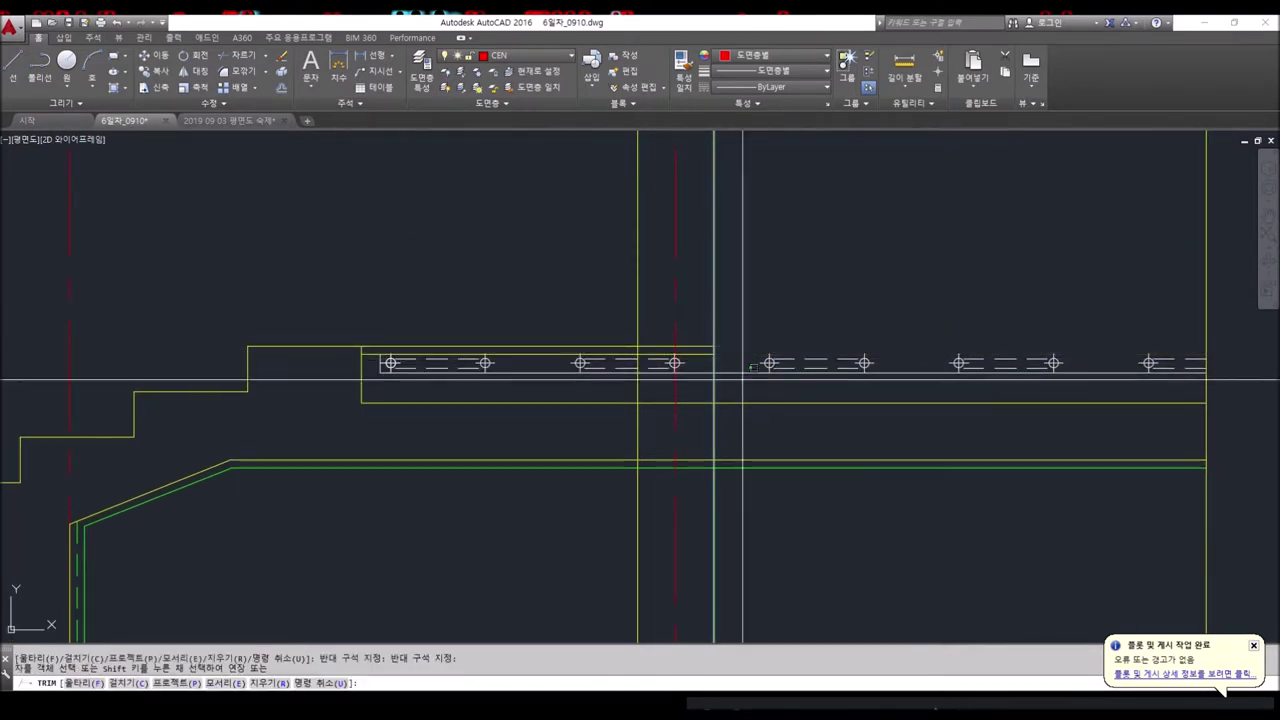
{"action": "key", "text": "F1"}
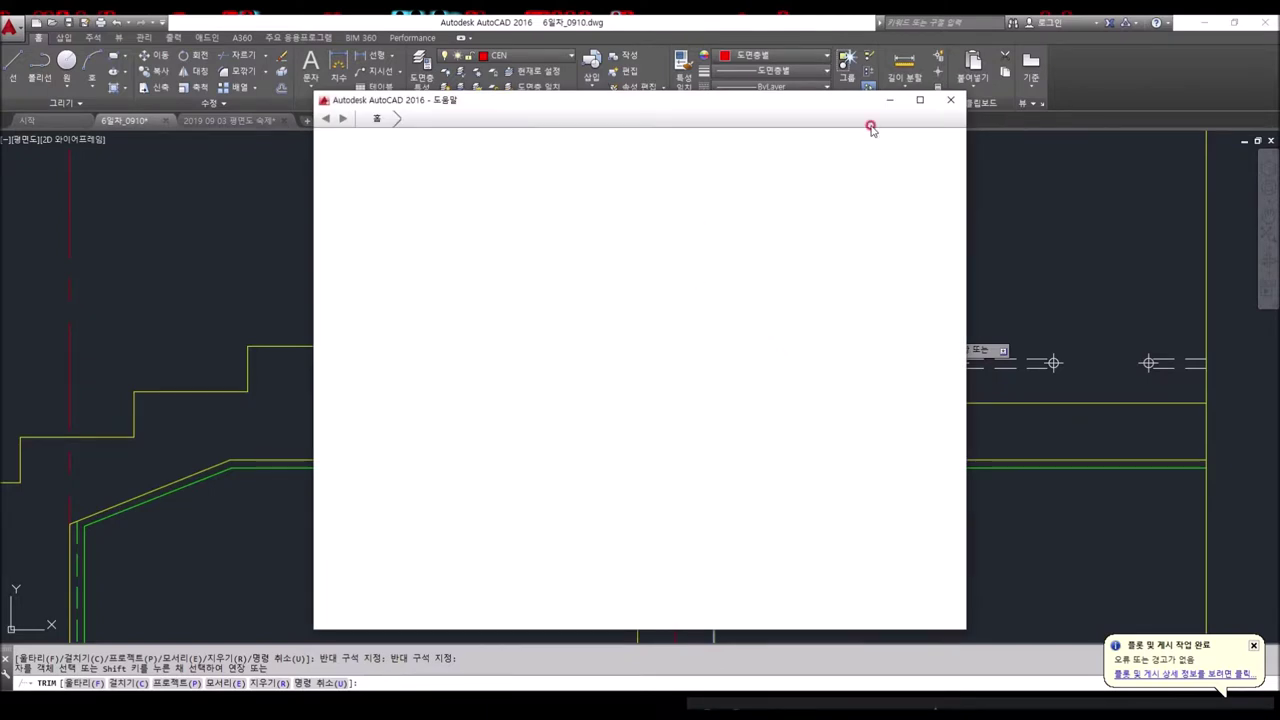
{"action": "left_click", "coordinate": [950, 100]}
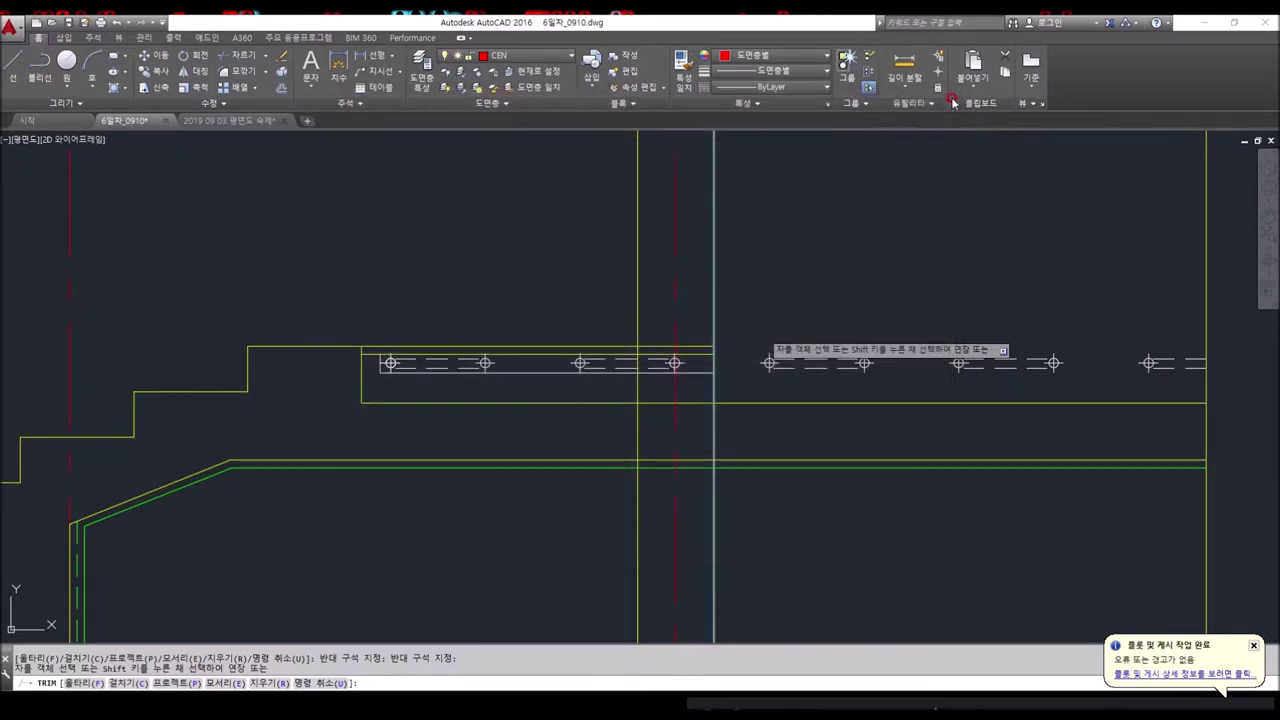
{"action": "key", "text": "Escape"}
{"action": "key", "text": "Escape"}
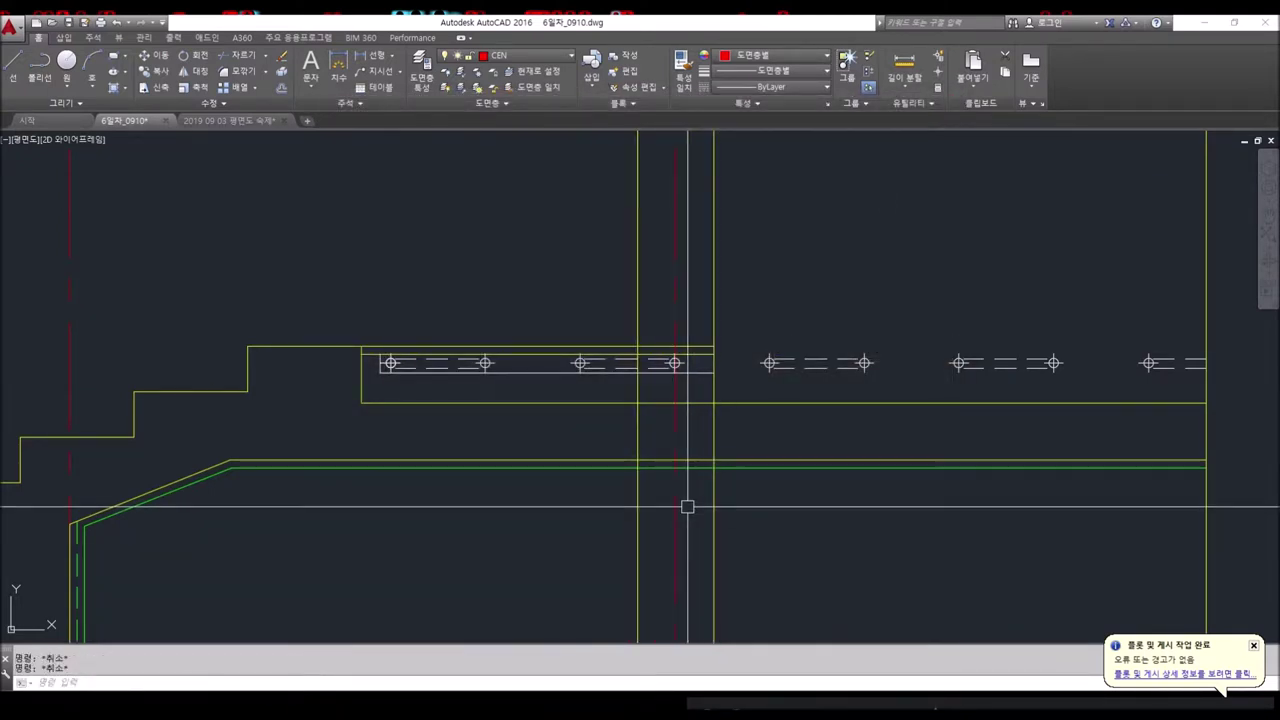
{"action": "left_click", "coordinate": [630, 388]}
{"action": "key", "text": "Return"}
{"action": "left_click", "coordinate": [658, 383]}
{"action": "key", "text": "Escape"}
{"action": "key", "text": "Escape"}
Trim both wall lines below the plate against the horizontal boundary line.
{"action": "mouse_move", "coordinate": [692, 379]}
{"action": "middle_mouse_down"}
{"action": "mouse_move", "coordinate": [579, 393]}
{"action": "mouse_move", "coordinate": [596, 428]}
{"action": "middle_mouse_up"}
{"action": "left_click", "coordinate": [608, 360]}
{"action": "left_click", "coordinate": [1060, 428]}
{"action": "key", "text": "Escape"}
{"action": "key", "text": "Escape"}
{"action": "left_click", "coordinate": [590, 411]}
{"action": "key", "text": "Return"}
{"action": "left_click", "coordinate": [606, 430]}
{"action": "left_click", "coordinate": [533, 440]}
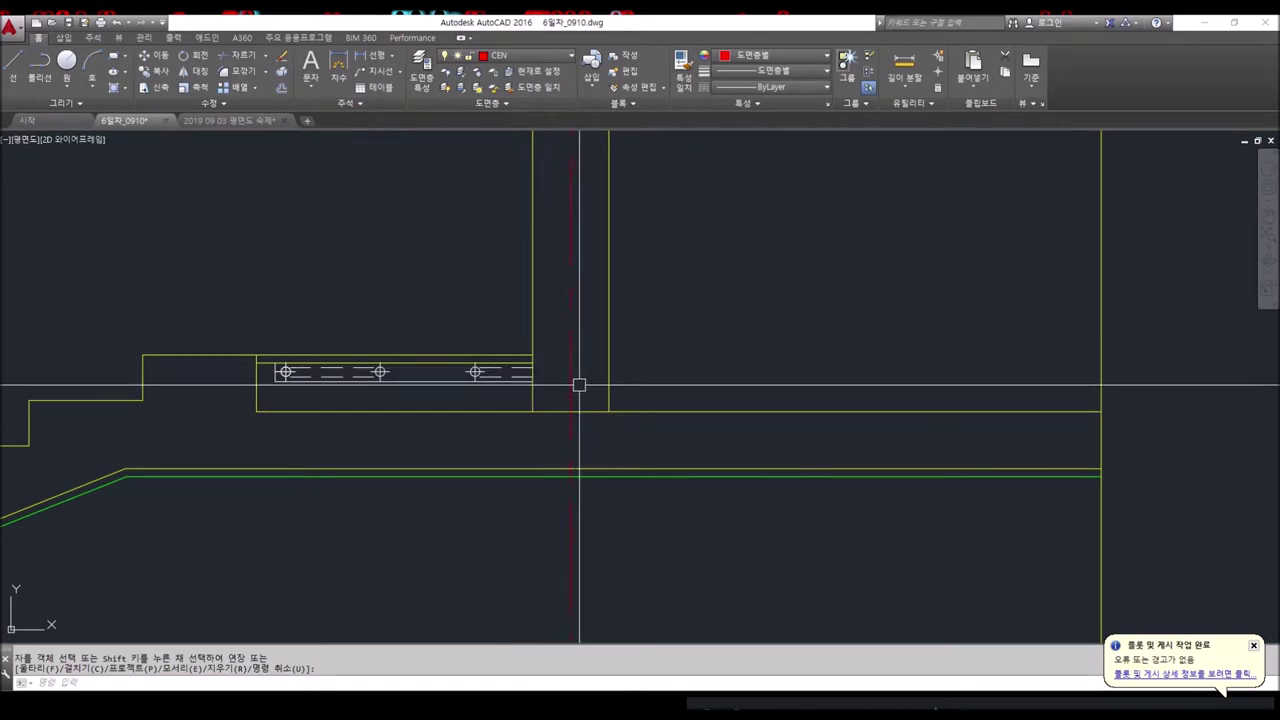
{"action": "key", "text": "Escape"}
{"action": "key", "text": "Escape"}
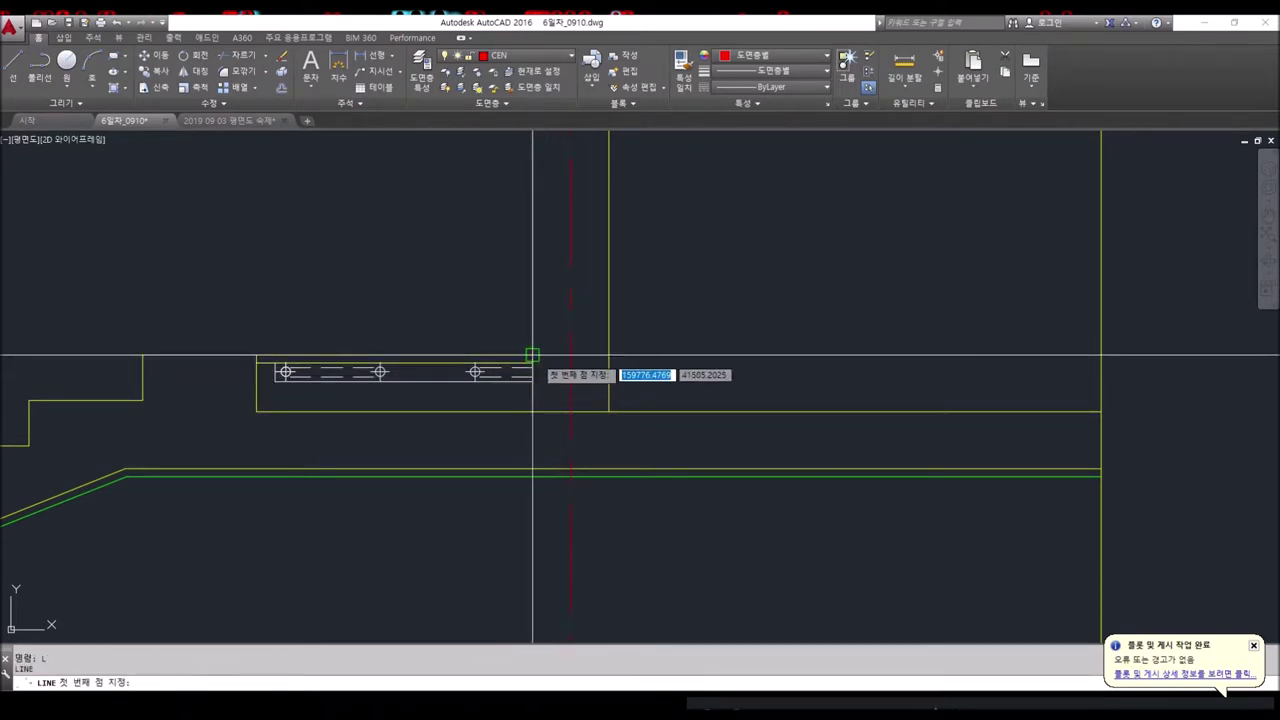
Cancel a stray line and property match, and bring the plate end into view.
{"action": "key", "text": "Escape"}
{"action": "key", "text": "Escape"}
{"action": "type", "text": "m"}
{"action": "left_click", "coordinate": [620, 415]}
{"action": "key", "text": "Escape"}
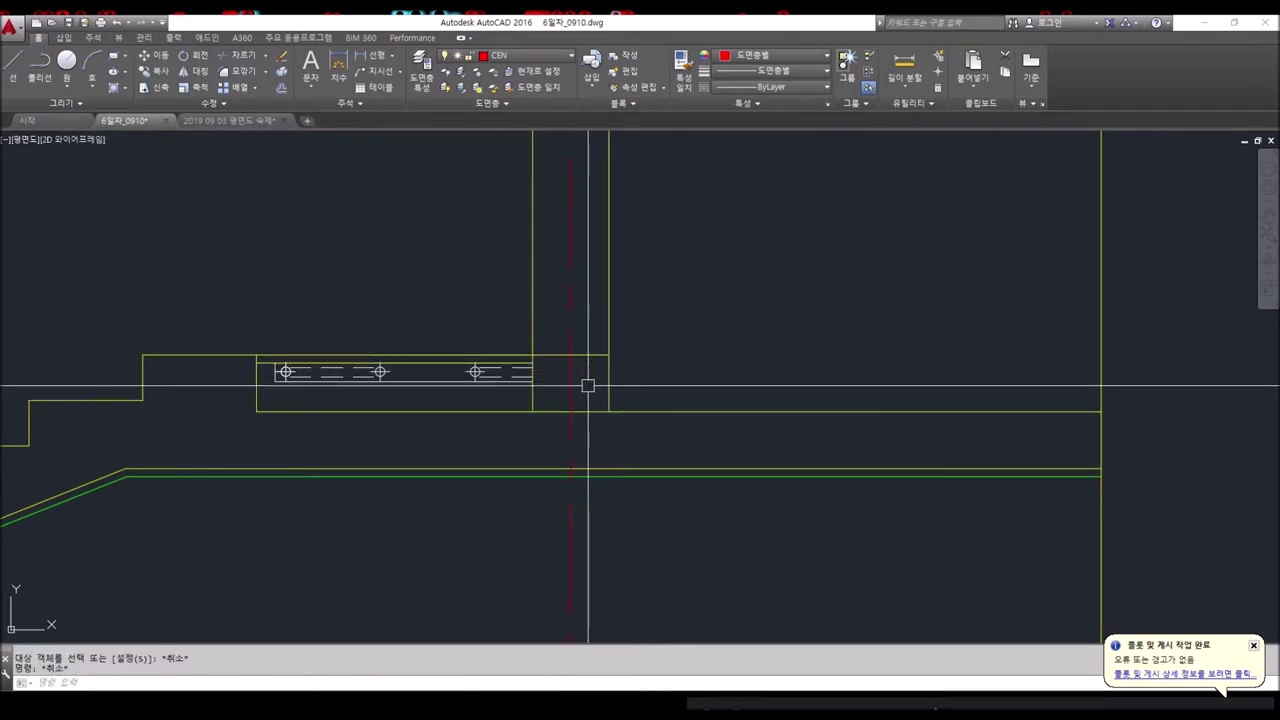
{"action": "scroll", "coordinate": [589, 380], "scroll_direction": "down", "scroll_amount": 2}
{"action": "middle_click_drag", "start_coordinate": [586, 314], "coordinate": [619, 354]}
{"action": "scroll", "coordinate": [625, 354], "scroll_direction": "up", "scroll_amount": 2}
{"action": "key", "text": "Escape"}
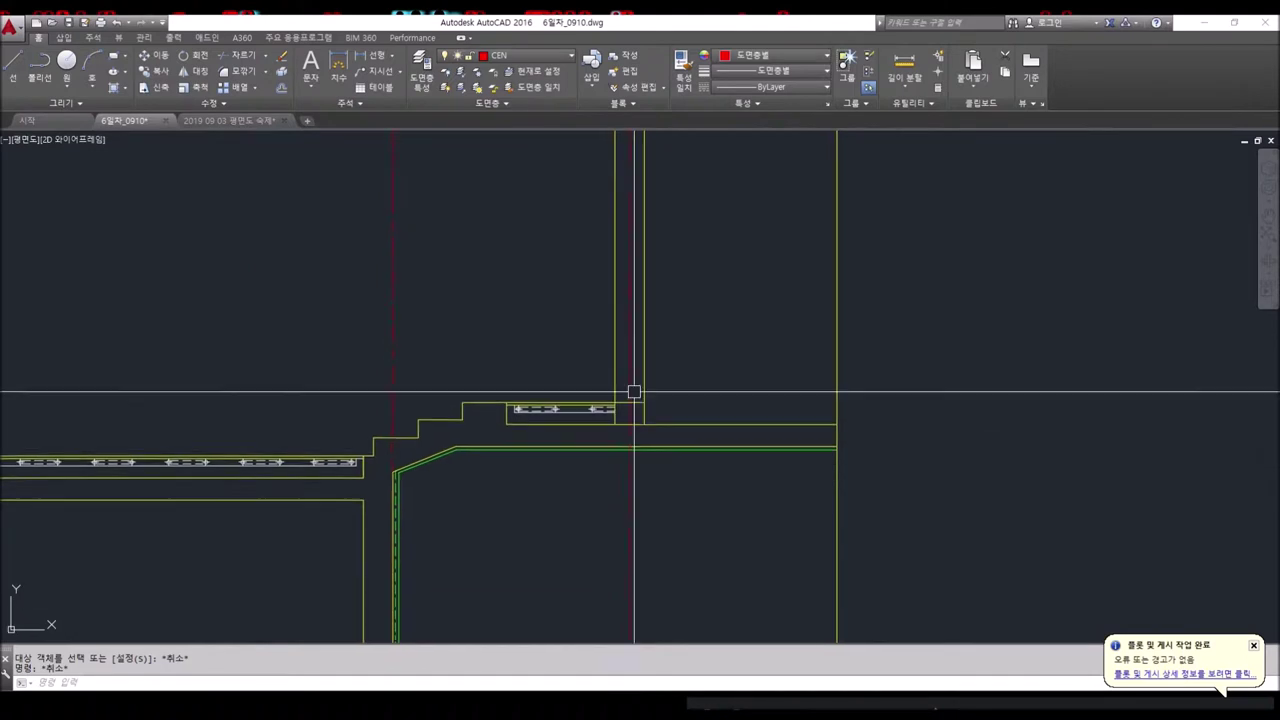
{"action": "scroll", "coordinate": [569, 403], "scroll_direction": "up", "scroll_amount": 1}
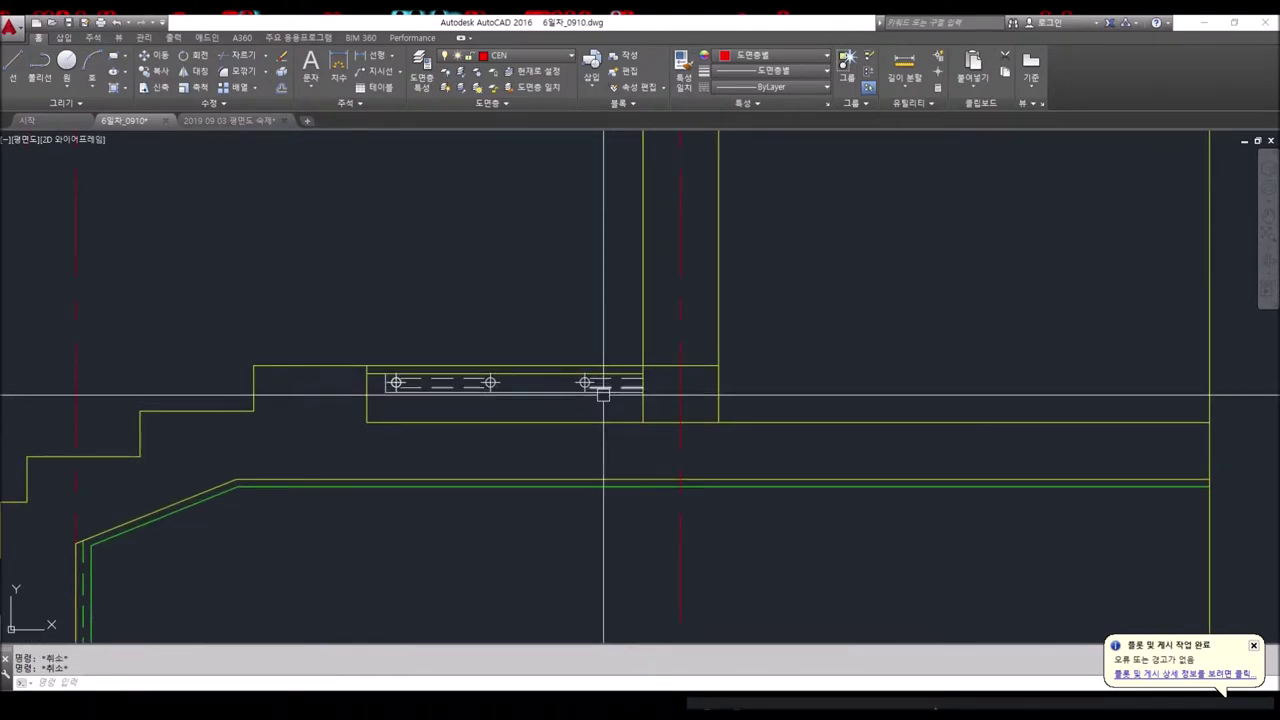
{"action": "type", "text": "E"}
Delete the plate's right end past the wall and try mirroring its end line.
{"action": "left_click", "coordinate": [561, 354]}
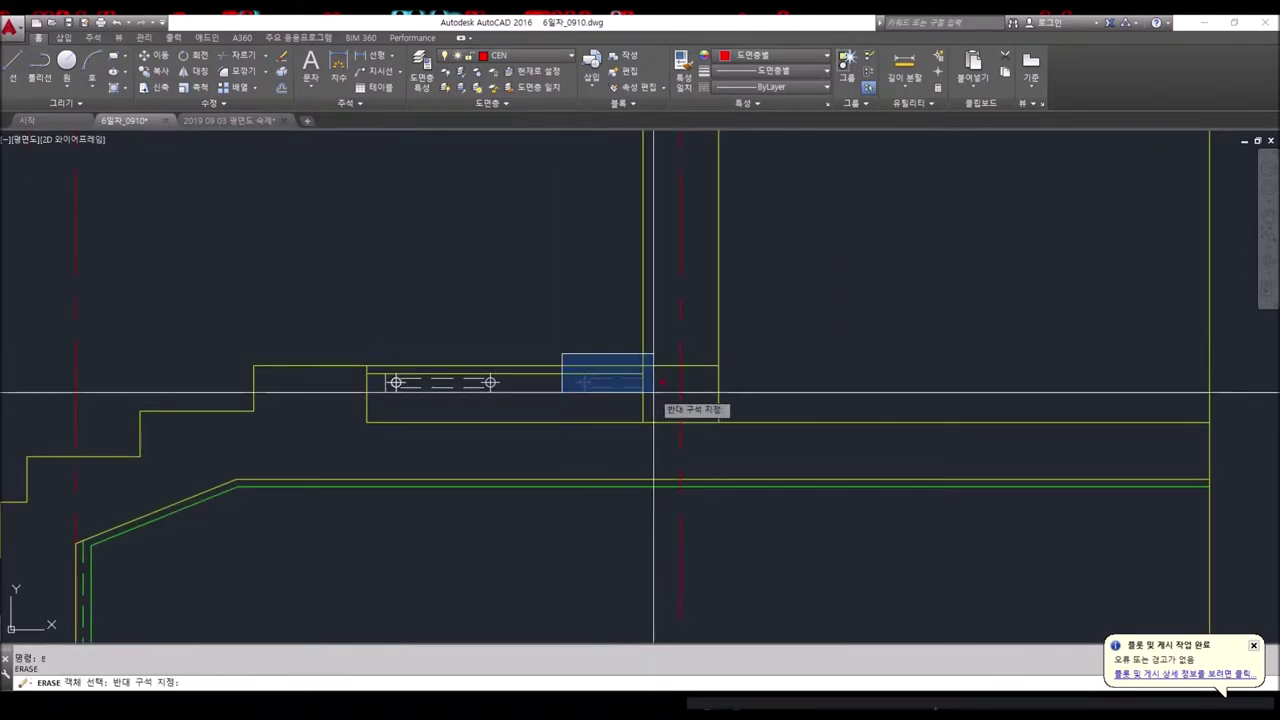
{"action": "key", "text": "Escape"}
{"action": "key", "text": "Escape"}
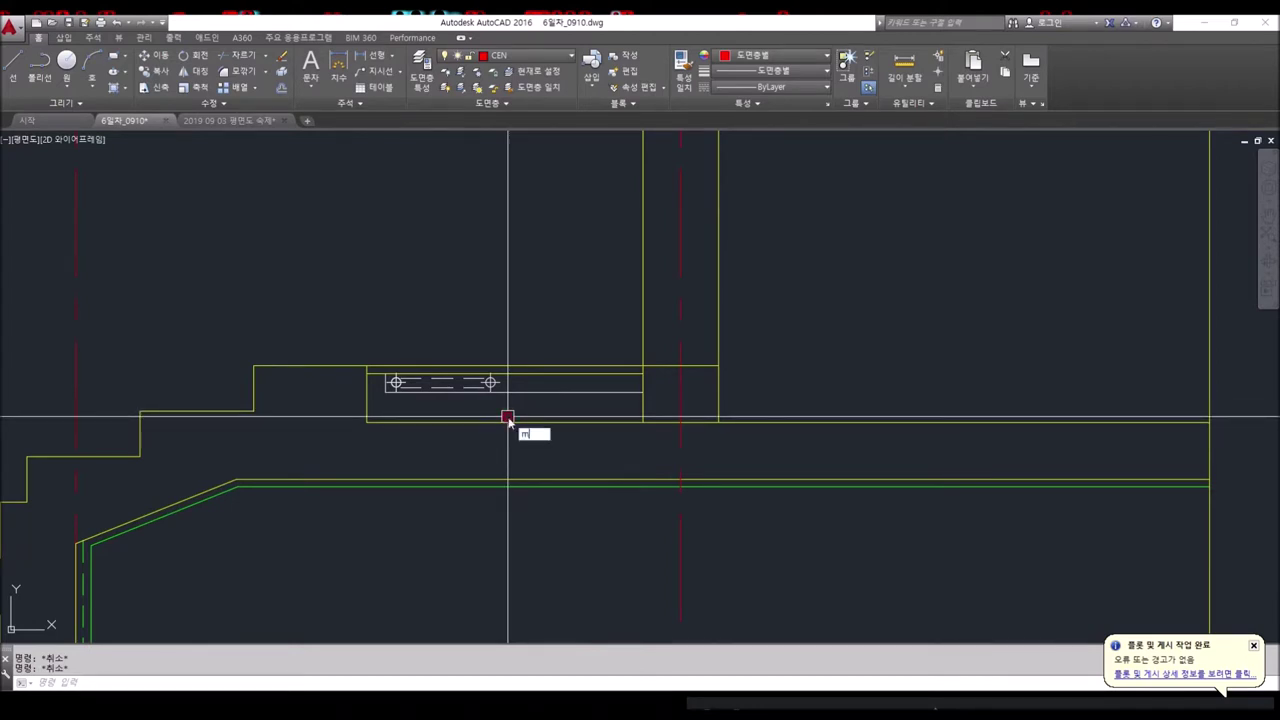
{"action": "key", "text": "Return"}
{"action": "scroll", "coordinate": [420, 393], "scroll_direction": "up", "scroll_amount": 4}
{"action": "left_click", "coordinate": [332, 380]}
{"action": "key", "text": "Return"}
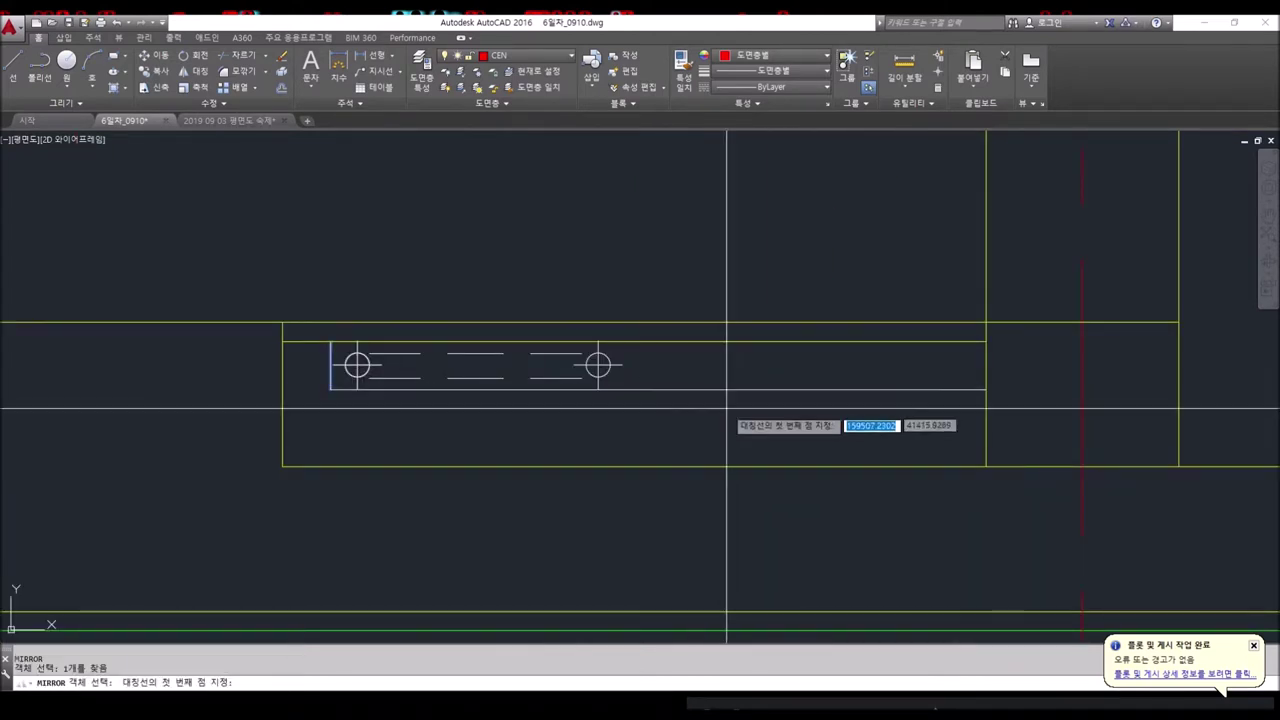
{"action": "left_click", "coordinate": [658, 390]}
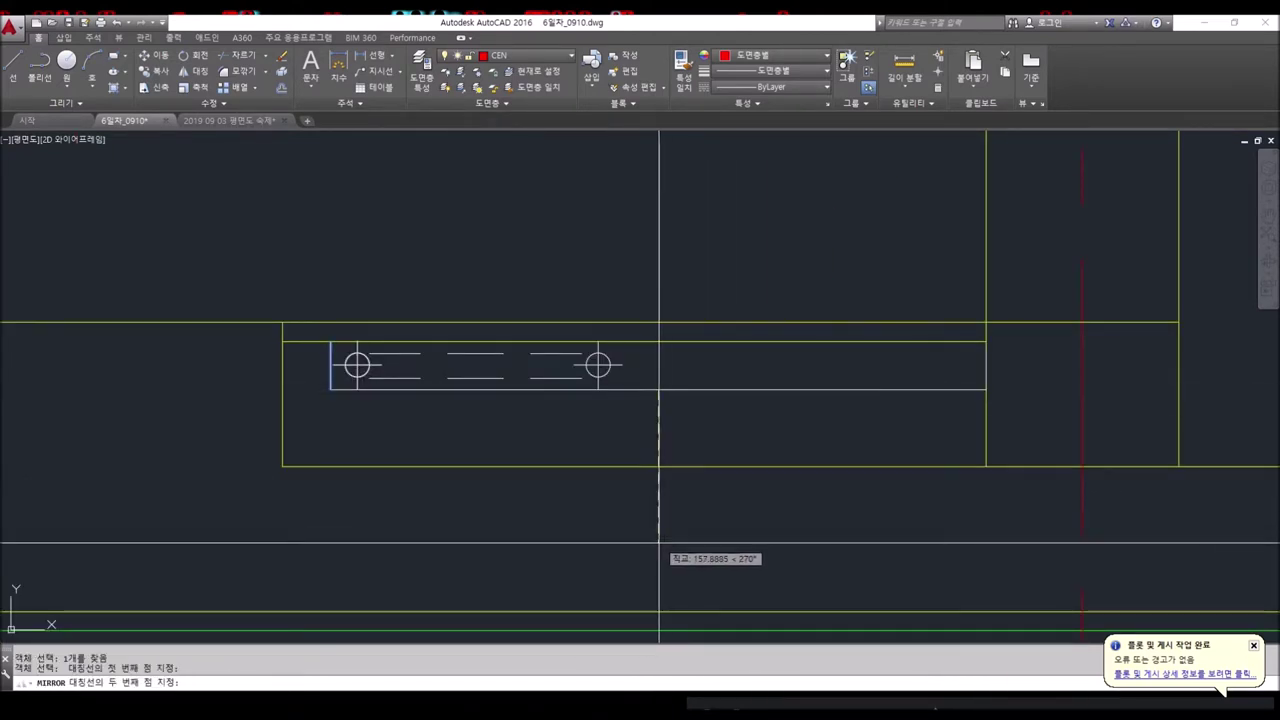
{"action": "key", "text": "Escape"}
{"action": "key", "text": "Escape"}
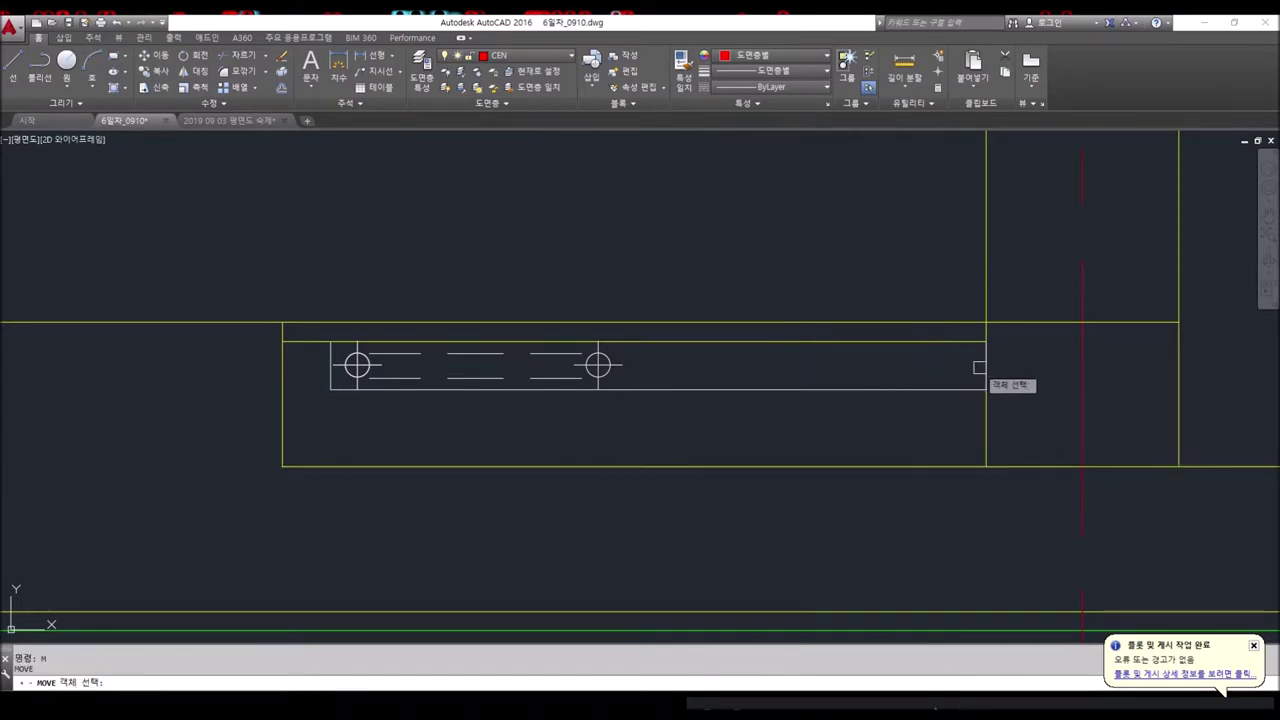
Move the plate's end line inward and trim the leftover lines.
{"action": "key", "text": "Return"}
{"action": "left_click", "coordinate": [942, 555]}
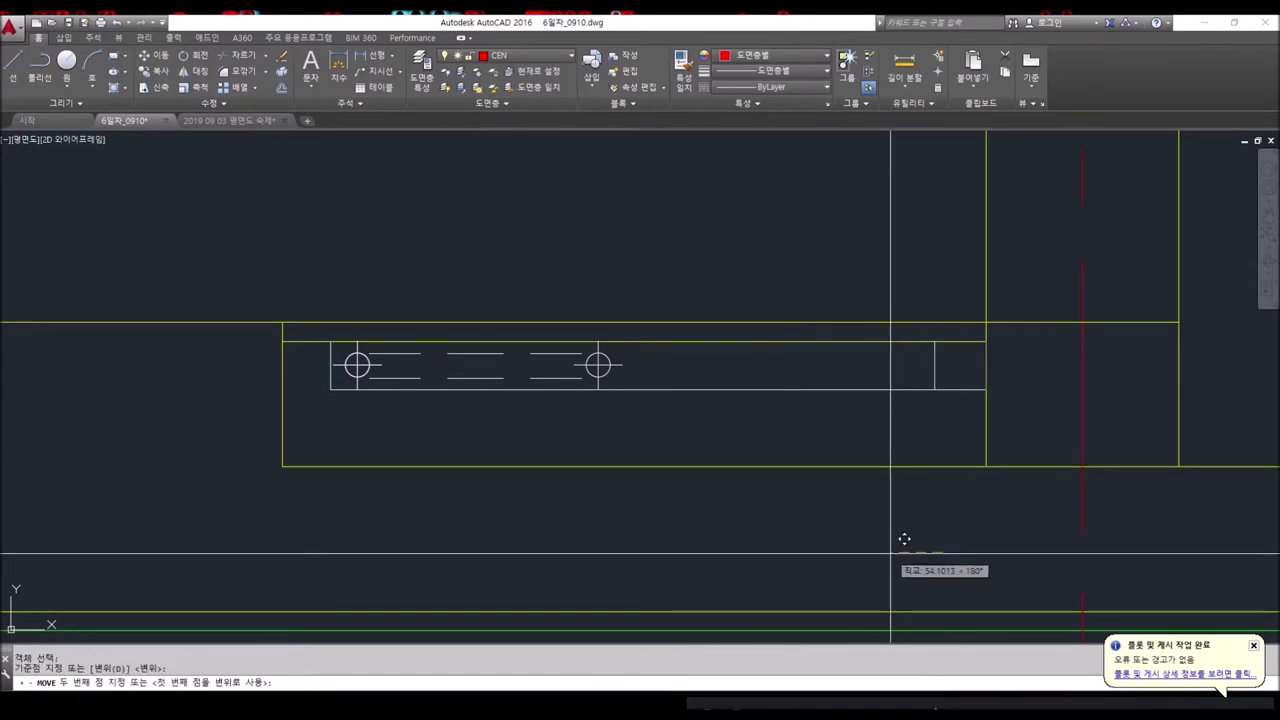
{"action": "type", "text": "50"}
{"action": "key", "text": "Escape"}
{"action": "key", "text": "Escape"}
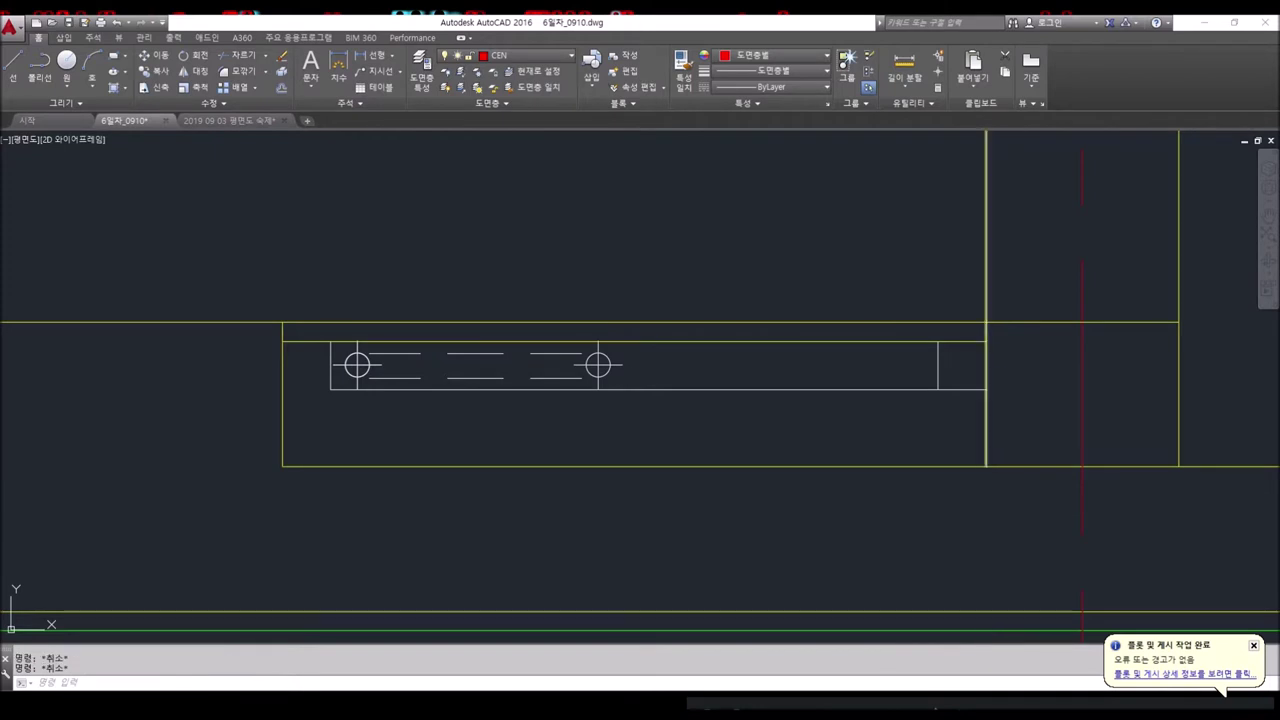
{"action": "type", "text": "r"}
{"action": "key", "text": "Return"}
{"action": "key", "text": "Escape"}
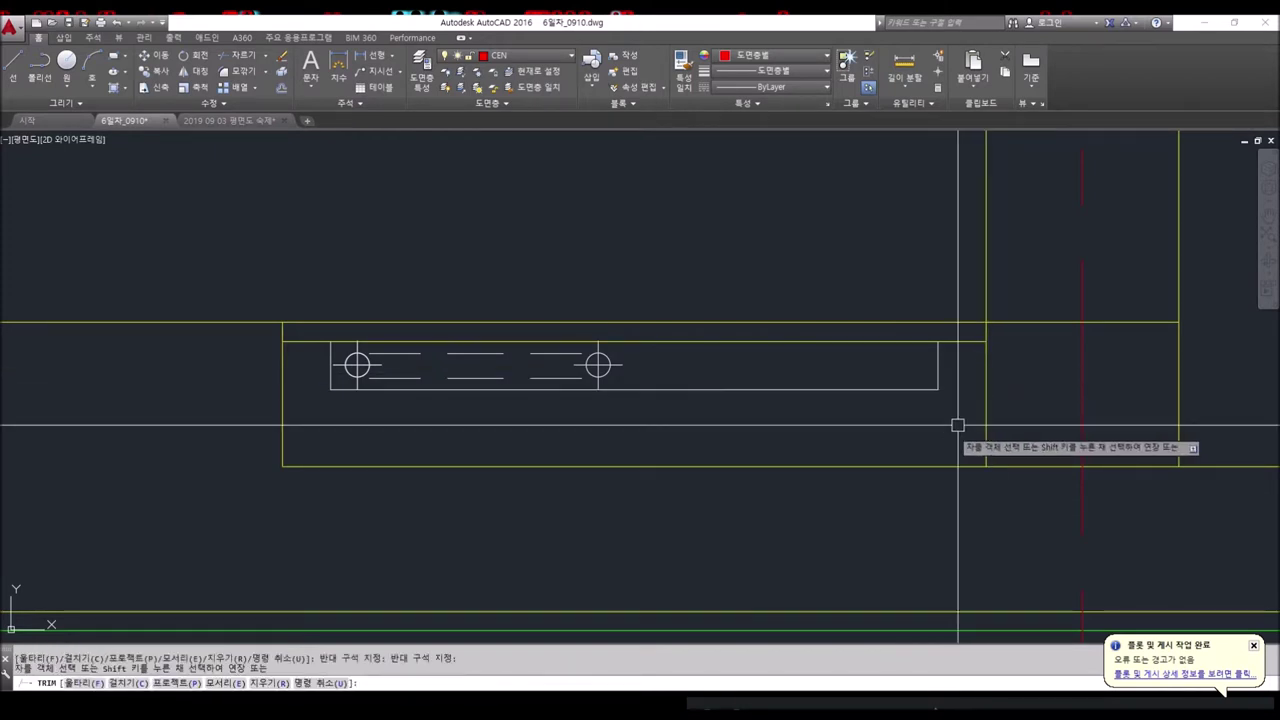
{"action": "key", "text": "Escape"}
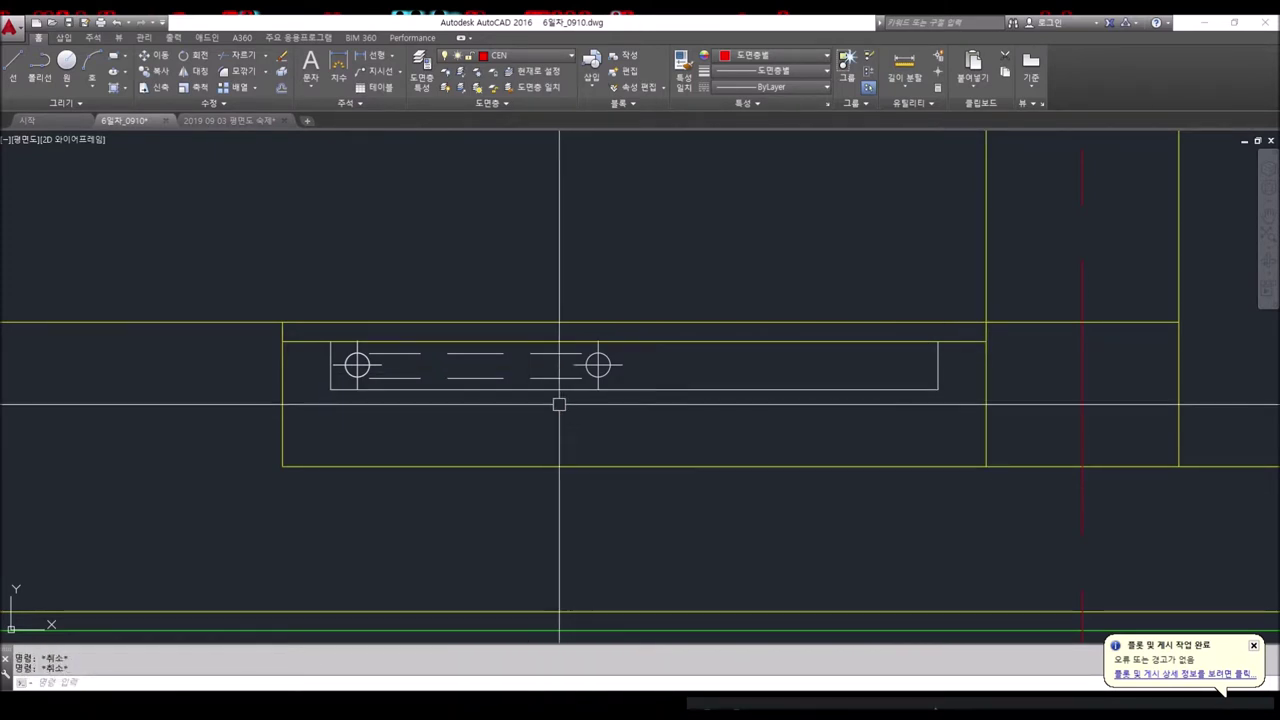
Copy the bolt circles and dashed lines further along the plate for four bolts.
{"action": "type", "text": "co"}
{"action": "key", "text": "Return"}
{"action": "left_click", "coordinate": [690, 355]}
{"action": "left_click", "coordinate": [348, 378]}
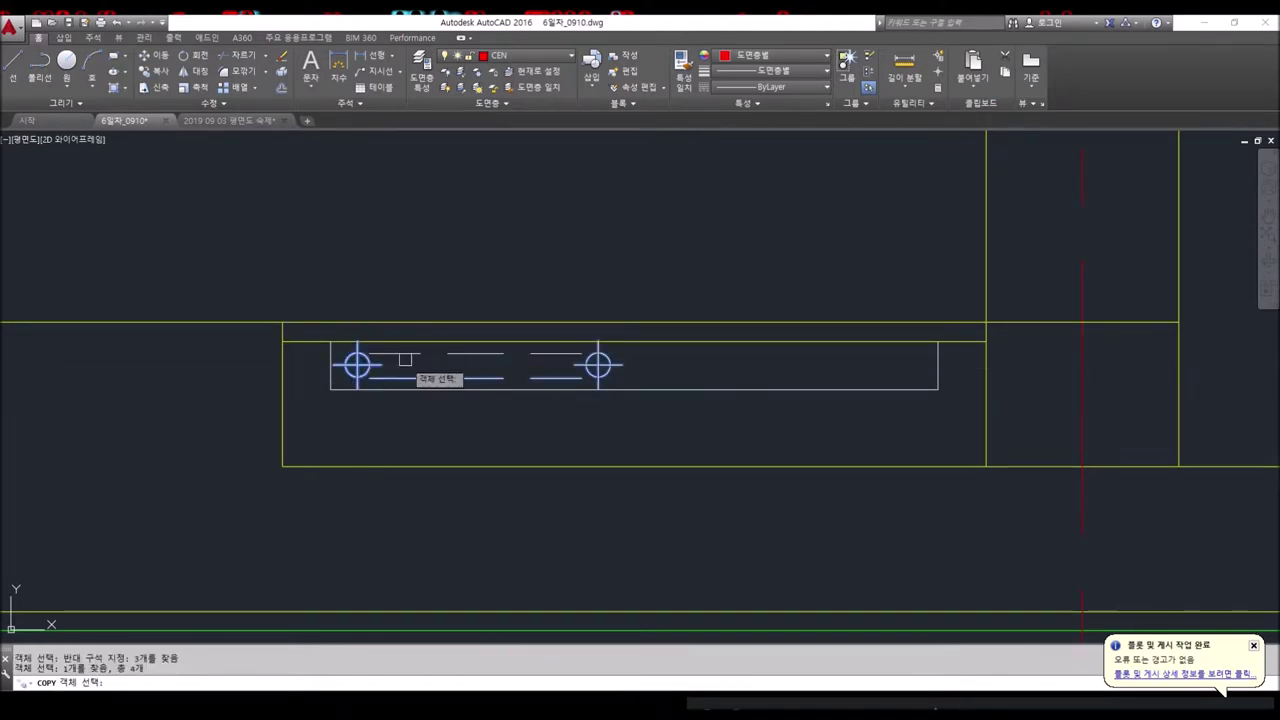
{"action": "key", "text": "Return"}
{"action": "left_click", "coordinate": [511, 417]}
{"action": "left_click", "coordinate": [814, 417]}
{"action": "key", "text": "Return"}
Zoom and pan to review the whole shortened plate.
{"action": "scroll", "coordinate": [700, 420], "scroll_direction": "down", "scroll_amount": 3}
{"action": "scroll", "coordinate": [808, 337], "scroll_direction": "down", "scroll_amount": 2}
{"action": "middle_click_drag", "start_coordinate": [808, 337], "coordinate": [763, 446]}
{"action": "scroll", "coordinate": [763, 446], "scroll_direction": "up", "scroll_amount": 1}
{"action": "scroll", "coordinate": [771, 449], "scroll_direction": "up", "scroll_amount": 1}
{"action": "scroll", "coordinate": [800, 470], "scroll_direction": "up", "scroll_amount": 1}
{"action": "key", "text": "Escape"}
{"action": "key", "text": "Escape"}
{"action": "scroll", "coordinate": [757, 491], "scroll_direction": "up", "scroll_amount": 1}
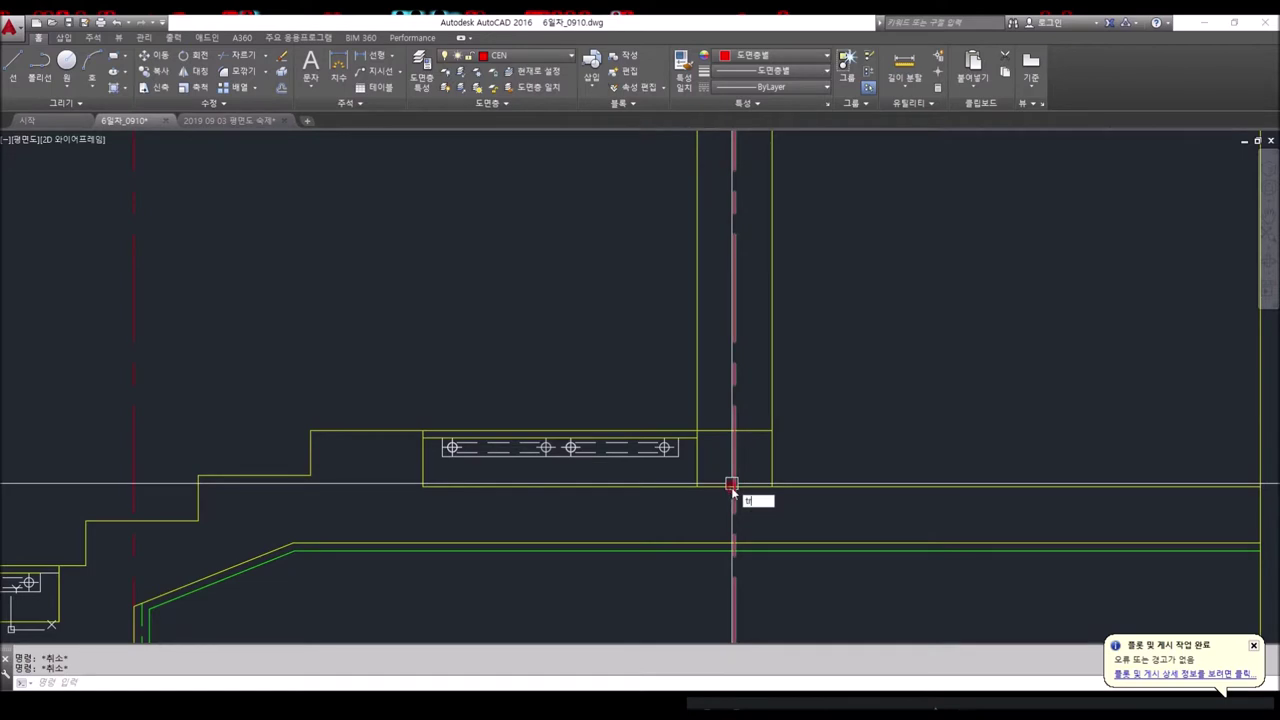
Offset the horizontal line 20 upward at the wall and plate junction.
{"action": "key", "text": "Return"}
{"action": "key", "text": "Return"}
{"action": "key", "text": "Escape"}
{"action": "middle_click_drag", "start_coordinate": [834, 457], "coordinate": [660, 482]}
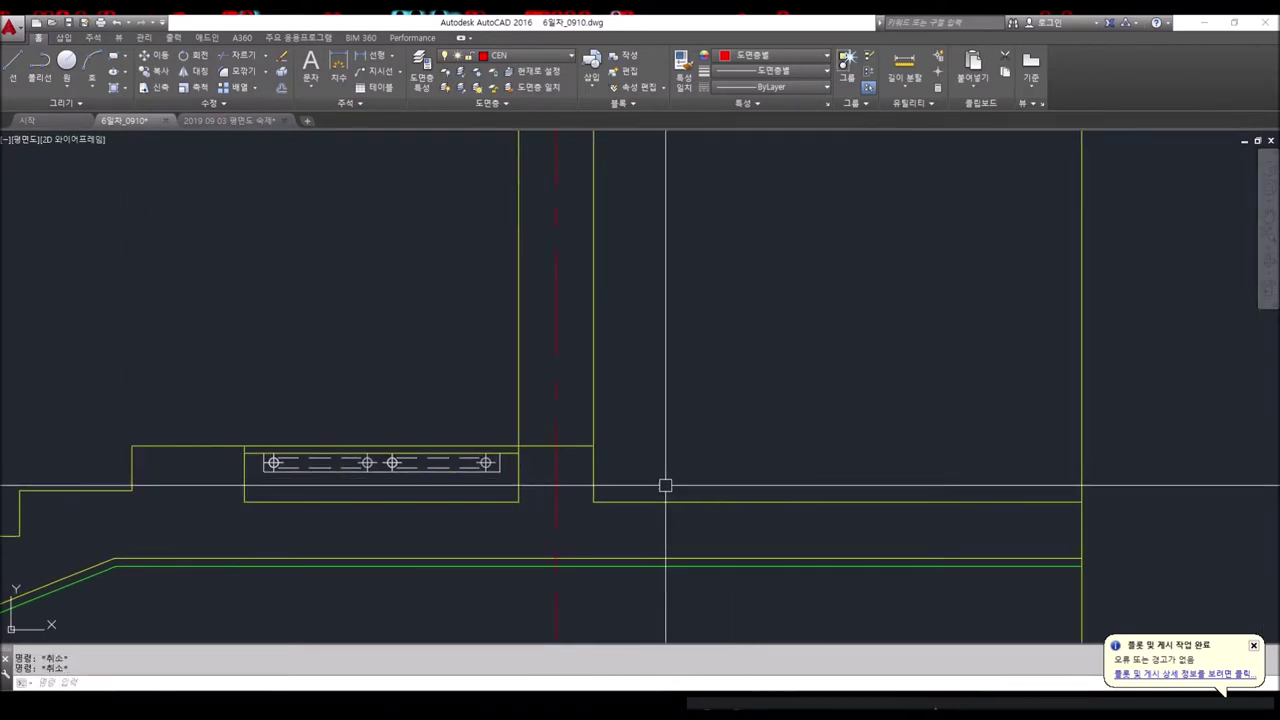
{"action": "type", "text": "o"}
{"action": "key", "text": "Return"}
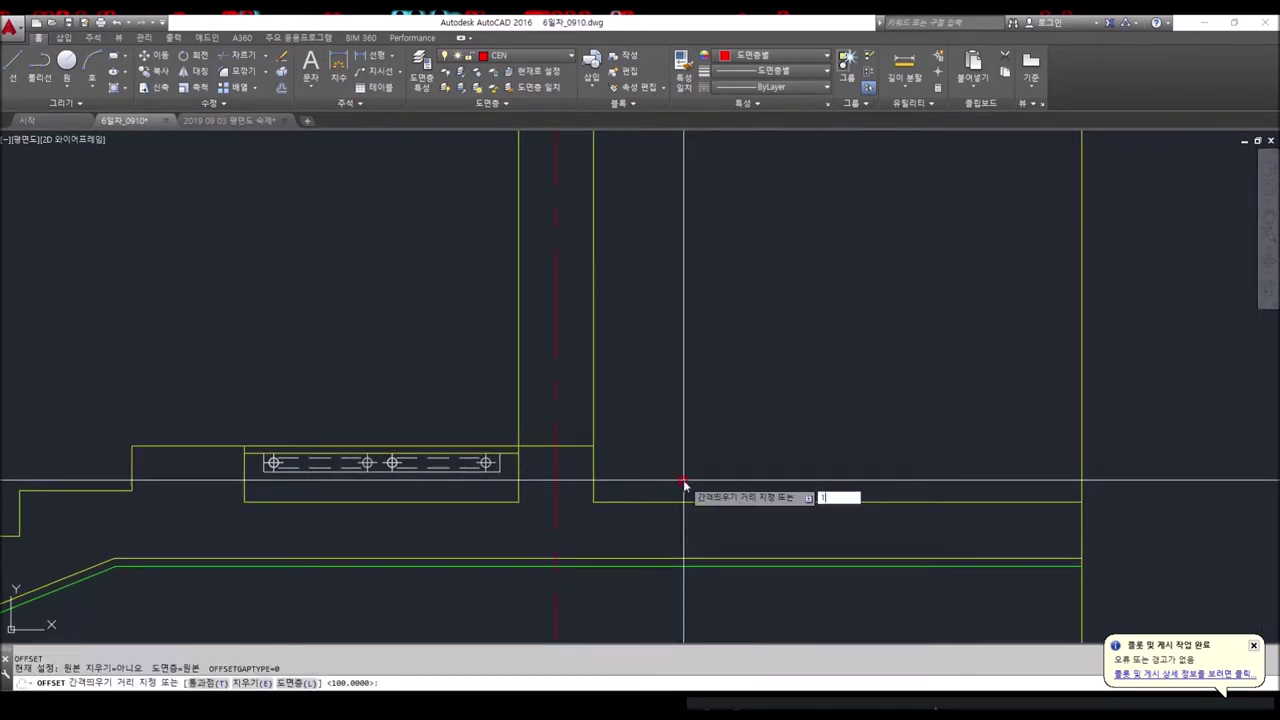
{"action": "type", "text": "20"}
{"action": "key", "text": "Return"}
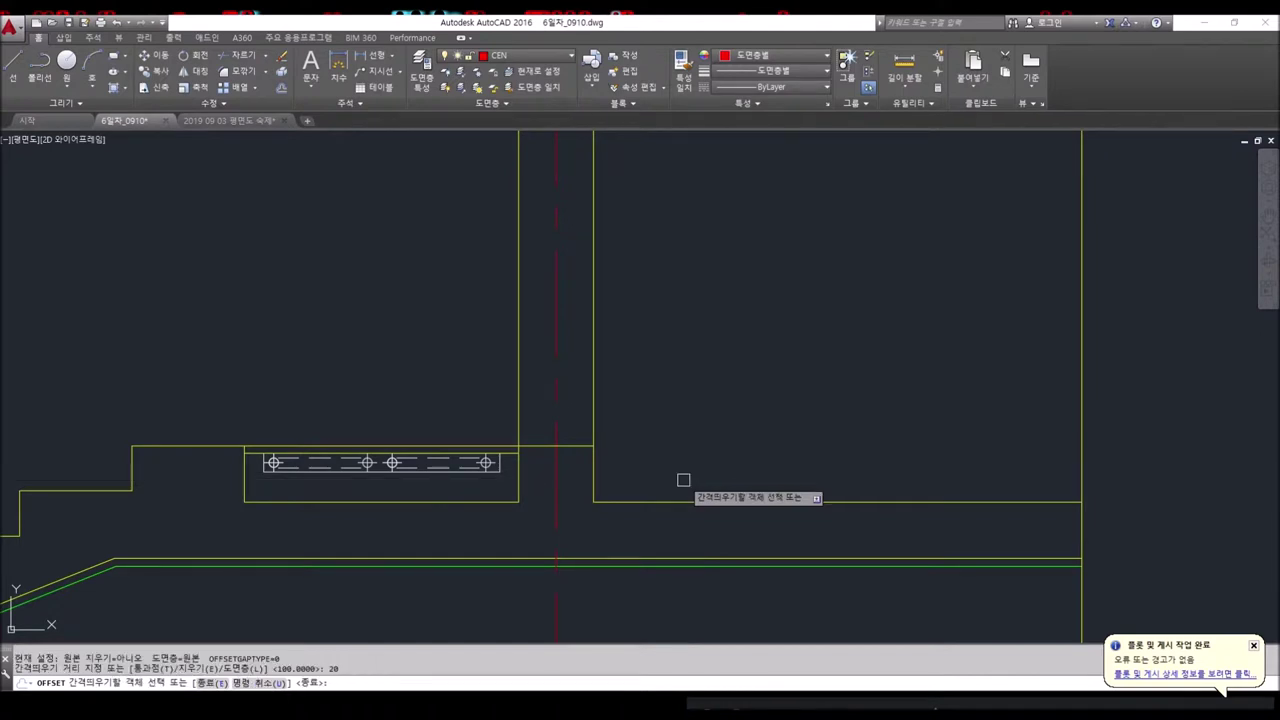
{"action": "left_click", "coordinate": [668, 494]}
{"action": "left_click", "coordinate": [616, 480]}
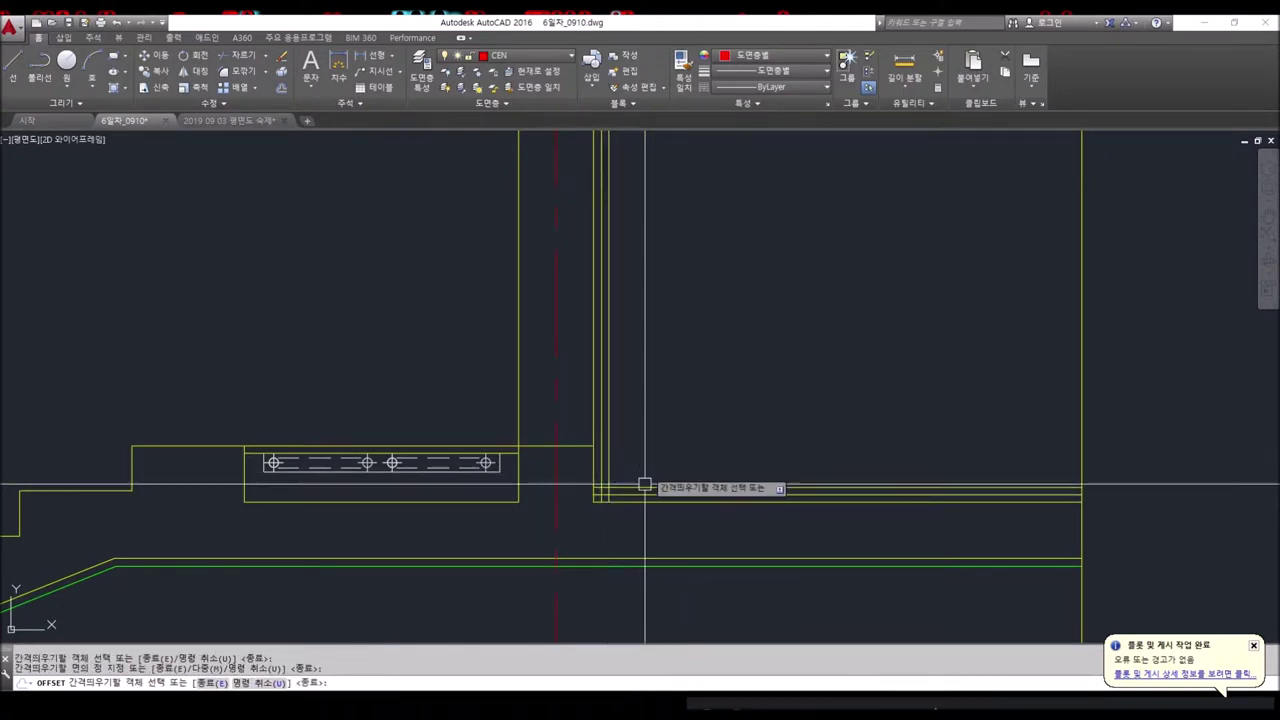
{"action": "key", "text": "Escape"}
{"action": "key", "text": "Escape"}
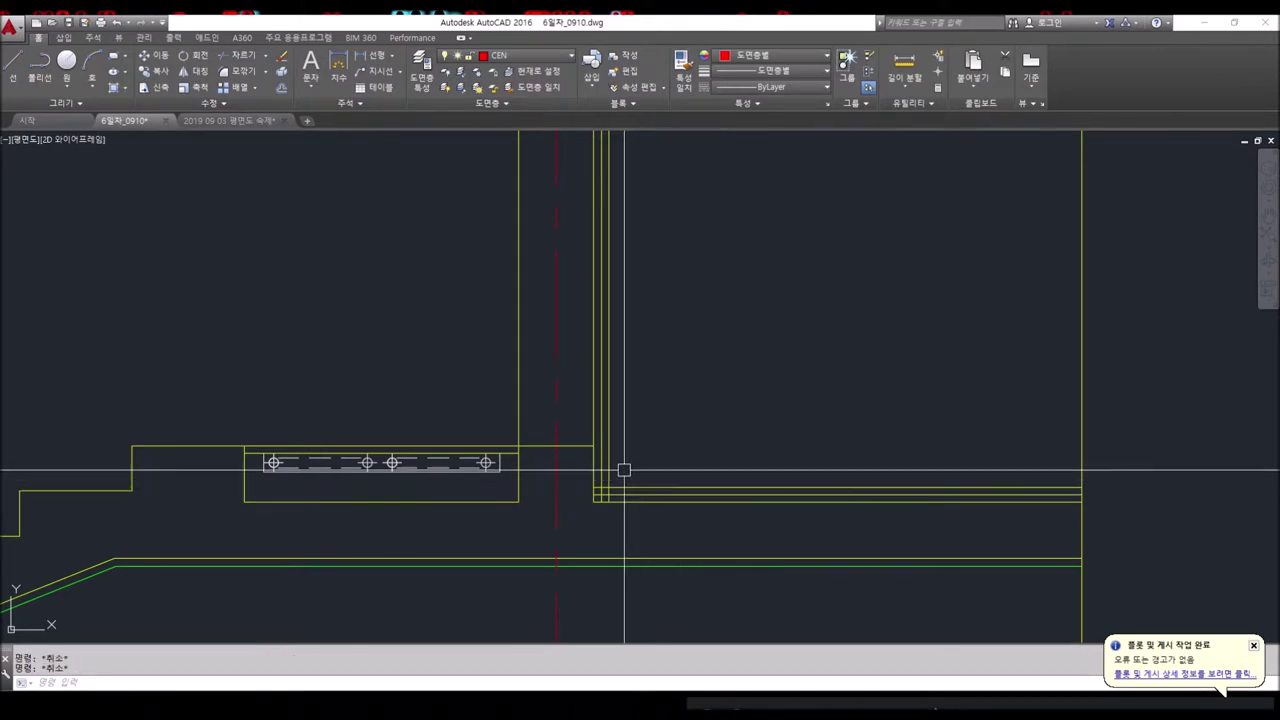
{"action": "type", "text": "MA"}
Match properties onto the green wall line and fillet the wall lines into two corners.
{"action": "left_click", "coordinate": [643, 568]}
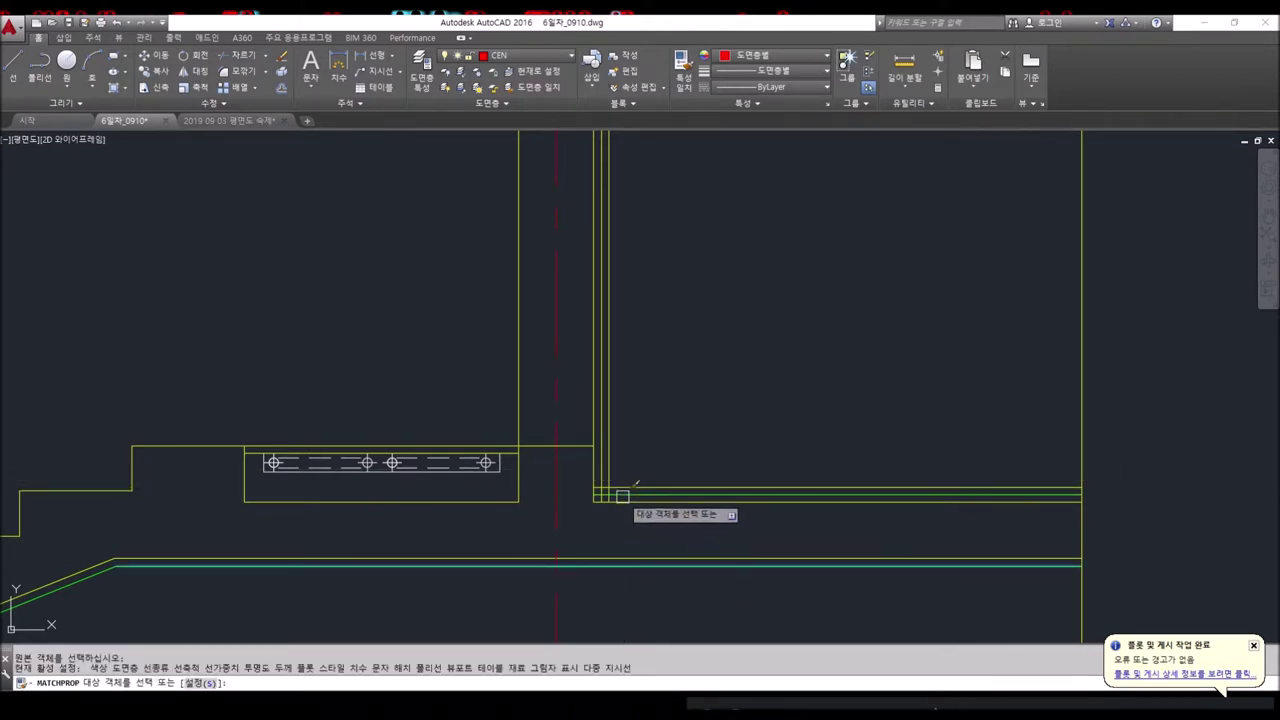
{"action": "scroll", "coordinate": [628, 492], "scroll_direction": "up", "scroll_amount": 5}
{"action": "left_click", "coordinate": [606, 471]}
{"action": "key", "text": "Escape"}
{"action": "key", "text": "Escape"}
{"action": "type", "text": "f"}
{"action": "key", "text": "space"}
{"action": "left_click", "coordinate": [546, 474]}
{"action": "left_click", "coordinate": [563, 493]}
{"action": "key", "text": "space"}
{"action": "left_click", "coordinate": [513, 514]}
{"action": "left_click", "coordinate": [541, 525]}
{"action": "key", "text": "Escape"}
Set the joined green finish lines to the HIDDEN linetype.
{"action": "left_click", "coordinate": [534, 466]}
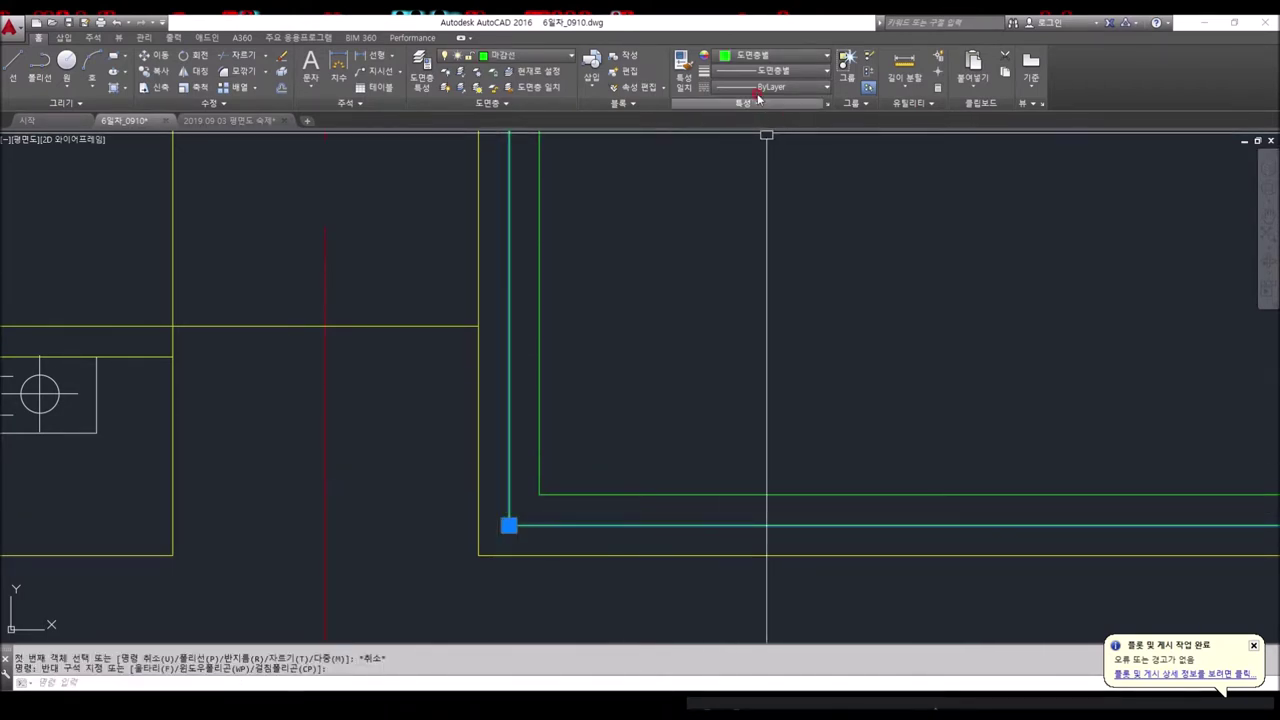
{"action": "left_click", "coordinate": [770, 87]}
{"action": "left_click", "coordinate": [771, 209]}
{"action": "key", "text": "Escape"}
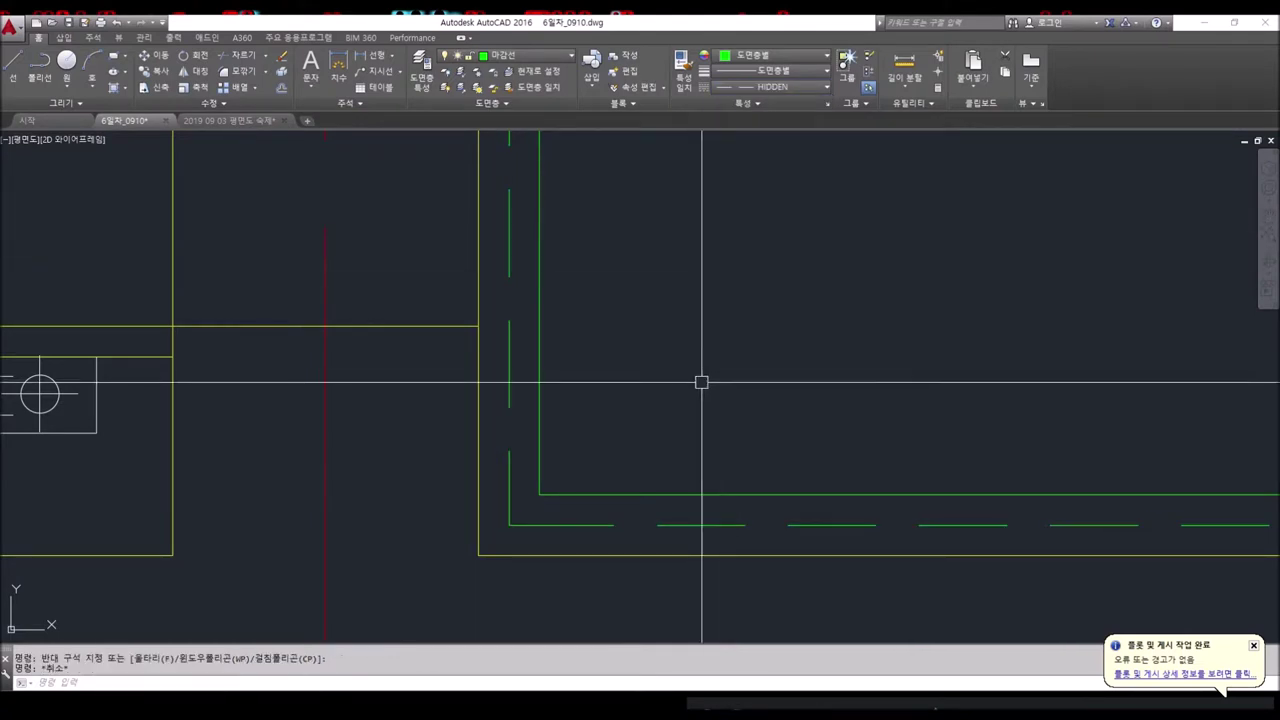
{"action": "scroll", "coordinate": [701, 380], "scroll_direction": "down", "scroll_amount": 2}
{"action": "scroll", "coordinate": [683, 389], "scroll_direction": "down", "scroll_amount": 2}
{"action": "middle_click_drag", "start_coordinate": [689, 400], "coordinate": [680, 491]}
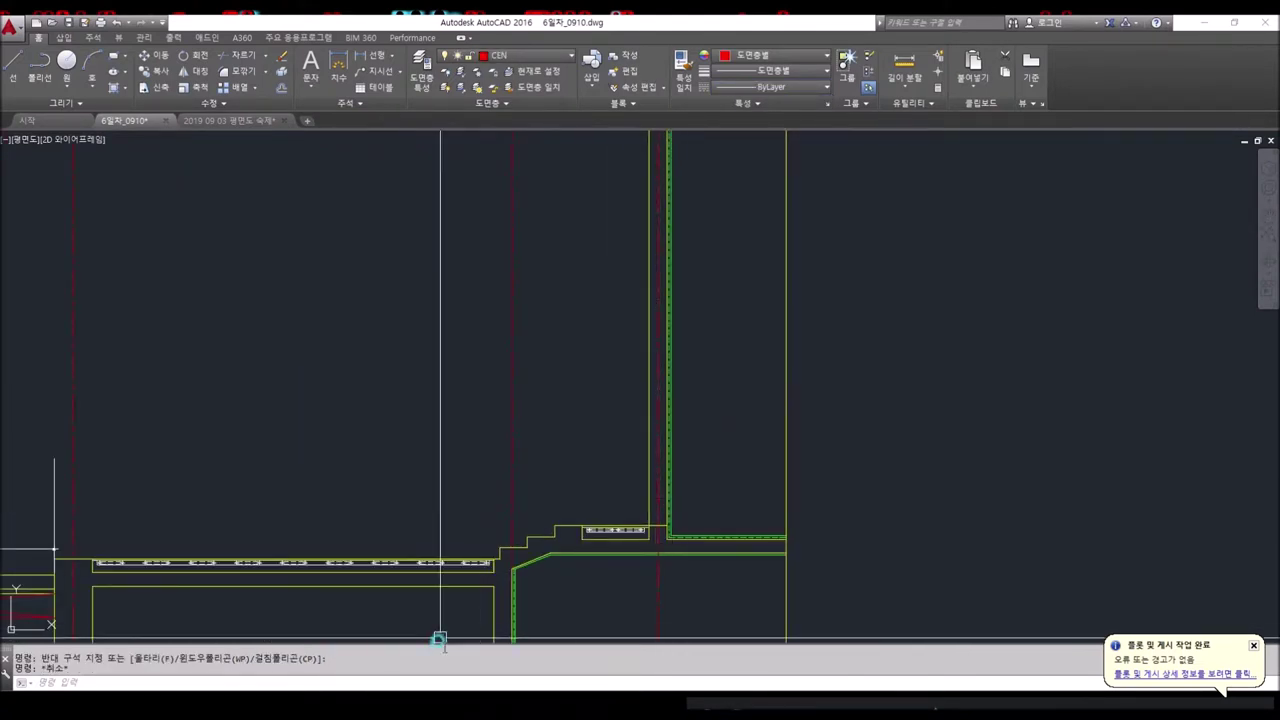
Try a 2400 offset over the slab area, then cancel it.
{"action": "scroll", "coordinate": [650, 545], "scroll_direction": "up", "scroll_amount": 3}
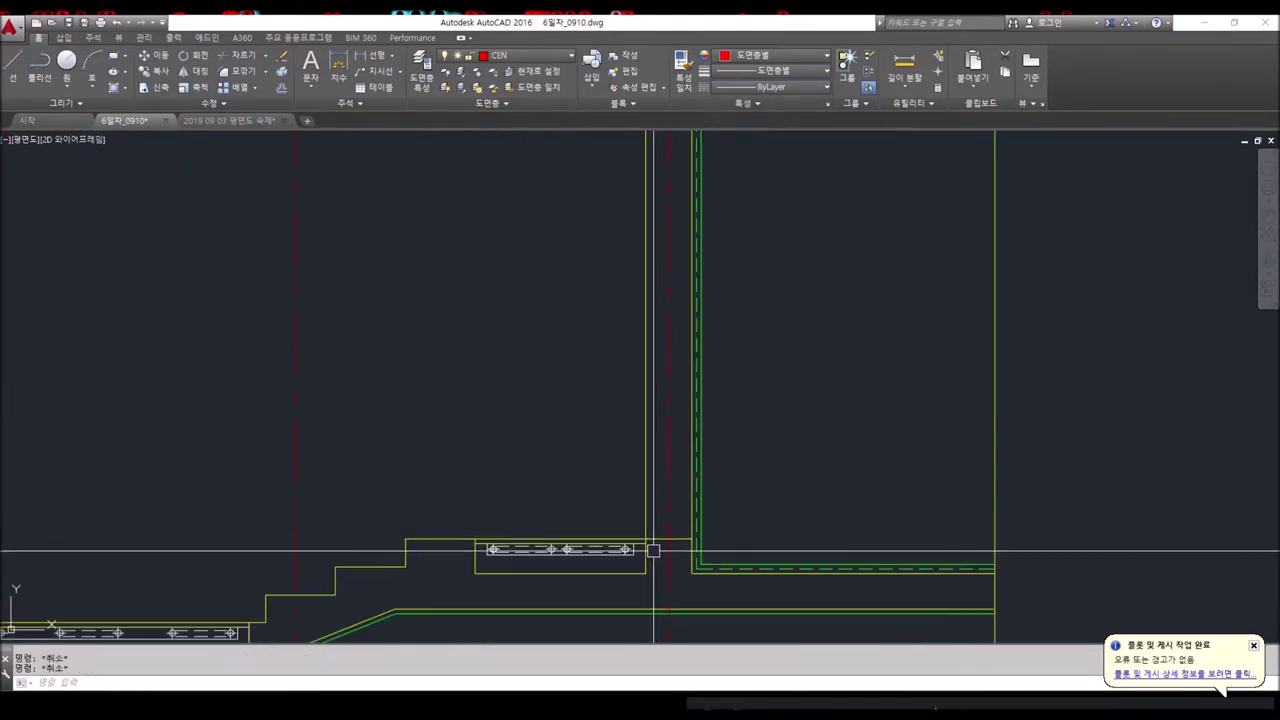
{"action": "key", "text": "space"}
{"action": "type", "text": "2400"}
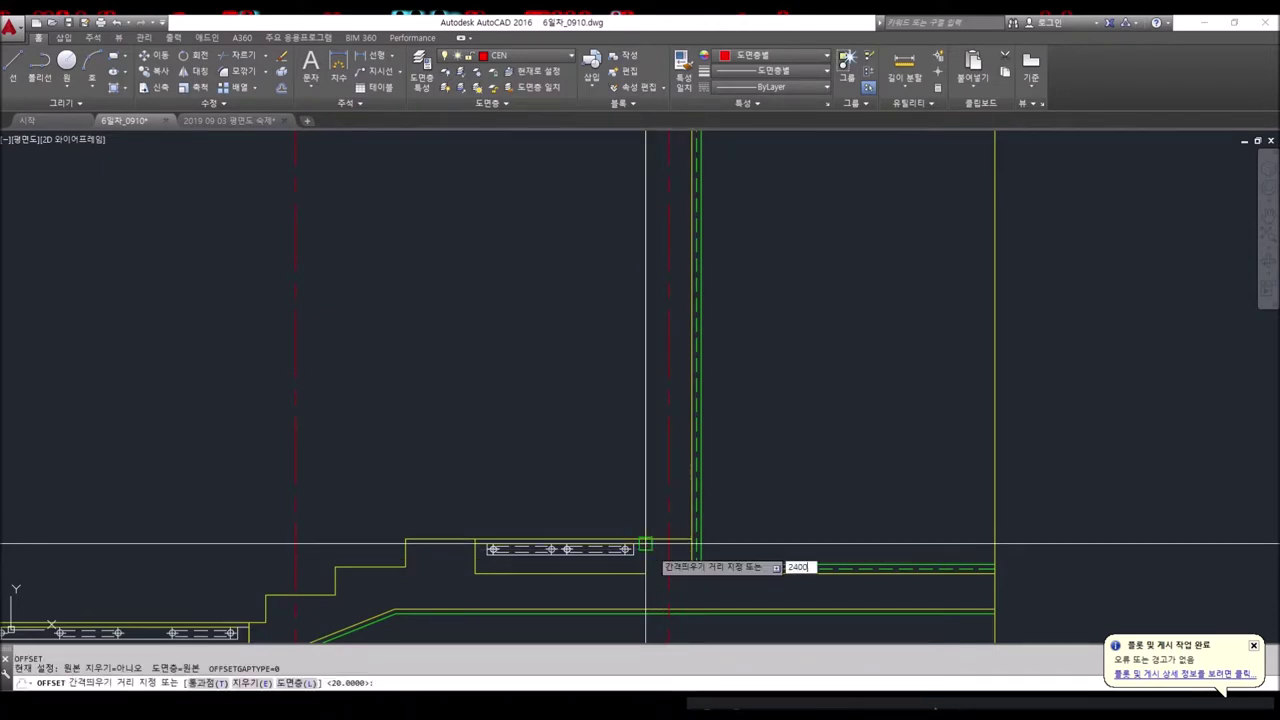
{"action": "key", "text": "Return"}
{"action": "scroll", "coordinate": [660, 485], "scroll_direction": "down", "scroll_amount": 4}
{"action": "middle_click_drag", "start_coordinate": [590, 485], "coordinate": [632, 511]}
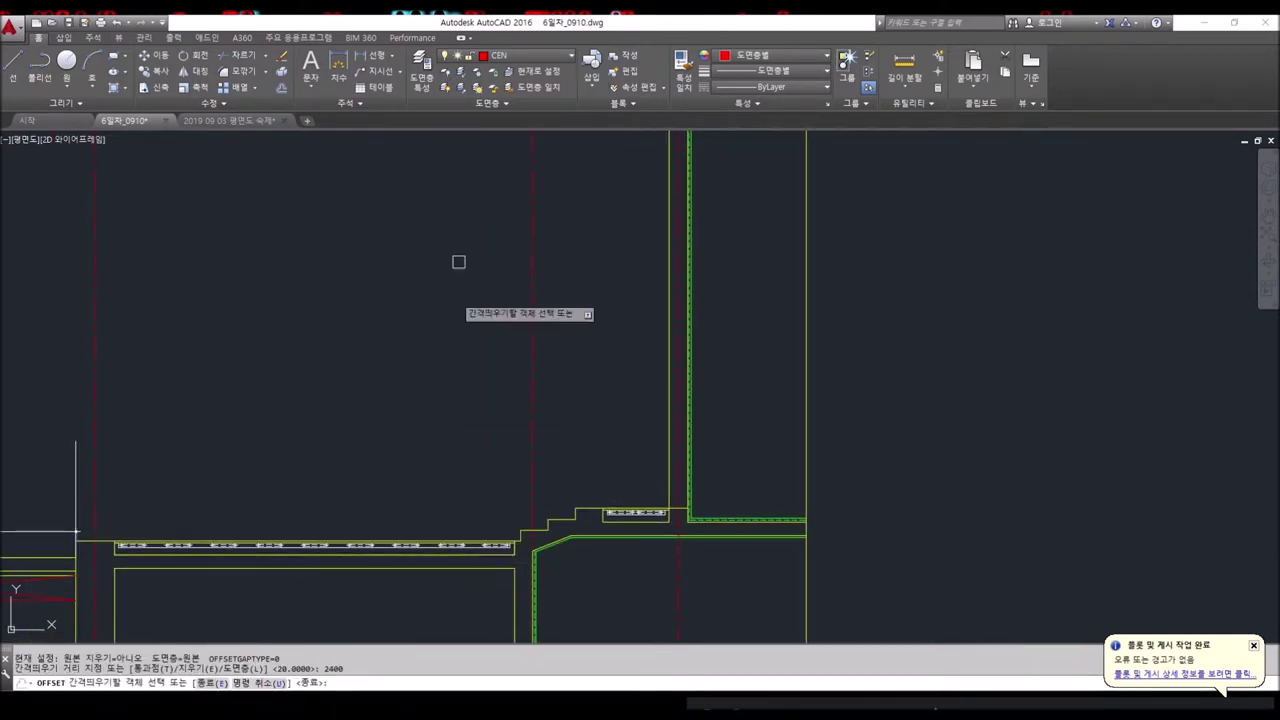
{"action": "scroll", "coordinate": [655, 512], "scroll_direction": "up", "scroll_amount": 3}
{"action": "key", "text": "Escape"}
{"action": "scroll", "coordinate": [645, 500], "scroll_direction": "down", "scroll_amount": 5}
Grip-stretch the short horizontal line both ways into a long ceiling line across the section.
{"action": "left_click", "coordinate": [635, 382]}
{"action": "left_click", "coordinate": [622, 372]}
{"action": "left_click", "coordinate": [661, 373]}
{"action": "left_click", "coordinate": [817, 373]}
{"action": "left_click", "coordinate": [601, 373]}
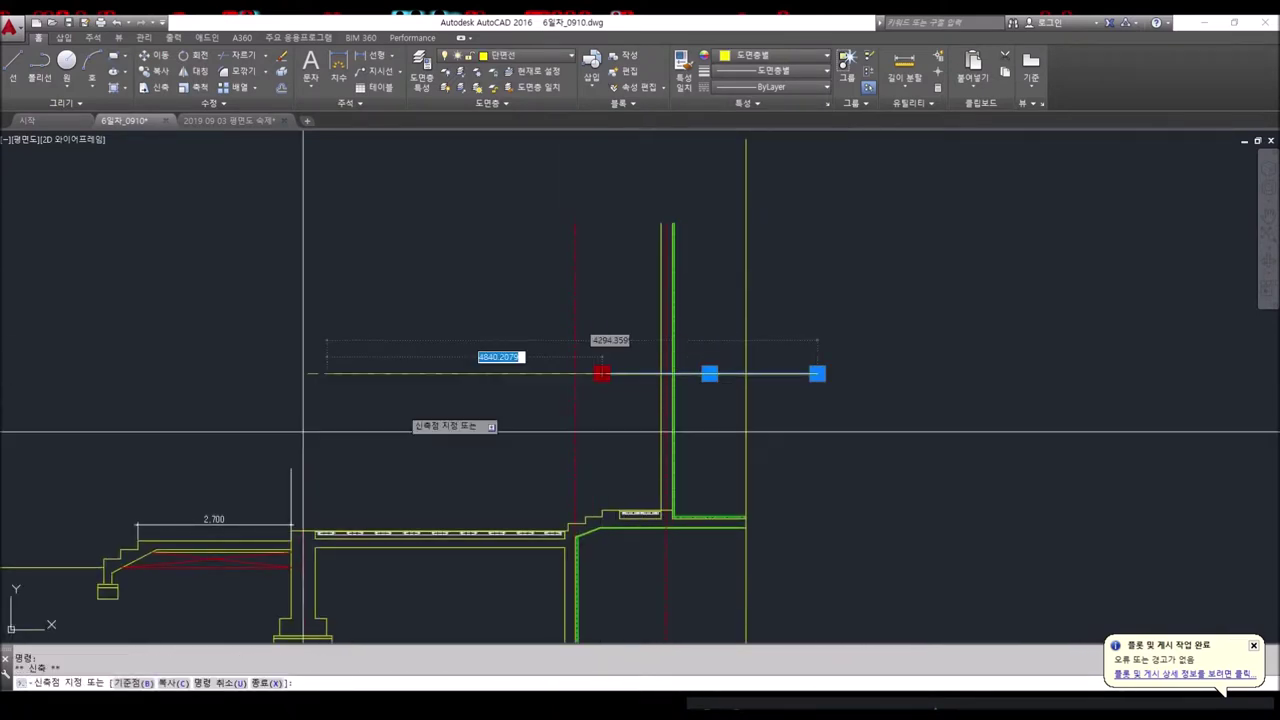
{"action": "left_click", "coordinate": [192, 373]}
{"action": "key", "text": "Escape"}
{"action": "scroll", "coordinate": [609, 491], "scroll_direction": "up", "scroll_amount": 2}
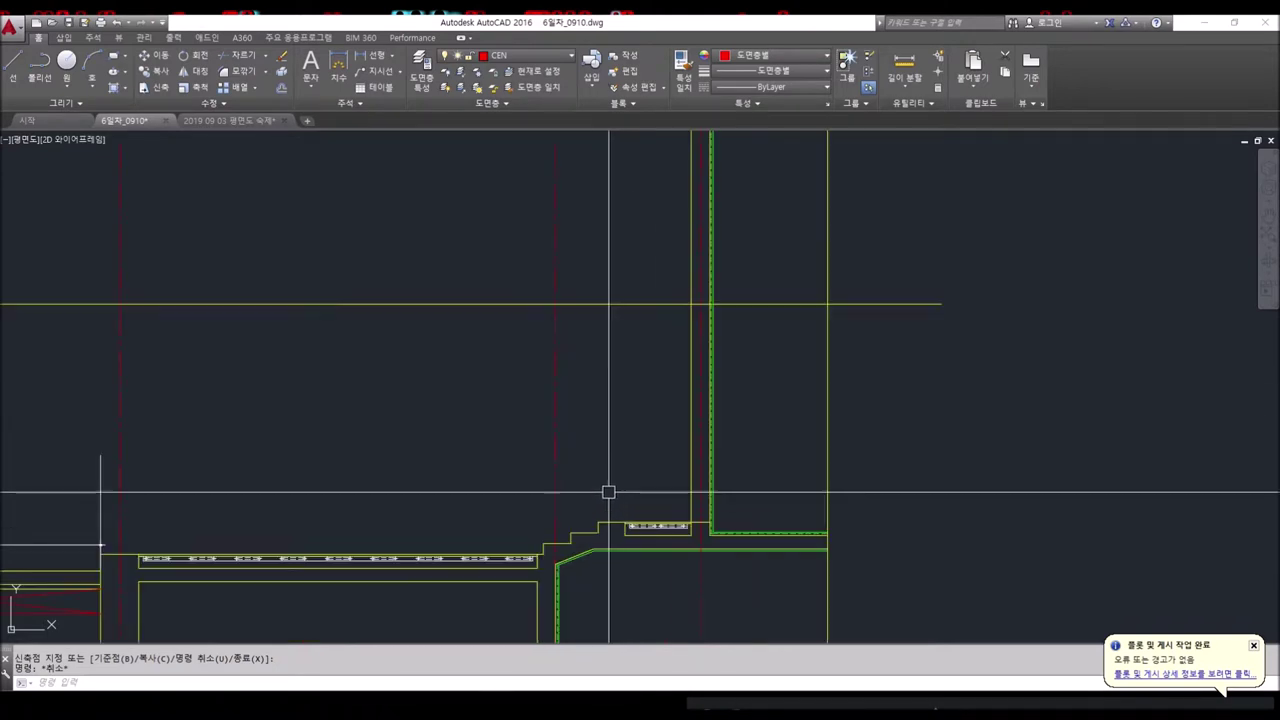
{"action": "key", "text": "Escape"}
Make 단면선 the current layer after abandoning a stray line.
{"action": "key", "text": "l"}
{"action": "key", "text": "Return"}
{"action": "left_click", "coordinate": [598, 522]}
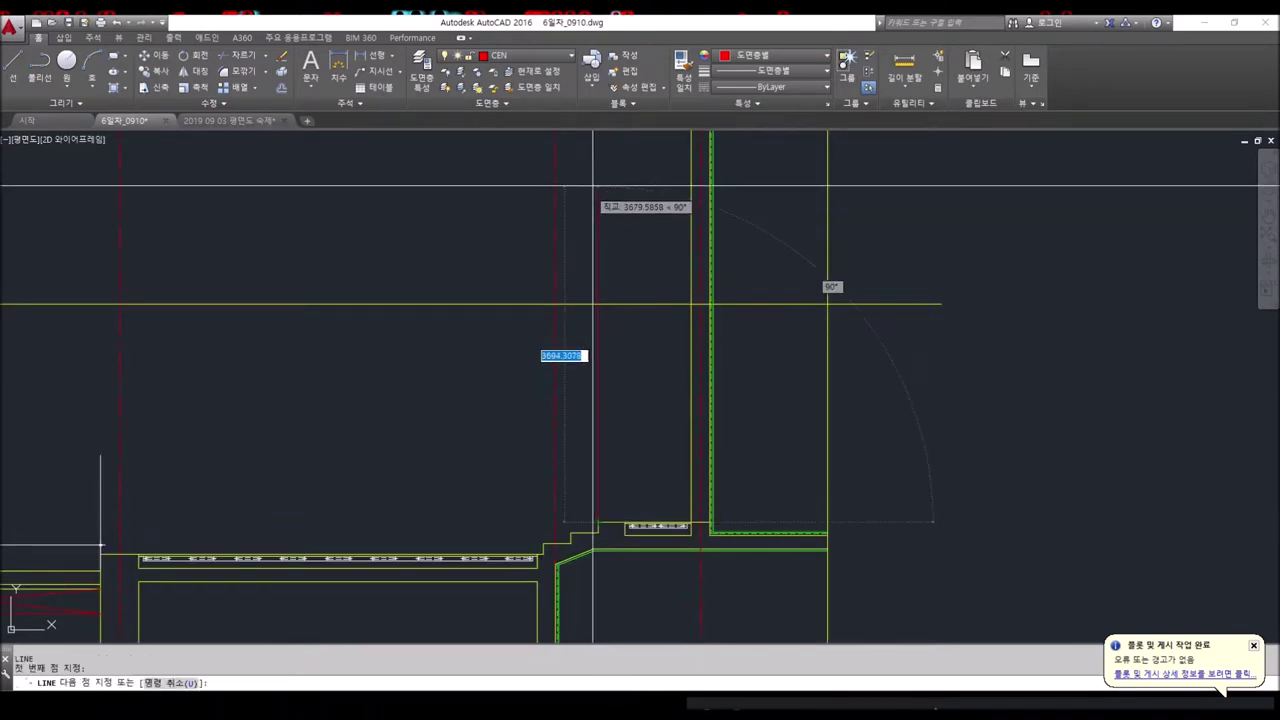
{"action": "key", "text": "Escape"}
{"action": "key", "text": "Escape"}
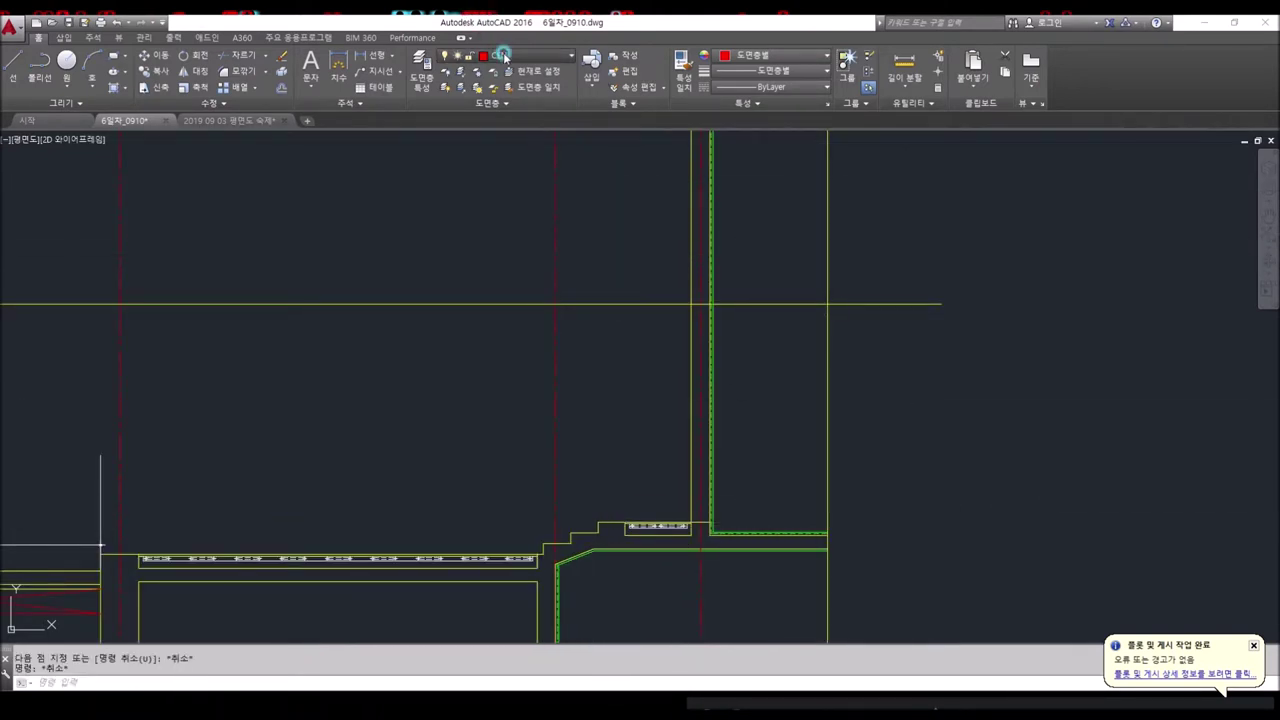
{"action": "left_click", "coordinate": [504, 57]}
{"action": "left_click", "coordinate": [507, 200]}
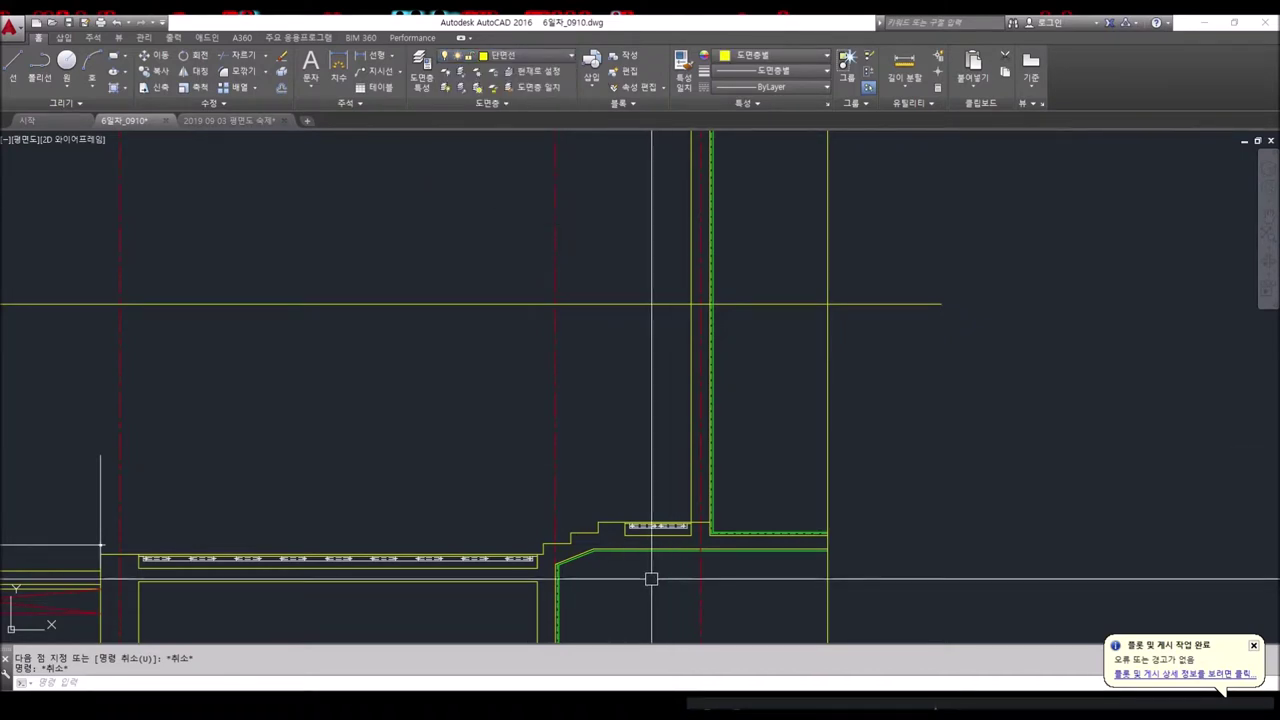
{"action": "type", "text": "l"}
Draw two vertical wall lines from the slab up past the ceiling line.
{"action": "key", "text": "Return"}
{"action": "left_click", "coordinate": [598, 522]}
{"action": "left_click", "coordinate": [598, 225]}
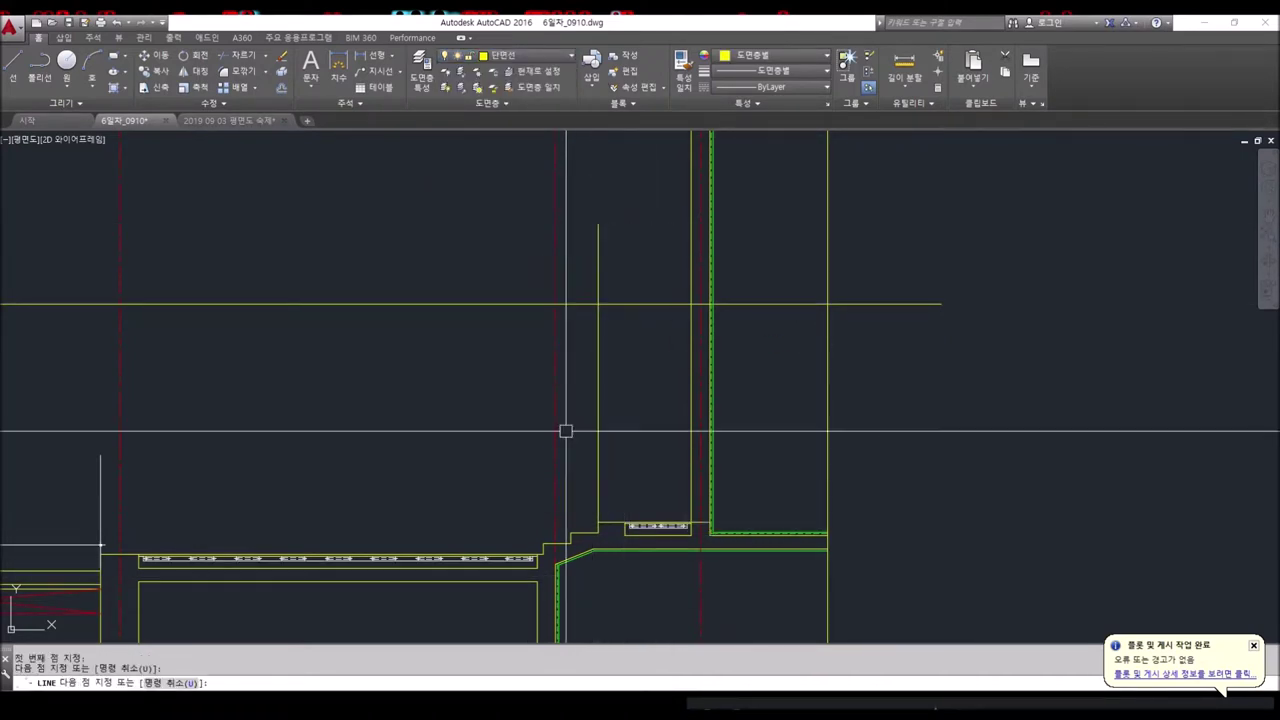
{"action": "key", "text": "Return"}
{"action": "key", "text": "Return"}
{"action": "left_click", "coordinate": [543, 553]}
{"action": "left_click", "coordinate": [543, 228]}
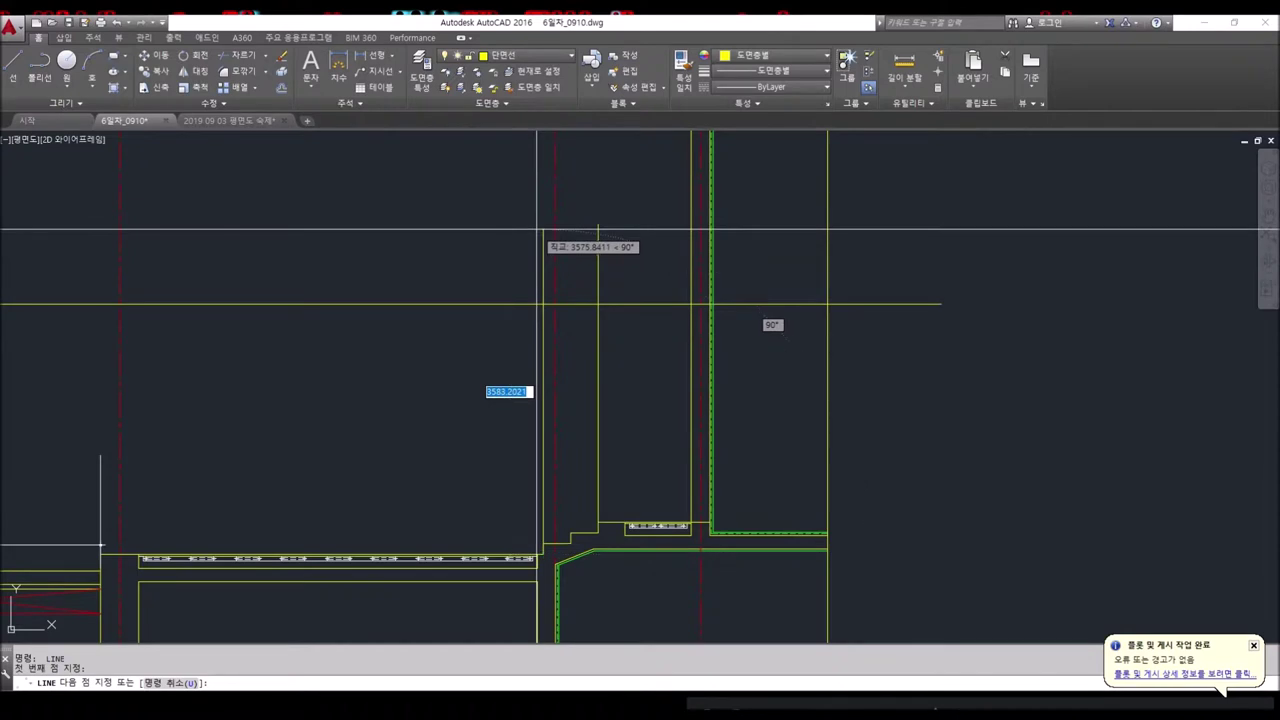
{"action": "key", "text": "Escape"}
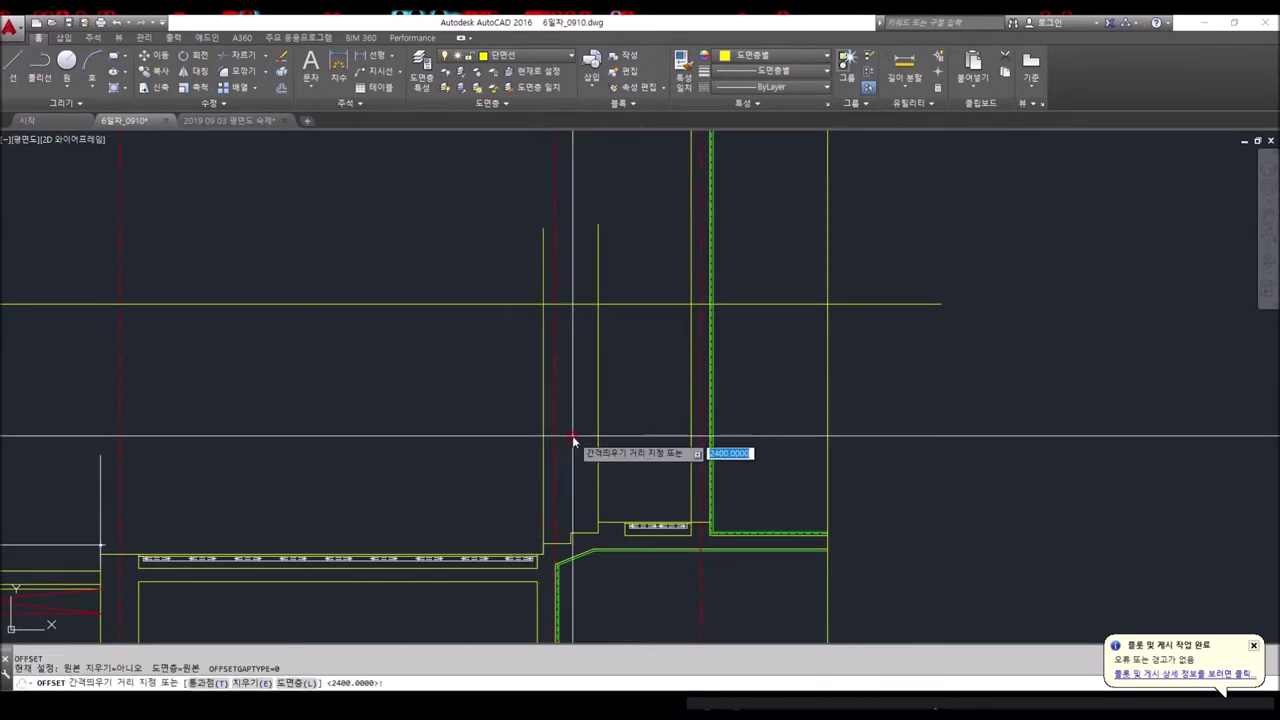
{"action": "type", "text": "2400"}
Draw the sloped step line from the ceiling line down to the lower line.
{"action": "key", "text": "Return"}
{"action": "scroll", "coordinate": [540, 500], "scroll_direction": "up", "scroll_amount": 2}
{"action": "scroll", "coordinate": [470, 515], "scroll_direction": "up", "scroll_amount": 1}
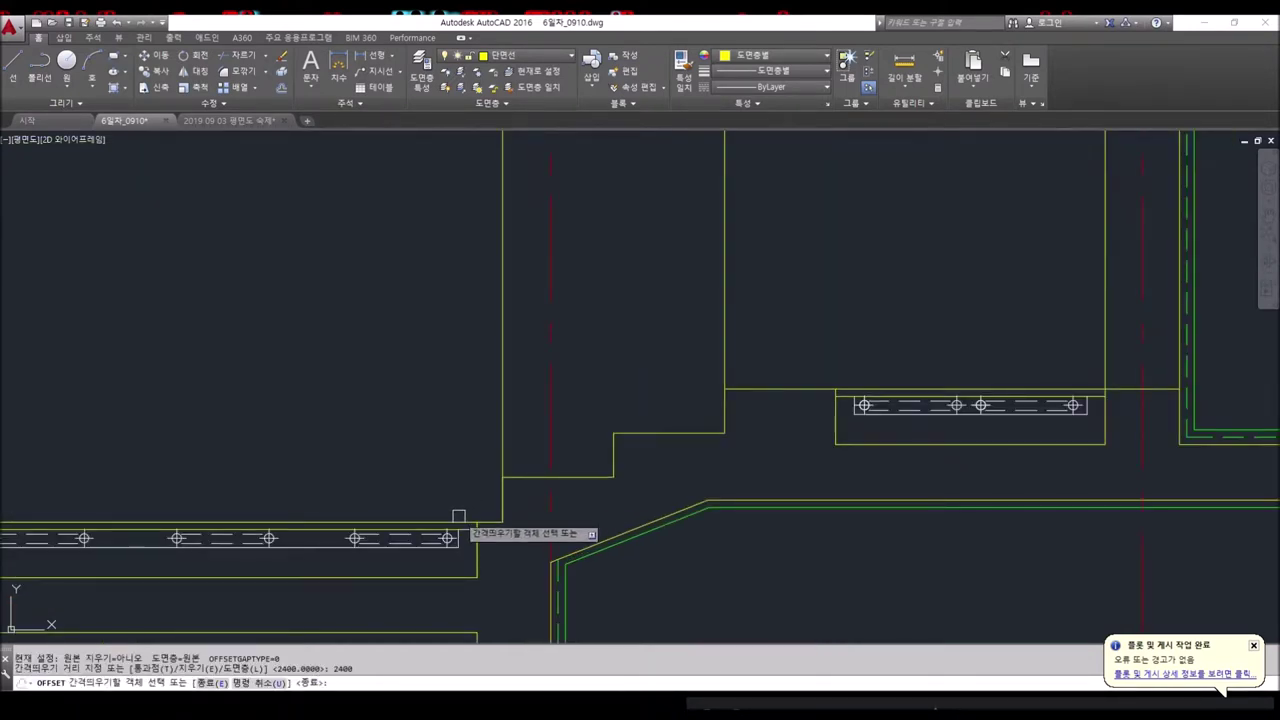
{"action": "key", "text": "Escape"}
{"action": "scroll", "coordinate": [434, 419], "scroll_direction": "down", "scroll_amount": 3}
{"action": "scroll", "coordinate": [471, 400], "scroll_direction": "up", "scroll_amount": 1}
{"action": "type", "text": "l"}
{"action": "key", "text": "Return"}
{"action": "left_click", "coordinate": [512, 248]}
{"action": "left_click", "coordinate": [459, 281]}
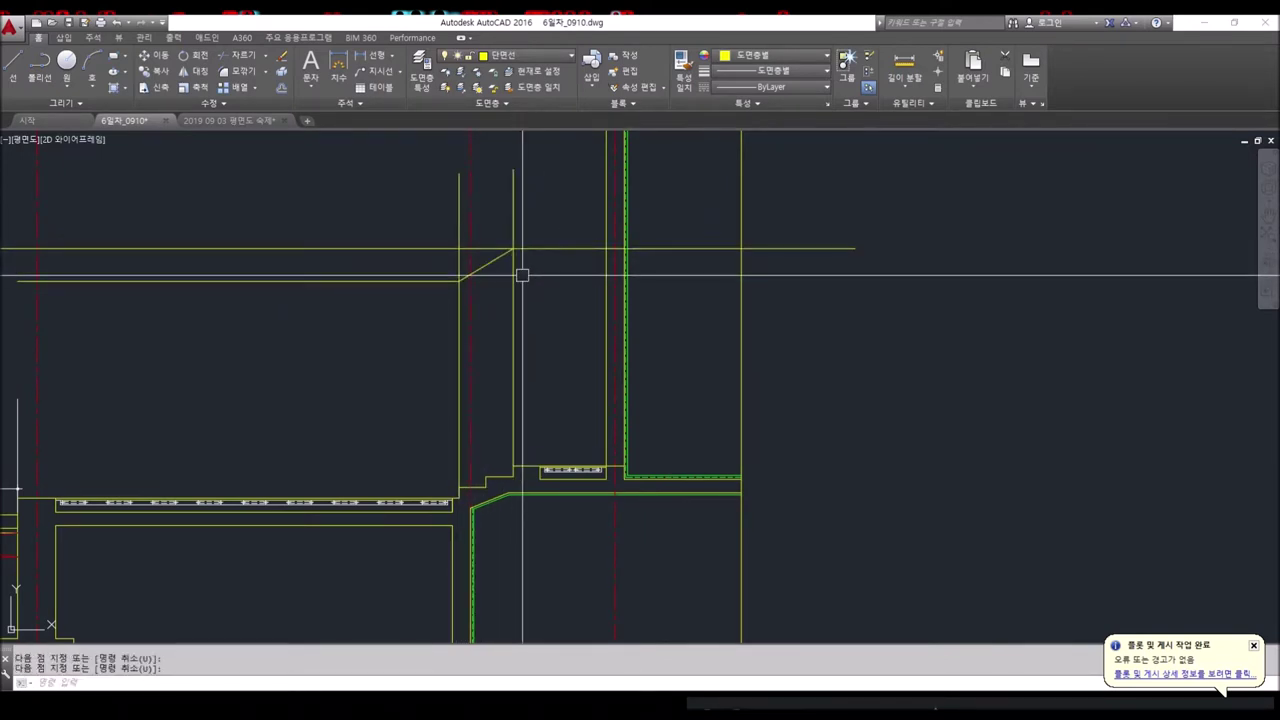
Erase the extra vertical line after abandoning a fillet attempt.
{"action": "type", "text": "f"}
{"action": "key", "text": "Return"}
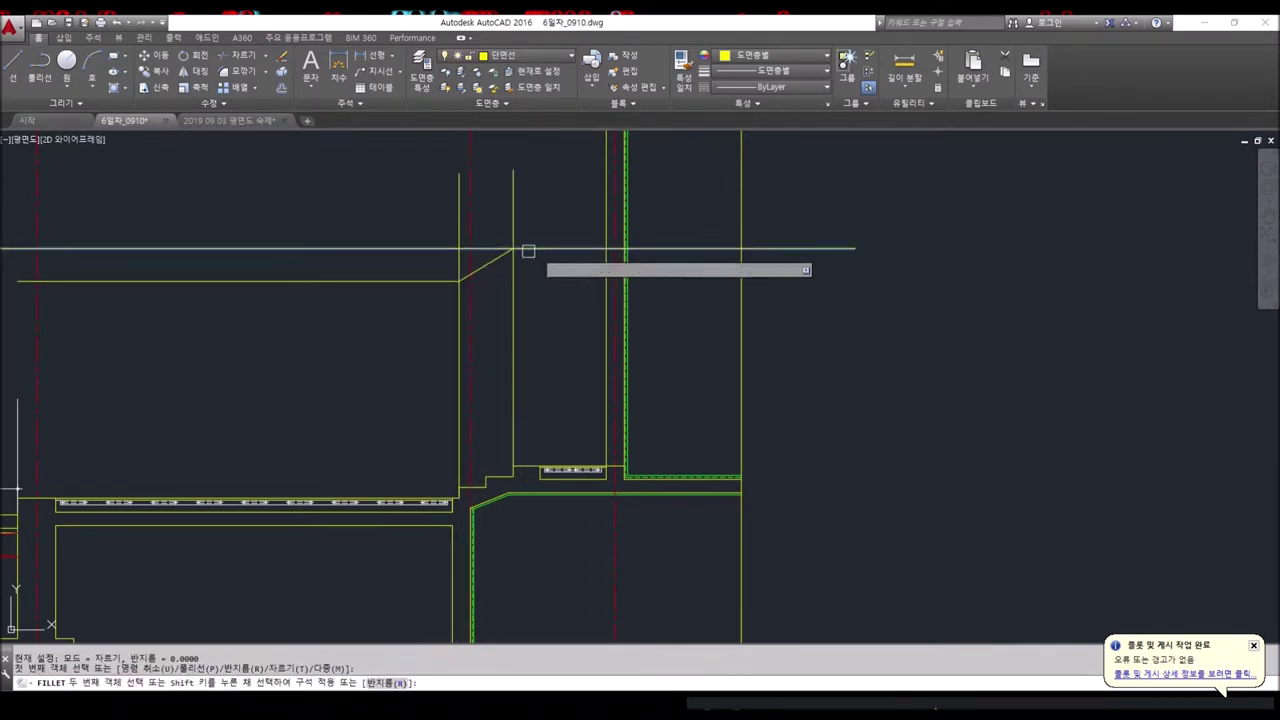
{"action": "middle_click_drag", "start_coordinate": [486, 266], "coordinate": [766, 323]}
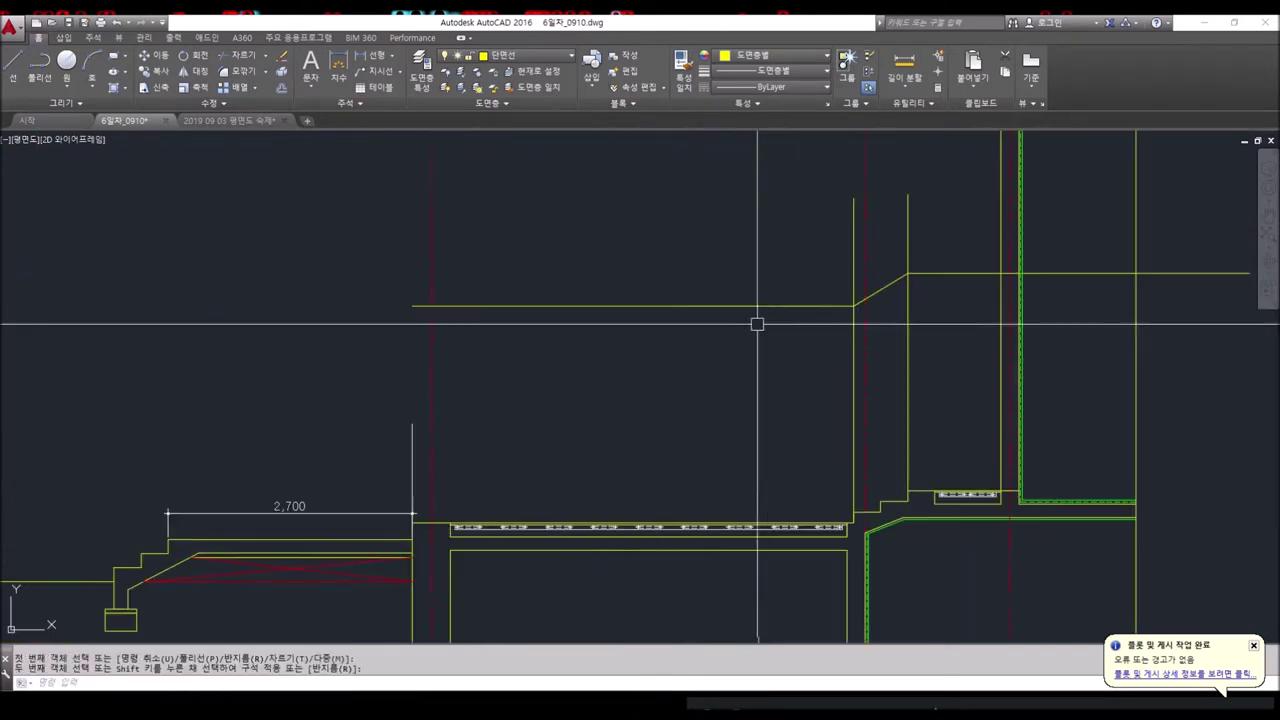
{"action": "key", "text": "Escape"}
{"action": "left_click", "coordinate": [422, 313]}
{"action": "key", "text": "Escape"}
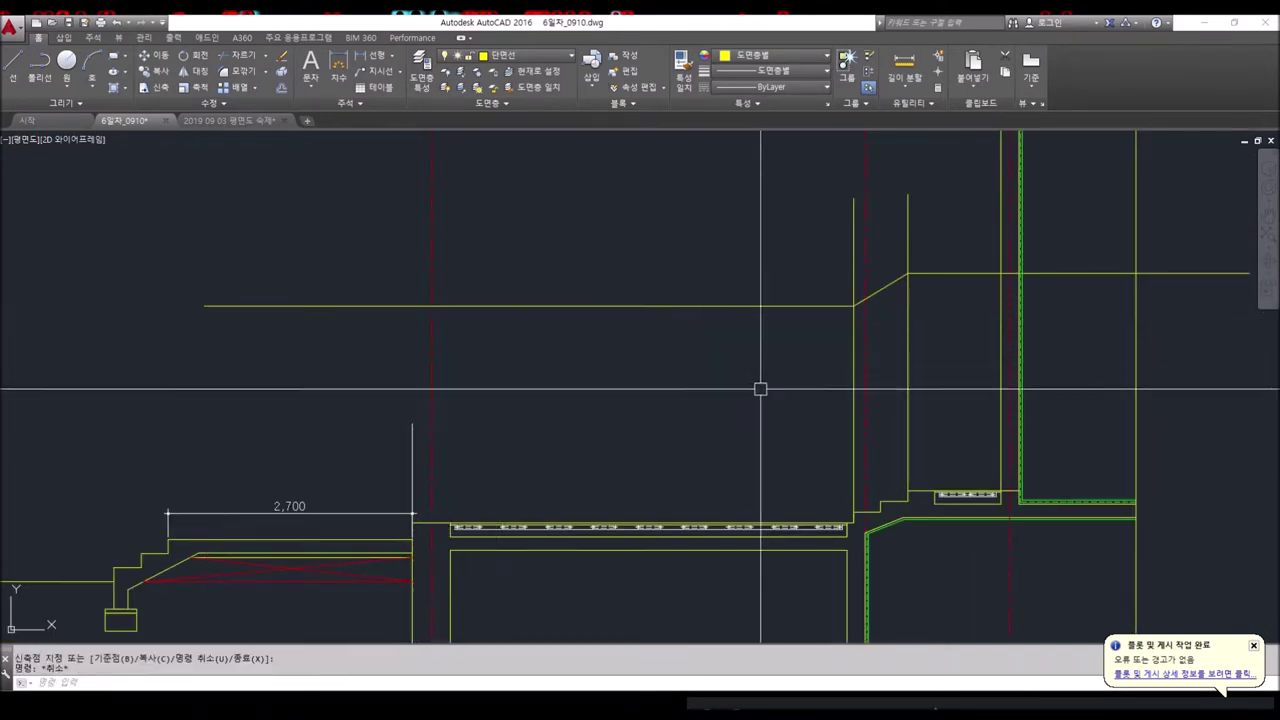
{"action": "key", "text": "Return"}
{"action": "left_click", "coordinate": [853, 359]}
{"action": "key", "text": "Delete"}
Trim the vertical wall lines above the ceiling line, then pan to the floor plan.
{"action": "middle_click_drag", "start_coordinate": [751, 466], "coordinate": [614, 443]}
{"action": "type", "text": "tr"}
{"action": "key", "text": "Return"}
{"action": "key", "text": "Return"}
{"action": "left_click", "coordinate": [718, 274]}
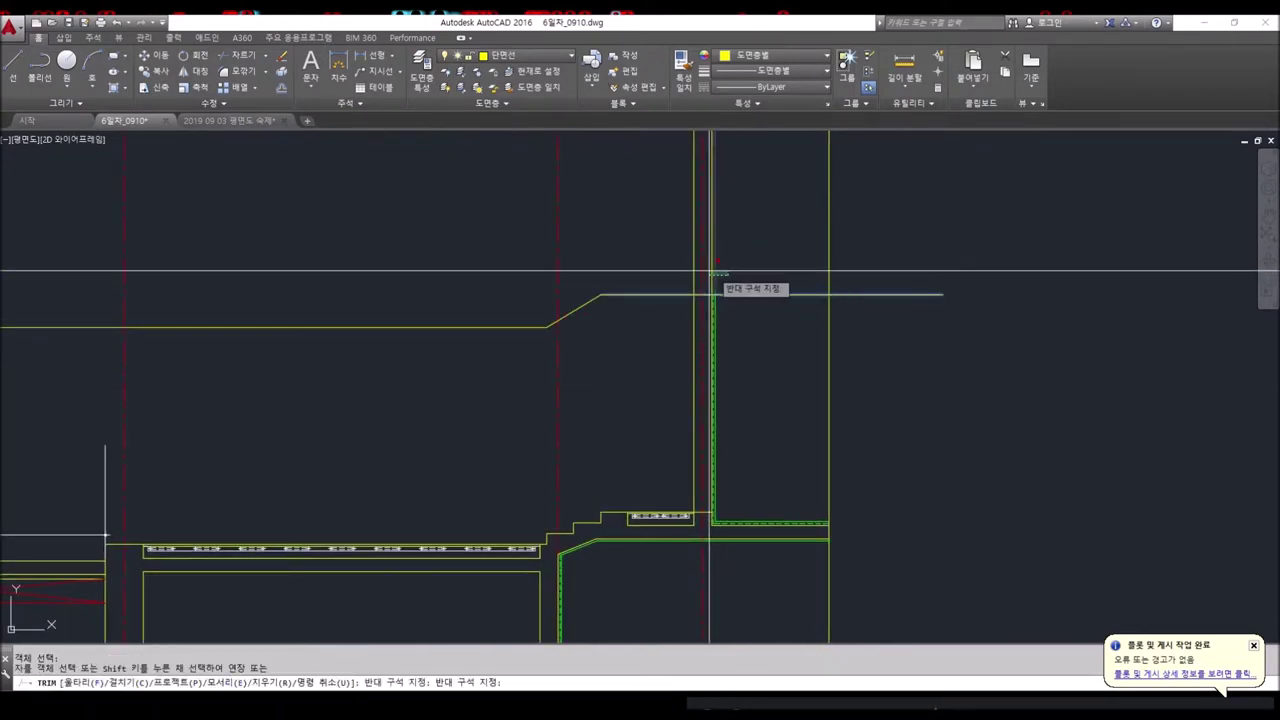
{"action": "left_click", "coordinate": [702, 272]}
{"action": "scroll", "coordinate": [704, 272], "scroll_direction": "up", "scroll_amount": 4}
{"action": "scroll", "coordinate": [680, 286], "scroll_direction": "down", "scroll_amount": 2}
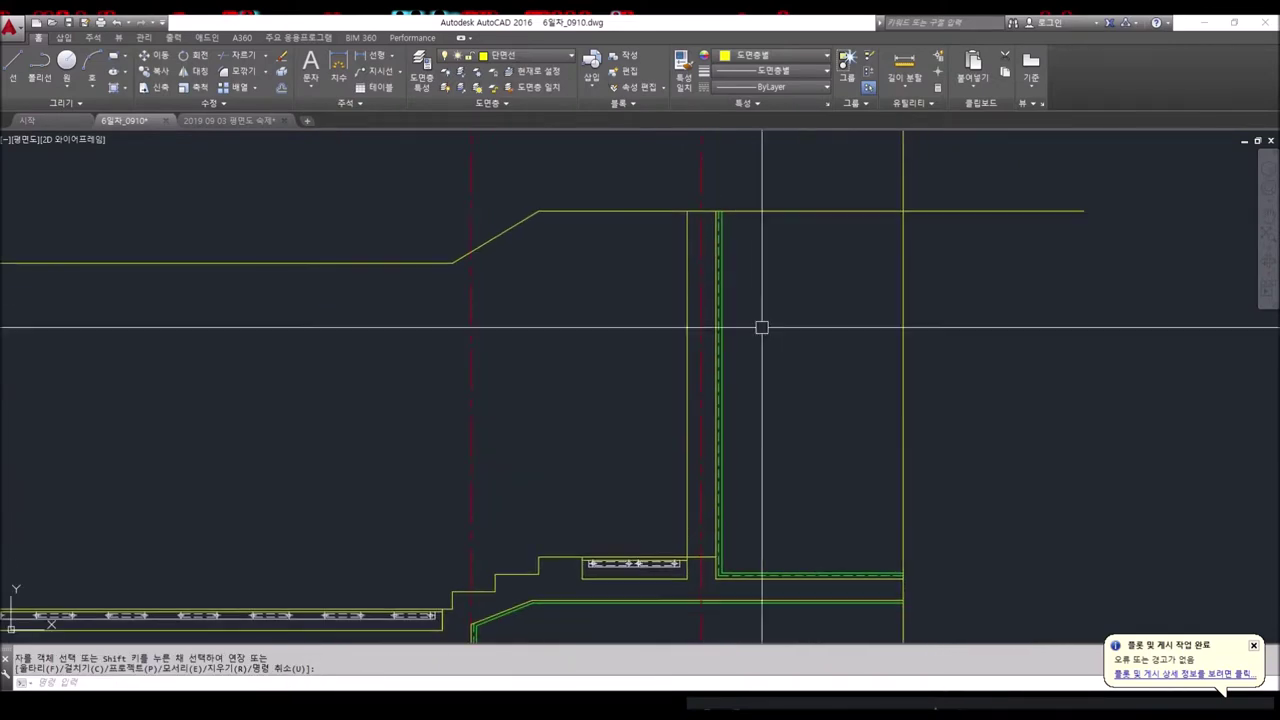
{"action": "scroll", "coordinate": [771, 317], "scroll_direction": "down", "scroll_amount": 5}
{"action": "middle_click_drag", "start_coordinate": [723, 357], "coordinate": [604, 363]}
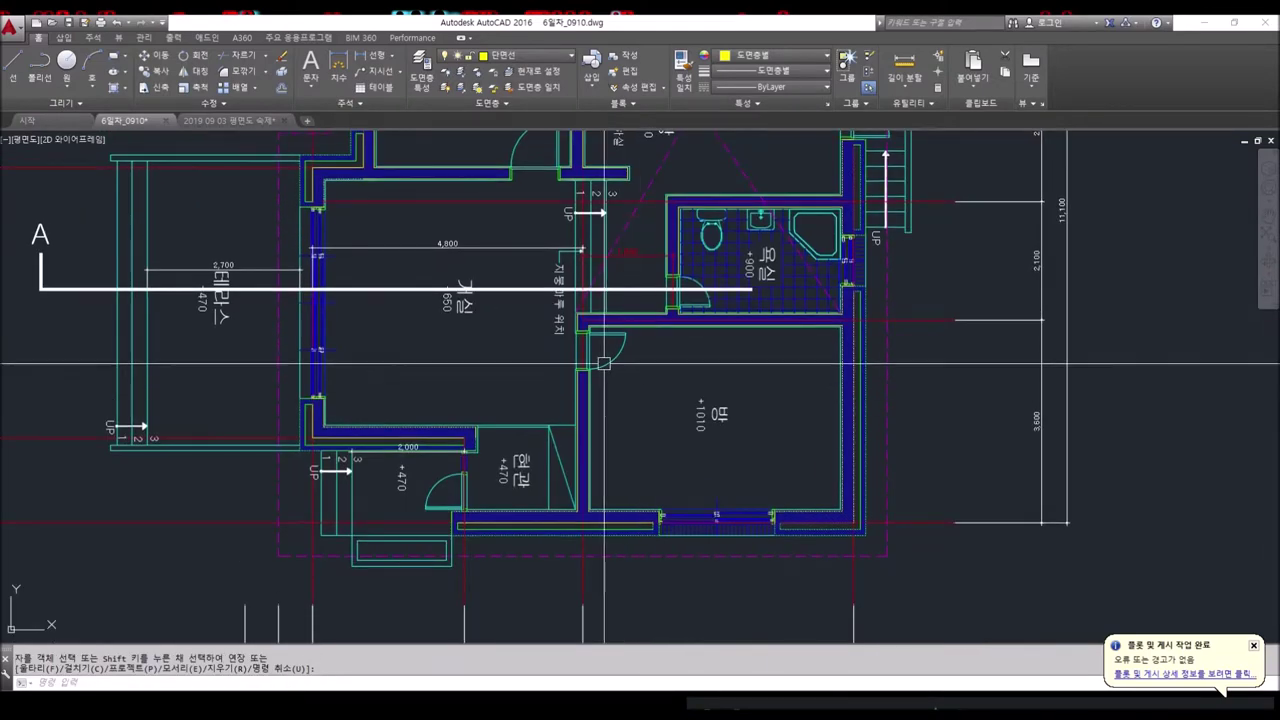
Return to the section wall detail and set up an 1800 offset distance.
{"action": "scroll", "coordinate": [697, 371], "scroll_direction": "up", "scroll_amount": 2}
{"action": "middle_click_drag", "start_coordinate": [697, 371], "coordinate": [777, 254]}
{"action": "scroll", "coordinate": [742, 401], "scroll_direction": "up", "scroll_amount": 3}
{"action": "scroll", "coordinate": [742, 401], "scroll_direction": "up", "scroll_amount": 2}
{"action": "scroll", "coordinate": [709, 423], "scroll_direction": "up", "scroll_amount": 4}
{"action": "key", "text": "Escape"}
{"action": "key", "text": "Escape"}
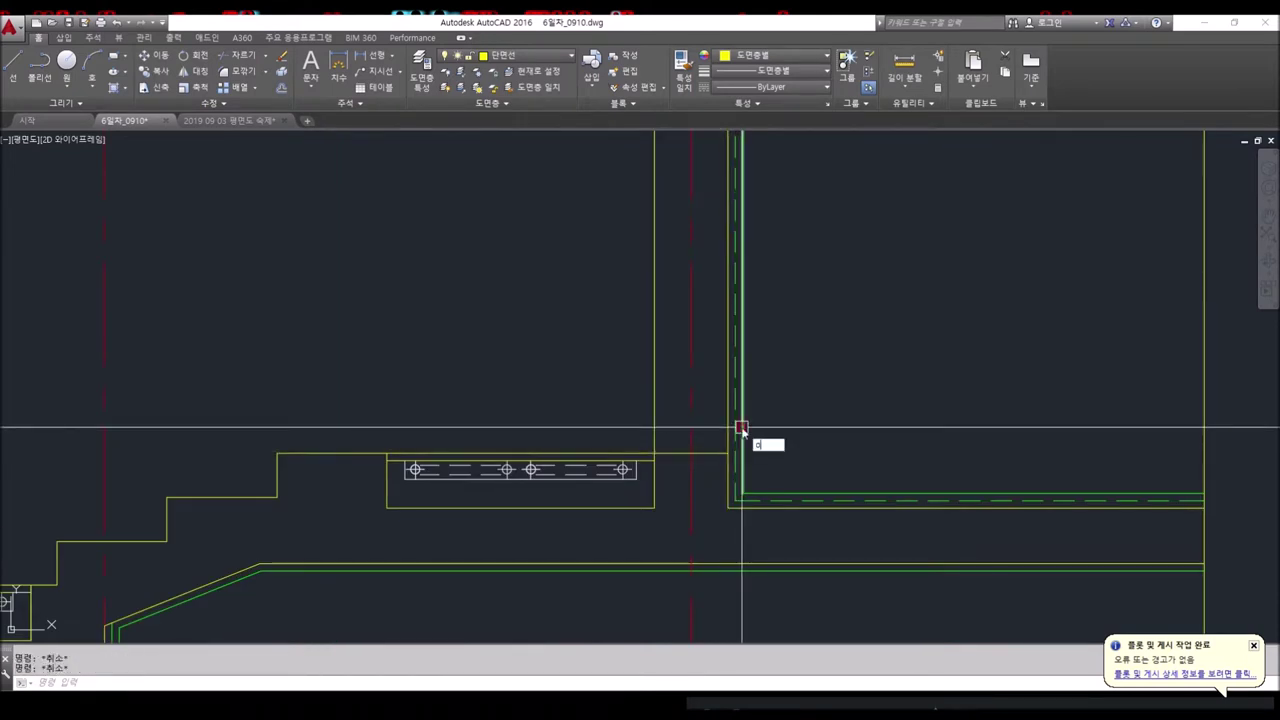
{"action": "key", "text": "Return"}
{"action": "type", "text": "1"}
{"action": "key", "text": "Return"}
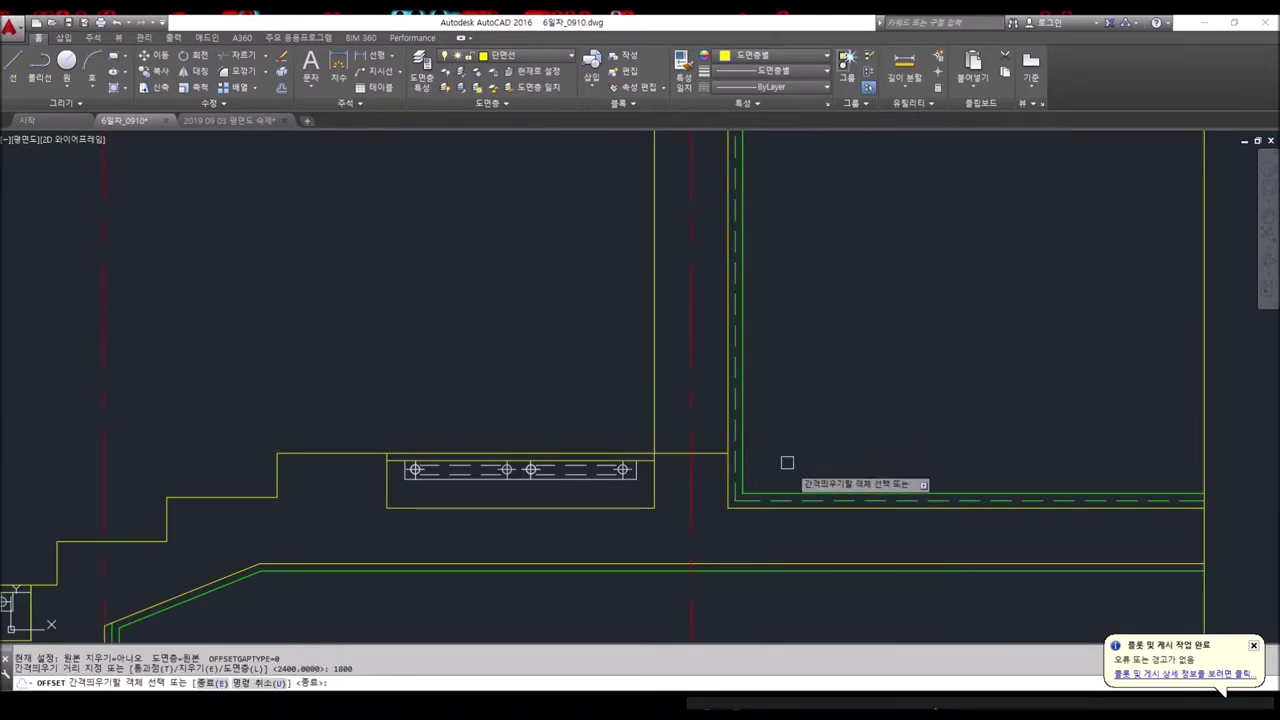
{"action": "key", "text": "Escape"}
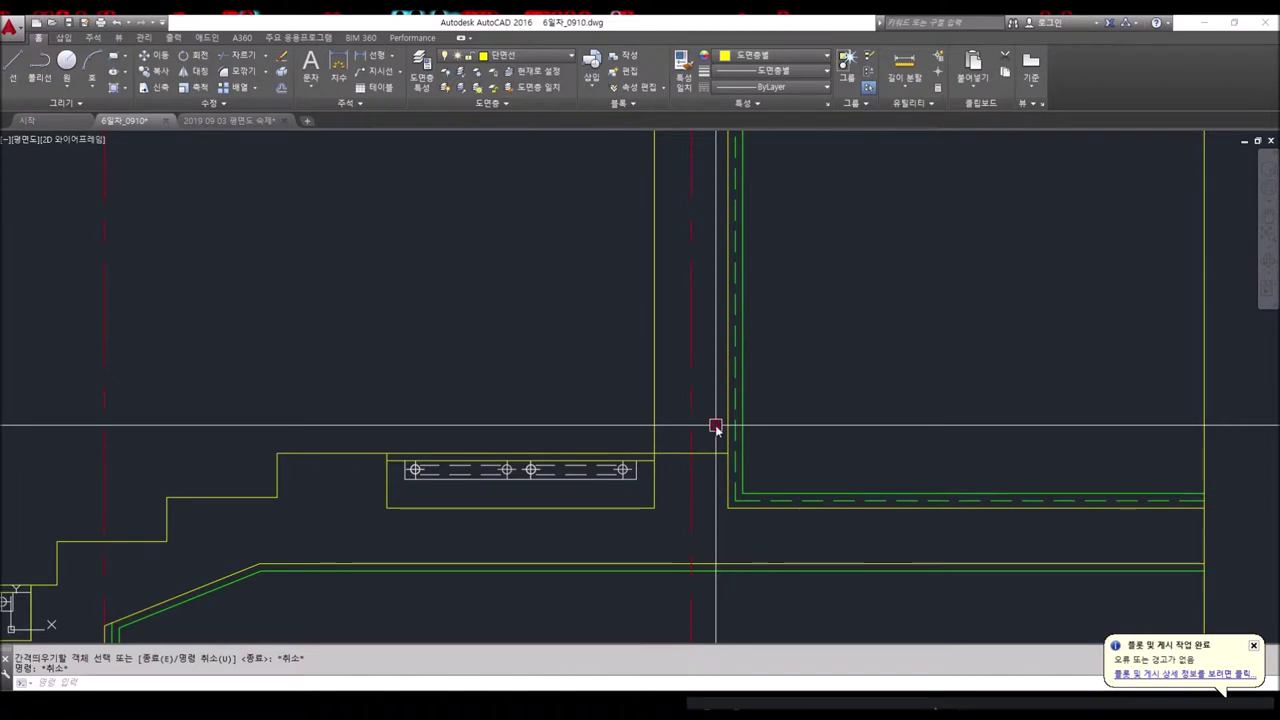
{"action": "key", "text": "Return"}
Offset a wall line by 1800 to one side.
{"action": "left_click", "coordinate": [703, 449]}
{"action": "left_click", "coordinate": [835, 317]}
{"action": "scroll", "coordinate": [857, 357], "scroll_direction": "down", "scroll_amount": 2}
{"action": "scroll", "coordinate": [777, 509], "scroll_direction": "up", "scroll_amount": 3}
{"action": "mouse_move", "coordinate": [777, 509]}
{"action": "middle_mouse_down"}
{"action": "mouse_move", "coordinate": [735, 355]}
{"action": "mouse_move", "coordinate": [735, 298]}
{"action": "middle_mouse_up"}
{"action": "key", "text": "Escape"}
{"action": "key", "text": "Escape"}
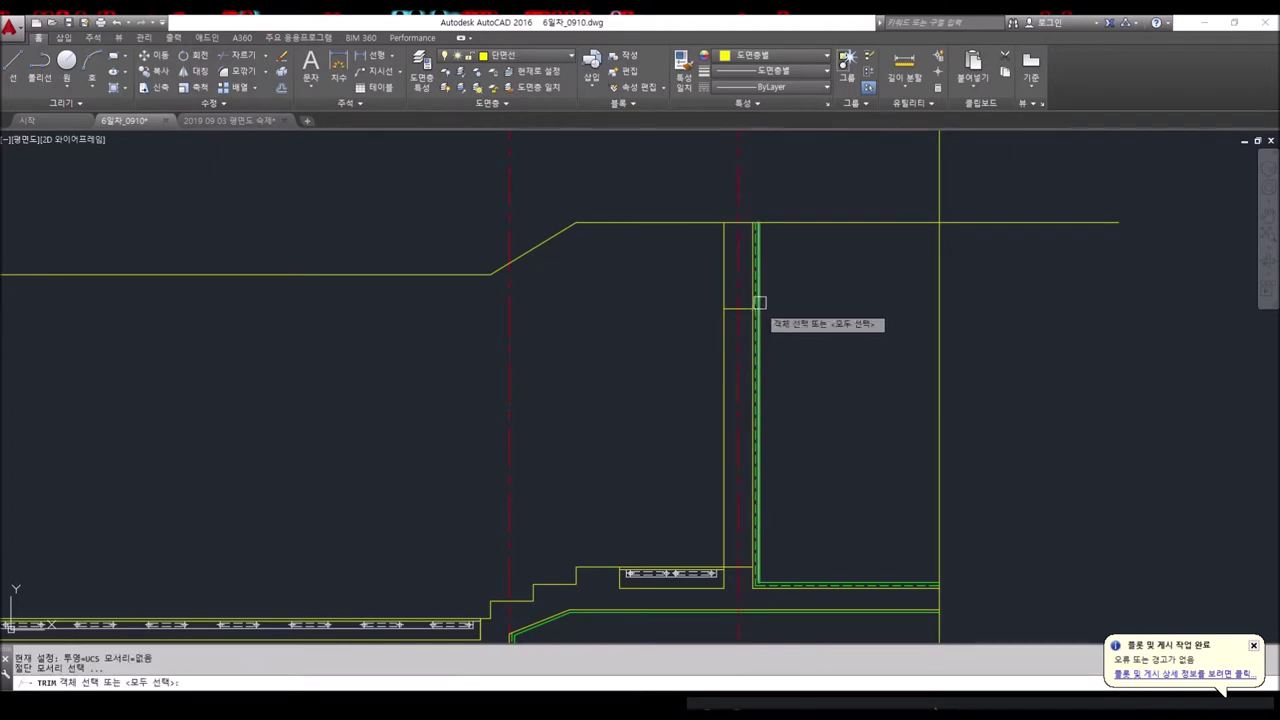
Stretch the short horizontal line rightward to meet the wall.
{"action": "key", "text": "Return"}
{"action": "scroll", "coordinate": [744, 311], "scroll_direction": "up", "scroll_amount": 2}
{"action": "left_click", "coordinate": [755, 309]}
{"action": "left_click", "coordinate": [810, 312]}
{"action": "key", "text": "Escape"}
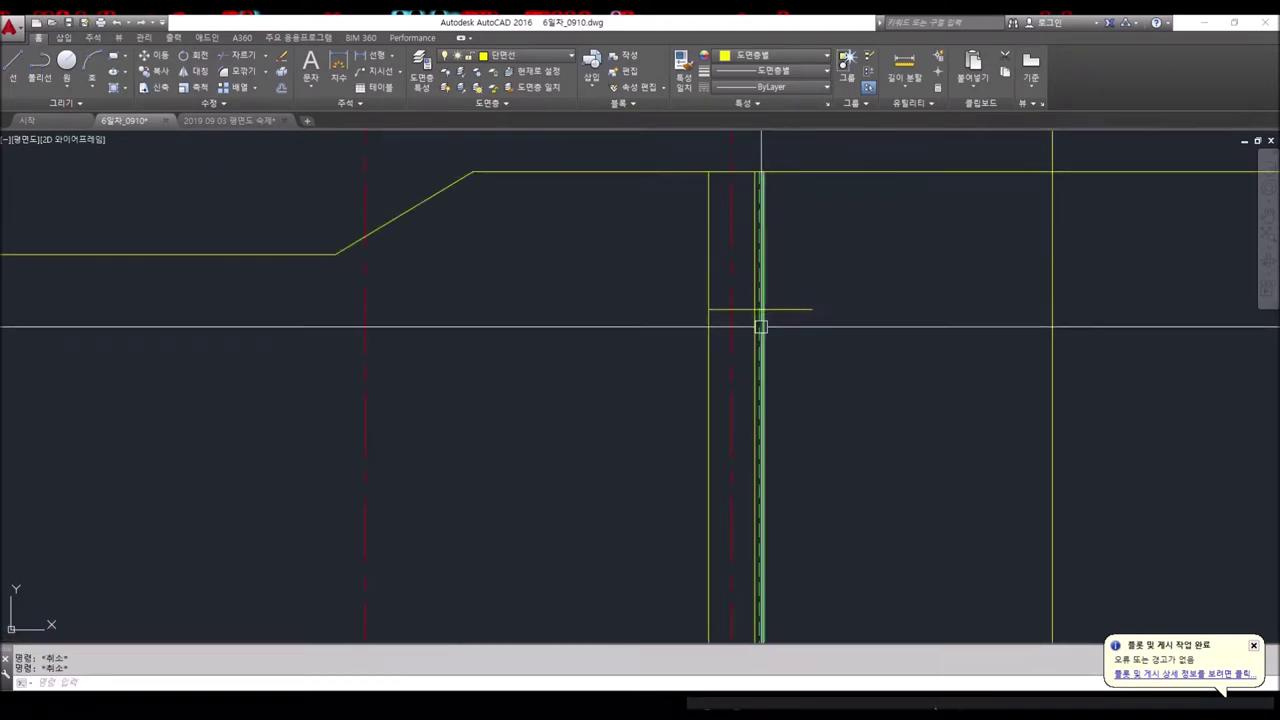
{"action": "type", "text": "tr"}
{"action": "key", "text": "Return"}
{"action": "left_click", "coordinate": [759, 327]}
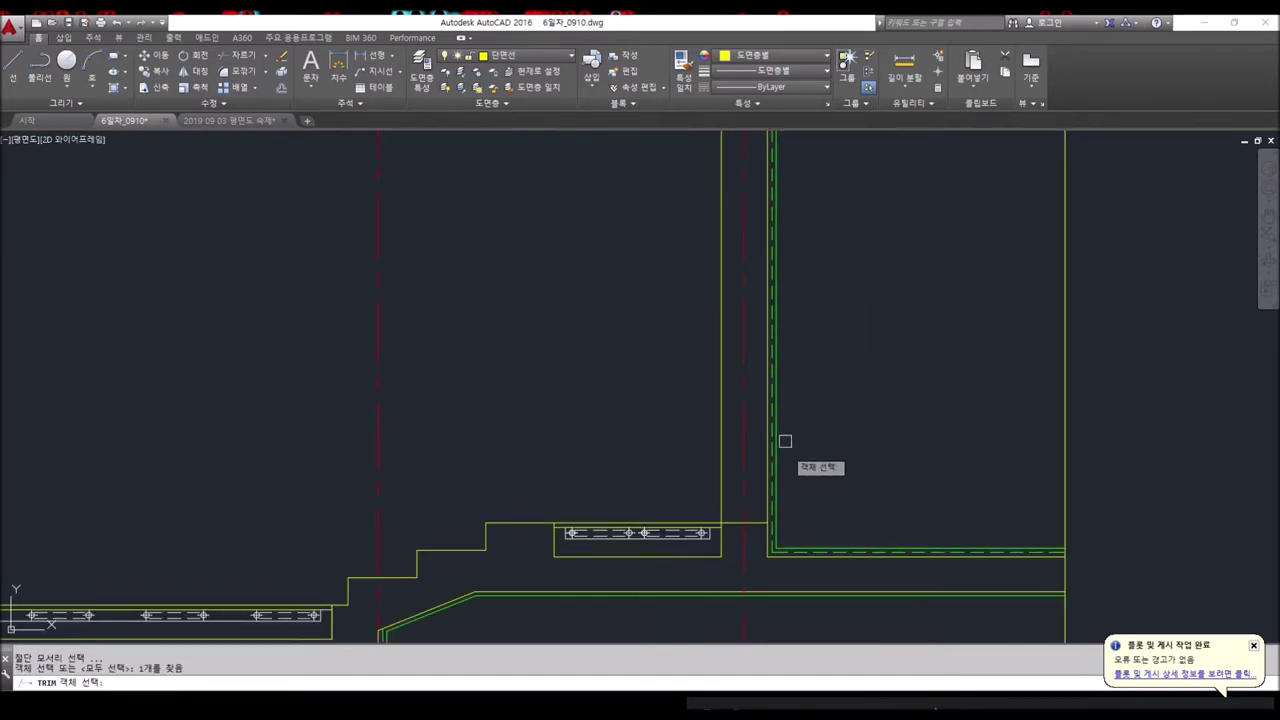
{"action": "key", "text": "Escape"}
{"action": "middle_click_drag", "start_coordinate": [754, 522], "coordinate": [757, 558]}
{"action": "left_click", "coordinate": [770, 558]}
{"action": "key", "text": "Escape"}
Trim the green wall lines with a crossing window, using all lines as edges.
{"action": "type", "text": "tr"}
{"action": "key", "text": "Return"}
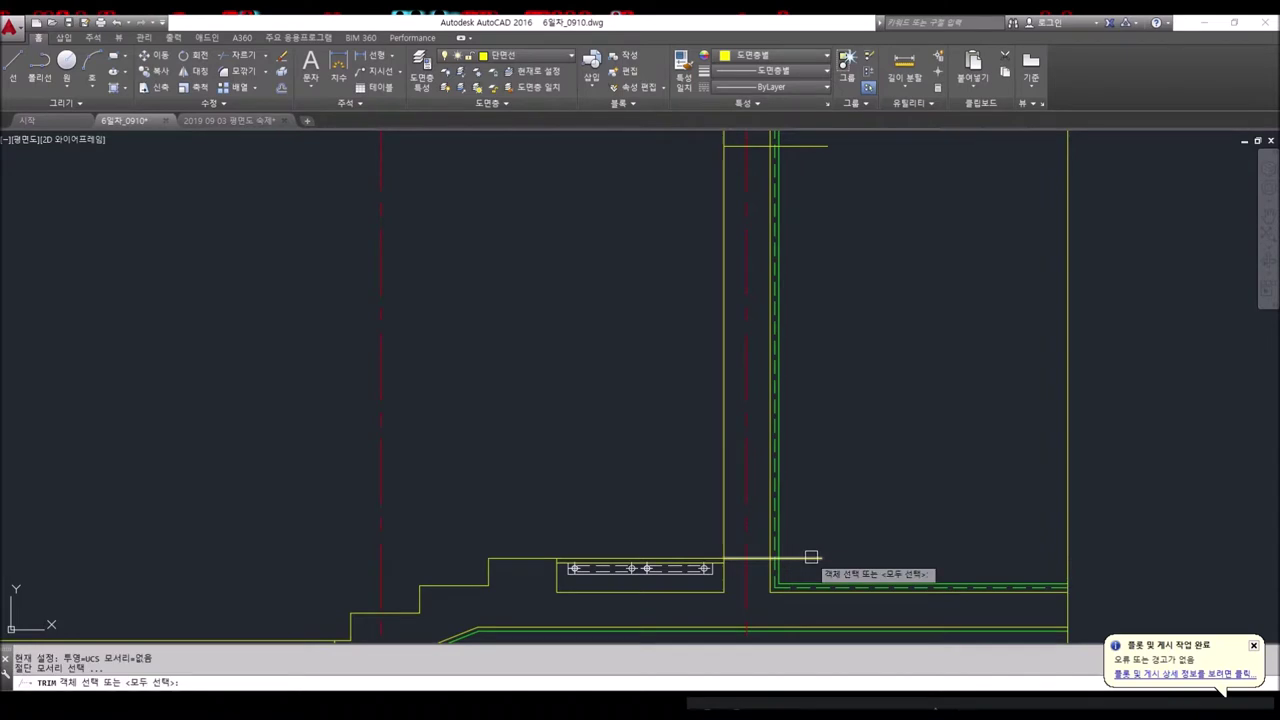
{"action": "key", "text": "Return"}
{"action": "left_click", "coordinate": [820, 287]}
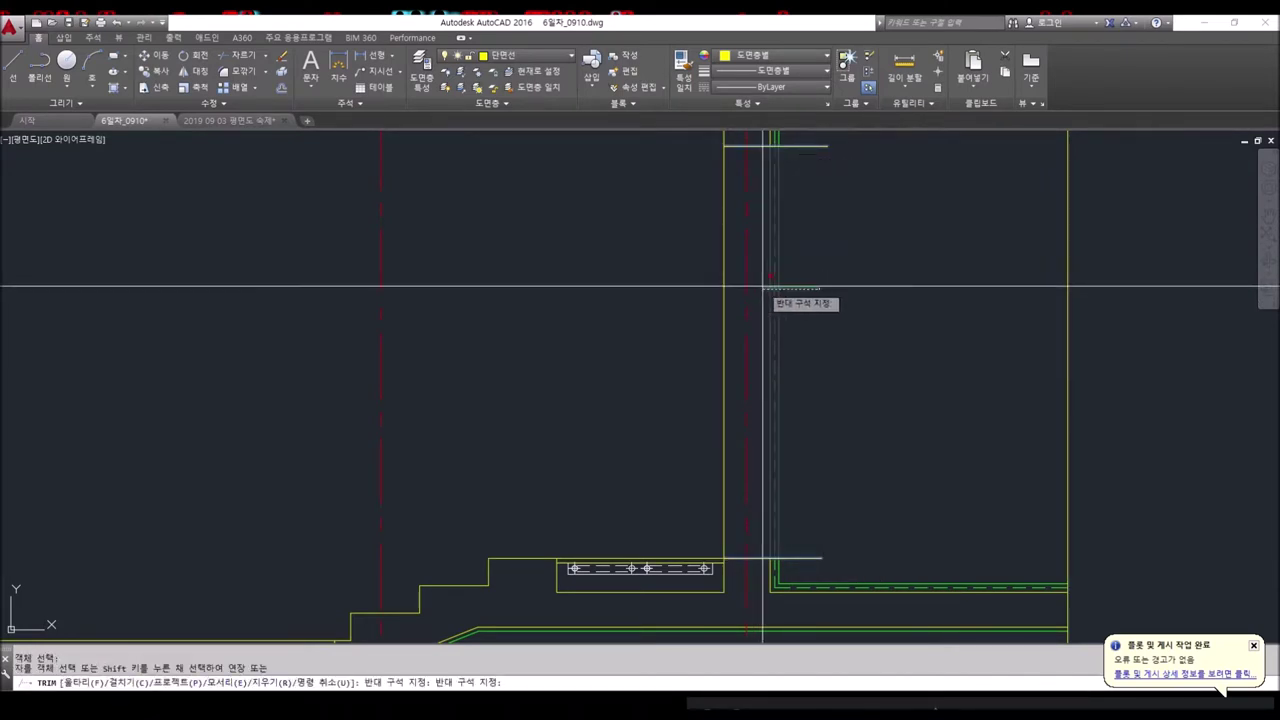
{"action": "left_click", "coordinate": [737, 298]}
{"action": "key", "text": "Escape"}
{"action": "key", "text": "Escape"}
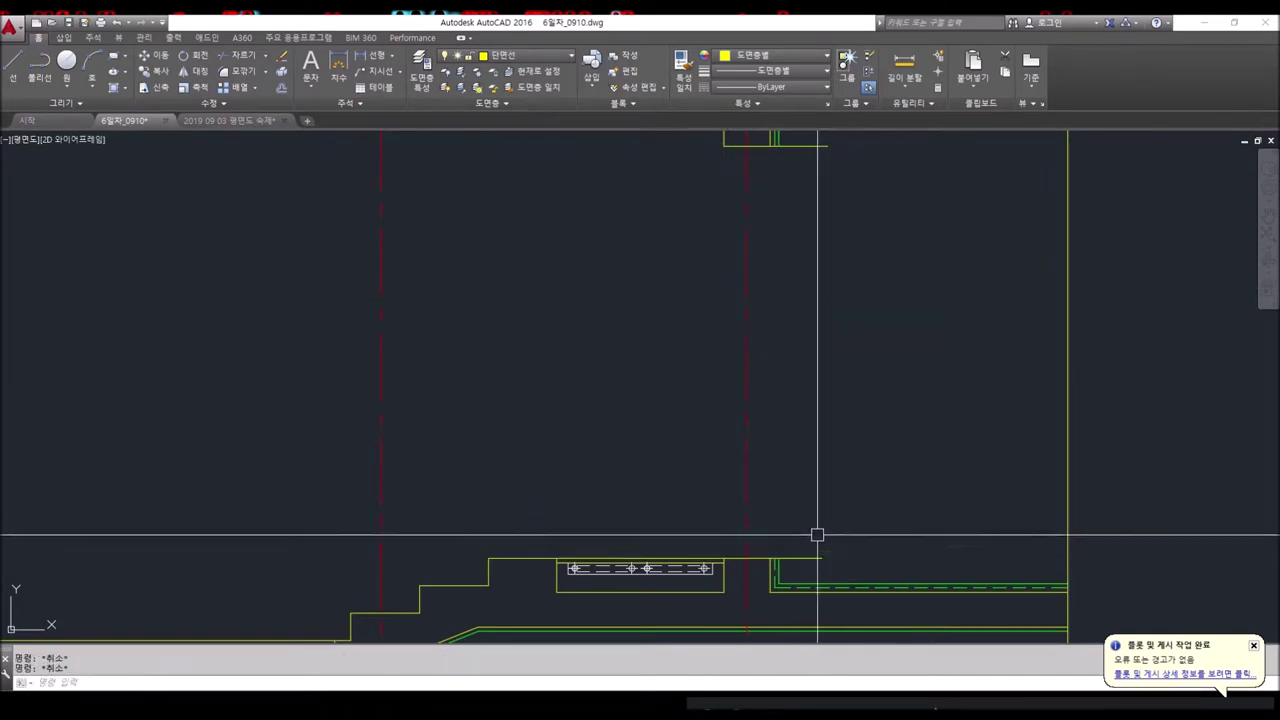
Try filleting a wall corner near the slab, then cancel.
{"action": "type", "text": "f"}
{"action": "key", "text": "Return"}
{"action": "scroll", "coordinate": [808, 568], "scroll_direction": "up", "scroll_amount": 5}
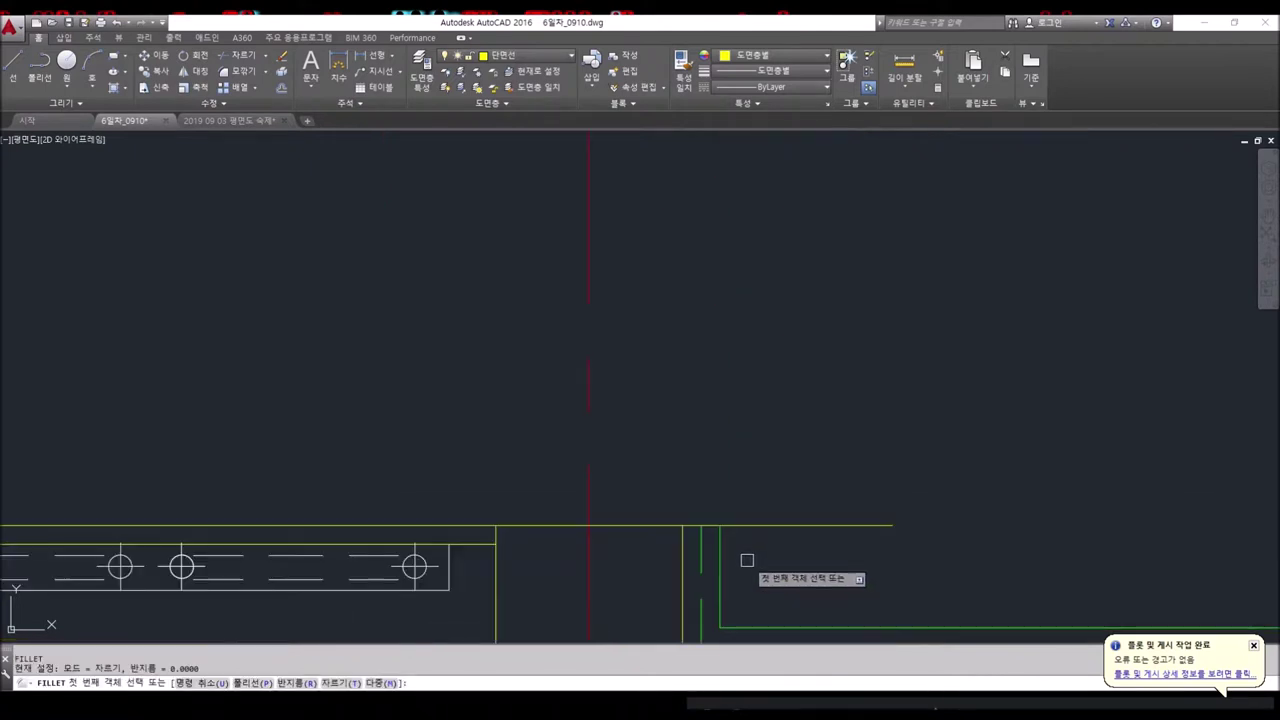
{"action": "left_click", "coordinate": [710, 525]}
{"action": "key", "text": "Escape"}
{"action": "key", "text": "Escape"}
{"action": "scroll", "coordinate": [749, 571], "scroll_direction": "down", "scroll_amount": 3}
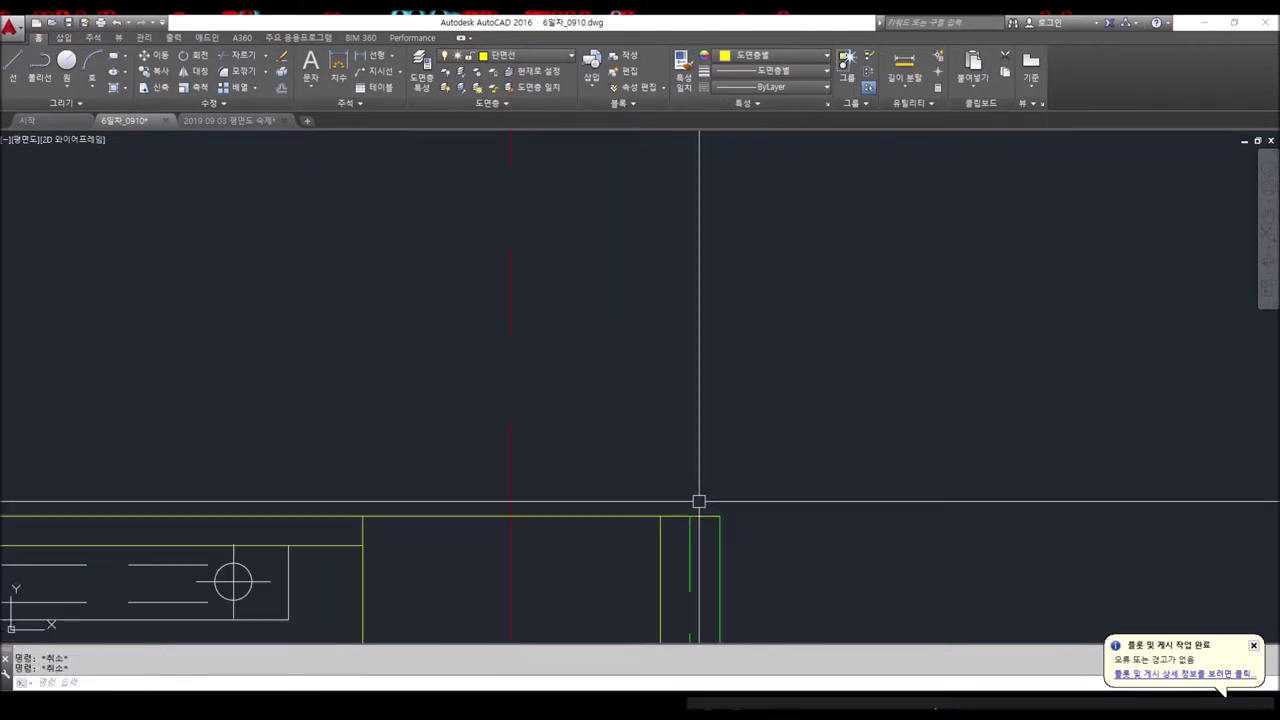
{"action": "scroll", "coordinate": [772, 366], "scroll_direction": "up", "scroll_amount": 3}
{"action": "scroll", "coordinate": [760, 366], "scroll_direction": "up", "scroll_amount": 3}
{"action": "scroll", "coordinate": [745, 370], "scroll_direction": "up", "scroll_amount": 2}
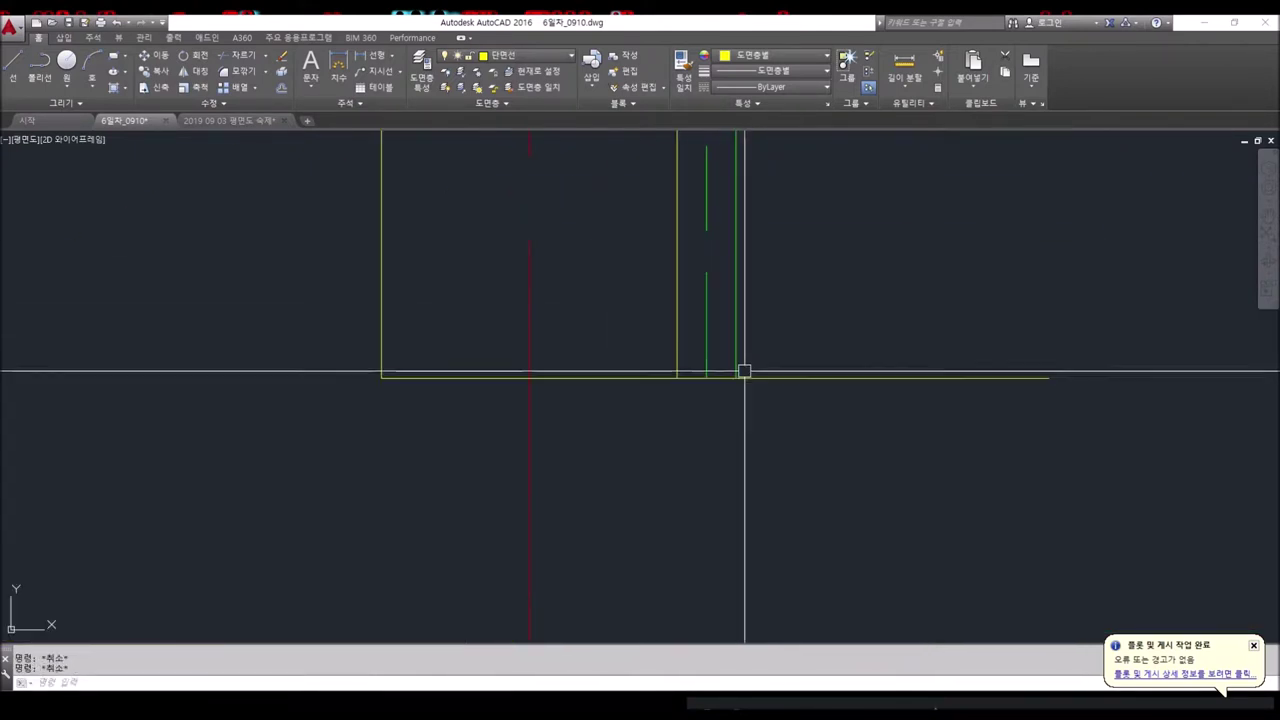
Retry the fillet at the wall end and cancel it again.
{"action": "type", "text": "f"}
{"action": "key", "text": "Return"}
{"action": "scroll", "coordinate": [723, 372], "scroll_direction": "down", "scroll_amount": 3}
{"action": "middle_click_drag", "start_coordinate": [660, 443], "coordinate": [680, 357]}
{"action": "key", "text": "Escape"}
{"action": "key", "text": "Escape"}
{"action": "scroll", "coordinate": [686, 362], "scroll_direction": "down", "scroll_amount": 3}
{"action": "scroll", "coordinate": [720, 335], "scroll_direction": "down", "scroll_amount": 2}
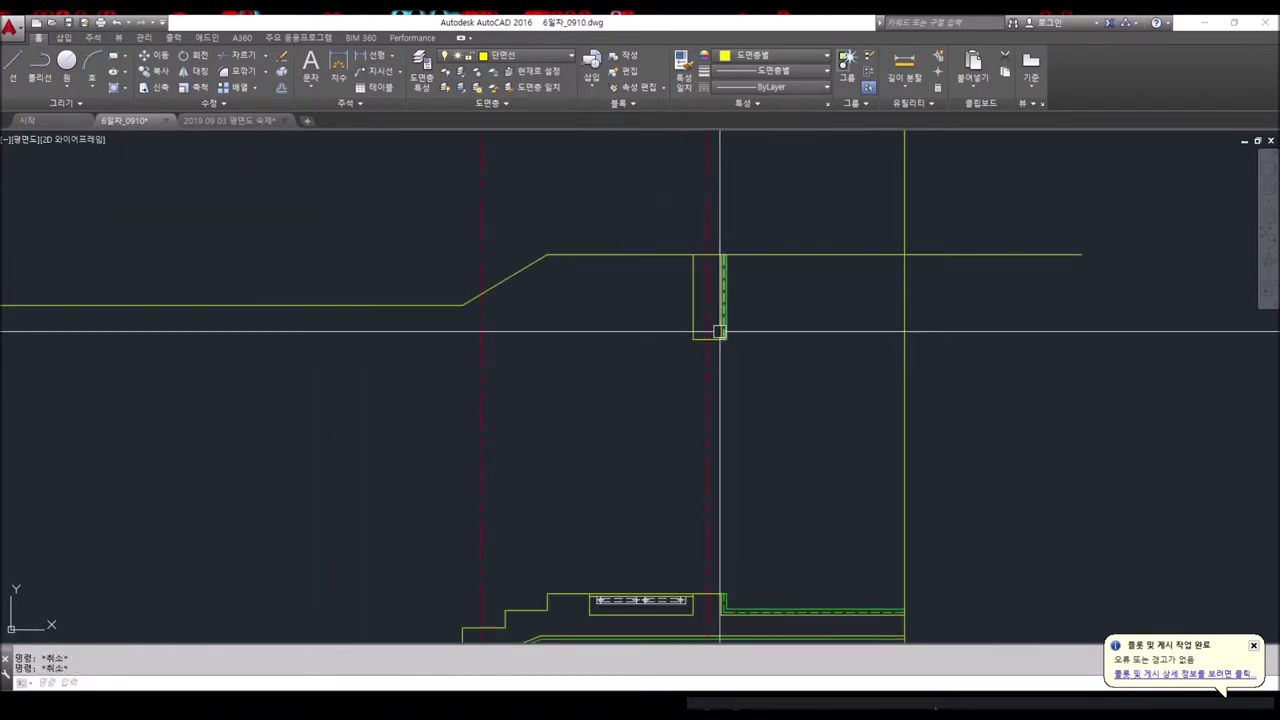
Trim the overlapping wall lines where the walls meet the slab.
{"action": "type", "text": "tr"}
{"action": "key", "text": "Return"}
{"action": "key", "text": "Return"}
{"action": "left_click", "coordinate": [908, 371]}
{"action": "left_click", "coordinate": [823, 337]}
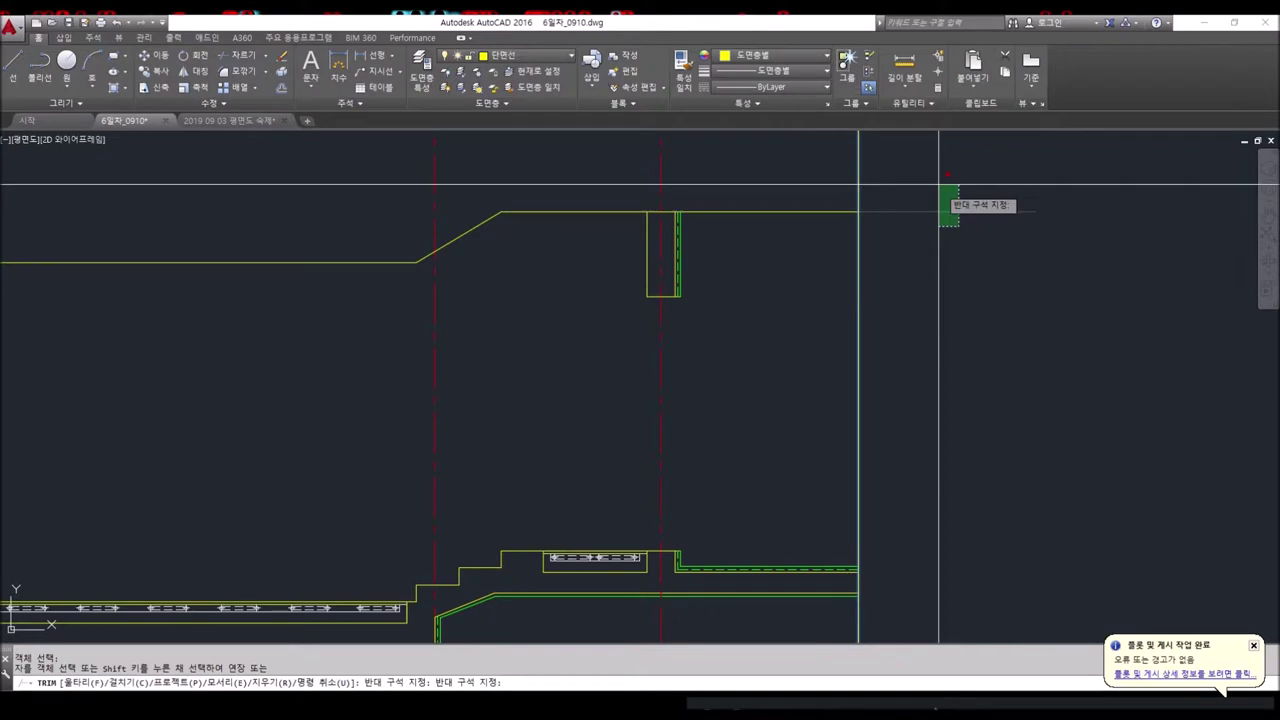
{"action": "scroll", "coordinate": [840, 286], "scroll_direction": "down", "scroll_amount": 3}
{"action": "middle_click_drag", "start_coordinate": [840, 286], "coordinate": [850, 328]}
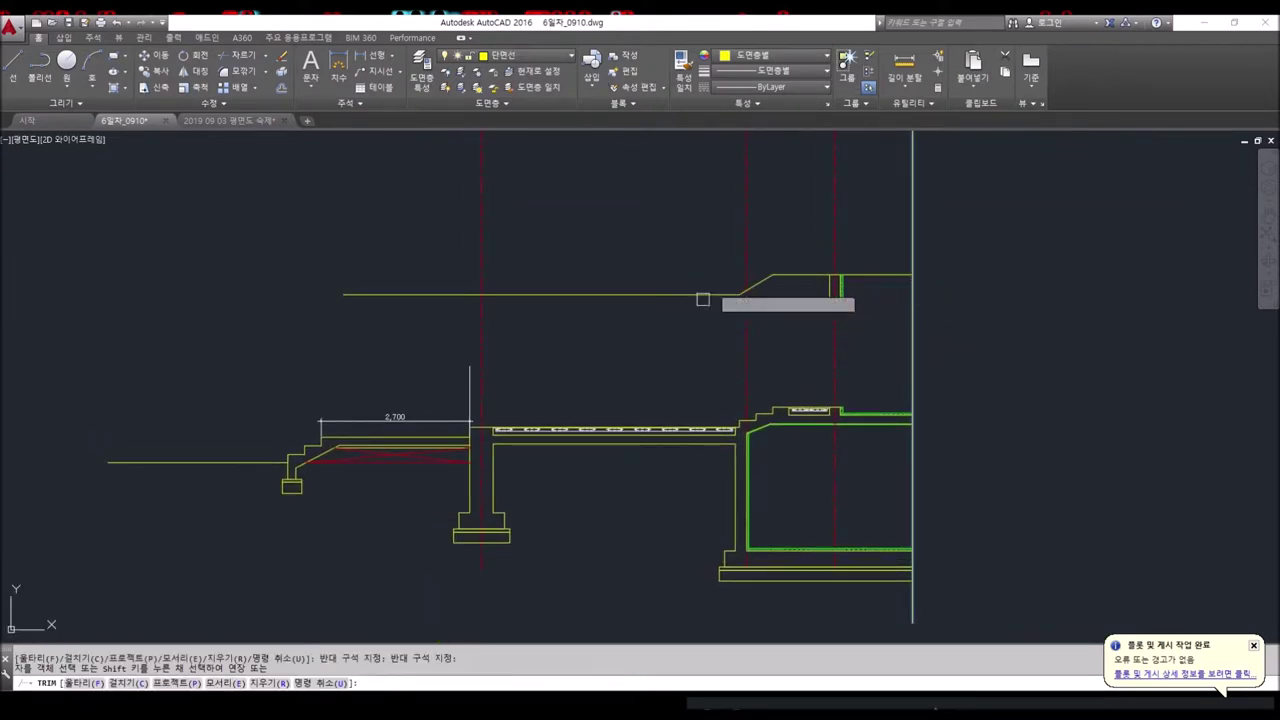
{"action": "key", "text": "Escape"}
Erase the short line above the 2,700 dimension.
{"action": "left_click", "coordinate": [470, 405]}
{"action": "type", "text": "e"}
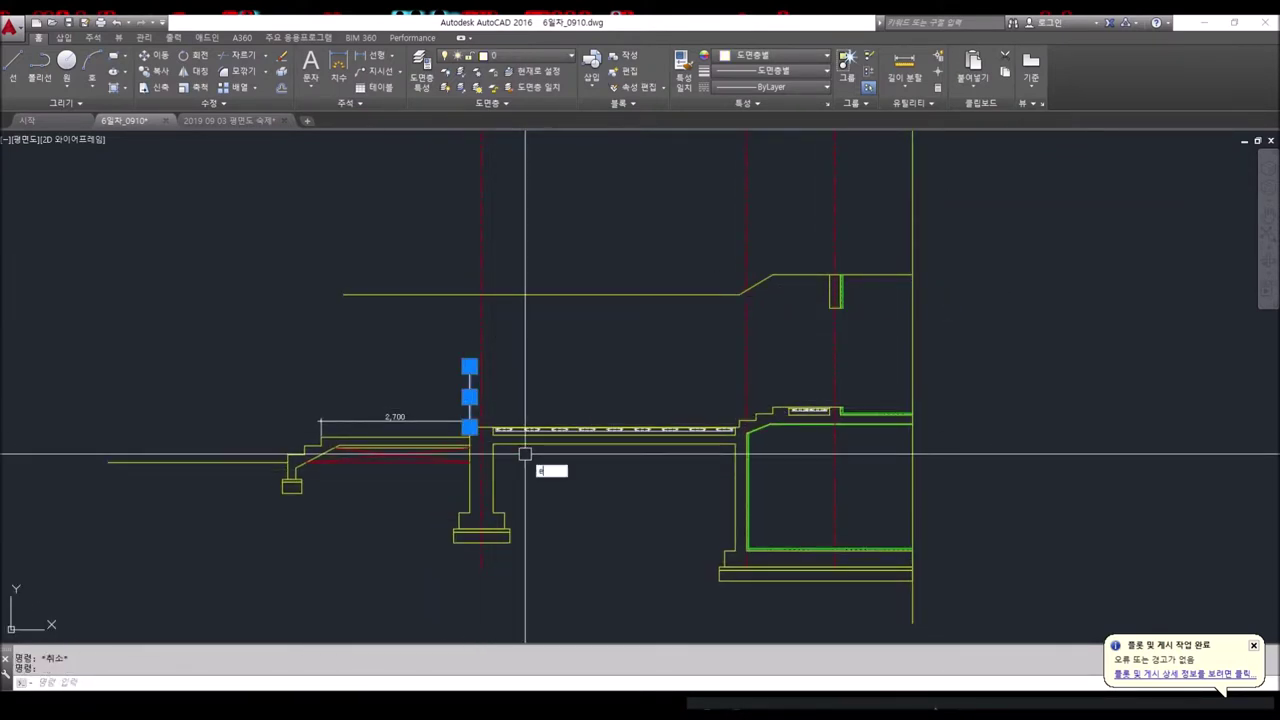
{"action": "key", "text": "Return"}
{"action": "key", "text": "Return"}
{"action": "scroll", "coordinate": [430, 425], "scroll_direction": "down", "scroll_amount": 1}
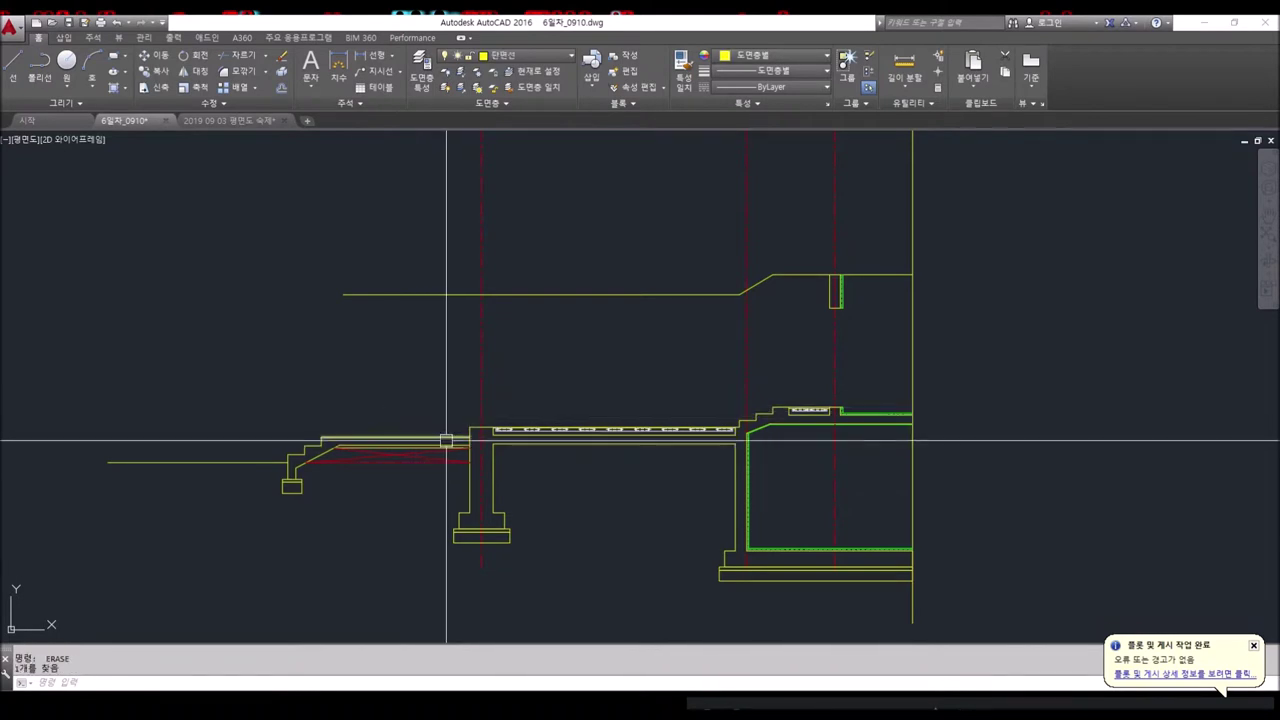
{"action": "scroll", "coordinate": [480, 428], "scroll_direction": "down", "scroll_amount": 1}
{"action": "scroll", "coordinate": [520, 430], "scroll_direction": "down", "scroll_amount": 1}
{"action": "scroll", "coordinate": [522, 480], "scroll_direction": "down", "scroll_amount": 2}
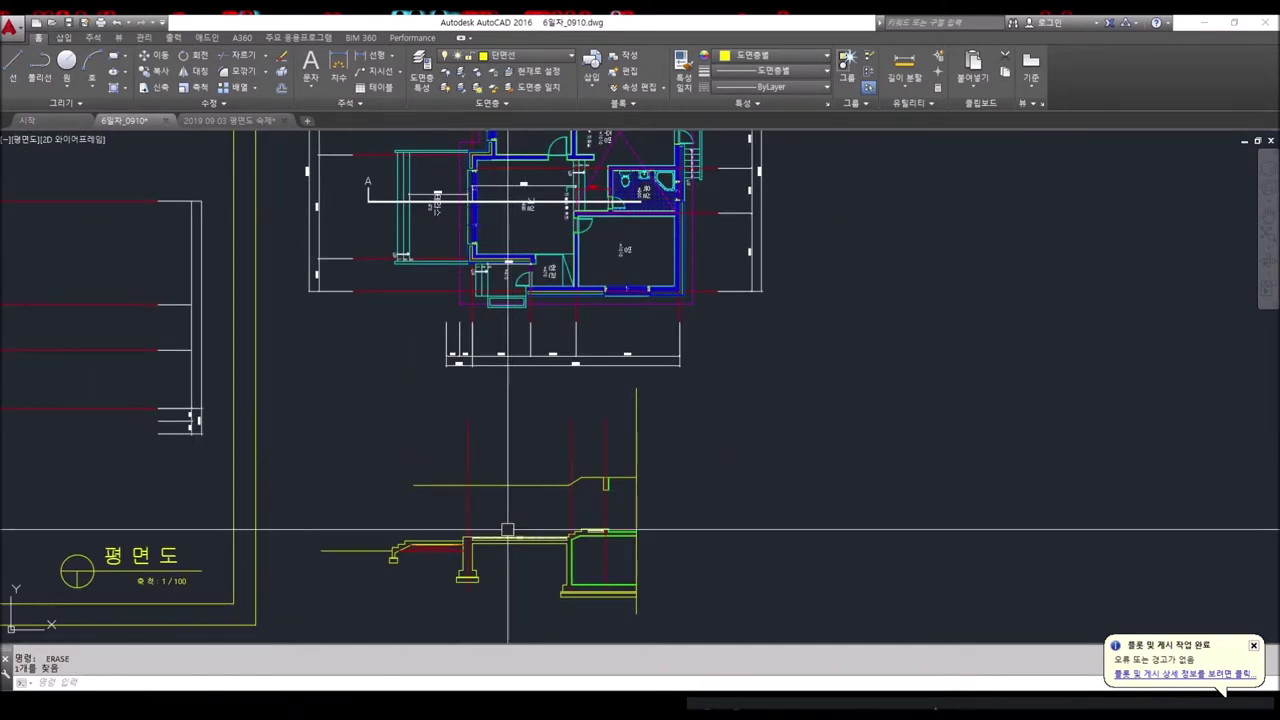
{"action": "middle_click_drag", "start_coordinate": [486, 458], "coordinate": [420, 488]}
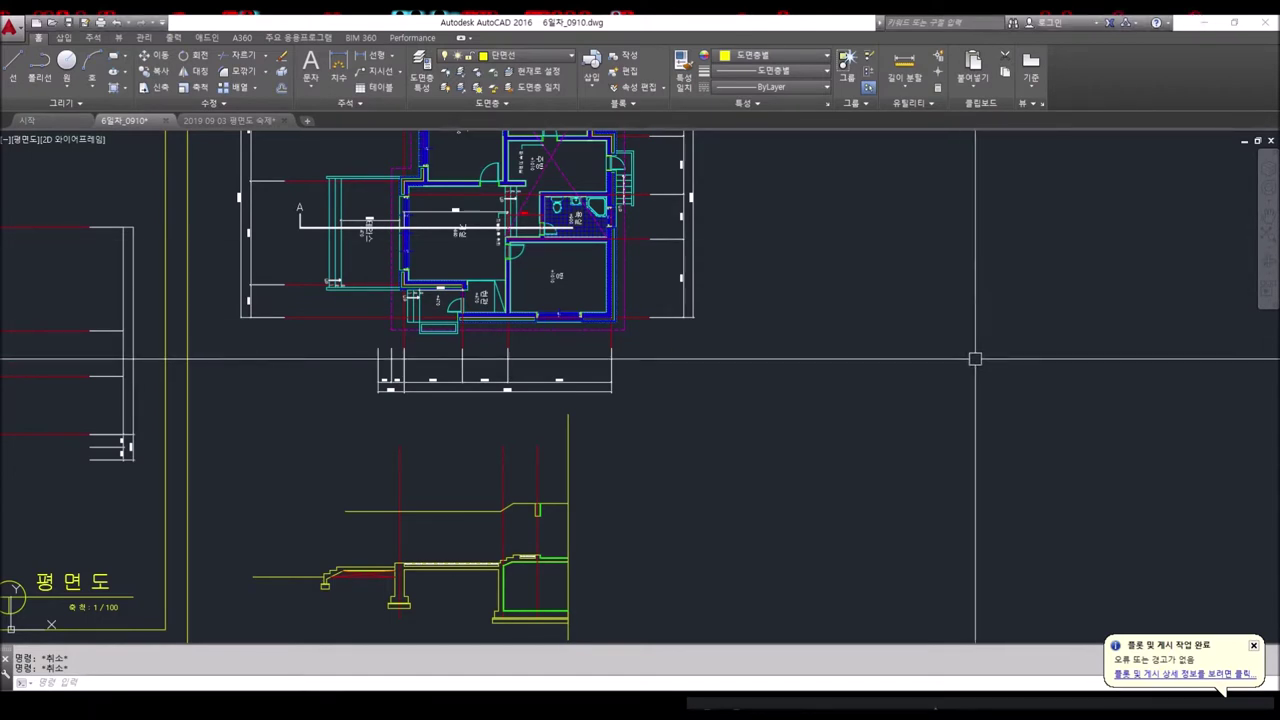
{"action": "middle_click_drag", "start_coordinate": [472, 513], "coordinate": [540, 472]}
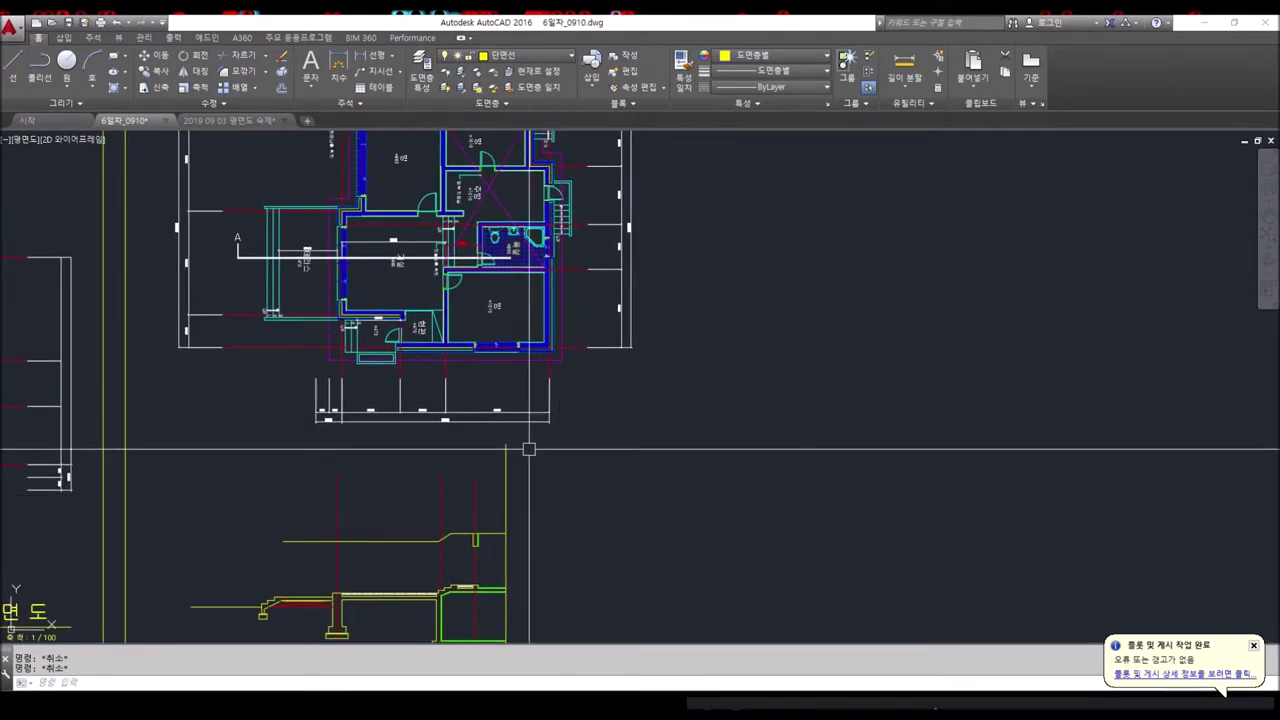
{"action": "scroll", "coordinate": [540, 472], "scroll_direction": "up", "scroll_amount": 1}
{"action": "scroll", "coordinate": [543, 429], "scroll_direction": "up", "scroll_amount": 2}
{"action": "scroll", "coordinate": [551, 429], "scroll_direction": "up", "scroll_amount": 1}
{"action": "scroll", "coordinate": [603, 443], "scroll_direction": "up", "scroll_amount": 2}
{"action": "type", "text": "rec"}
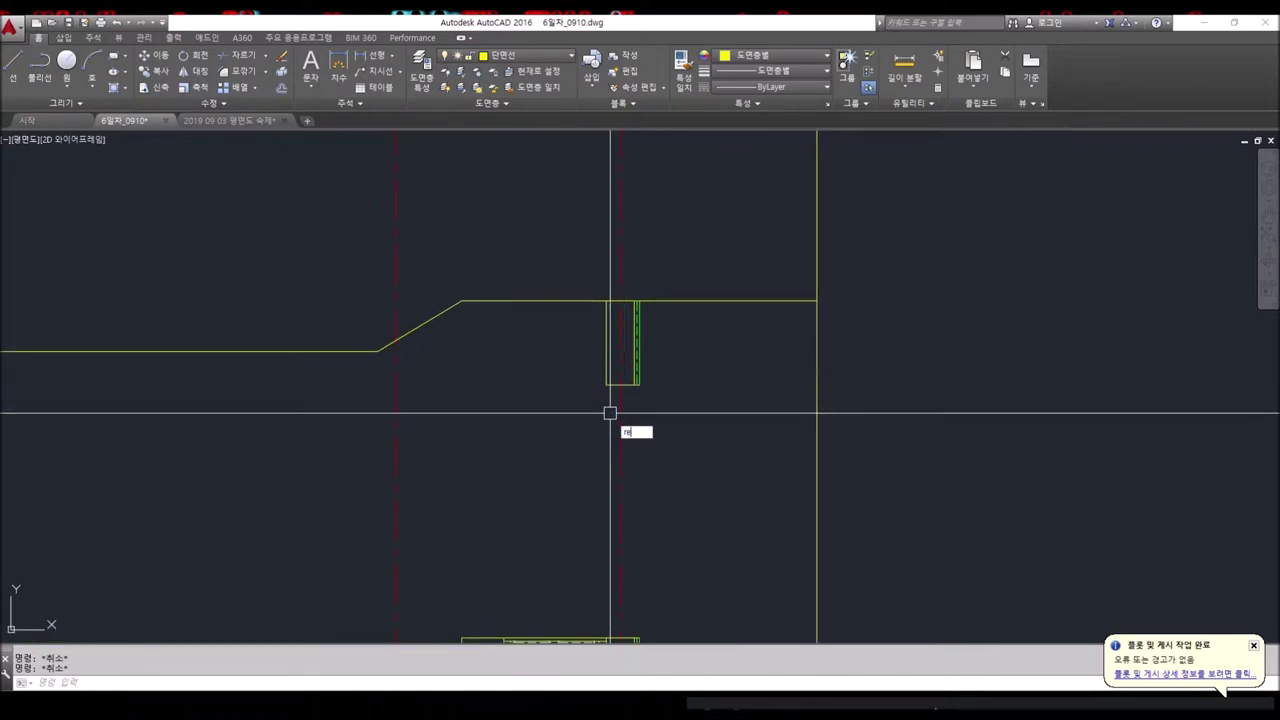
Draw a small rectangle in the empty area beside the wall and check its layer.
{"action": "key", "text": "Return"}
{"action": "middle_click_drag", "start_coordinate": [845, 564], "coordinate": [655, 423]}
{"action": "left_click", "coordinate": [678, 464]}
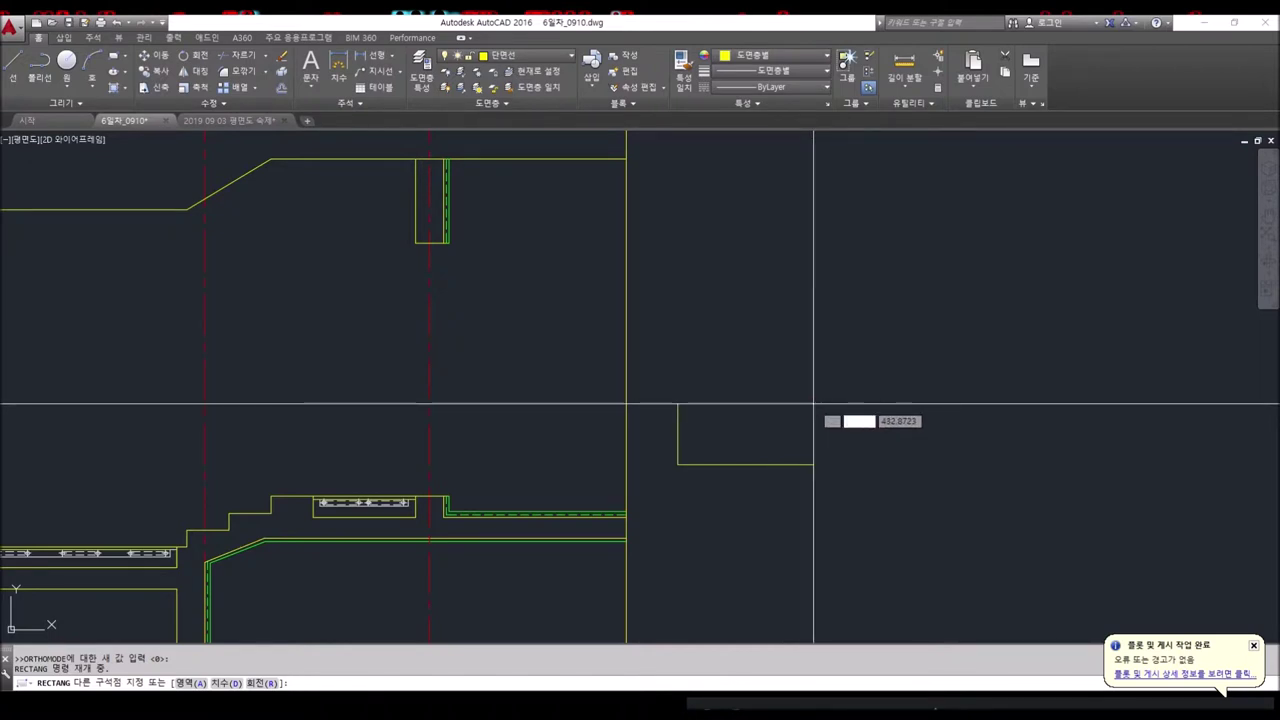
{"action": "key", "text": "Escape"}
{"action": "key", "text": "Escape"}
{"action": "left_click", "coordinate": [727, 515]}
{"action": "left_click", "coordinate": [674, 436]}
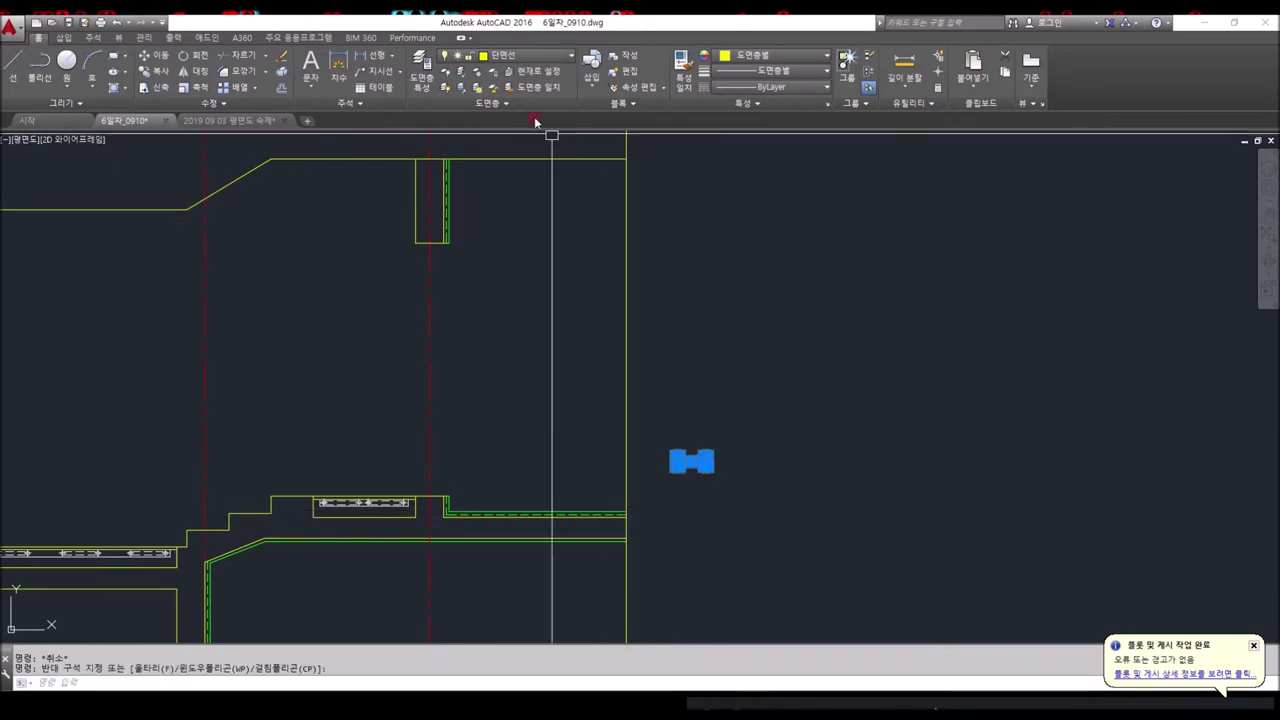
{"action": "left_click", "coordinate": [521, 54]}
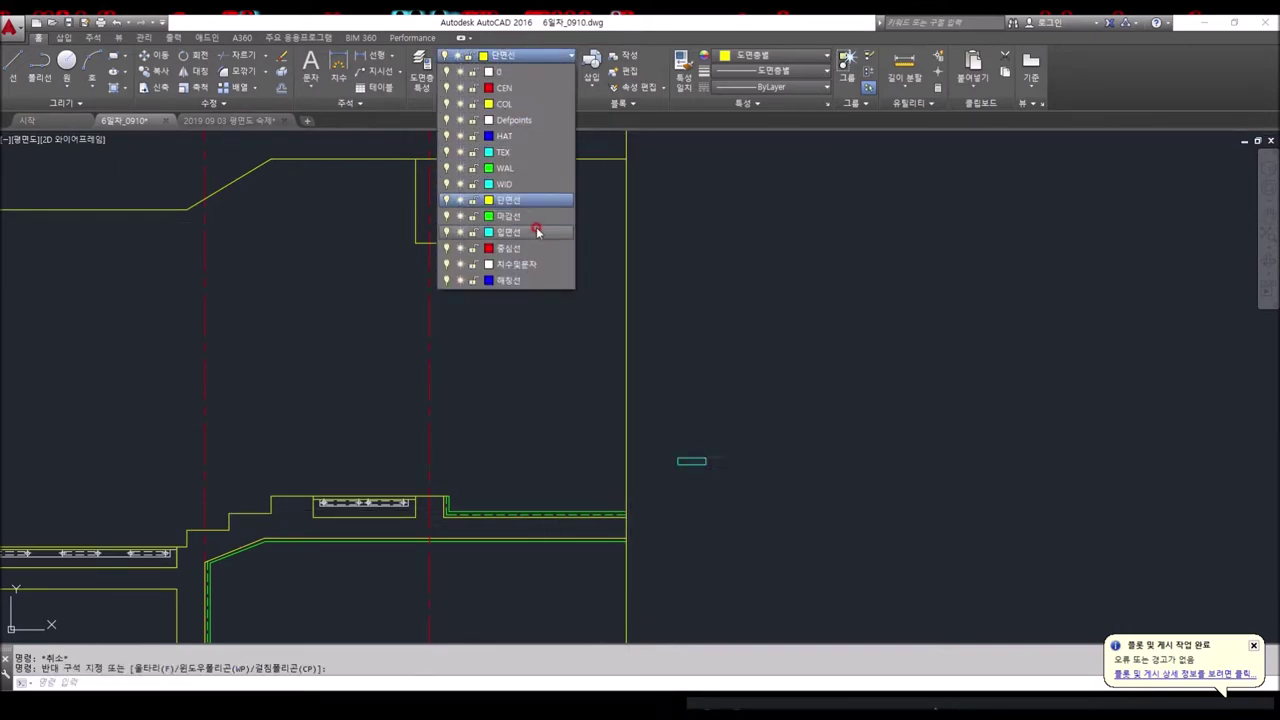
{"action": "key", "text": "Escape"}
Move the small rectangle onto the top of the wall.
{"action": "left_click", "coordinate": [737, 502]}
{"action": "left_click", "coordinate": [663, 443]}
{"action": "key", "text": "Return"}
{"action": "left_click", "coordinate": [680, 458]}
{"action": "scroll", "coordinate": [480, 500], "scroll_direction": "up", "scroll_amount": 4}
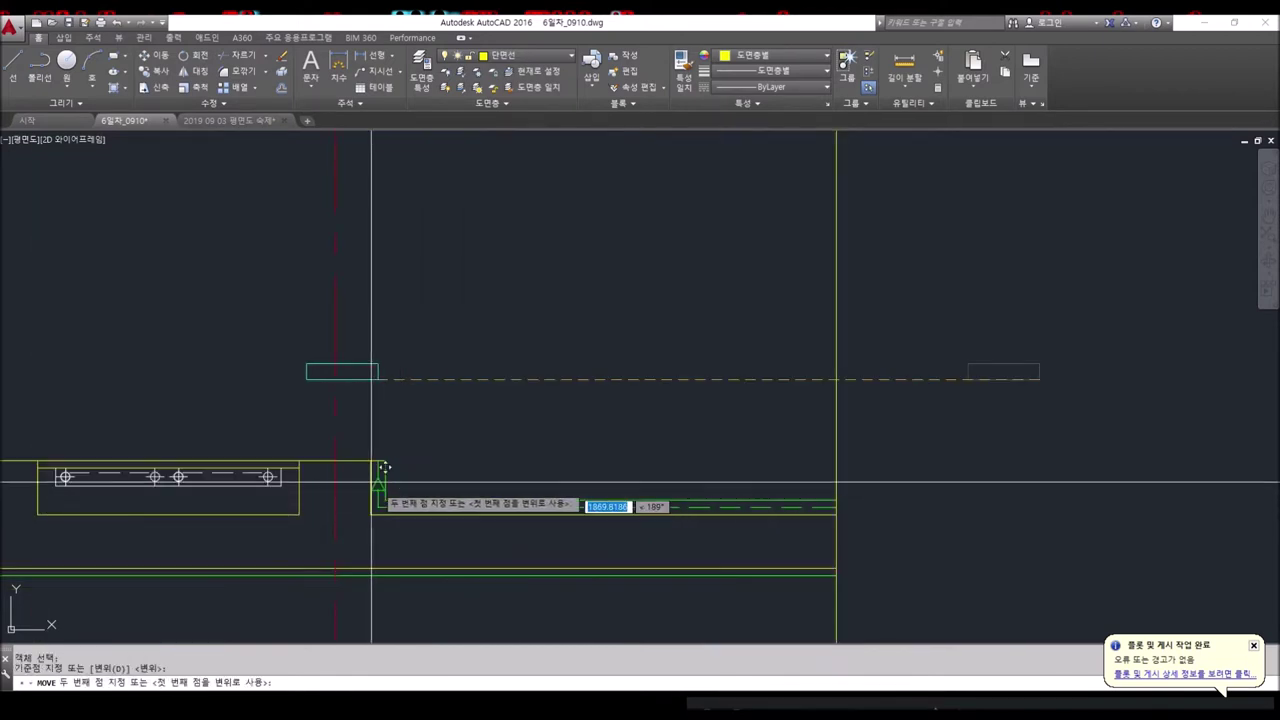
{"action": "left_click", "coordinate": [380, 449]}
{"action": "scroll", "coordinate": [474, 337], "scroll_direction": "down", "scroll_amount": 3}
{"action": "key", "text": "Return"}
{"action": "scroll", "coordinate": [474, 337], "scroll_direction": "up", "scroll_amount": 2}
{"action": "scroll", "coordinate": [474, 380], "scroll_direction": "up", "scroll_amount": 2}
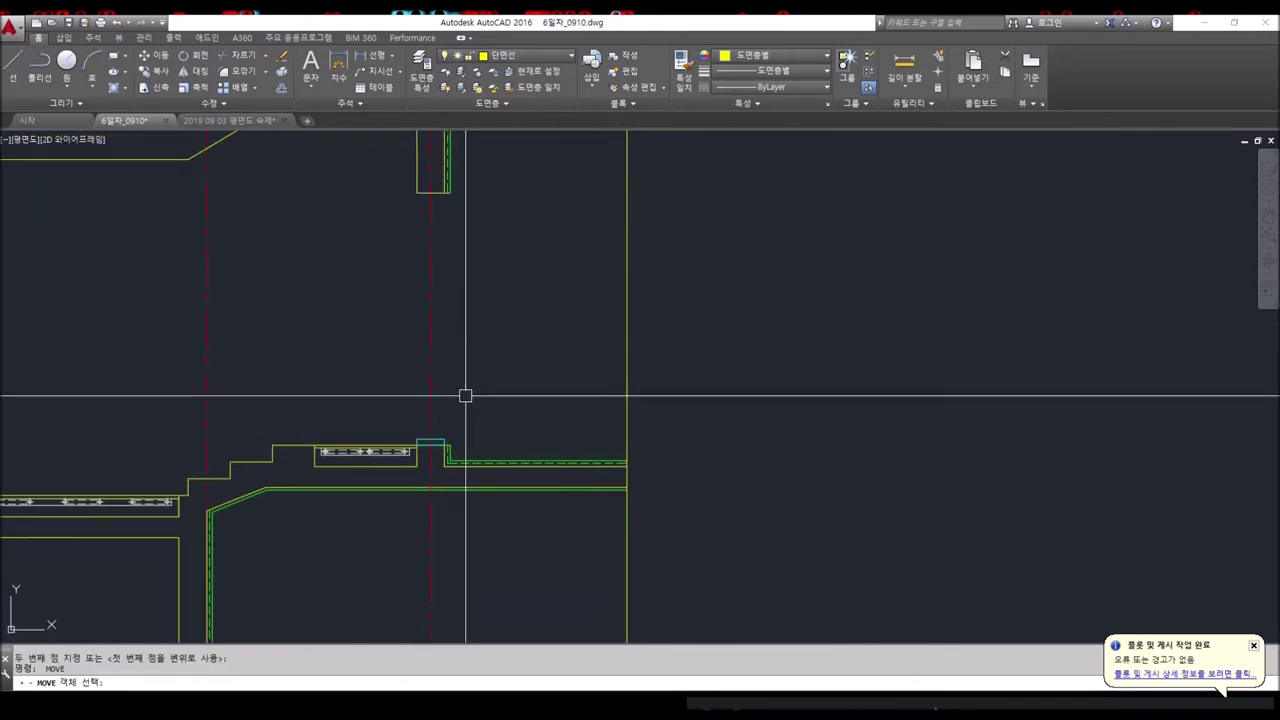
{"action": "key", "text": "Escape"}
Draw a vertical line up the wall between the two boxes on layer 입면선.
{"action": "type", "text": "l"}
{"action": "key", "text": "Return"}
{"action": "left_click", "coordinate": [418, 193]}
{"action": "left_click", "coordinate": [418, 445]}
{"action": "middle_click_drag", "start_coordinate": [503, 294], "coordinate": [505, 379]}
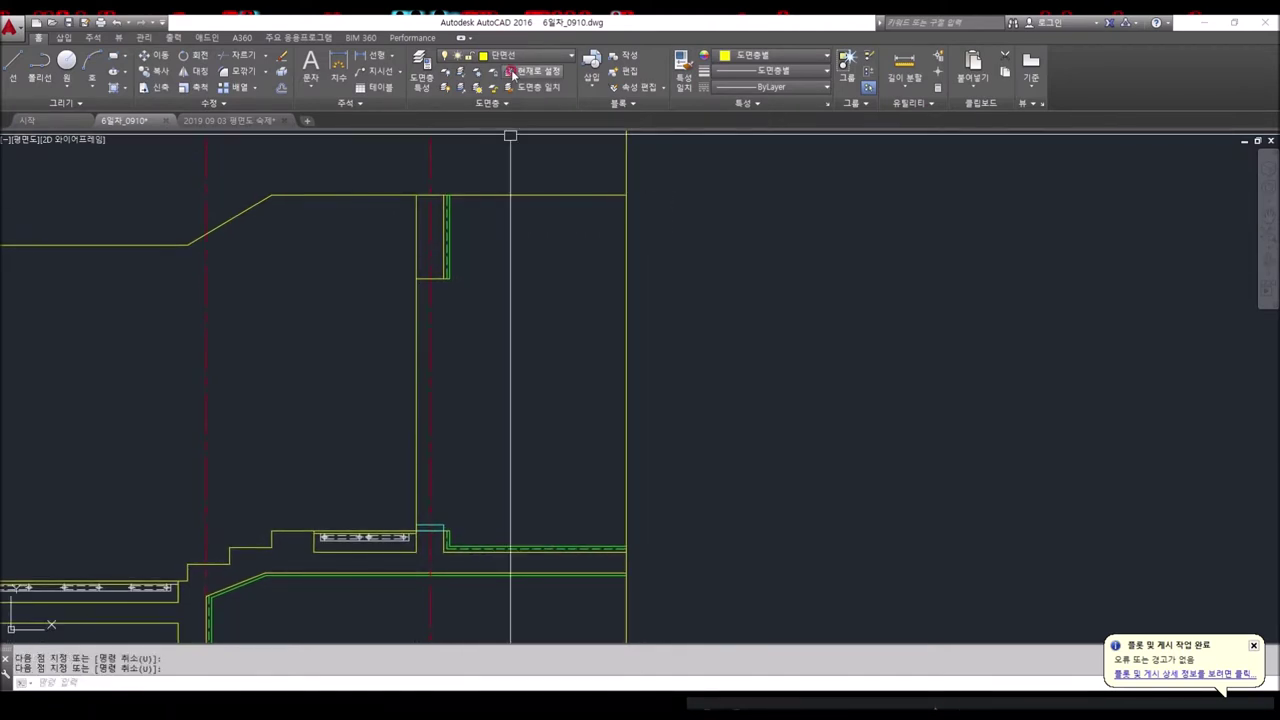
{"action": "left_click", "coordinate": [512, 232]}
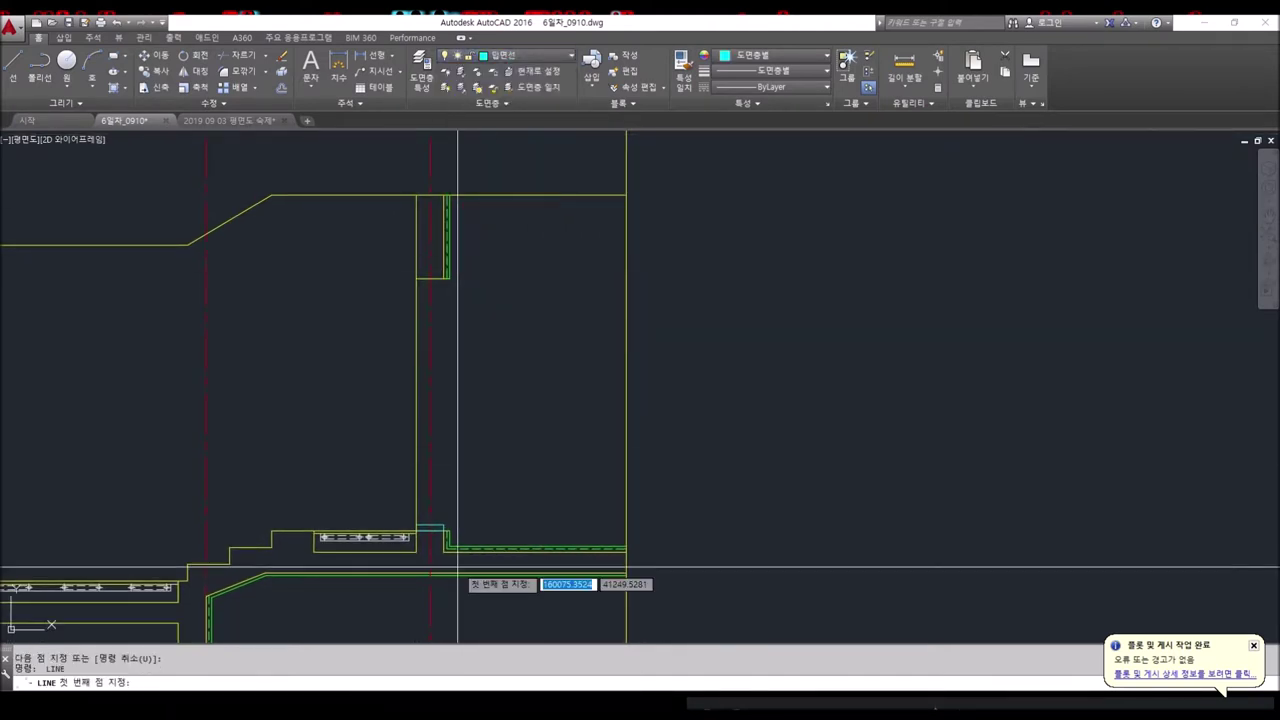
{"action": "left_click", "coordinate": [527, 59]}
{"action": "left_click", "coordinate": [529, 238]}
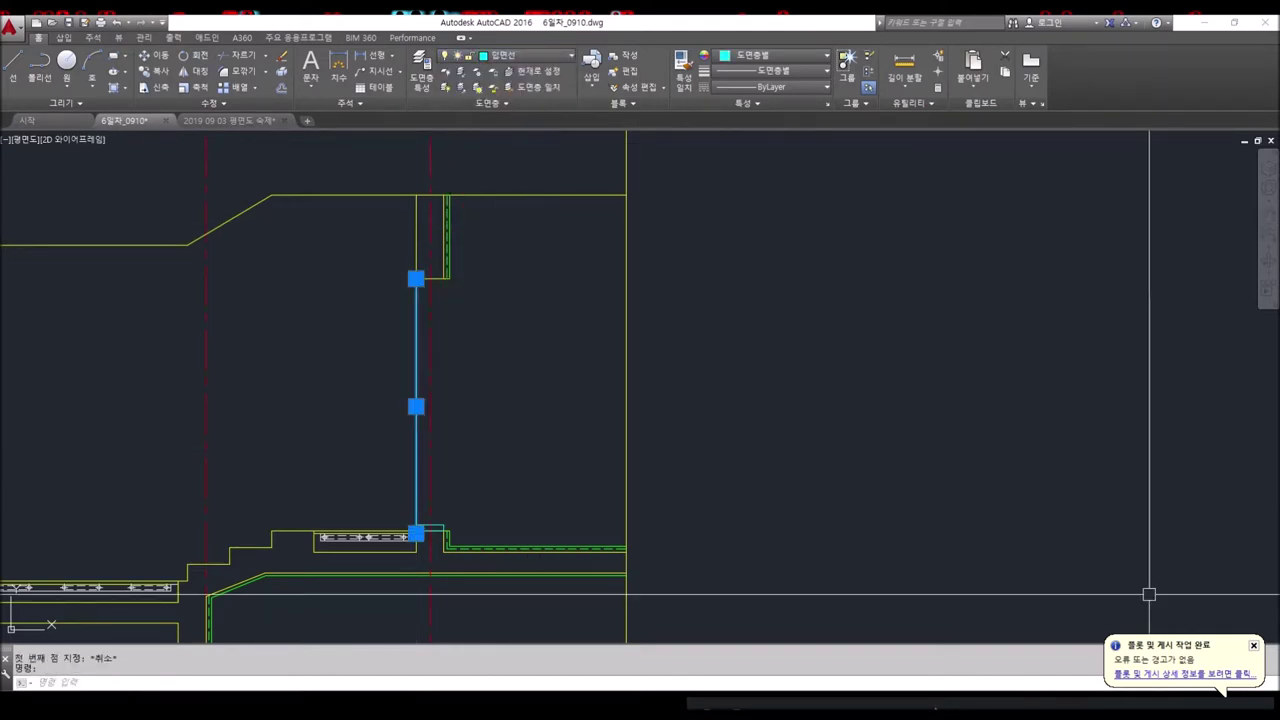
{"action": "key", "text": "Escape"}
{"action": "key", "text": "Escape"}
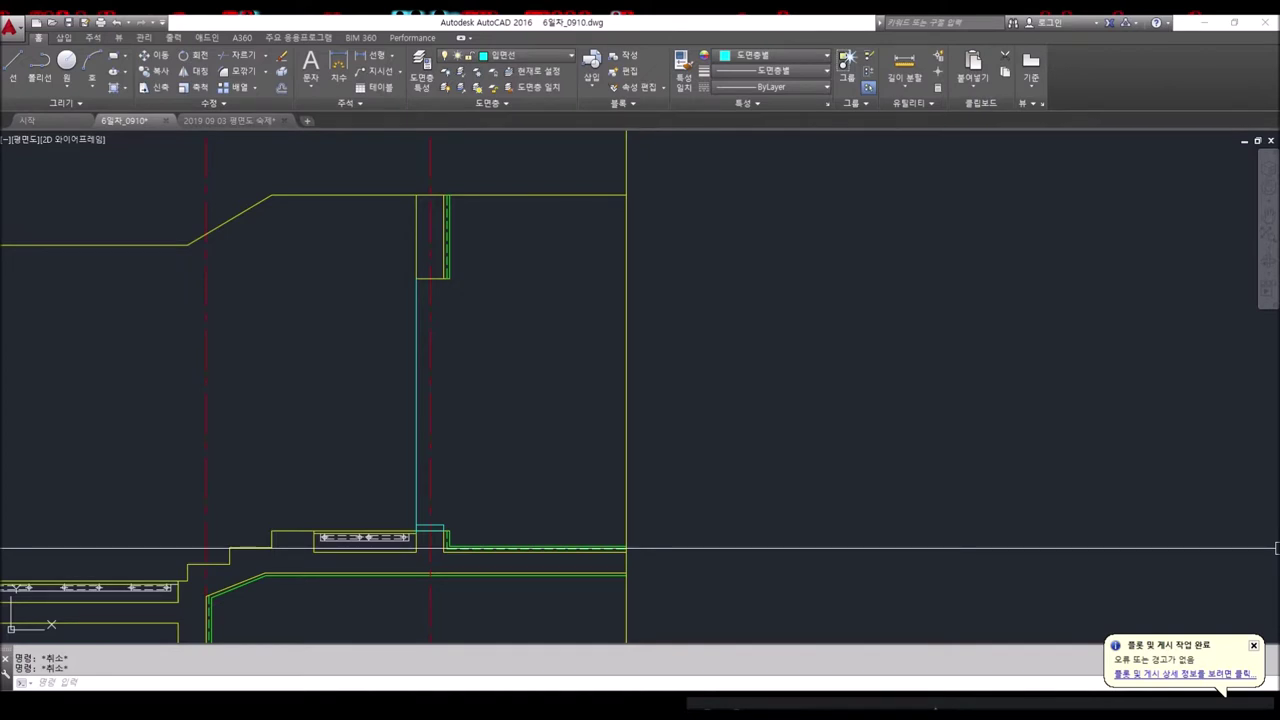
Mirror the small rectangle upward to the top and reposition it.
{"action": "type", "text": "mi"}
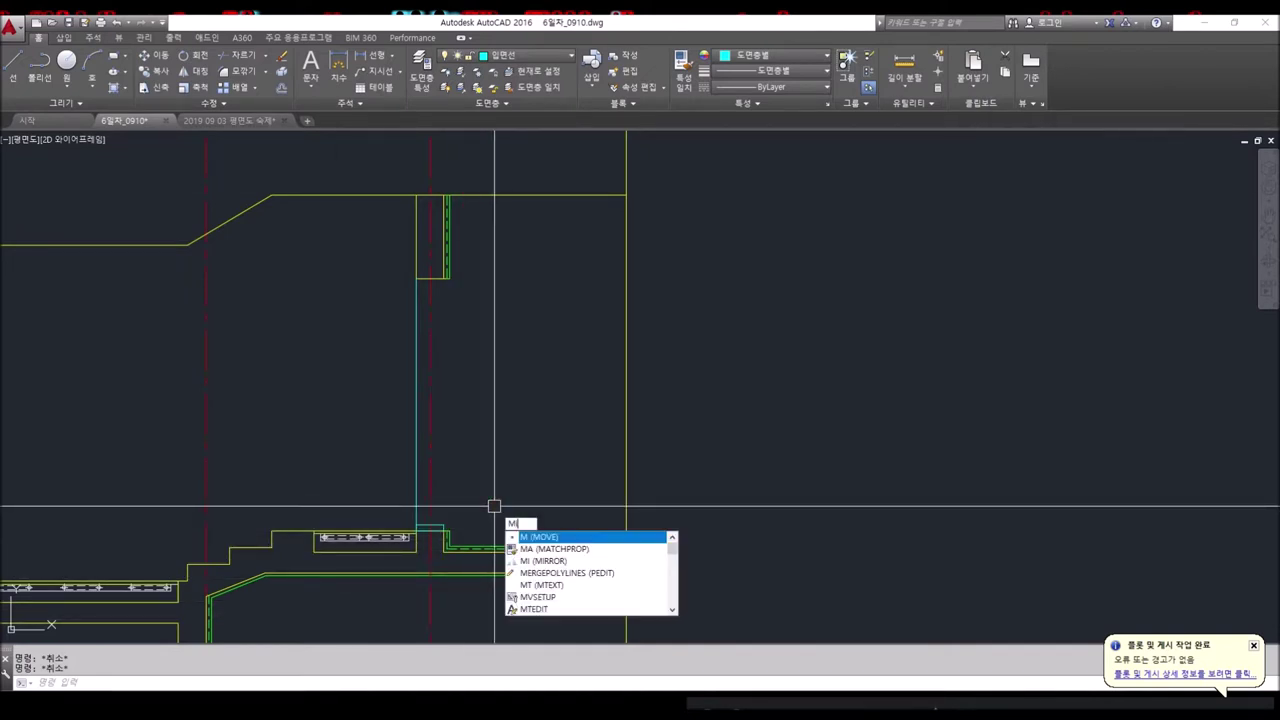
{"action": "key", "text": "Return"}
{"action": "scroll", "coordinate": [429, 530], "scroll_direction": "up", "scroll_amount": 2}
{"action": "key", "text": "Return"}
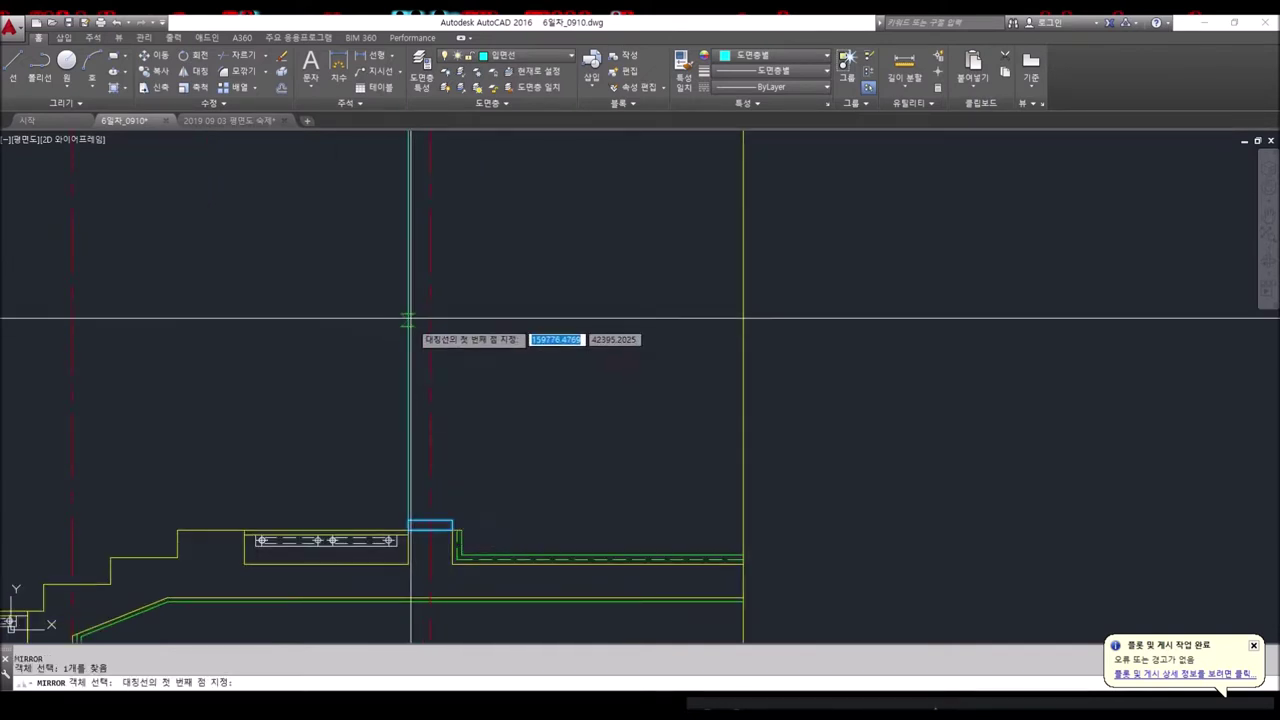
{"action": "left_click", "coordinate": [409, 331]}
{"action": "left_click", "coordinate": [380, 391]}
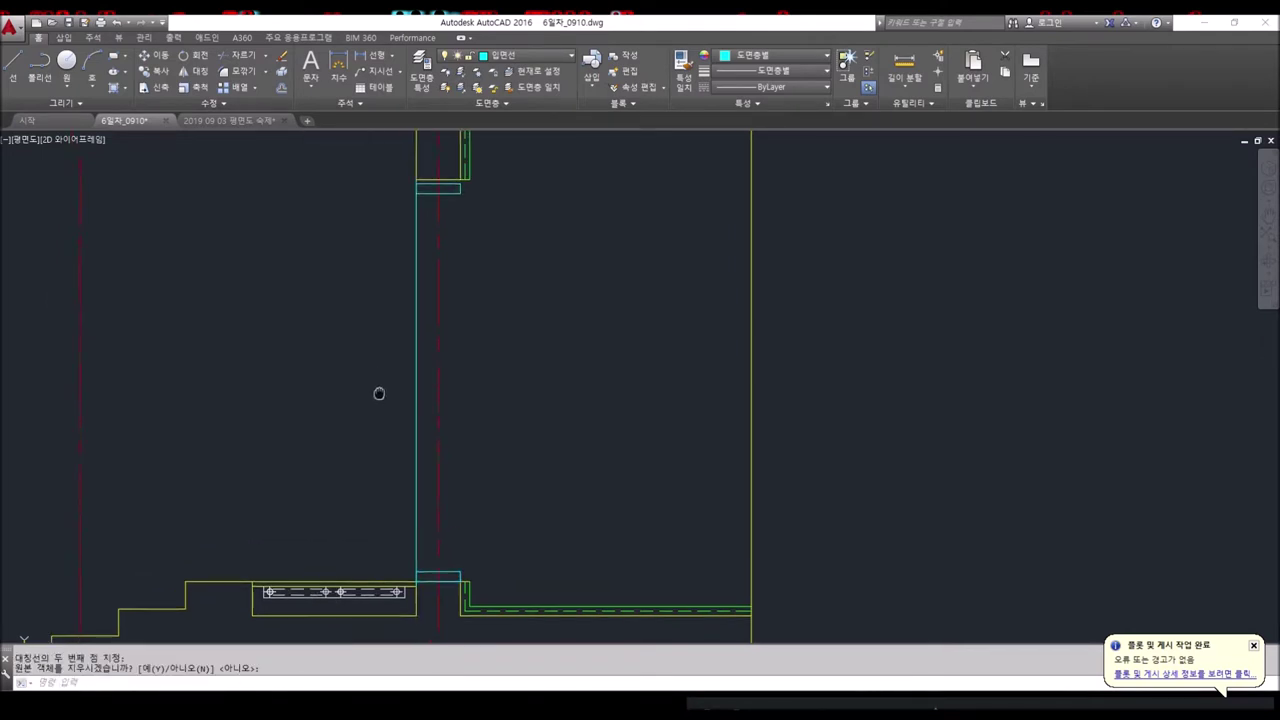
{"action": "type", "text": "m"}
{"action": "key", "text": "Return"}
{"action": "scroll", "coordinate": [460, 260], "scroll_direction": "up", "scroll_amount": 2}
{"action": "key", "text": "Return"}
{"action": "left_click", "coordinate": [455, 307]}
{"action": "scroll", "coordinate": [452, 333], "scroll_direction": "down", "scroll_amount": 2}
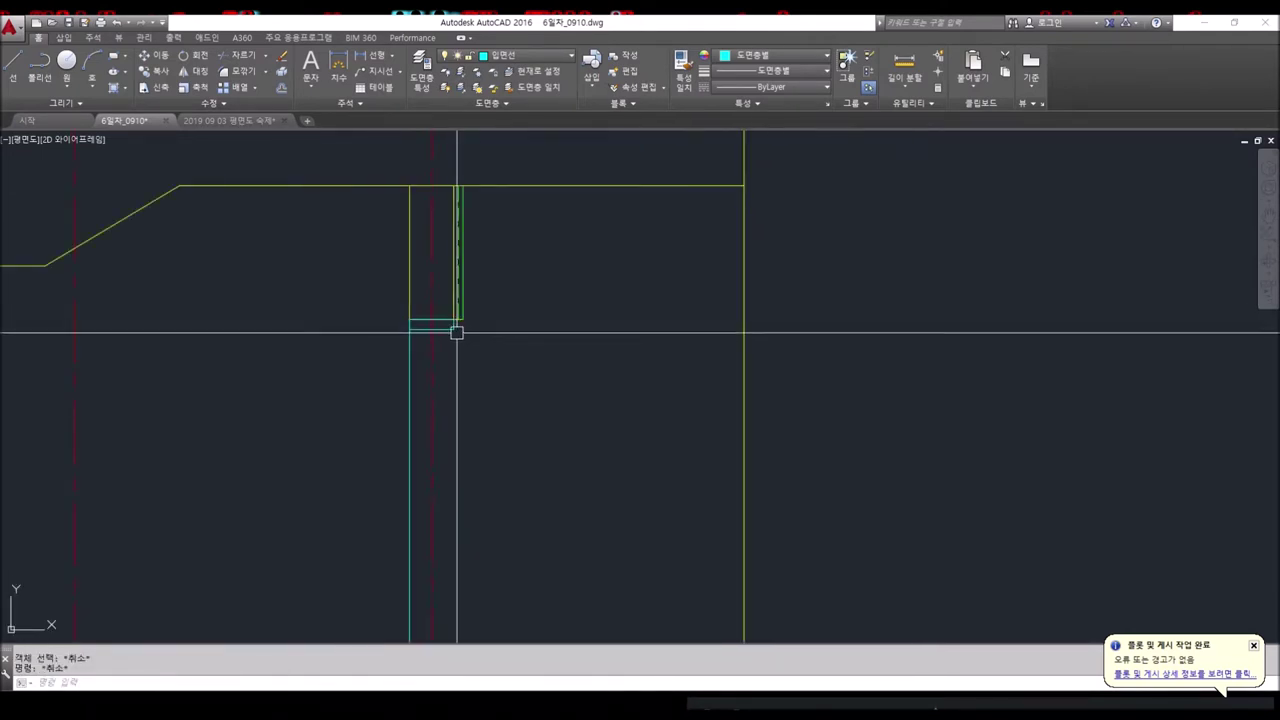
{"action": "type", "text": "rec"}
Start a new 35 by 120 rectangle beside the section wall.
{"action": "key", "text": "Return"}
{"action": "scroll", "coordinate": [660, 445], "scroll_direction": "down", "scroll_amount": 2}
{"action": "left_click", "coordinate": [659, 448]}
{"action": "type", "text": "1200"}
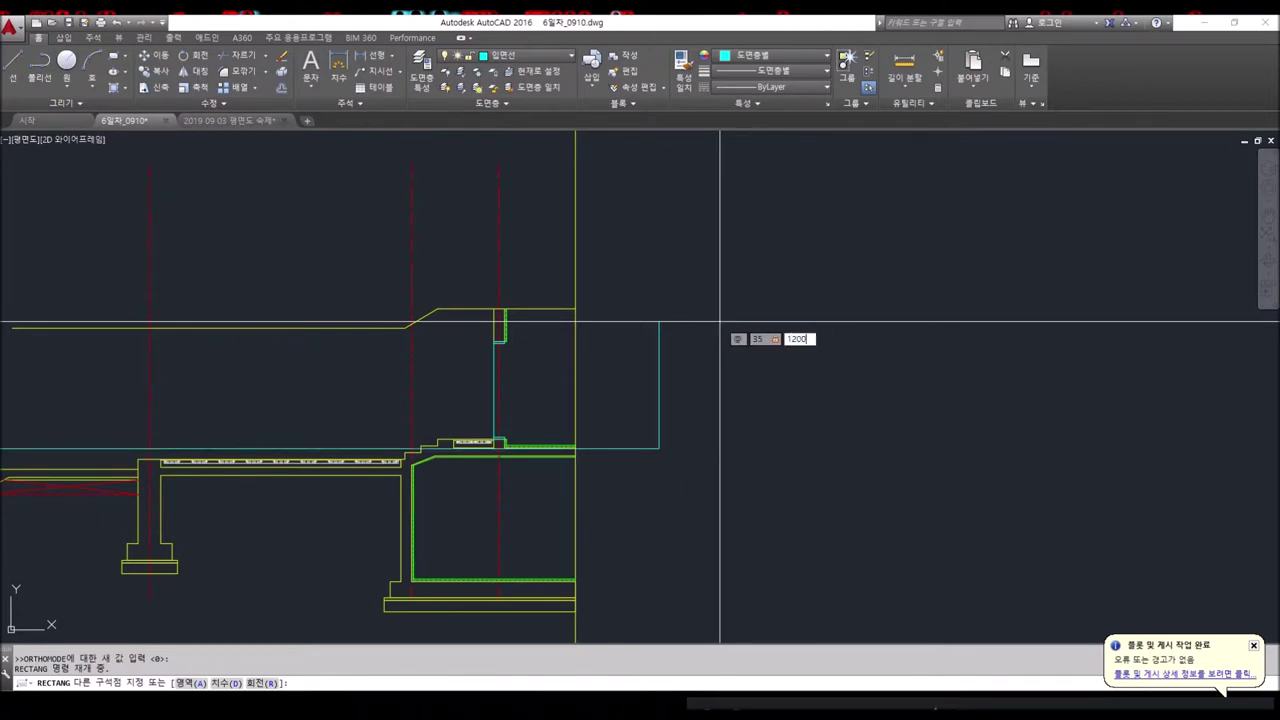
Complete the 35 by 120 rectangle and clear the pending commands.
{"action": "key", "text": "Escape"}
{"action": "key", "text": "Escape"}
{"action": "scroll", "coordinate": [710, 430], "scroll_direction": "up", "scroll_amount": 2}
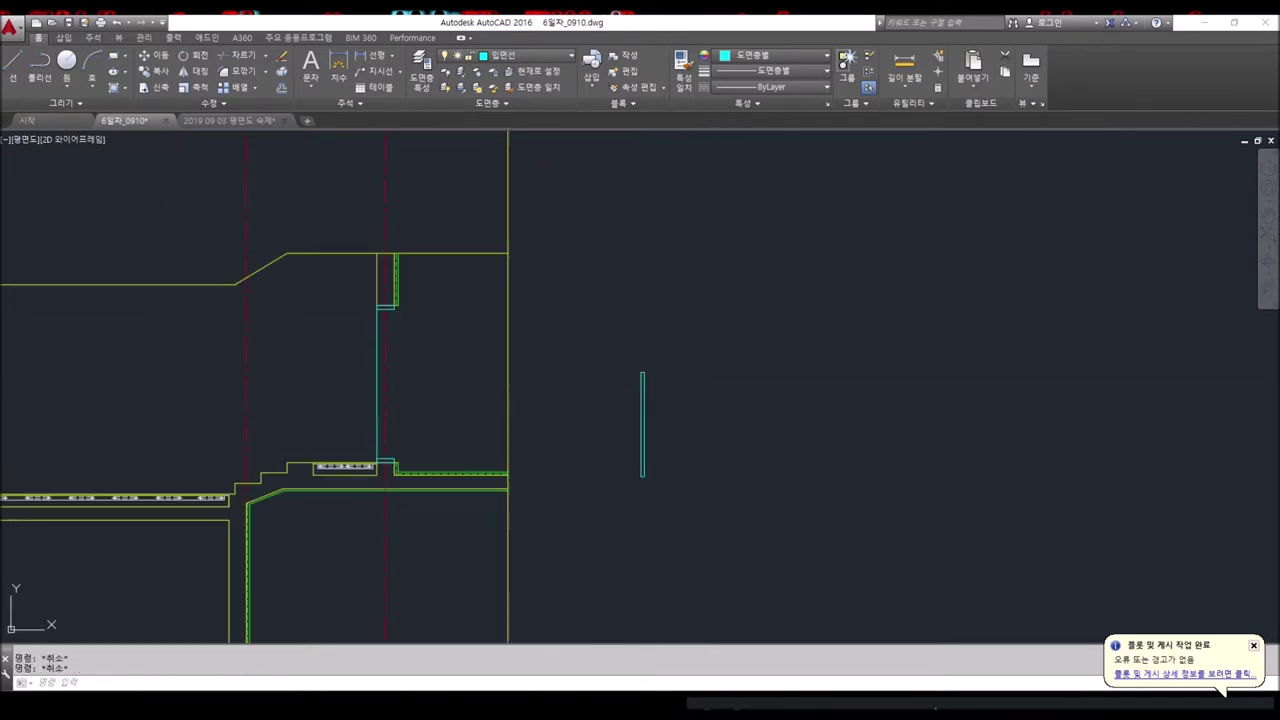
{"action": "key", "text": "Escape"}
{"action": "key", "text": "Escape"}
{"action": "scroll", "coordinate": [648, 395], "scroll_direction": "up", "scroll_amount": 4}
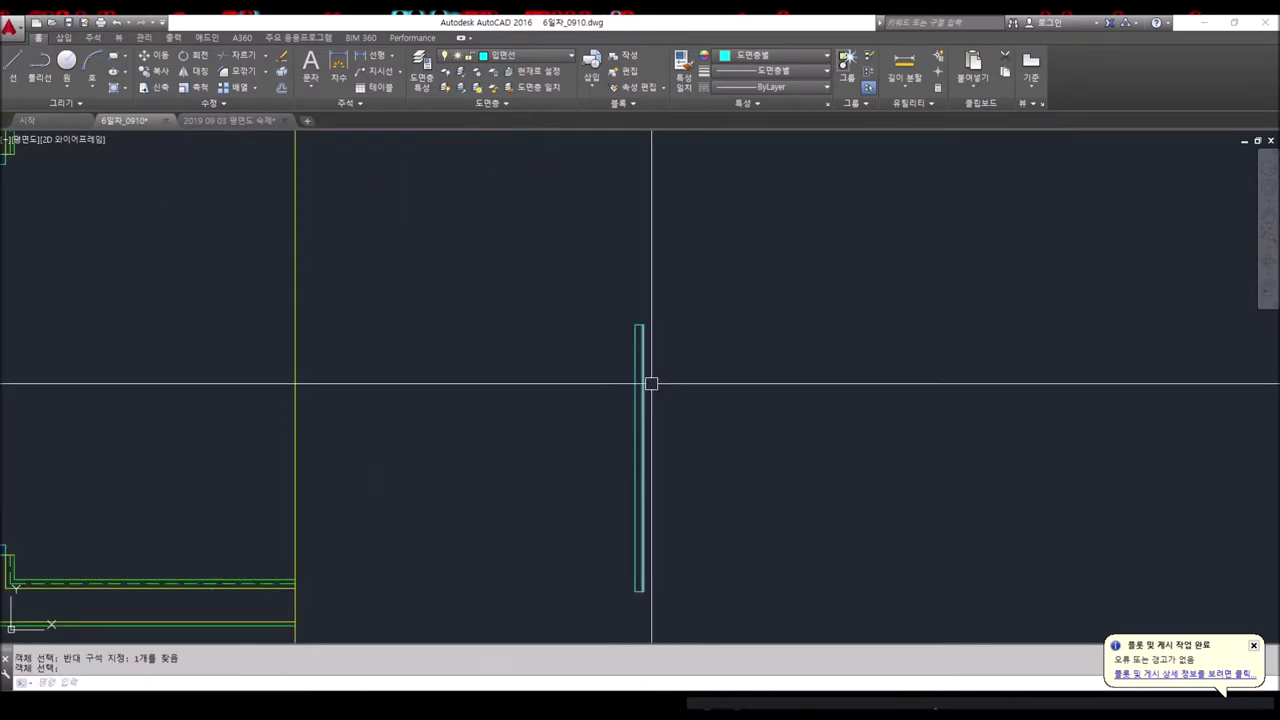
{"action": "type", "text": "E"}
{"action": "key", "text": "Escape"}
{"action": "key", "text": "Escape"}
Move the cyan rectangle into the wall opening.
{"action": "middle_click_drag", "start_coordinate": [685, 572], "coordinate": [703, 388]}
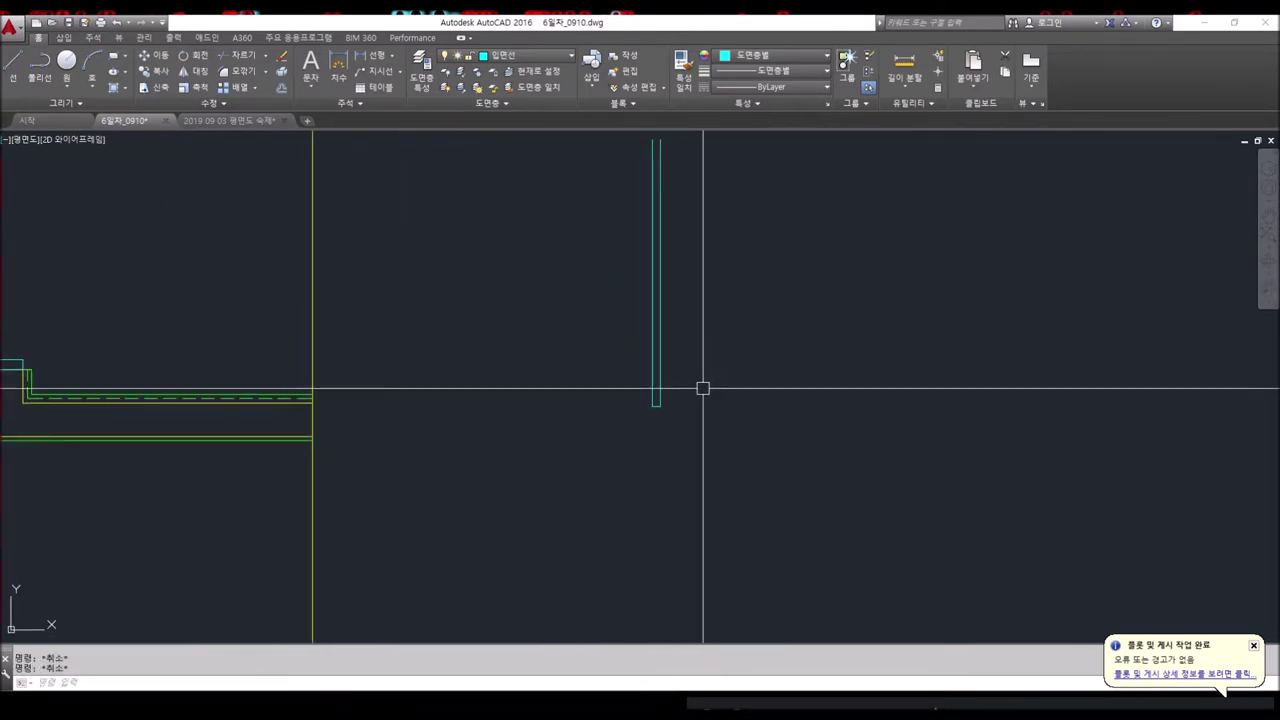
{"action": "type", "text": "m"}
{"action": "key", "text": "Return"}
{"action": "left_click", "coordinate": [655, 390]}
{"action": "key", "text": "Return"}
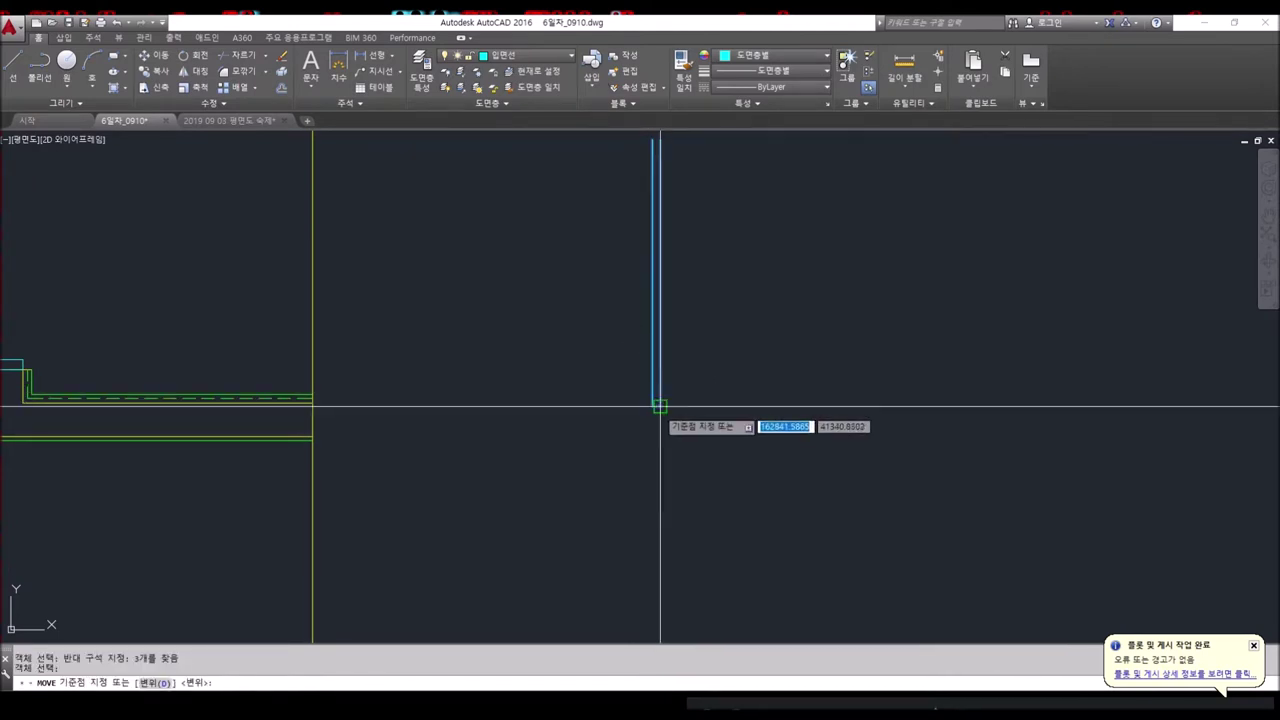
{"action": "left_click", "coordinate": [657, 405]}
{"action": "scroll", "coordinate": [678, 411], "scroll_direction": "up", "scroll_amount": 3}
{"action": "left_click", "coordinate": [549, 368]}
{"action": "key", "text": "Return"}
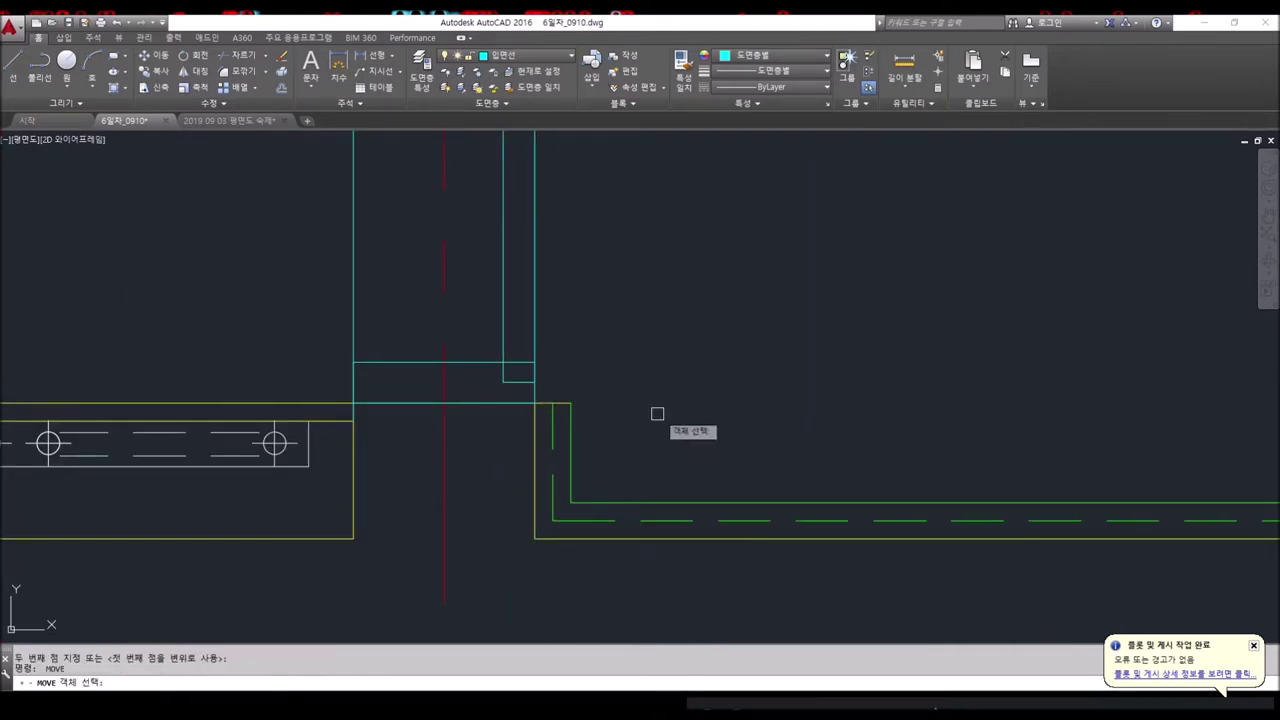
Attempt to trim and erase the overlapping cyan lines in the opening.
{"action": "type", "text": "tr"}
{"action": "key", "text": "Return"}
{"action": "key", "text": "Return"}
{"action": "scroll", "coordinate": [486, 366], "scroll_direction": "up", "scroll_amount": 3}
{"action": "scroll", "coordinate": [486, 317], "scroll_direction": "up", "scroll_amount": 2}
{"action": "scroll", "coordinate": [547, 387], "scroll_direction": "down", "scroll_amount": 4}
{"action": "middle_click_drag", "start_coordinate": [547, 387], "coordinate": [548, 390]}
{"action": "key", "text": "Escape"}
{"action": "type", "text": "e"}
{"action": "key", "text": "Return"}
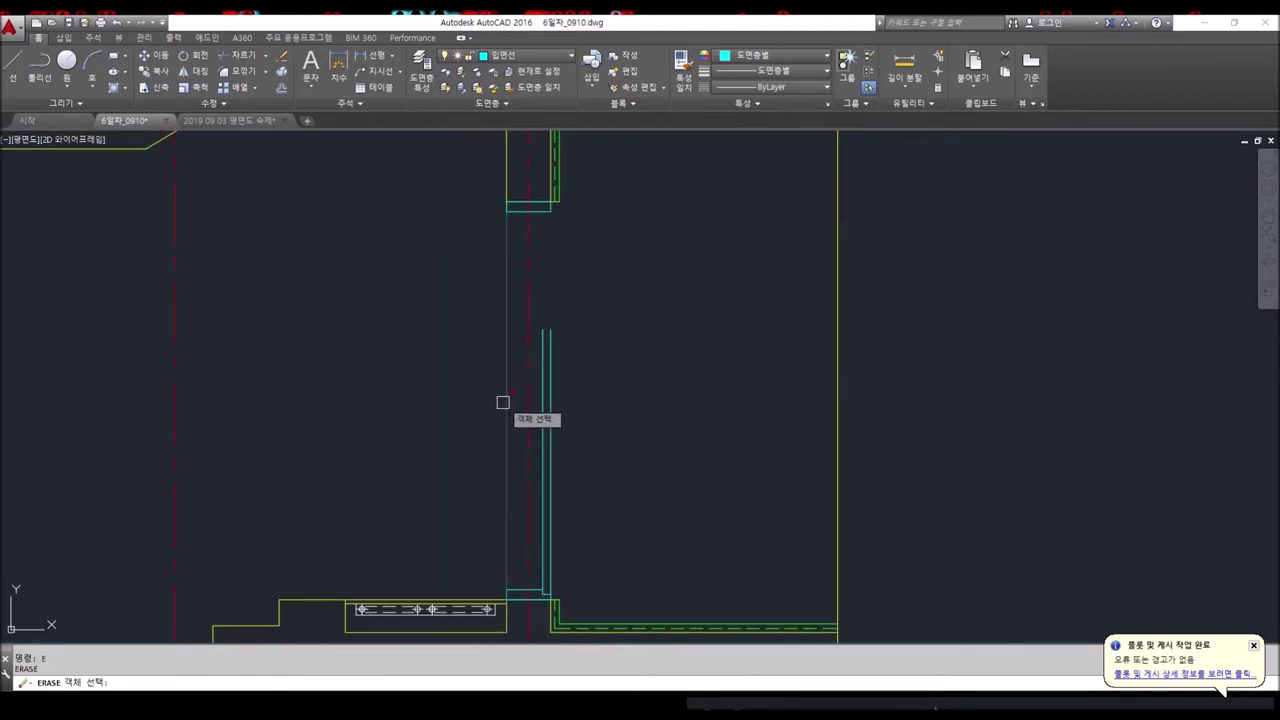
{"action": "key", "text": "Escape"}
{"action": "key", "text": "Escape"}
{"action": "scroll", "coordinate": [552, 357], "scroll_direction": "up", "scroll_amount": 2}
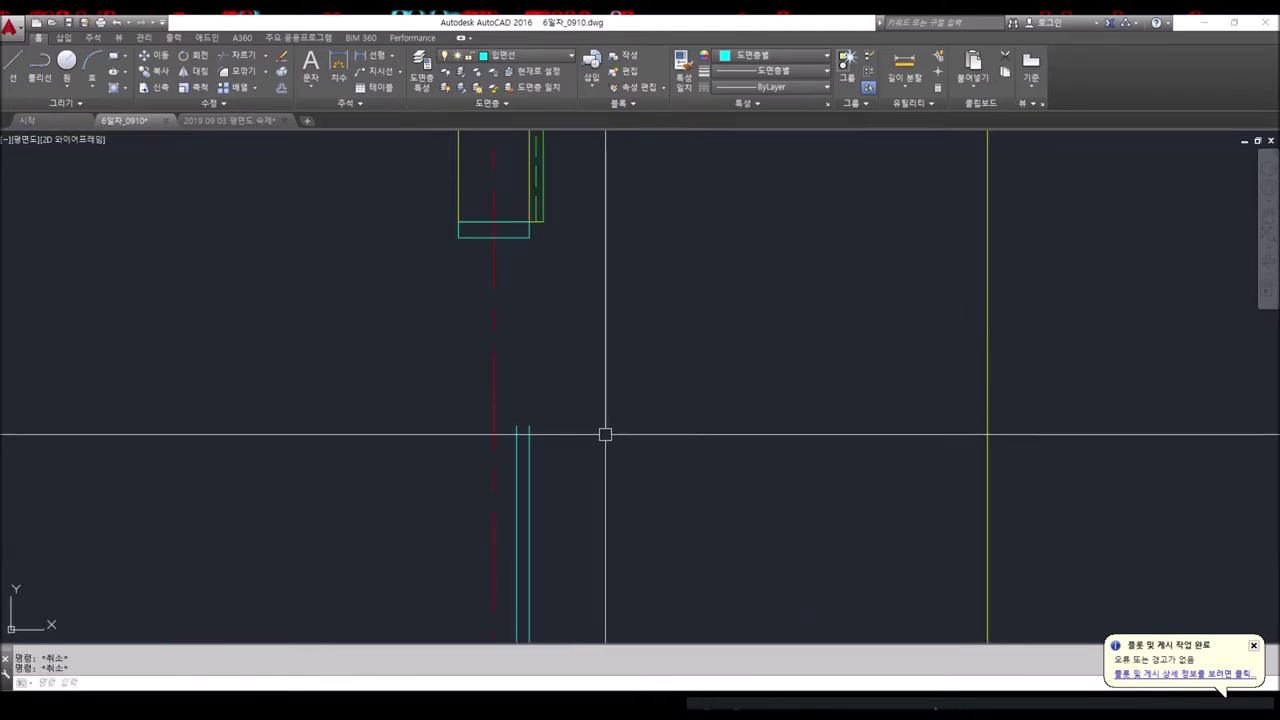
Stretch the cyan frame lines with a crossing selection.
{"action": "left_click", "coordinate": [592, 475]}
{"action": "left_click", "coordinate": [517, 406]}
{"action": "key", "text": "Return"}
{"action": "left_click", "coordinate": [529, 426]}
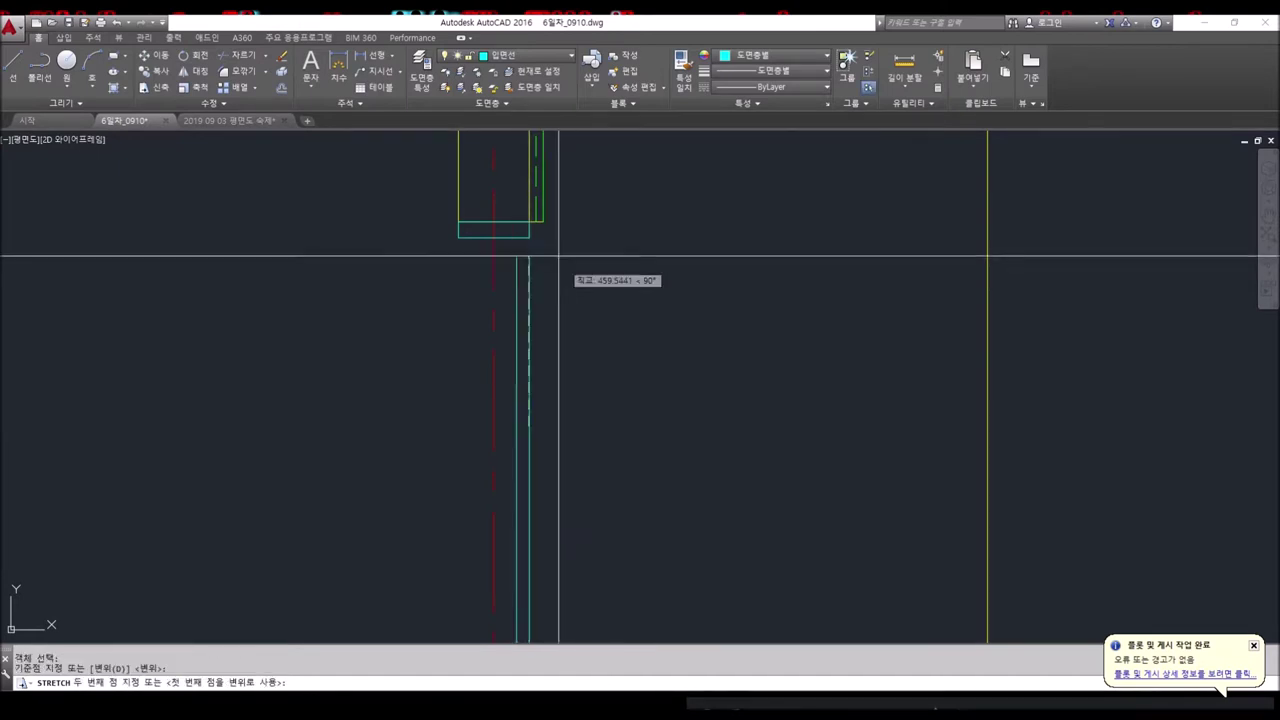
{"action": "scroll", "coordinate": [527, 230], "scroll_direction": "up", "scroll_amount": 4}
{"action": "key", "text": "Escape"}
{"action": "key", "text": "Escape"}
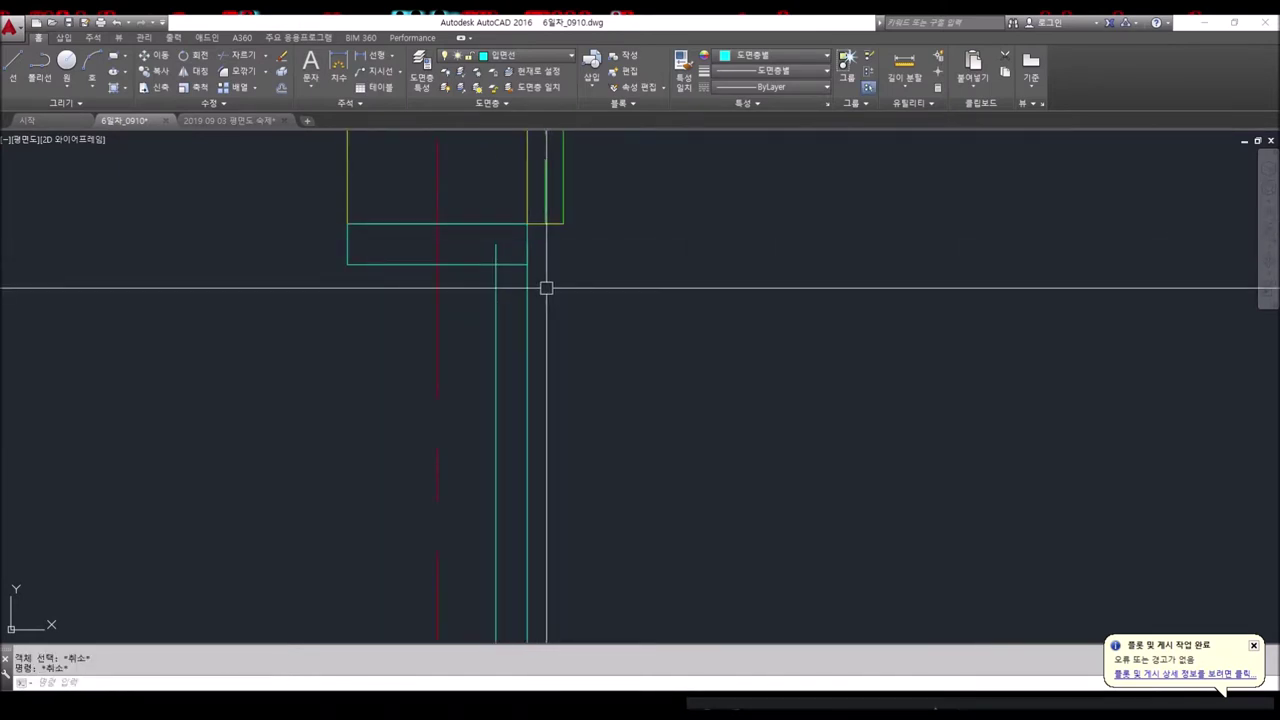
{"action": "type", "text": "l"}
Draw a line from the frame corner and set the offset distance to 900.
{"action": "key", "text": "Return"}
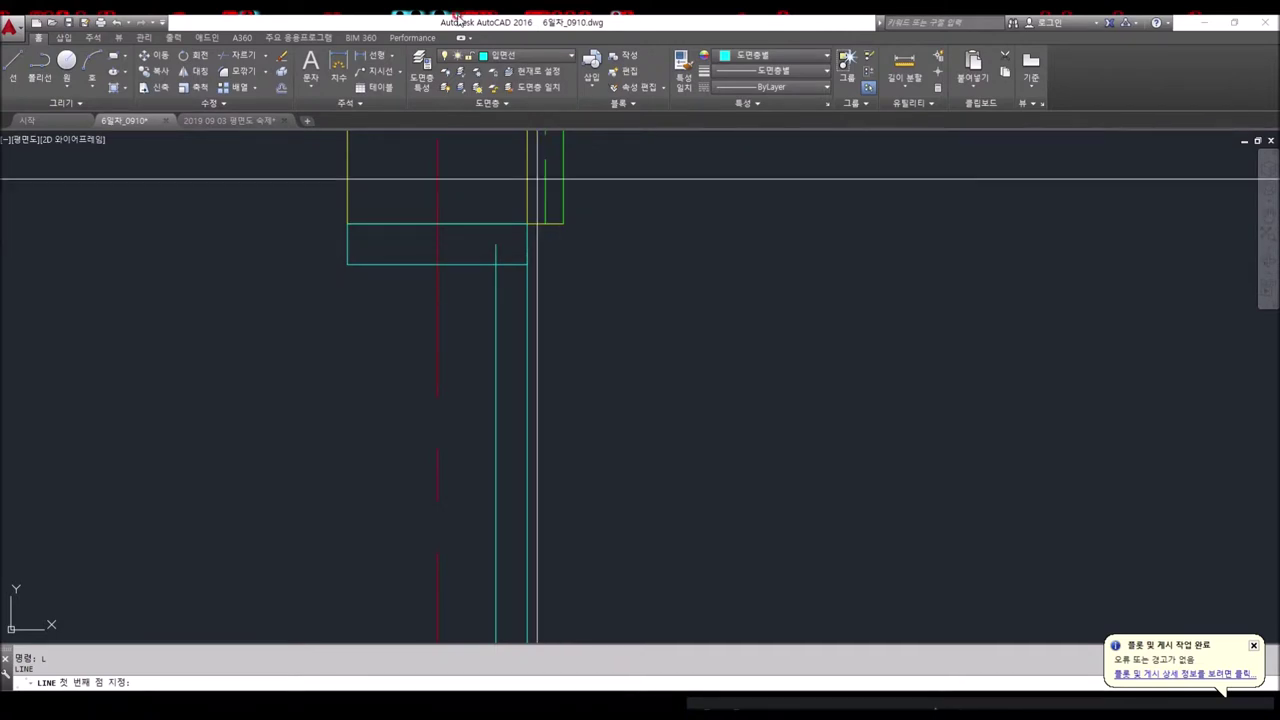
{"action": "left_click", "coordinate": [494, 245]}
{"action": "key", "text": "Escape"}
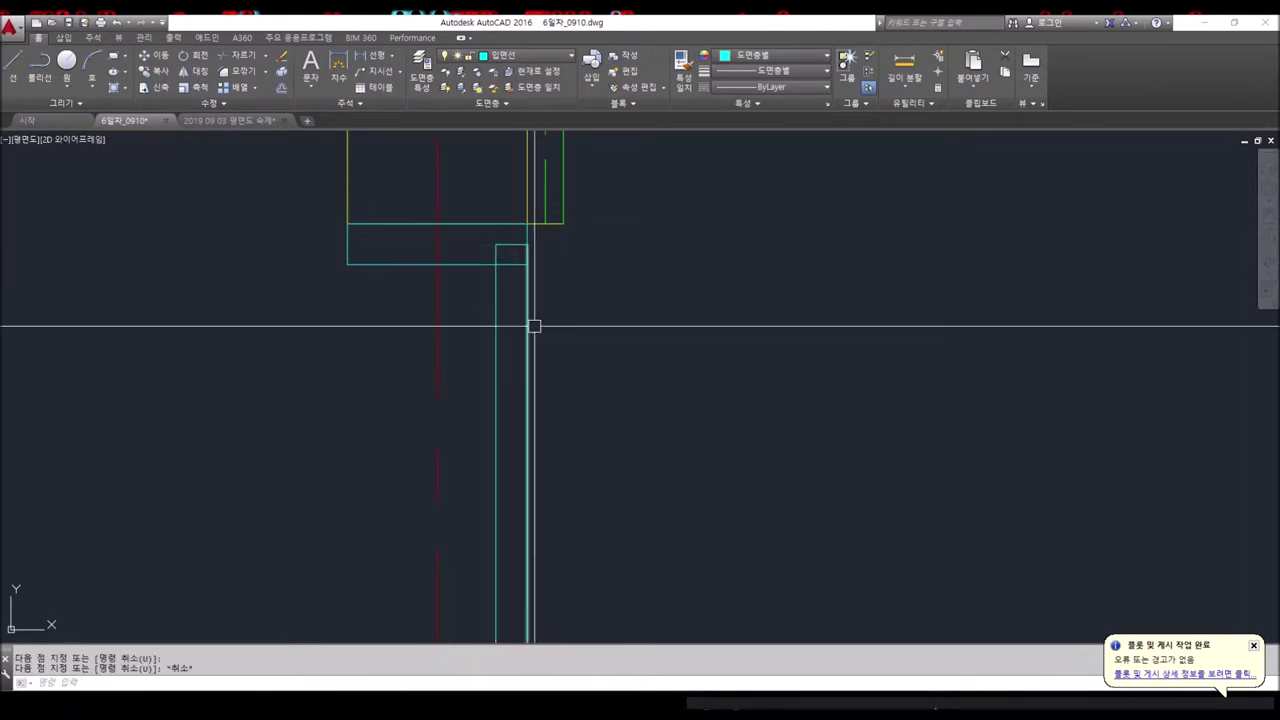
{"action": "type", "text": "ㅂtr"}
{"action": "key", "text": "Return"}
{"action": "key", "text": "Return"}
{"action": "key", "text": "Escape"}
{"action": "key", "text": "Escape"}
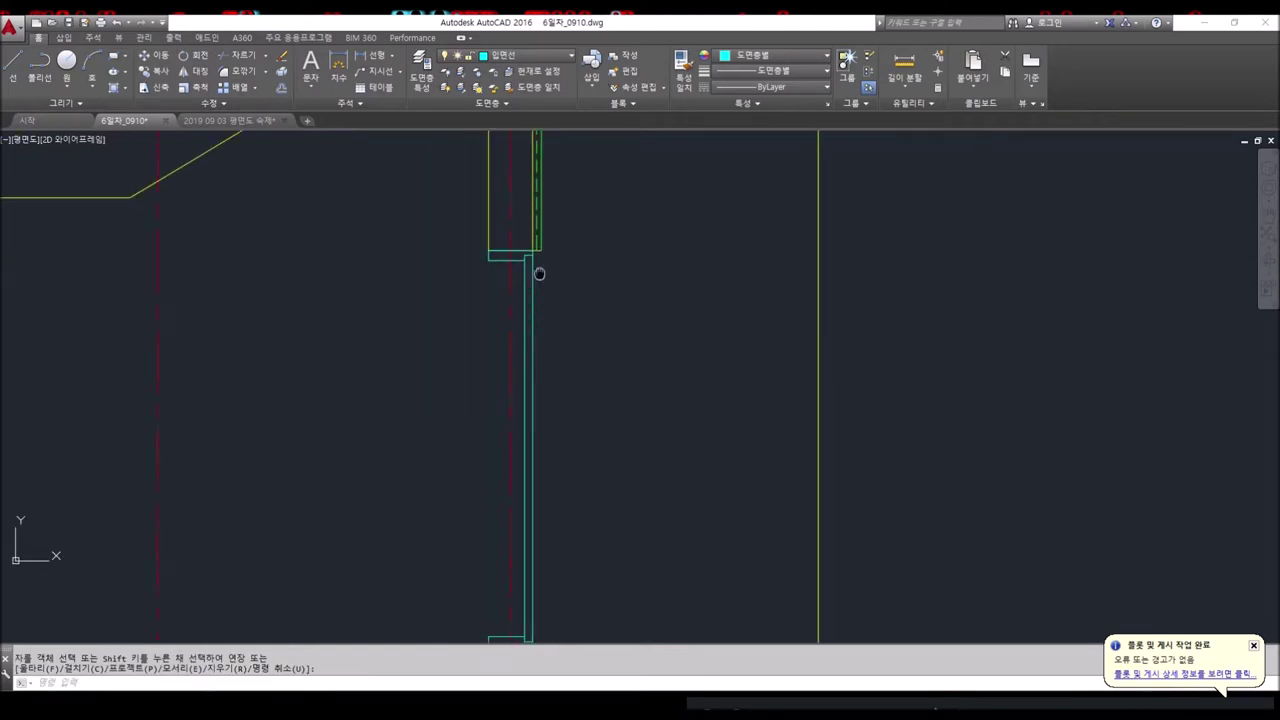
{"action": "scroll", "coordinate": [585, 385], "scroll_direction": "down", "scroll_amount": 3}
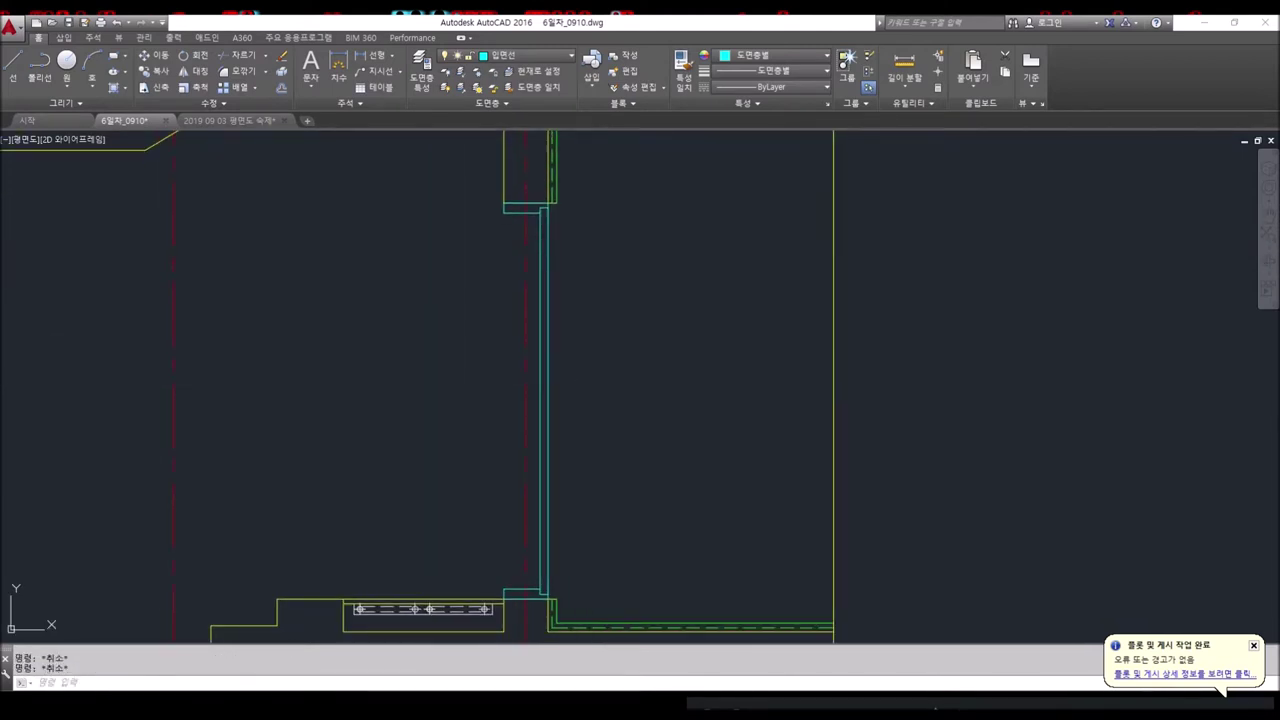
{"action": "type", "text": "90"}
{"action": "key", "text": "Return"}
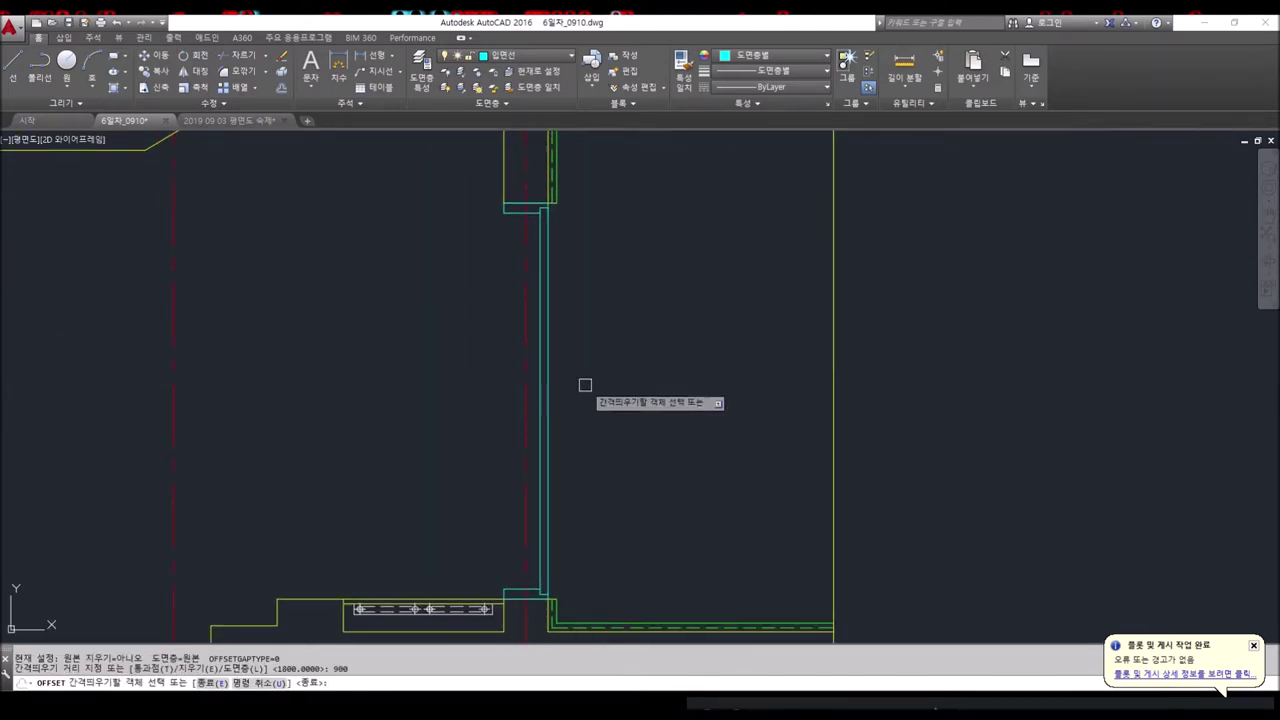
Cancel the offset and extend the short frame line to the right.
{"action": "scroll", "coordinate": [528, 618], "scroll_direction": "up", "scroll_amount": 2}
{"action": "key", "text": "Escape"}
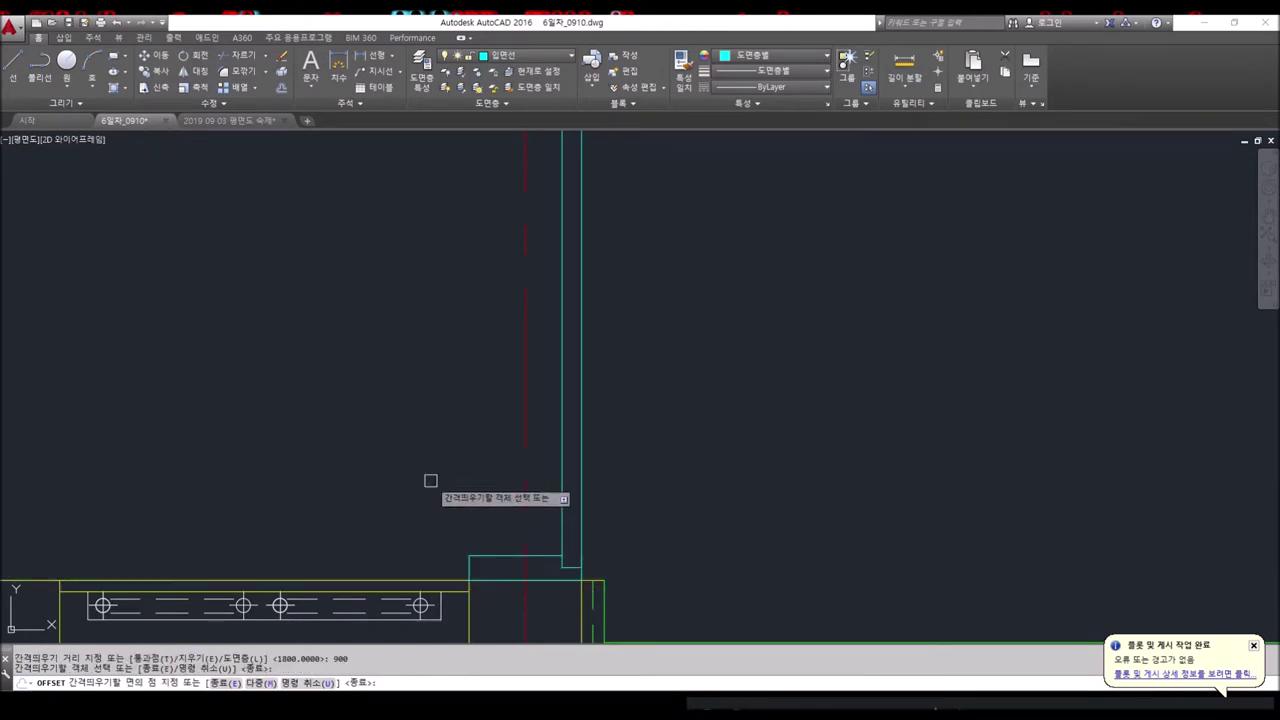
{"action": "scroll", "coordinate": [457, 471], "scroll_direction": "down", "scroll_amount": 2}
{"action": "left_click", "coordinate": [477, 460]}
{"action": "left_click", "coordinate": [477, 455]}
{"action": "left_click", "coordinate": [574, 468]}
{"action": "key", "text": "Escape"}
Draw a small circle and move it onto the cyan frame.
{"action": "type", "text": "c"}
{"action": "key", "text": "Return"}
{"action": "scroll", "coordinate": [528, 431], "scroll_direction": "up", "scroll_amount": 2}
{"action": "scroll", "coordinate": [490, 475], "scroll_direction": "up", "scroll_amount": 2}
{"action": "left_click", "coordinate": [504, 447]}
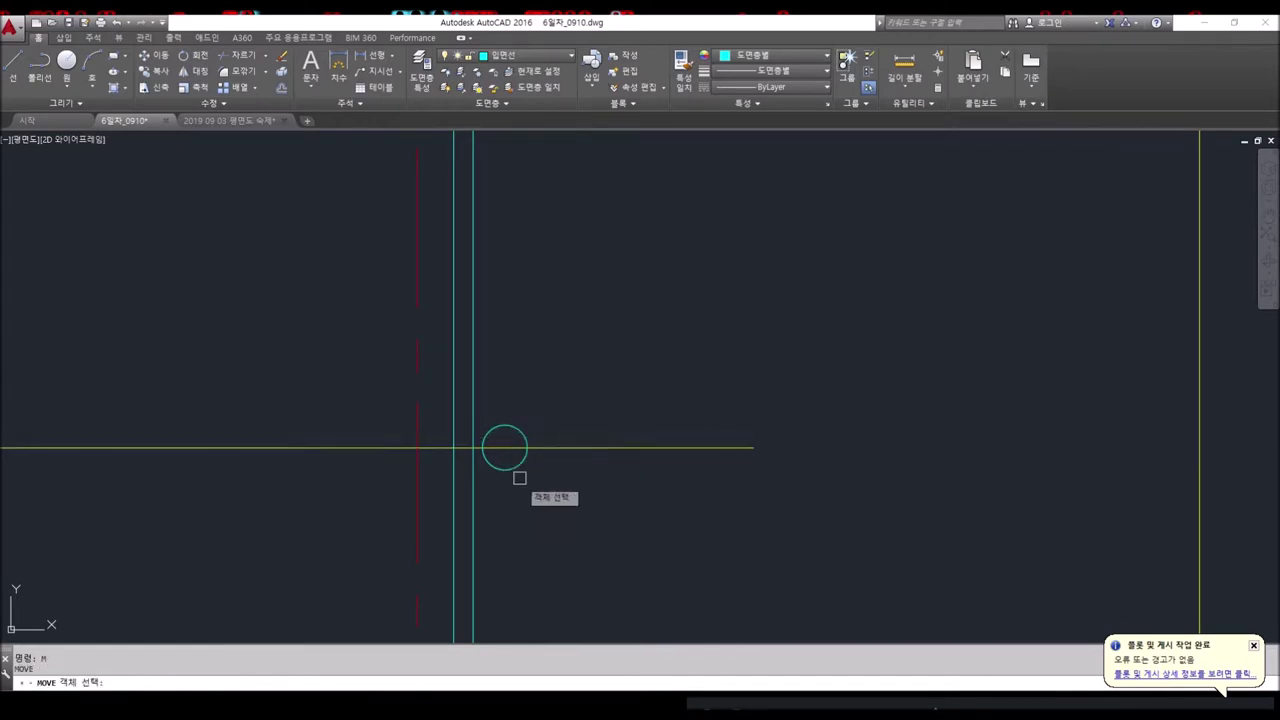
{"action": "key", "text": "Escape"}
{"action": "key", "text": "ctrl+z"}
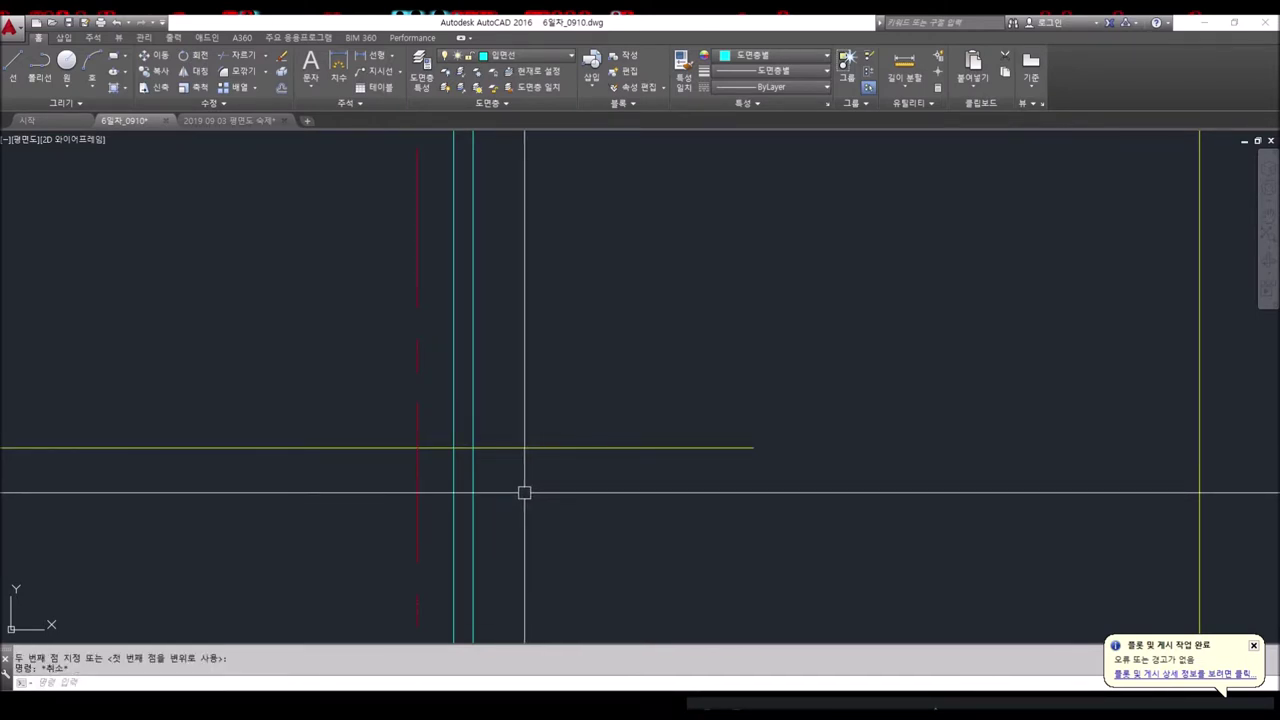
{"action": "key", "text": "space"}
{"action": "left_click", "coordinate": [521, 493]}
Add horizontal and vertical centre lines through the circle.
{"action": "scroll", "coordinate": [489, 458], "scroll_direction": "up", "scroll_amount": 4}
{"action": "type", "text": "l"}
{"action": "key", "text": "Return"}
{"action": "left_click", "coordinate": [465, 436]}
{"action": "key", "text": "Return"}
{"action": "key", "text": "Return"}
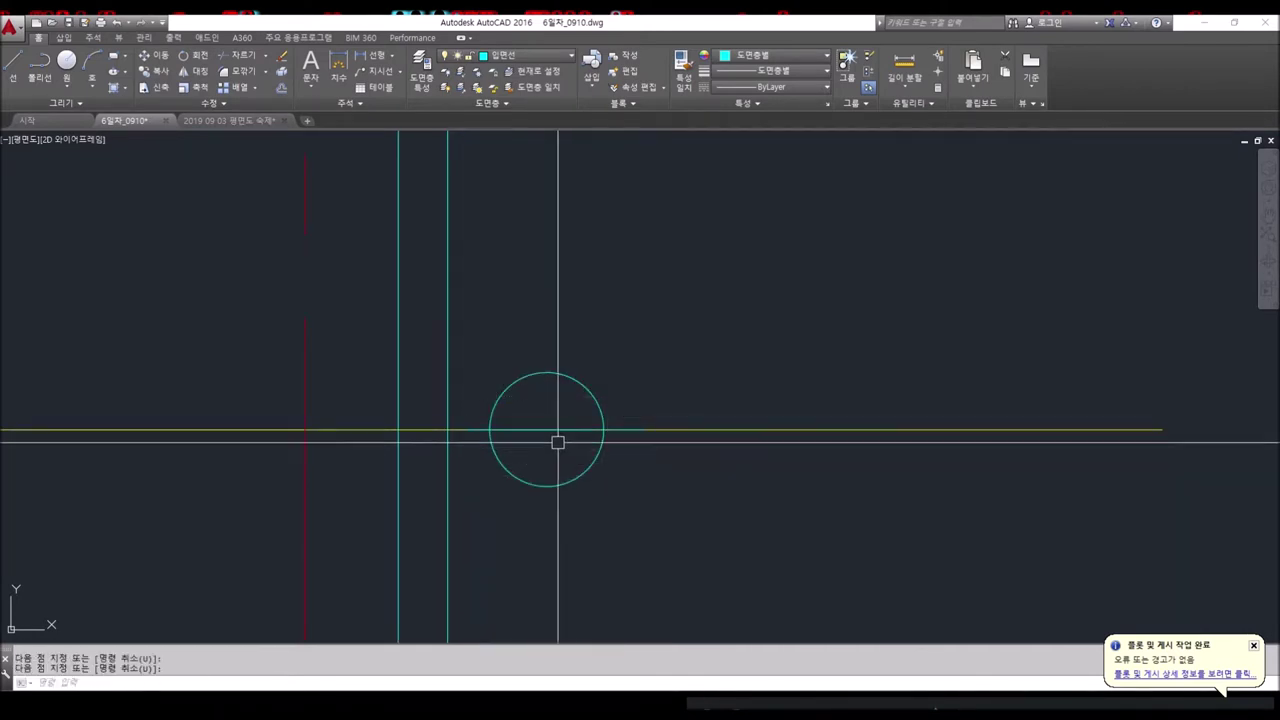
{"action": "left_click", "coordinate": [546, 430]}
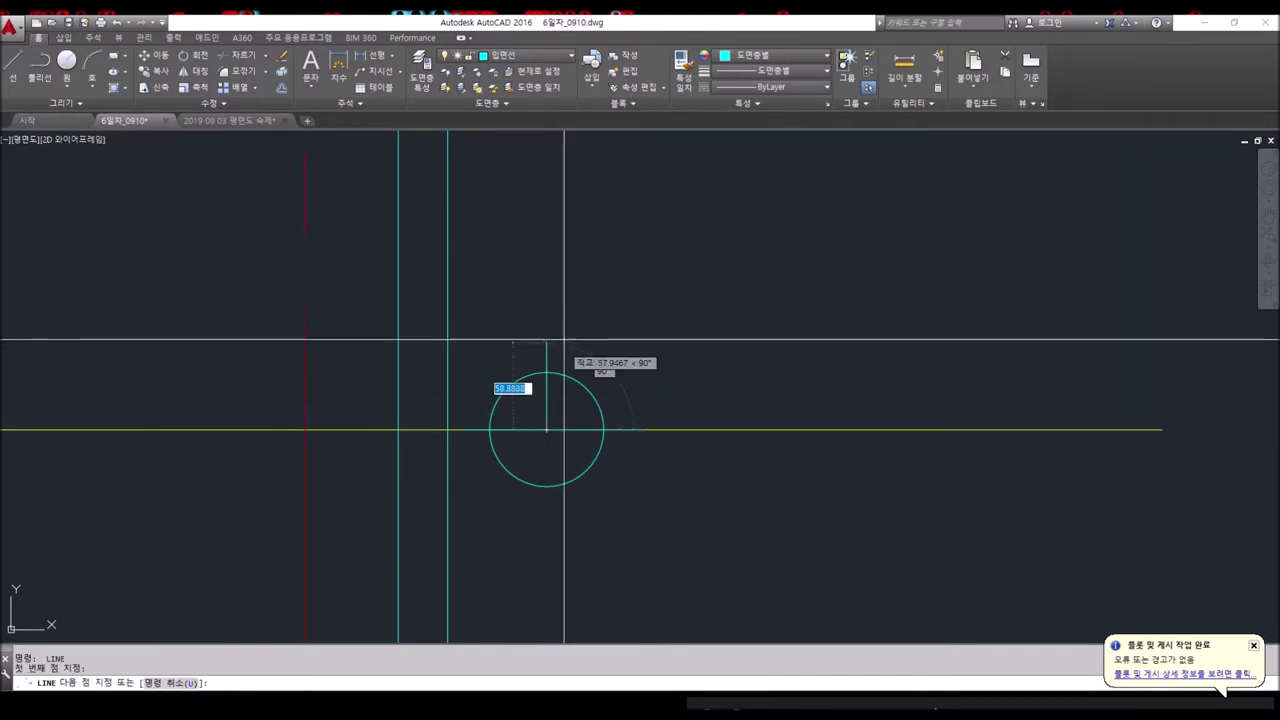
{"action": "key", "text": "F1"}
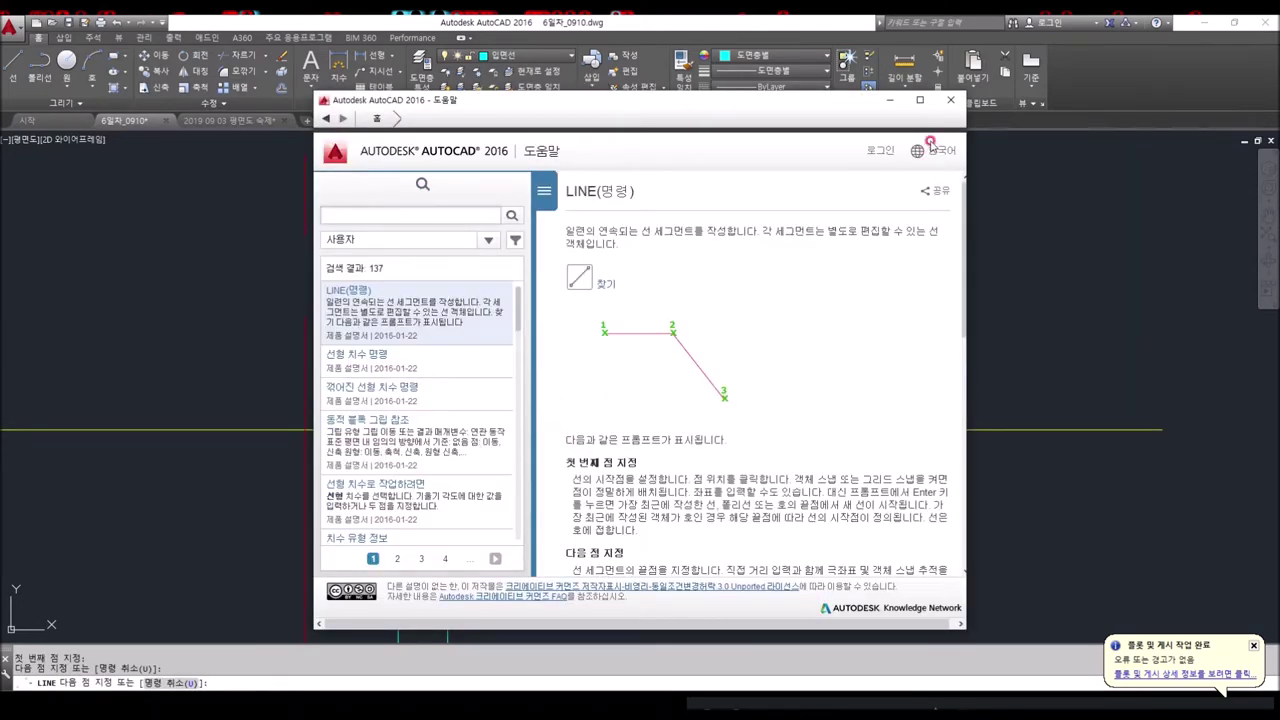
{"action": "left_click", "coordinate": [955, 104]}
{"action": "key", "text": "Escape"}
{"action": "left_click", "coordinate": [546, 430]}
{"action": "key", "text": "Escape"}
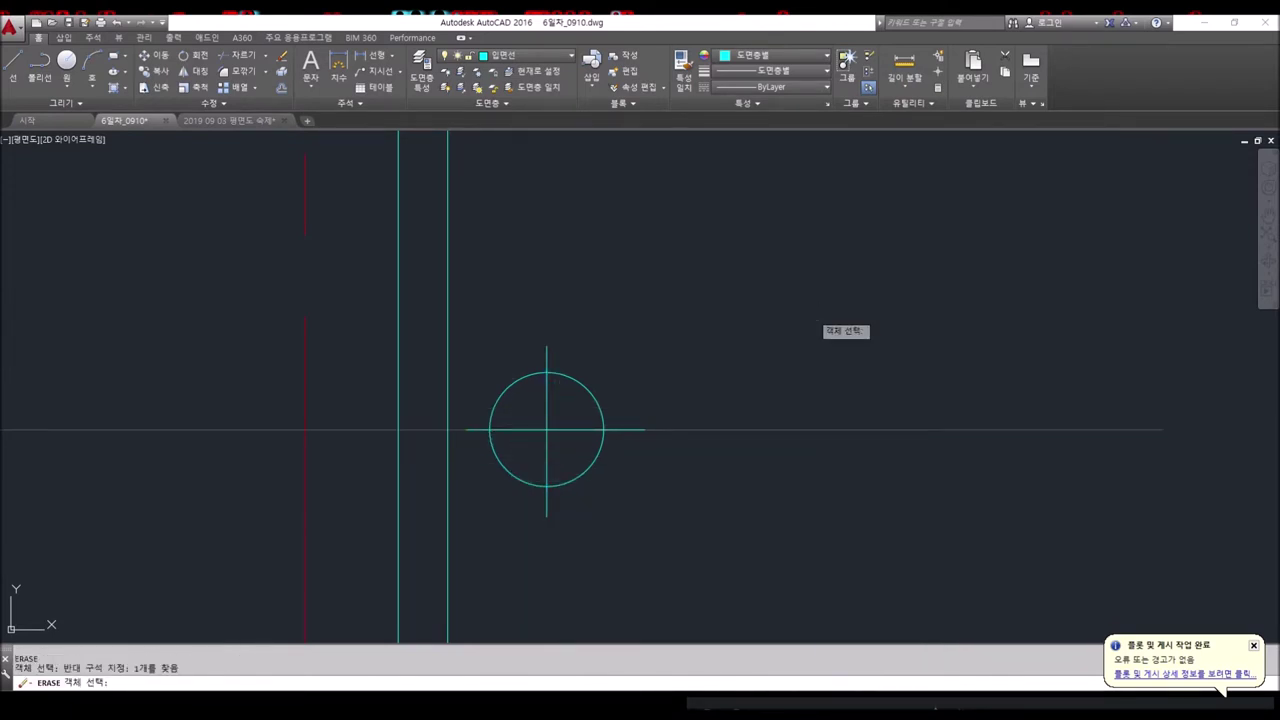
Mirror the circle and its centre lines to the other side of the frame.
{"action": "left_click", "coordinate": [786, 563]}
{"action": "left_click", "coordinate": [486, 277]}
{"action": "key", "text": "Escape"}
{"action": "scroll", "coordinate": [553, 443], "scroll_direction": "down", "scroll_amount": 3}
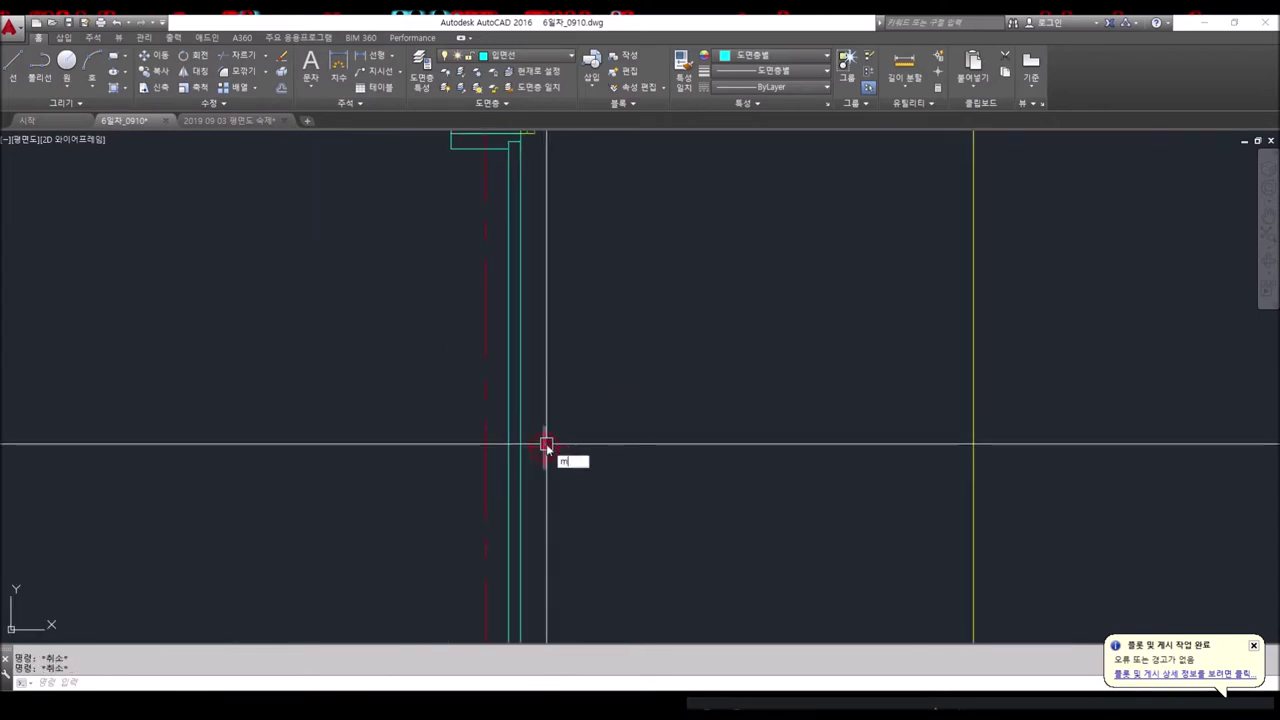
{"action": "type", "text": "mi"}
{"action": "key", "text": "Return"}
{"action": "left_click", "coordinate": [579, 485]}
{"action": "scroll", "coordinate": [539, 447], "scroll_direction": "up", "scroll_amount": 5}
{"action": "right_click", "coordinate": [560, 445]}
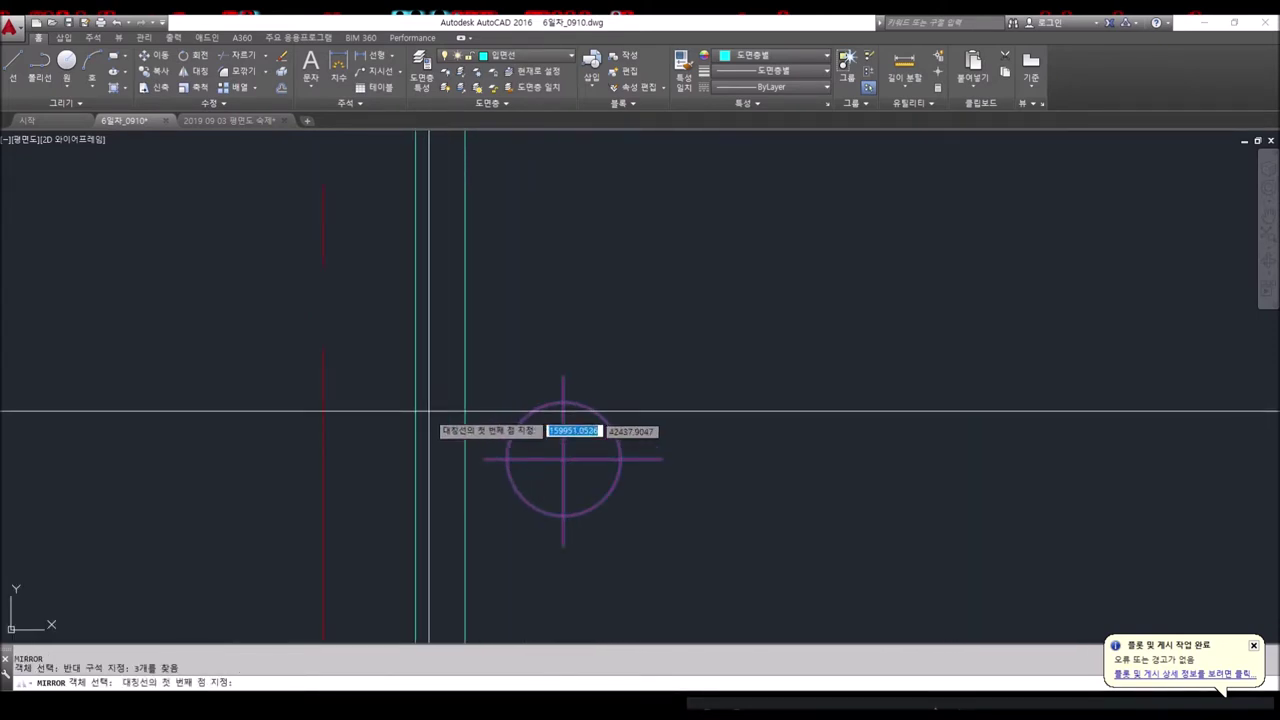
{"action": "left_click", "coordinate": [444, 500]}
{"action": "key", "text": "Escape"}
{"action": "key", "text": "Escape"}
Match the mirrored circle's colour to the original cyan circle.
{"action": "left_click", "coordinate": [522, 423]}
{"action": "key", "text": "Escape"}
{"action": "key", "text": "Escape"}
{"action": "scroll", "coordinate": [394, 418], "scroll_direction": "down", "scroll_amount": 4}
{"action": "scroll", "coordinate": [615, 354], "scroll_direction": "down", "scroll_amount": 7}
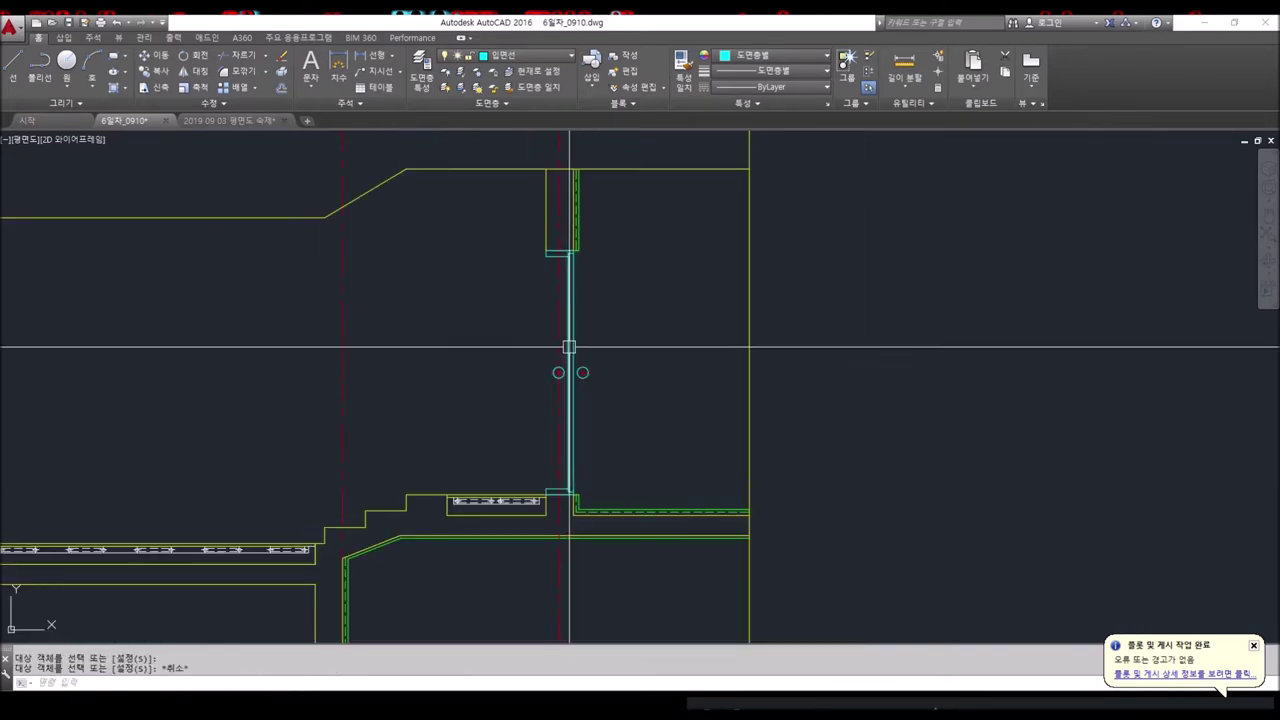
Draw a vertical line from the door frame corner down to its bottom.
{"action": "middle_click_drag", "start_coordinate": [615, 354], "coordinate": [596, 440]}
{"action": "type", "text": "l"}
{"action": "key", "text": "Return"}
{"action": "left_click", "coordinate": [534, 341]}
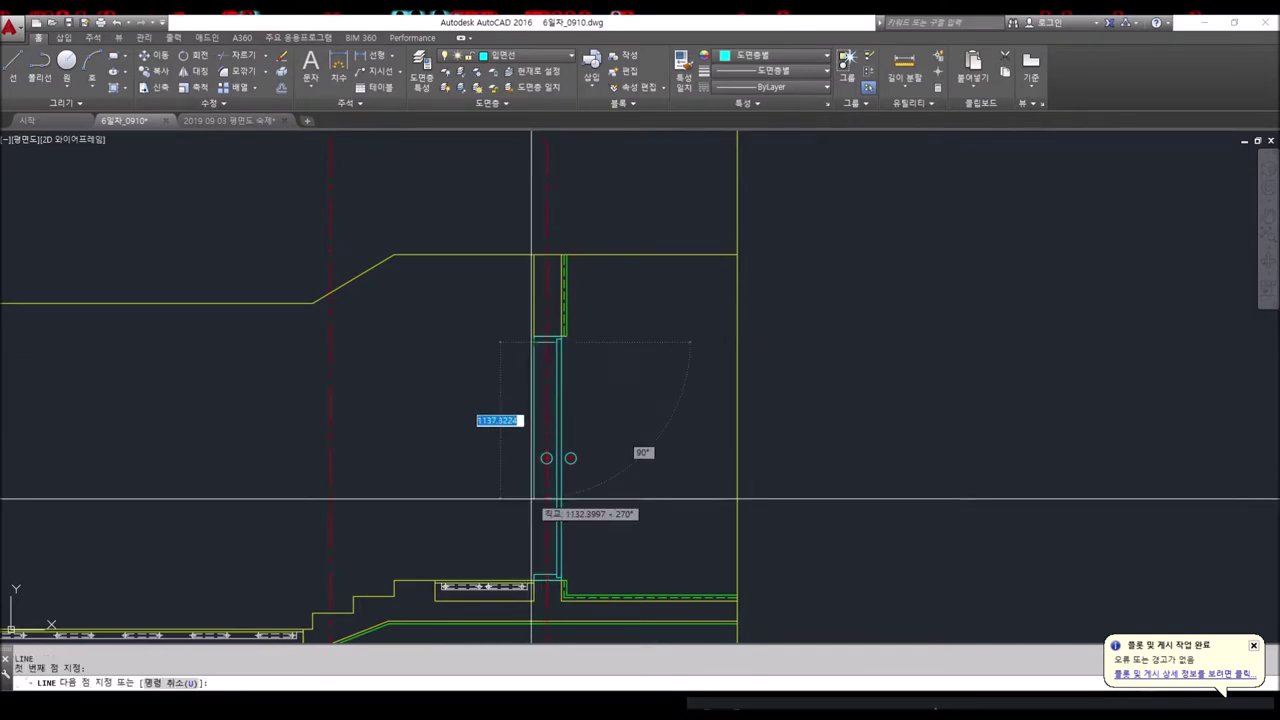
{"action": "left_click", "coordinate": [534, 578]}
{"action": "key", "text": "Return"}
Zoom and pan across the building section to review it.
{"action": "scroll", "coordinate": [689, 420], "scroll_direction": "down", "scroll_amount": 2}
{"action": "scroll", "coordinate": [717, 374], "scroll_direction": "up", "scroll_amount": 2}
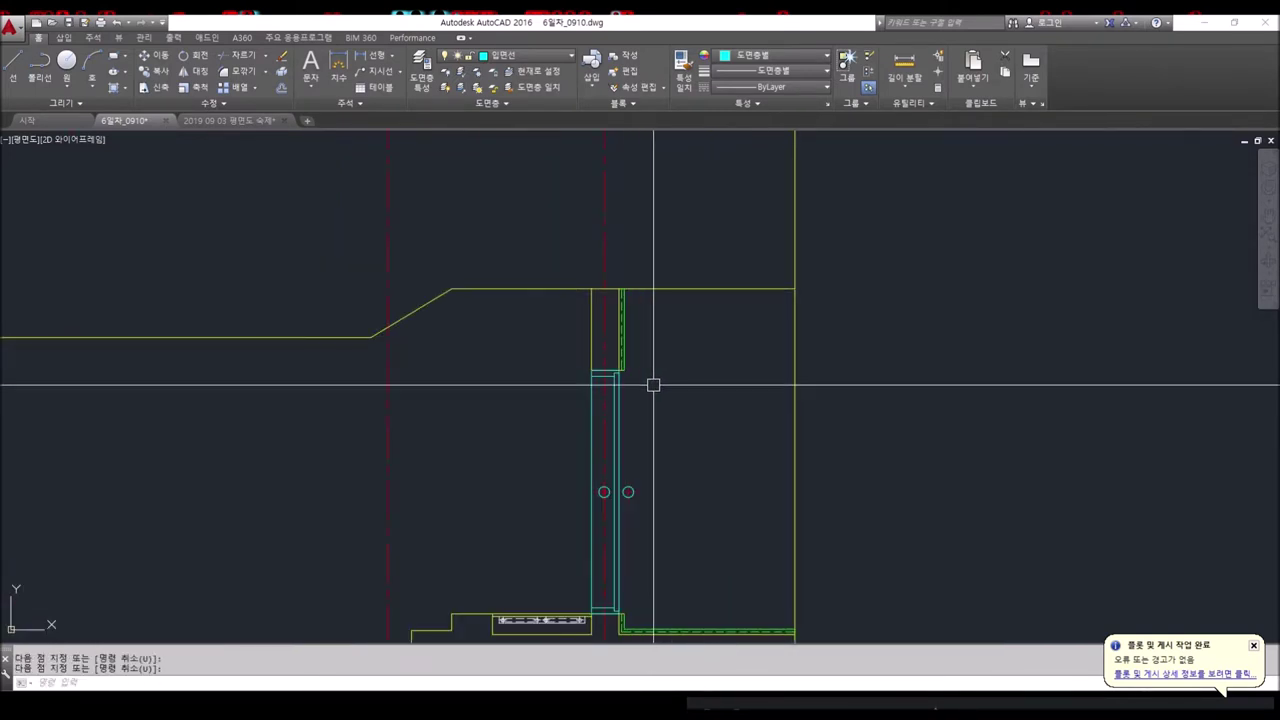
{"action": "scroll", "coordinate": [606, 371], "scroll_direction": "down", "scroll_amount": 2}
{"action": "middle_click_drag", "start_coordinate": [606, 371], "coordinate": [833, 342]}
{"action": "scroll", "coordinate": [833, 342], "scroll_direction": "down", "scroll_amount": 2}
{"action": "mouse_move", "coordinate": [774, 371]}
{"action": "middle_mouse_down"}
{"action": "mouse_move", "coordinate": [731, 437]}
{"action": "mouse_move", "coordinate": [742, 333]}
{"action": "mouse_move", "coordinate": [746, 373]}
{"action": "middle_mouse_up"}
{"action": "middle_click_drag", "start_coordinate": [455, 353], "coordinate": [672, 418]}
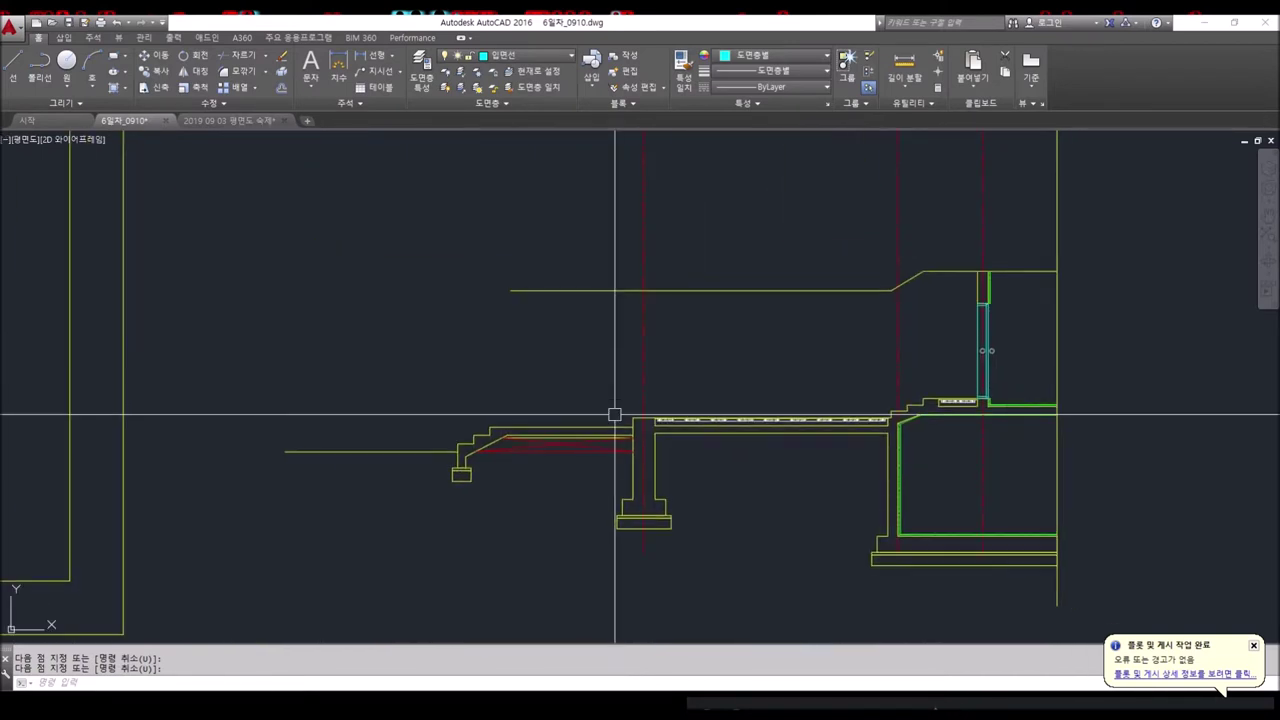
End the line command and bring the floor plan's living room and bathroom into view.
{"action": "middle_click_drag", "start_coordinate": [637, 323], "coordinate": [640, 437]}
{"action": "scroll", "coordinate": [640, 437], "scroll_direction": "down", "scroll_amount": 2}
{"action": "scroll", "coordinate": [634, 366], "scroll_direction": "up", "scroll_amount": 3}
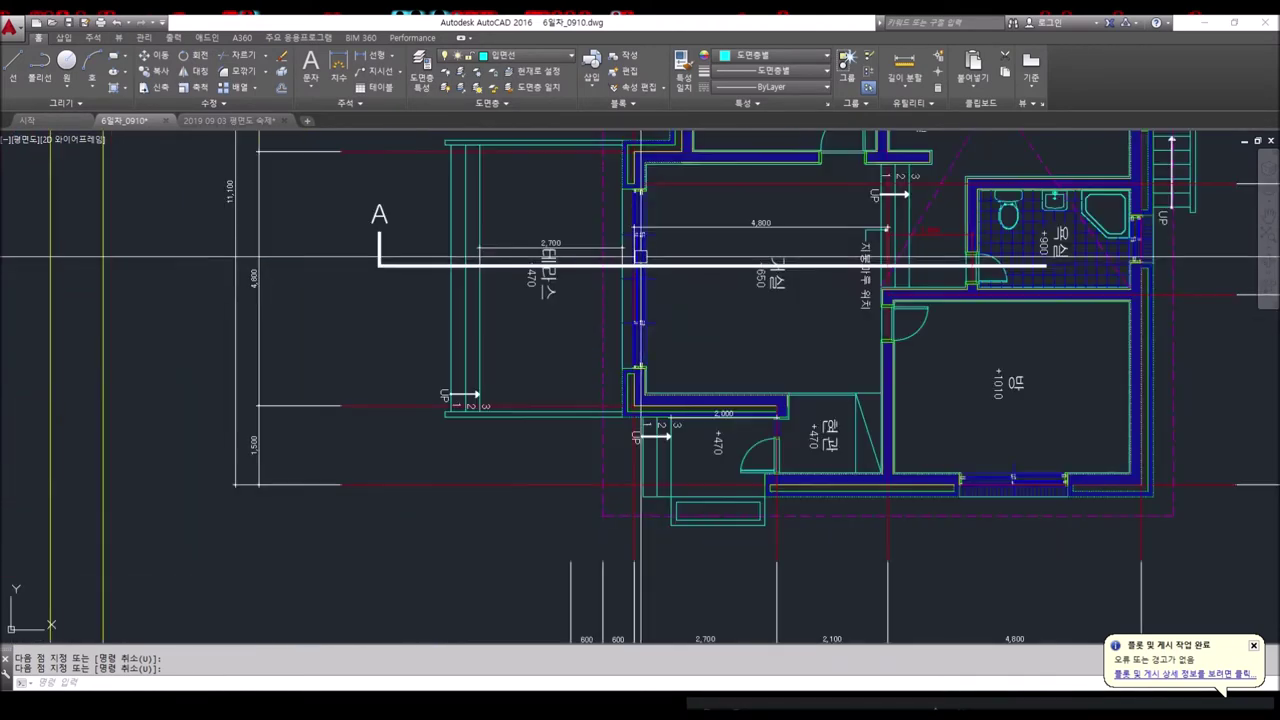
{"action": "middle_click_drag", "start_coordinate": [628, 240], "coordinate": [616, 272]}
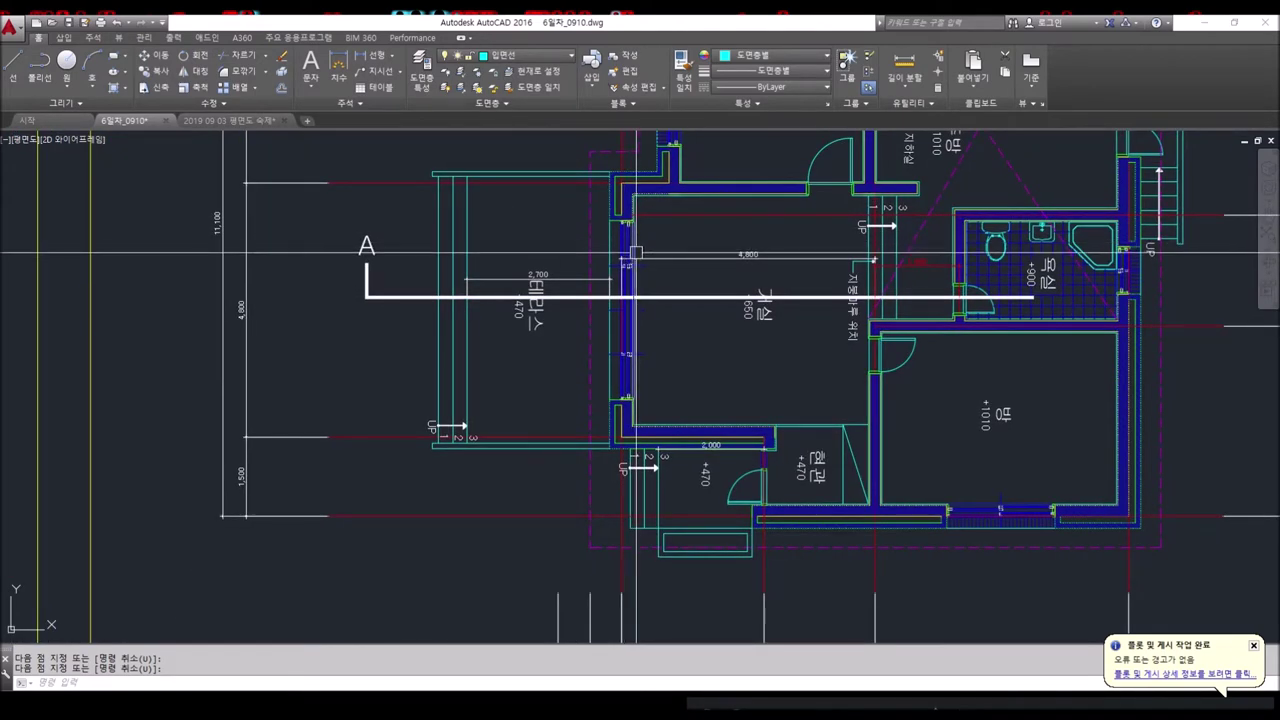
{"action": "scroll", "coordinate": [636, 253], "scroll_direction": "down", "scroll_amount": 1}
{"action": "scroll", "coordinate": [635, 250], "scroll_direction": "down", "scroll_amount": 4}
{"action": "key", "text": "Escape"}
{"action": "left_click", "coordinate": [735, 300]}
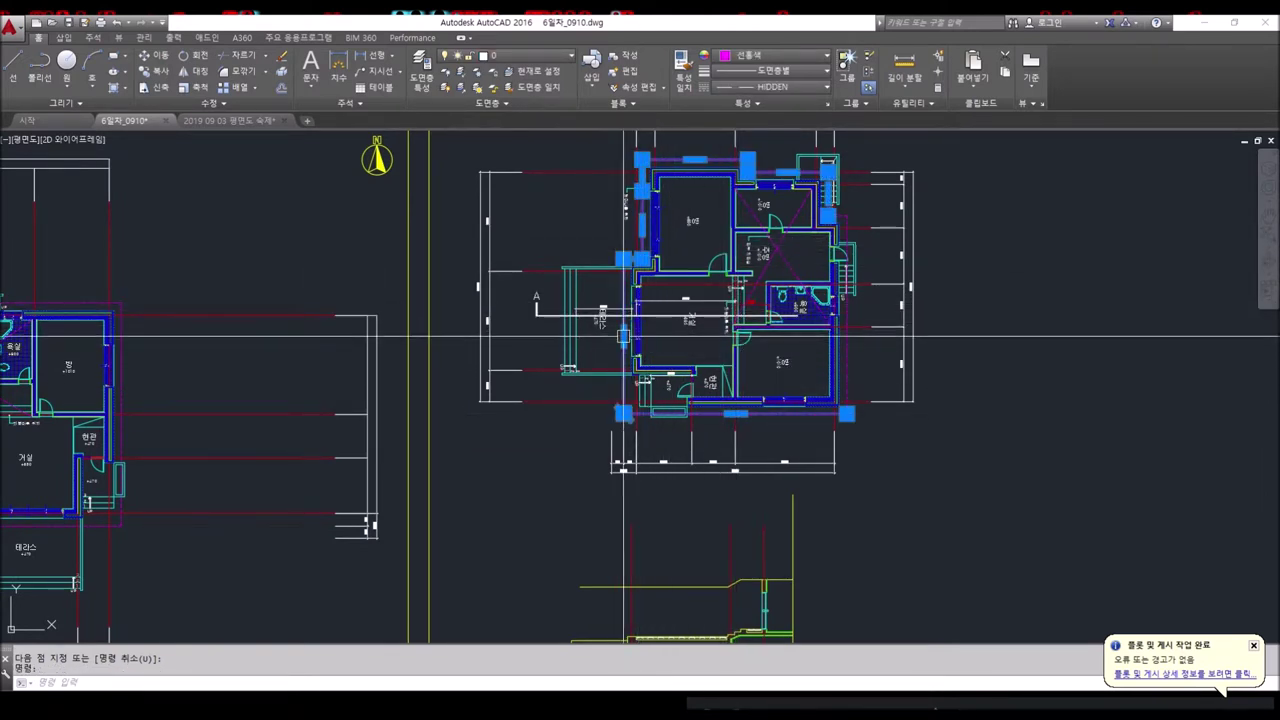
{"action": "scroll", "coordinate": [795, 328], "scroll_direction": "up", "scroll_amount": 5}
{"action": "middle_click_drag", "start_coordinate": [735, 305], "coordinate": [731, 445]}
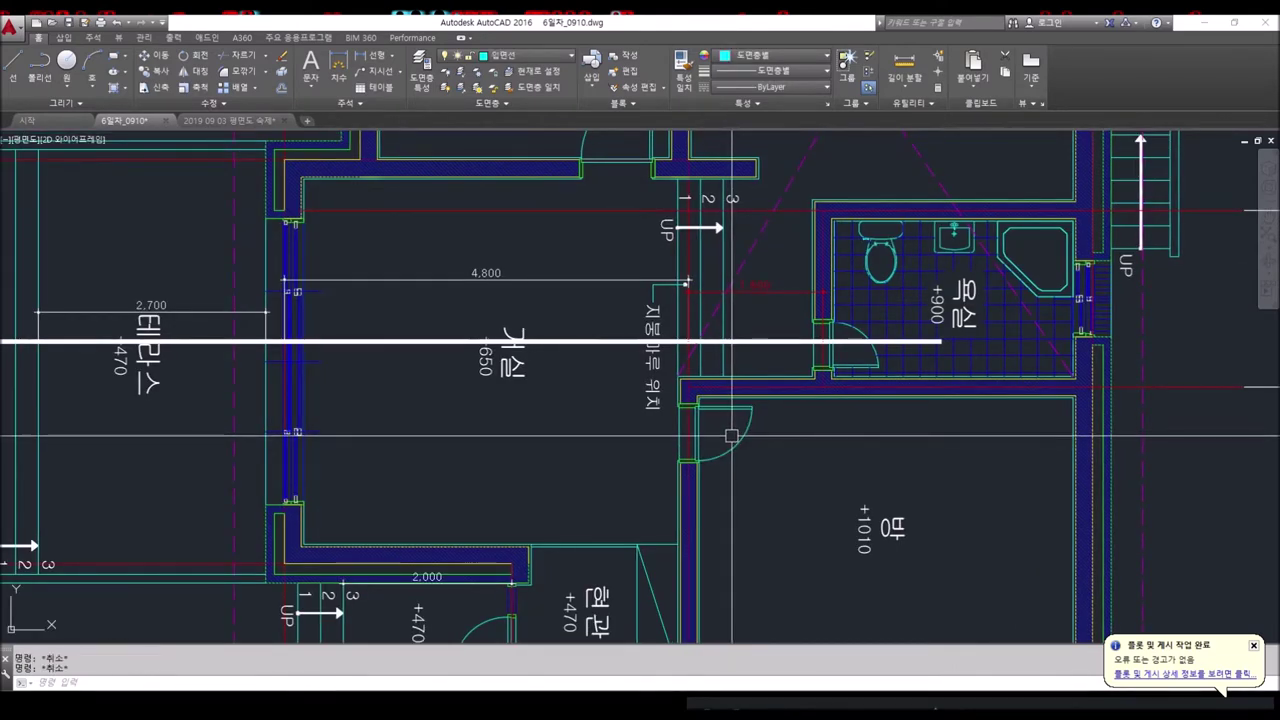
Measure the 4,800 span from the dimension endpoint to the bathroom's right wall.
{"action": "type", "text": "di"}
{"action": "key", "text": "Return"}
{"action": "left_click", "coordinate": [687, 284]}
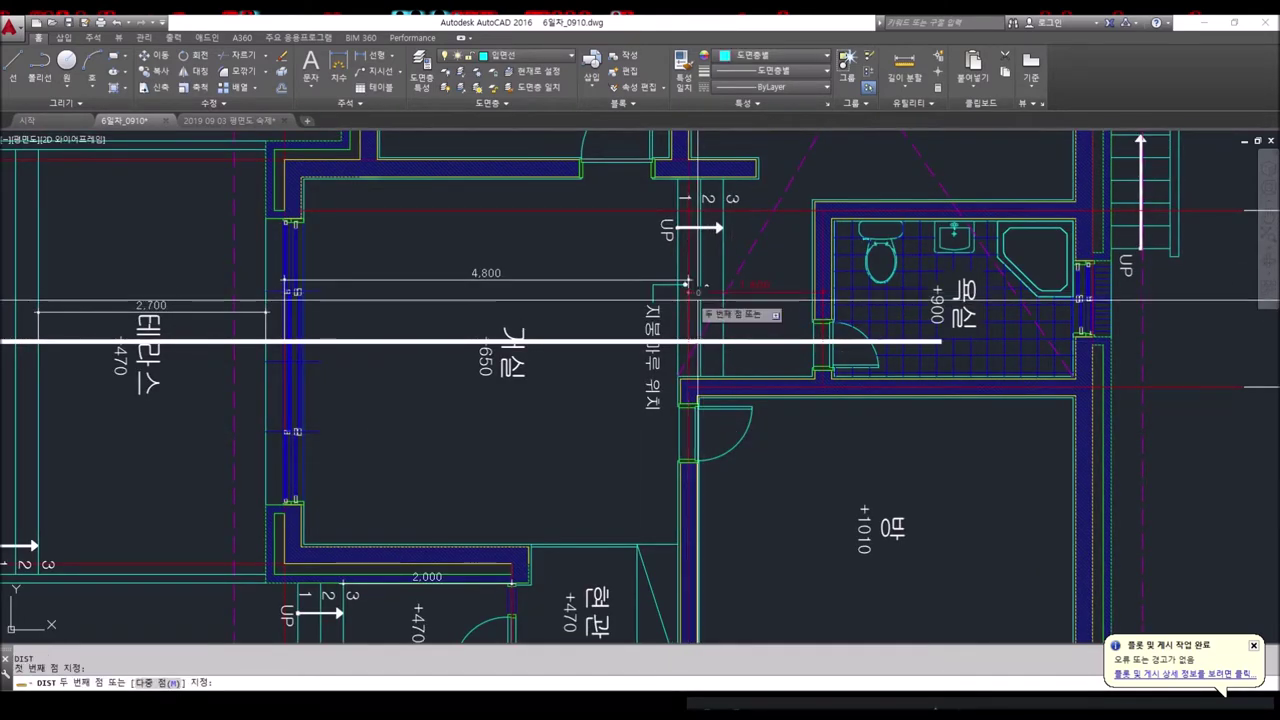
{"action": "scroll", "coordinate": [1078, 340], "scroll_direction": "up", "scroll_amount": 3}
{"action": "scroll", "coordinate": [1030, 286], "scroll_direction": "up", "scroll_amount": 3}
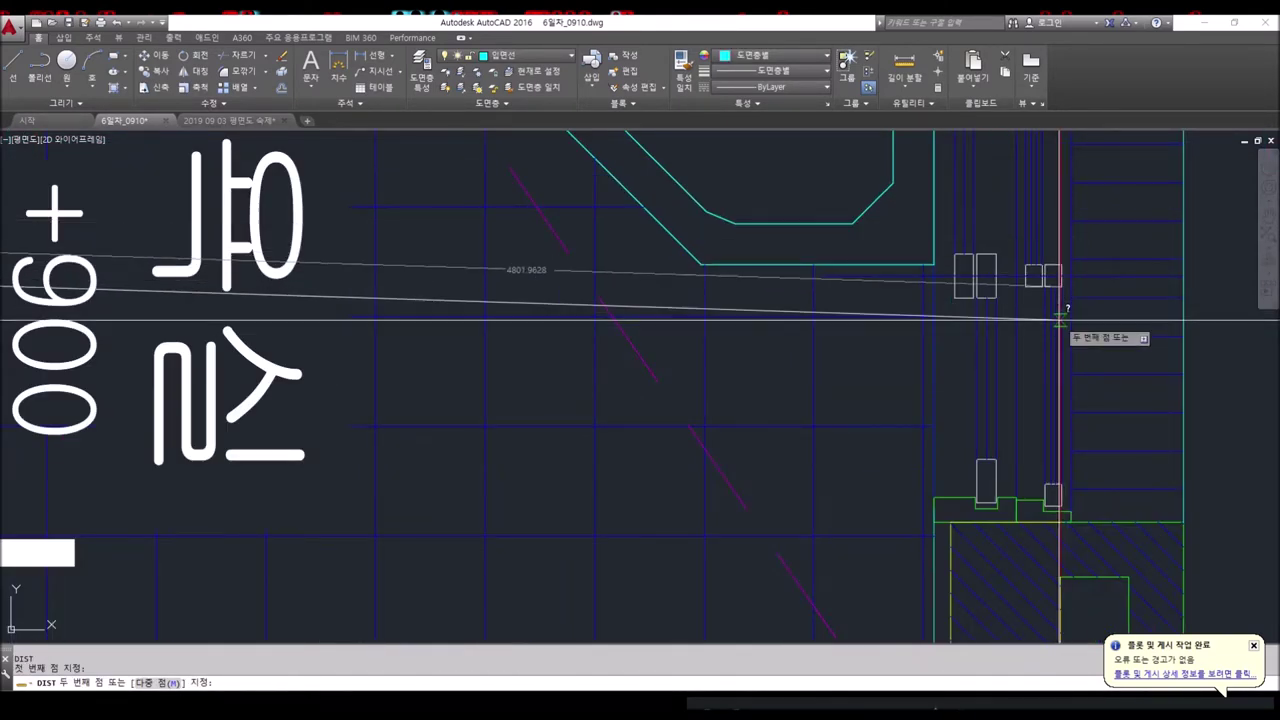
{"action": "left_click", "coordinate": [1060, 236]}
{"action": "scroll", "coordinate": [666, 428], "scroll_direction": "down", "scroll_amount": 3}
{"action": "scroll", "coordinate": [666, 440], "scroll_direction": "down", "scroll_amount": 2}
{"action": "scroll", "coordinate": [780, 440], "scroll_direction": "down", "scroll_amount": 1}
{"action": "scroll", "coordinate": [780, 440], "scroll_direction": "up", "scroll_amount": 3}
{"action": "key", "text": "Return"}
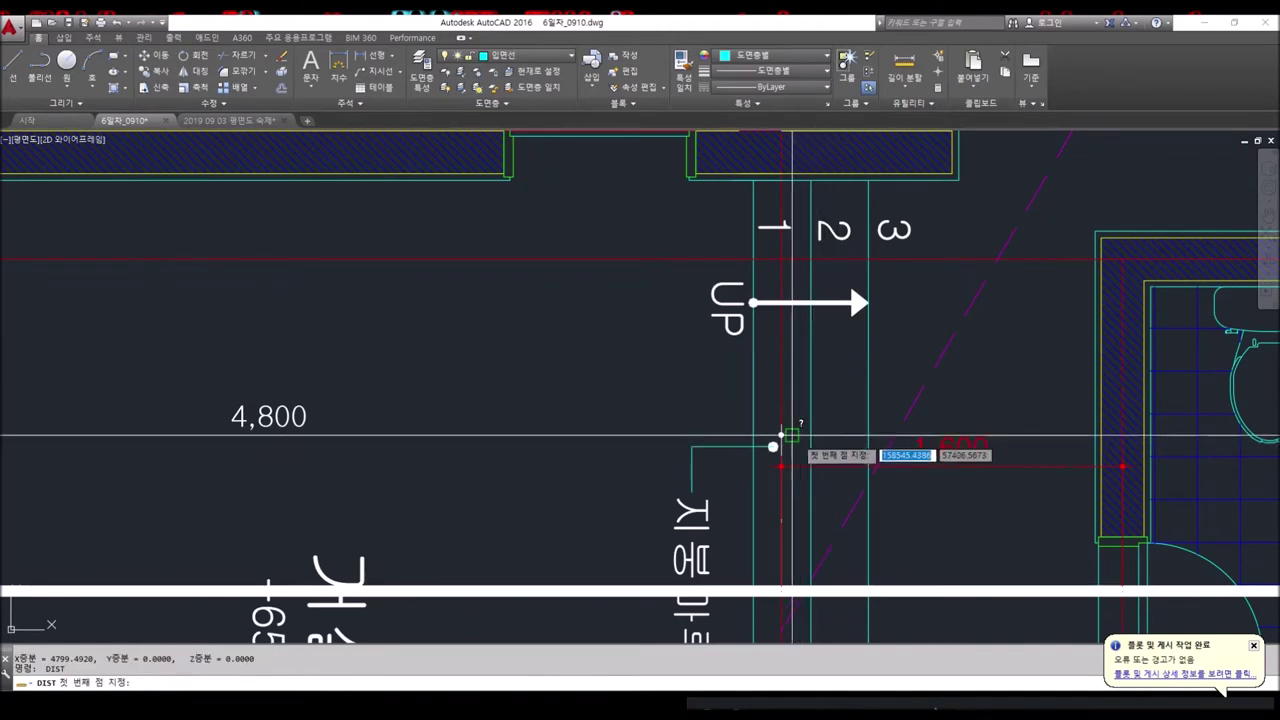
{"action": "left_click", "coordinate": [780, 440]}
{"action": "scroll", "coordinate": [780, 440], "scroll_direction": "down", "scroll_amount": 3}
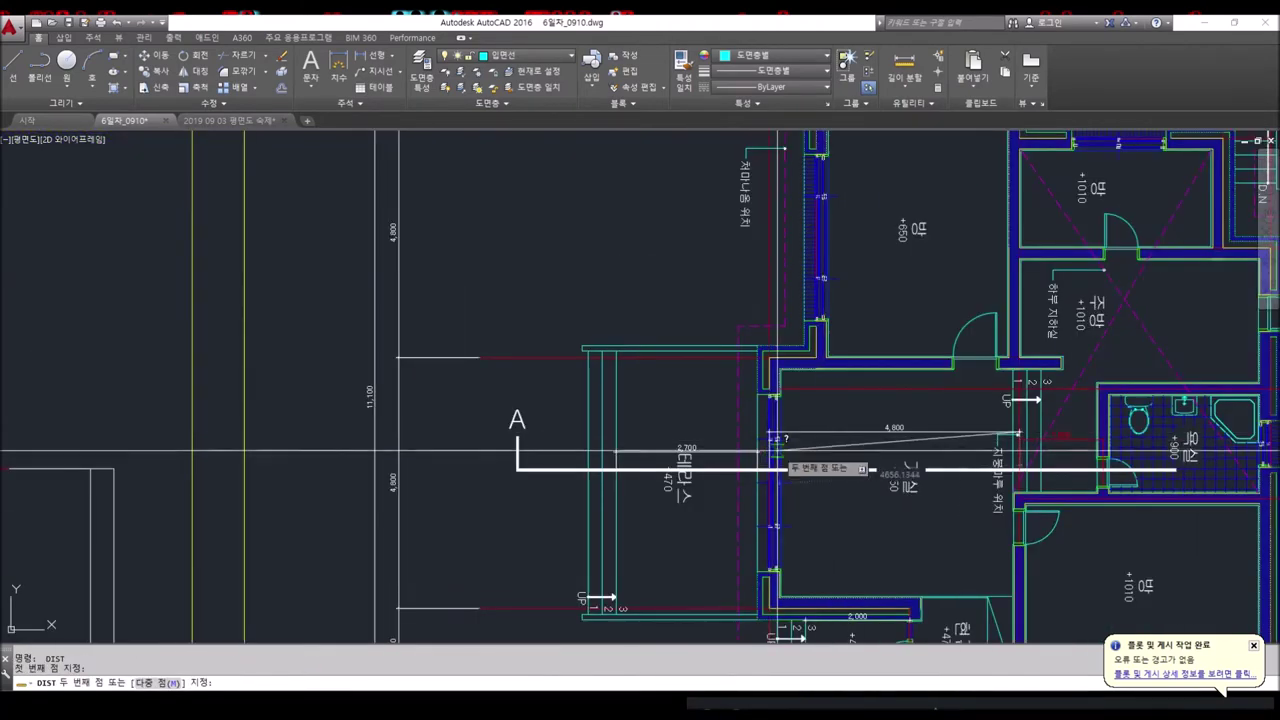
{"action": "key", "text": "Escape"}
Move down to the section and stretch its vertical guide line from the top end.
{"action": "scroll", "coordinate": [783, 256], "scroll_direction": "down", "scroll_amount": 2}
{"action": "scroll", "coordinate": [783, 256], "scroll_direction": "down", "scroll_amount": 1}
{"action": "scroll", "coordinate": [843, 371], "scroll_direction": "up", "scroll_amount": 1}
{"action": "scroll", "coordinate": [781, 345], "scroll_direction": "up", "scroll_amount": 2}
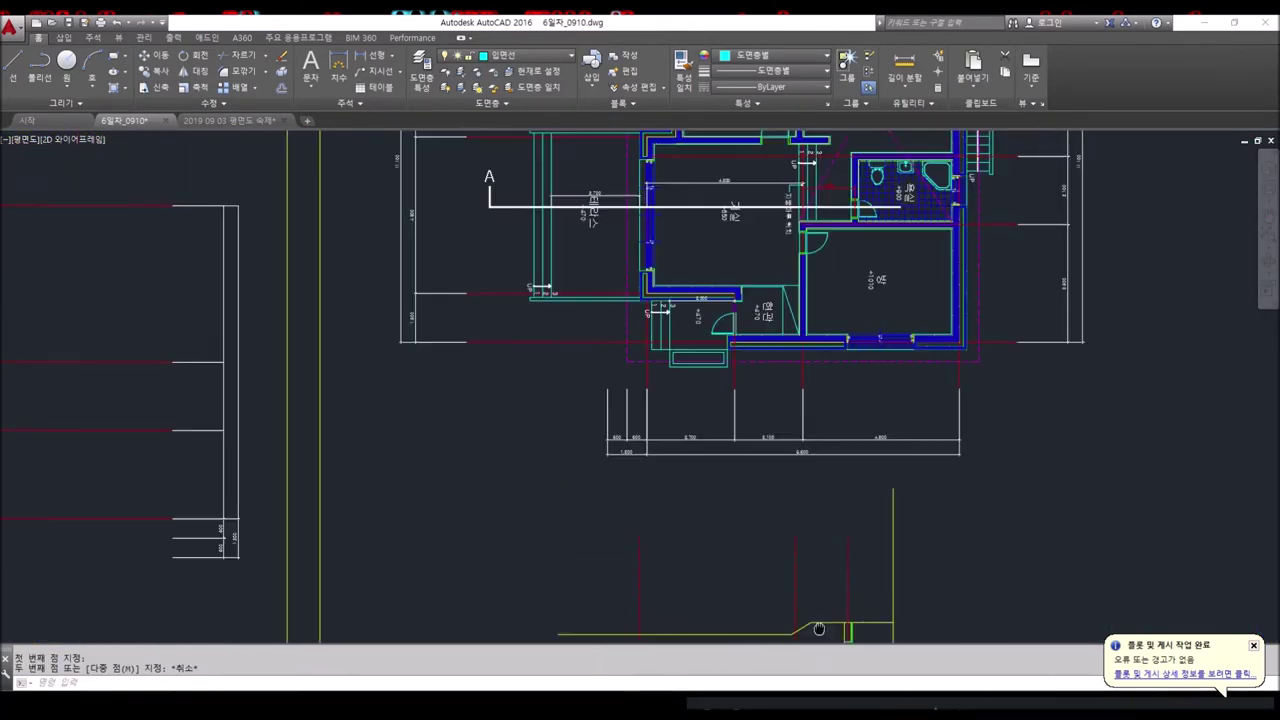
{"action": "middle_click_drag", "start_coordinate": [819, 575], "coordinate": [816, 492]}
{"action": "left_click", "coordinate": [794, 530]}
{"action": "left_click", "coordinate": [794, 451]}
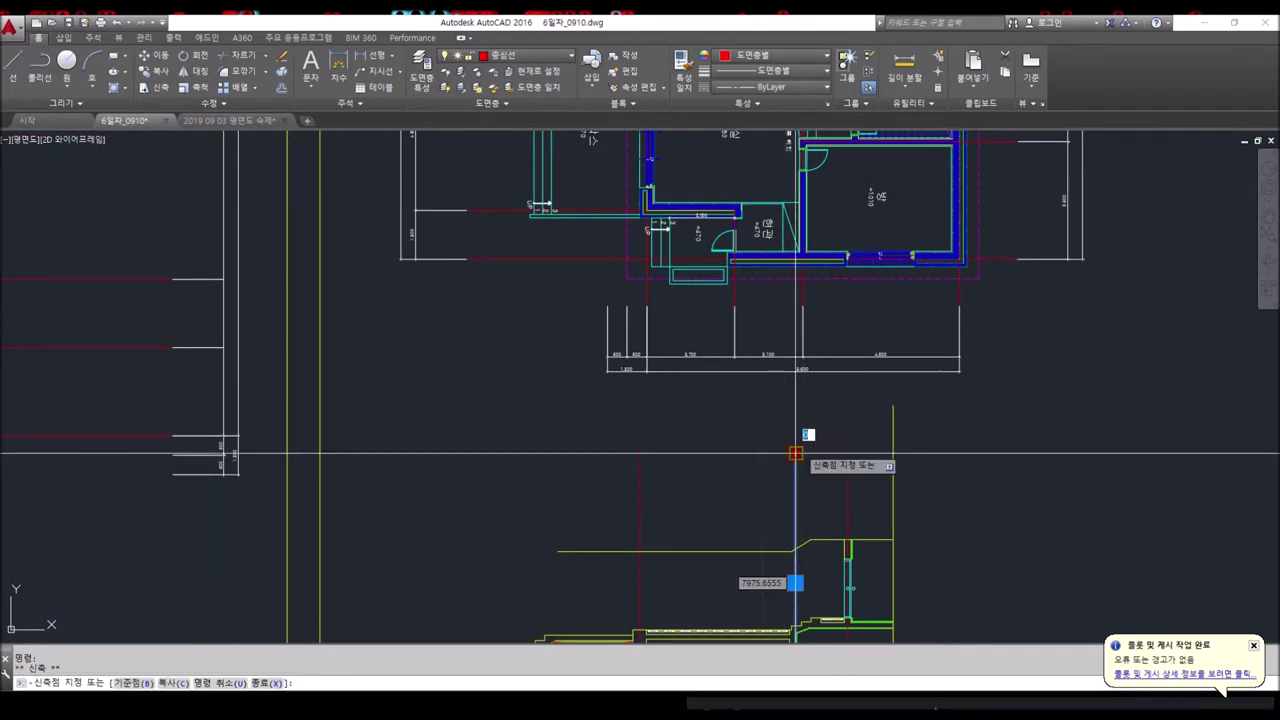
Offset the section's horizontal line 700 upward.
{"action": "key", "text": "Escape"}
{"action": "key", "text": "Escape"}
{"action": "type", "text": "4800"}
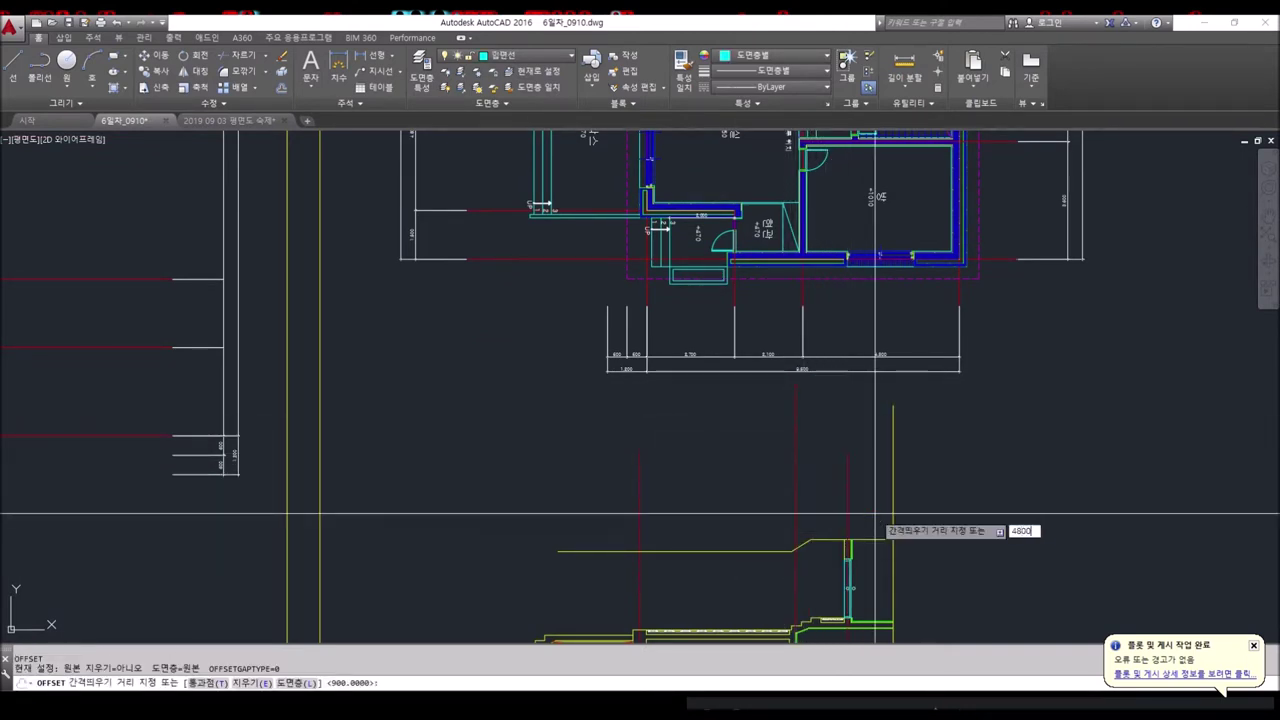
{"action": "key", "text": "Return"}
{"action": "left_click", "coordinate": [795, 500]}
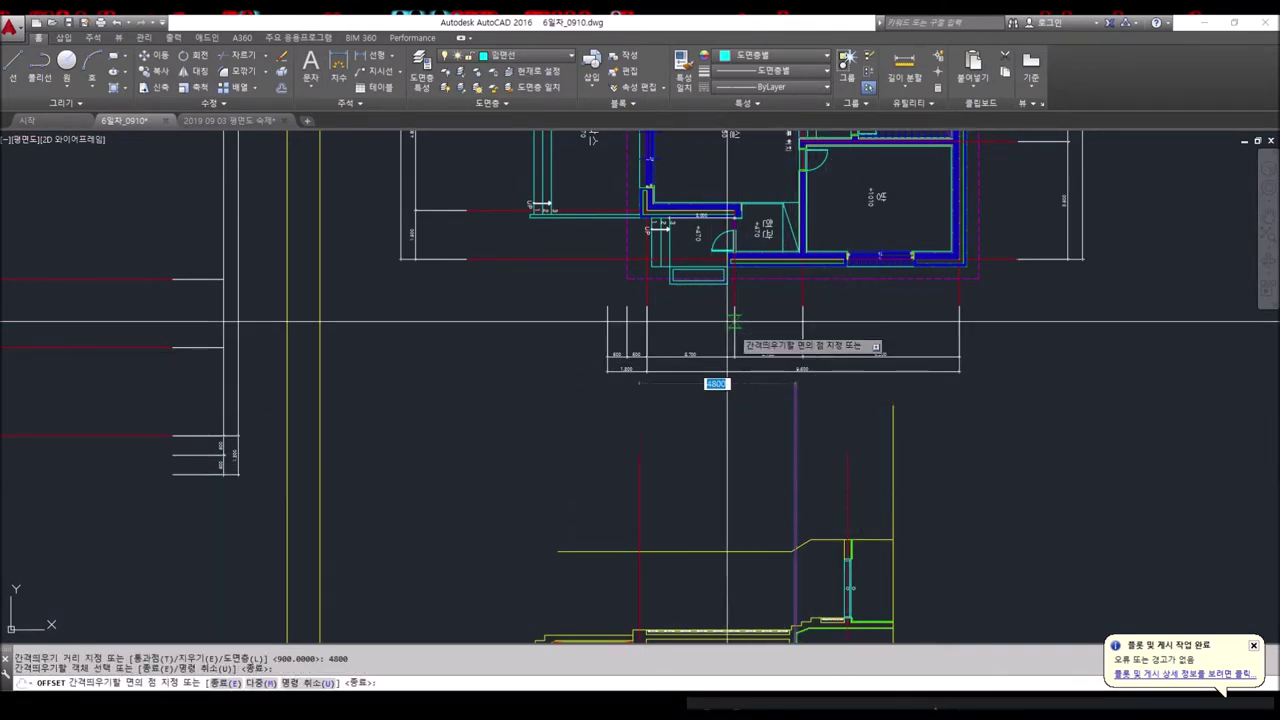
{"action": "key", "text": "Escape"}
{"action": "key", "text": "Escape"}
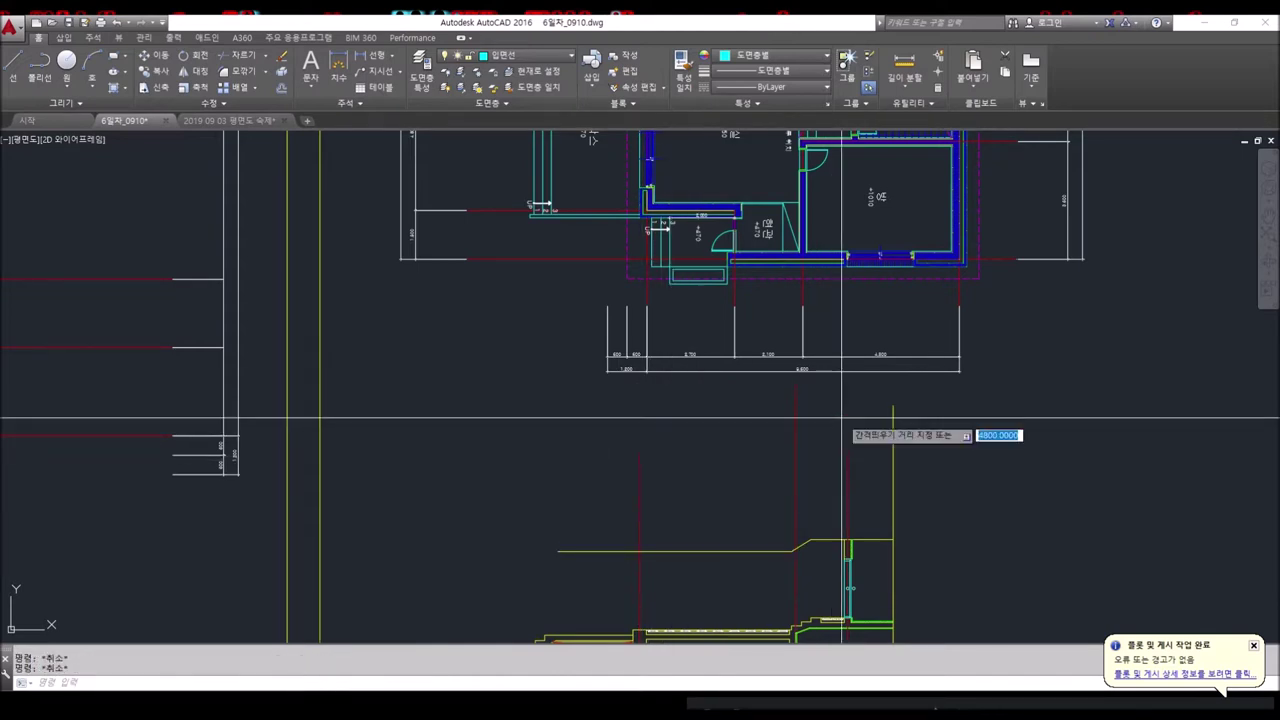
{"action": "type", "text": "700"}
{"action": "key", "text": "Return"}
{"action": "left_click", "coordinate": [648, 550]}
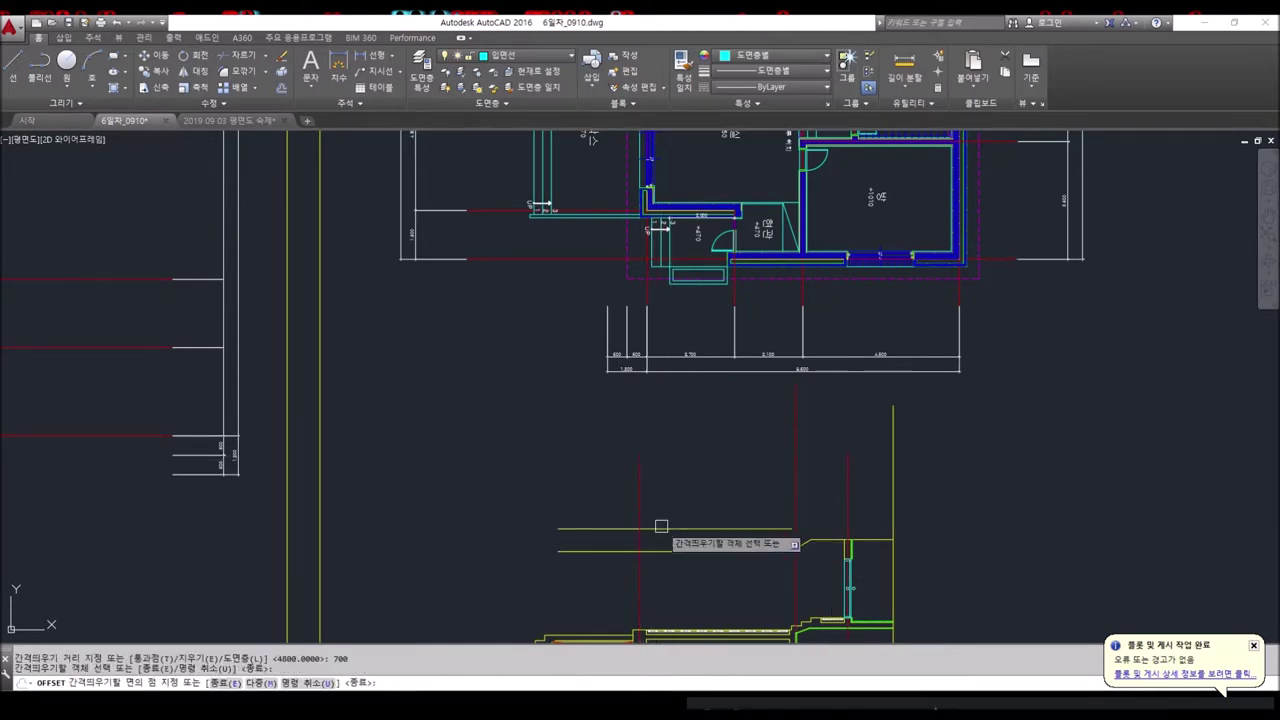
{"action": "left_click", "coordinate": [652, 520]}
{"action": "key", "text": "Escape"}
{"action": "key", "text": "Escape"}
Draw a 1000 by 400 rectangle above the offset line.
{"action": "type", "text": "c"}
{"action": "key", "text": "Return"}
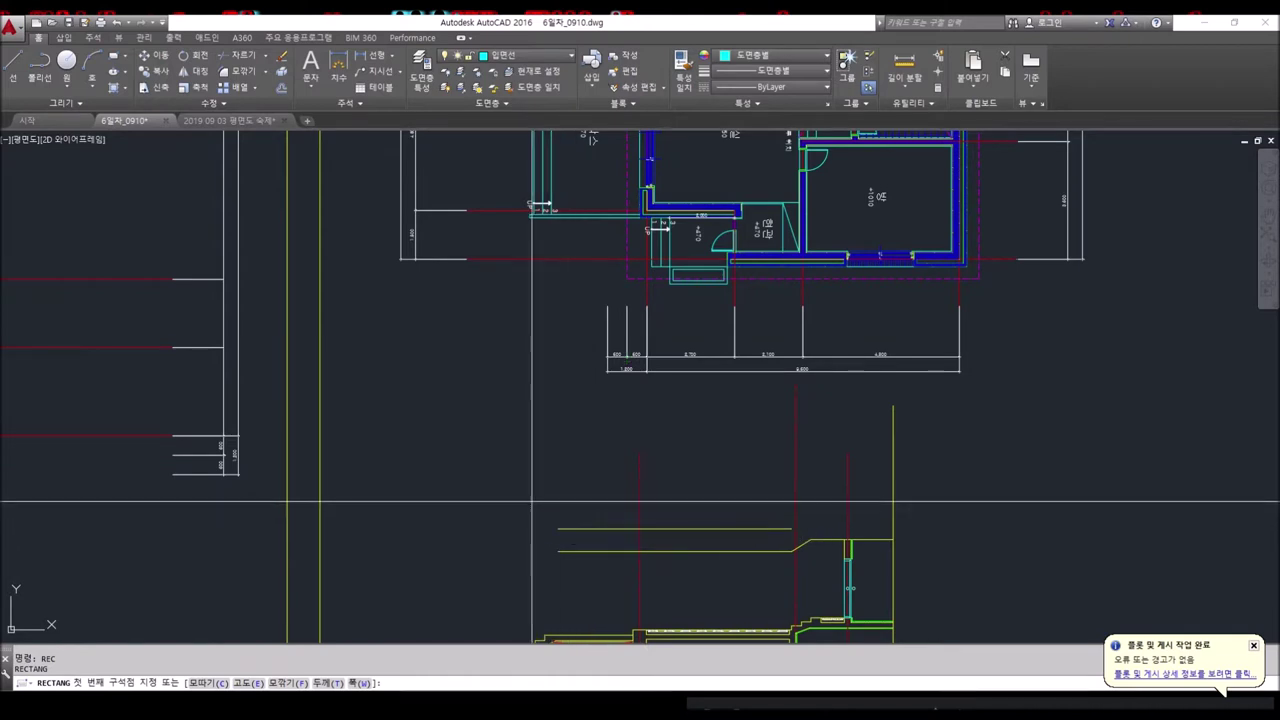
{"action": "left_click", "coordinate": [531, 500]}
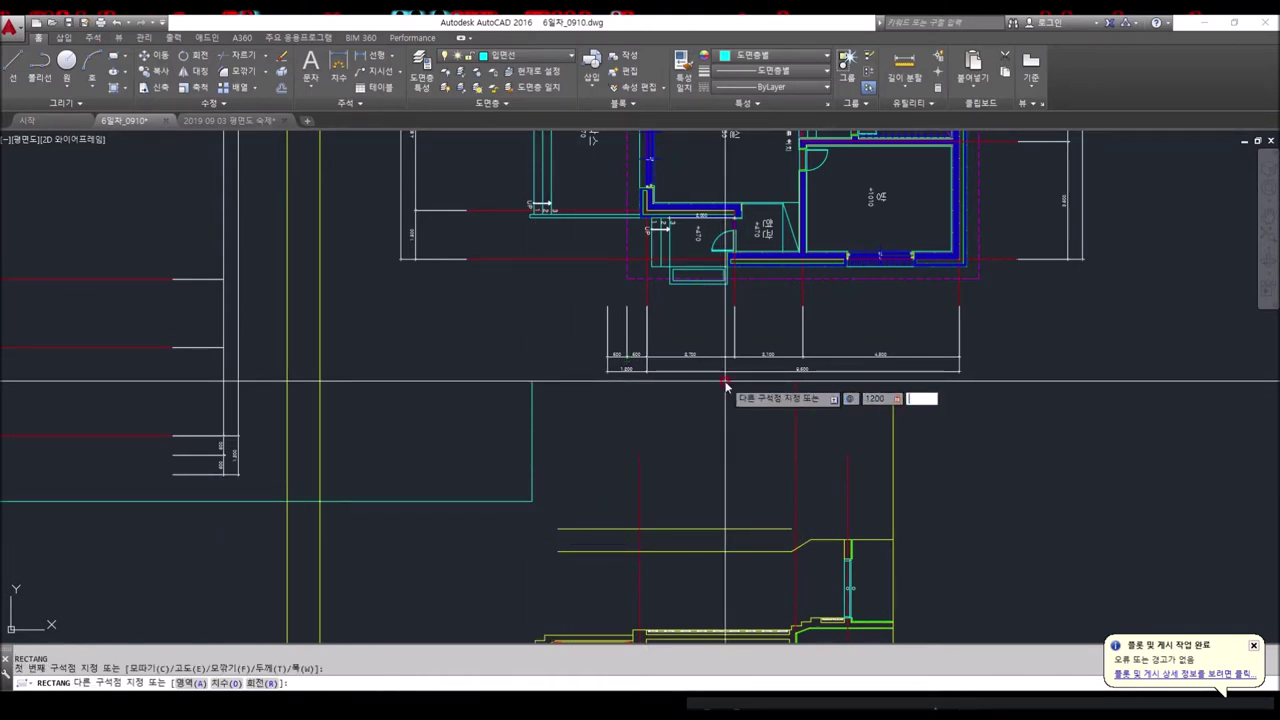
{"action": "key", "text": "Escape"}
{"action": "key", "text": "Return"}
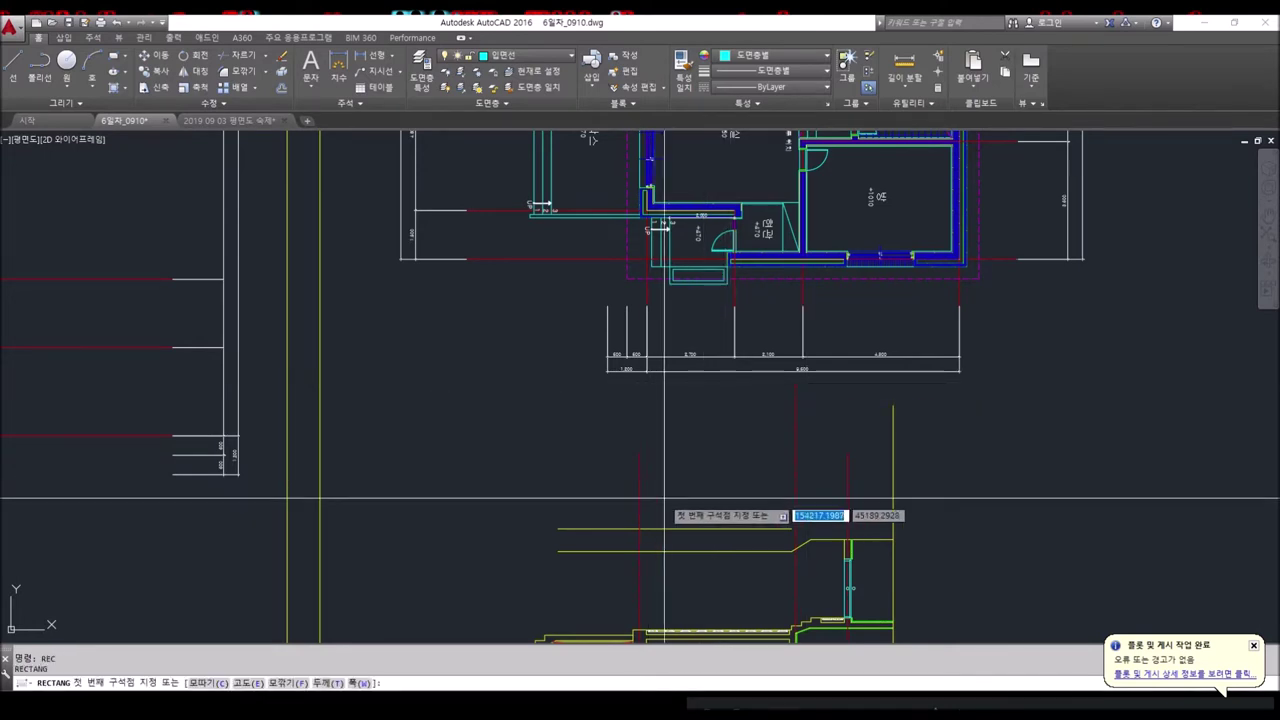
{"action": "left_click", "coordinate": [666, 497]}
{"action": "type", "text": "1000"}
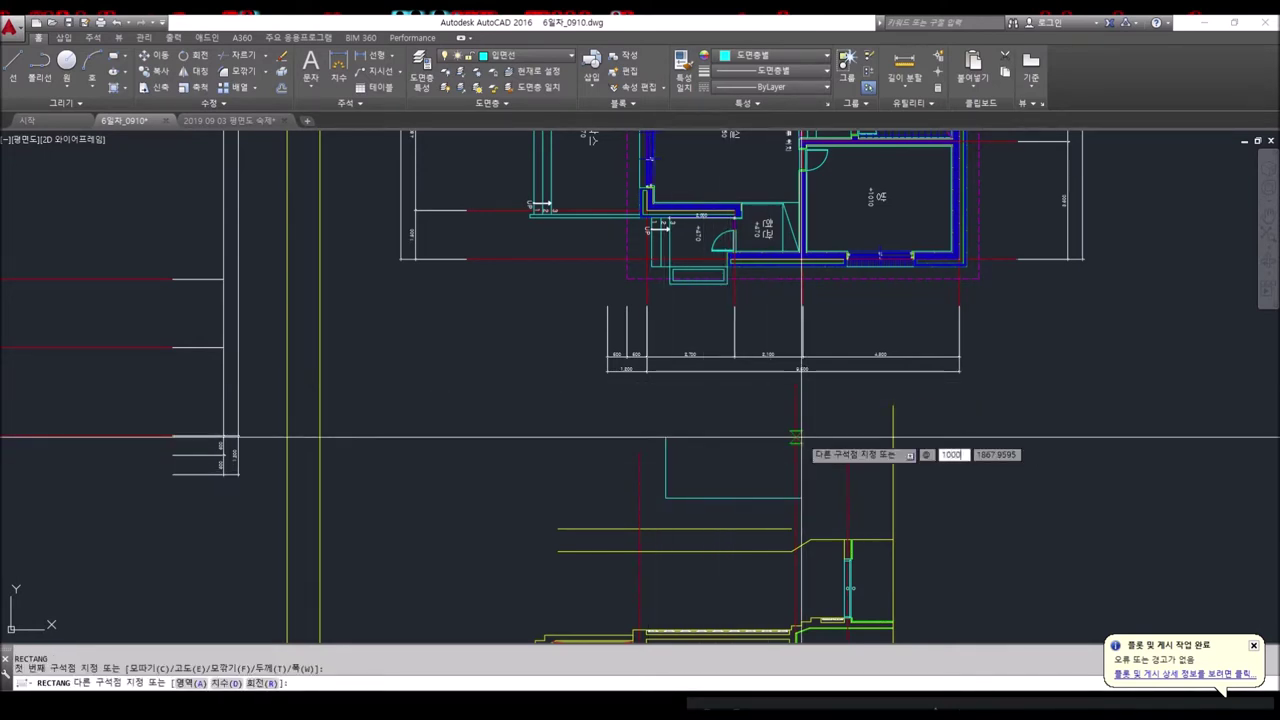
{"action": "key", "text": "Return"}
Add a diagonal and trim the rectangle into a right-angled triangle.
{"action": "type", "text": "l"}
{"action": "key", "text": "Return"}
{"action": "key", "text": "Escape"}
{"action": "key", "text": "Escape"}
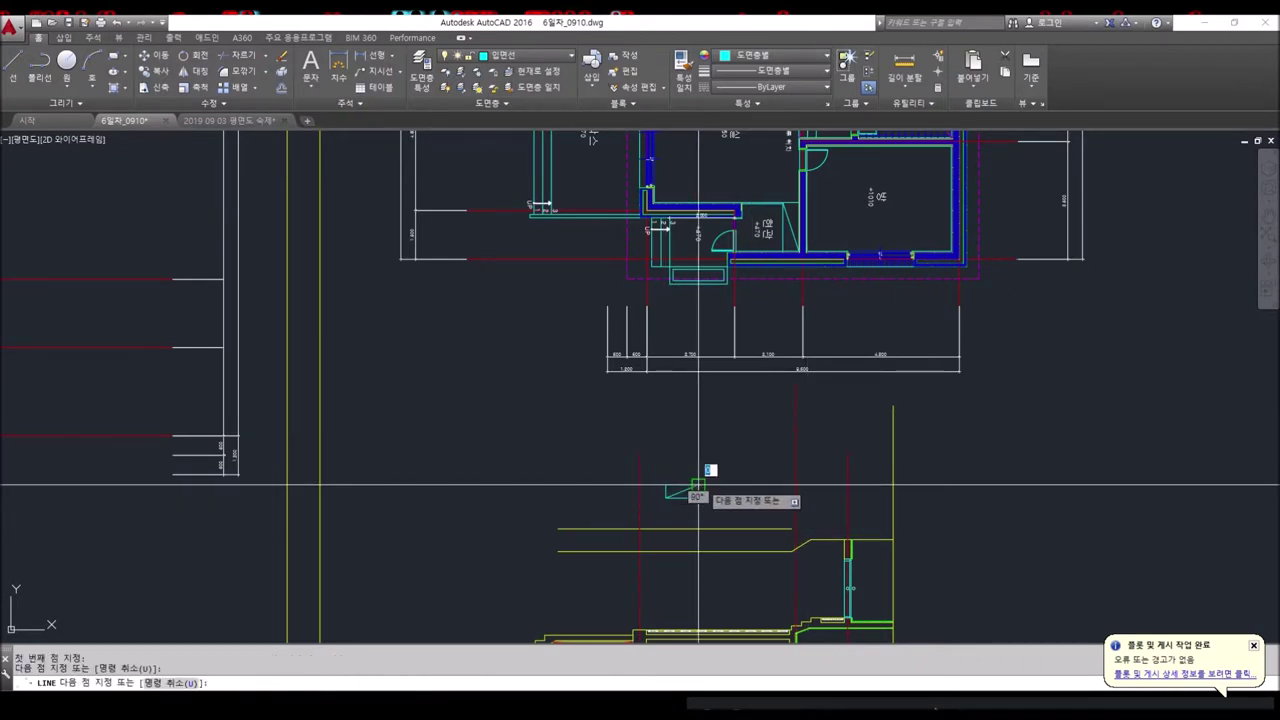
{"action": "type", "text": "a"}
{"action": "key", "text": "Return"}
{"action": "key", "text": "Escape"}
{"action": "key", "text": "Escape"}
{"action": "scroll", "coordinate": [686, 500], "scroll_direction": "up", "scroll_amount": 4}
{"action": "key", "text": "Return"}
{"action": "key", "text": "Escape"}
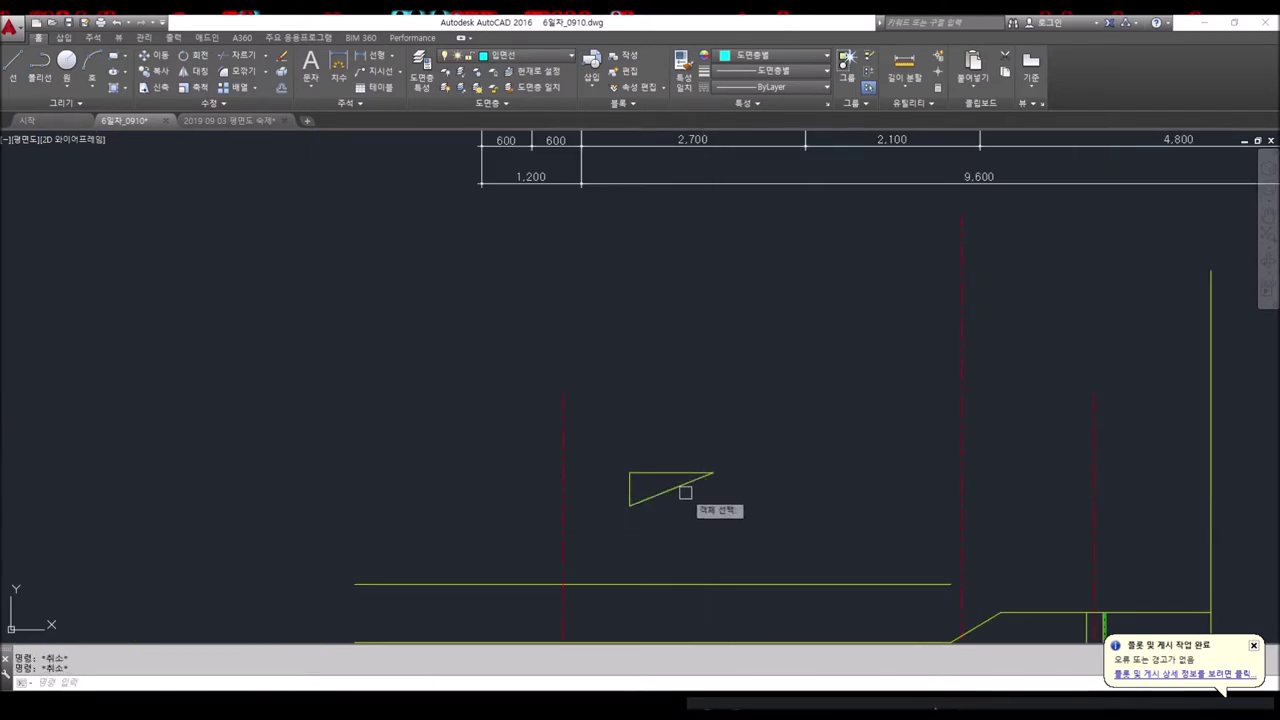
Copy the triangle's diagonal down as the roof slope and check the upper floor plan.
{"action": "left_click", "coordinate": [685, 490]}
{"action": "key", "text": "Return"}
{"action": "left_click", "coordinate": [670, 489]}
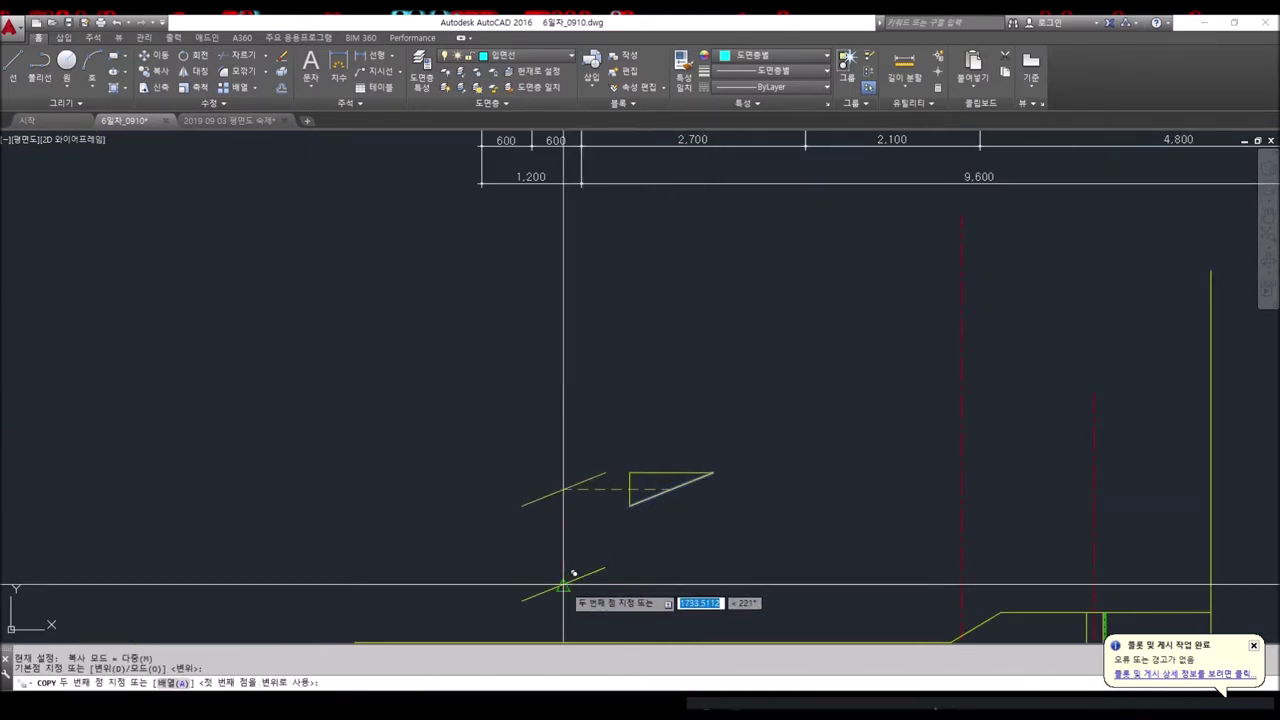
{"action": "key", "text": "Escape"}
{"action": "key", "text": "Escape"}
{"action": "scroll", "coordinate": [697, 531], "scroll_direction": "down", "scroll_amount": 5}
{"action": "middle_click_drag", "start_coordinate": [717, 411], "coordinate": [705, 500]}
{"action": "scroll", "coordinate": [670, 330], "scroll_direction": "up", "scroll_amount": 3}
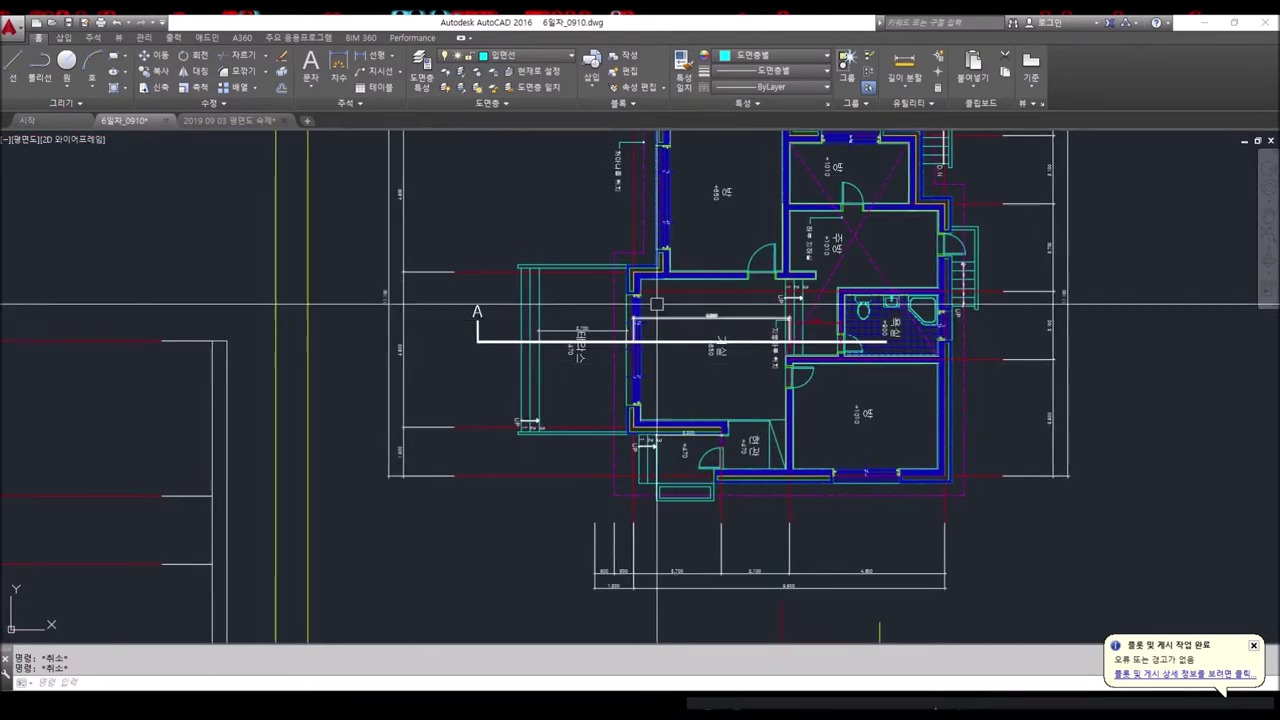
{"action": "middle_click_drag", "start_coordinate": [656, 304], "coordinate": [674, 409]}
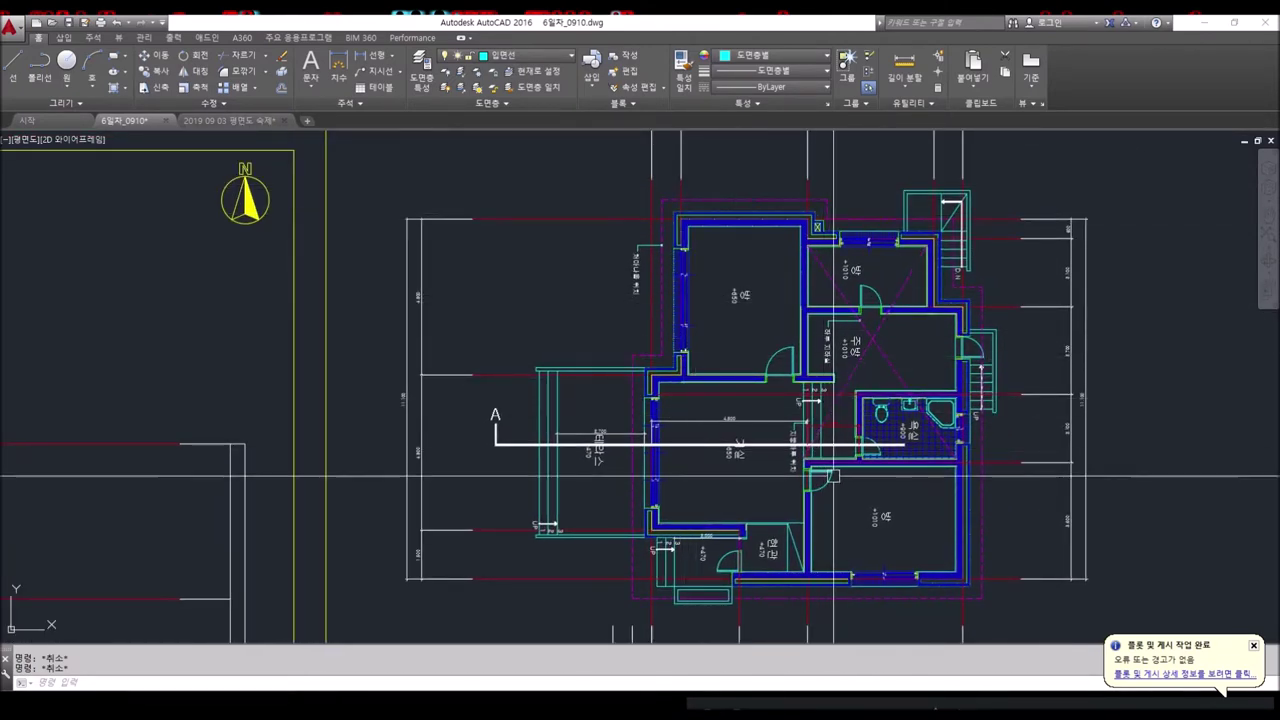
{"action": "scroll", "coordinate": [700, 470], "scroll_direction": "down", "scroll_amount": 3}
{"action": "middle_click_drag", "start_coordinate": [737, 457], "coordinate": [737, 343]}
{"action": "scroll", "coordinate": [737, 409], "scroll_direction": "up", "scroll_amount": 4}
{"action": "scroll", "coordinate": [738, 415], "scroll_direction": "up", "scroll_amount": 1}
Extend the sloped line to the vertical boundary line across the section.
{"action": "type", "text": "m"}
{"action": "left_click", "coordinate": [828, 384]}
{"action": "left_click", "coordinate": [772, 351]}
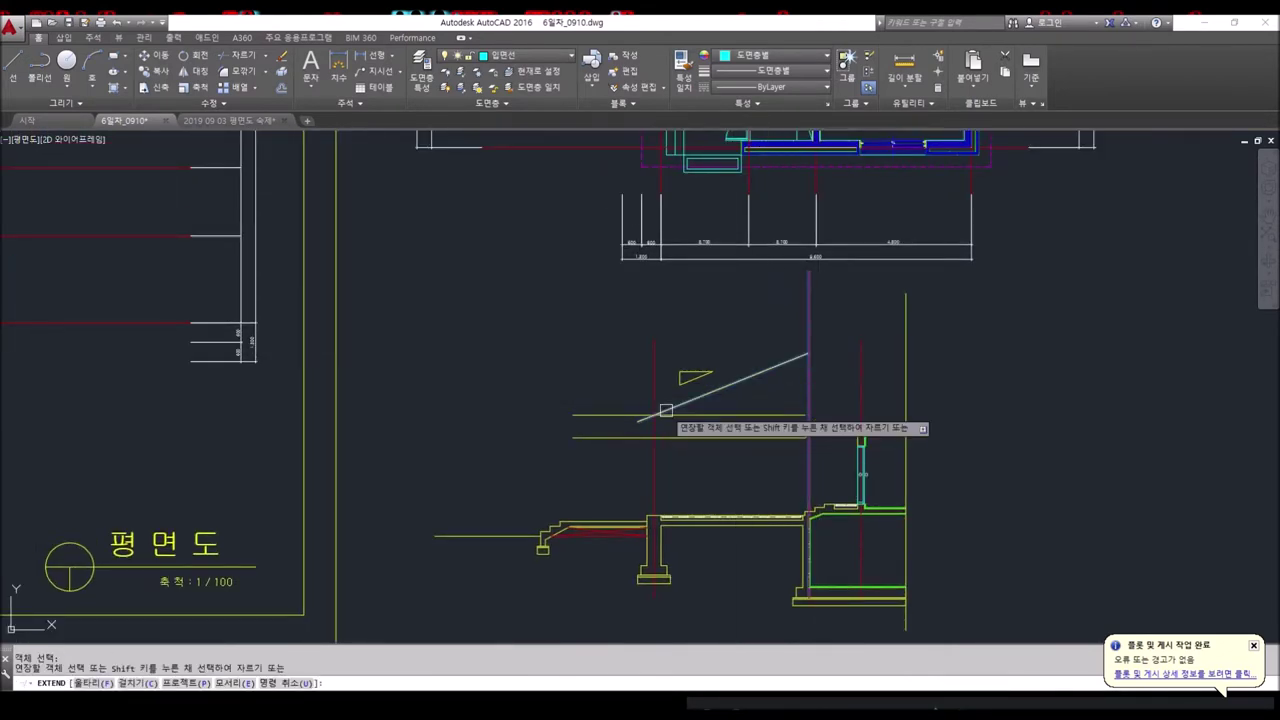
{"action": "key", "text": "Escape"}
{"action": "key", "text": "Escape"}
{"action": "scroll", "coordinate": [641, 416], "scroll_direction": "up", "scroll_amount": 4}
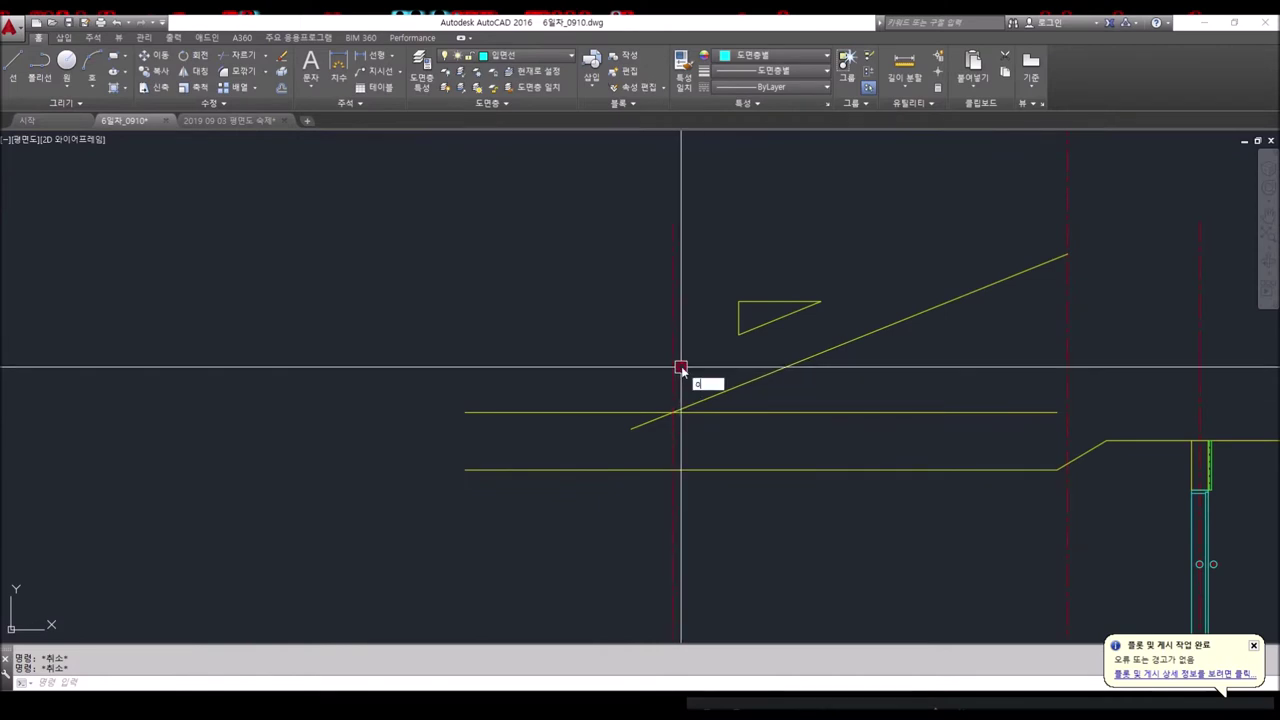
Offset the red vertical line 600 to the left.
{"action": "type", "text": "00"}
{"action": "key", "text": "Return"}
{"action": "left_click", "coordinate": [668, 398]}
{"action": "left_click", "coordinate": [611, 383]}
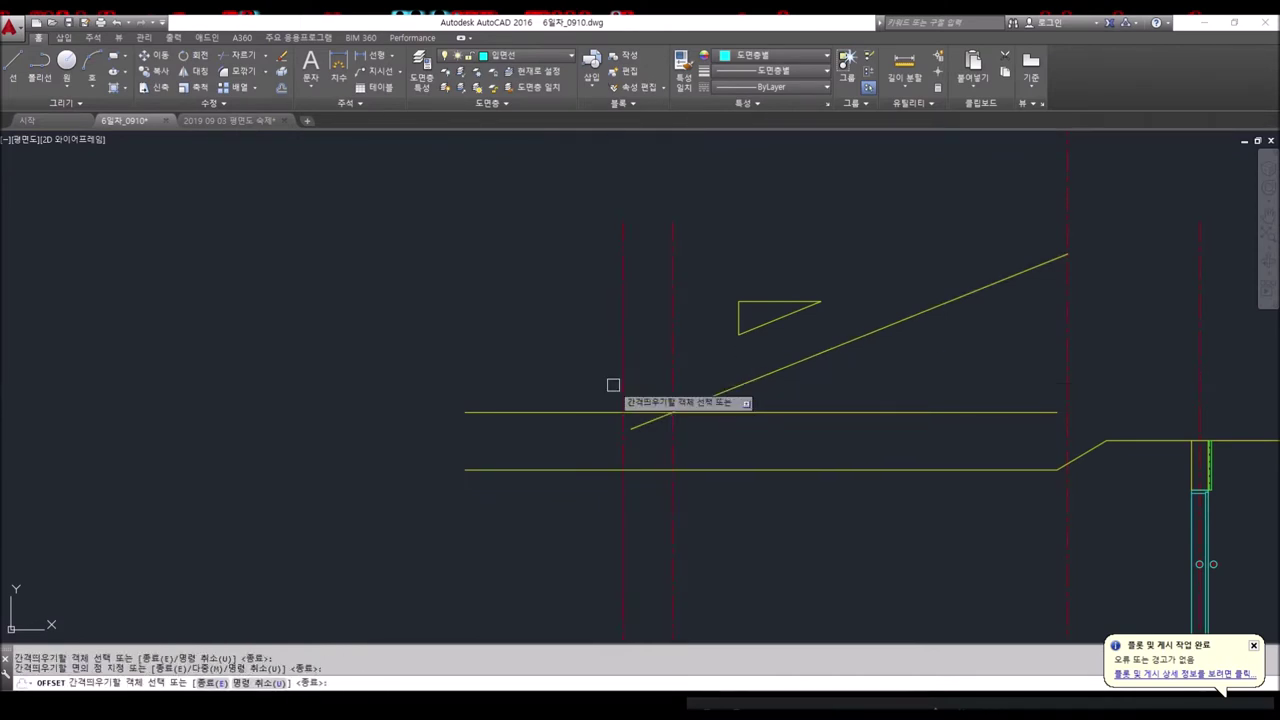
{"action": "key", "text": "Return"}
Erase the upper horizontal line and extend the sloped line to the red line.
{"action": "type", "text": "1e"}
{"action": "key", "text": "Return"}
{"action": "left_click", "coordinate": [594, 426]}
{"action": "key", "text": "Escape"}
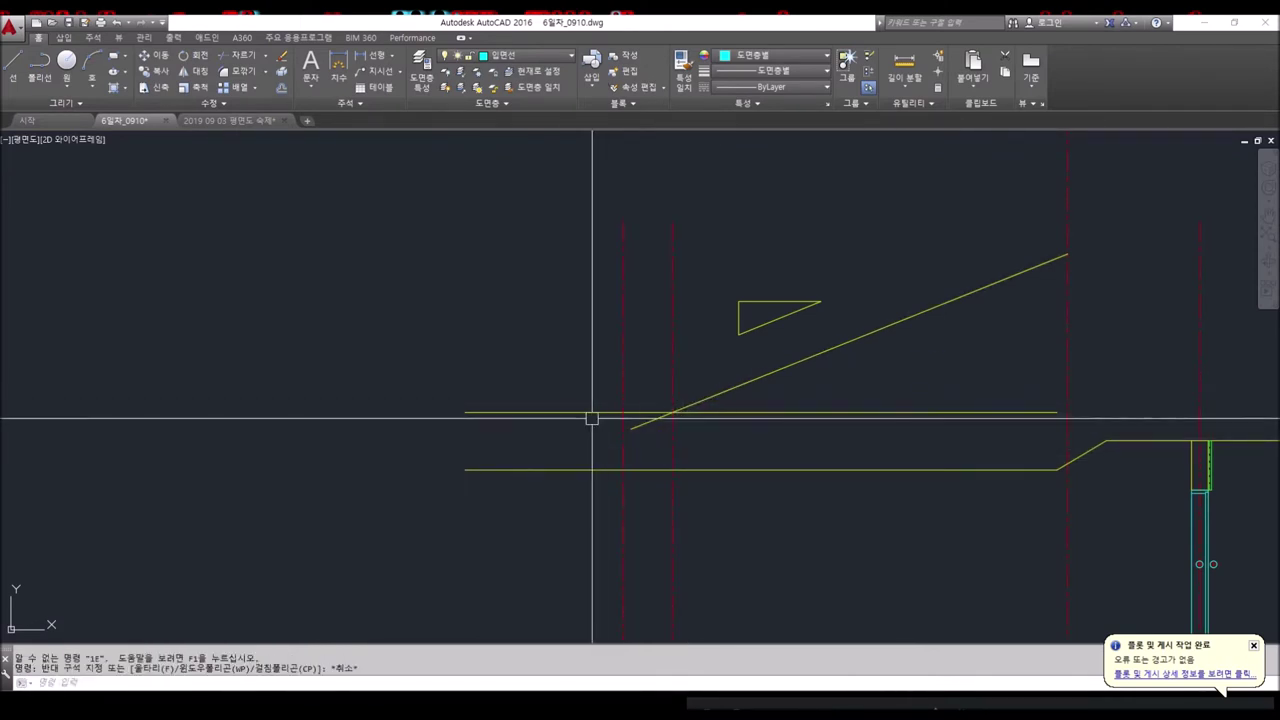
{"action": "left_click", "coordinate": [595, 412]}
{"action": "key", "text": "Delete"}
{"action": "type", "text": "x"}
{"action": "key", "text": "Return"}
{"action": "key", "text": "Return"}
{"action": "left_click", "coordinate": [651, 420]}
{"action": "key", "text": "Escape"}
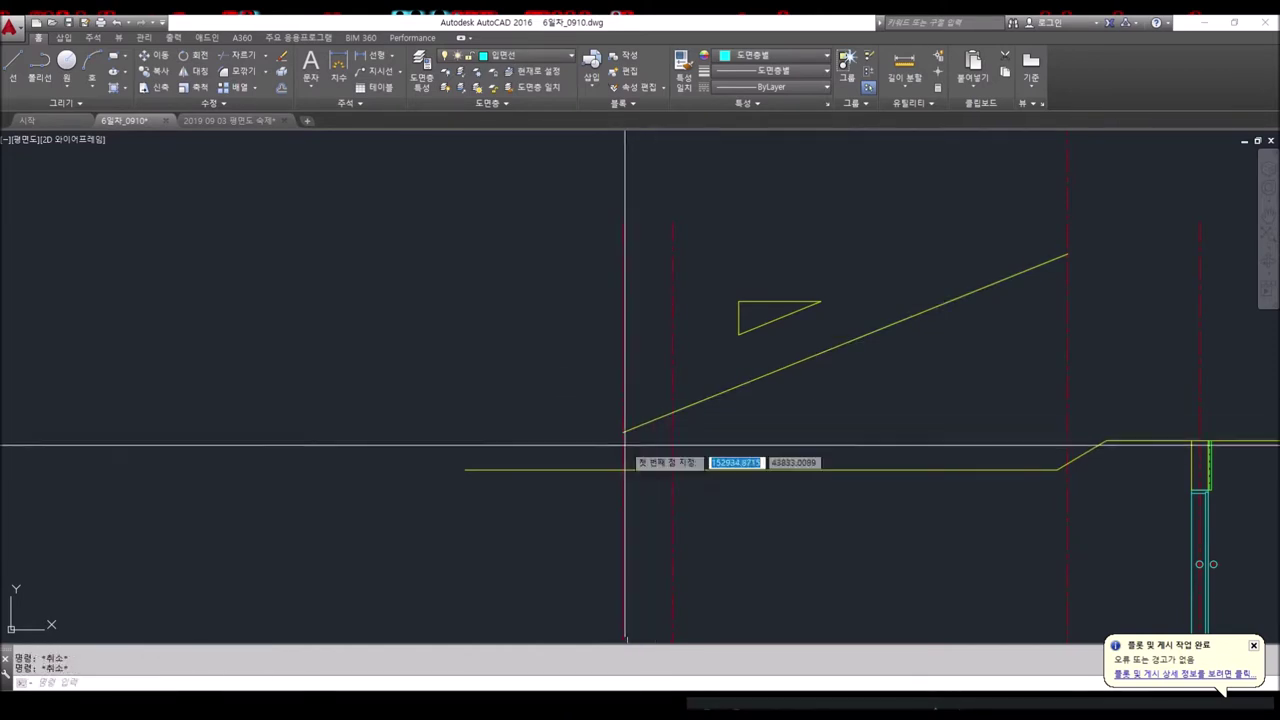
Draw a 200 segment and vertical line from the sloped line's lower end.
{"action": "left_click", "coordinate": [623, 432]}
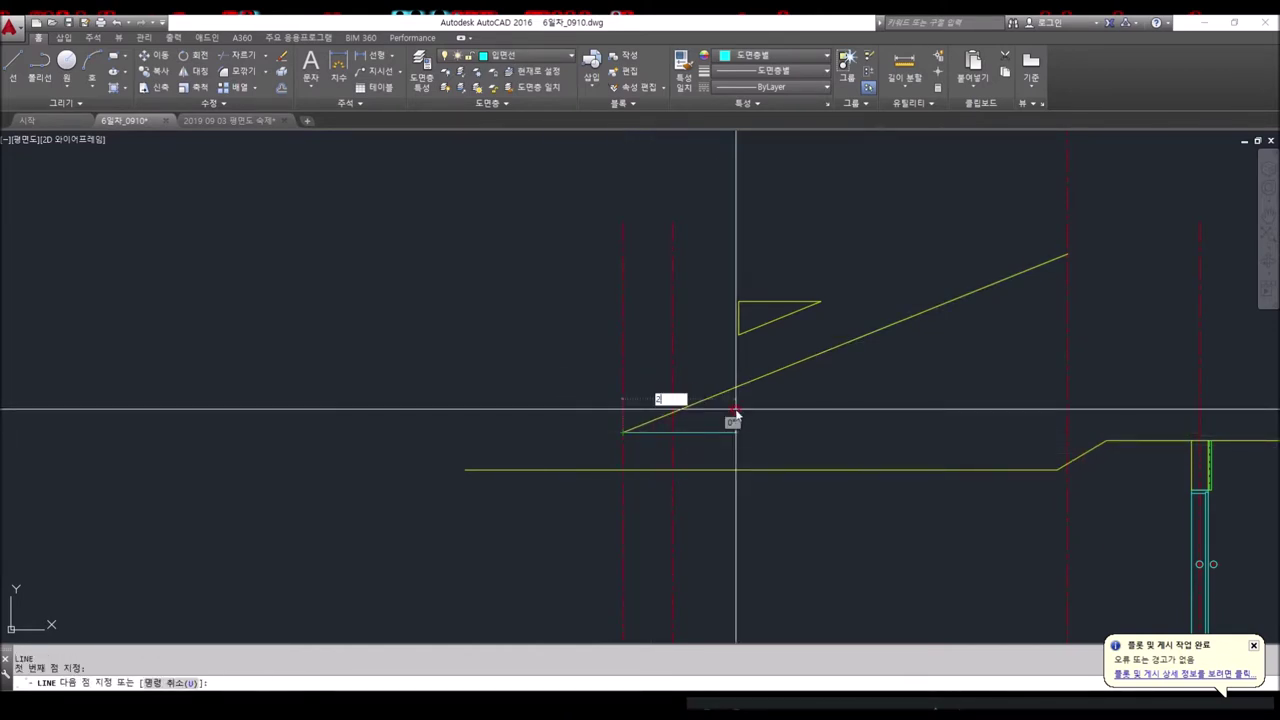
{"action": "type", "text": "u"}
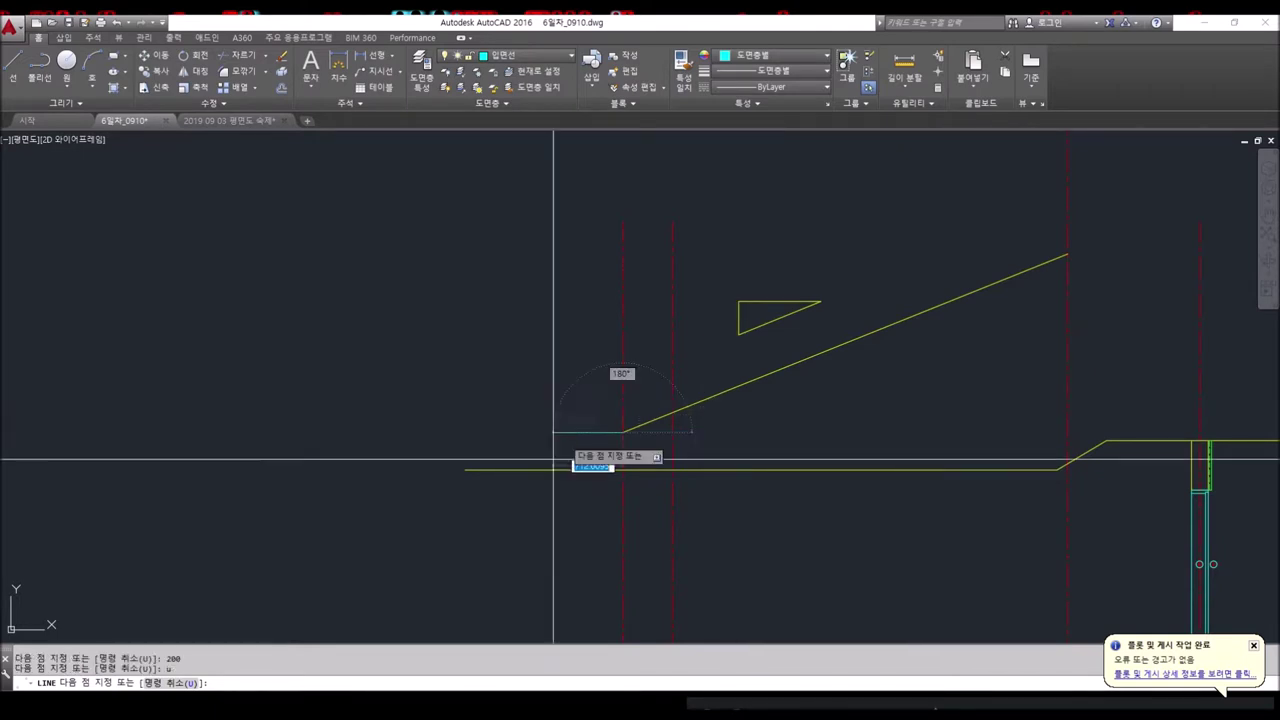
{"action": "key", "text": "Return"}
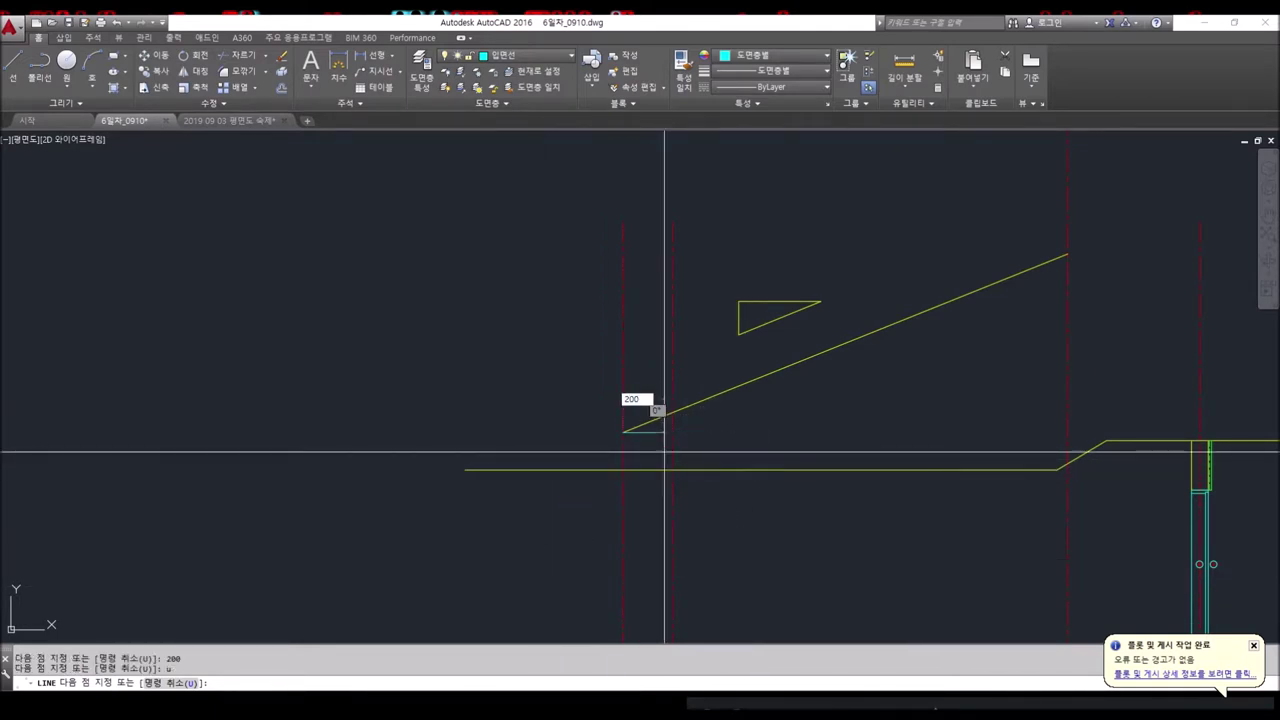
{"action": "scroll", "coordinate": [657, 450], "scroll_direction": "down", "scroll_amount": 2}
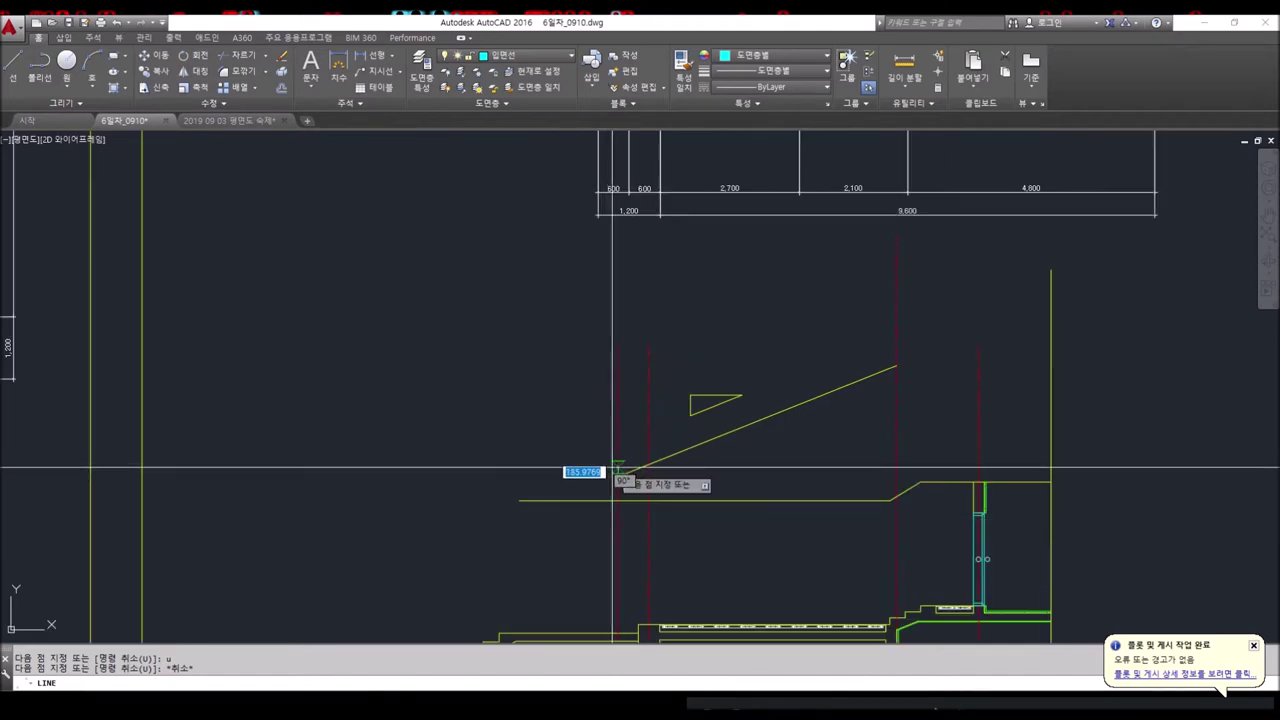
{"action": "middle_click_drag", "start_coordinate": [657, 466], "coordinate": [543, 257]}
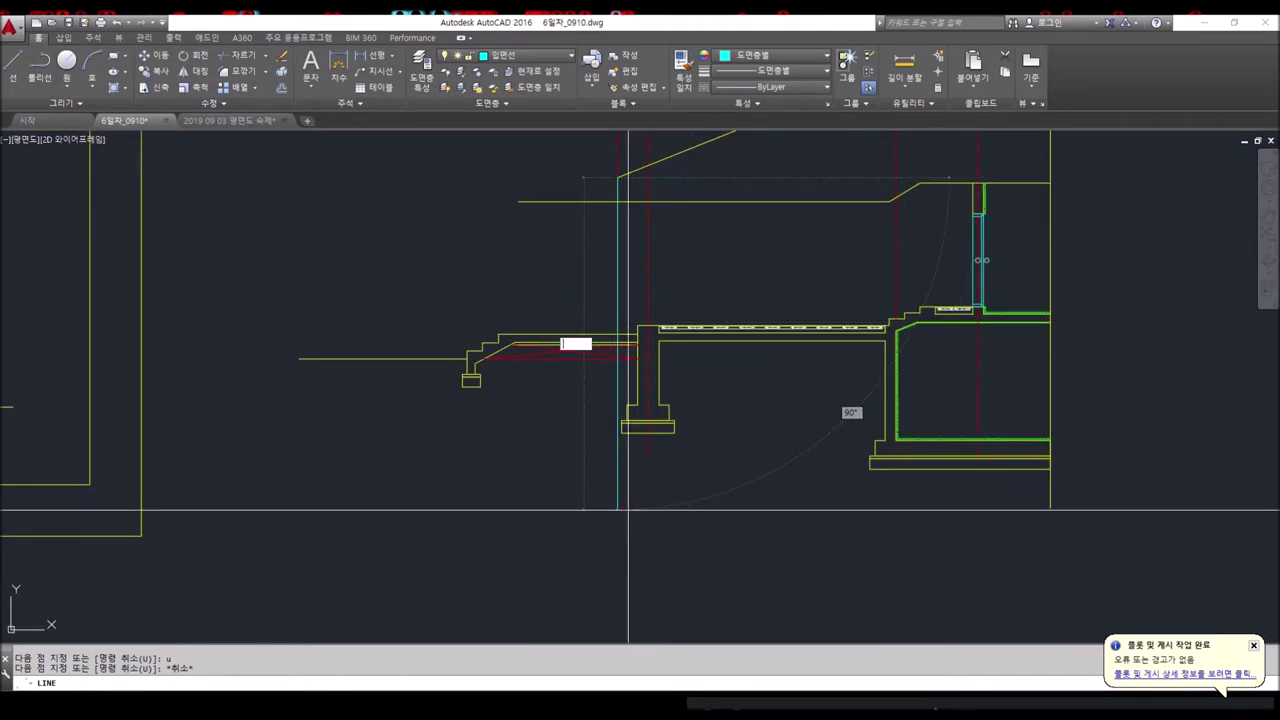
{"action": "type", "text": "200"}
{"action": "key", "text": "Return"}
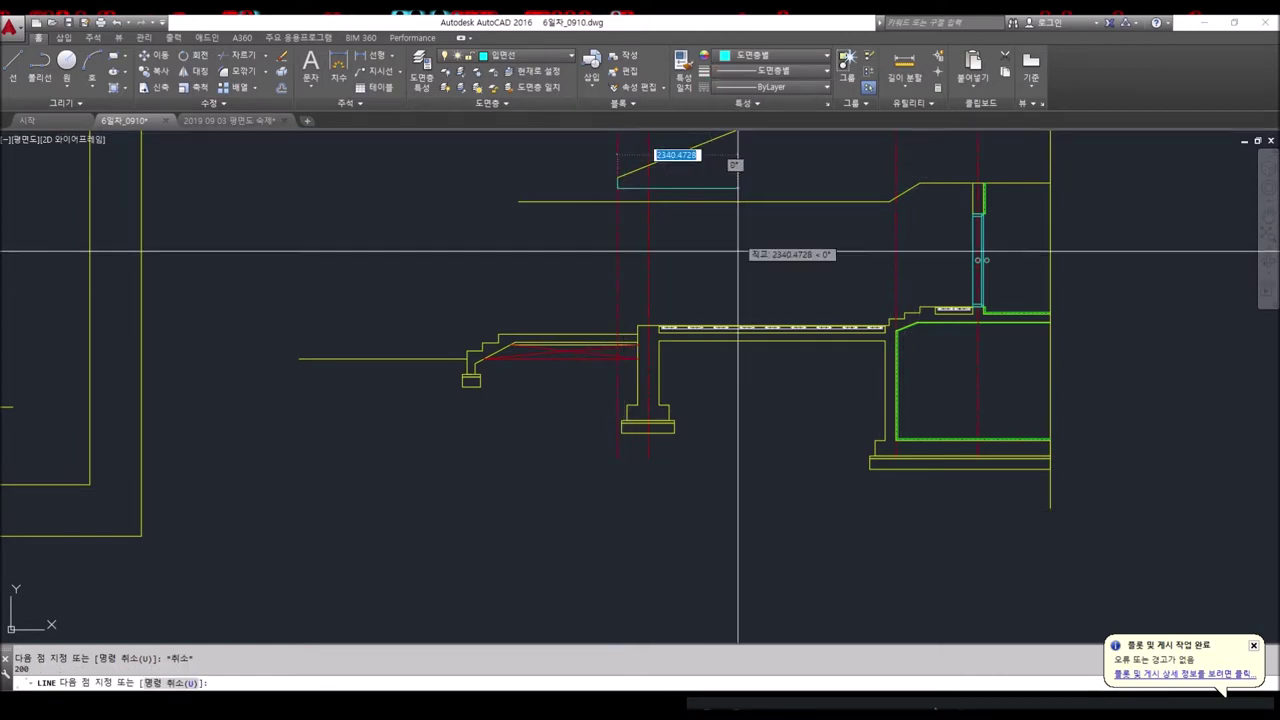
{"action": "scroll", "coordinate": [748, 528], "scroll_direction": "up", "scroll_amount": 3}
{"action": "scroll", "coordinate": [726, 572], "scroll_direction": "up", "scroll_amount": 2}
{"action": "middle_click_drag", "start_coordinate": [726, 572], "coordinate": [846, 552]}
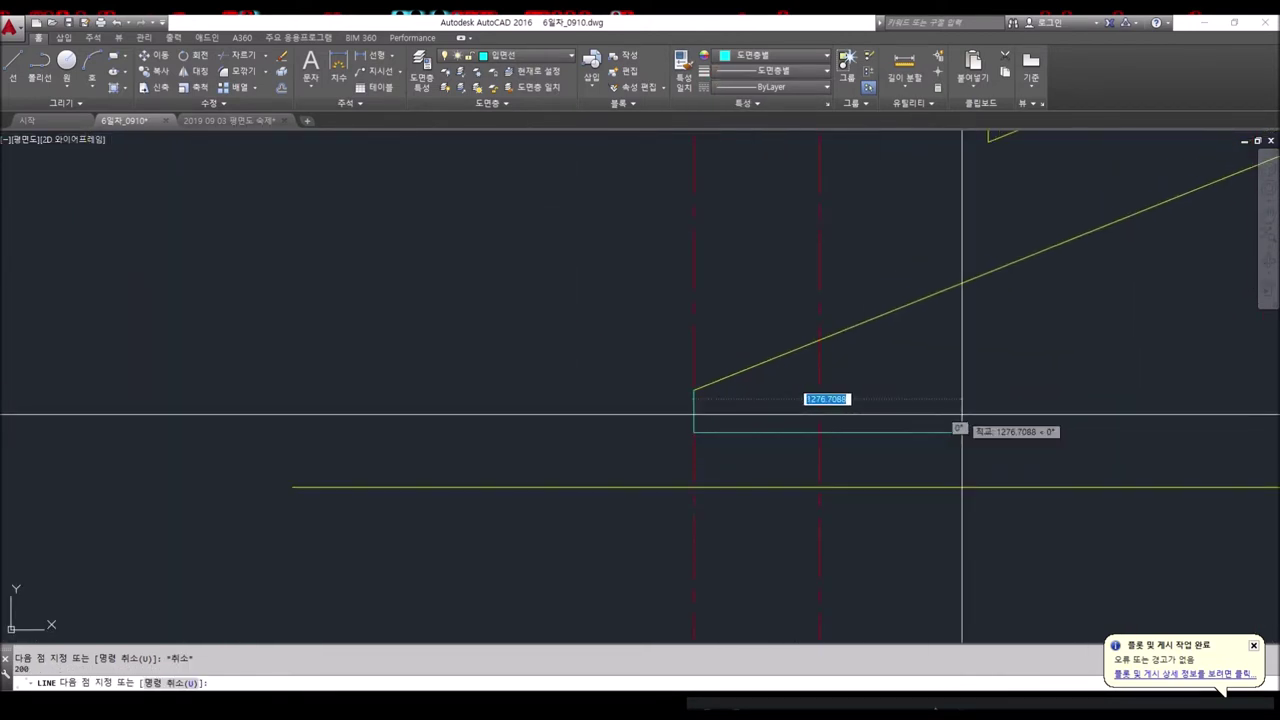
{"action": "left_click", "coordinate": [780, 275]}
{"action": "key", "text": "Escape"}
{"action": "type", "text": "150"}
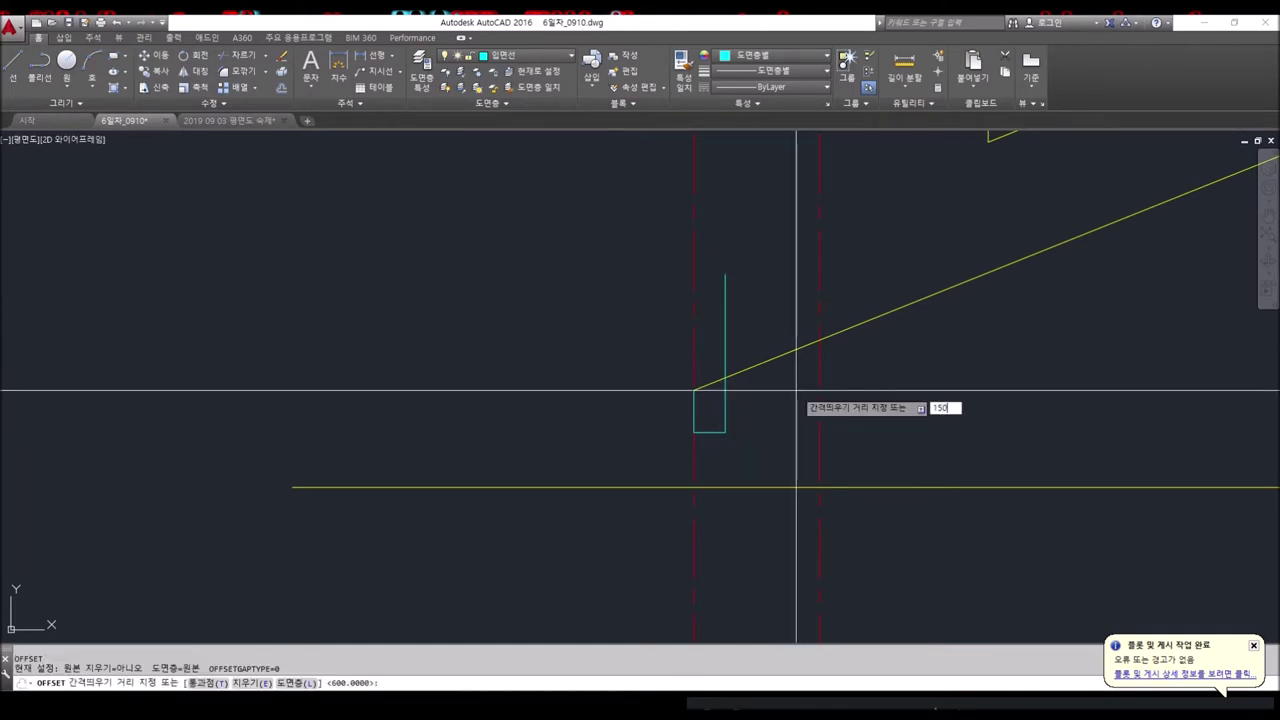
Offset the sloped roof line 150 below and fillet it to the cyan vertical edge.
{"action": "key", "text": "Return"}
{"action": "left_click", "coordinate": [771, 366]}
{"action": "left_click", "coordinate": [834, 440]}
{"action": "key", "text": "Escape"}
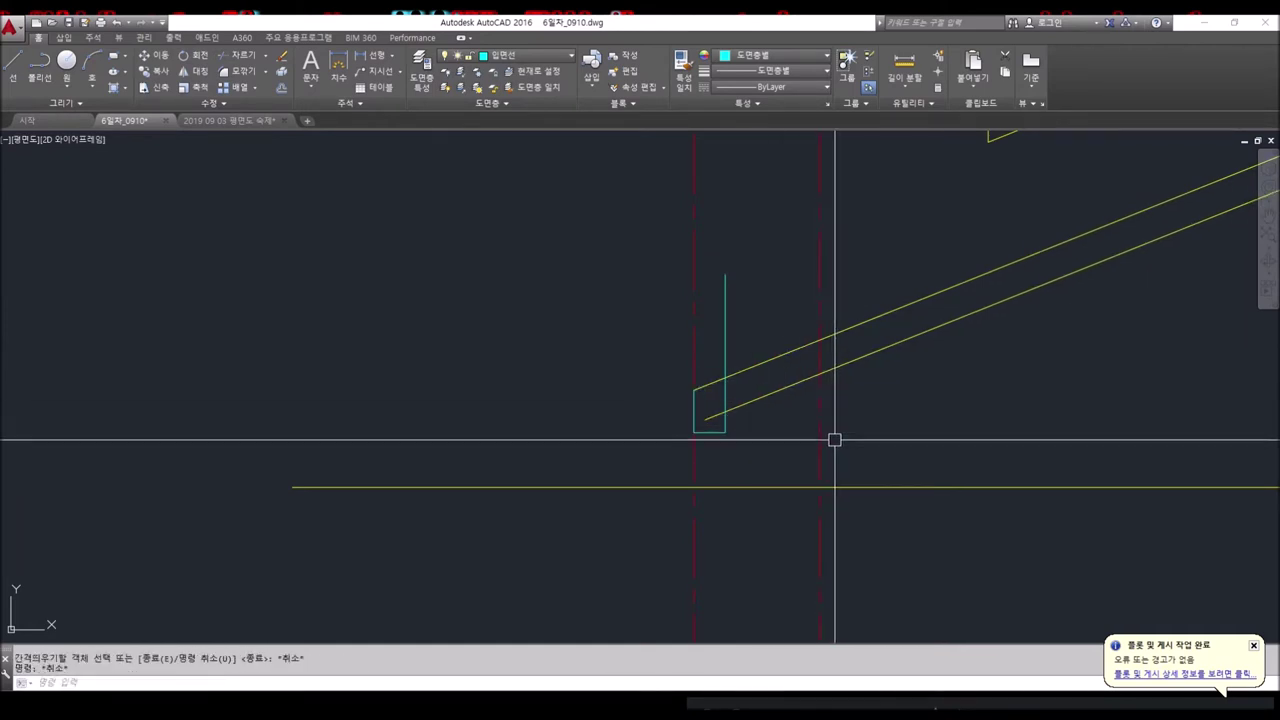
{"action": "type", "text": "f"}
{"action": "key", "text": "Return"}
{"action": "left_click", "coordinate": [720, 414]}
{"action": "left_click", "coordinate": [722, 418]}
Match the cyan eave edges to the yellow sloped line's style.
{"action": "type", "text": "ma"}
{"action": "key", "text": "Return"}
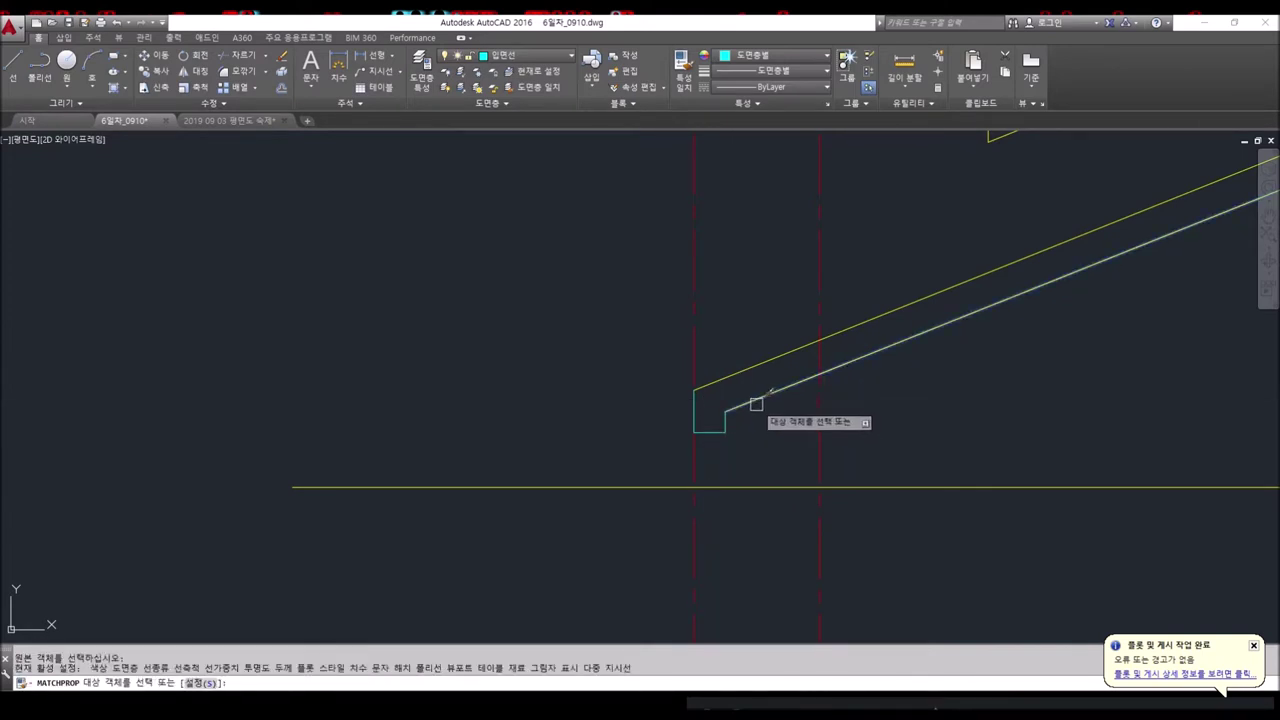
{"action": "left_click", "coordinate": [758, 406]}
{"action": "left_click", "coordinate": [711, 377]}
{"action": "left_click", "coordinate": [794, 480]}
{"action": "scroll", "coordinate": [790, 470], "scroll_direction": "down", "scroll_amount": 2}
{"action": "middle_click_drag", "start_coordinate": [783, 443], "coordinate": [665, 306]}
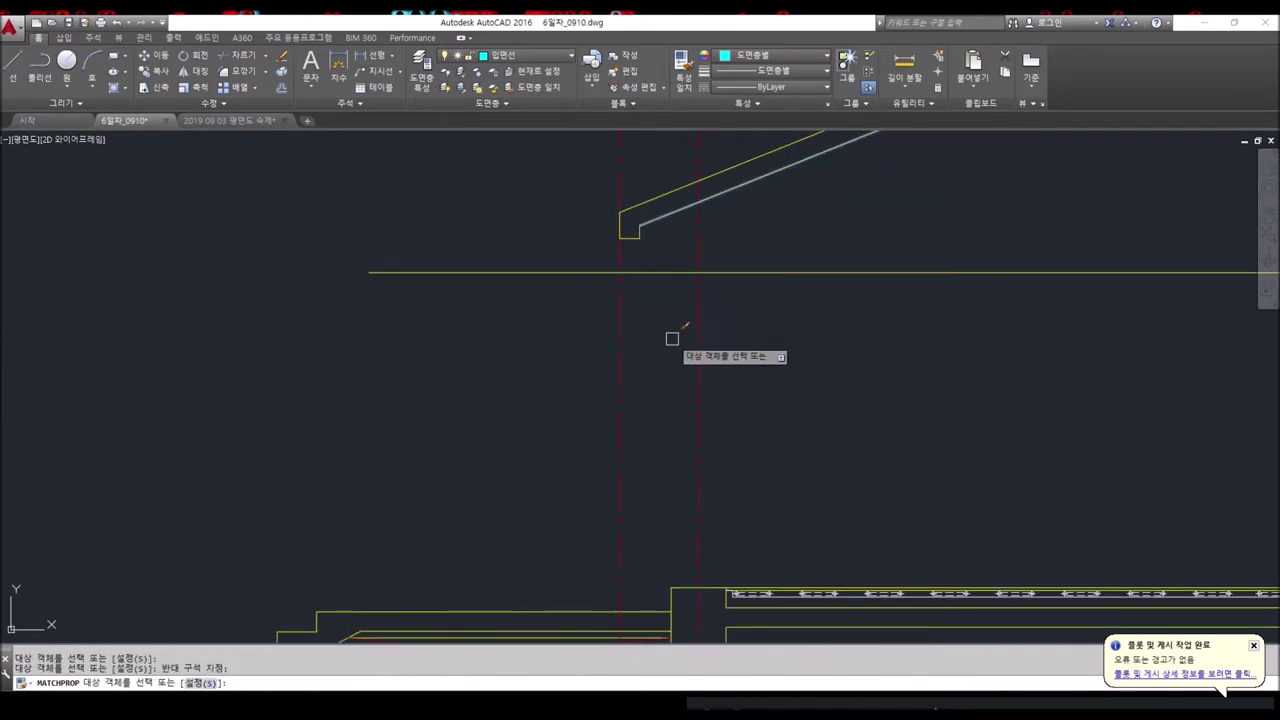
{"action": "key", "text": "Escape"}
Draw the two vertical lines of the outer wall under the eave.
{"action": "type", "text": "l"}
{"action": "key", "text": "Return"}
{"action": "left_click", "coordinate": [671, 589]}
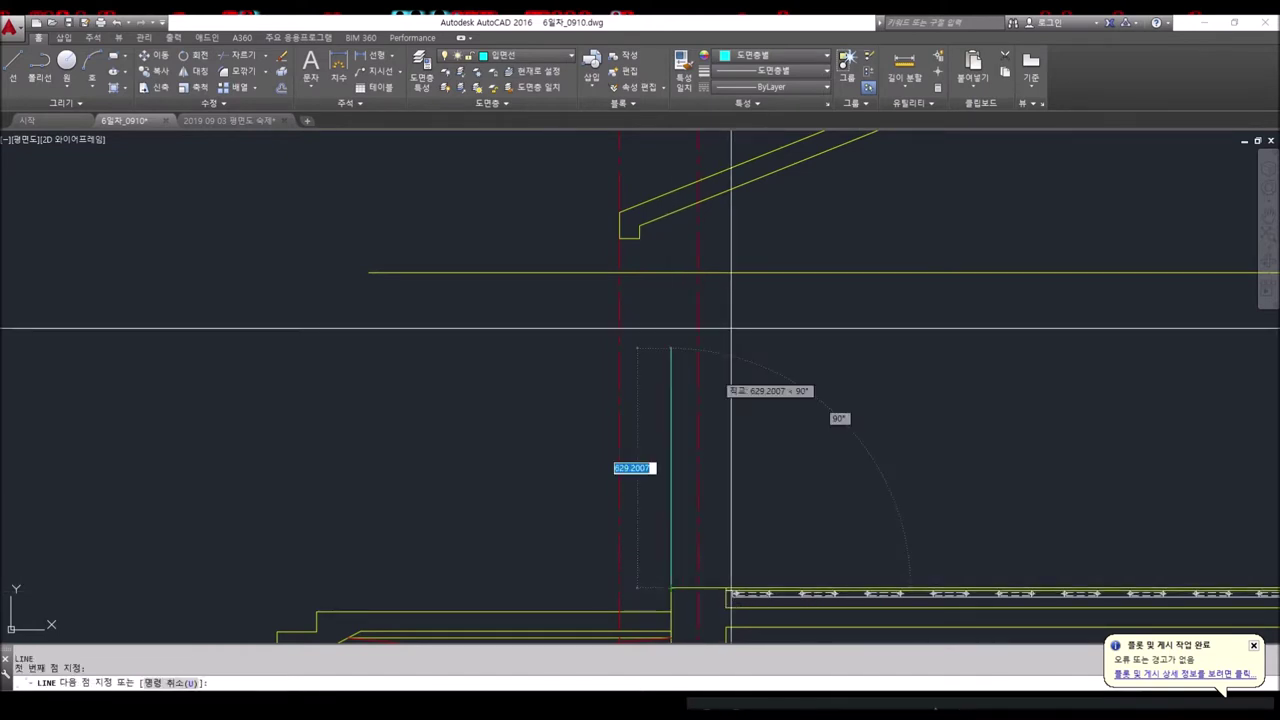
{"action": "scroll", "coordinate": [726, 422], "scroll_direction": "up", "scroll_amount": 3}
{"action": "scroll", "coordinate": [726, 422], "scroll_direction": "down", "scroll_amount": 2}
{"action": "left_click", "coordinate": [686, 380]}
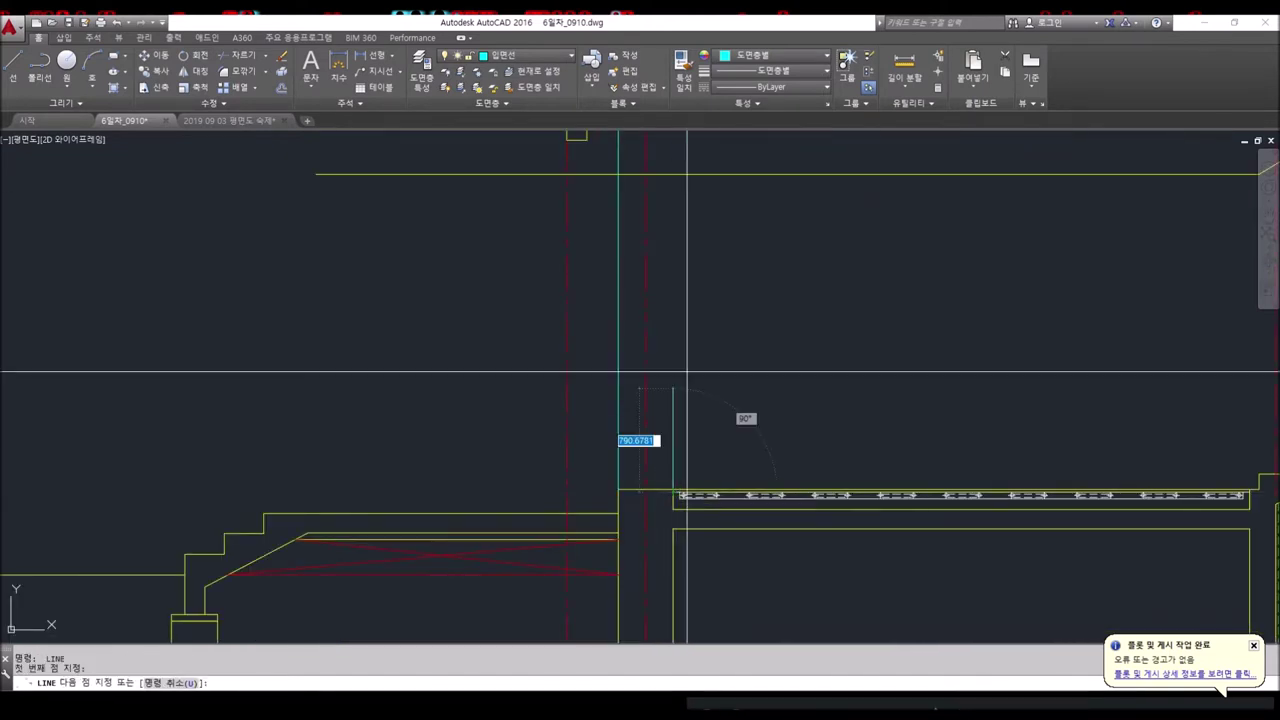
{"action": "scroll", "coordinate": [700, 300], "scroll_direction": "up", "scroll_amount": 2}
{"action": "key", "text": "Escape"}
Fillet both wall lines to the horizontal base line to close the corners.
{"action": "key", "text": "f"}
{"action": "key", "text": "Return"}
{"action": "left_click", "coordinate": [620, 371]}
{"action": "left_click", "coordinate": [640, 383]}
{"action": "key", "text": "Return"}
{"action": "left_click", "coordinate": [650, 383]}
{"action": "left_click", "coordinate": [676, 366]}
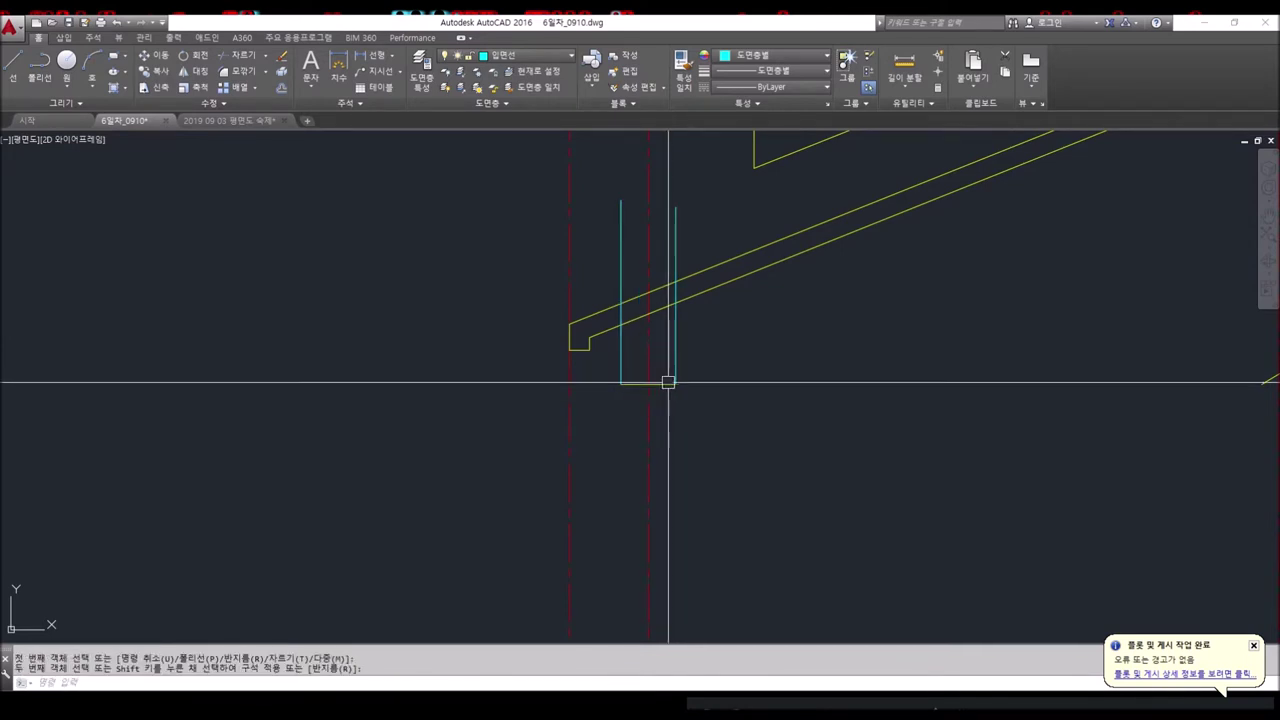
{"action": "left_click", "coordinate": [675, 366]}
Trim the left wall line back to the sloped roof line.
{"action": "type", "text": "tr"}
{"action": "key", "text": "Return"}
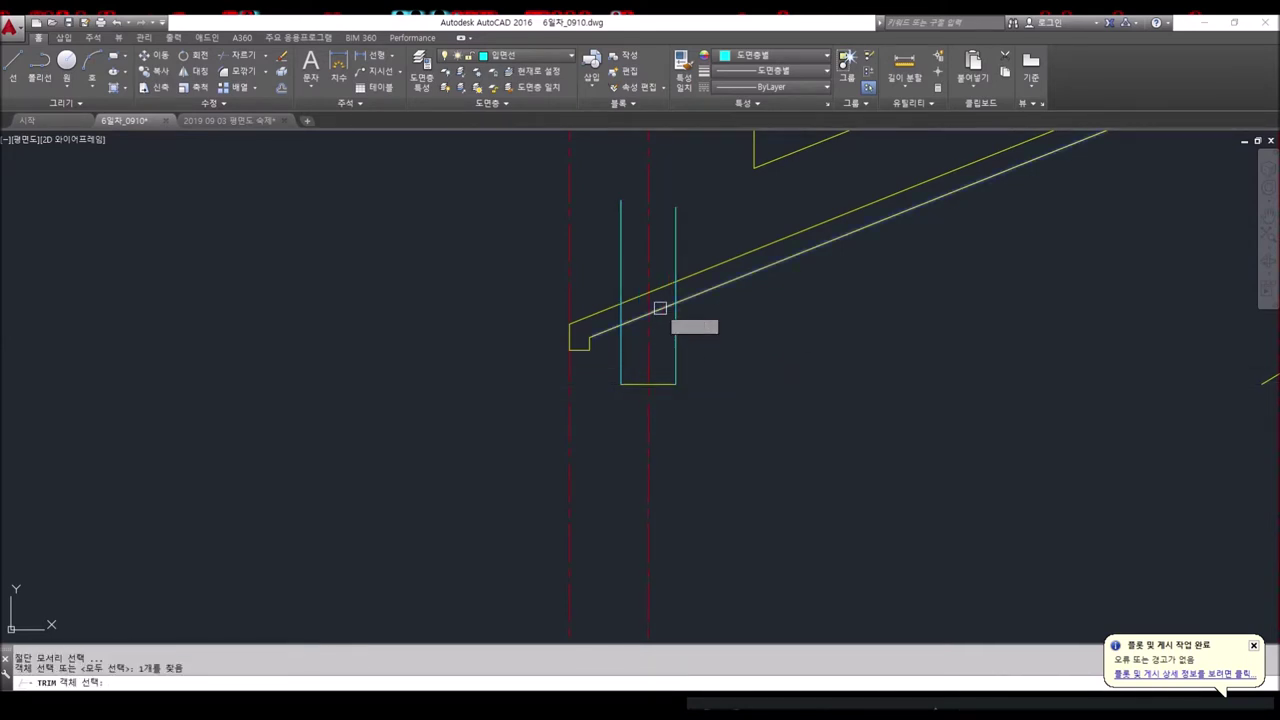
{"action": "left_click", "coordinate": [619, 268]}
{"action": "left_click", "coordinate": [624, 314]}
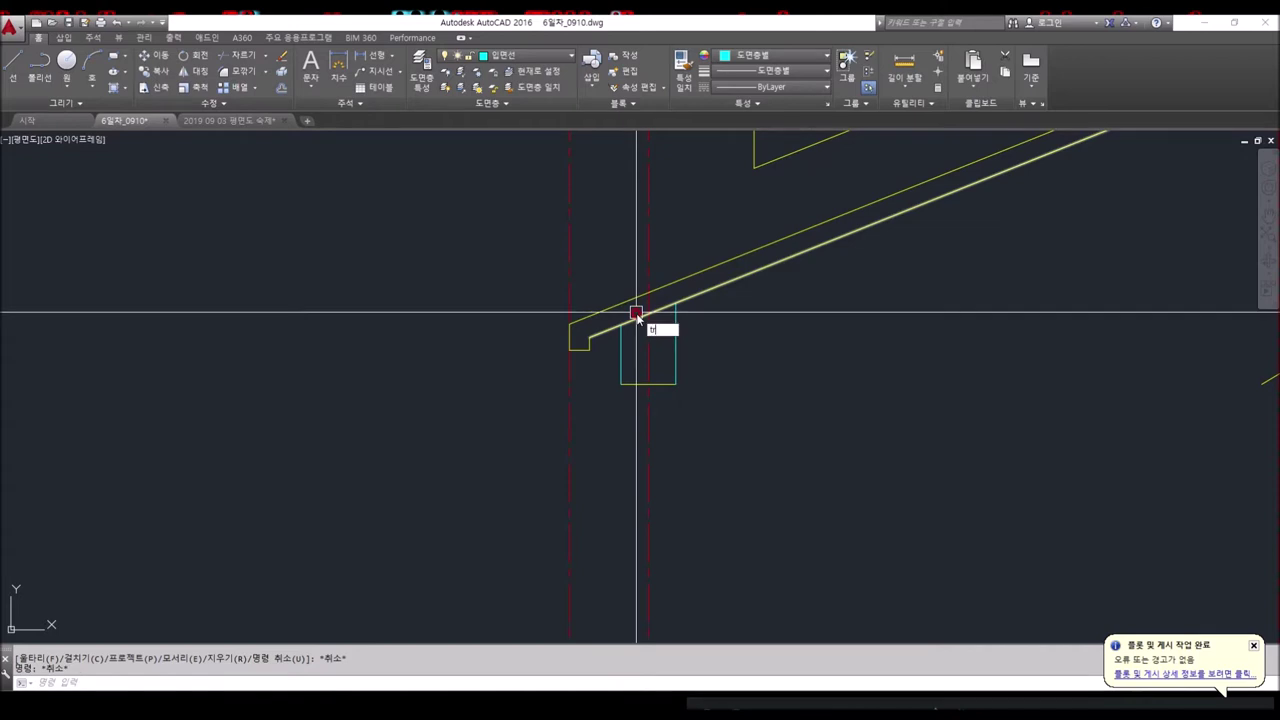
{"action": "key", "text": "Escape"}
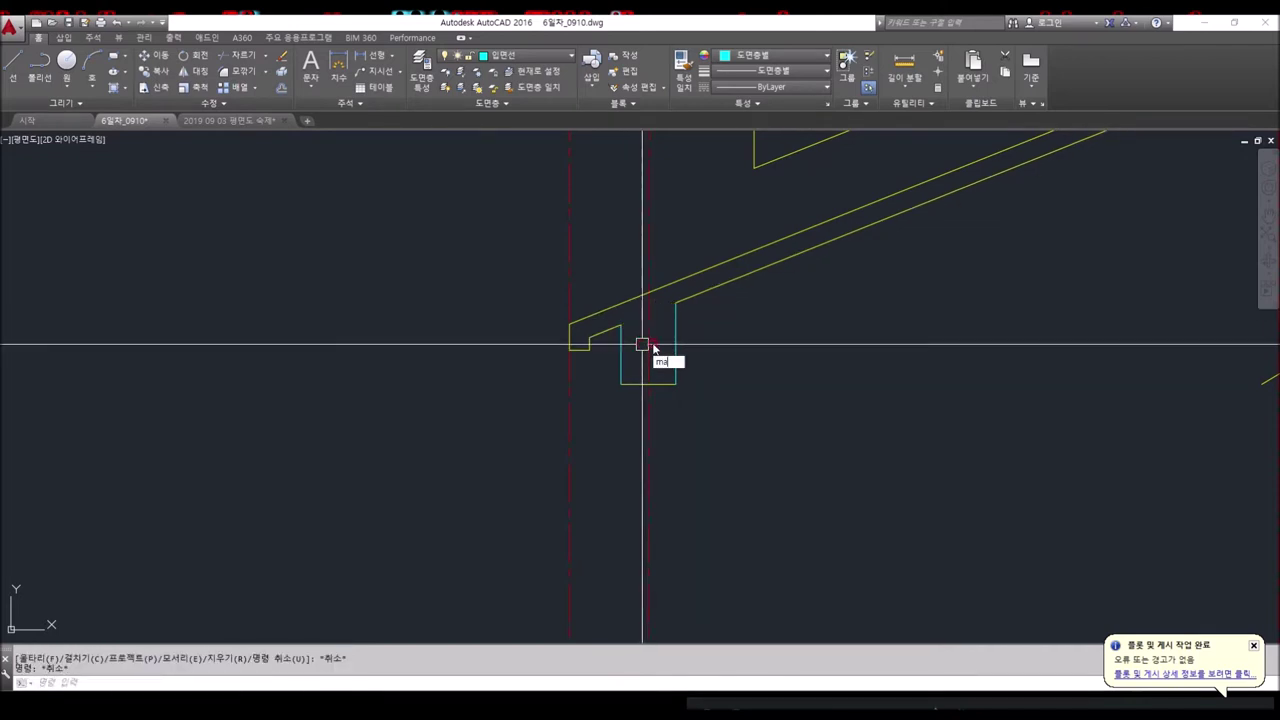
Pick the roof line as a style source and start another trim, cancelling both.
{"action": "key", "text": "Return"}
{"action": "left_click", "coordinate": [714, 287]}
{"action": "scroll", "coordinate": [790, 340], "scroll_direction": "down", "scroll_amount": 2}
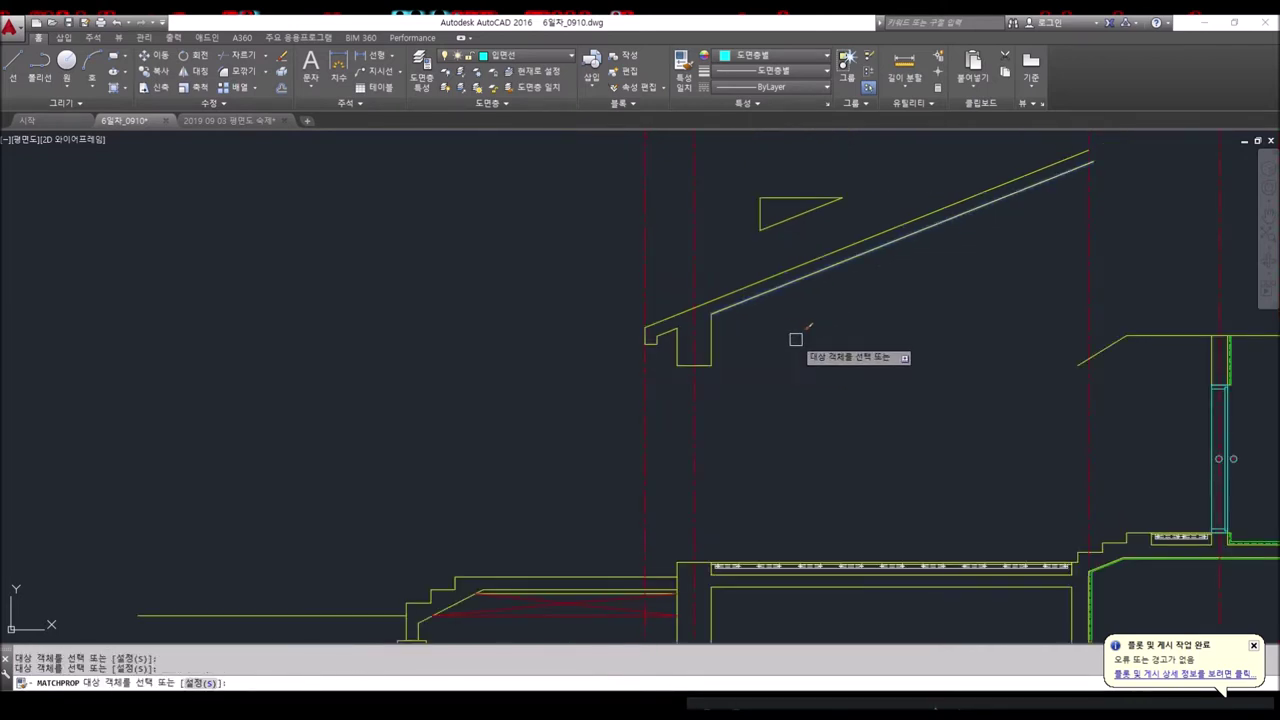
{"action": "scroll", "coordinate": [796, 339], "scroll_direction": "up", "scroll_amount": 2}
{"action": "key", "text": "Escape"}
{"action": "type", "text": "tr"}
{"action": "key", "text": "Return"}
{"action": "scroll", "coordinate": [823, 340], "scroll_direction": "up", "scroll_amount": 1}
{"action": "scroll", "coordinate": [960, 275], "scroll_direction": "up", "scroll_amount": 1}
{"action": "scroll", "coordinate": [894, 314], "scroll_direction": "down", "scroll_amount": 3}
{"action": "scroll", "coordinate": [889, 314], "scroll_direction": "up", "scroll_amount": 1}
{"action": "key", "text": "Escape"}
{"action": "key", "text": "Escape"}
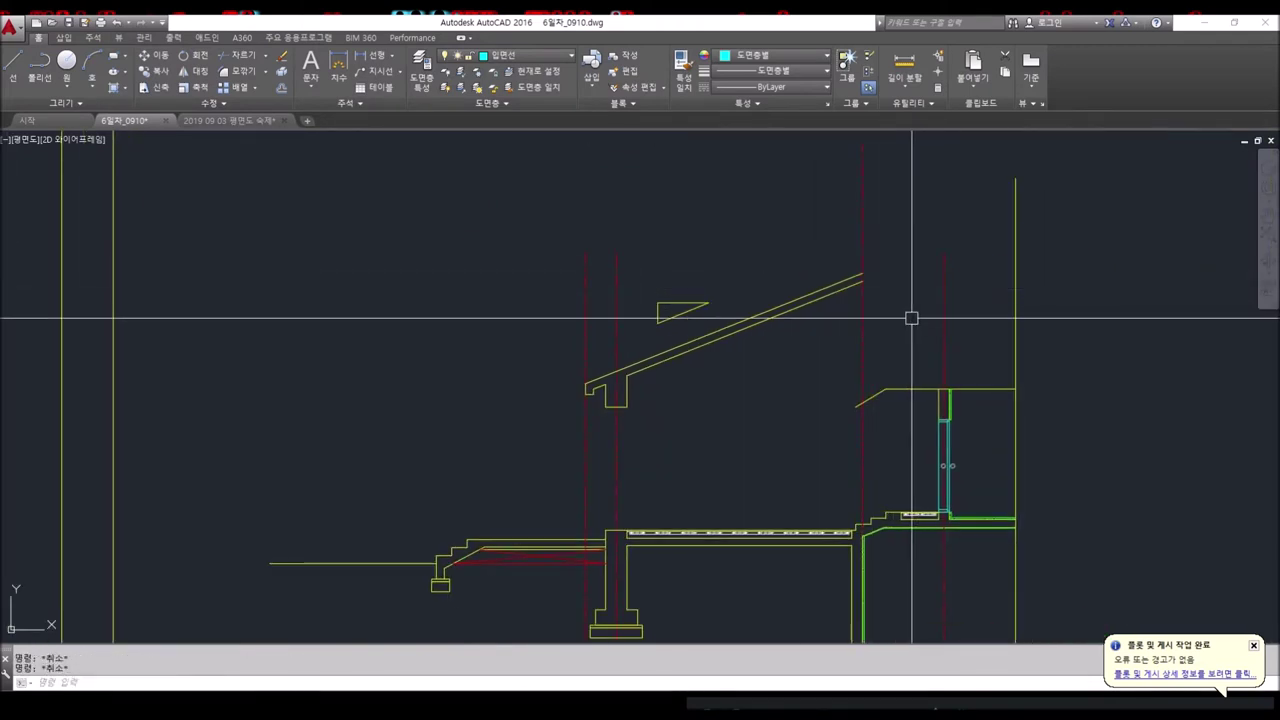
Select the double sloped roof lines for mirroring, then cancel the mirror.
{"action": "left_click", "coordinate": [796, 340]}
{"action": "left_click", "coordinate": [787, 250]}
{"action": "key", "text": "Return"}
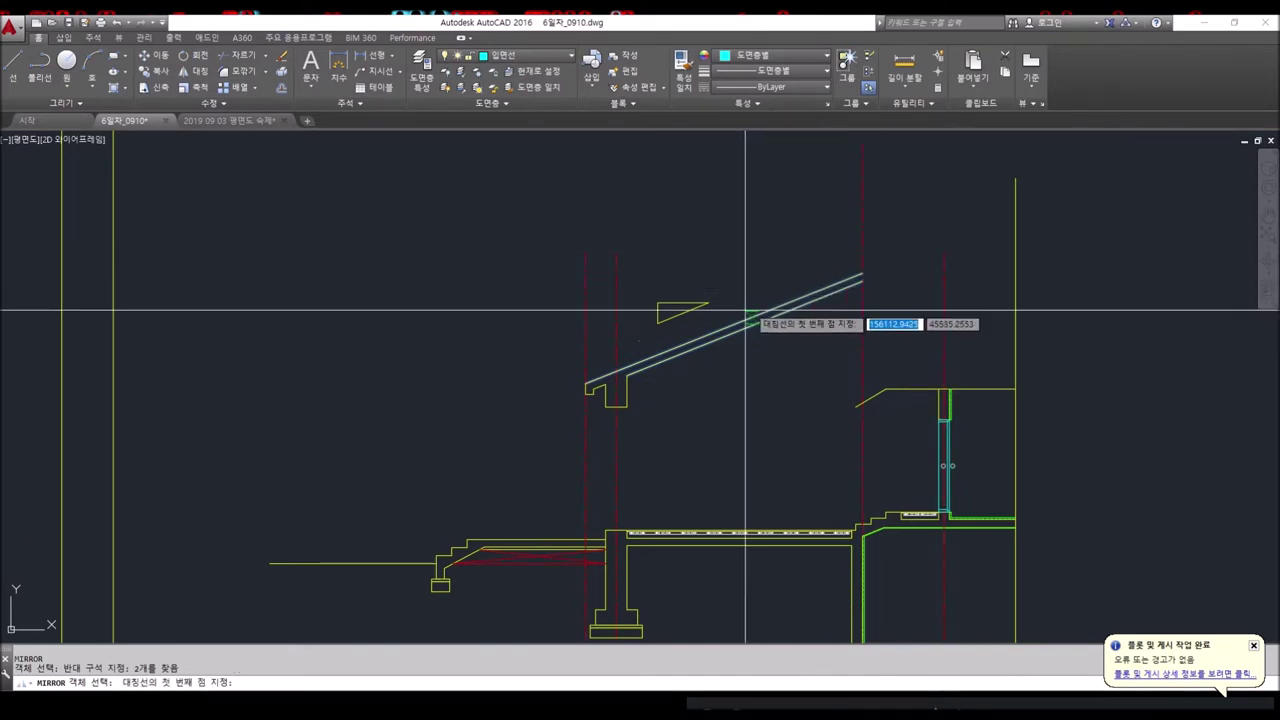
{"action": "key", "text": "Escape"}
{"action": "key", "text": "Escape"}
{"action": "middle_click_drag", "start_coordinate": [652, 448], "coordinate": [696, 348]}
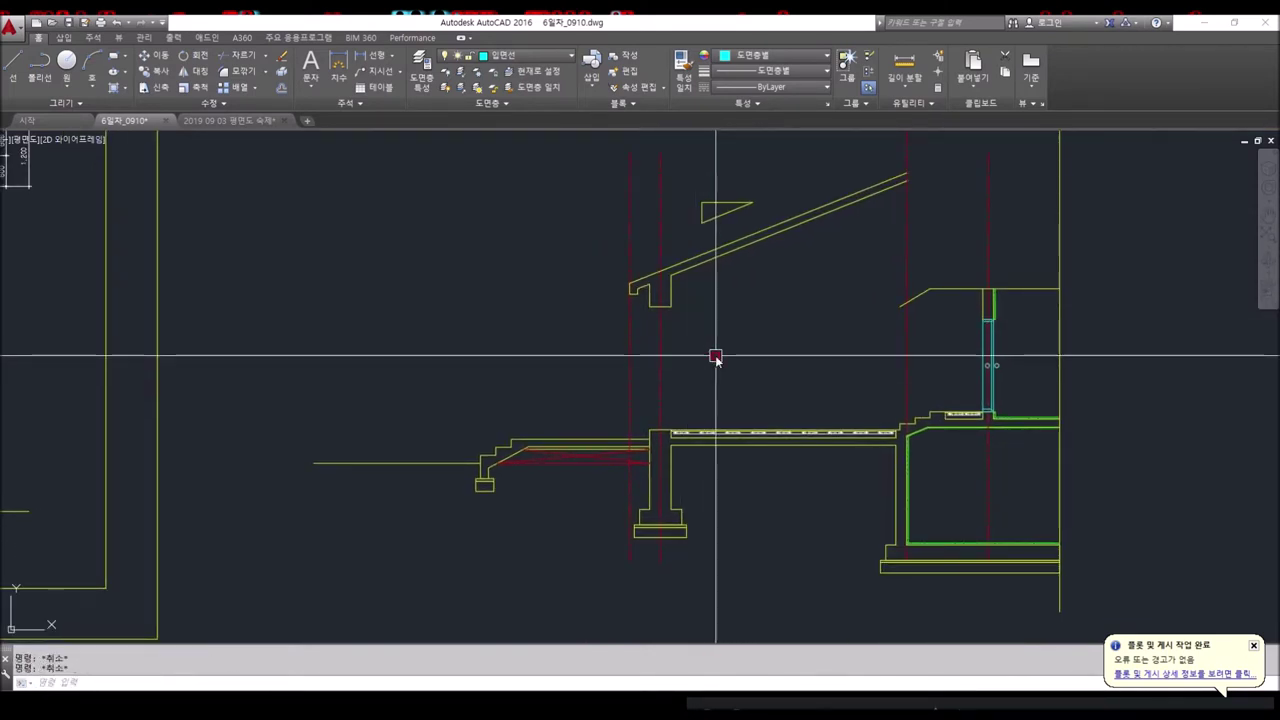
Draw a horizontal line from the eave wall base to the right wall.
{"action": "type", "text": "l"}
{"action": "key", "text": "Return"}
{"action": "left_click", "coordinate": [670, 306]}
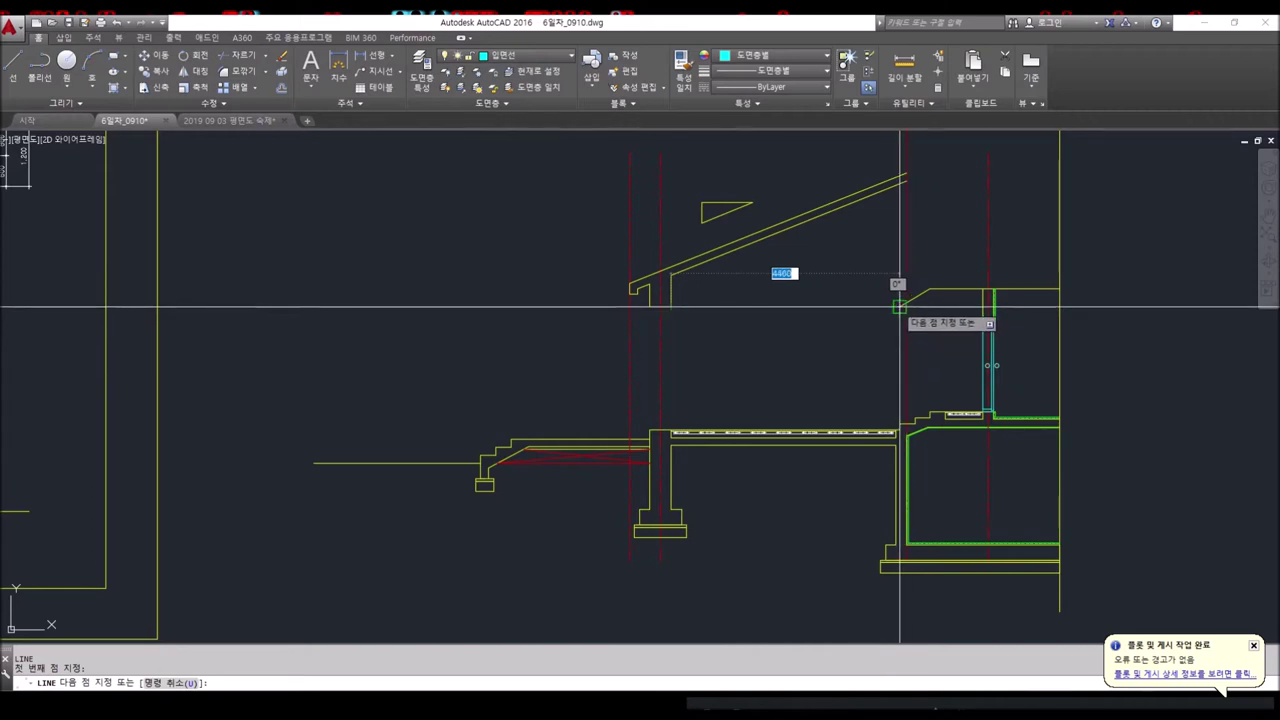
{"action": "left_click", "coordinate": [900, 306]}
{"action": "key", "text": "Escape"}
{"action": "key", "text": "Escape"}
Match the new horizontal line to the yellow section-line style.
{"action": "type", "text": "a"}
{"action": "key", "text": "Return"}
{"action": "left_click", "coordinate": [930, 298]}
{"action": "left_click", "coordinate": [886, 312]}
{"action": "left_click", "coordinate": [857, 286]}
{"action": "scroll", "coordinate": [714, 294], "scroll_direction": "up", "scroll_amount": 1}
{"action": "scroll", "coordinate": [631, 320], "scroll_direction": "up", "scroll_amount": 2}
{"action": "scroll", "coordinate": [637, 306], "scroll_direction": "up", "scroll_amount": 1}
{"action": "scroll", "coordinate": [638, 367], "scroll_direction": "up", "scroll_amount": 1}
{"action": "key", "text": "Escape"}
{"action": "key", "text": "Escape"}
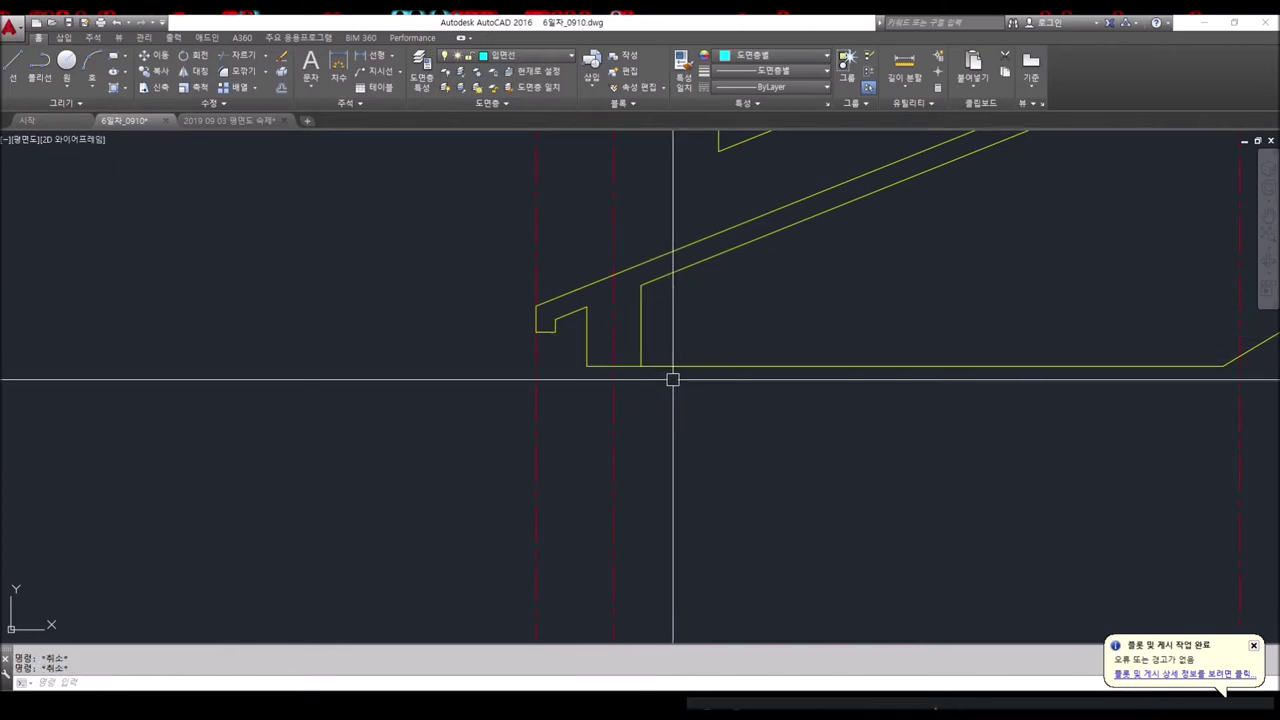
{"action": "type", "text": "rec"}
Draw a 150 × 150 square at the wall's top corner.
{"action": "key", "text": "Return"}
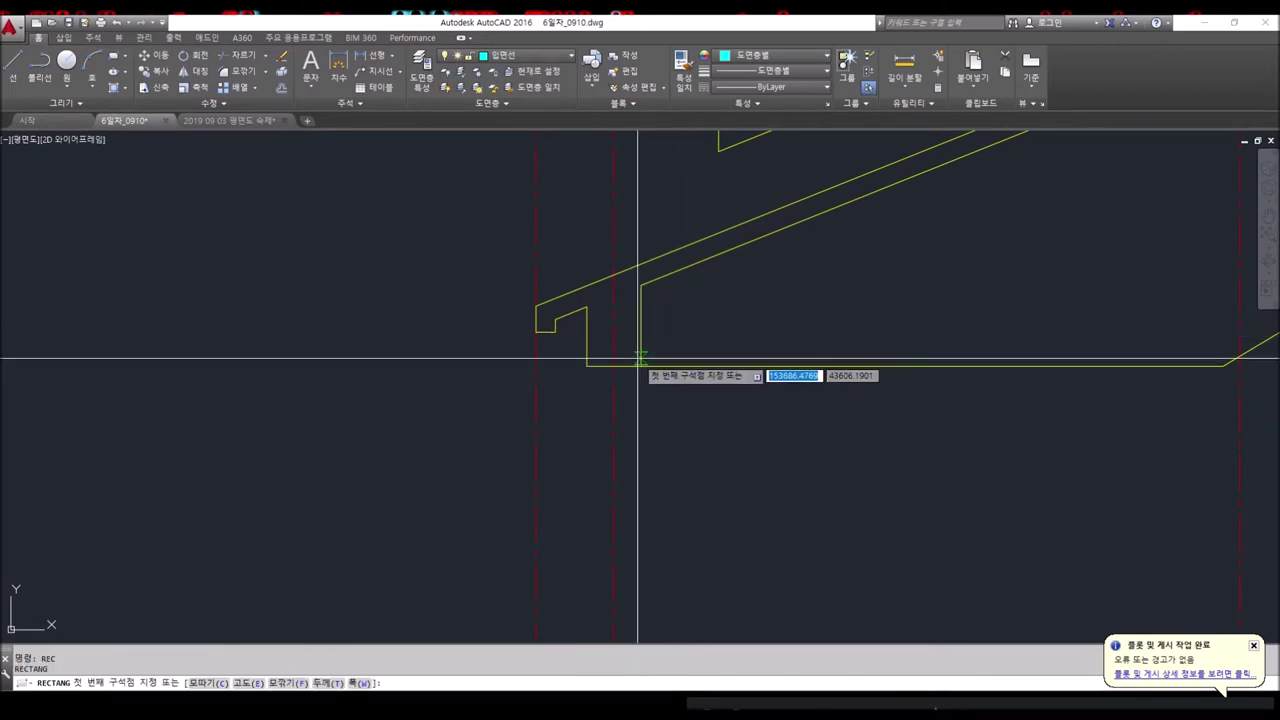
{"action": "left_click", "coordinate": [641, 365]}
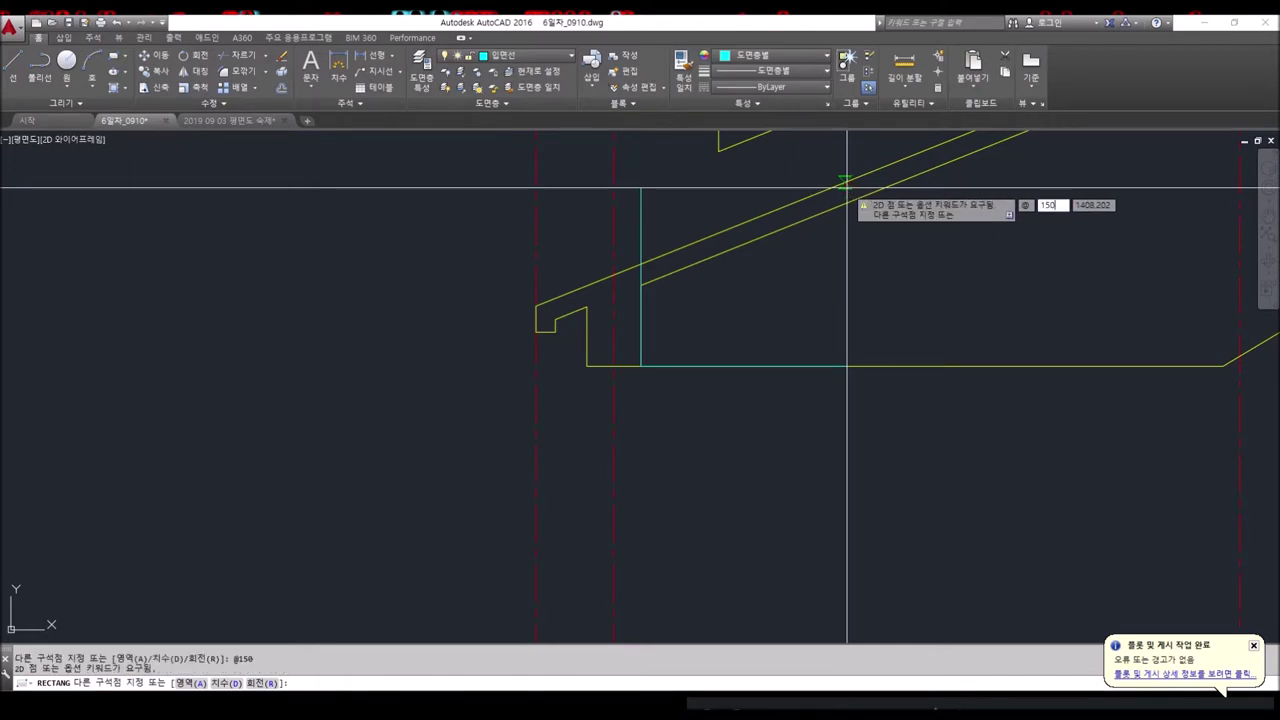
{"action": "type", "text": ",150"}
{"action": "key", "text": "Return"}
{"action": "scroll", "coordinate": [686, 326], "scroll_direction": "up", "scroll_amount": 2}
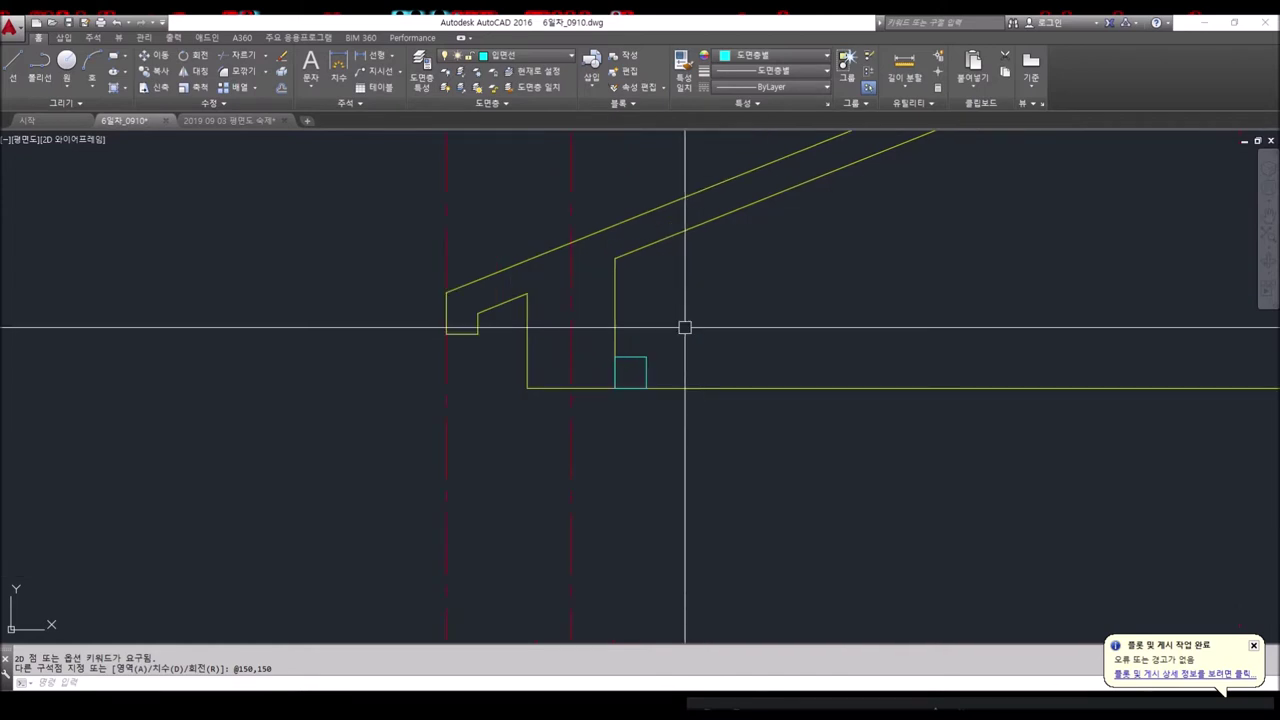
{"action": "key", "text": "Escape"}
{"action": "key", "text": "Escape"}
{"action": "scroll", "coordinate": [854, 363], "scroll_direction": "up", "scroll_amount": 3}
{"action": "scroll", "coordinate": [671, 409], "scroll_direction": "up", "scroll_amount": 2}
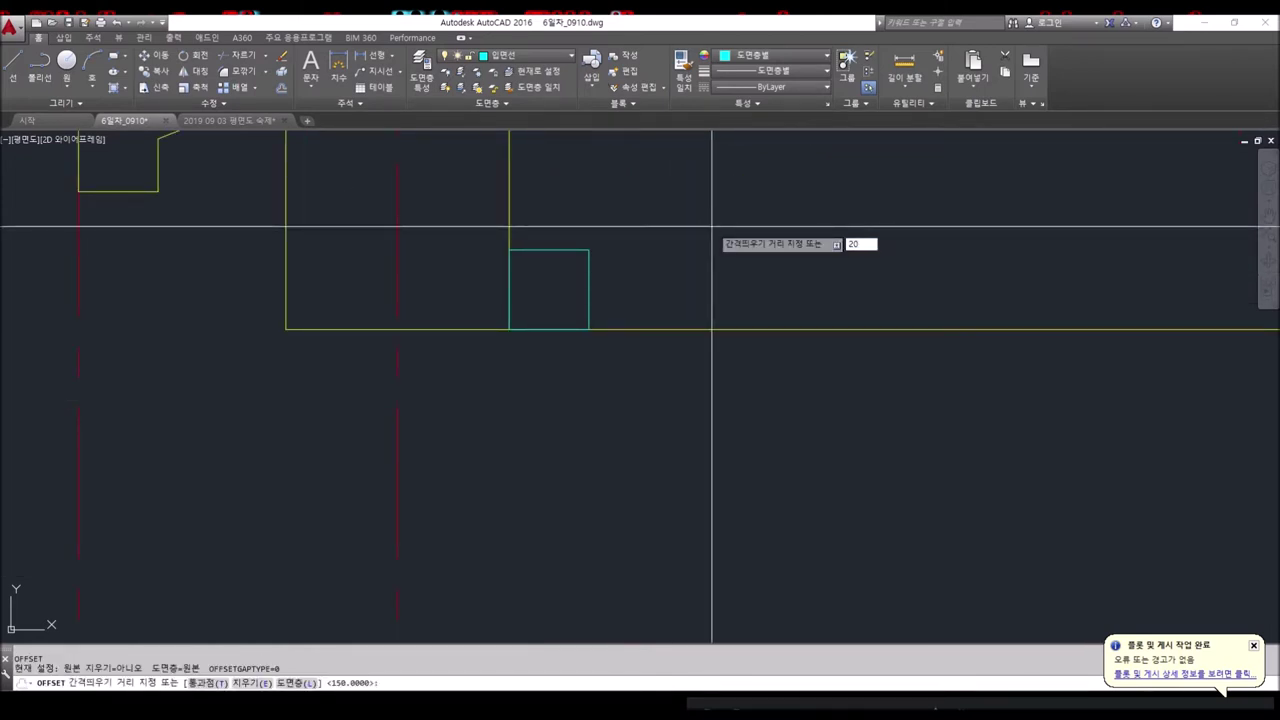
Offset the square 20 inward, explode the inner copy and erase its bottom edge.
{"action": "key", "text": "Return"}
{"action": "left_click", "coordinate": [563, 253]}
{"action": "left_click", "coordinate": [563, 283]}
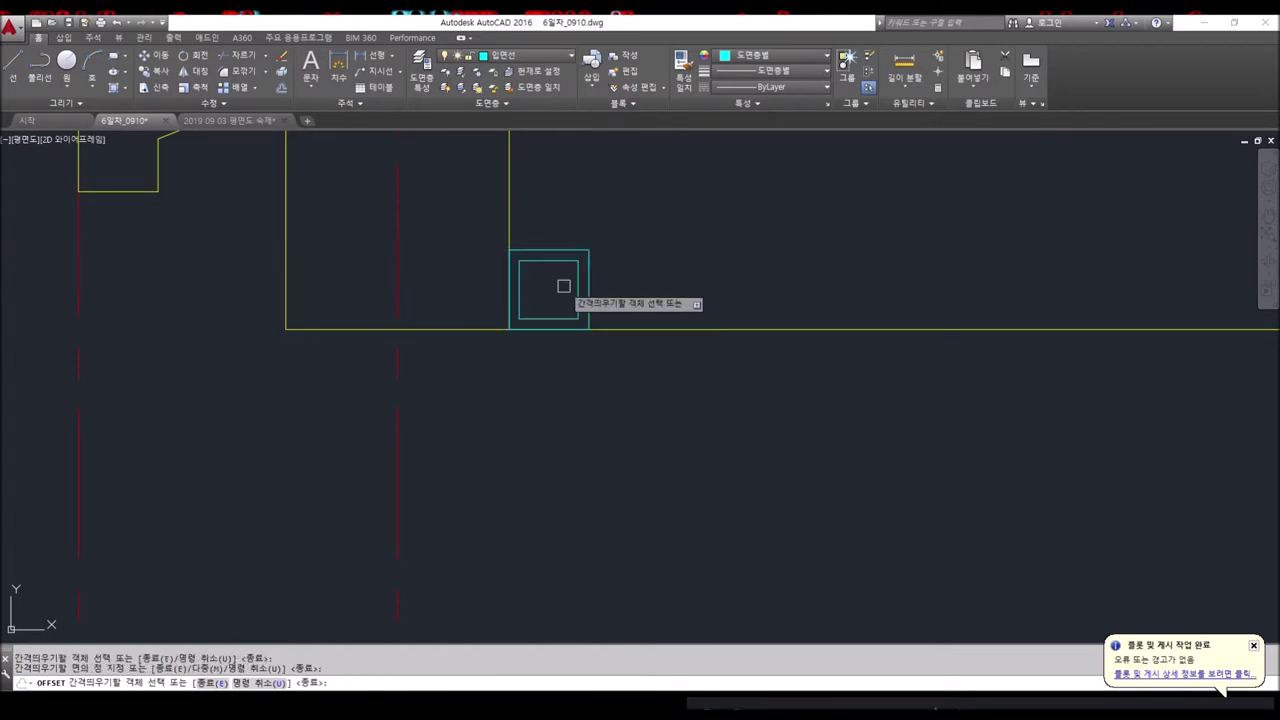
{"action": "key", "text": "Escape"}
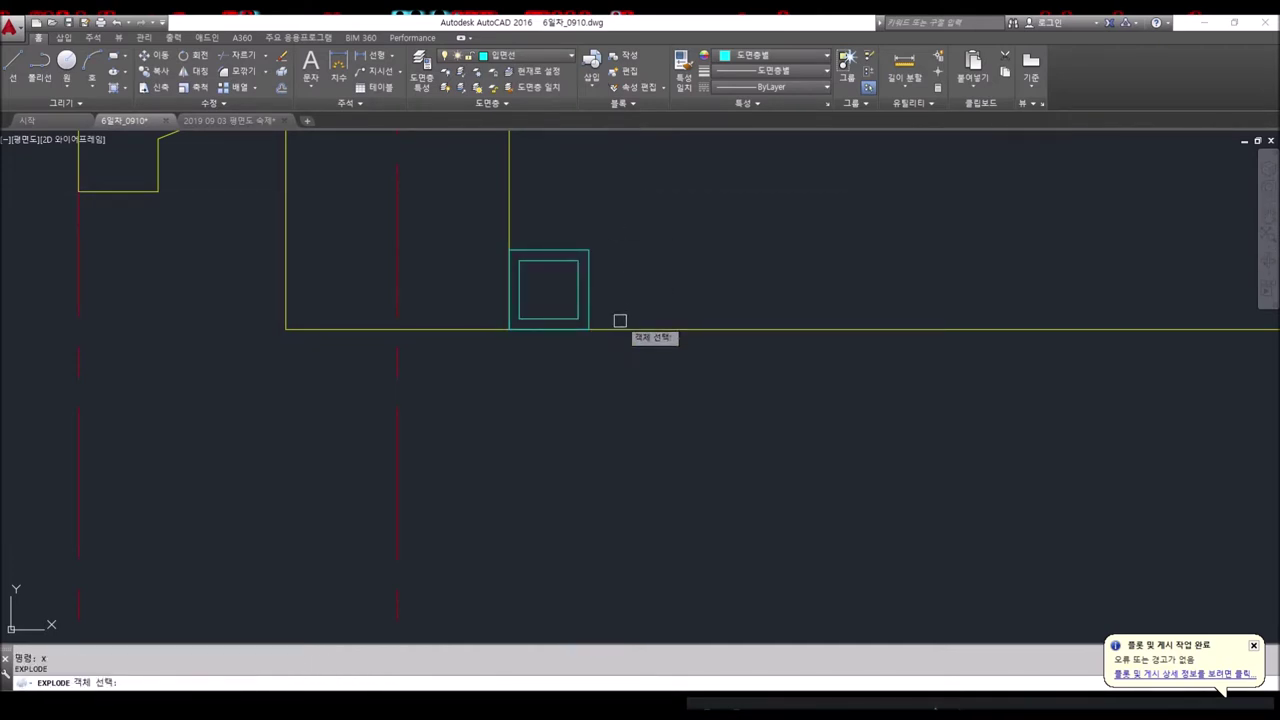
{"action": "left_click", "coordinate": [579, 306]}
{"action": "key", "text": "Return"}
{"action": "left_click", "coordinate": [563, 319]}
{"action": "key", "text": "Return"}
{"action": "key", "text": "Escape"}
Extend the inner square's left and right sides down to the baseline.
{"action": "type", "text": "x"}
{"action": "key", "text": "Return"}
{"action": "key", "text": "Return"}
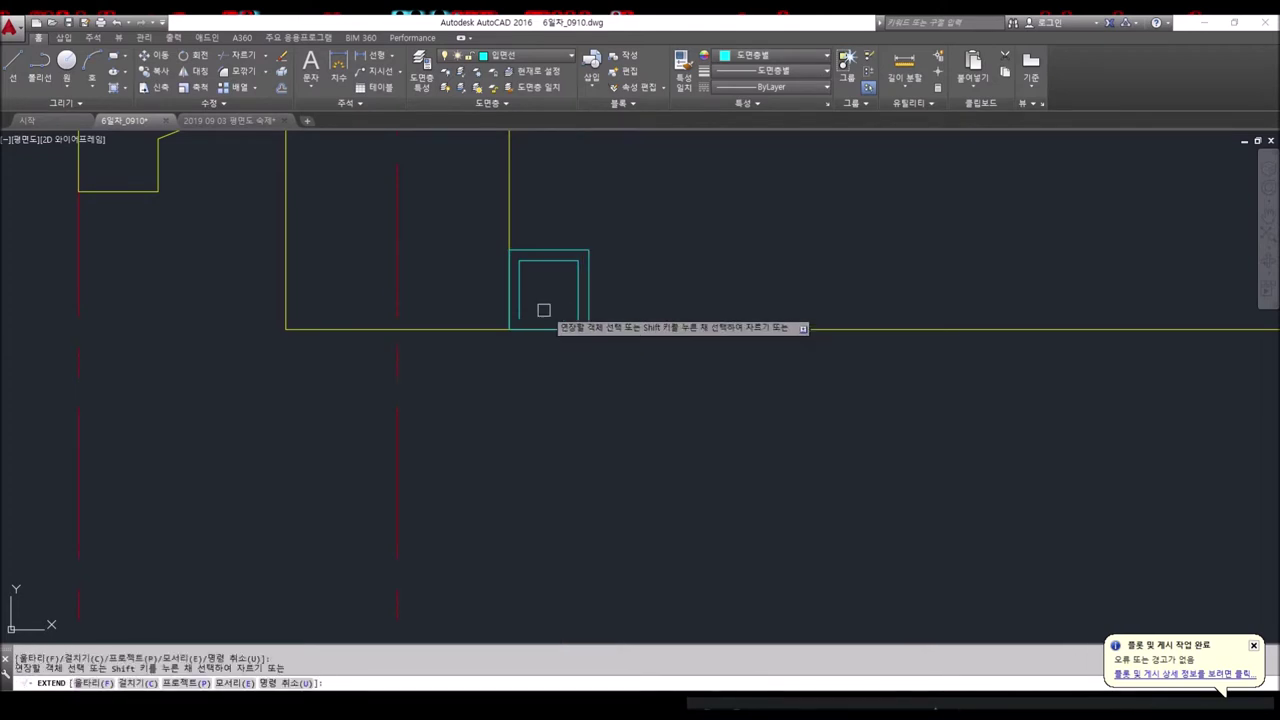
{"action": "left_click", "coordinate": [520, 320]}
{"action": "left_click", "coordinate": [577, 321]}
{"action": "scroll", "coordinate": [590, 333], "scroll_direction": "down", "scroll_amount": 2}
{"action": "middle_click_drag", "start_coordinate": [590, 333], "coordinate": [570, 337]}
{"action": "key", "text": "Escape"}
Move the ceiling line onto the 입면선 layer.
{"action": "left_click", "coordinate": [764, 331]}
{"action": "left_click", "coordinate": [510, 55]}
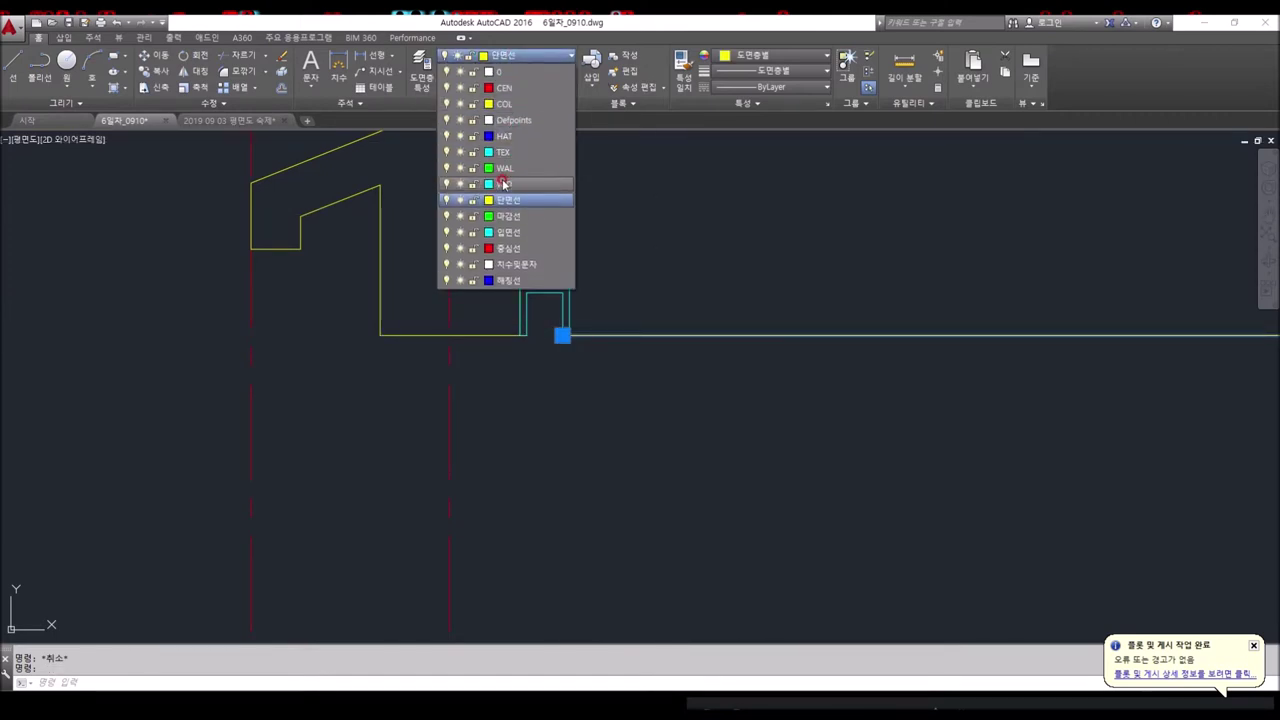
{"action": "left_click", "coordinate": [508, 232]}
{"action": "key", "text": "Escape"}
Offset the ceiling line 36 upward.
{"action": "type", "text": "o"}
{"action": "key", "text": "Return"}
{"action": "type", "text": "36"}
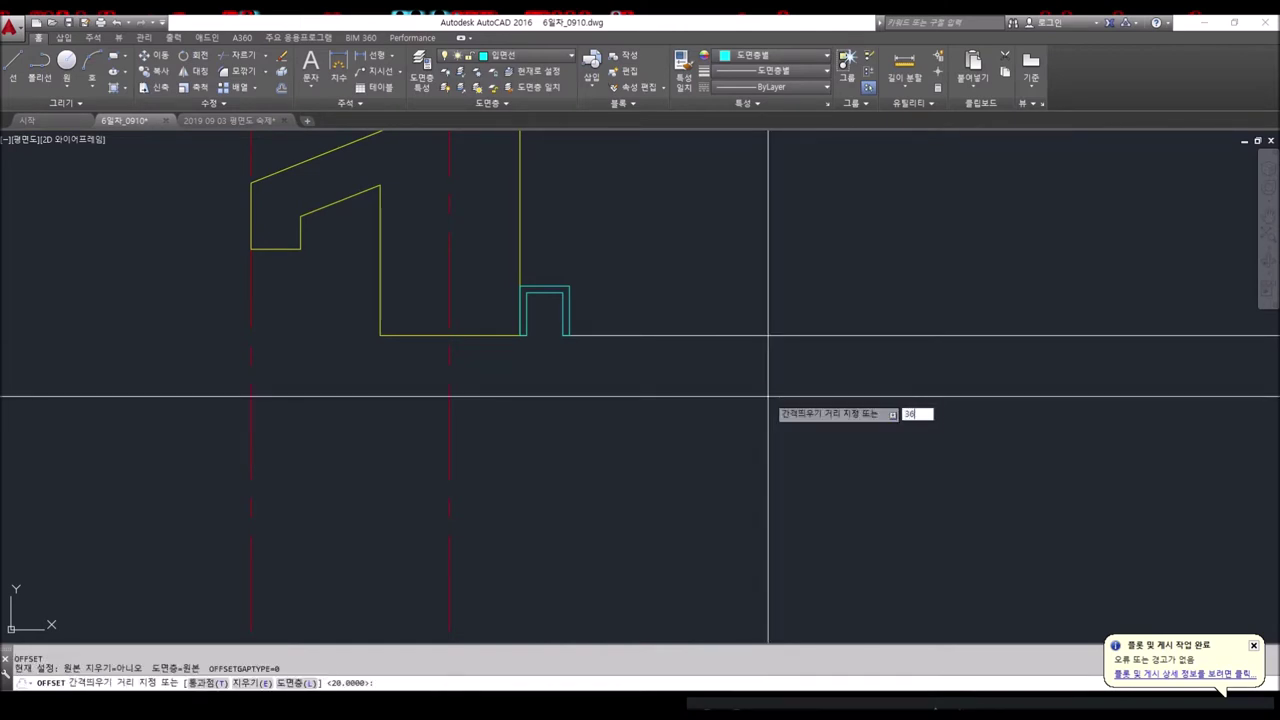
{"action": "key", "text": "Return"}
{"action": "left_click", "coordinate": [724, 334]}
{"action": "left_click", "coordinate": [728, 326]}
{"action": "middle_click_drag", "start_coordinate": [739, 350], "coordinate": [737, 387]}
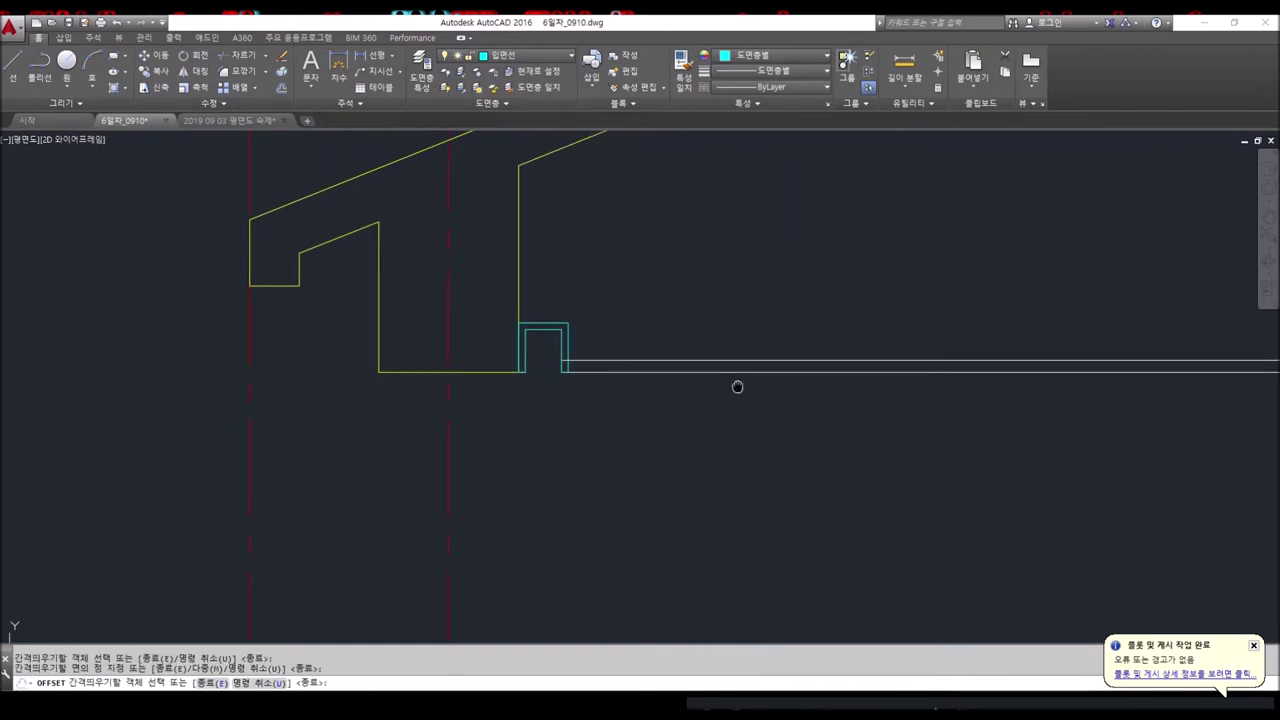
{"action": "scroll", "coordinate": [672, 356], "scroll_direction": "up", "scroll_amount": 2}
Add further parallel lines above, offset 4.5 and then 45.
{"action": "key", "text": "Return"}
{"action": "key", "text": "Return"}
{"action": "type", "text": "4.5"}
{"action": "key", "text": "Return"}
{"action": "left_click", "coordinate": [577, 365]}
{"action": "left_click", "coordinate": [577, 328]}
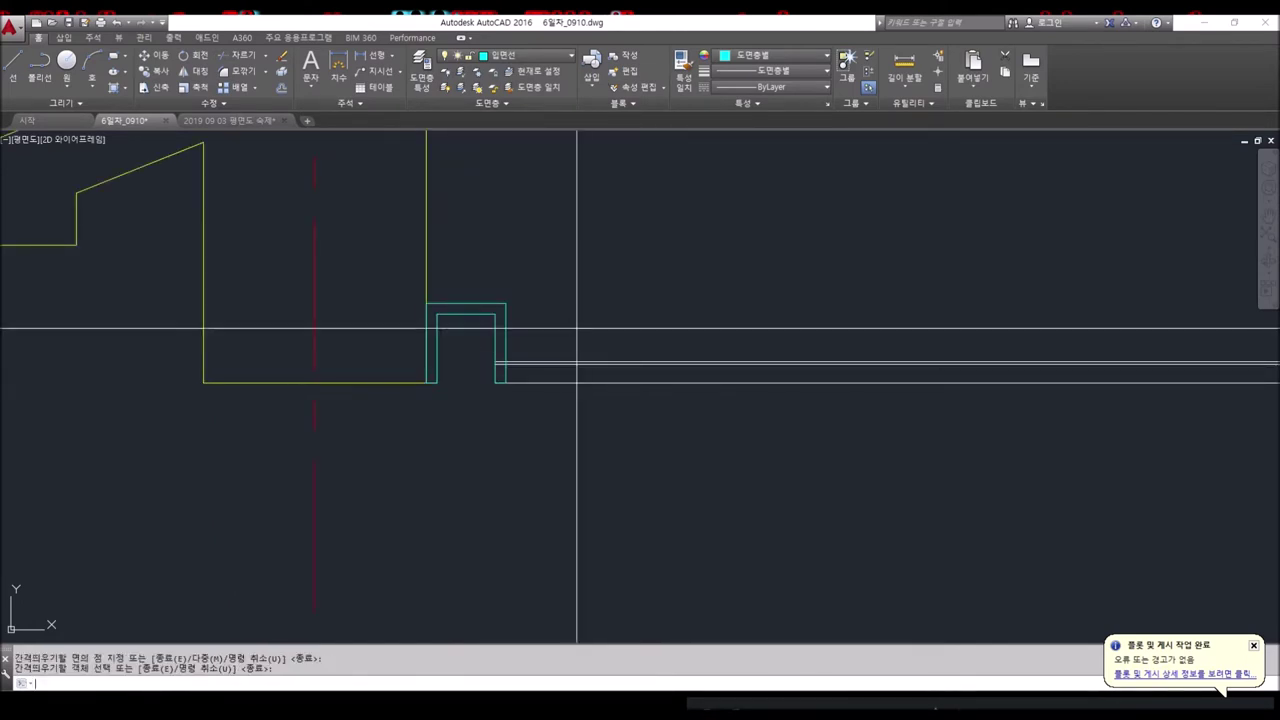
{"action": "key", "text": "Return"}
{"action": "key", "text": "Return"}
{"action": "type", "text": "45"}
{"action": "key", "text": "Return"}
{"action": "scroll", "coordinate": [603, 360], "scroll_direction": "up", "scroll_amount": 2}
{"action": "left_click", "coordinate": [603, 362]}
{"action": "left_click", "coordinate": [609, 300]}
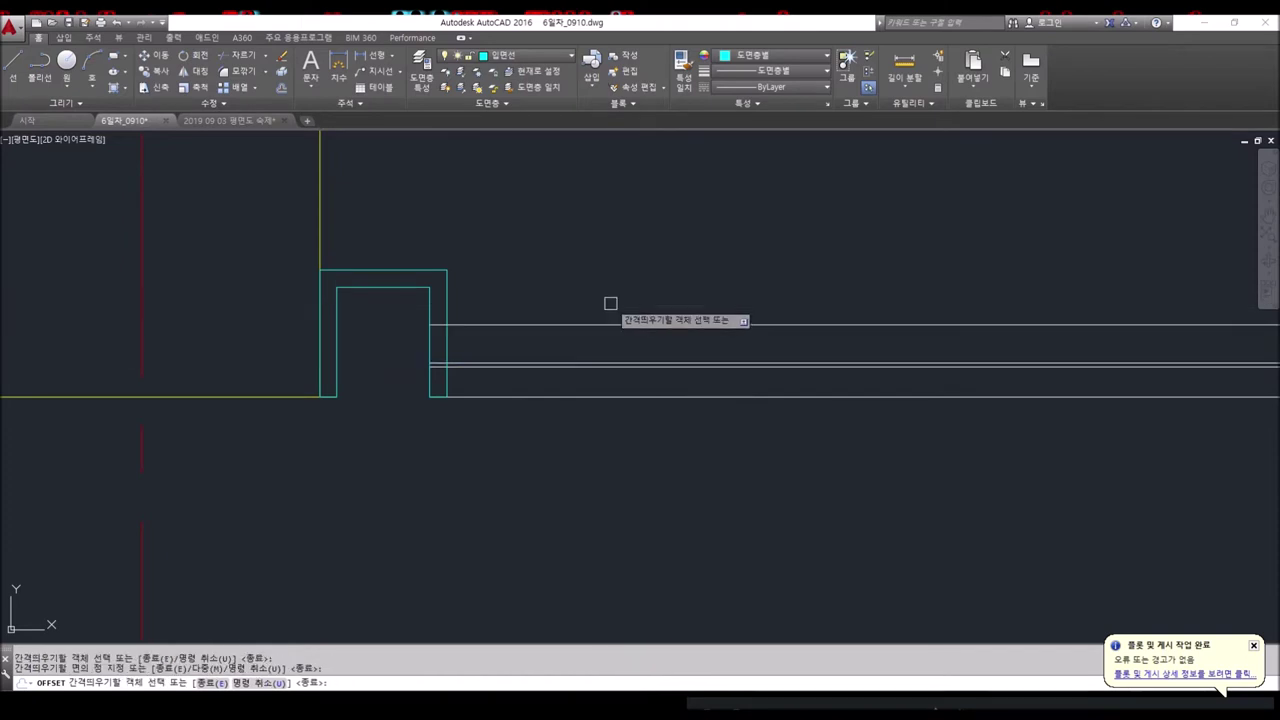
{"action": "scroll", "coordinate": [666, 317], "scroll_direction": "down", "scroll_amount": 2}
{"action": "key", "text": "Escape"}
{"action": "key", "text": "Escape"}
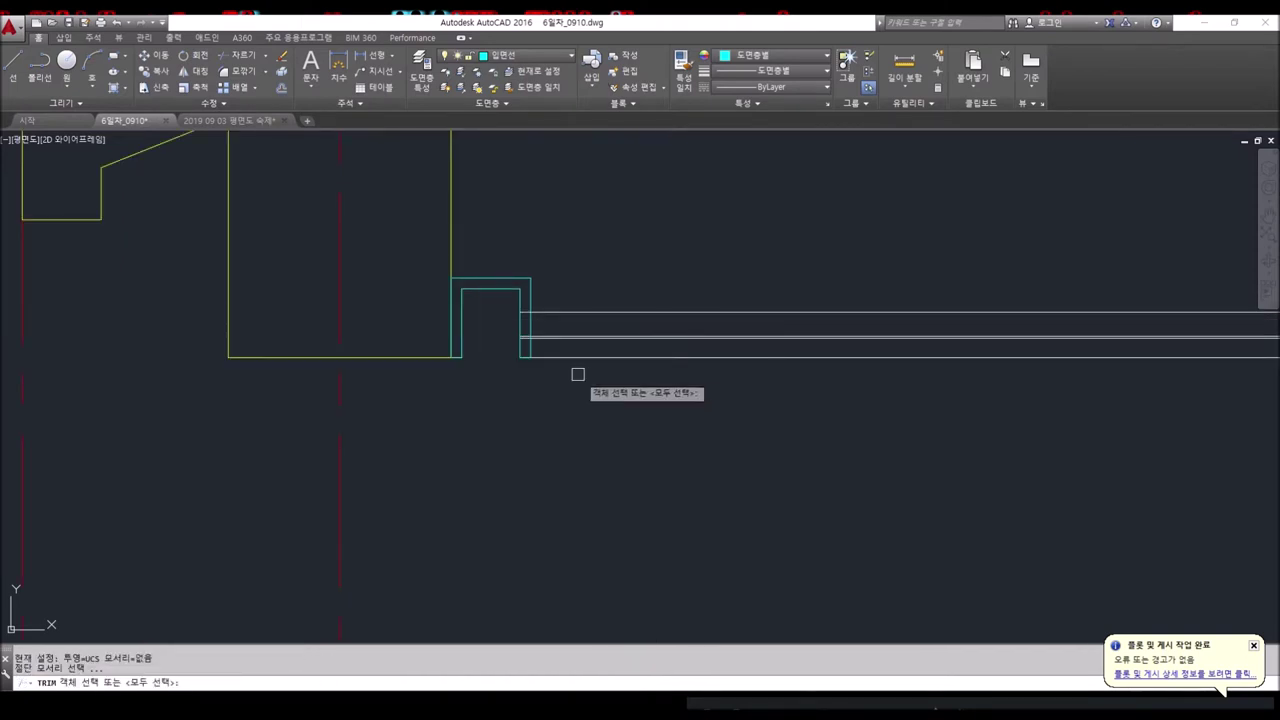
Trim the line ends inside the wall plate outline.
{"action": "scroll", "coordinate": [577, 371], "scroll_direction": "up", "scroll_amount": 3}
{"action": "key", "text": "Return"}
{"action": "left_click", "coordinate": [478, 334]}
{"action": "key", "text": "Return"}
{"action": "left_click", "coordinate": [466, 380]}
{"action": "left_click", "coordinate": [466, 229]}
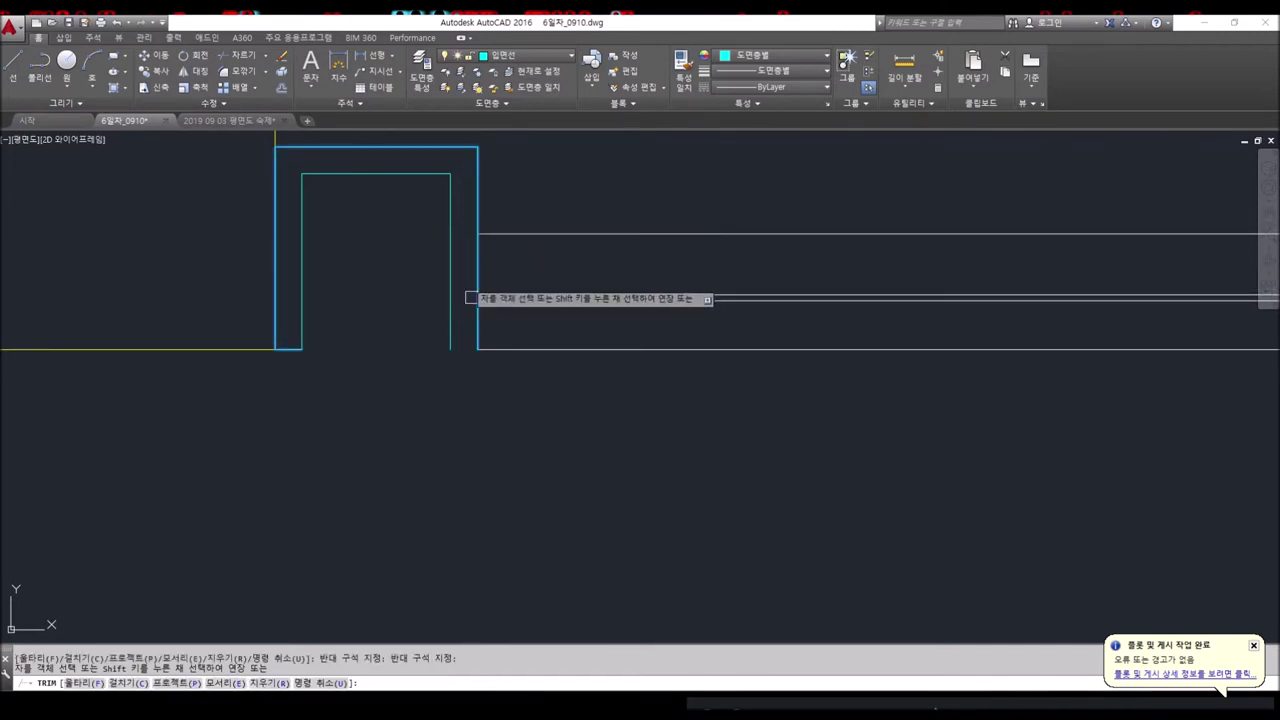
{"action": "key", "text": "Escape"}
{"action": "key", "text": "Escape"}
Begin a line near the wall plate and bring up the layer list.
{"action": "type", "text": "l"}
{"action": "key", "text": "Return"}
{"action": "left_click", "coordinate": [450, 349]}
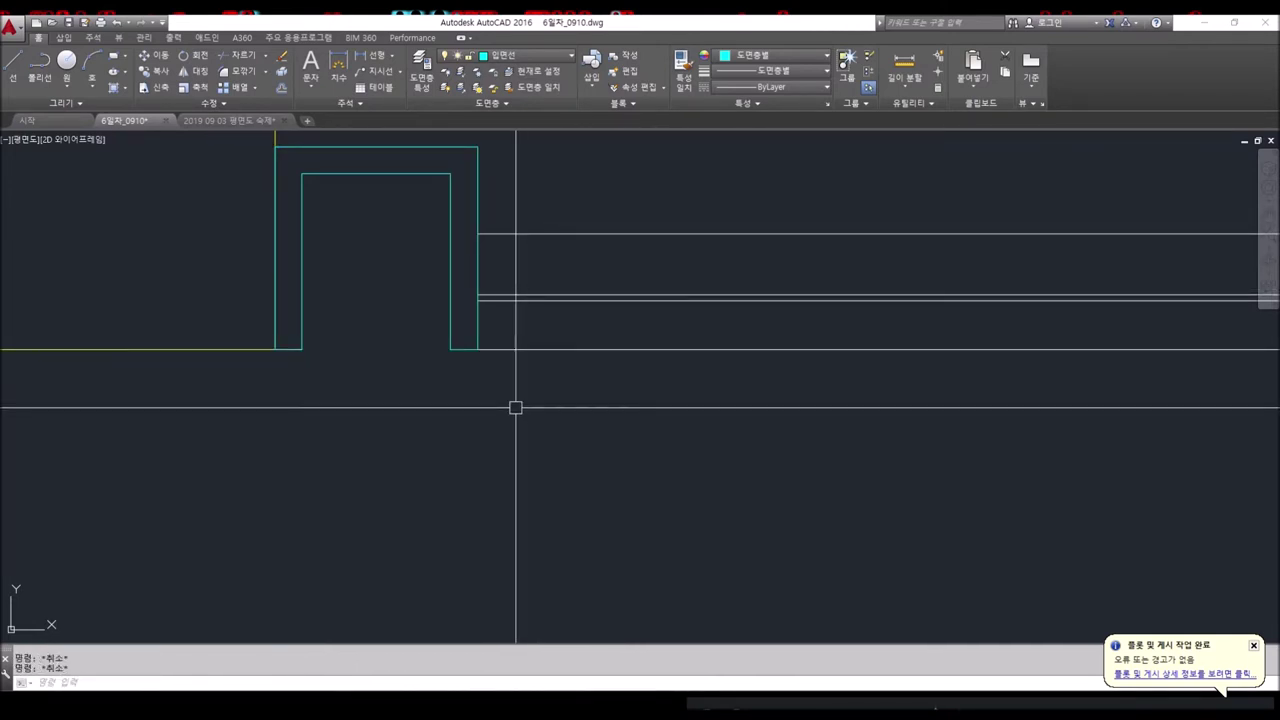
{"action": "middle_click_drag", "start_coordinate": [515, 408], "coordinate": [438, 463]}
{"action": "left_click", "coordinate": [487, 57]}
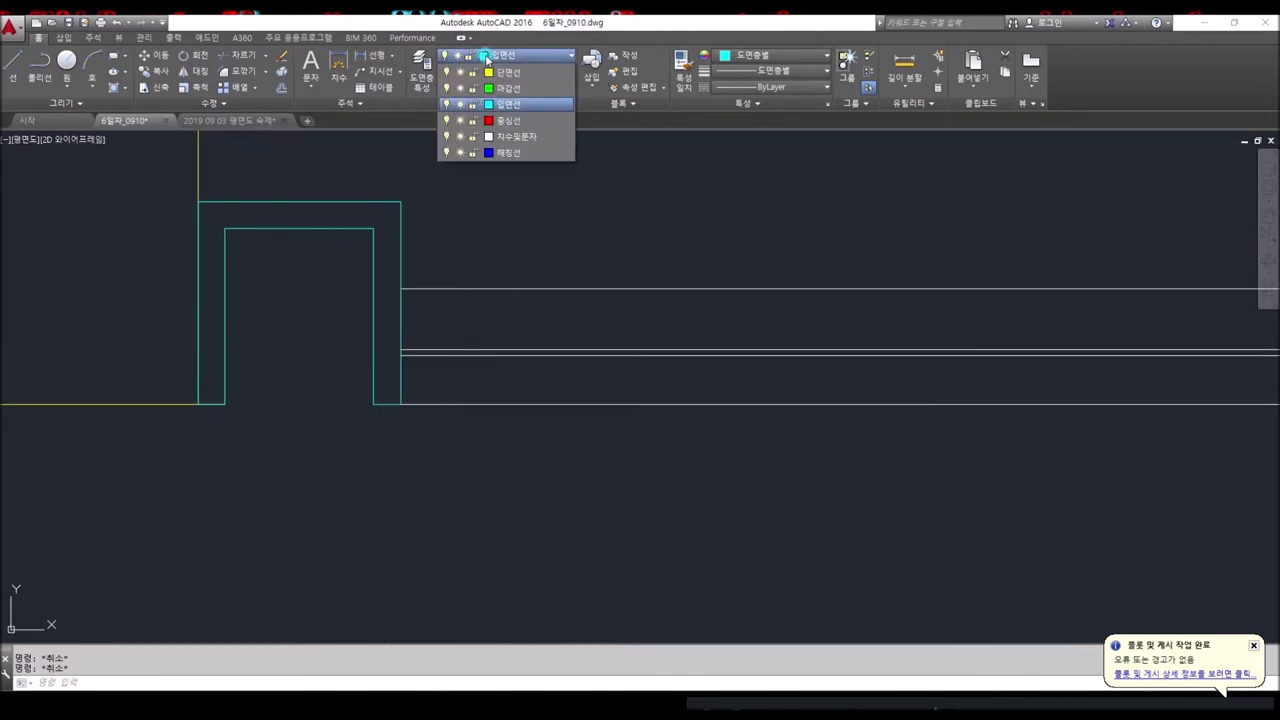
Make layer 0 current and start a rectangle at the small square's corner.
{"action": "left_click", "coordinate": [507, 73]}
{"action": "type", "text": "rec"}
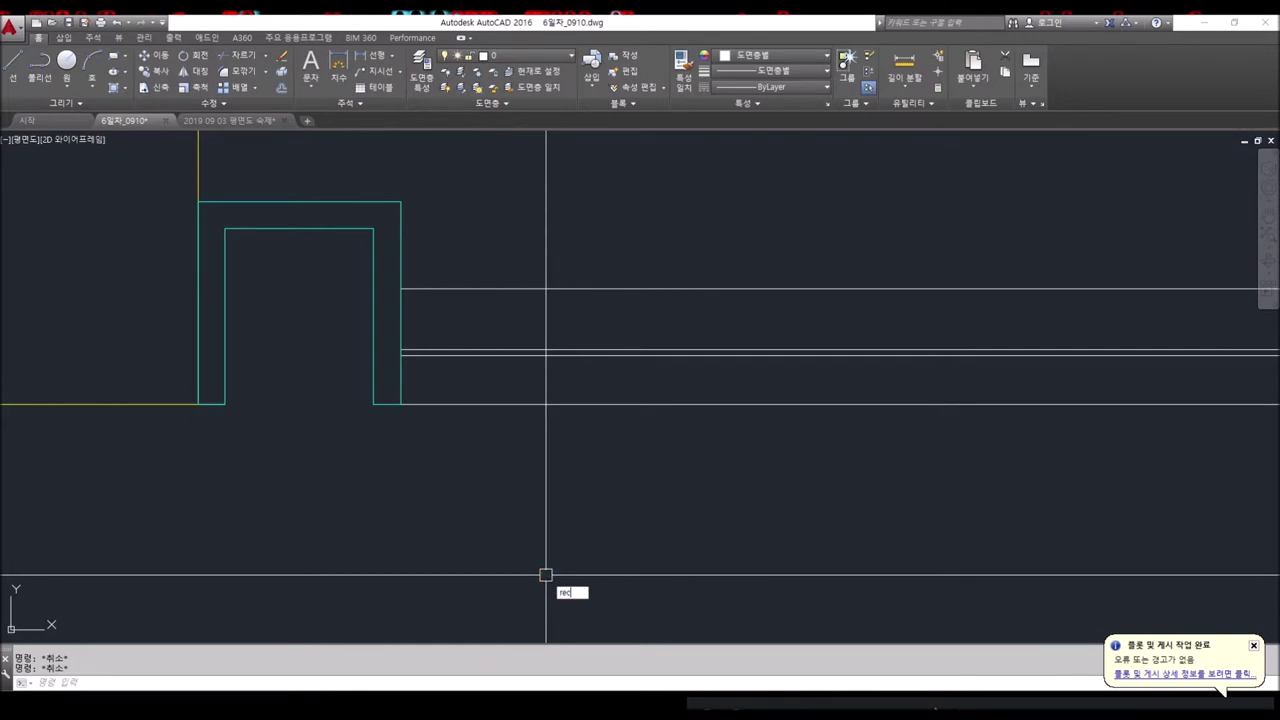
{"action": "key", "text": "Return"}
{"action": "left_click", "coordinate": [479, 553]}
{"action": "type", "text": "36"}
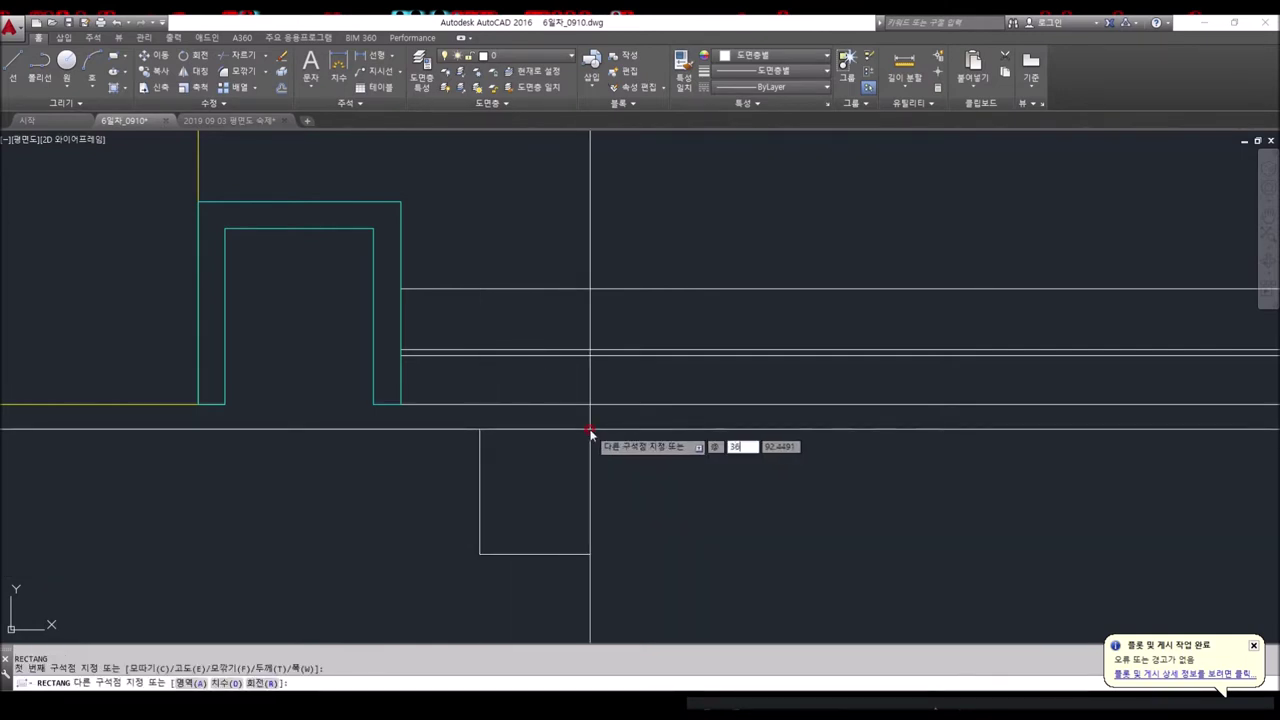
{"action": "key", "text": "Escape"}
{"action": "key", "text": "Escape"}
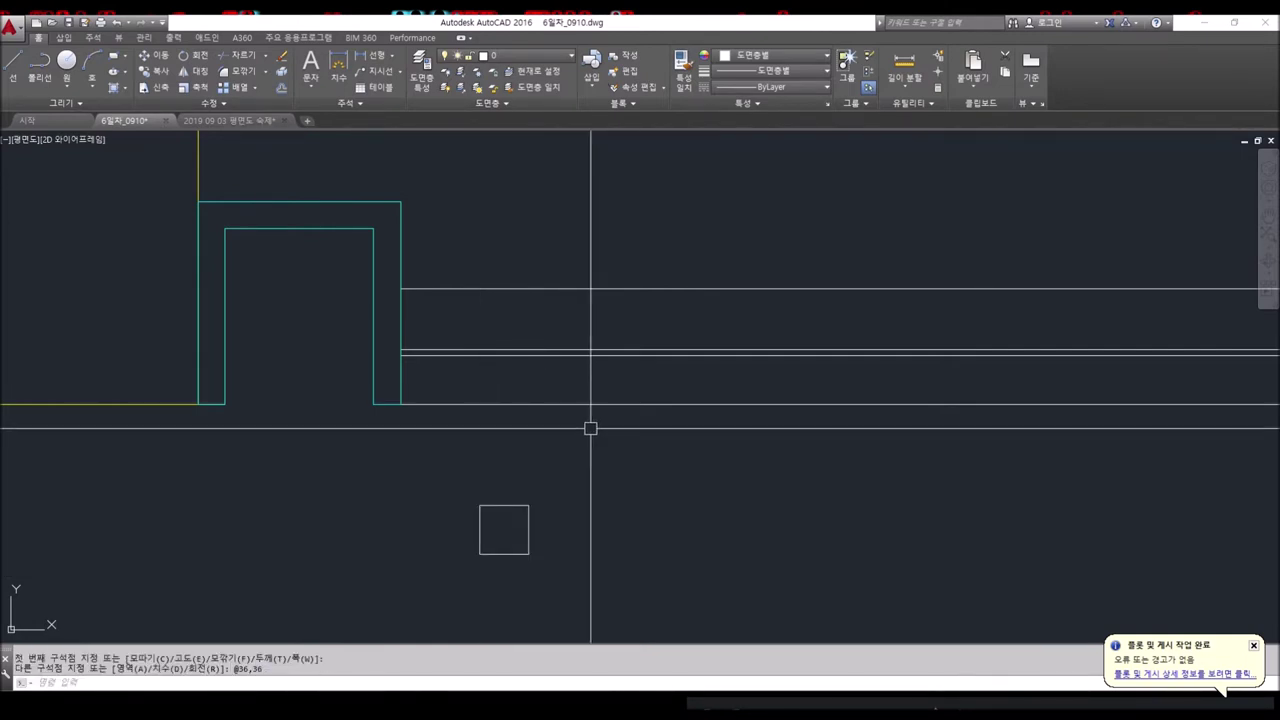
Move the 36×36 wall plate square onto the wall corner.
{"action": "type", "text": "m"}
{"action": "key", "text": "Return"}
{"action": "left_click", "coordinate": [594, 586]}
{"action": "left_click", "coordinate": [484, 462]}
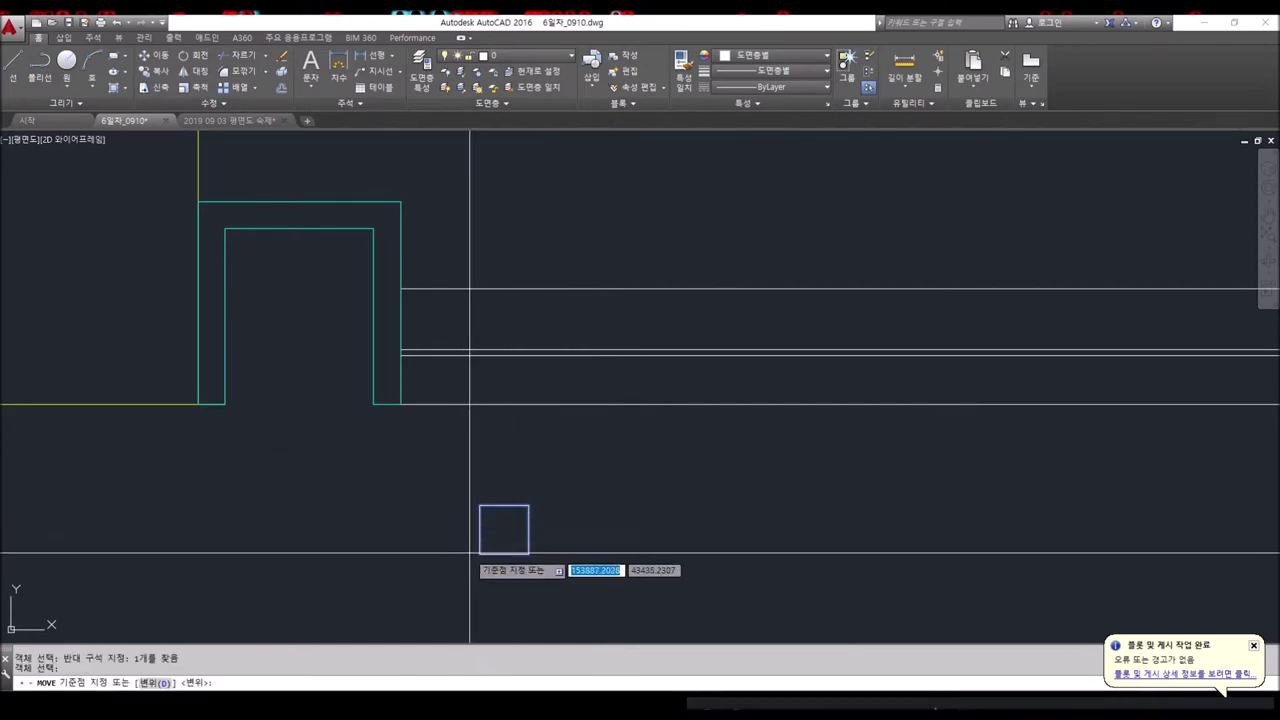
{"action": "key", "text": "Return"}
{"action": "left_click", "coordinate": [479, 553]}
{"action": "left_click", "coordinate": [400, 404]}
{"action": "key", "text": "Escape"}
{"action": "key", "text": "Escape"}
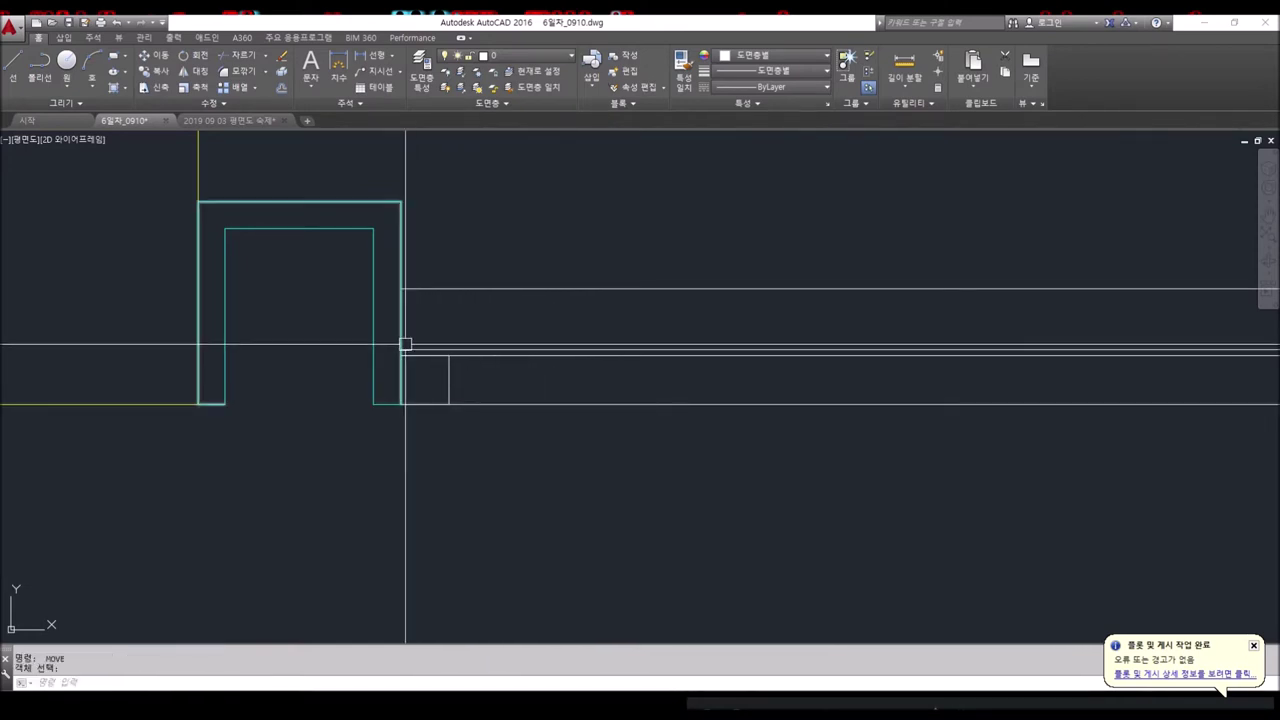
Draw a 45×45 rectangle on top of the wall plate square.
{"action": "type", "text": "rec"}
{"action": "key", "text": "Return"}
{"action": "left_click", "coordinate": [400, 404]}
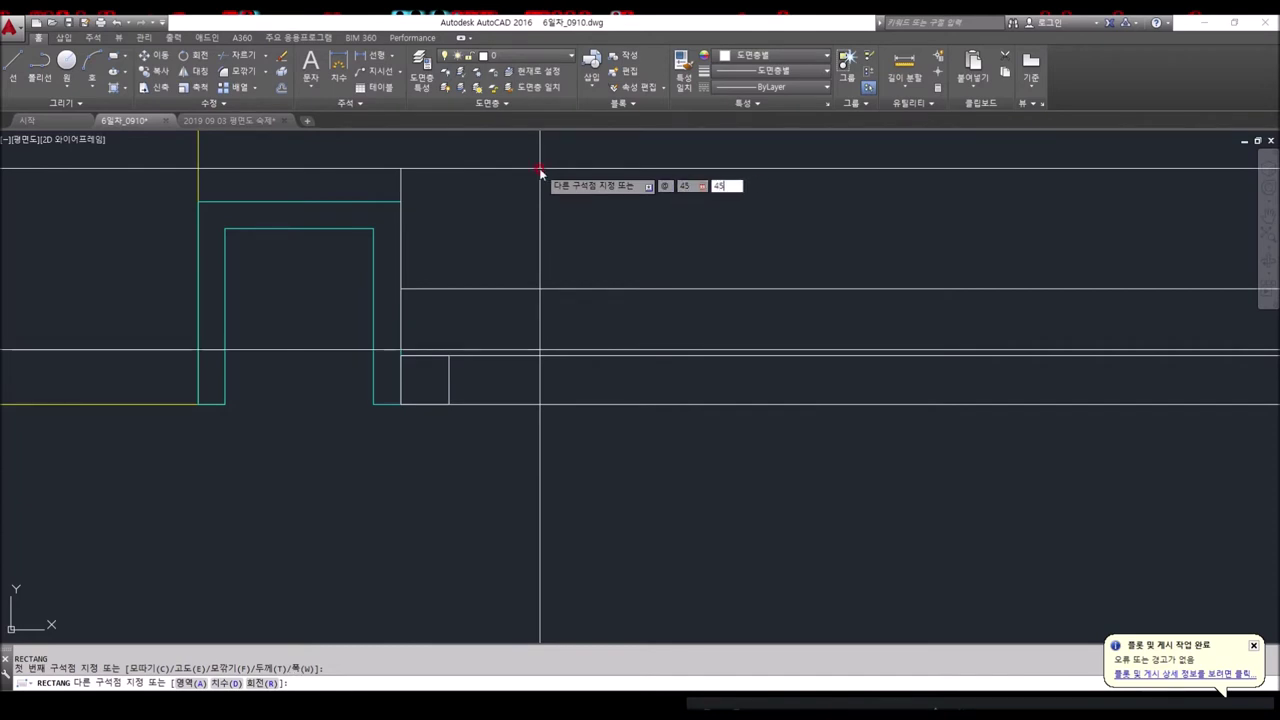
{"action": "key", "text": "Return"}
Draw crossing diagonals across the squares, then select the upper crossed square.
{"action": "type", "text": "l"}
{"action": "key", "text": "Return"}
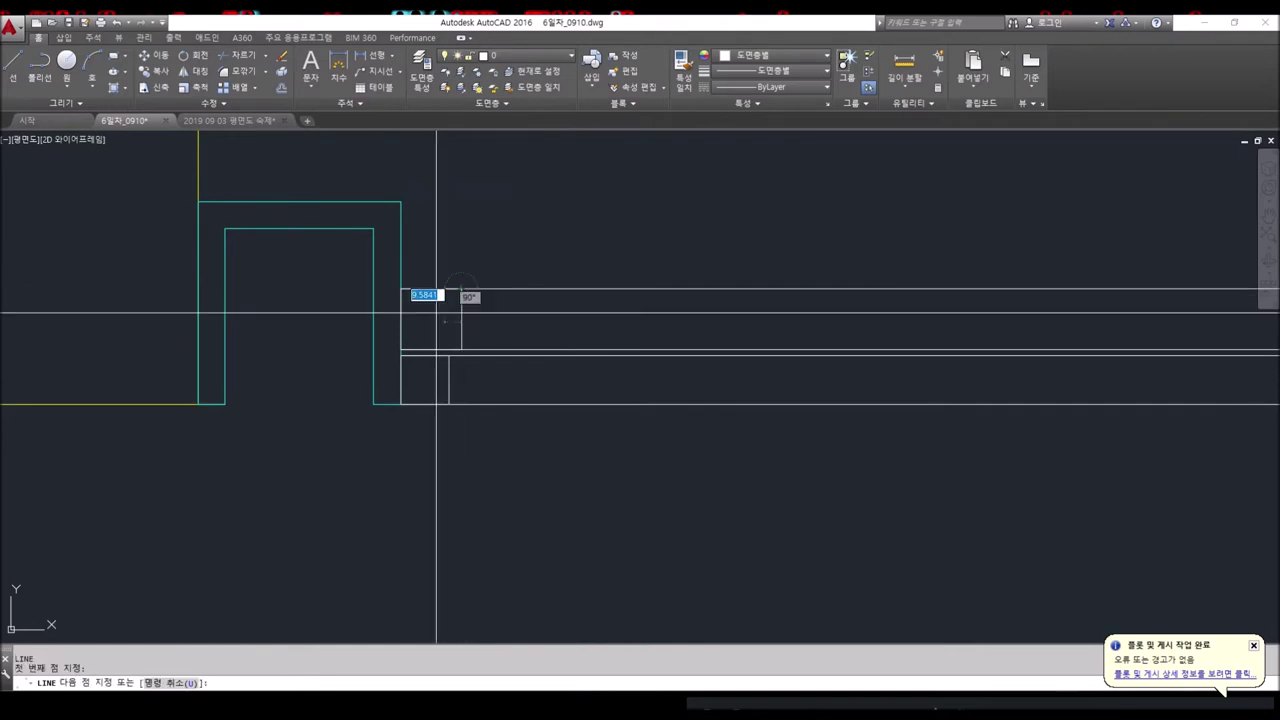
{"action": "left_click", "coordinate": [400, 290]}
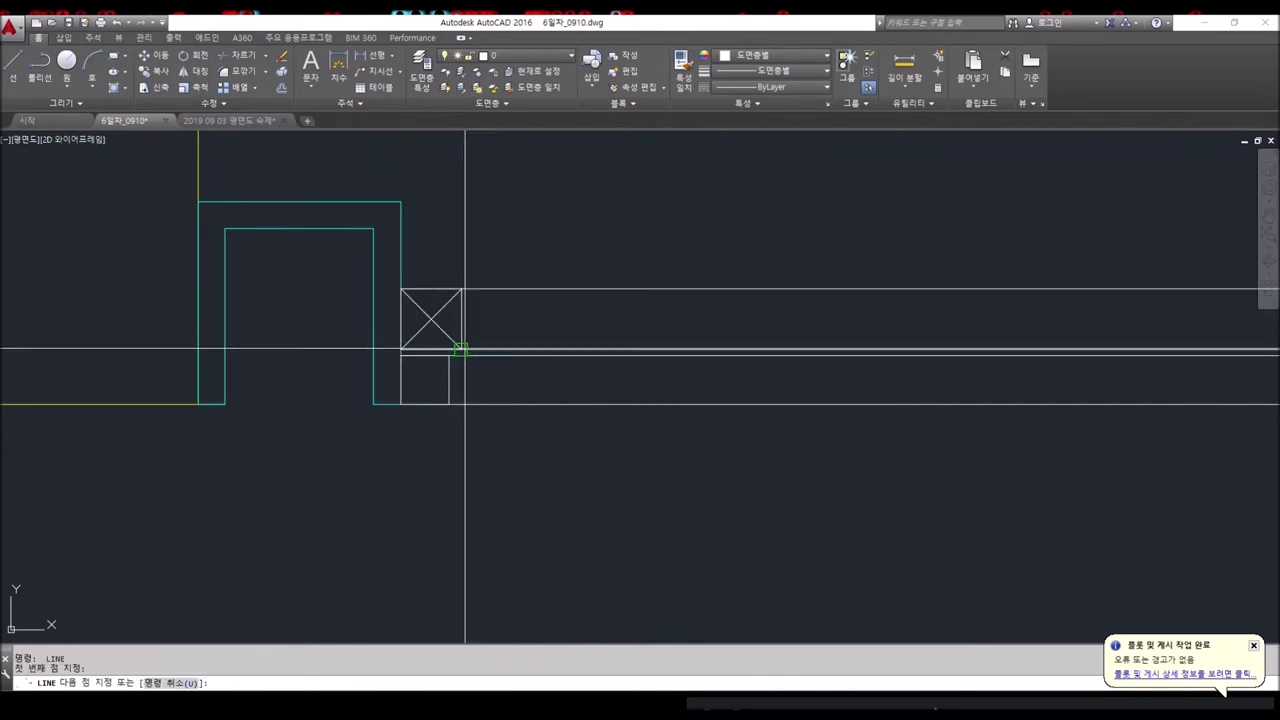
{"action": "left_click", "coordinate": [401, 404]}
{"action": "key", "text": "Return"}
{"action": "key", "text": "Return"}
{"action": "left_click", "coordinate": [401, 355]}
{"action": "left_click", "coordinate": [449, 404]}
{"action": "key", "text": "Return"}
{"action": "scroll", "coordinate": [481, 354], "scroll_direction": "down", "scroll_amount": 3}
{"action": "key", "text": "Escape"}
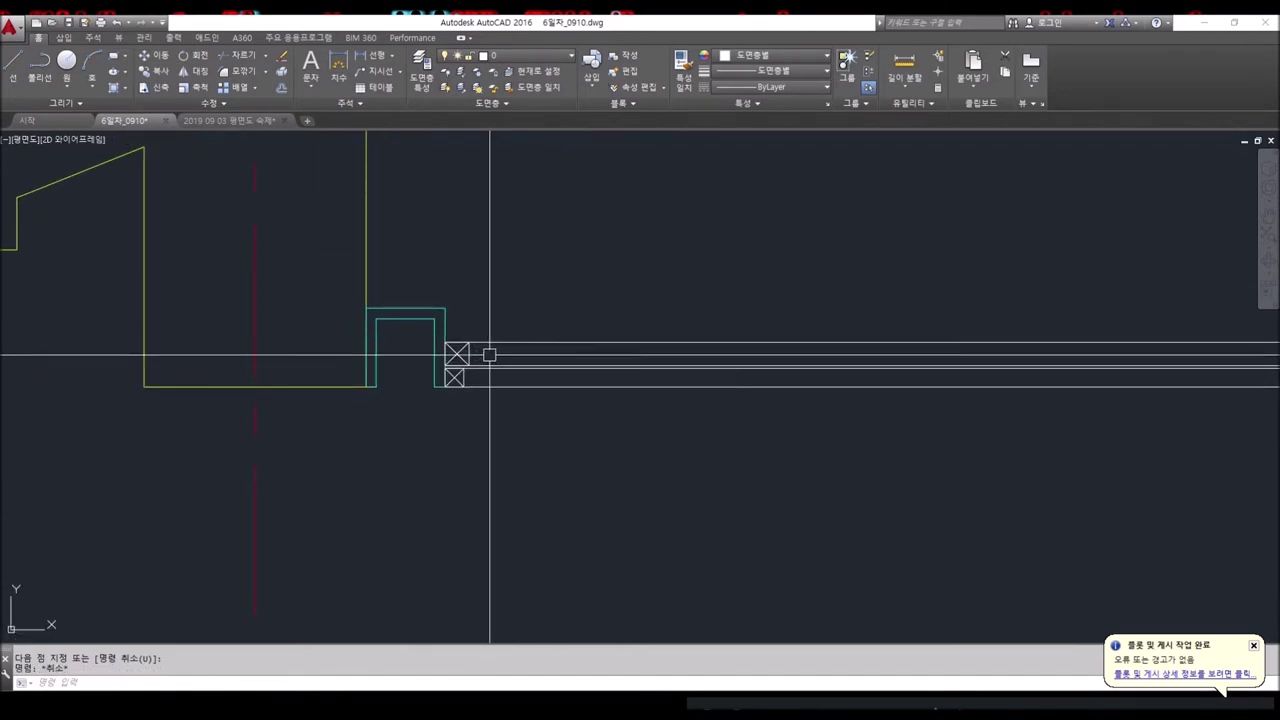
{"action": "type", "text": "co"}
{"action": "key", "text": "Escape"}
{"action": "key", "text": "Escape"}
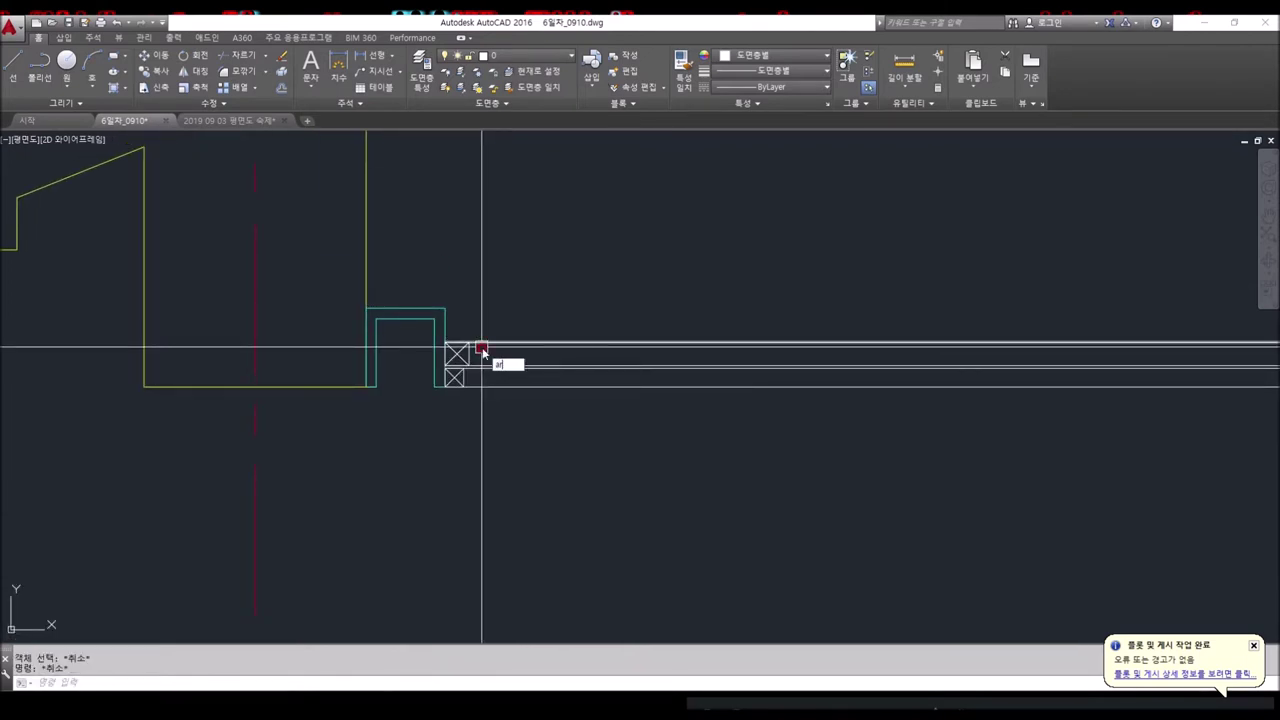
{"action": "left_click", "coordinate": [459, 357]}
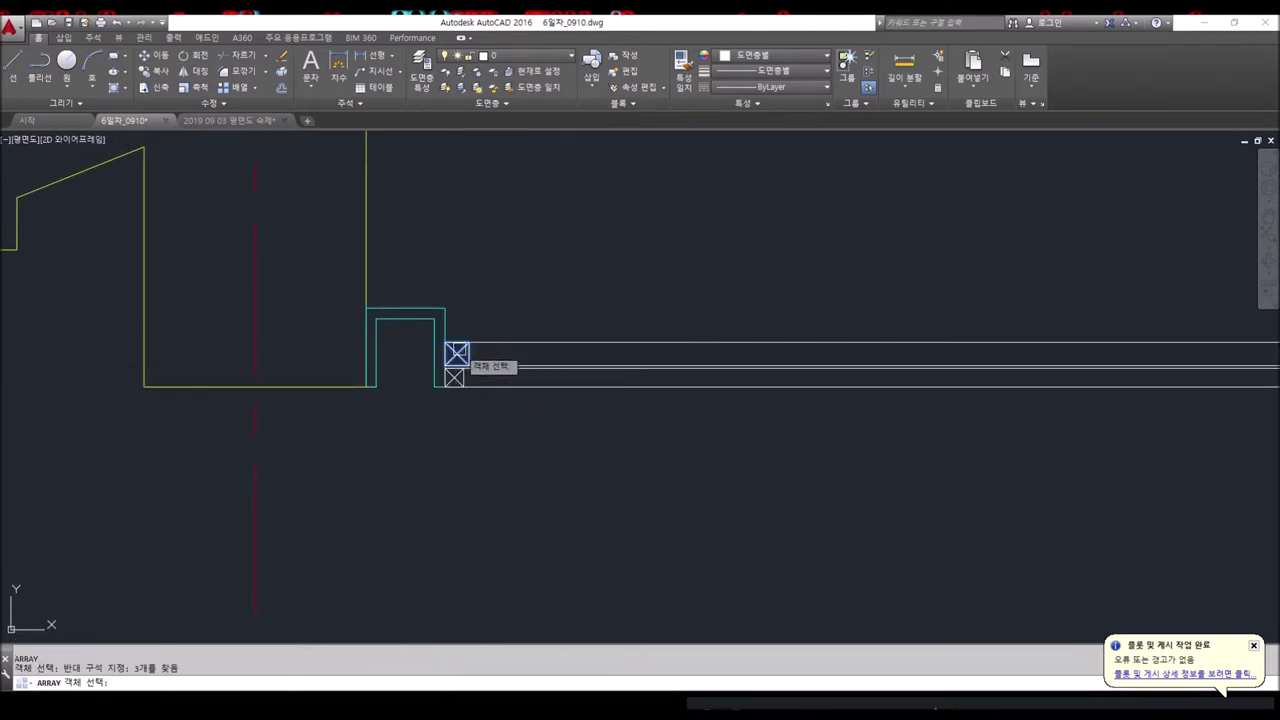
Rectangular-array the crossed 45 square into 10 columns, 1 row, 450 spacing.
{"action": "right_click", "coordinate": [485, 270]}
{"action": "left_click", "coordinate": [520, 306]}
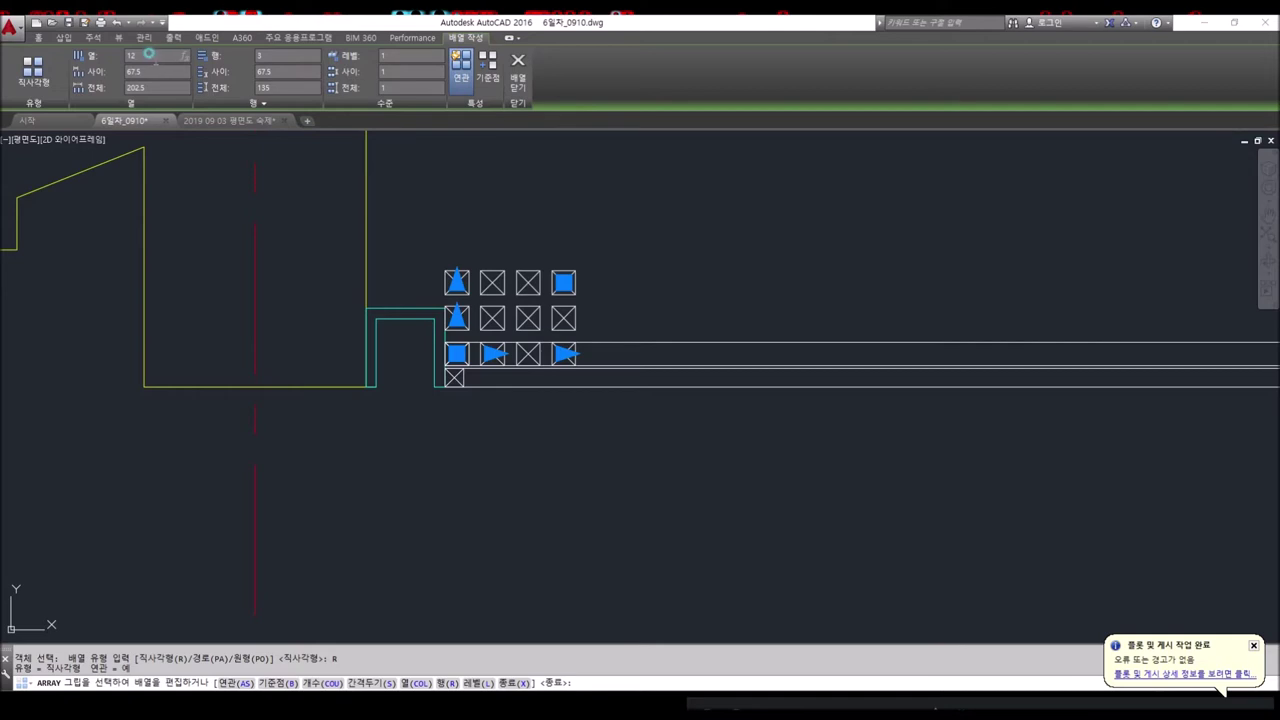
{"action": "left_click", "coordinate": [288, 60]}
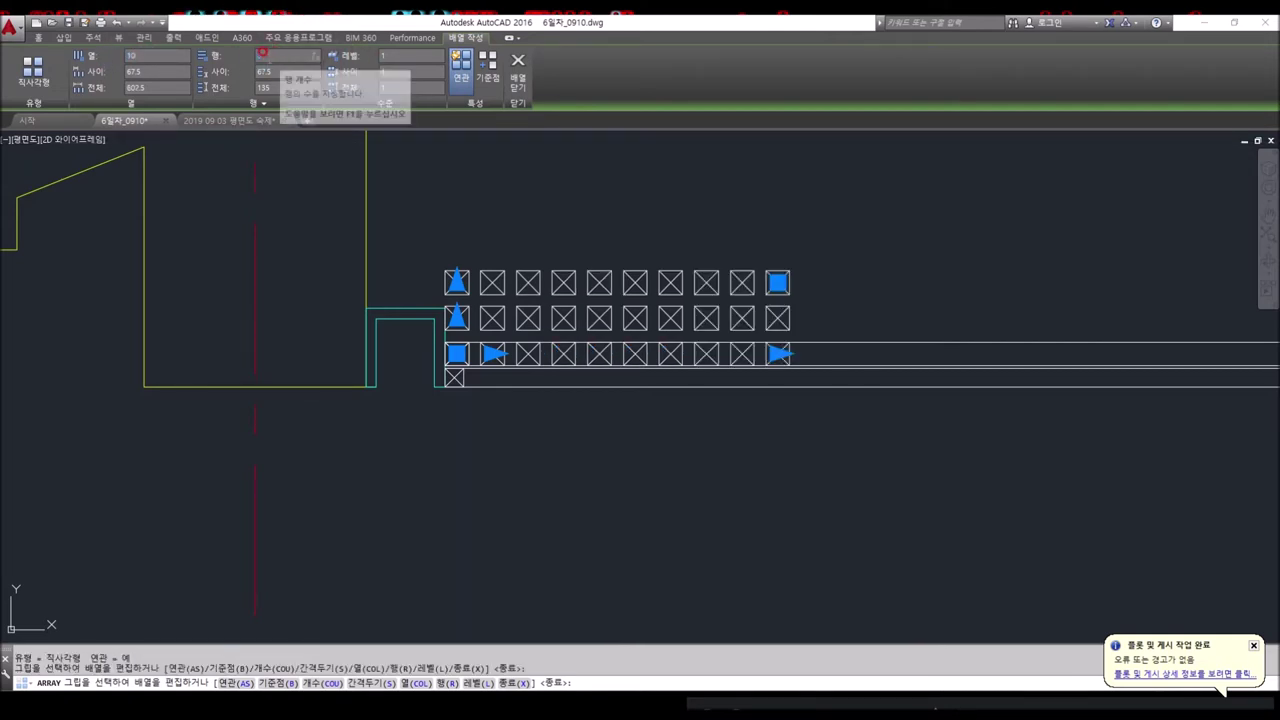
{"action": "type", "text": "1"}
{"action": "left_click_drag", "start_coordinate": [155, 80], "coordinate": [121, 79]}
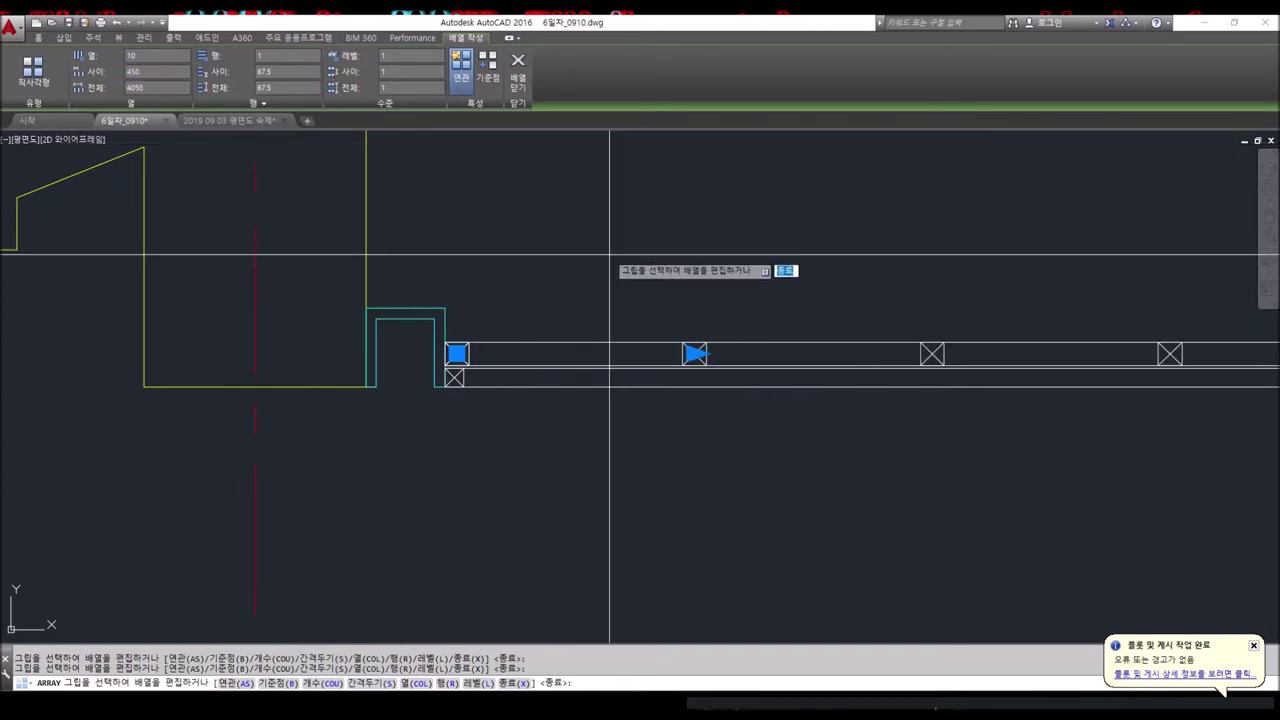
{"action": "key", "text": "Escape"}
{"action": "scroll", "coordinate": [657, 289], "scroll_direction": "down", "scroll_amount": 3}
{"action": "scroll", "coordinate": [1020, 380], "scroll_direction": "up", "scroll_amount": 4}
{"action": "scroll", "coordinate": [923, 343], "scroll_direction": "up", "scroll_amount": 2}
{"action": "middle_click_drag", "start_coordinate": [968, 277], "coordinate": [843, 319]}
{"action": "key", "text": "Escape"}
{"action": "key", "text": "Escape"}
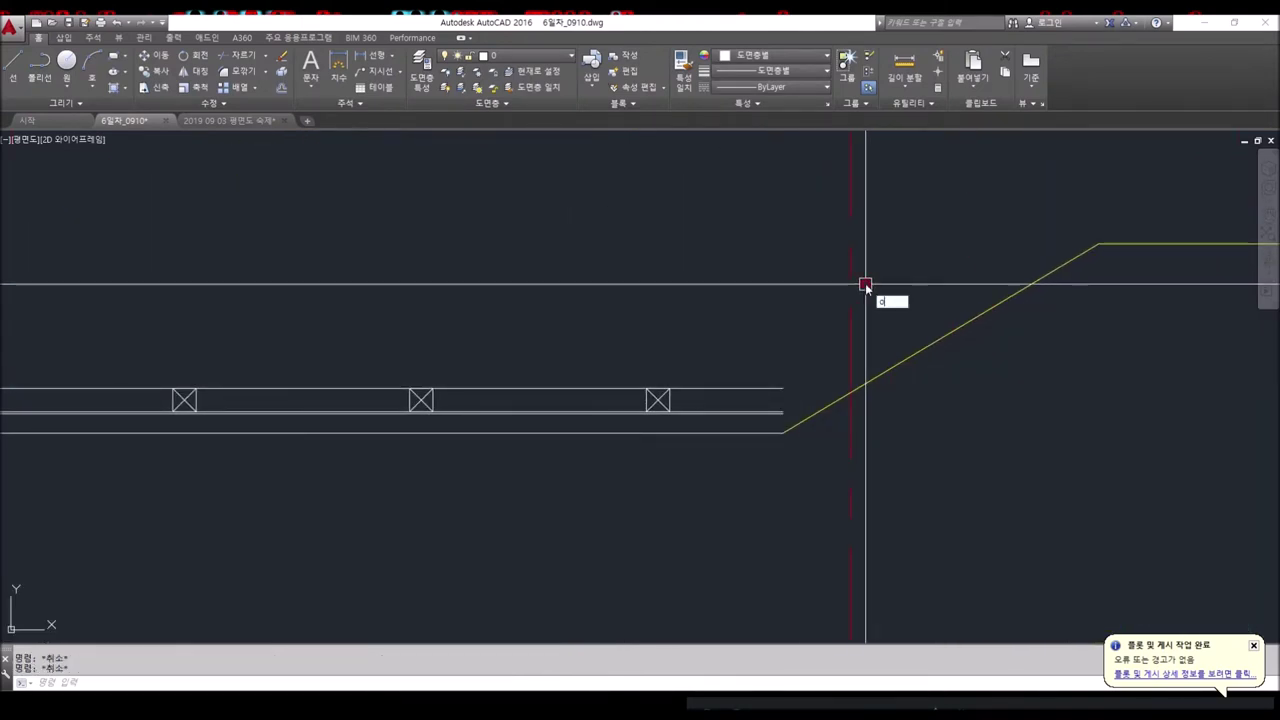
Offset the sloped line and top horizontal line by 36.
{"action": "key", "text": "Return"}
{"action": "left_click", "coordinate": [993, 306]}
{"action": "left_click", "coordinate": [971, 257]}
{"action": "middle_click_drag", "start_coordinate": [1081, 300], "coordinate": [674, 317]}
{"action": "left_click", "coordinate": [750, 261]}
{"action": "left_click", "coordinate": [814, 200]}
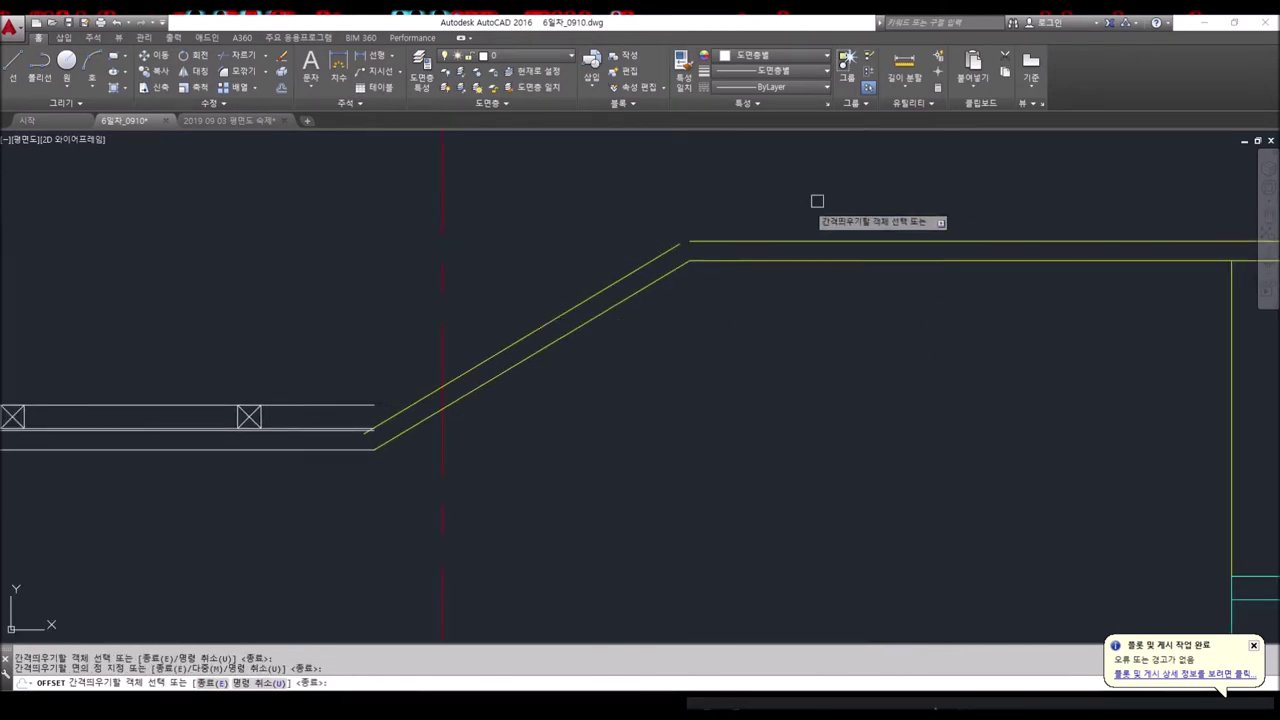
Add roof lines offset 4.5 and then 45 above the upper line.
{"action": "key", "text": "Return"}
{"action": "key", "text": "Return"}
{"action": "type", "text": "4"}
{"action": "key", "text": "Return"}
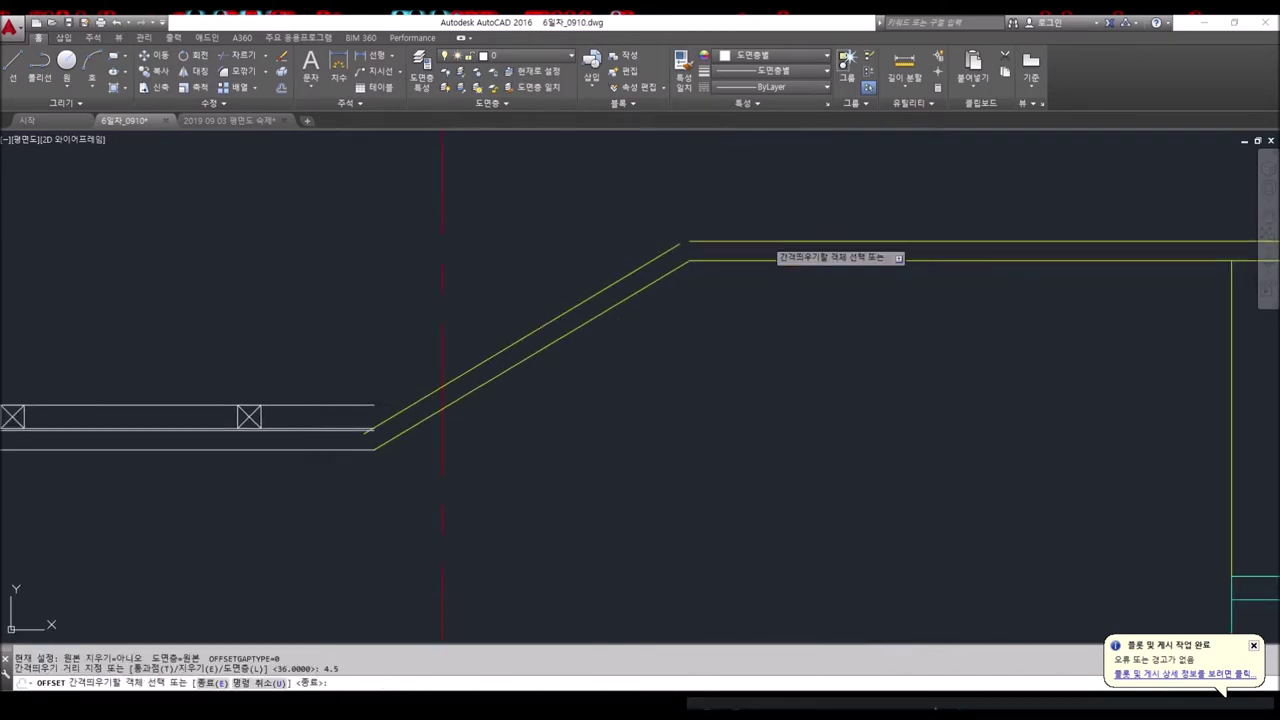
{"action": "left_click", "coordinate": [640, 266]}
{"action": "left_click", "coordinate": [751, 220]}
{"action": "key", "text": "Return"}
{"action": "key", "text": "Return"}
{"action": "type", "text": "45"}
{"action": "key", "text": "Return"}
{"action": "left_click", "coordinate": [757, 237]}
{"action": "left_click", "coordinate": [771, 186]}
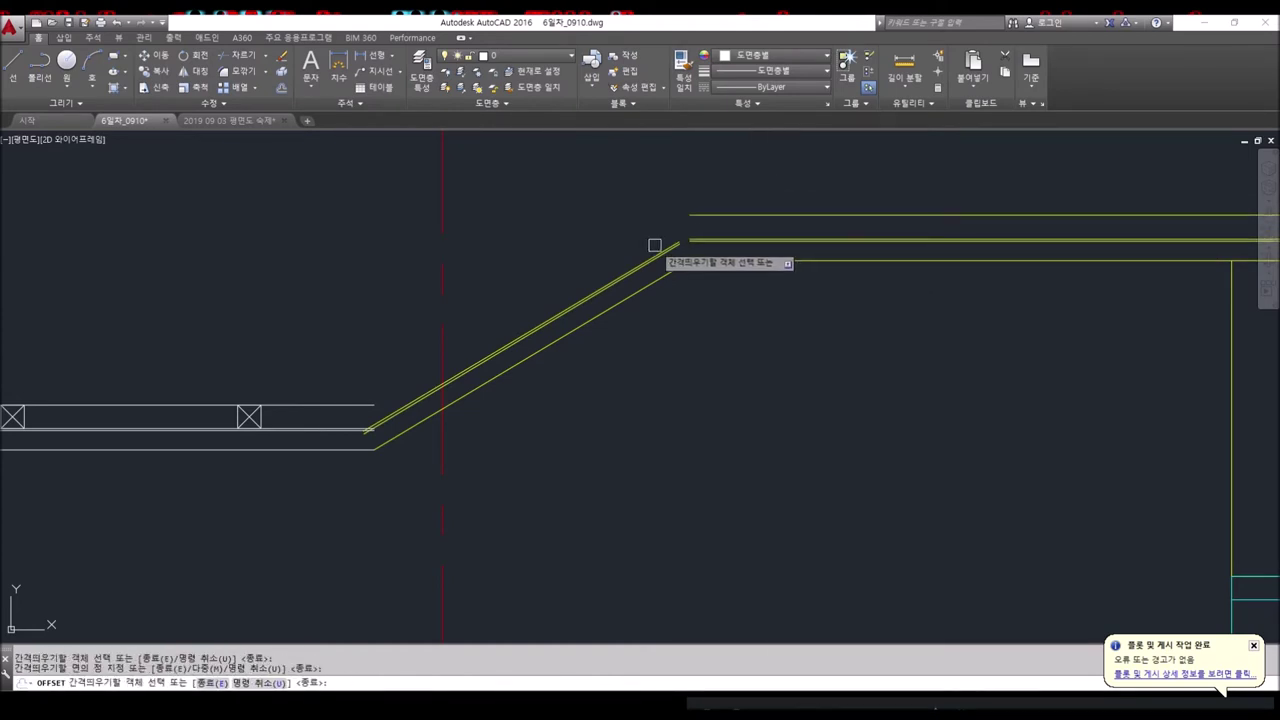
{"action": "middle_click_drag", "start_coordinate": [655, 245], "coordinate": [569, 346]}
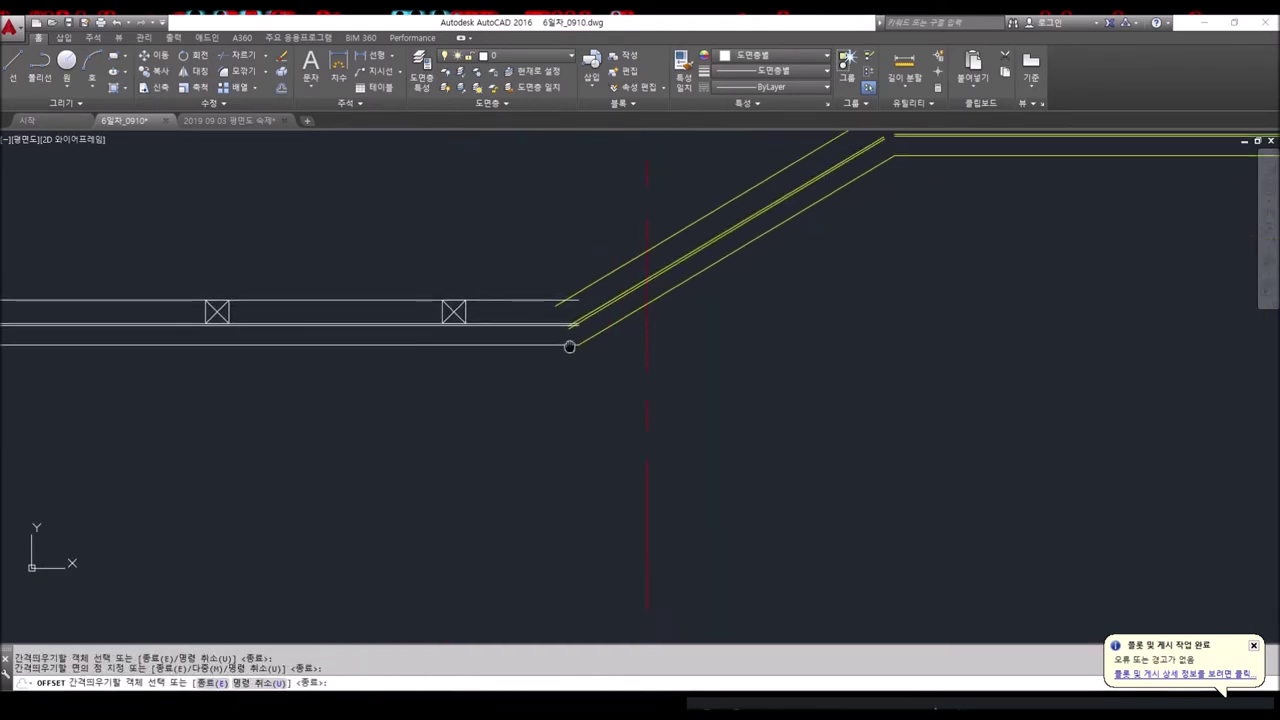
{"action": "key", "text": "Escape"}
Draw a vertical line up from the roof corner and erase the extra upper diagonal.
{"action": "type", "text": "l"}
{"action": "key", "text": "Return"}
{"action": "left_click", "coordinate": [589, 339]}
{"action": "left_click", "coordinate": [540, 250]}
{"action": "scroll", "coordinate": [560, 334], "scroll_direction": "up", "scroll_amount": 2}
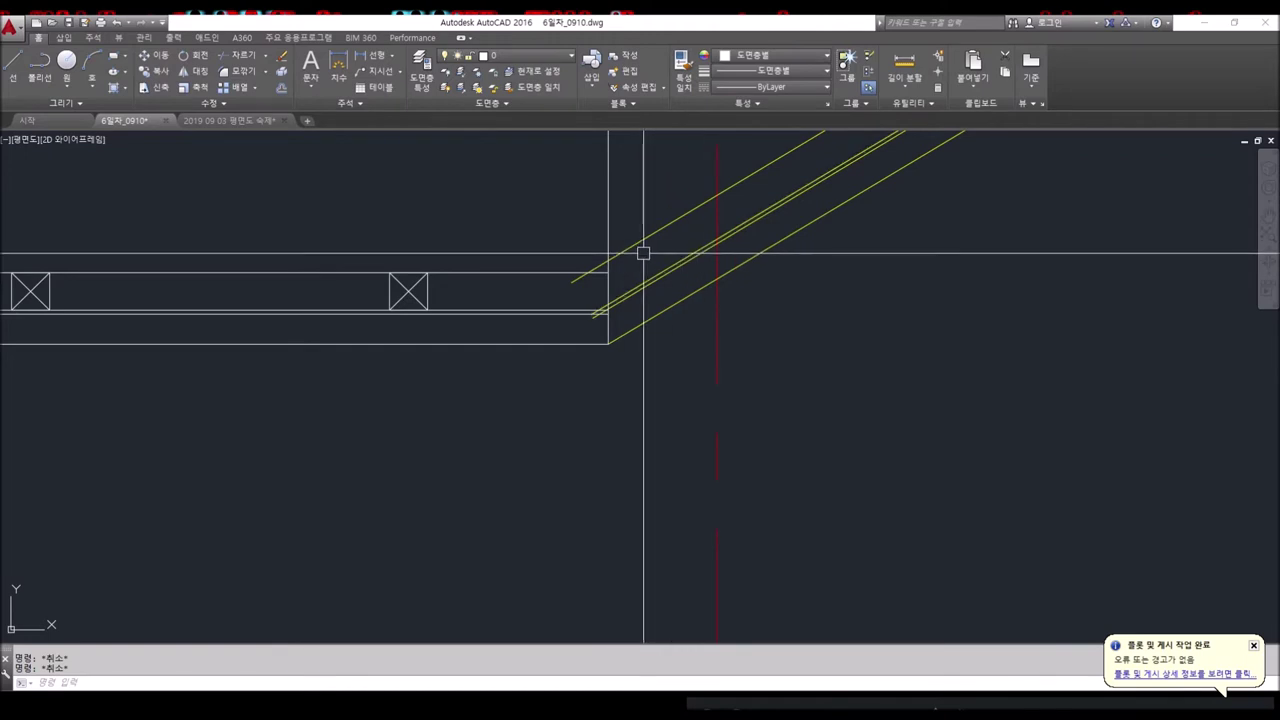
{"action": "middle_click_drag", "start_coordinate": [627, 240], "coordinate": [569, 260]}
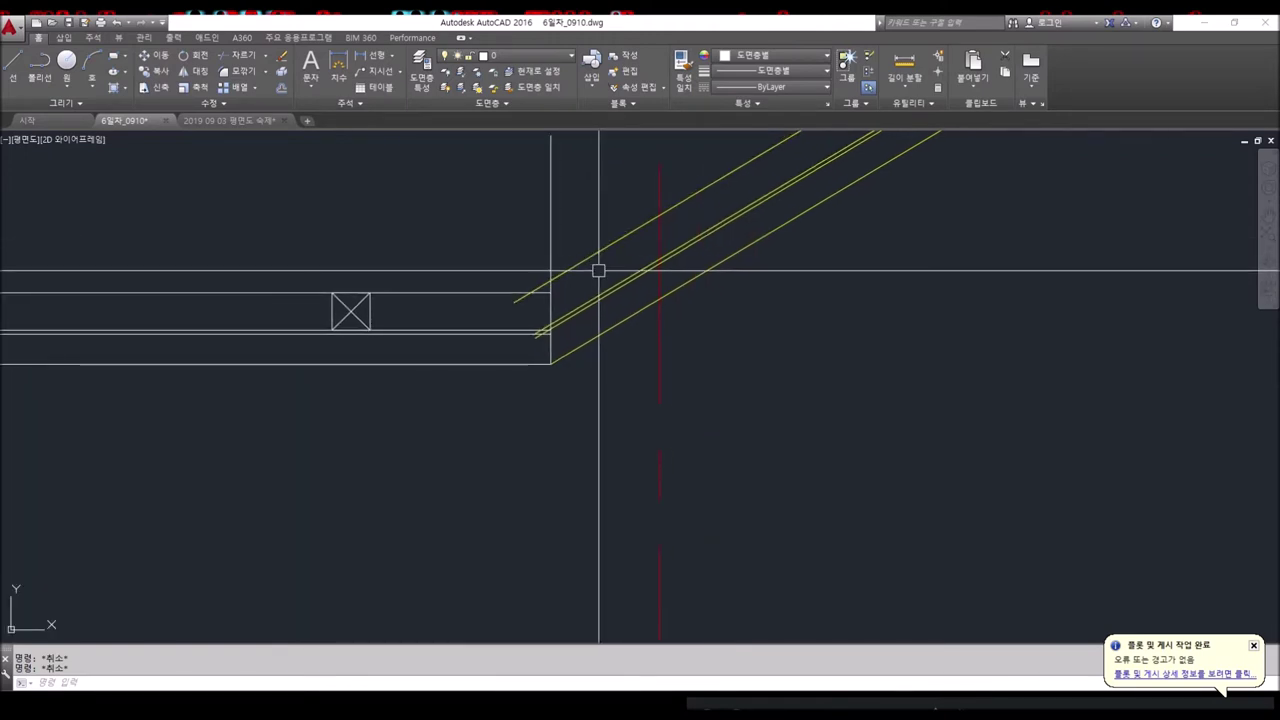
{"action": "middle_click_drag", "start_coordinate": [666, 214], "coordinate": [851, 418]}
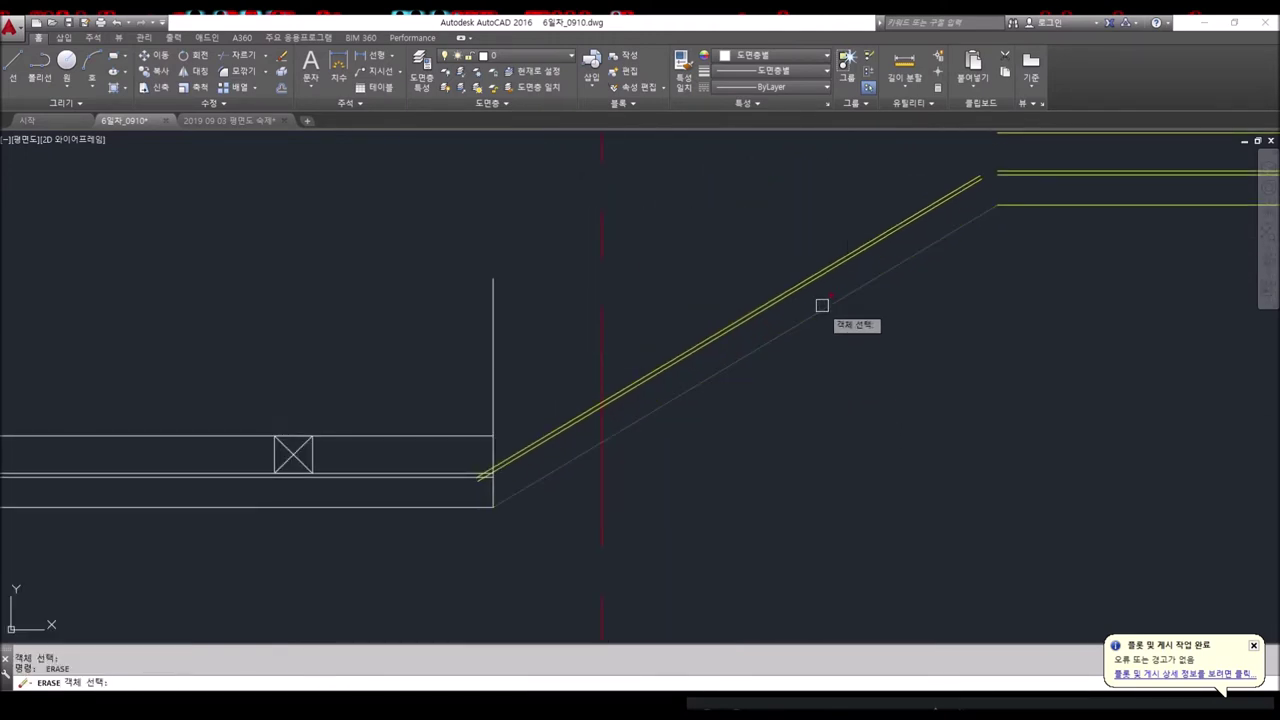
{"action": "key", "text": "Escape"}
Draw a line from the sloped diagonal's end, then abandon a copy.
{"action": "middle_click_drag", "start_coordinate": [910, 240], "coordinate": [763, 317]}
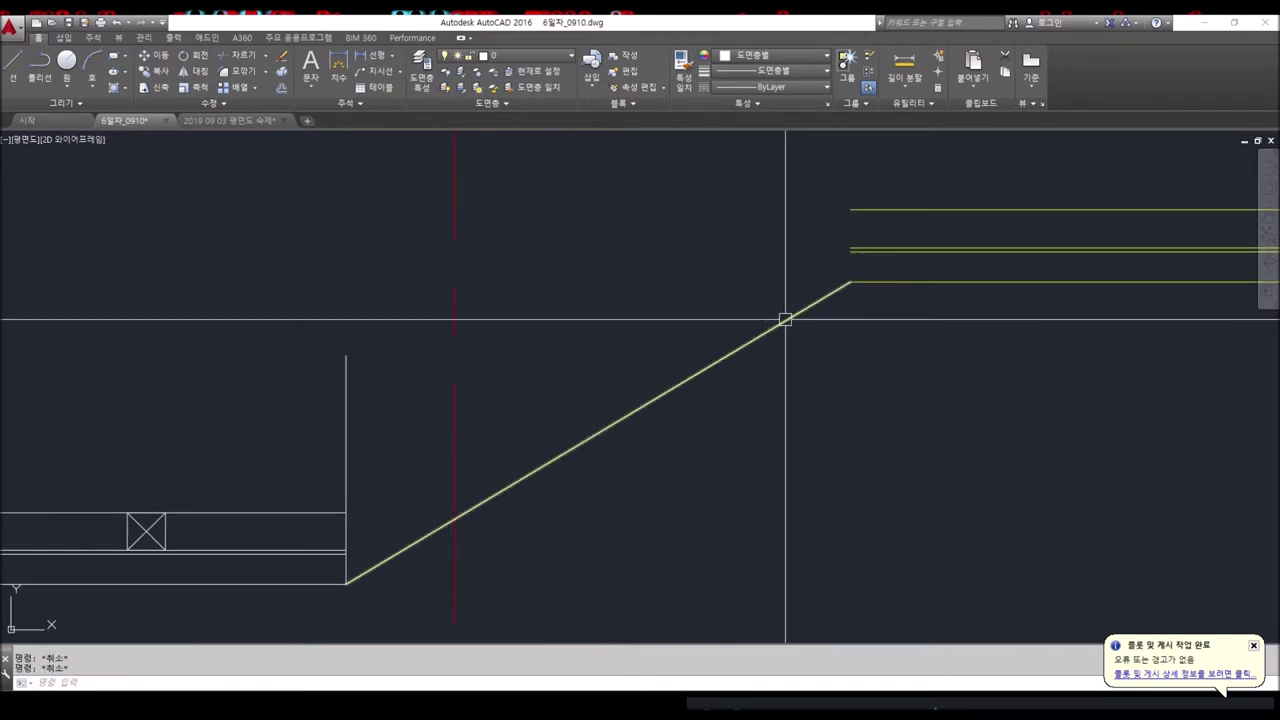
{"action": "type", "text": "l"}
{"action": "key", "text": "Return"}
{"action": "left_click", "coordinate": [850, 282]}
{"action": "mouse_move", "coordinate": [851, 251]}
{"action": "middle_mouse_down"}
{"action": "mouse_move", "coordinate": [526, 503]}
{"action": "mouse_move", "coordinate": [520, 432]}
{"action": "middle_mouse_up"}
{"action": "key", "text": "Escape"}
{"action": "type", "text": "co"}
{"action": "key", "text": "Return"}
{"action": "key", "text": "Escape"}
{"action": "key", "text": "Escape"}
Attempt to explode the crossed squares at the eave, then cancel.
{"action": "type", "text": "c"}
{"action": "left_click", "coordinate": [486, 271]}
{"action": "key", "text": "Escape"}
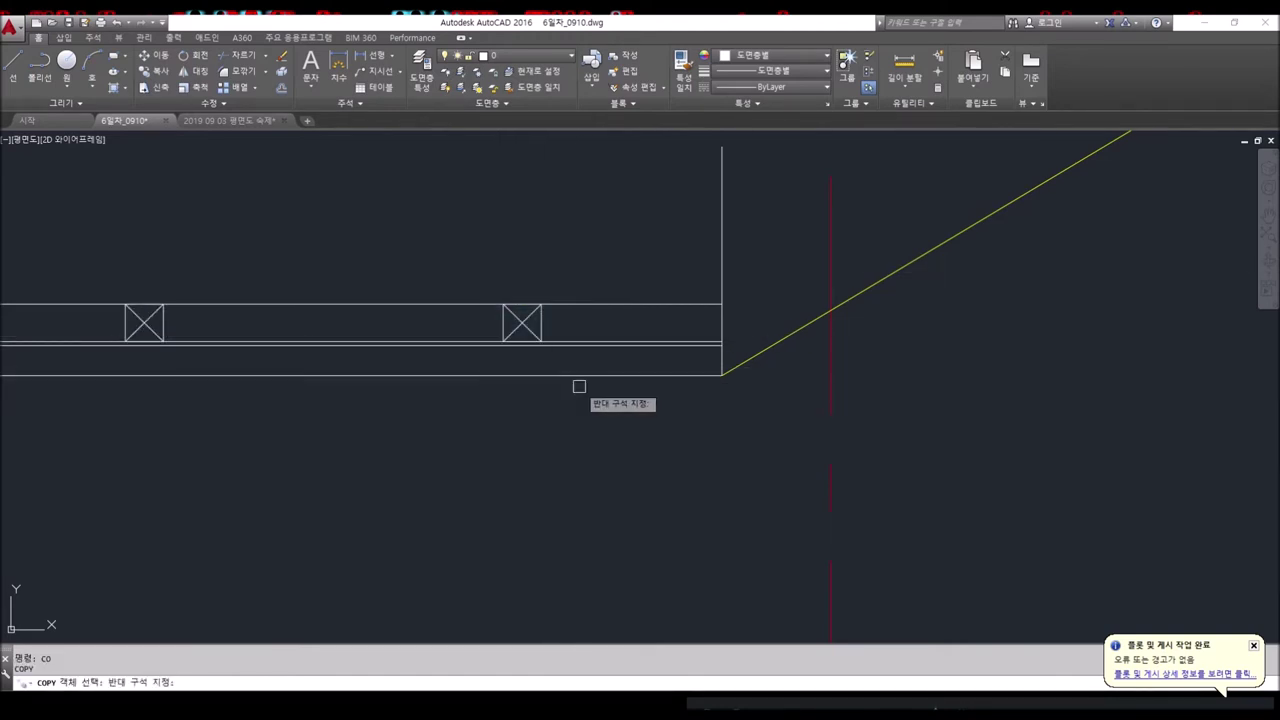
{"action": "type", "text": "x"}
{"action": "key", "text": "Return"}
{"action": "left_click", "coordinate": [520, 323]}
{"action": "key", "text": "Escape"}
{"action": "key", "text": "Escape"}
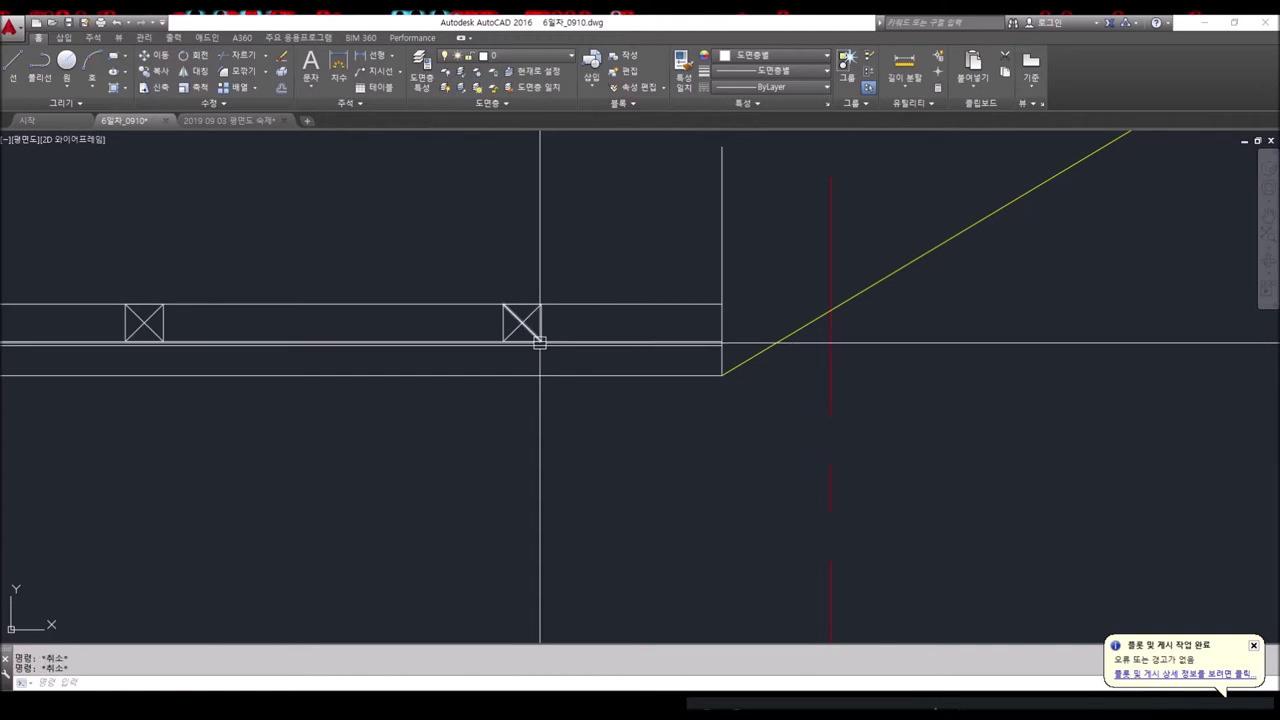
Begin copying the eave's crossed square from its corner, then cancel.
{"action": "left_click", "coordinate": [520, 323]}
{"action": "key", "text": "Return"}
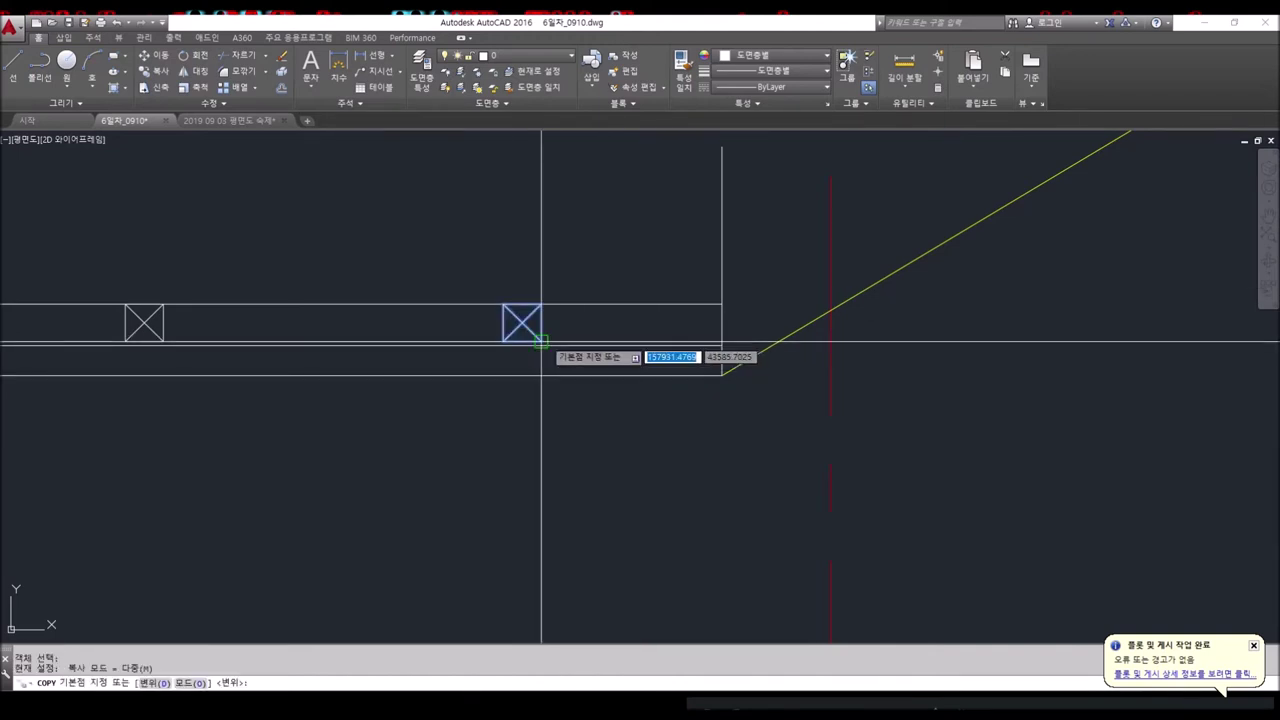
{"action": "left_click", "coordinate": [541, 341]}
{"action": "key", "text": "Escape"}
{"action": "key", "text": "Escape"}
{"action": "scroll", "coordinate": [700, 395], "scroll_direction": "down", "scroll_amount": 3}
{"action": "scroll", "coordinate": [403, 340], "scroll_direction": "up", "scroll_amount": 3}
{"action": "scroll", "coordinate": [390, 318], "scroll_direction": "up", "scroll_amount": 2}
Pick the small crossed square and its corner for a copy, then abandon it.
{"action": "type", "text": "co"}
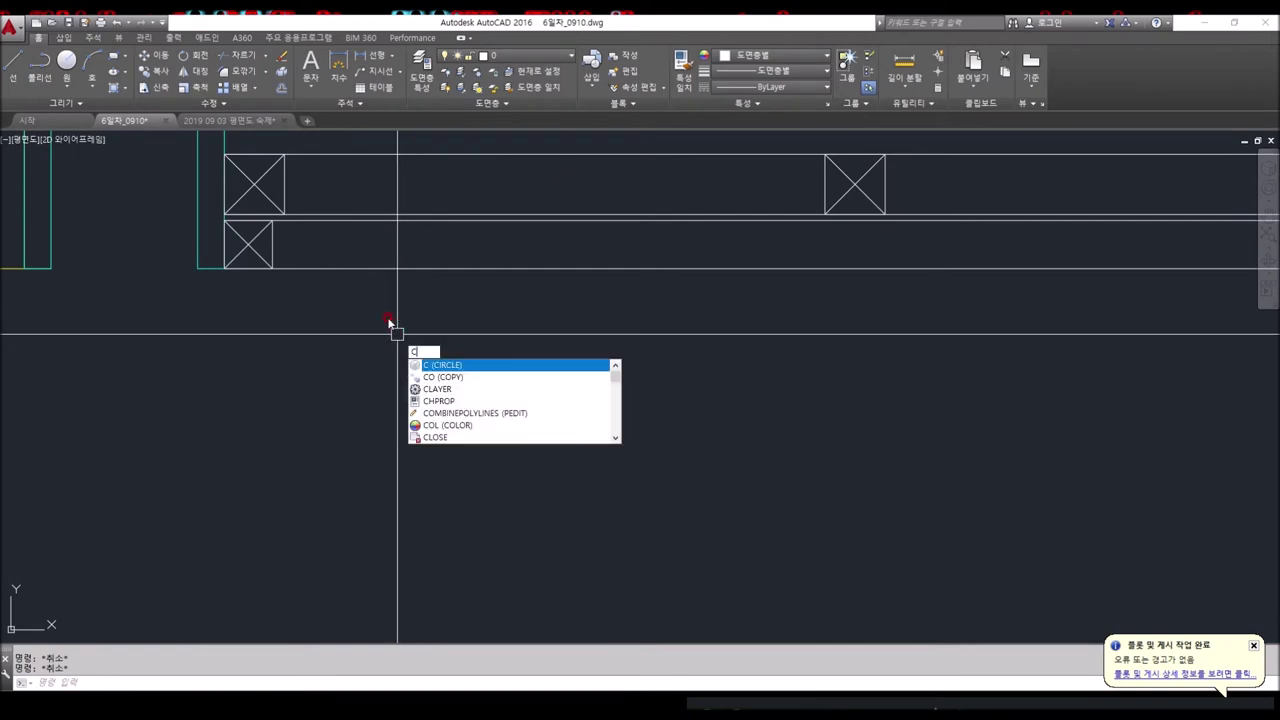
{"action": "key", "text": "Return"}
{"action": "left_click", "coordinate": [250, 240]}
{"action": "key", "text": "Return"}
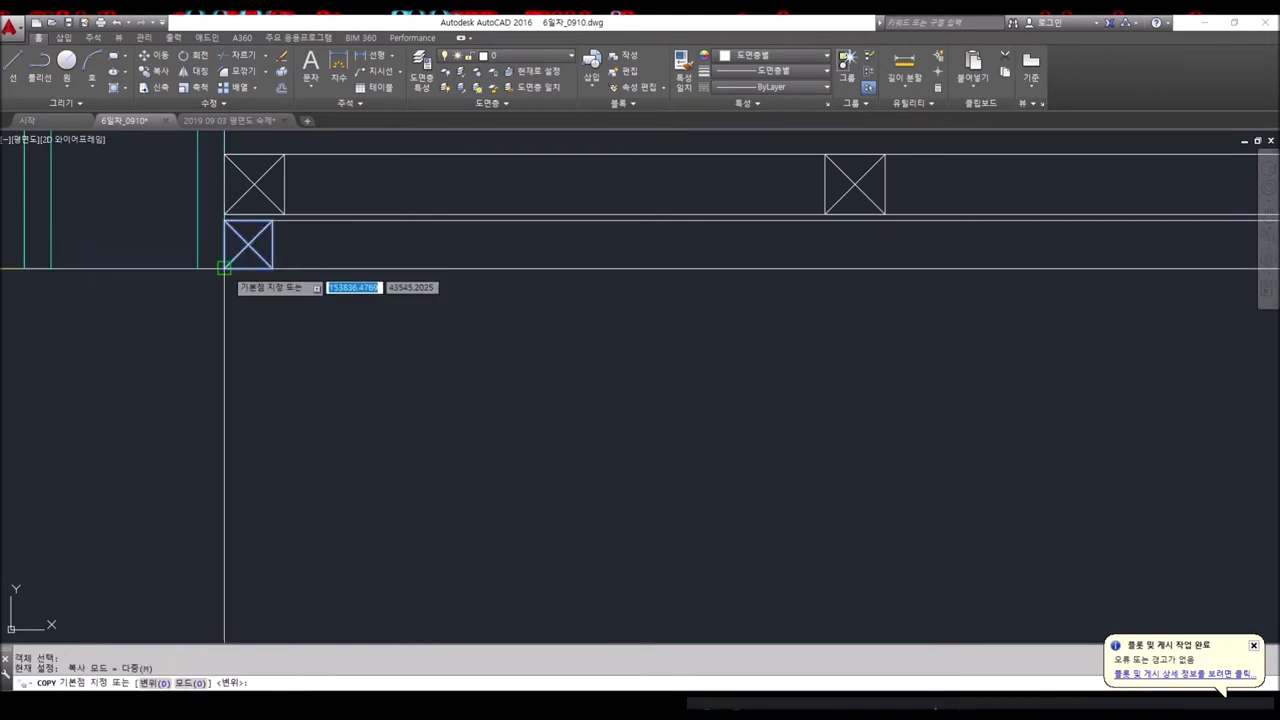
{"action": "left_click", "coordinate": [272, 268]}
{"action": "scroll", "coordinate": [591, 374], "scroll_direction": "down", "scroll_amount": 3}
{"action": "scroll", "coordinate": [771, 380], "scroll_direction": "up", "scroll_amount": 1}
{"action": "scroll", "coordinate": [849, 428], "scroll_direction": "up", "scroll_amount": 2}
{"action": "scroll", "coordinate": [921, 441], "scroll_direction": "up", "scroll_amount": 1}
{"action": "key", "text": "Escape"}
{"action": "key", "text": "Escape"}
{"action": "scroll", "coordinate": [921, 441], "scroll_direction": "down", "scroll_amount": 2}
Copy the lower crossed square to the end of the roof line.
{"action": "mouse_move", "coordinate": [866, 397]}
{"action": "middle_mouse_down"}
{"action": "mouse_move", "coordinate": [314, 349]}
{"action": "mouse_move", "coordinate": [292, 447]}
{"action": "mouse_move", "coordinate": [278, 455]}
{"action": "middle_mouse_up"}
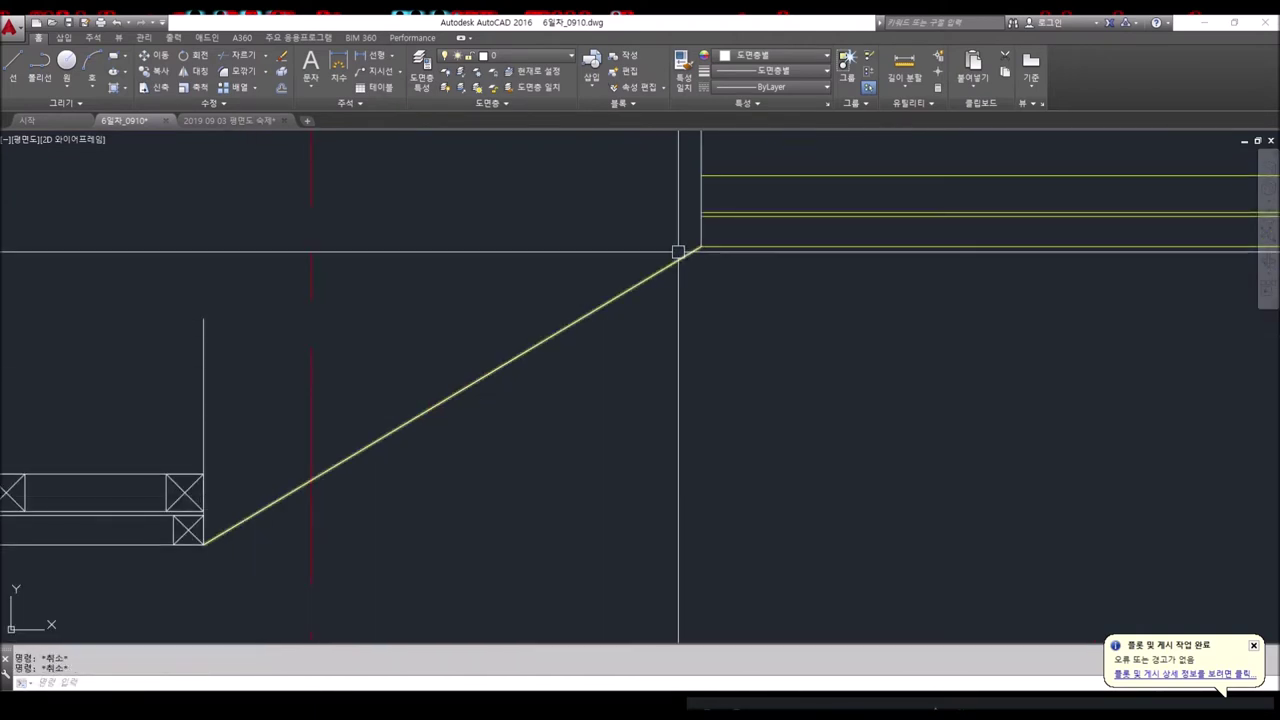
{"action": "middle_click_drag", "start_coordinate": [384, 409], "coordinate": [384, 449]}
{"action": "mouse_move", "coordinate": [303, 437]}
{"action": "middle_mouse_down"}
{"action": "mouse_move", "coordinate": [397, 323]}
{"action": "mouse_move", "coordinate": [415, 262]}
{"action": "middle_mouse_up"}
{"action": "middle_click_drag", "start_coordinate": [362, 379], "coordinate": [212, 491]}
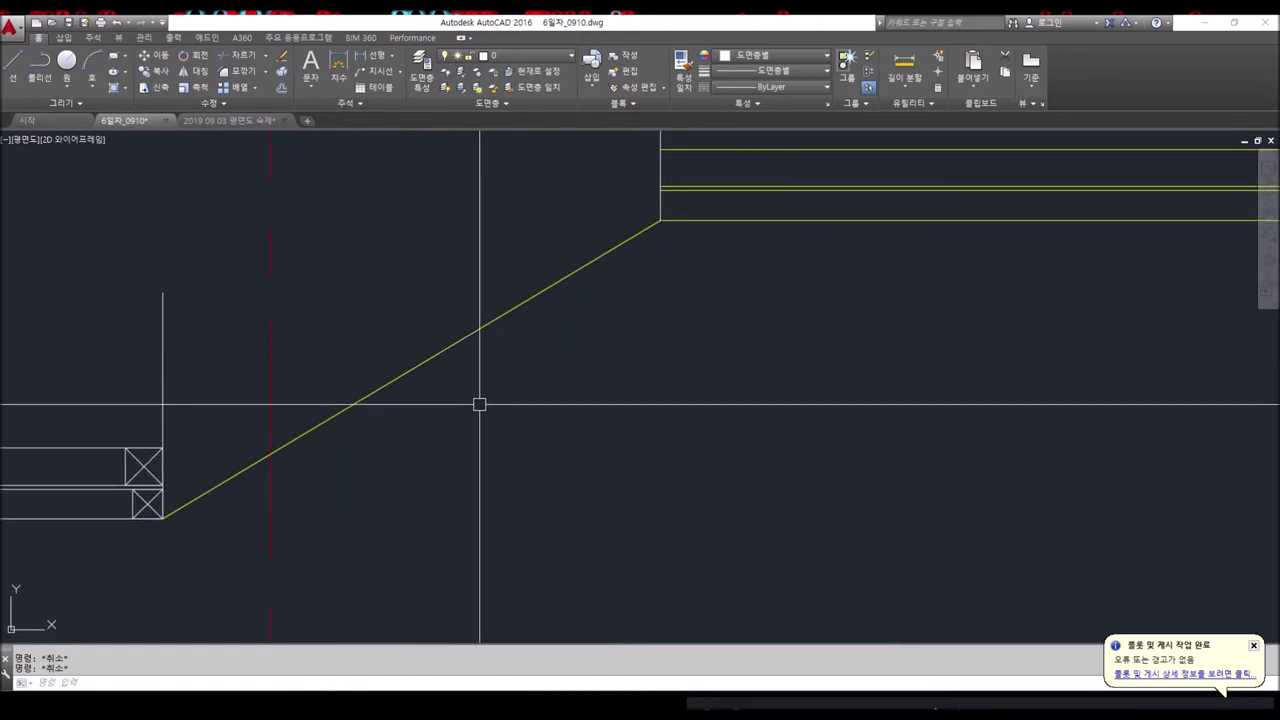
{"action": "scroll", "coordinate": [167, 504], "scroll_direction": "up", "scroll_amount": 5}
{"action": "left_click", "coordinate": [145, 530]}
{"action": "left_click", "coordinate": [75, 428]}
{"action": "middle_click_drag", "start_coordinate": [45, 478], "coordinate": [192, 475]}
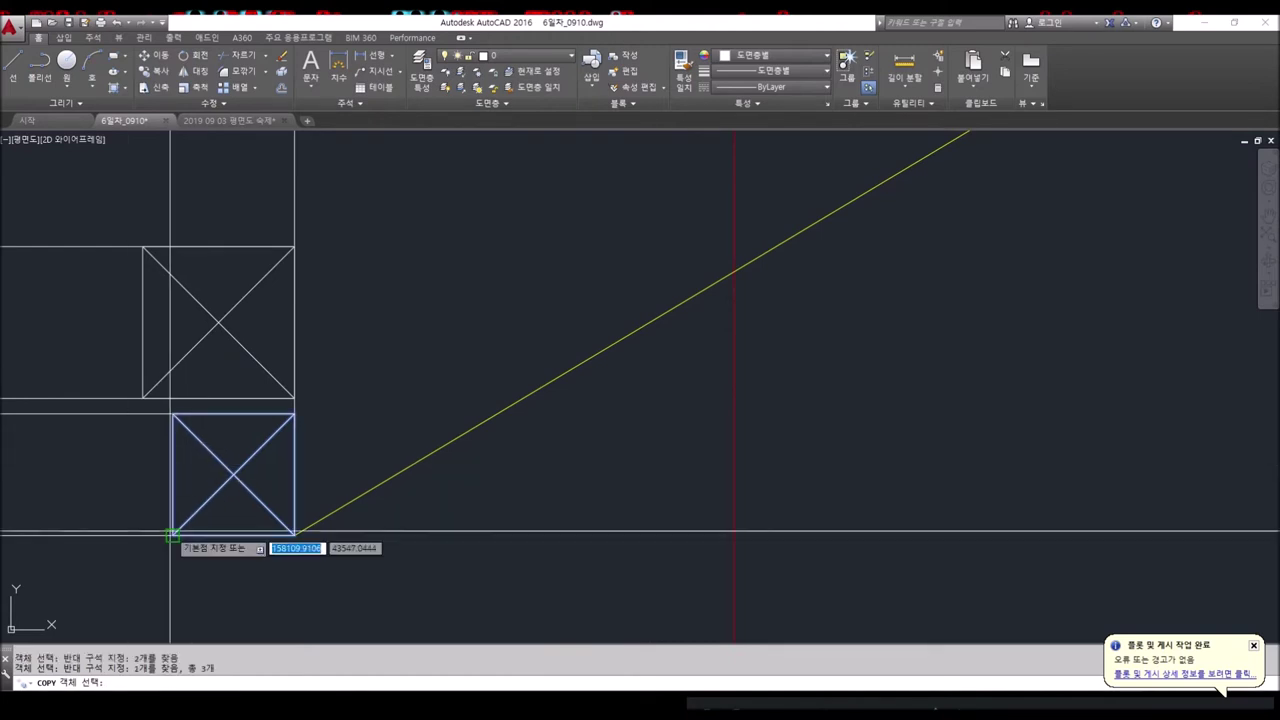
{"action": "left_click", "coordinate": [172, 535]}
{"action": "scroll", "coordinate": [172, 535], "scroll_direction": "down", "scroll_amount": 4}
{"action": "scroll", "coordinate": [423, 451], "scroll_direction": "down", "scroll_amount": 1}
{"action": "middle_click_drag", "start_coordinate": [423, 451], "coordinate": [700, 300]}
{"action": "left_click", "coordinate": [834, 220]}
Copy the timber box directly above the original at the eave corner.
{"action": "key", "text": "Return"}
{"action": "key", "text": "Return"}
{"action": "left_click", "coordinate": [286, 506]}
{"action": "scroll", "coordinate": [286, 506], "scroll_direction": "up", "scroll_amount": 5}
{"action": "key", "text": "Return"}
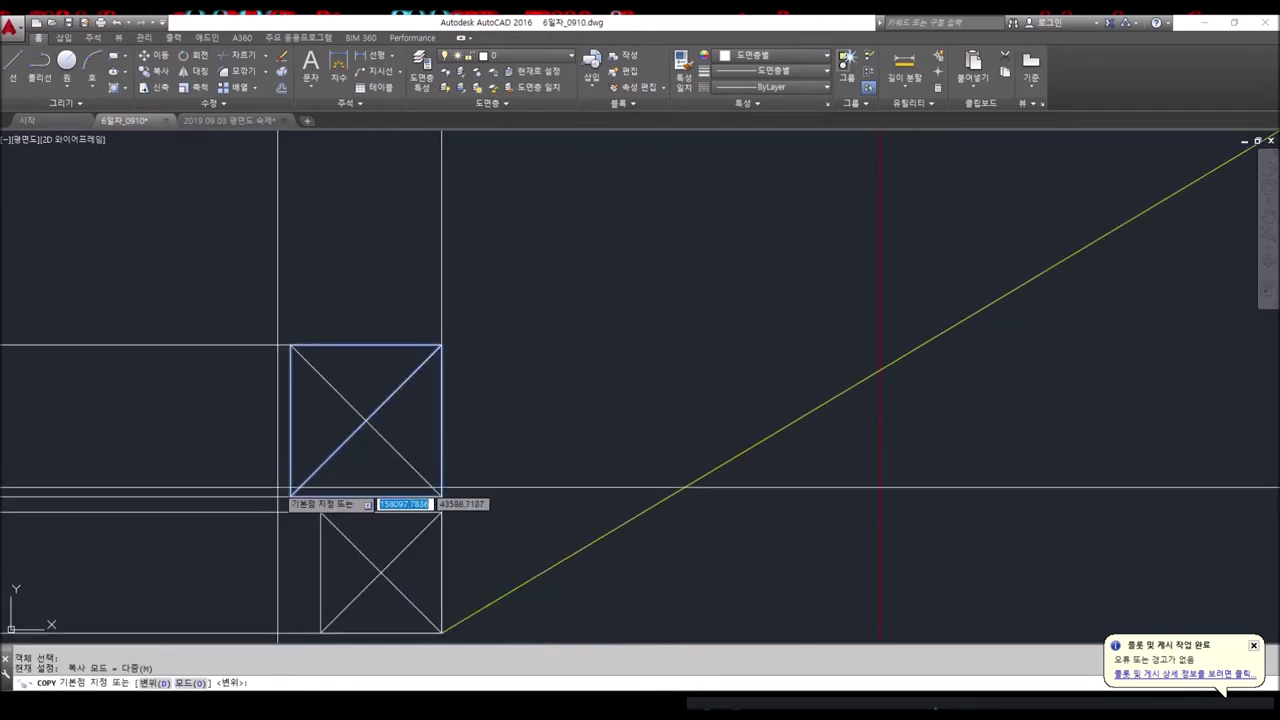
{"action": "left_click", "coordinate": [290, 493]}
{"action": "scroll", "coordinate": [943, 303], "scroll_direction": "down", "scroll_amount": 3}
{"action": "middle_click_drag", "start_coordinate": [940, 306], "coordinate": [846, 329]}
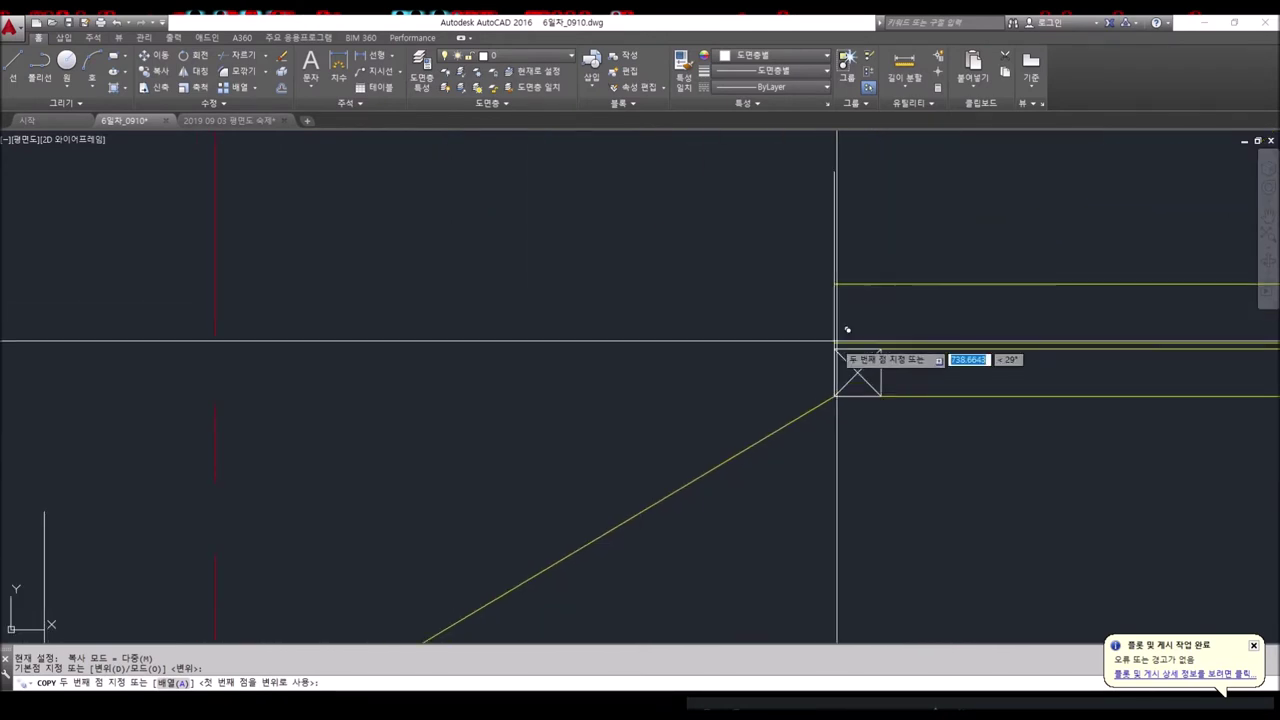
{"action": "left_click", "coordinate": [836, 343]}
{"action": "key", "text": "Escape"}
Copy the diagonal roof line to the two box corners as parallel sloped lines.
{"action": "type", "text": "l"}
{"action": "key", "text": "Return"}
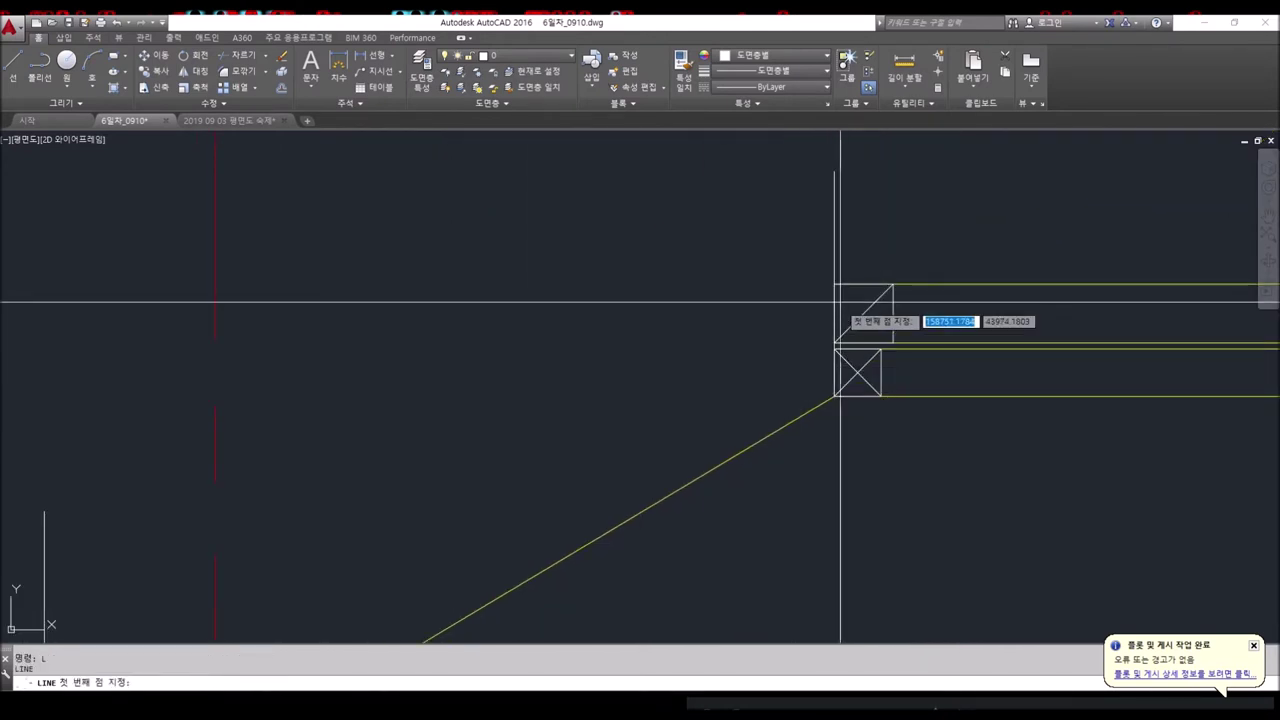
{"action": "key", "text": "Escape"}
{"action": "type", "text": "co"}
{"action": "key", "text": "Return"}
{"action": "left_click", "coordinate": [790, 421]}
{"action": "key", "text": "Return"}
{"action": "left_click", "coordinate": [830, 397]}
{"action": "left_click", "coordinate": [834, 348]}
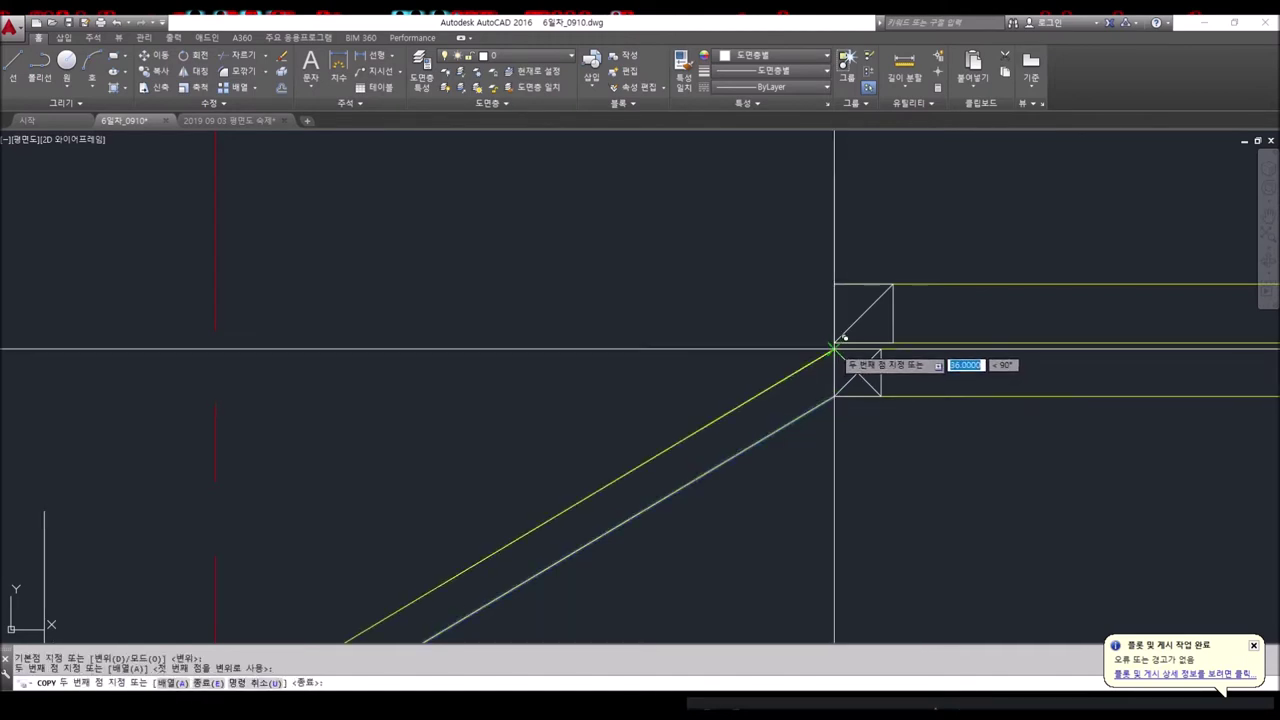
{"action": "left_click", "coordinate": [834, 286]}
{"action": "key", "text": "Escape"}
{"action": "key", "text": "Escape"}
{"action": "scroll", "coordinate": [786, 403], "scroll_direction": "down", "scroll_amount": 2}
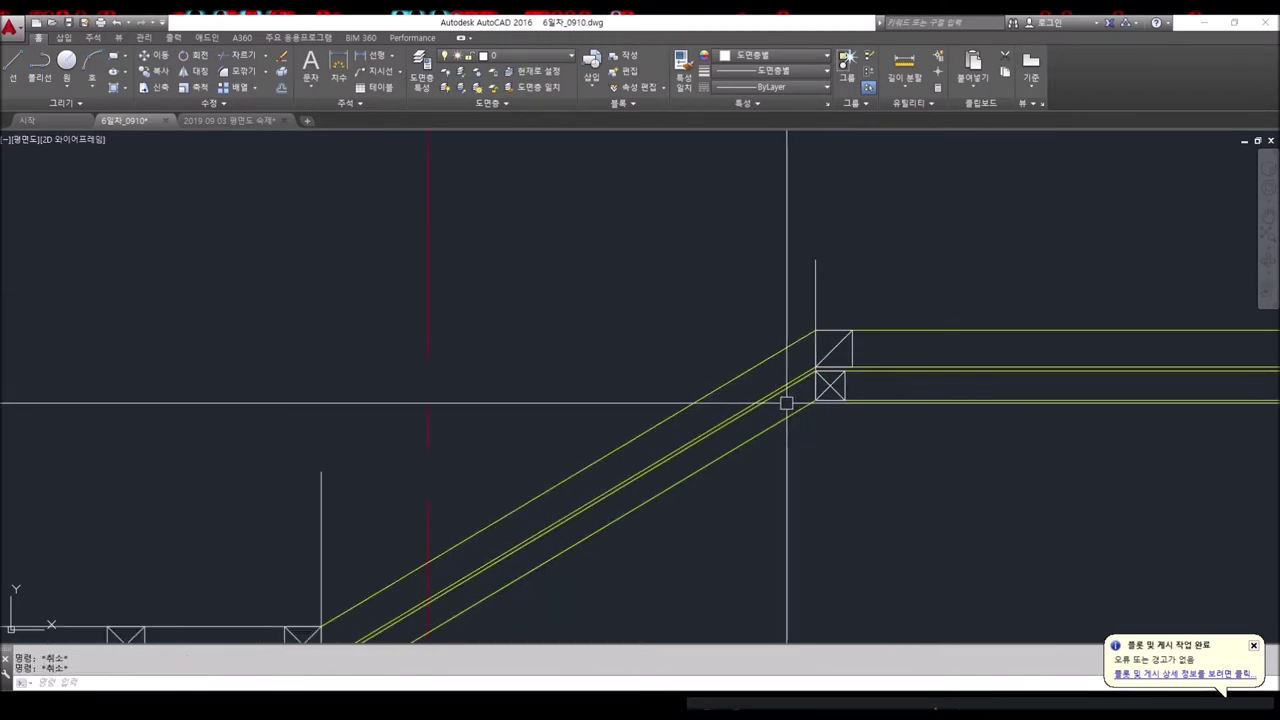
{"action": "type", "text": "ma"}
{"action": "key", "text": "Return"}
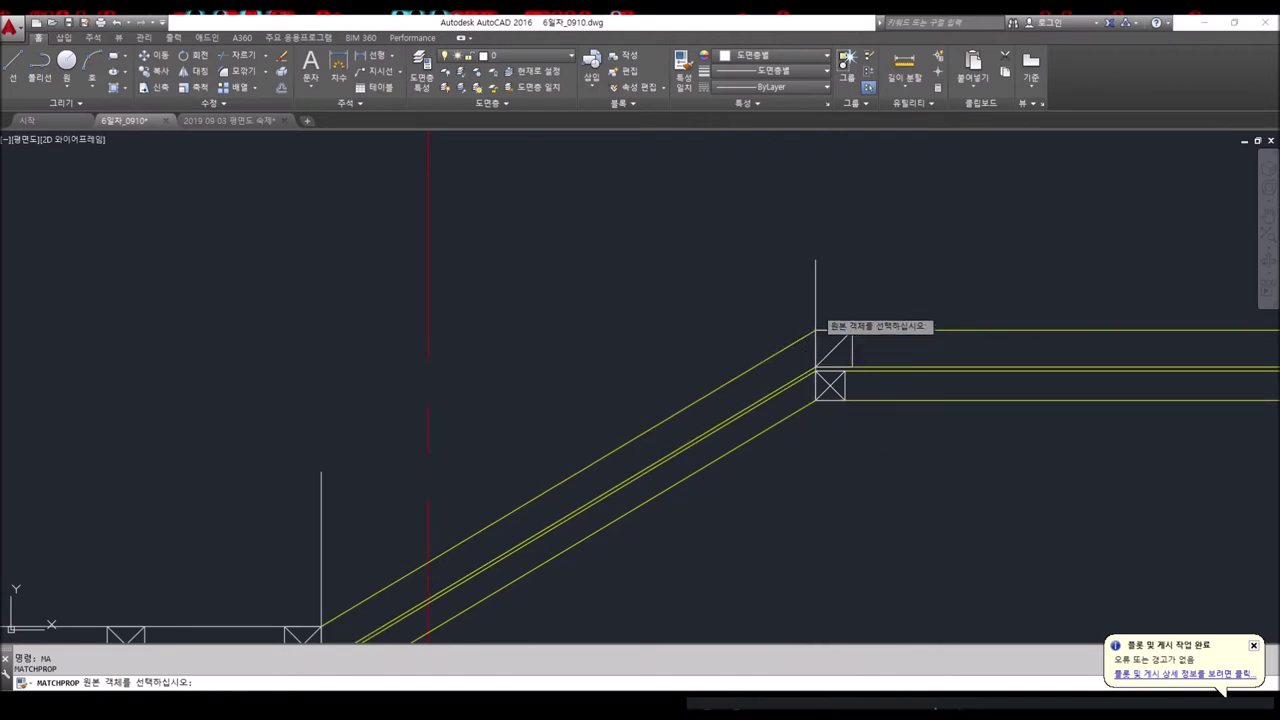
Match the new roof lines to the existing source line's properties.
{"action": "left_click", "coordinate": [815, 306]}
{"action": "key", "text": "Escape"}
{"action": "key", "text": "Escape"}
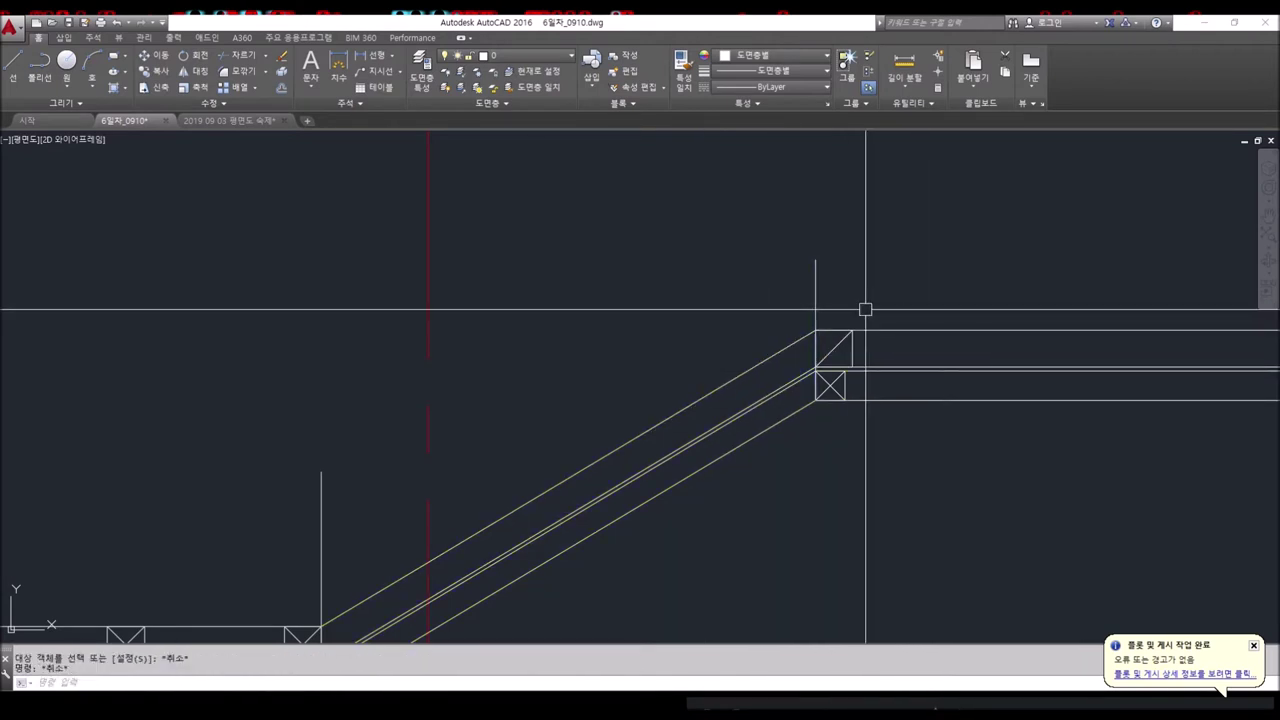
{"action": "type", "text": "E"}
{"action": "middle_click_drag", "start_coordinate": [746, 261], "coordinate": [911, 183]}
{"action": "key", "text": "Escape"}
{"action": "middle_click_drag", "start_coordinate": [943, 251], "coordinate": [827, 313]}
Start a diagonal at the upper block's corner, then cancel it.
{"action": "type", "text": "l"}
{"action": "key", "text": "Return"}
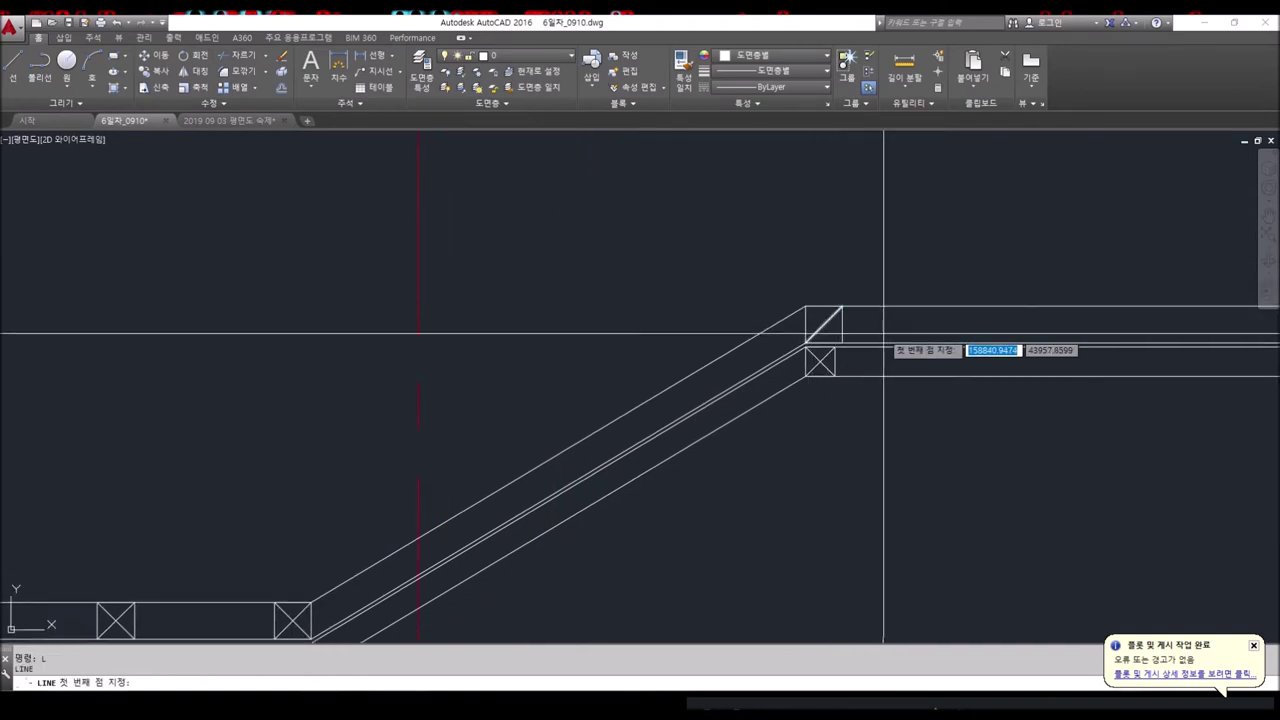
{"action": "left_click", "coordinate": [840, 345]}
{"action": "scroll", "coordinate": [805, 307], "scroll_direction": "down", "scroll_amount": 2}
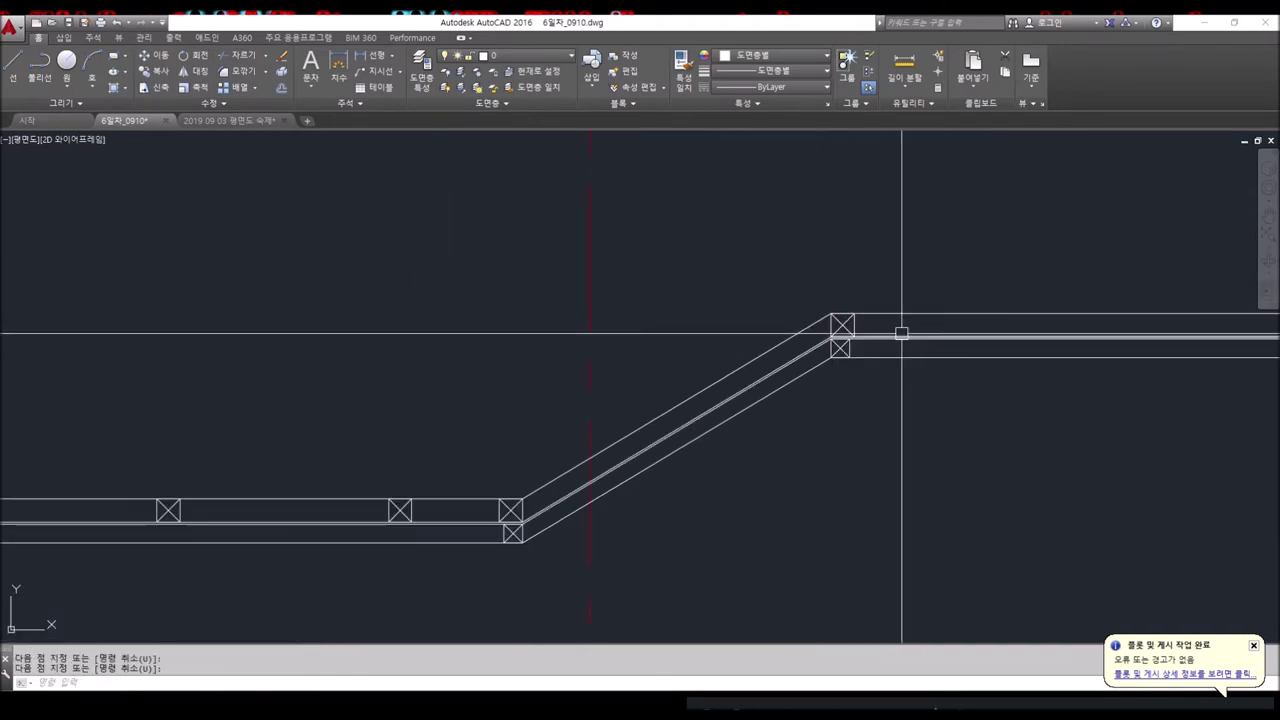
{"action": "middle_click_drag", "start_coordinate": [903, 334], "coordinate": [686, 334]}
{"action": "key", "text": "Escape"}
{"action": "key", "text": "Escape"}
Copy the upper crossed block along the roof member at 450, 900 and 1350.
{"action": "type", "text": "o"}
{"action": "key", "text": "Return"}
{"action": "scroll", "coordinate": [686, 327], "scroll_direction": "down", "scroll_amount": 2}
{"action": "scroll", "coordinate": [670, 300], "scroll_direction": "up", "scroll_amount": 5}
{"action": "left_click", "coordinate": [685, 246]}
{"action": "left_click", "coordinate": [631, 236]}
{"action": "key", "text": "Return"}
{"action": "left_click", "coordinate": [643, 191]}
{"action": "scroll", "coordinate": [760, 220], "scroll_direction": "down", "scroll_amount": 4}
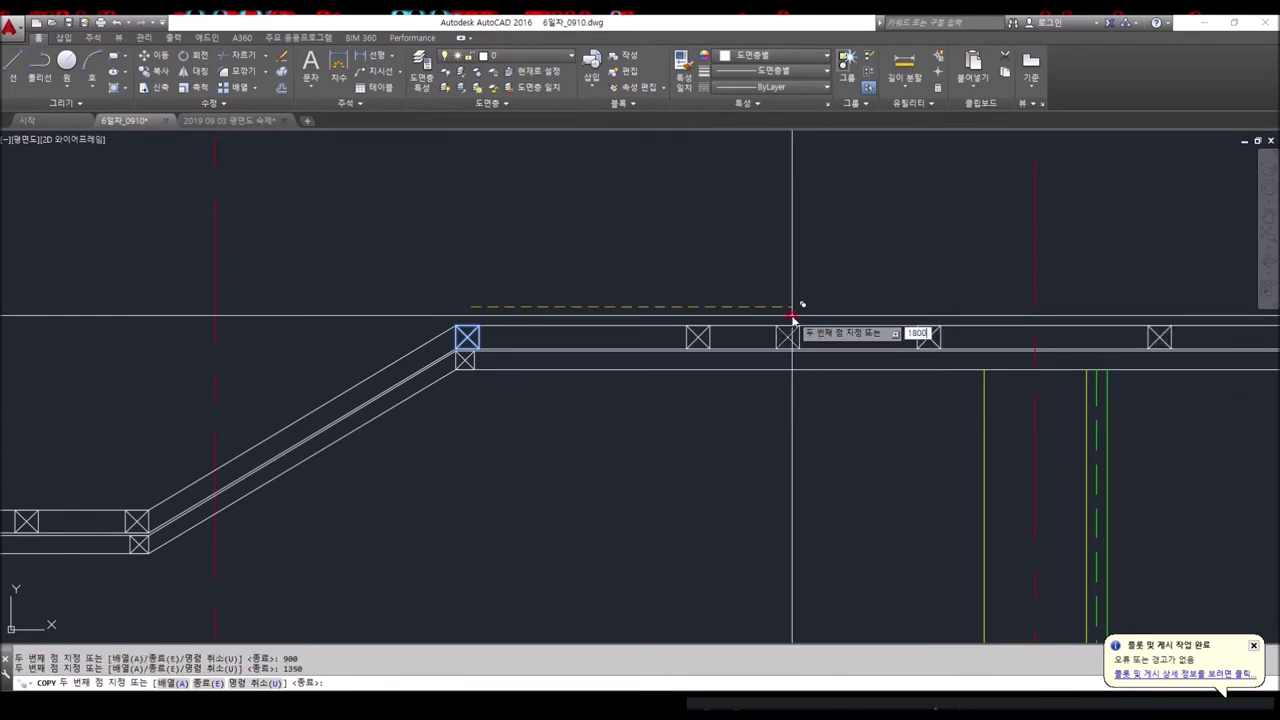
Place the last block copies at 1800 and 2250 along the flat roof member.
{"action": "scroll", "coordinate": [806, 400], "scroll_direction": "down", "scroll_amount": 4}
{"action": "middle_click_drag", "start_coordinate": [806, 400], "coordinate": [689, 400]}
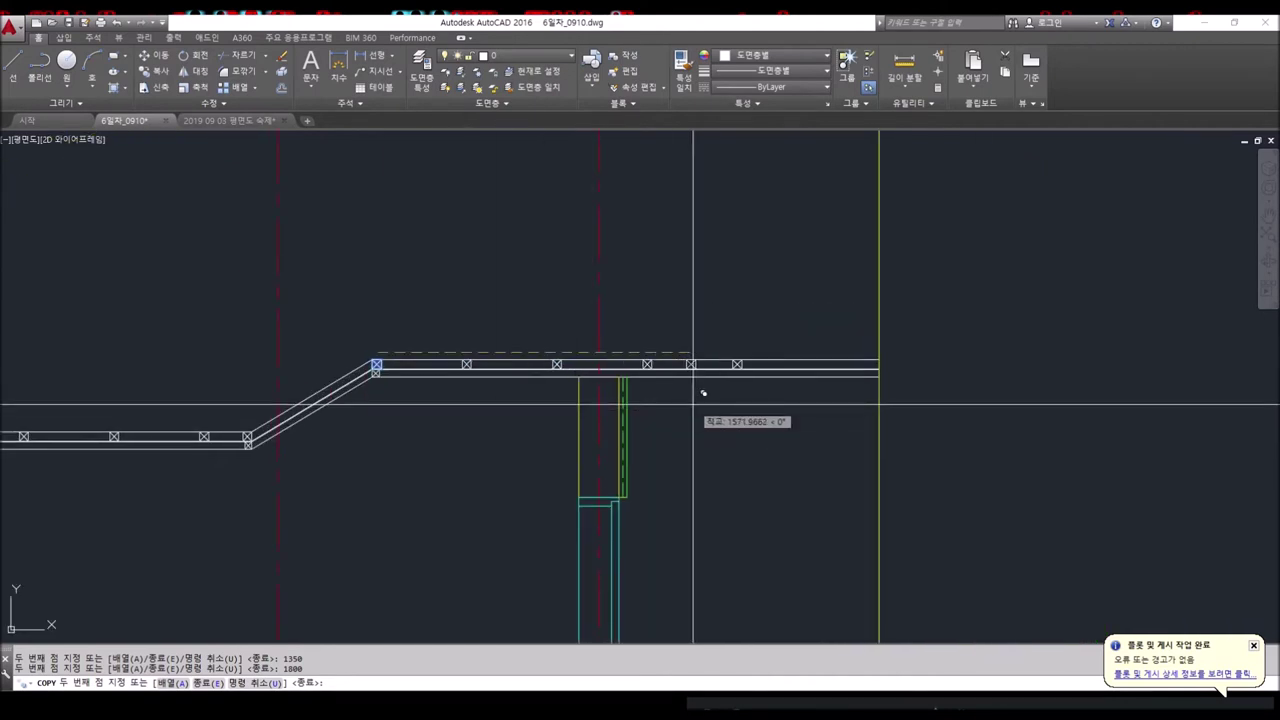
{"action": "key", "text": "Return"}
{"action": "scroll", "coordinate": [693, 405], "scroll_direction": "down", "scroll_amount": 3}
{"action": "mouse_move", "coordinate": [774, 494]}
{"action": "middle_mouse_down"}
{"action": "mouse_move", "coordinate": [994, 449]}
{"action": "mouse_move", "coordinate": [597, 401]}
{"action": "middle_mouse_up"}
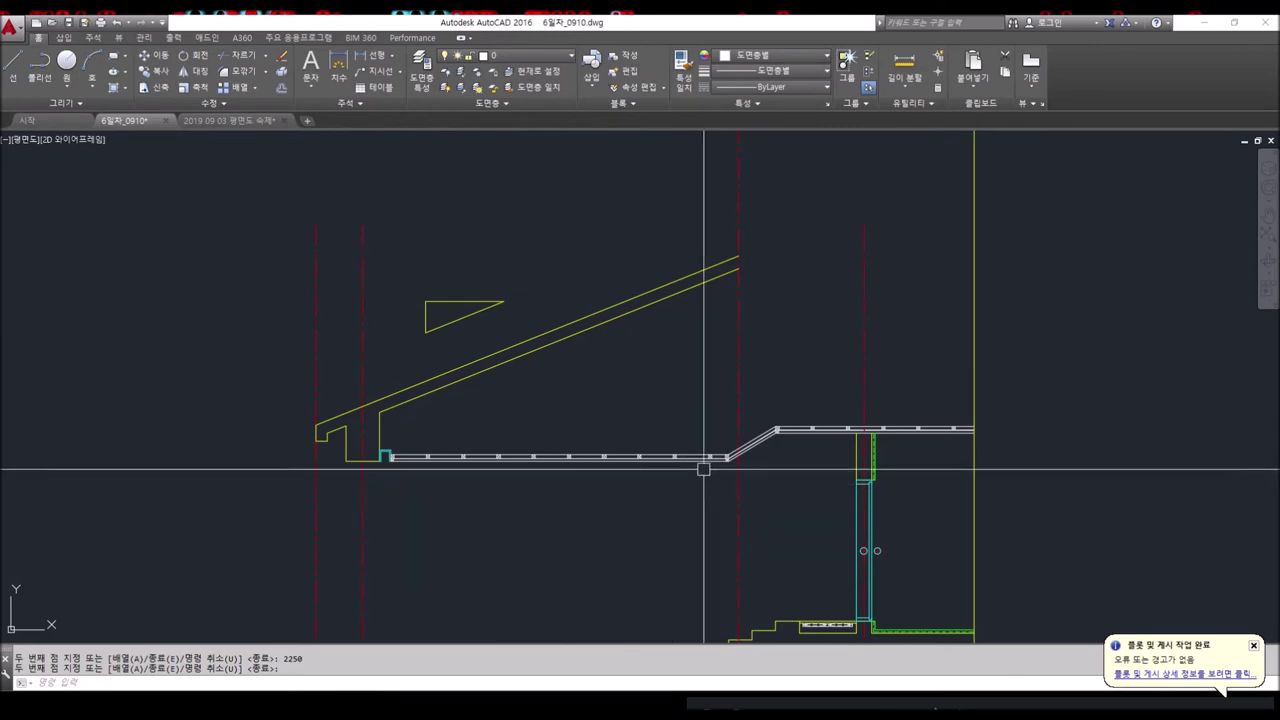
Zoom and pan over the floor plan and back to the section drawing.
{"action": "scroll", "coordinate": [711, 483], "scroll_direction": "up", "scroll_amount": 4}
{"action": "scroll", "coordinate": [751, 423], "scroll_direction": "down", "scroll_amount": 3}
{"action": "scroll", "coordinate": [871, 480], "scroll_direction": "up", "scroll_amount": 1}
{"action": "scroll", "coordinate": [823, 400], "scroll_direction": "down", "scroll_amount": 1}
{"action": "scroll", "coordinate": [800, 420], "scroll_direction": "down", "scroll_amount": 3}
{"action": "mouse_move", "coordinate": [720, 330]}
{"action": "middle_mouse_down"}
{"action": "mouse_move", "coordinate": [700, 500]}
{"action": "mouse_move", "coordinate": [685, 519]}
{"action": "middle_mouse_up"}
{"action": "scroll", "coordinate": [685, 526], "scroll_direction": "up", "scroll_amount": 4}
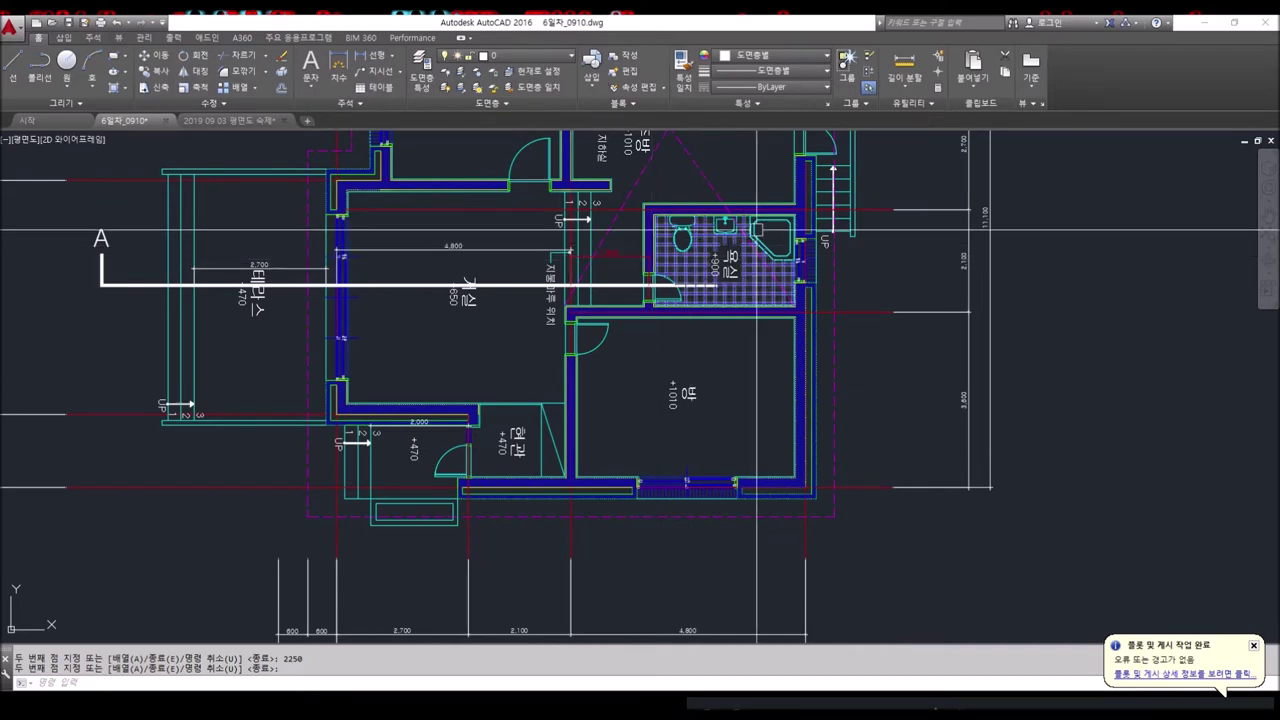
{"action": "scroll", "coordinate": [690, 286], "scroll_direction": "down", "scroll_amount": 4}
{"action": "middle_click_drag", "start_coordinate": [690, 620], "coordinate": [690, 393]}
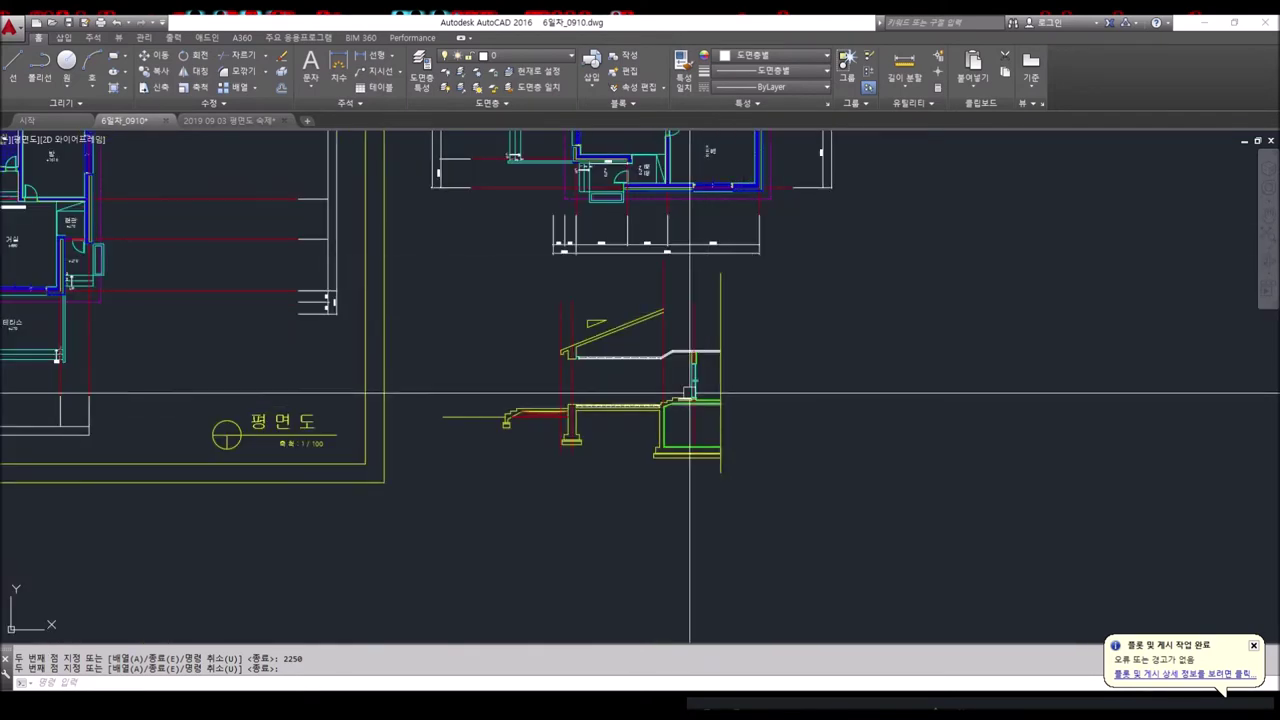
{"action": "scroll", "coordinate": [690, 393], "scroll_direction": "up", "scroll_amount": 1}
{"action": "scroll", "coordinate": [689, 337], "scroll_direction": "up", "scroll_amount": 5}
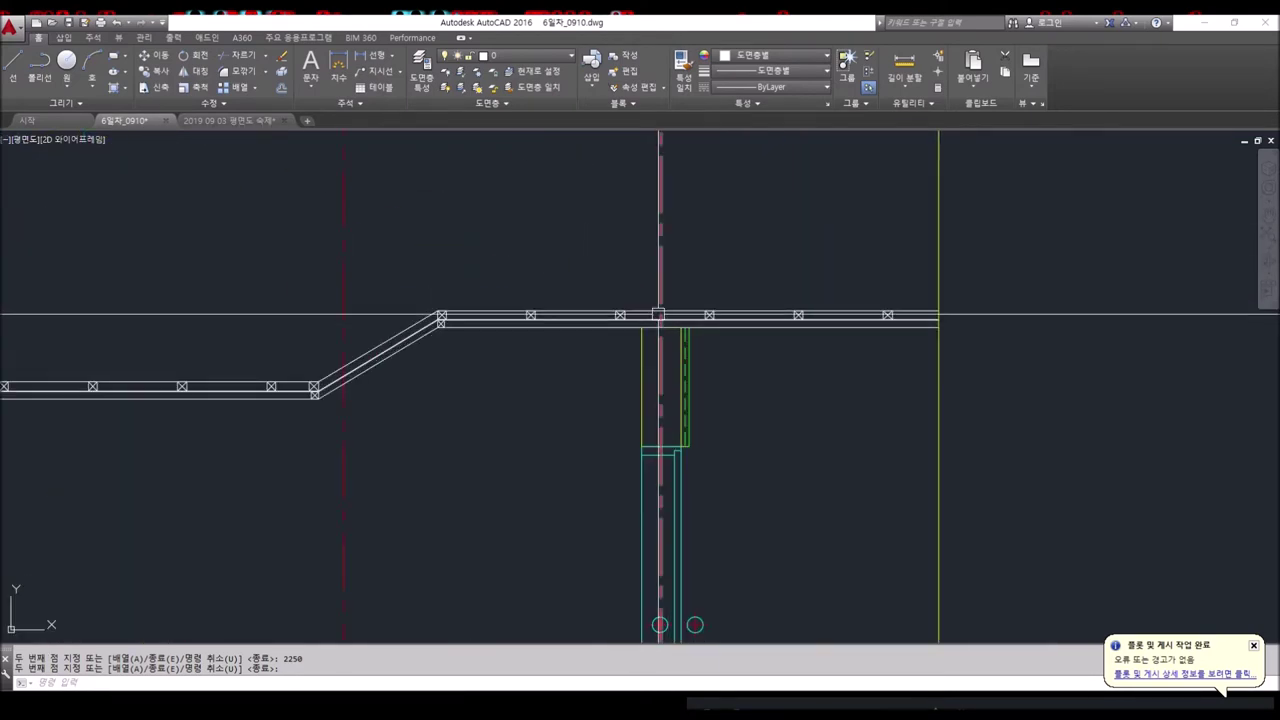
{"action": "scroll", "coordinate": [659, 314], "scroll_direction": "up", "scroll_amount": 2}
{"action": "key", "text": "Escape"}
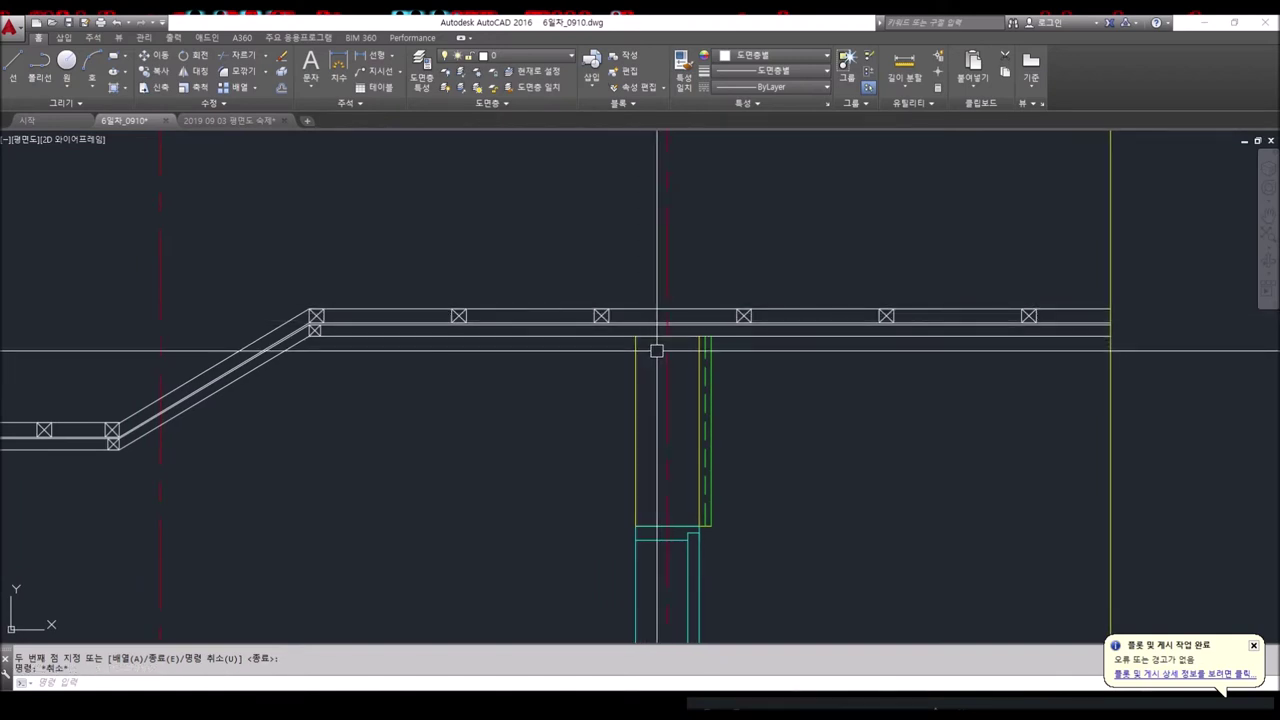
Draw a 200×200 square above the roof member.
{"action": "key", "text": "Escape"}
{"action": "scroll", "coordinate": [656, 350], "scroll_direction": "up", "scroll_amount": 2}
{"action": "middle_click_drag", "start_coordinate": [646, 317], "coordinate": [650, 344]}
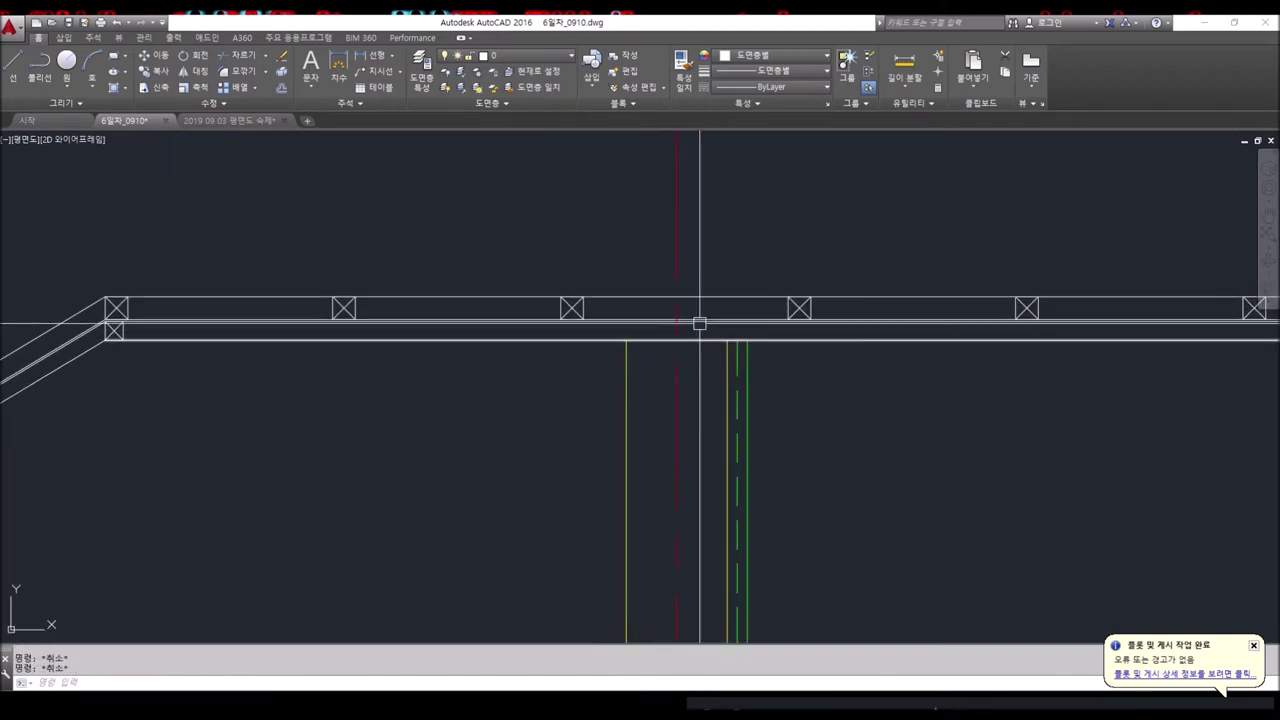
{"action": "type", "text": "ec"}
{"action": "key", "text": "Return"}
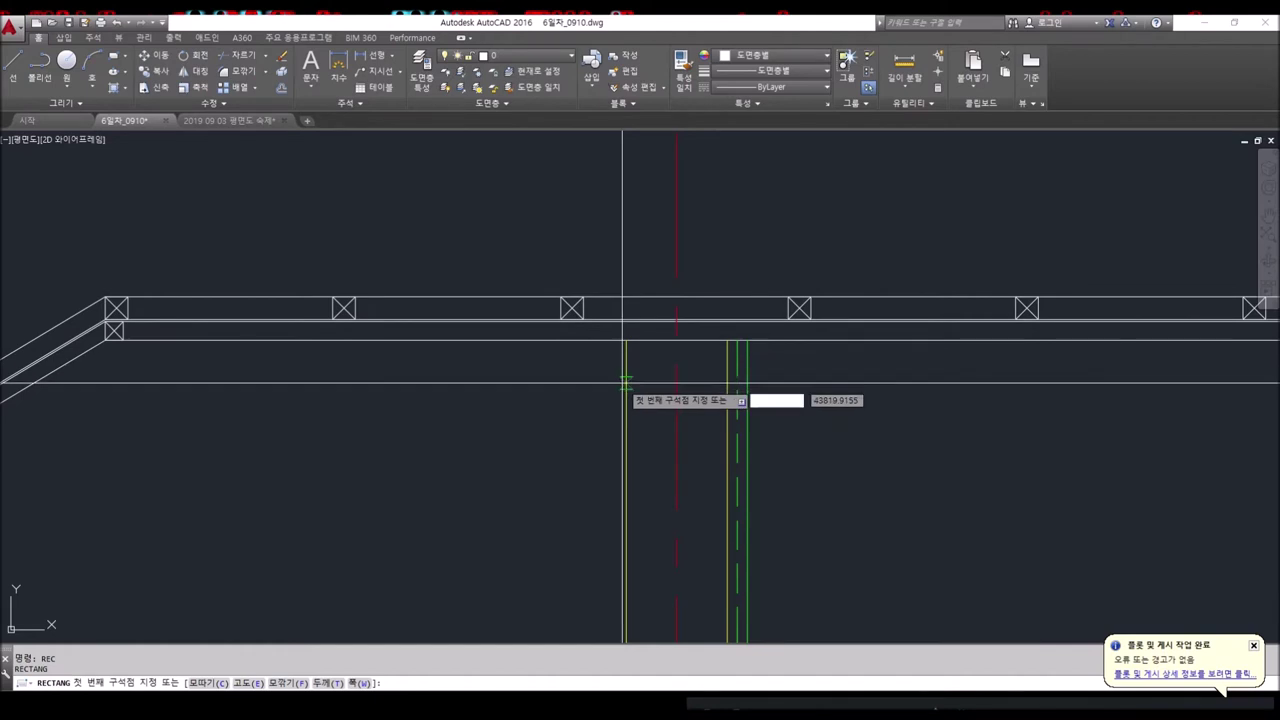
{"action": "middle_click_drag", "start_coordinate": [836, 211], "coordinate": [700, 350]}
{"action": "left_click", "coordinate": [700, 350]}
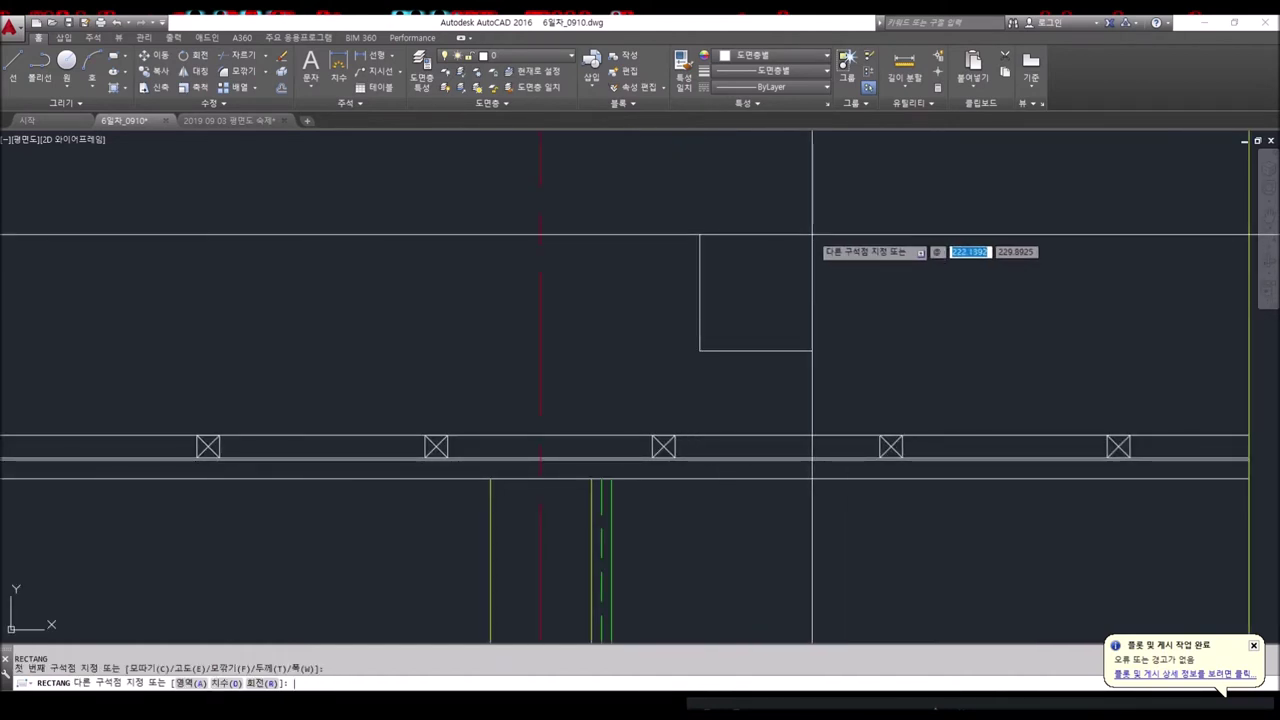
{"action": "key", "text": "Return"}
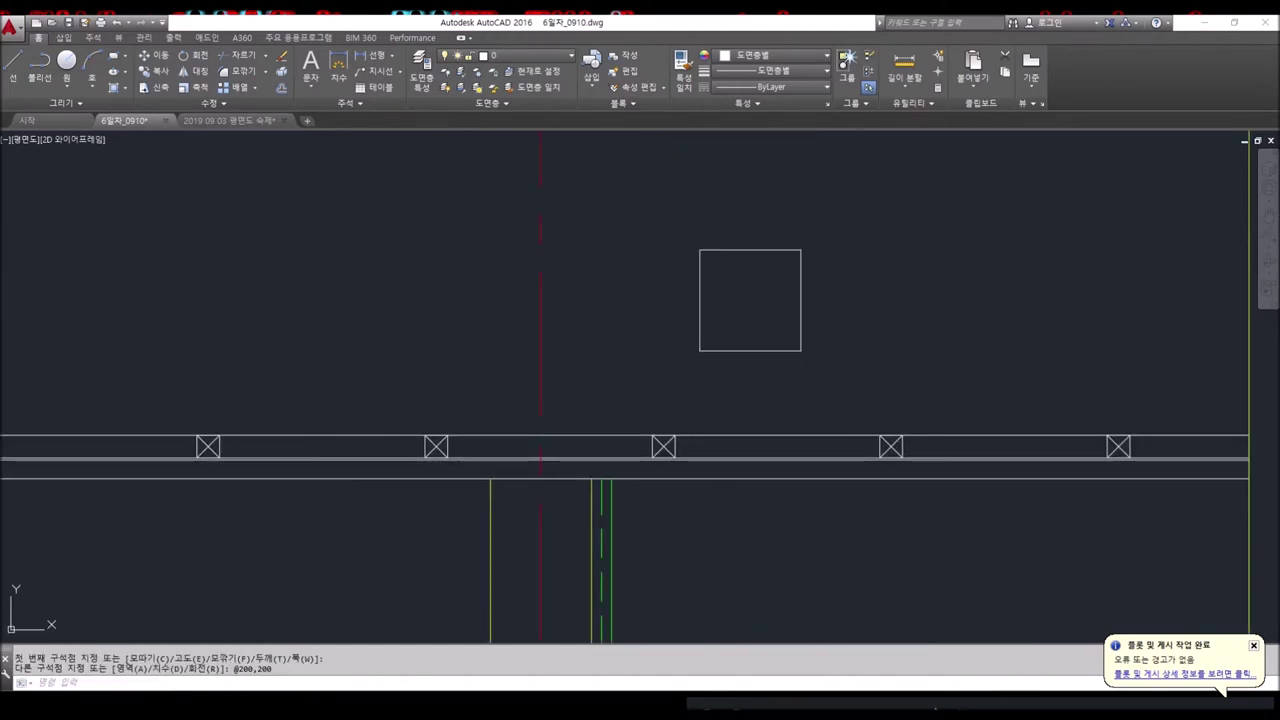
Move the square onto the wall top and match it to the yellow section-line style.
{"action": "left_click", "coordinate": [786, 352]}
{"action": "key", "text": "Return"}
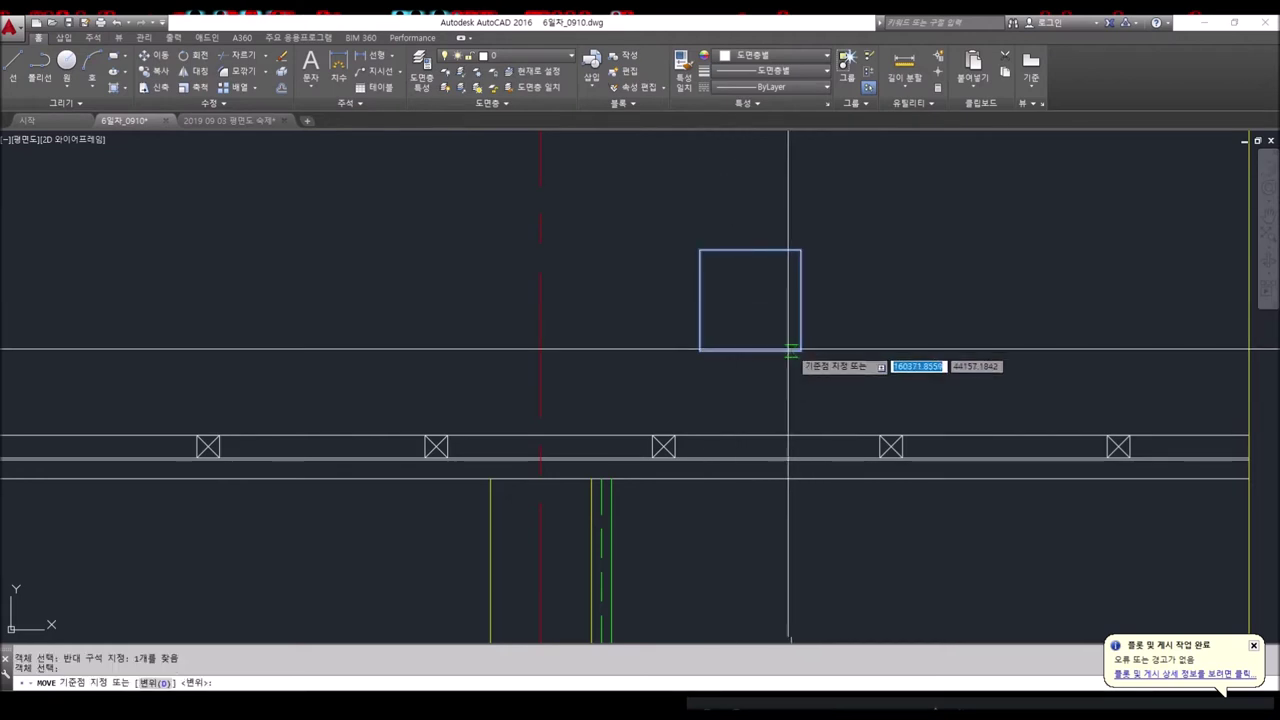
{"action": "left_click", "coordinate": [700, 250]}
{"action": "left_click", "coordinate": [488, 479]}
{"action": "key", "text": "Escape"}
{"action": "key", "text": "Escape"}
{"action": "type", "text": "a"}
{"action": "key", "text": "Return"}
{"action": "left_click", "coordinate": [533, 580]}
{"action": "key", "text": "Return"}
Draw the square's corner-to-corner diagonal to complete the cross.
{"action": "type", "text": "l"}
{"action": "key", "text": "Return"}
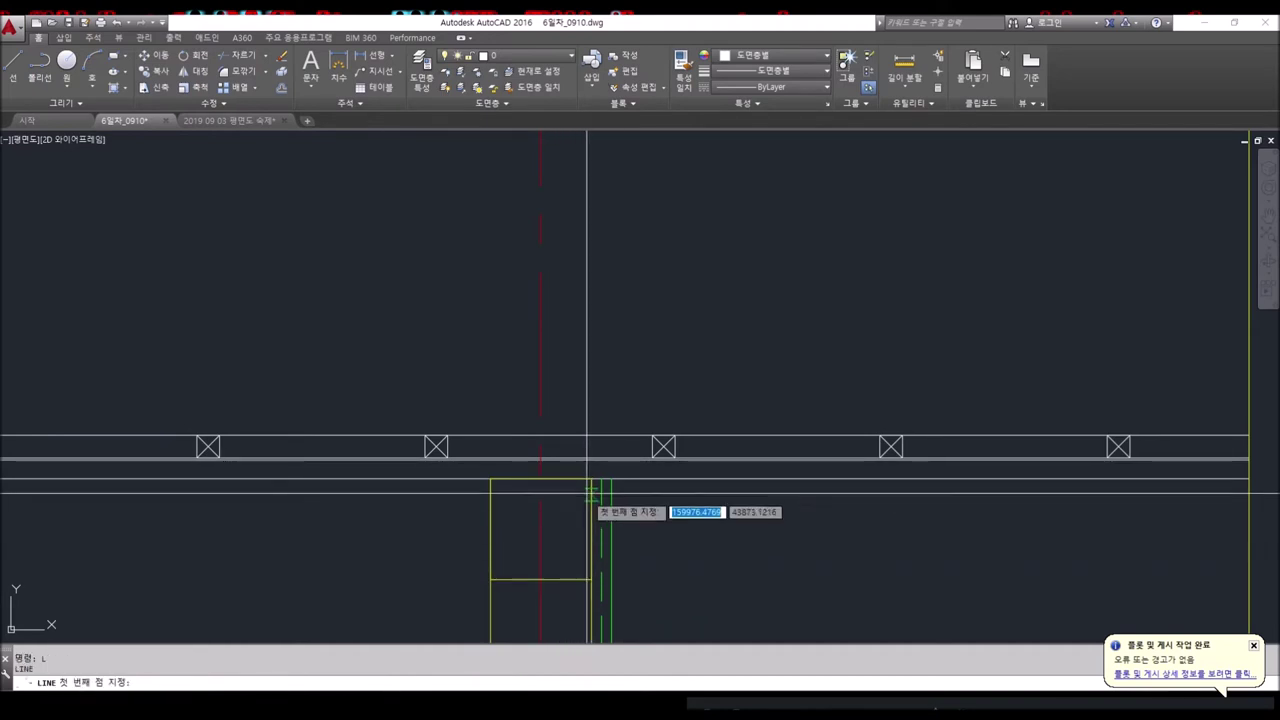
{"action": "left_click", "coordinate": [490, 579]}
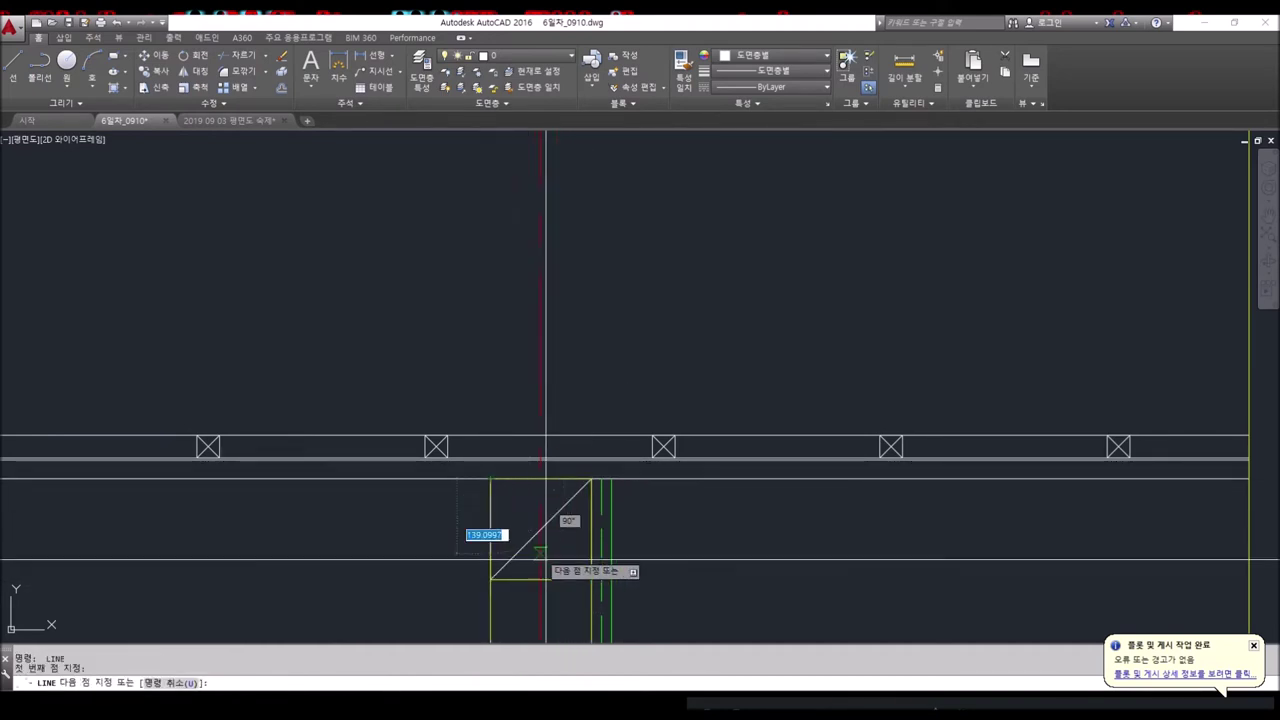
{"action": "left_click", "coordinate": [590, 481]}
{"action": "key", "text": "Escape"}
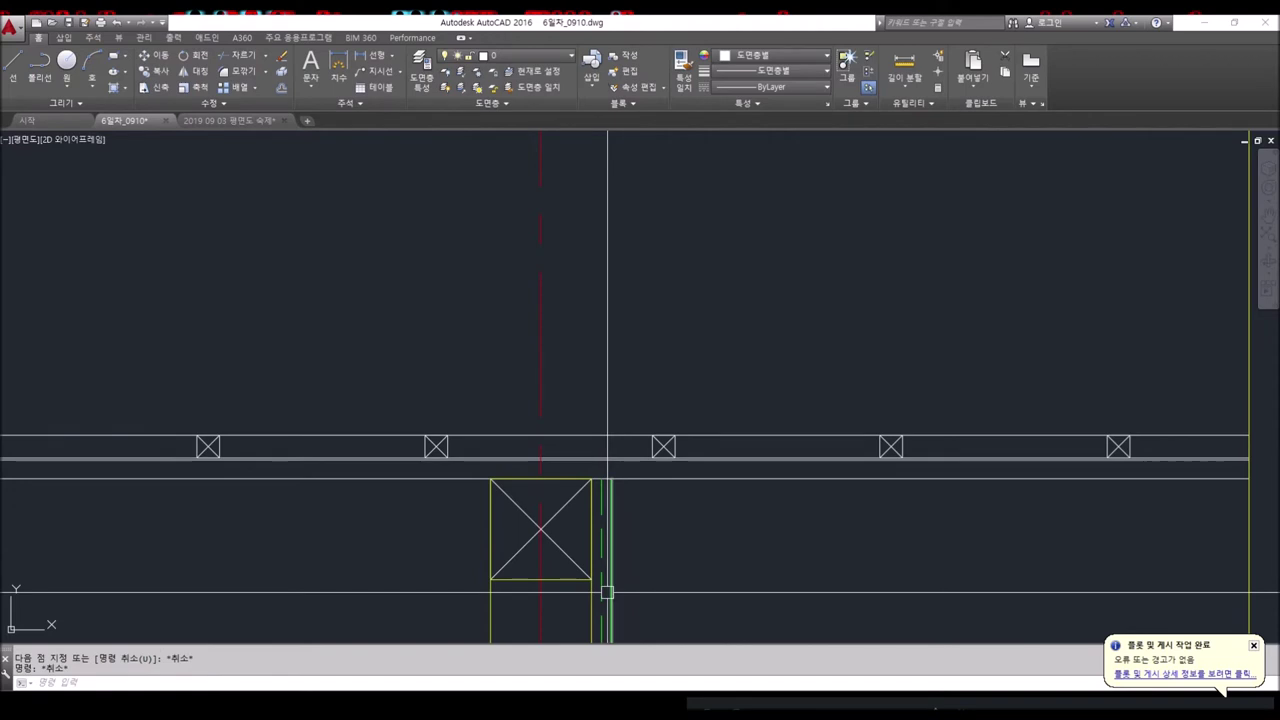
{"action": "type", "text": "ma"}
{"action": "key", "text": "Return"}
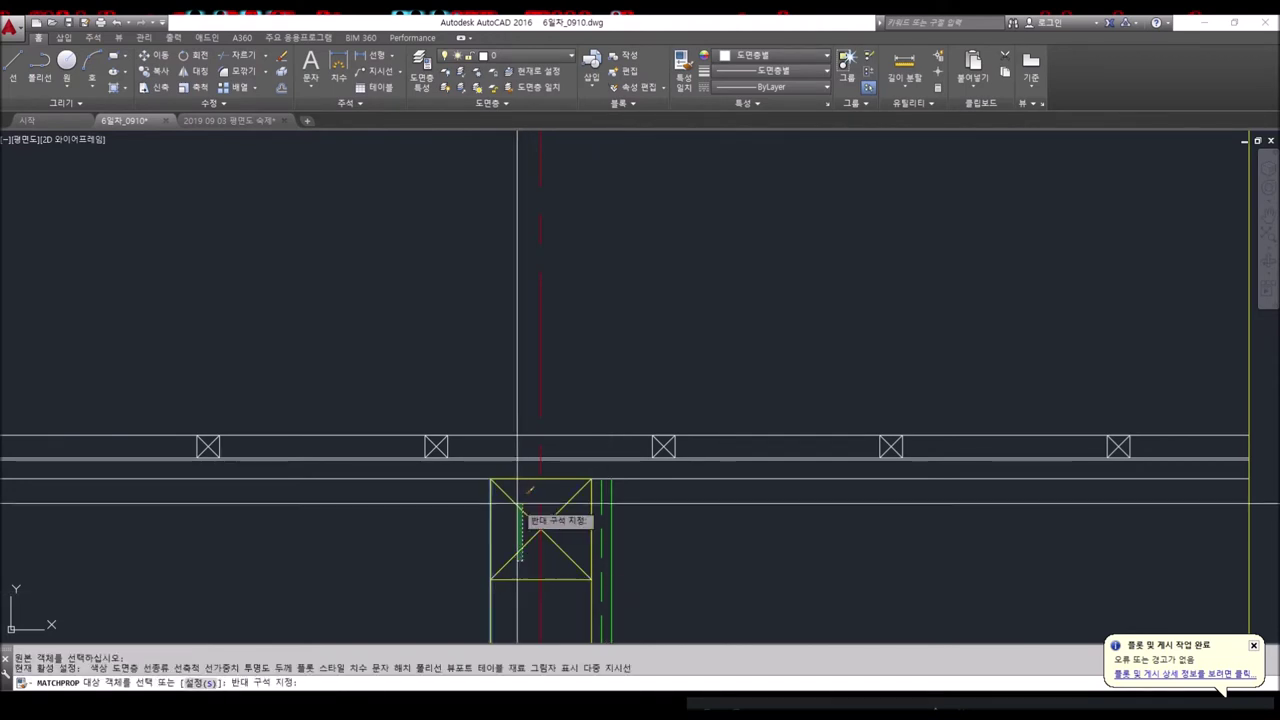
{"action": "key", "text": "Escape"}
{"action": "scroll", "coordinate": [530, 490], "scroll_direction": "down", "scroll_amount": 3}
{"action": "mouse_move", "coordinate": [600, 450]}
{"action": "middle_mouse_down"}
{"action": "mouse_move", "coordinate": [603, 311]}
{"action": "mouse_move", "coordinate": [605, 356]}
{"action": "middle_mouse_up"}
{"action": "key", "text": "Escape"}
{"action": "key", "text": "Escape"}
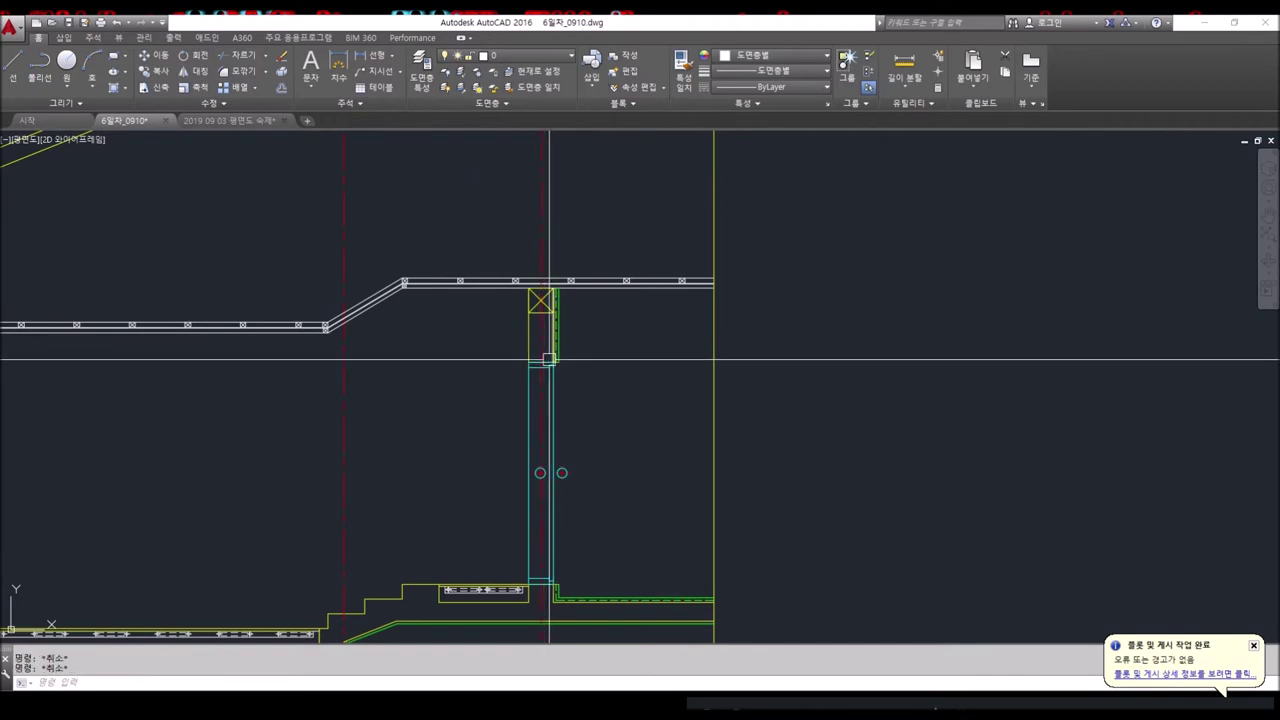
Make 단면선 the current layer and start a user-defined hatch, adjusting its angle.
{"action": "left_click", "coordinate": [507, 58]}
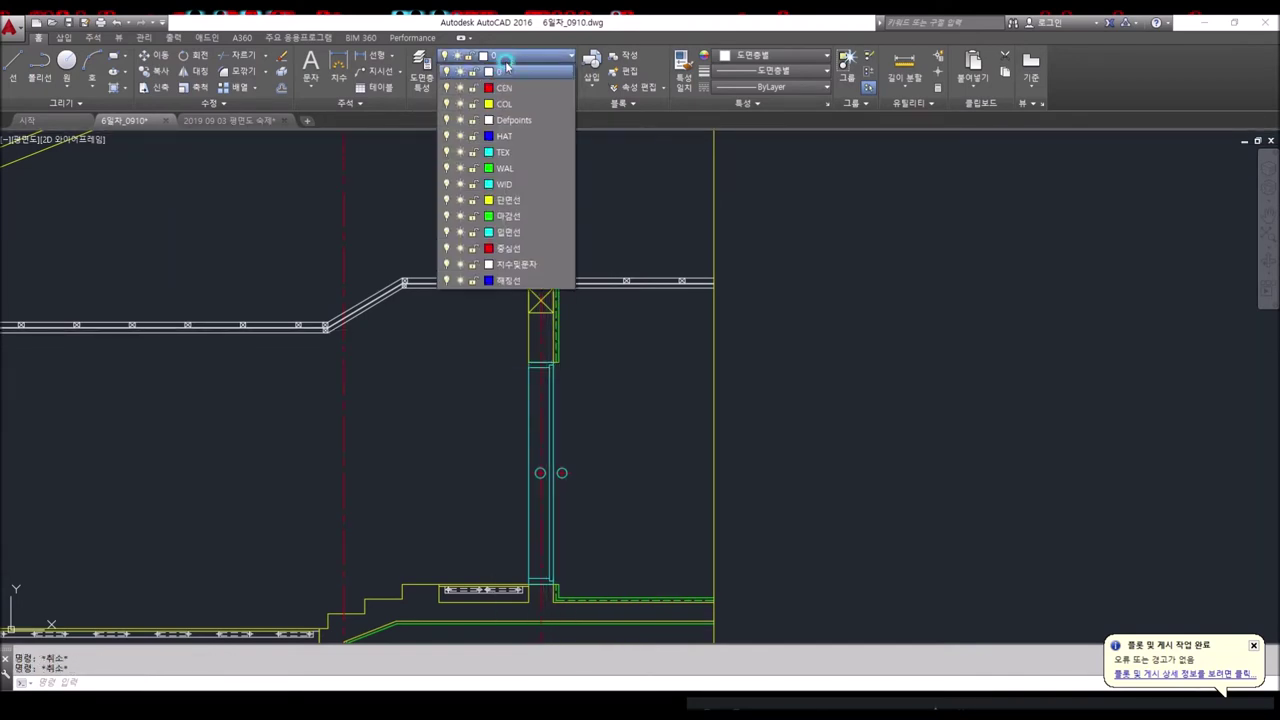
{"action": "left_click", "coordinate": [510, 200]}
{"action": "type", "text": "H"}
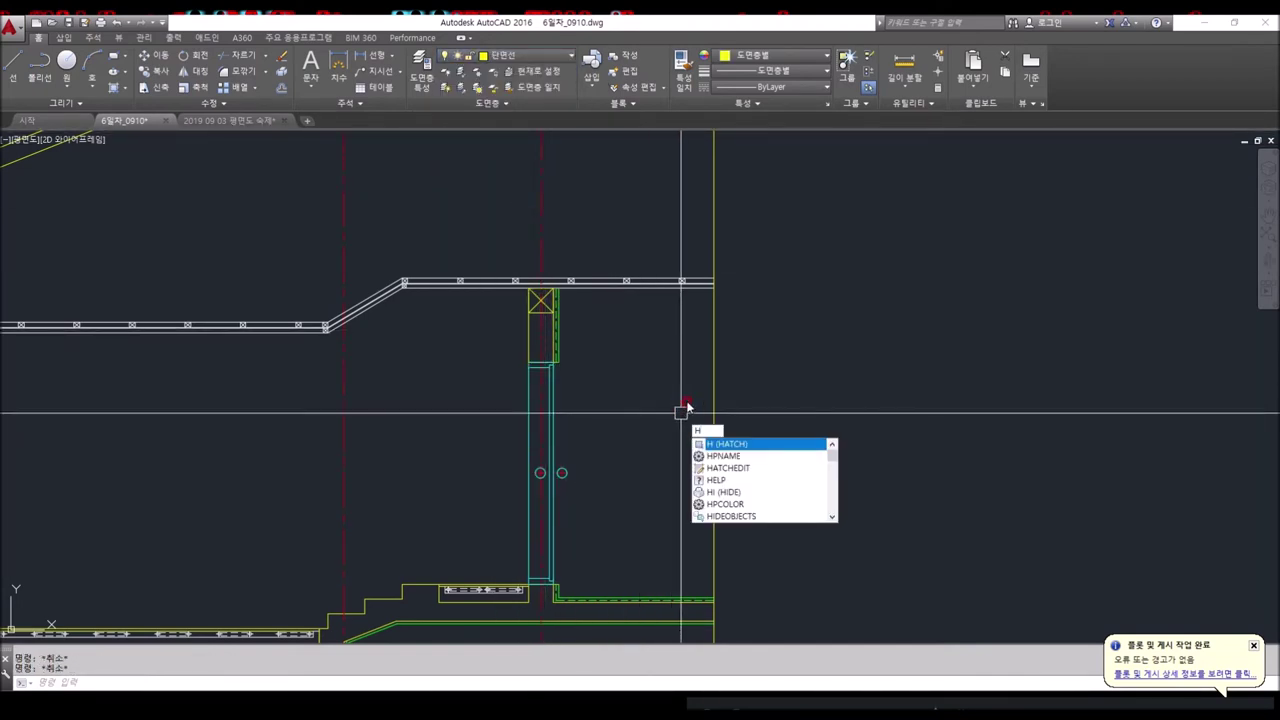
{"action": "key", "text": "Return"}
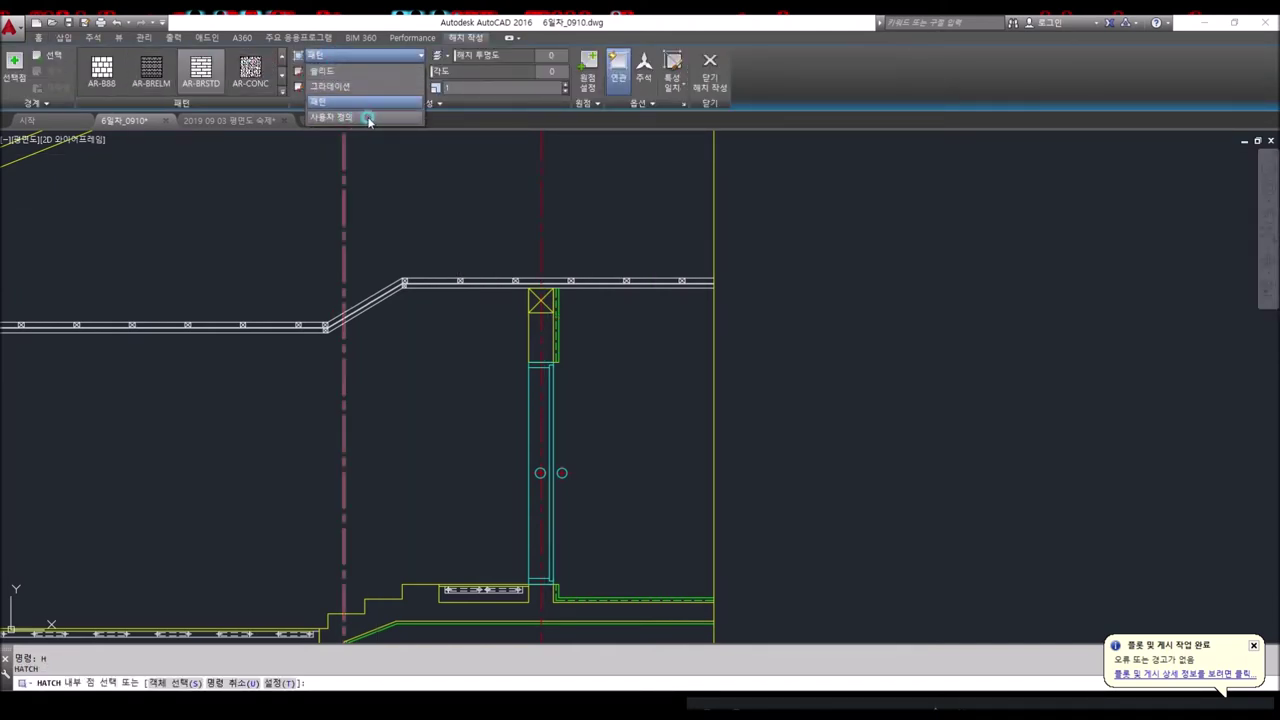
{"action": "left_click", "coordinate": [368, 120]}
{"action": "left_click", "coordinate": [556, 73]}
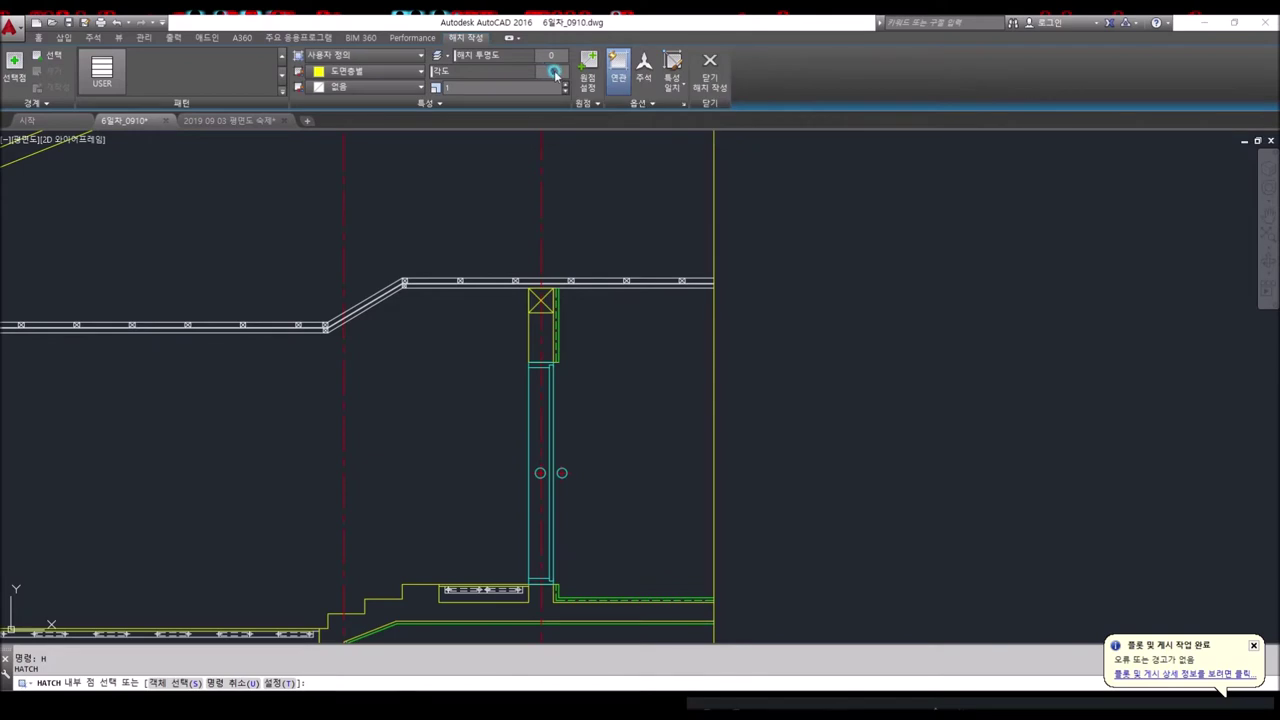
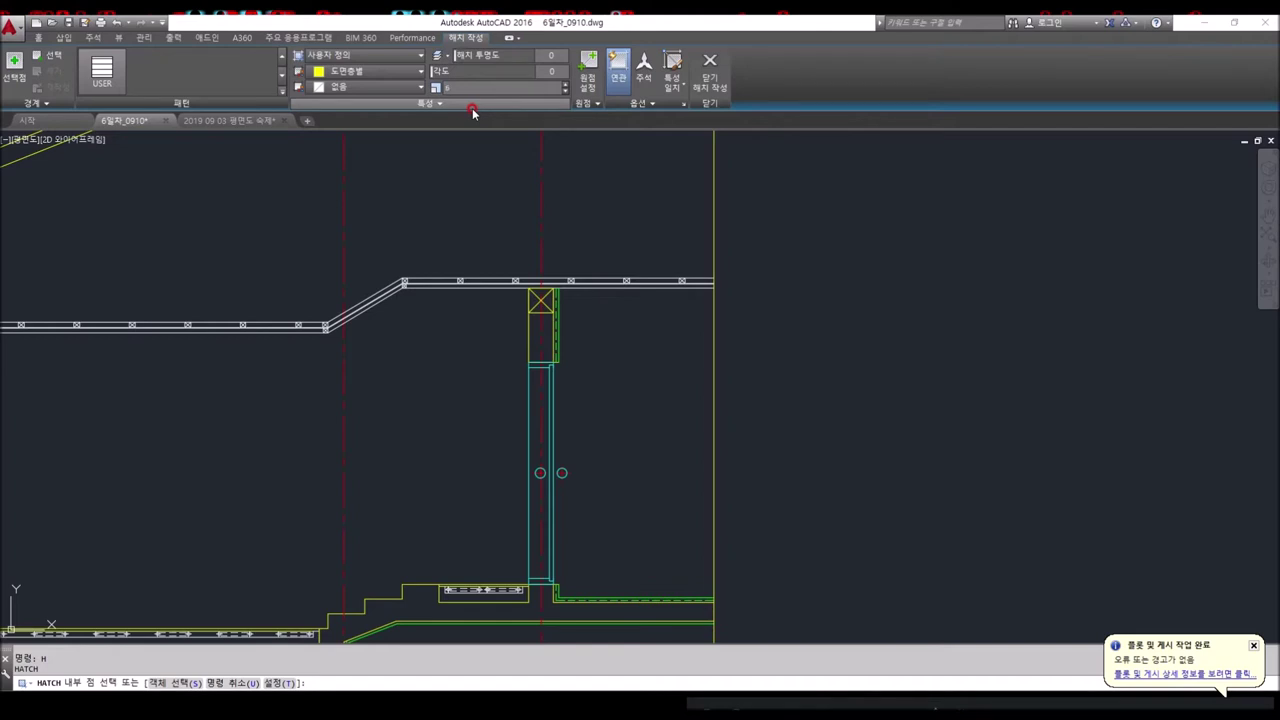
Cancel the unfinished hatch and move the stair block to its new position.
{"action": "scroll", "coordinate": [545, 358], "scroll_direction": "up", "scroll_amount": 6}
{"action": "key", "text": "Escape"}
{"action": "key", "text": "Escape"}
{"action": "type", "text": "m"}
{"action": "left_click", "coordinate": [554, 372]}
{"action": "key", "text": "Return"}
{"action": "scroll", "coordinate": [554, 372], "scroll_direction": "up", "scroll_amount": 6}
{"action": "left_click", "coordinate": [554, 372]}
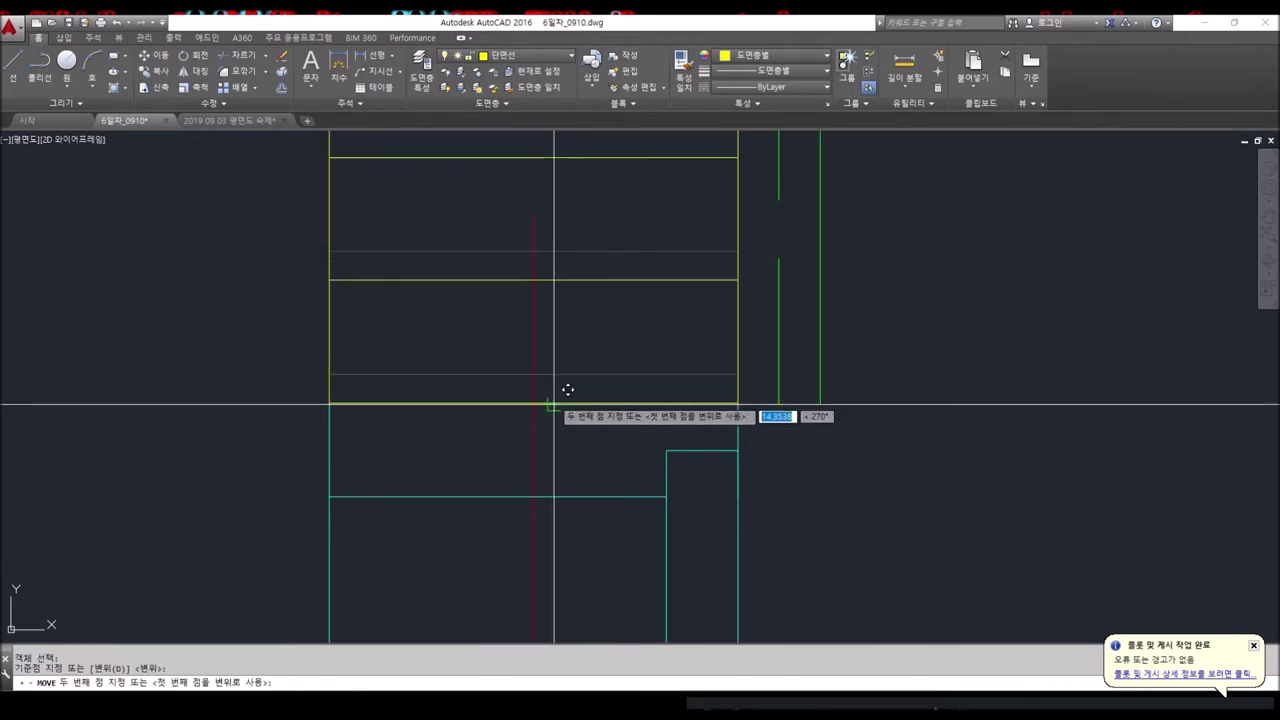
{"action": "left_click", "coordinate": [563, 392]}
{"action": "key", "text": "Return"}
Stretch the stair's top with a crossing window so its landing meets the beam line.
{"action": "scroll", "coordinate": [563, 394], "scroll_direction": "down", "scroll_amount": 6}
{"action": "middle_click_drag", "start_coordinate": [563, 394], "coordinate": [578, 435]}
{"action": "middle_click_drag", "start_coordinate": [586, 277], "coordinate": [543, 309]}
{"action": "scroll", "coordinate": [600, 314], "scroll_direction": "up", "scroll_amount": 2}
{"action": "key", "text": "Escape"}
{"action": "key", "text": "Escape"}
{"action": "key", "text": "Return"}
{"action": "scroll", "coordinate": [606, 314], "scroll_direction": "up", "scroll_amount": 2}
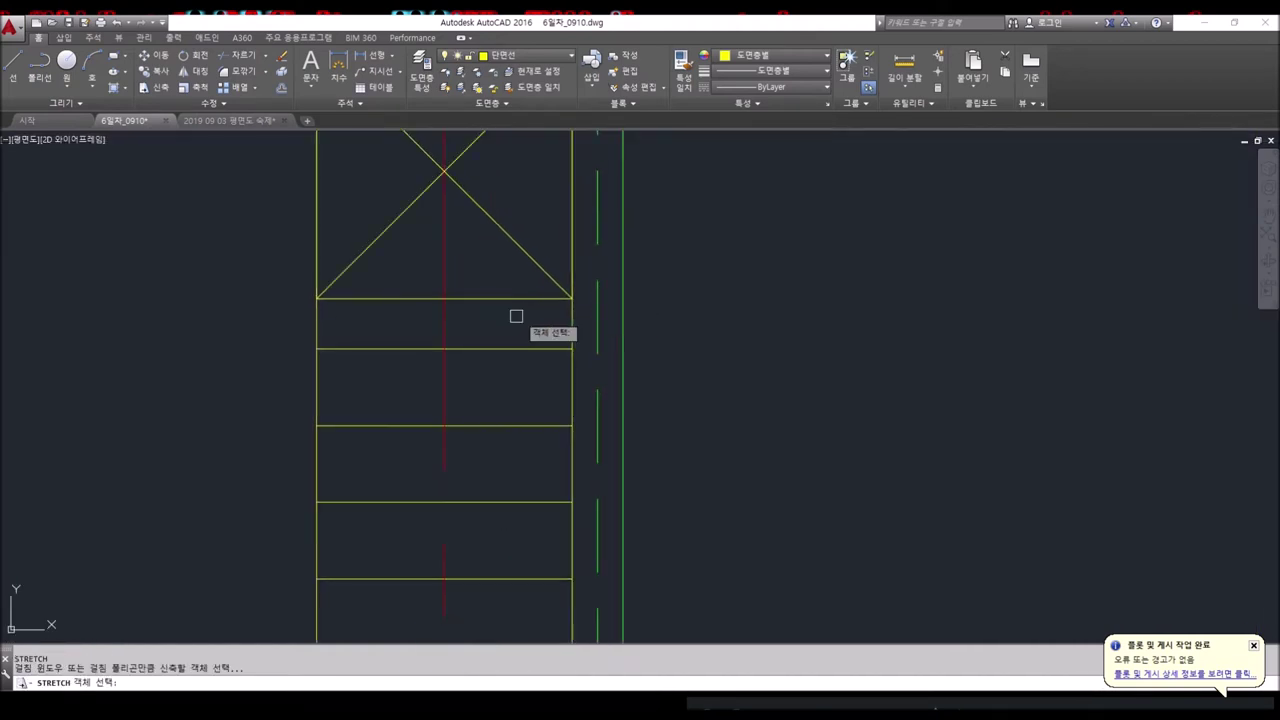
{"action": "left_click", "coordinate": [590, 318]}
{"action": "left_click", "coordinate": [171, 251]}
{"action": "key", "text": "Return"}
{"action": "left_click", "coordinate": [738, 366]}
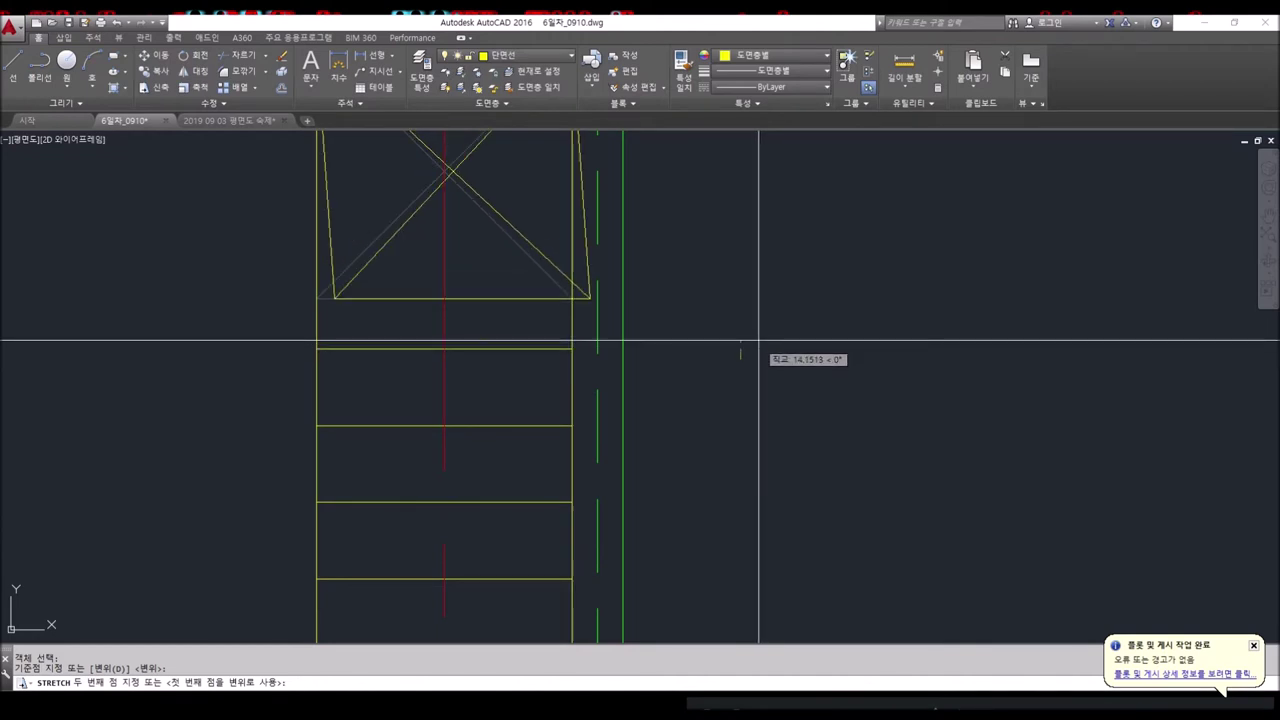
{"action": "scroll", "coordinate": [620, 350], "scroll_direction": "down", "scroll_amount": 5}
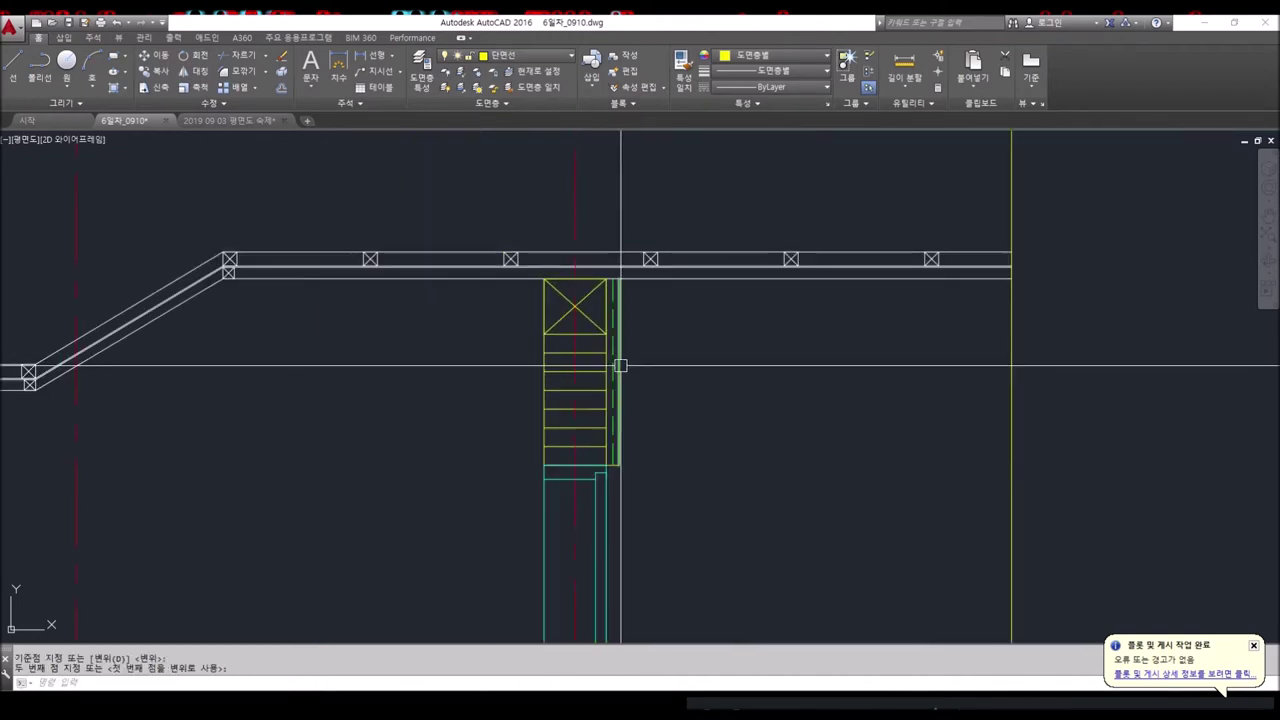
{"action": "key", "text": "Escape"}
{"action": "key", "text": "Escape"}
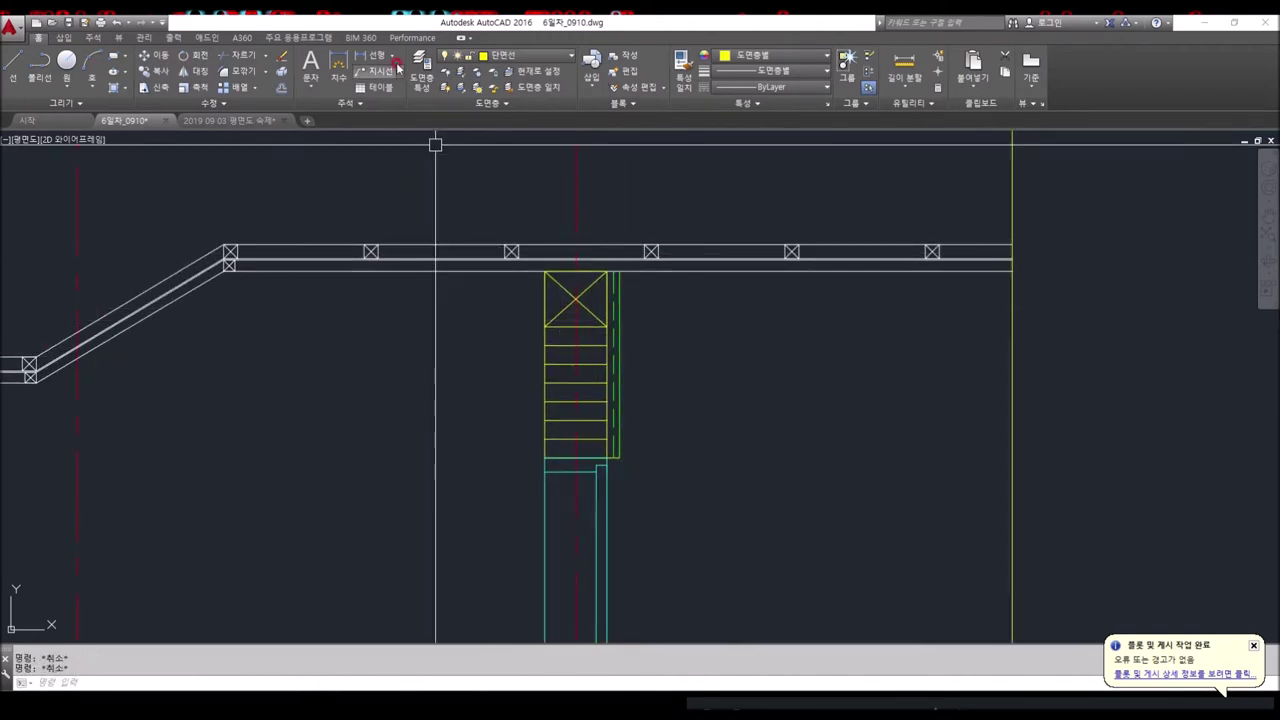
On the HAT layer, fill the stair interior with a 45° user-defined hatch at 20 spacing.
{"action": "left_click", "coordinate": [521, 58]}
{"action": "left_click", "coordinate": [515, 192]}
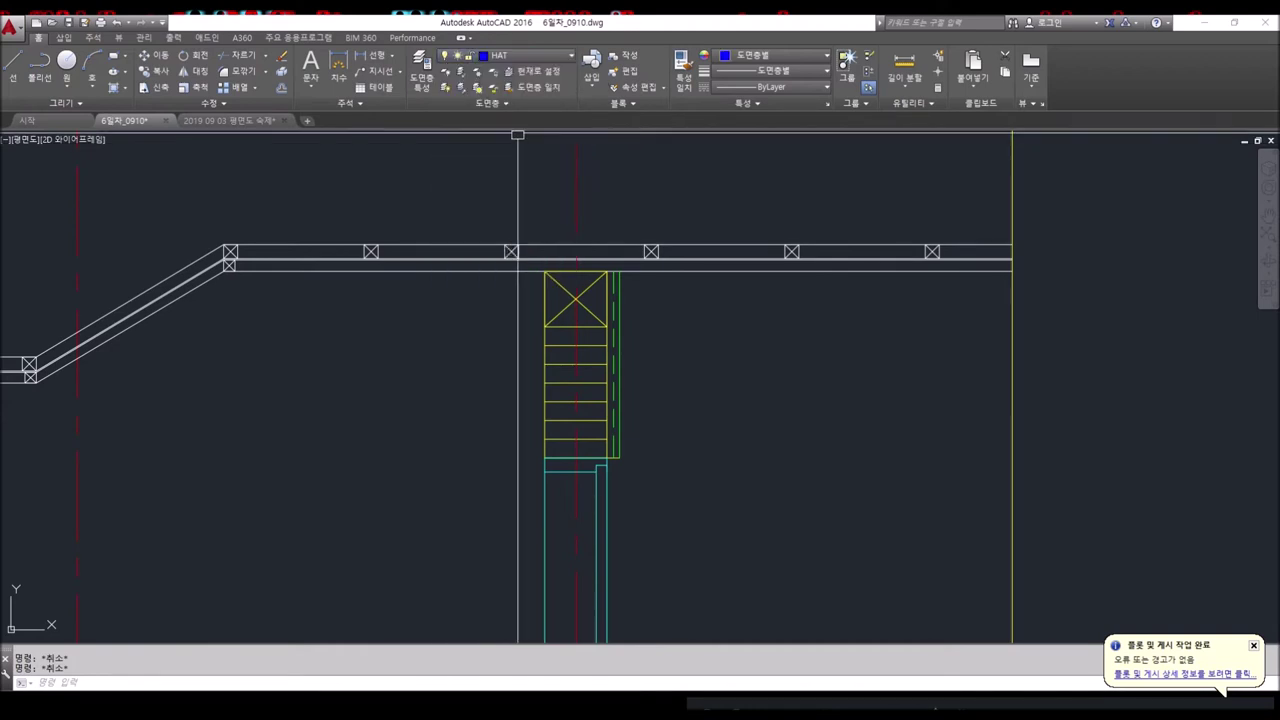
{"action": "type", "text": "h"}
{"action": "key", "text": "Return"}
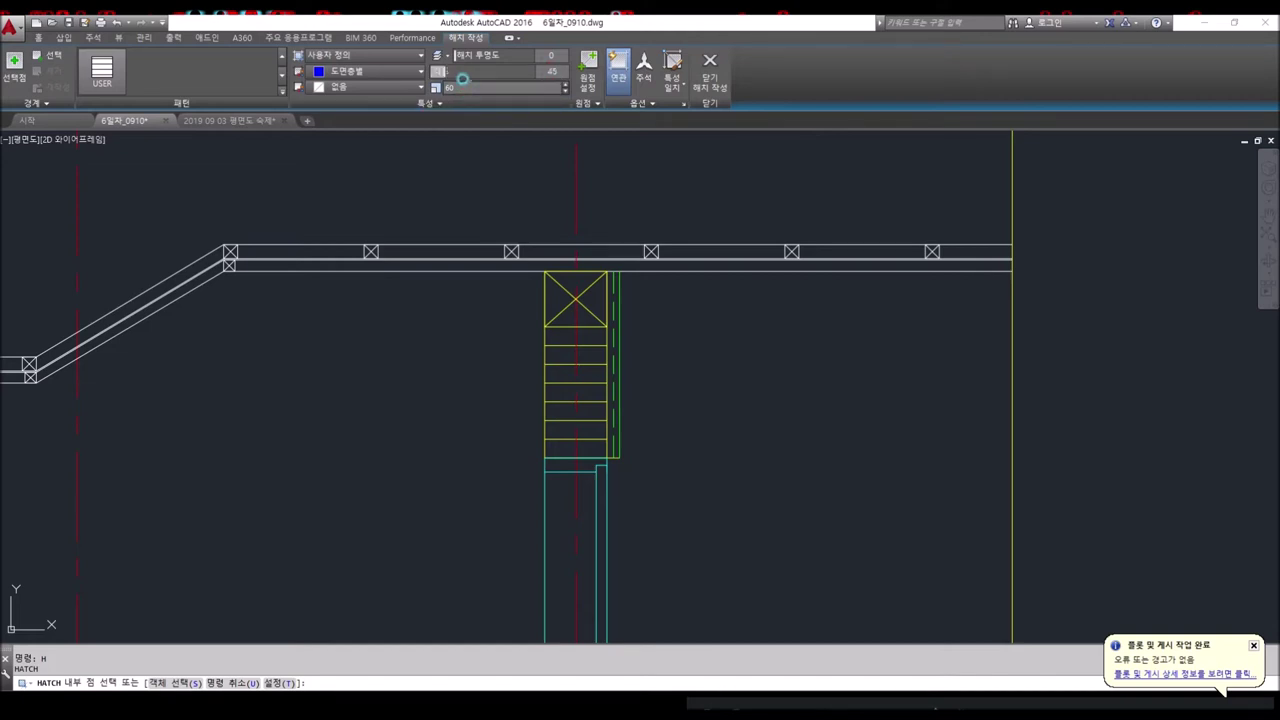
{"action": "left_click", "coordinate": [595, 372]}
{"action": "key", "text": "Return"}
{"action": "scroll", "coordinate": [614, 414], "scroll_direction": "down", "scroll_amount": 2}
{"action": "scroll", "coordinate": [647, 419], "scroll_direction": "down", "scroll_amount": 2}
{"action": "scroll", "coordinate": [647, 419], "scroll_direction": "down", "scroll_amount": 2}
{"action": "scroll", "coordinate": [577, 409], "scroll_direction": "down", "scroll_amount": 2}
{"action": "scroll", "coordinate": [554, 283], "scroll_direction": "up", "scroll_amount": 1}
{"action": "scroll", "coordinate": [338, 335], "scroll_direction": "up", "scroll_amount": 3}
{"action": "scroll", "coordinate": [360, 350], "scroll_direction": "down", "scroll_amount": 1}
{"action": "scroll", "coordinate": [420, 340], "scroll_direction": "down", "scroll_amount": 2}
{"action": "key", "text": "Escape"}
{"action": "key", "text": "Escape"}
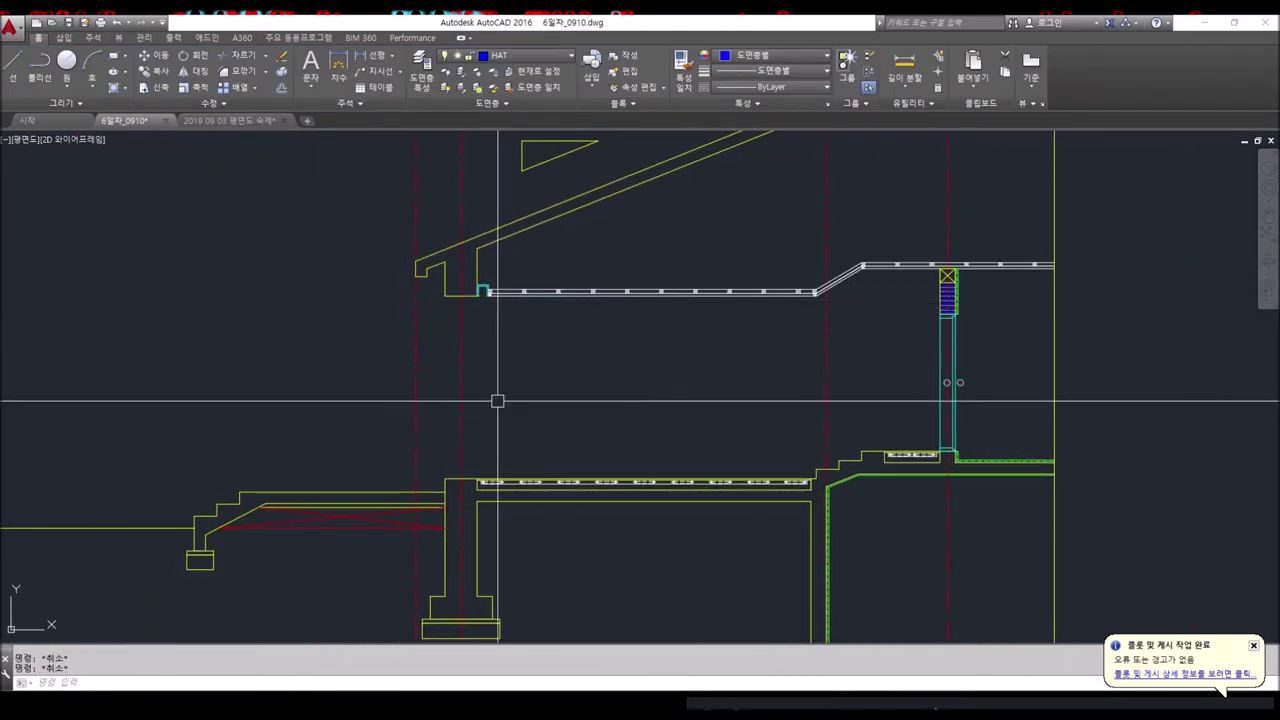
Mirror the roof lines about a vertical axis, keeping the originals.
{"action": "scroll", "coordinate": [497, 401], "scroll_direction": "down", "scroll_amount": 3}
{"action": "scroll", "coordinate": [560, 366], "scroll_direction": "up", "scroll_amount": 3}
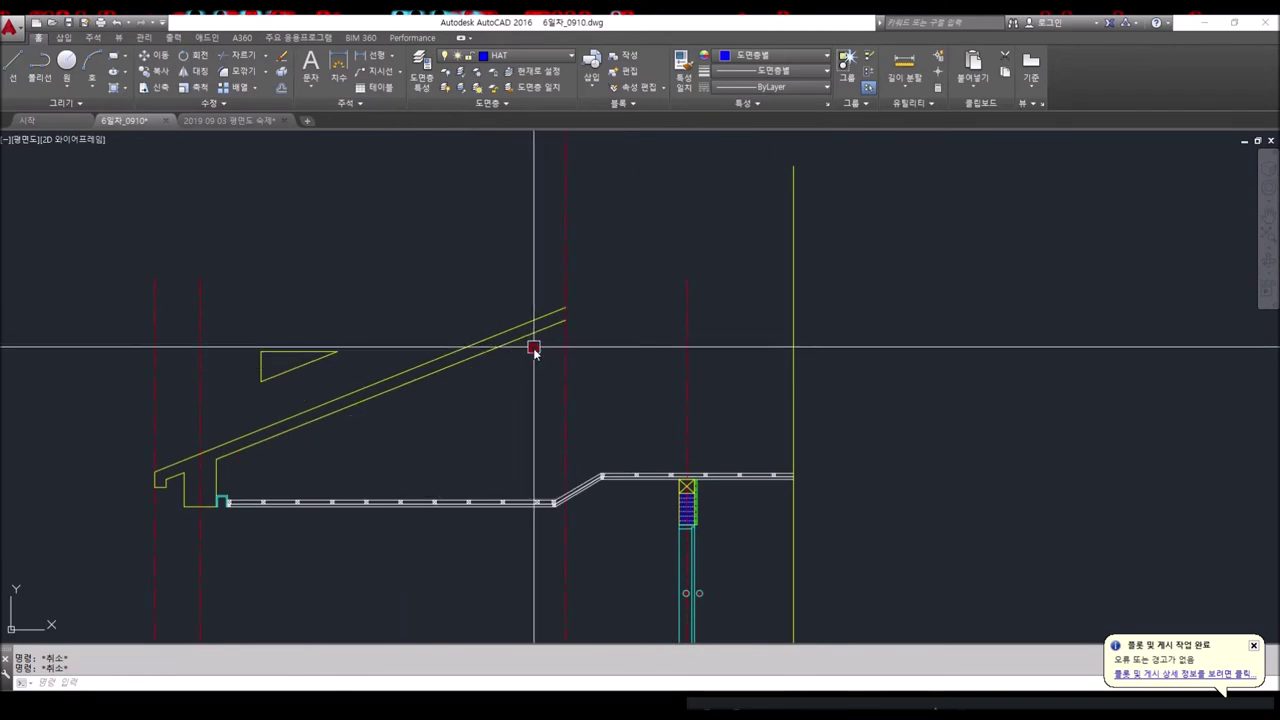
{"action": "type", "text": "mi"}
{"action": "key", "text": "Return"}
{"action": "left_click", "coordinate": [509, 389]}
{"action": "left_click", "coordinate": [471, 271]}
{"action": "key", "text": "Return"}
{"action": "left_click", "coordinate": [565, 395]}
{"action": "left_click", "coordinate": [613, 403]}
{"action": "key", "text": "Return"}
{"action": "key", "text": "Escape"}
{"action": "key", "text": "Escape"}
Begin a trim, pan to the floor plan to compare the section, then cancel.
{"action": "key", "text": "Return"}
{"action": "key", "text": "Return"}
{"action": "middle_click_drag", "start_coordinate": [380, 363], "coordinate": [720, 258]}
{"action": "scroll", "coordinate": [720, 258], "scroll_direction": "down", "scroll_amount": 2}
{"action": "scroll", "coordinate": [700, 300], "scroll_direction": "down", "scroll_amount": 3}
{"action": "mouse_move", "coordinate": [700, 300]}
{"action": "middle_mouse_down"}
{"action": "mouse_move", "coordinate": [600, 370]}
{"action": "mouse_move", "coordinate": [547, 458]}
{"action": "middle_mouse_up"}
{"action": "scroll", "coordinate": [593, 351], "scroll_direction": "up", "scroll_amount": 2}
{"action": "scroll", "coordinate": [547, 458], "scroll_direction": "down", "scroll_amount": 3}
{"action": "scroll", "coordinate": [537, 403], "scroll_direction": "up", "scroll_amount": 3}
{"action": "key", "text": "Escape"}
{"action": "key", "text": "Escape"}
{"action": "scroll", "coordinate": [531, 540], "scroll_direction": "up", "scroll_amount": 1}
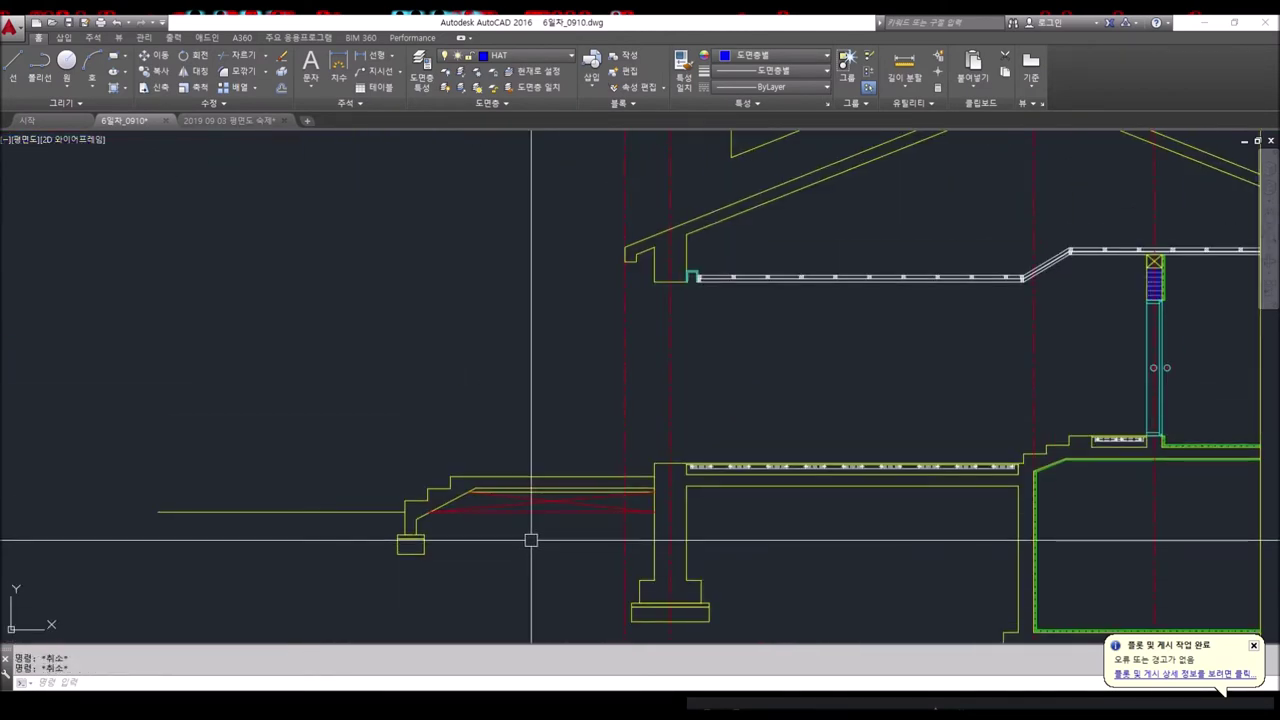
Begin offsetting the entrance landing line at a distance of 900.
{"action": "type", "text": "o"}
{"action": "key", "text": "space"}
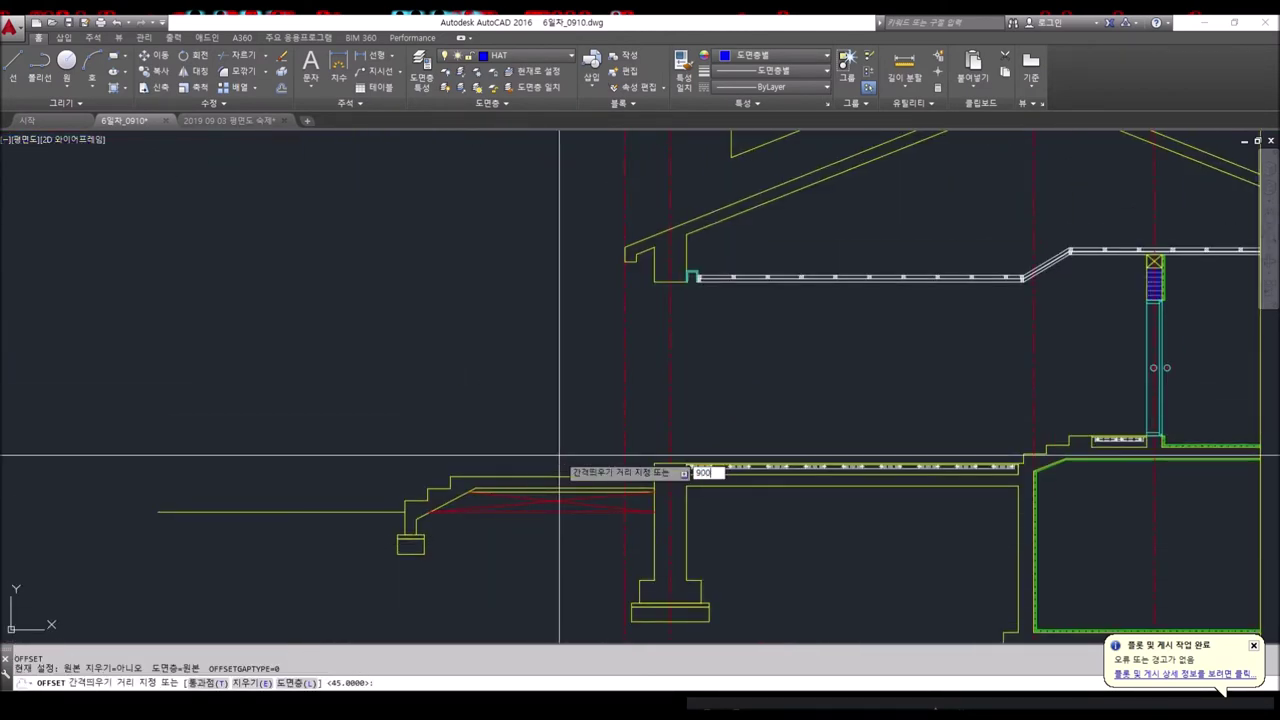
{"action": "key", "text": "Return"}
{"action": "scroll", "coordinate": [600, 470], "scroll_direction": "up", "scroll_amount": 2}
{"action": "left_click", "coordinate": [580, 488]}
{"action": "scroll", "coordinate": [558, 400], "scroll_direction": "down", "scroll_amount": 1}
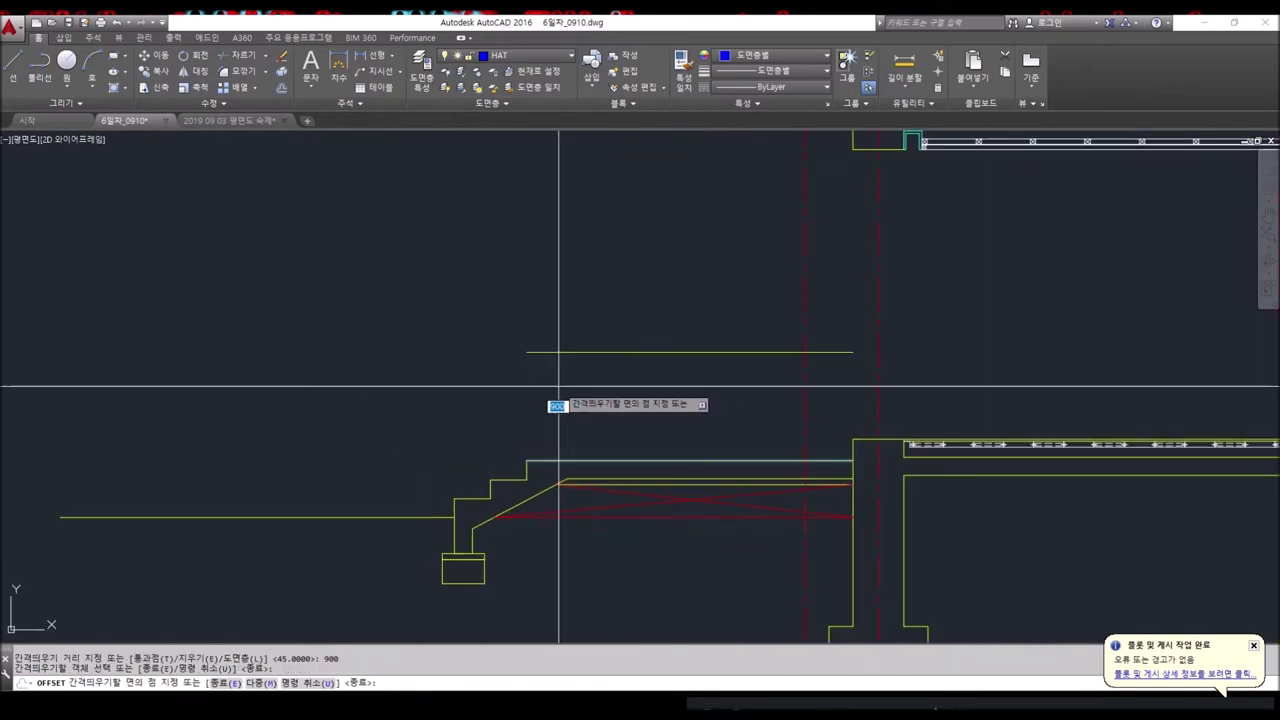
{"action": "key", "text": "Escape"}
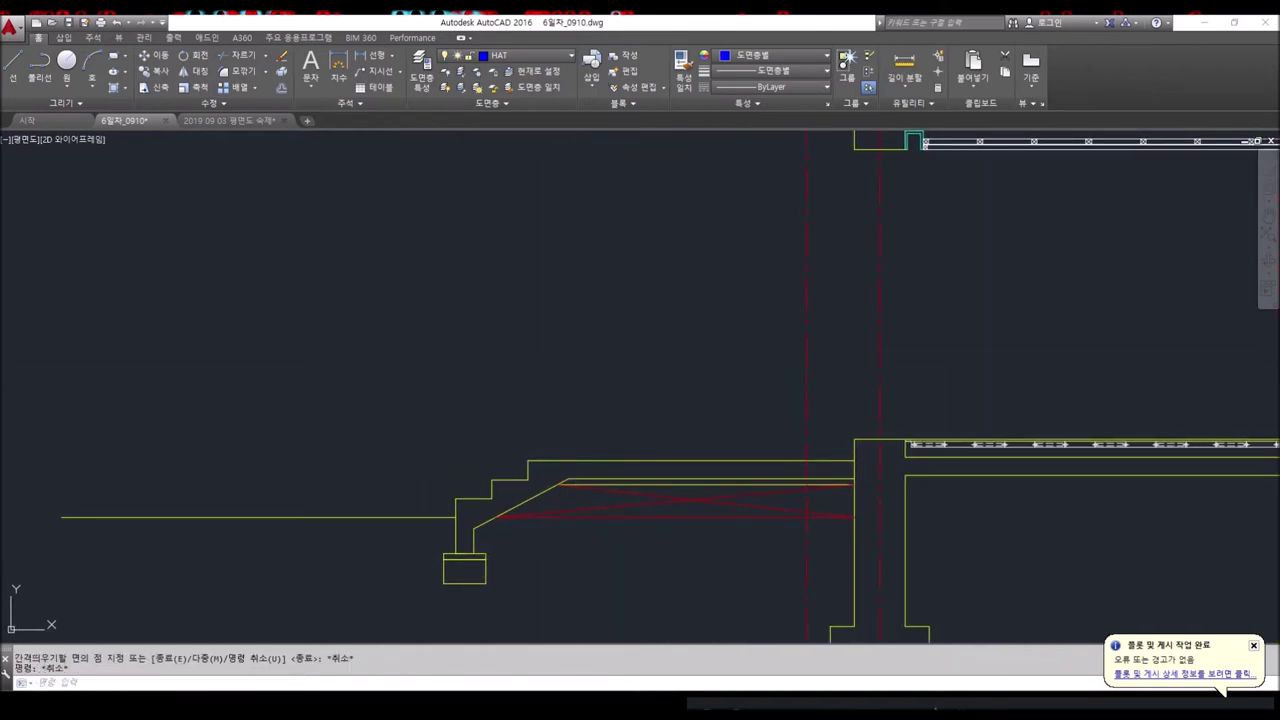
Offset the landing line 900 upward to create the new parallel line.
{"action": "type", "text": "rec"}
{"action": "key", "text": "space"}
{"action": "scroll", "coordinate": [591, 366], "scroll_direction": "down", "scroll_amount": 2}
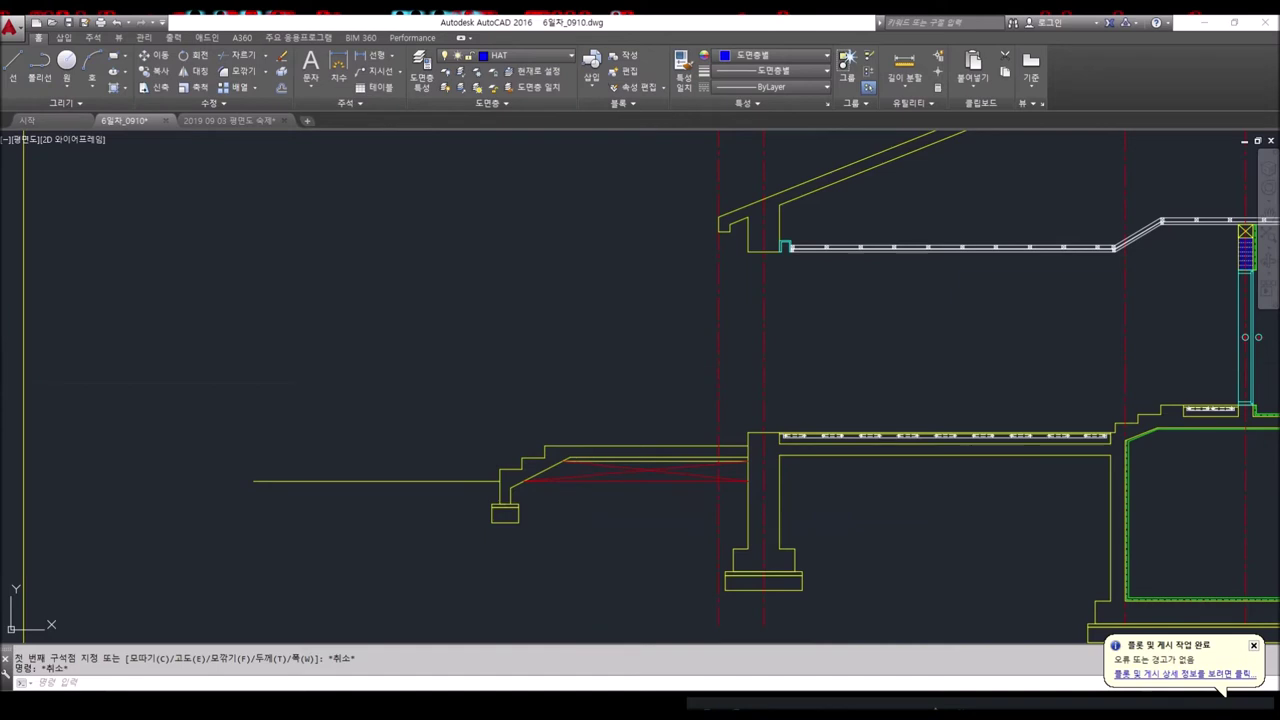
{"action": "type", "text": "o"}
{"action": "key", "text": "space"}
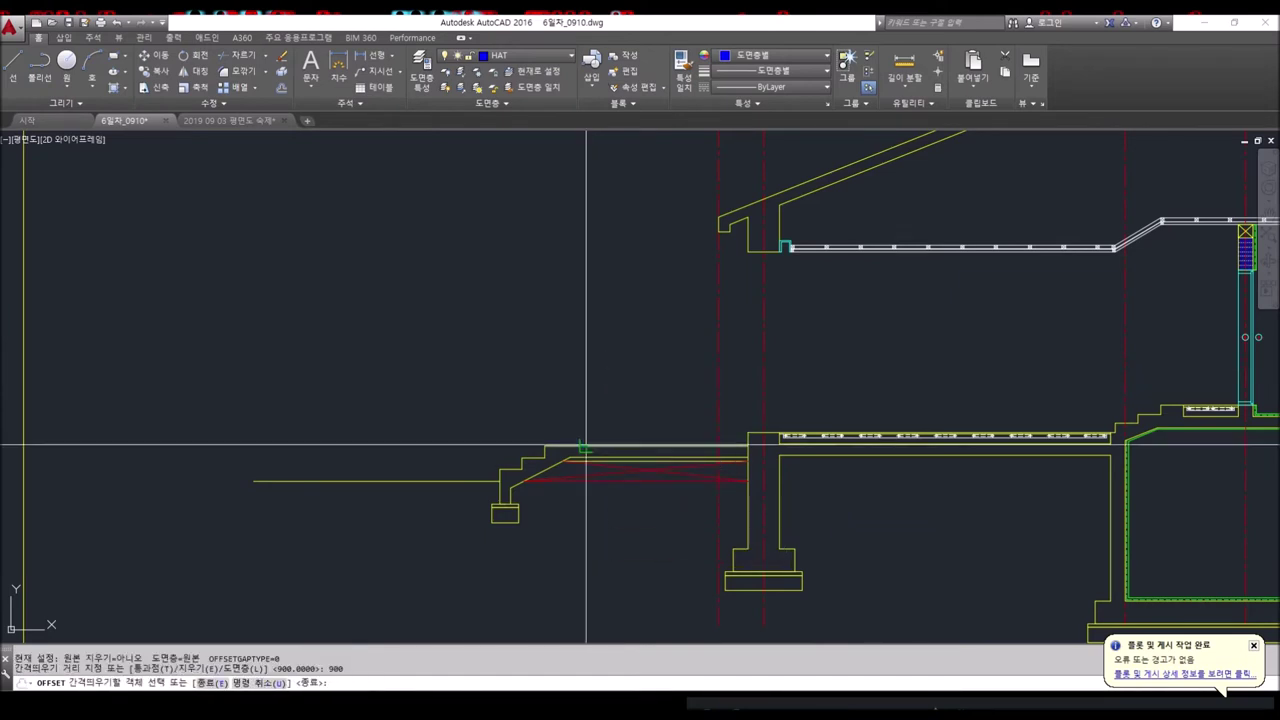
{"action": "left_click", "coordinate": [586, 446]}
{"action": "left_click", "coordinate": [569, 387]}
{"action": "key", "text": "Escape"}
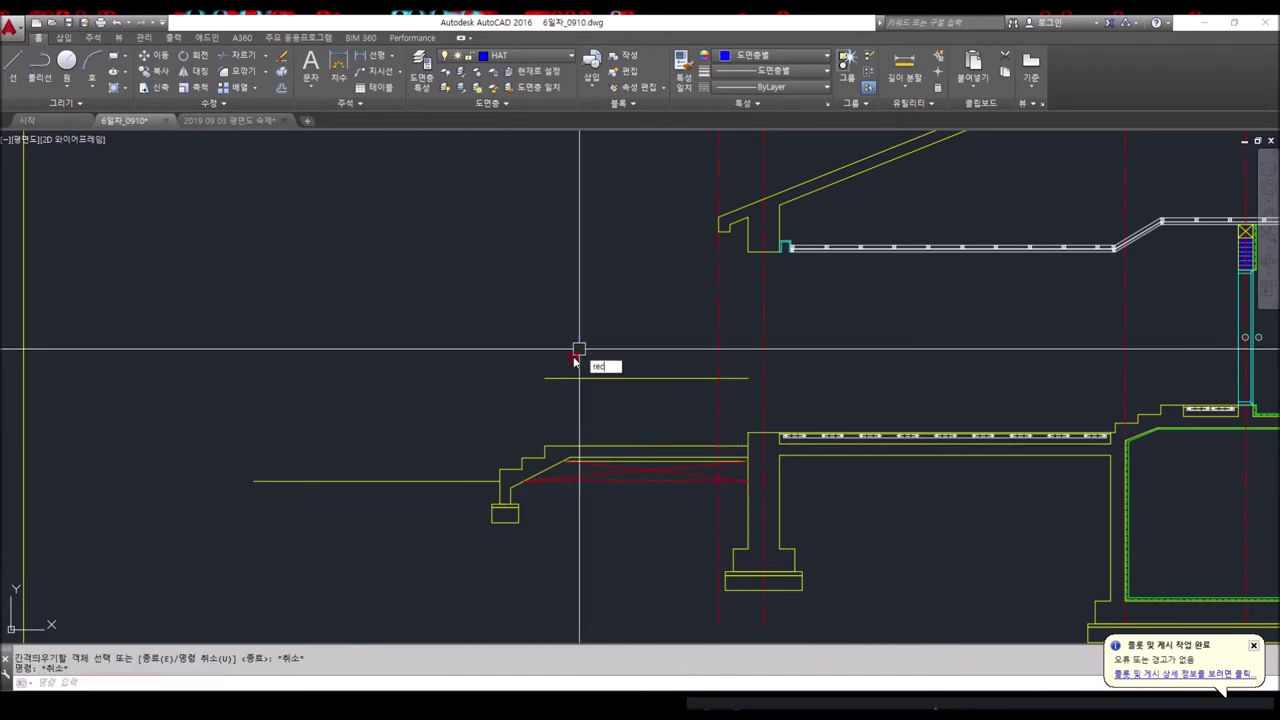
Begin a rectangle above the landing, cancel it, and bring up the layer list.
{"action": "key", "text": "space"}
{"action": "left_click", "coordinate": [571, 310]}
{"action": "key", "text": "Escape"}
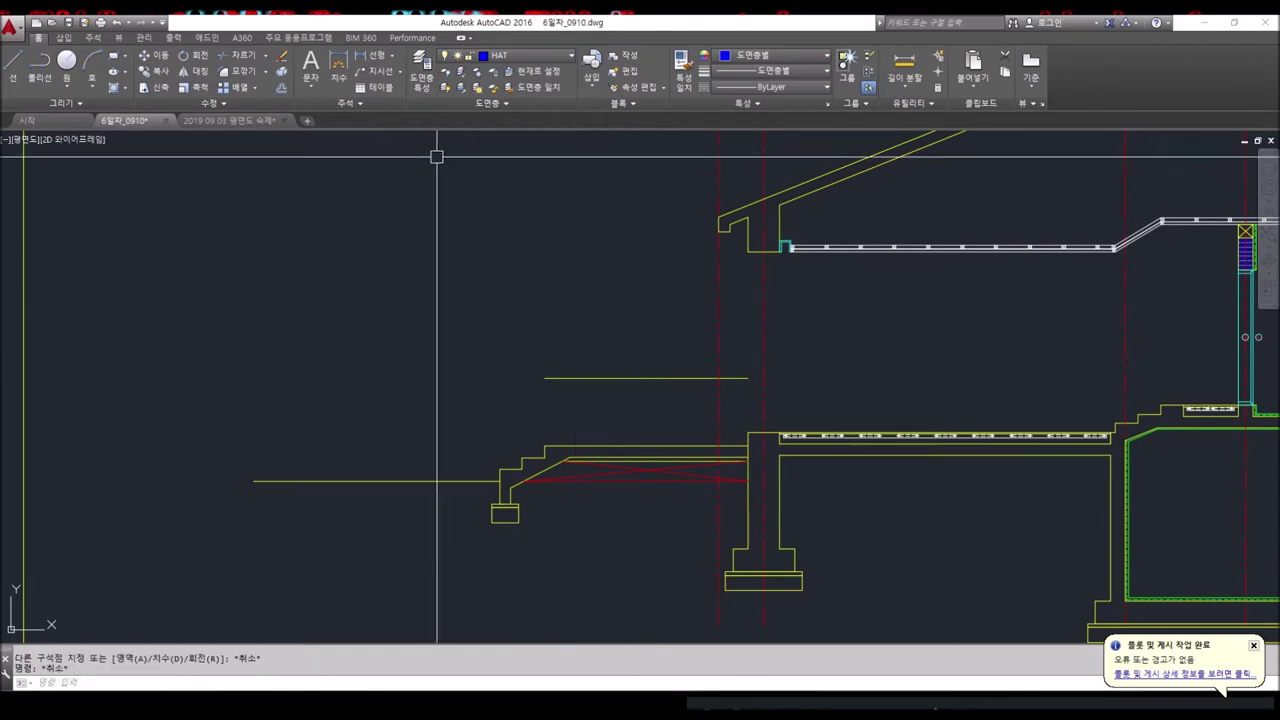
{"action": "left_click", "coordinate": [488, 57]}
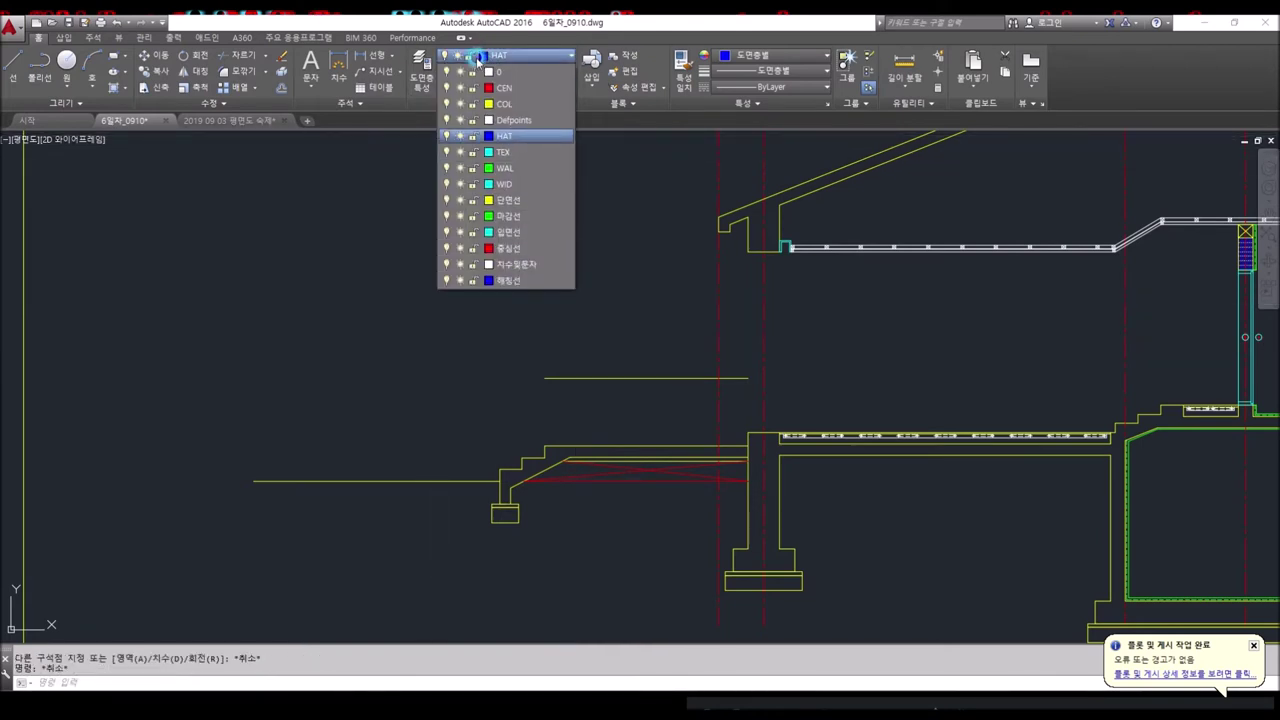
On the 입면선 layer, draw a 50 by 30 rectangle.
{"action": "left_click", "coordinate": [514, 232]}
{"action": "type", "text": "rec"}
{"action": "key", "text": "space"}
{"action": "left_click", "coordinate": [542, 312]}
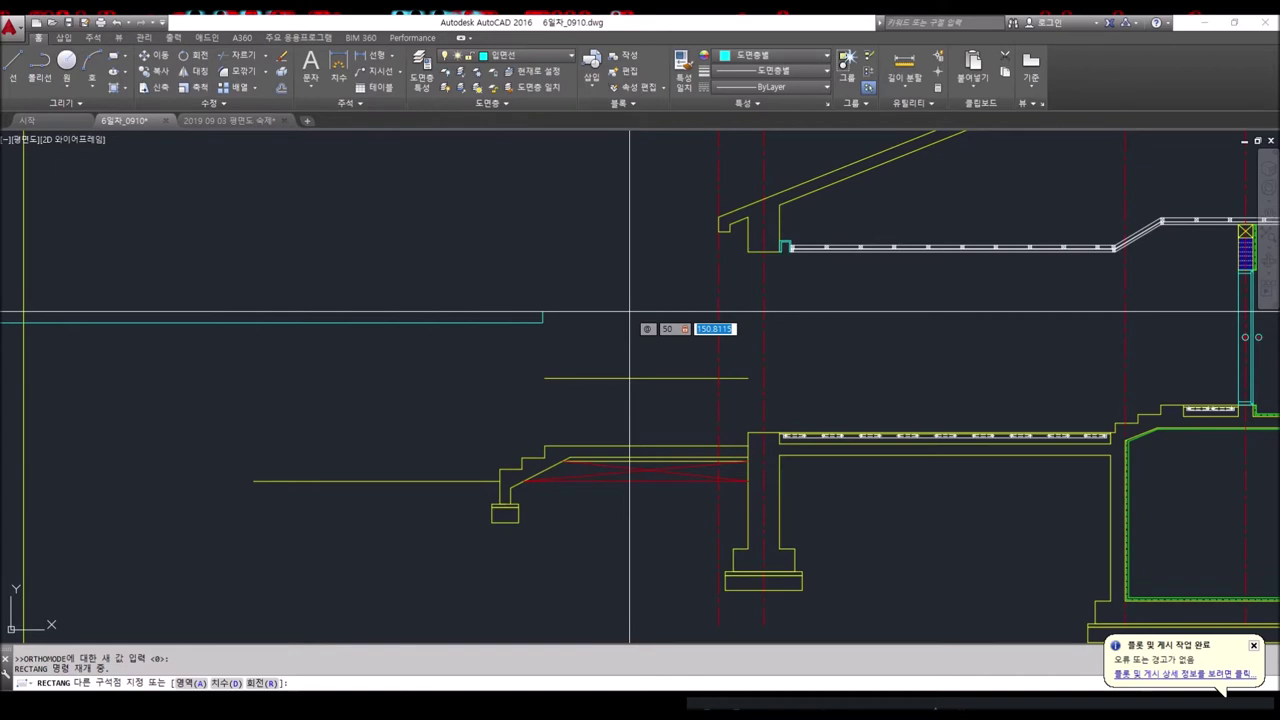
{"action": "key", "text": "Return"}
Move the small rectangle onto the entrance's top step.
{"action": "scroll", "coordinate": [553, 351], "scroll_direction": "up", "scroll_amount": 4}
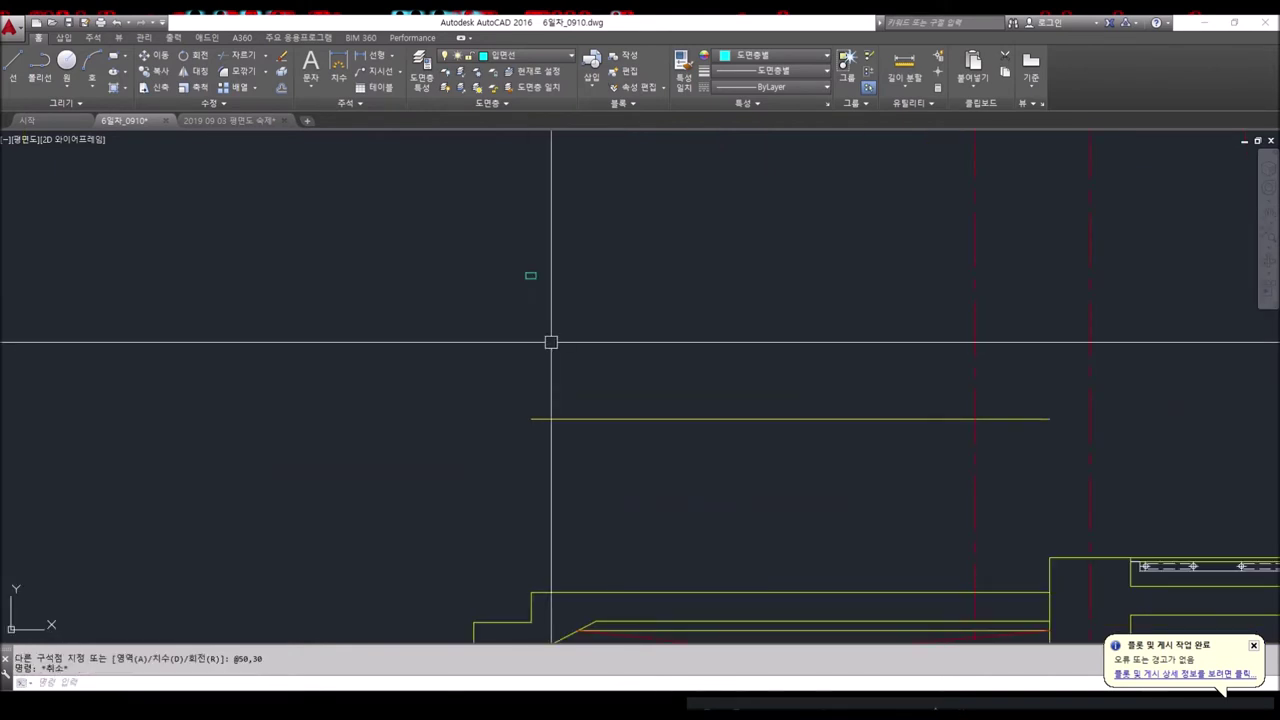
{"action": "type", "text": "M"}
{"action": "left_click", "coordinate": [561, 310]}
{"action": "key", "text": "Return"}
{"action": "scroll", "coordinate": [540, 280], "scroll_direction": "up", "scroll_amount": 2}
{"action": "scroll", "coordinate": [551, 266], "scroll_direction": "up", "scroll_amount": 2}
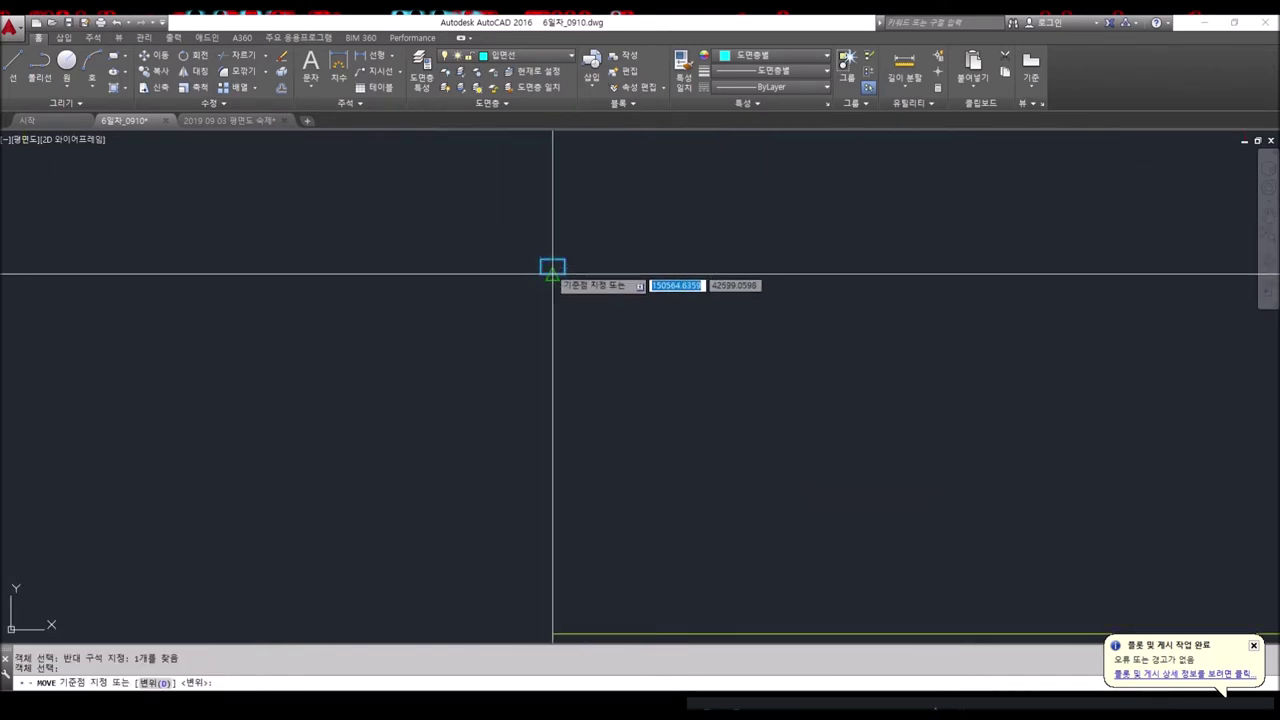
{"action": "left_click", "coordinate": [551, 266]}
{"action": "scroll", "coordinate": [523, 309], "scroll_direction": "down", "scroll_amount": 6}
{"action": "left_click", "coordinate": [505, 437]}
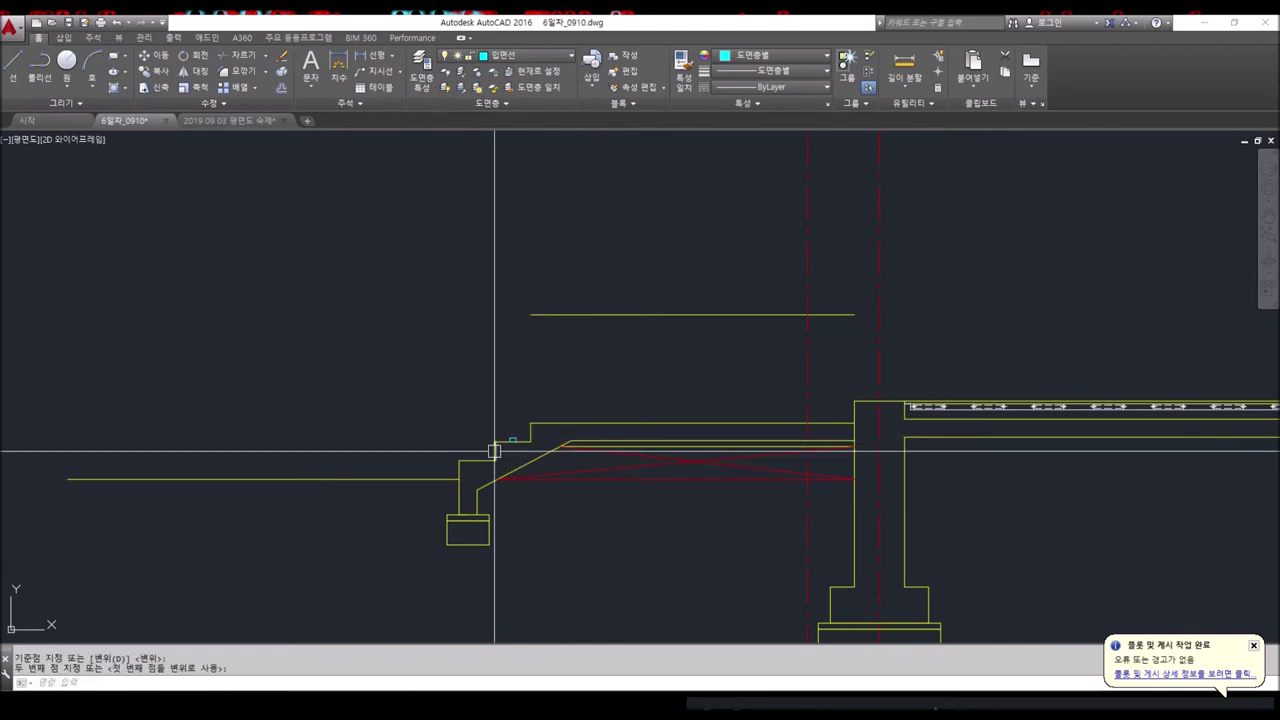
{"action": "scroll", "coordinate": [517, 434], "scroll_direction": "up", "scroll_amount": 3}
{"action": "key", "text": "Escape"}
{"action": "key", "text": "Escape"}
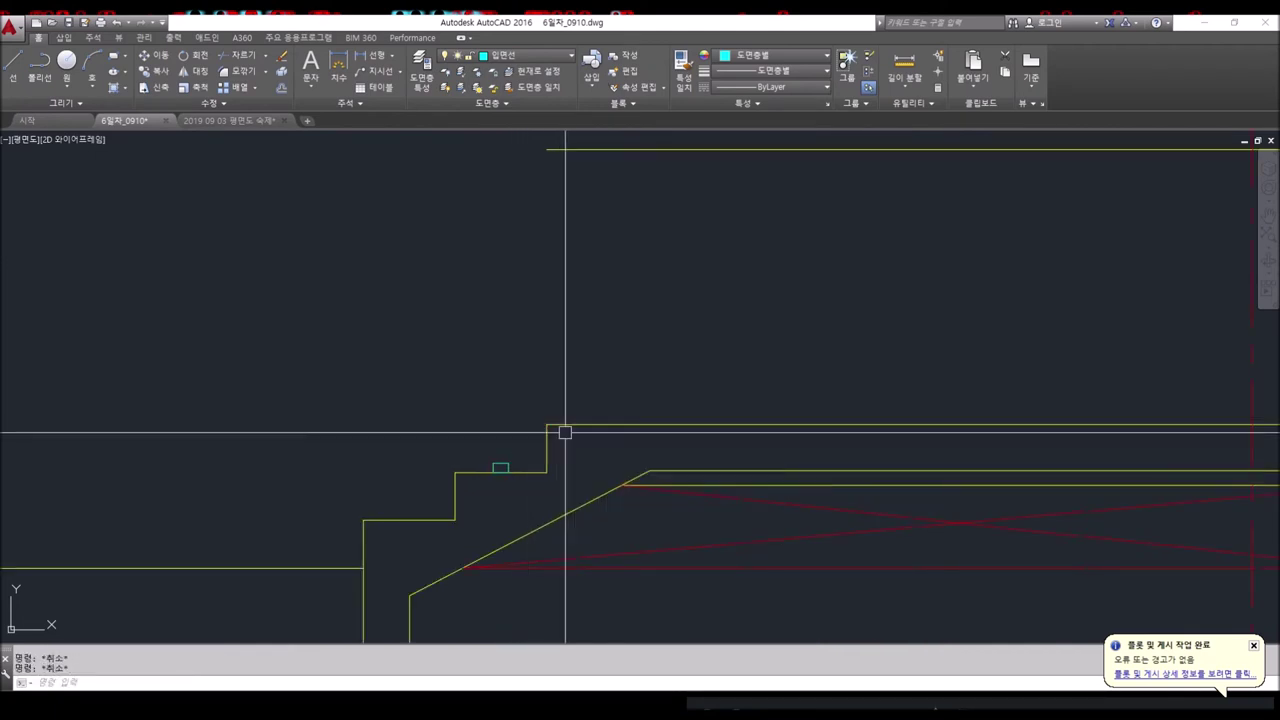
Draw a vertical post line upward from the rectangle's top midpoint.
{"action": "scroll", "coordinate": [553, 457], "scroll_direction": "up", "scroll_amount": 4}
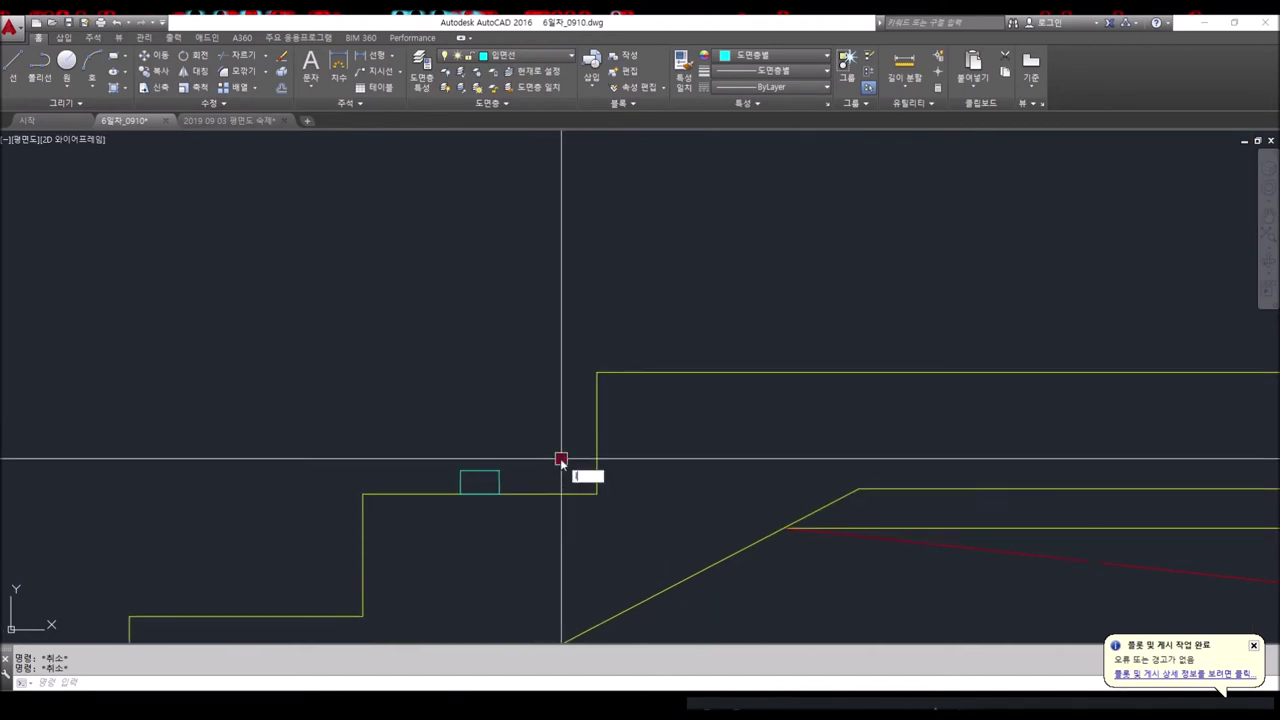
{"action": "key", "text": "Return"}
{"action": "left_click", "coordinate": [478, 471]}
{"action": "left_click", "coordinate": [505, 290]}
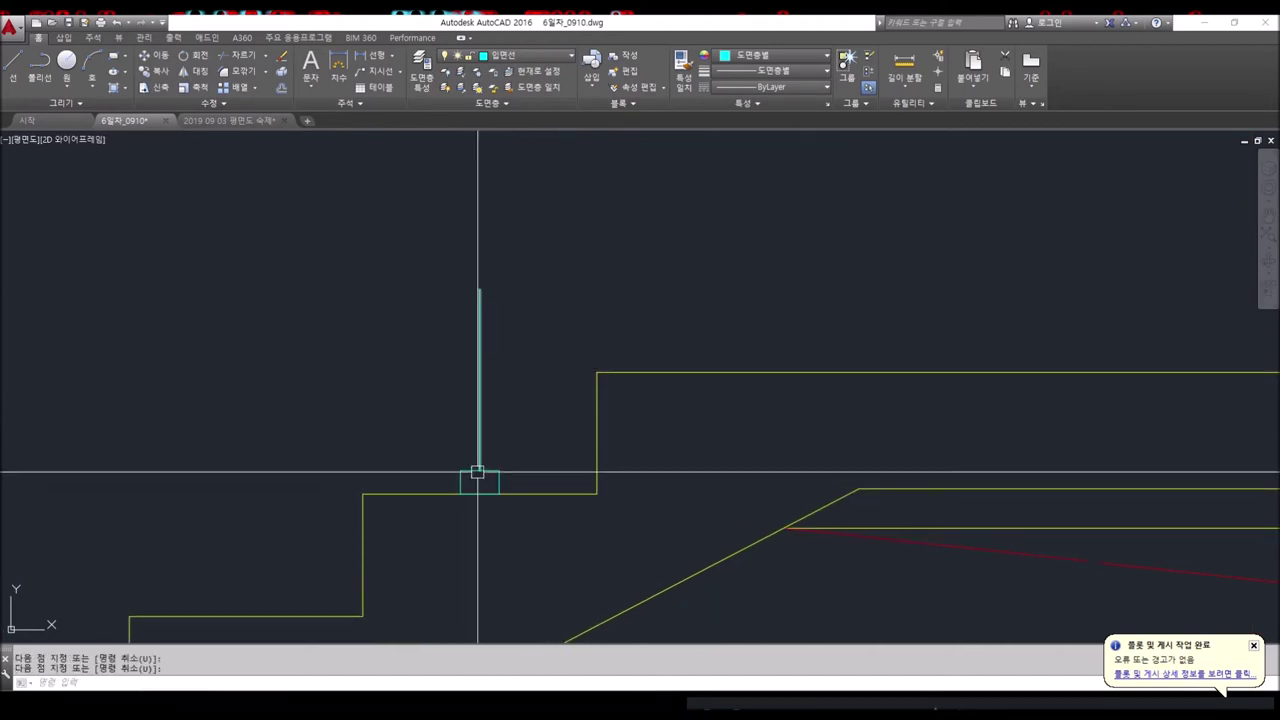
Offset the post line 20 units to both its left and right sides.
{"action": "key", "text": "Escape"}
{"action": "key", "text": "Escape"}
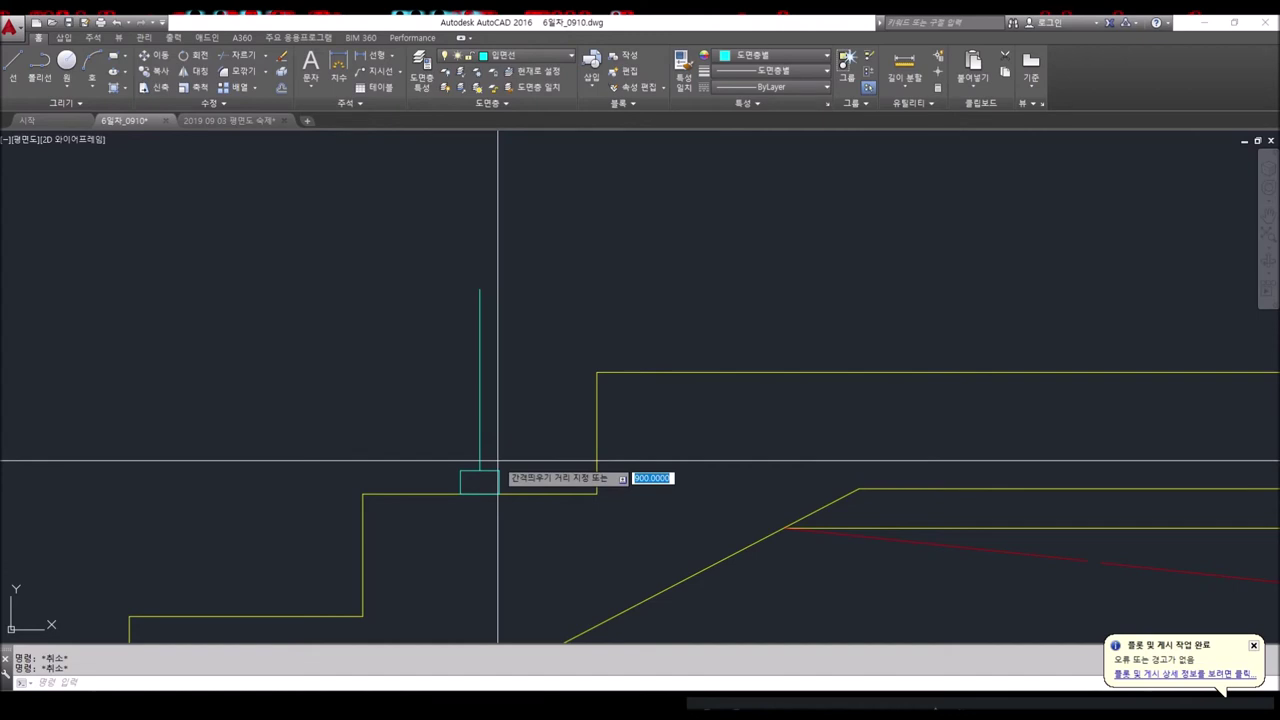
{"action": "key", "text": "Return"}
{"action": "scroll", "coordinate": [317, 443], "scroll_direction": "up", "scroll_amount": 2}
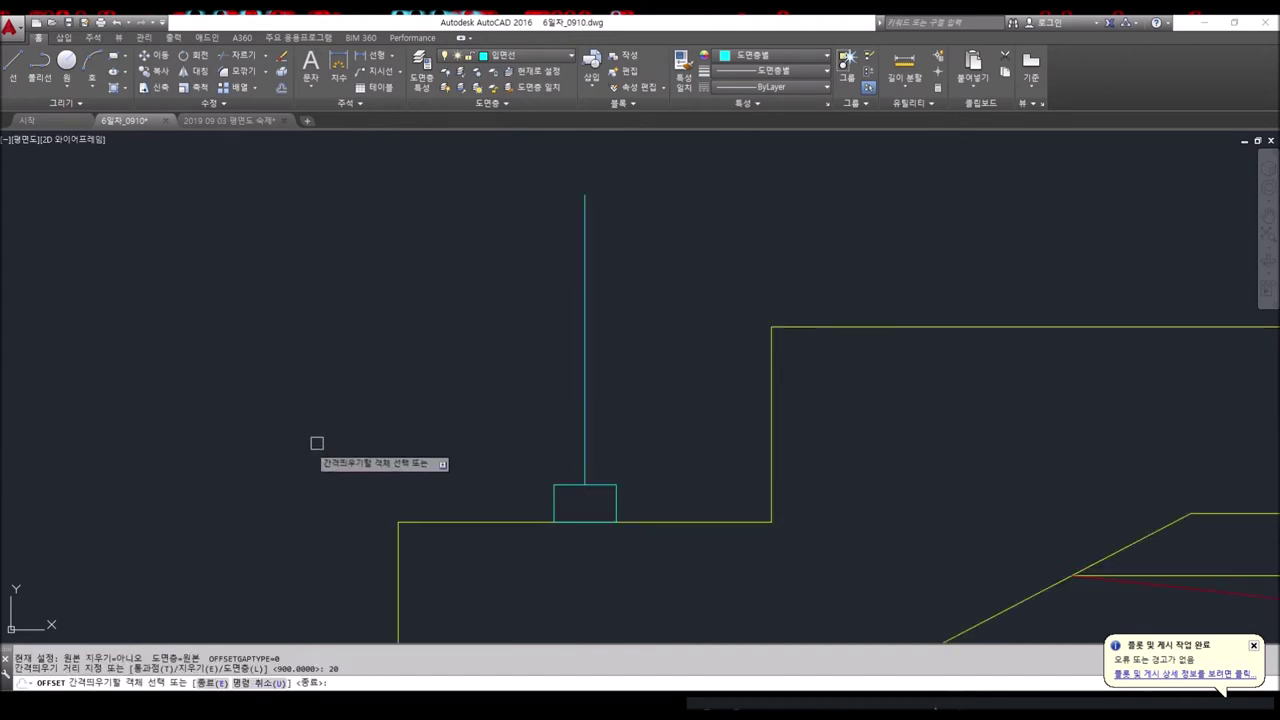
{"action": "left_click", "coordinate": [585, 451]}
{"action": "left_click", "coordinate": [570, 451]}
{"action": "left_click", "coordinate": [585, 450]}
{"action": "left_click", "coordinate": [600, 450]}
{"action": "key", "text": "Escape"}
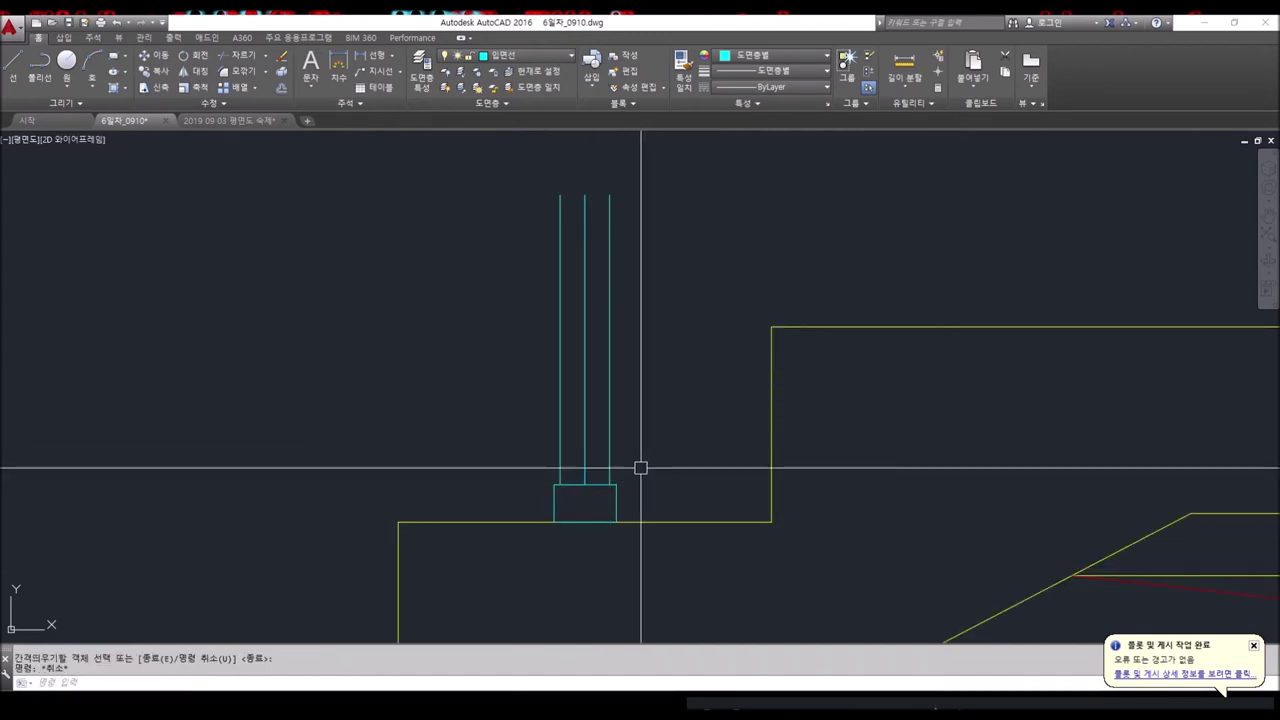
Begin a line from the adjacent step edge, then cancel and pan to the step corner.
{"action": "scroll", "coordinate": [588, 460], "scroll_direction": "down", "scroll_amount": 3}
{"action": "key", "text": "Escape"}
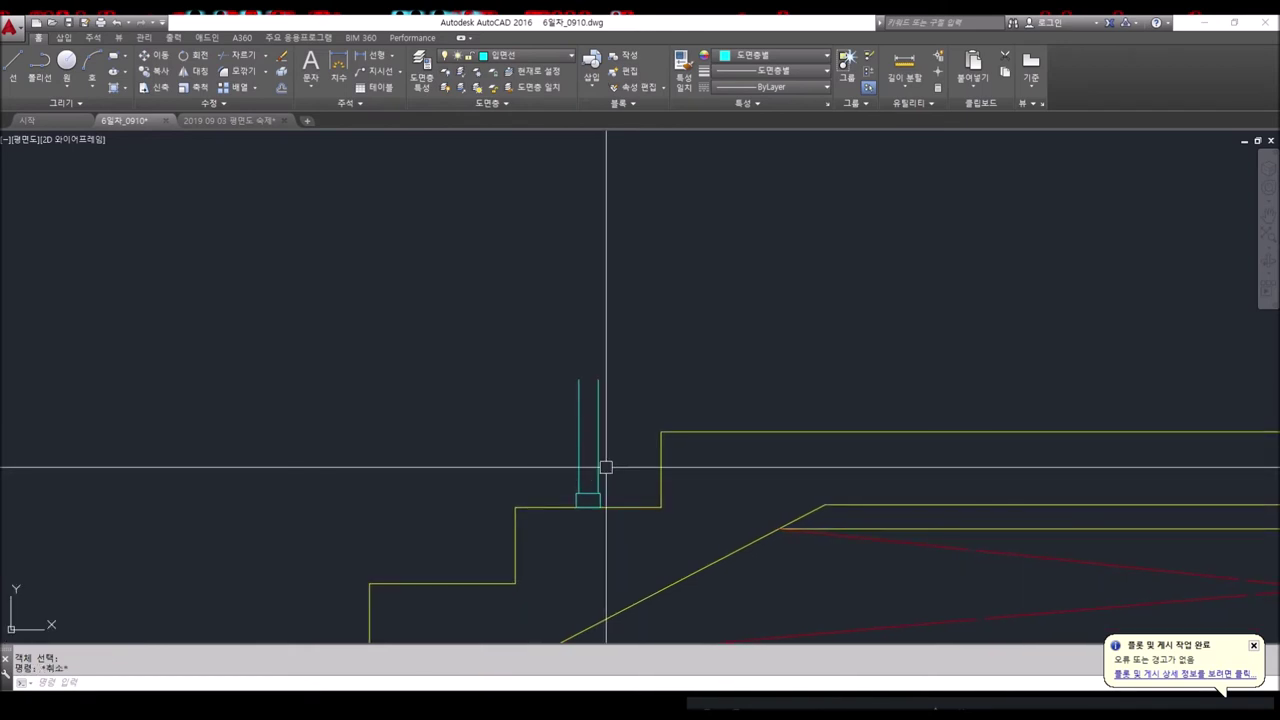
{"action": "type", "text": "l"}
{"action": "key", "text": "Return"}
{"action": "left_click", "coordinate": [638, 507]}
{"action": "scroll", "coordinate": [629, 494], "scroll_direction": "up", "scroll_amount": 3}
{"action": "scroll", "coordinate": [640, 420], "scroll_direction": "down", "scroll_amount": 4}
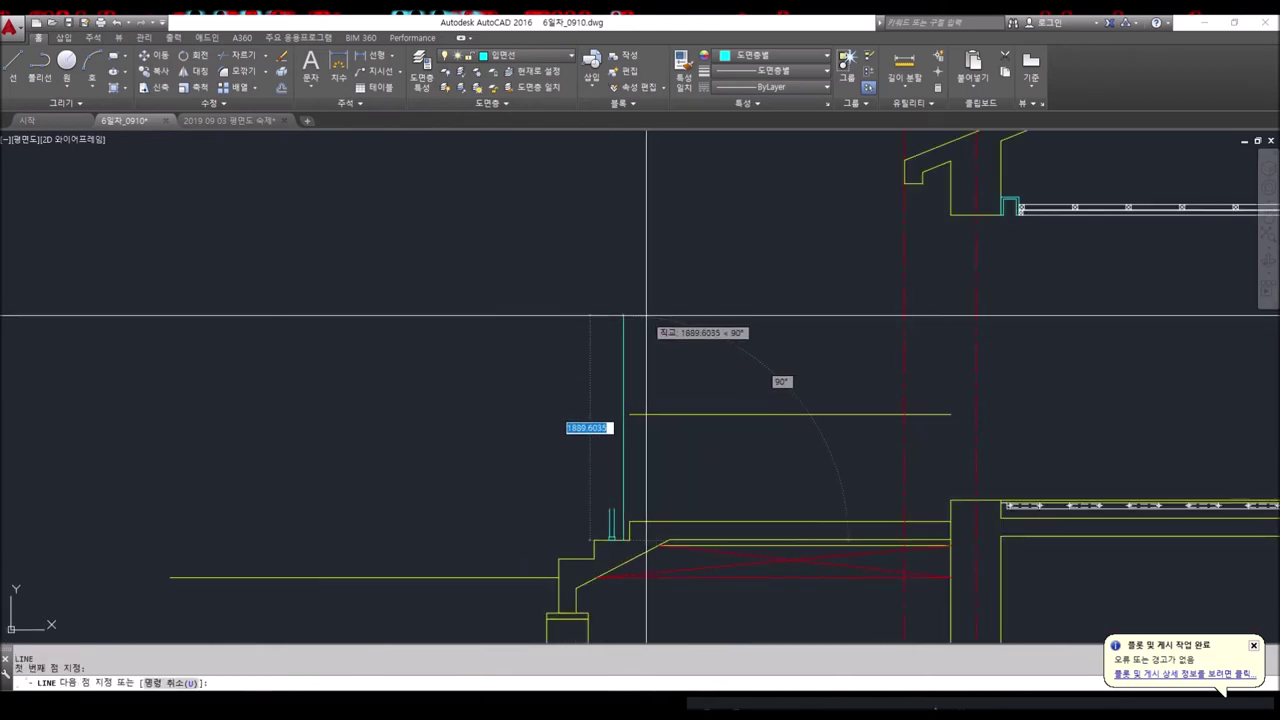
{"action": "key", "text": "Escape"}
{"action": "scroll", "coordinate": [617, 480], "scroll_direction": "up", "scroll_amount": 3}
{"action": "scroll", "coordinate": [640, 420], "scroll_direction": "up", "scroll_amount": 1}
{"action": "middle_click_drag", "start_coordinate": [676, 332], "coordinate": [629, 337]}
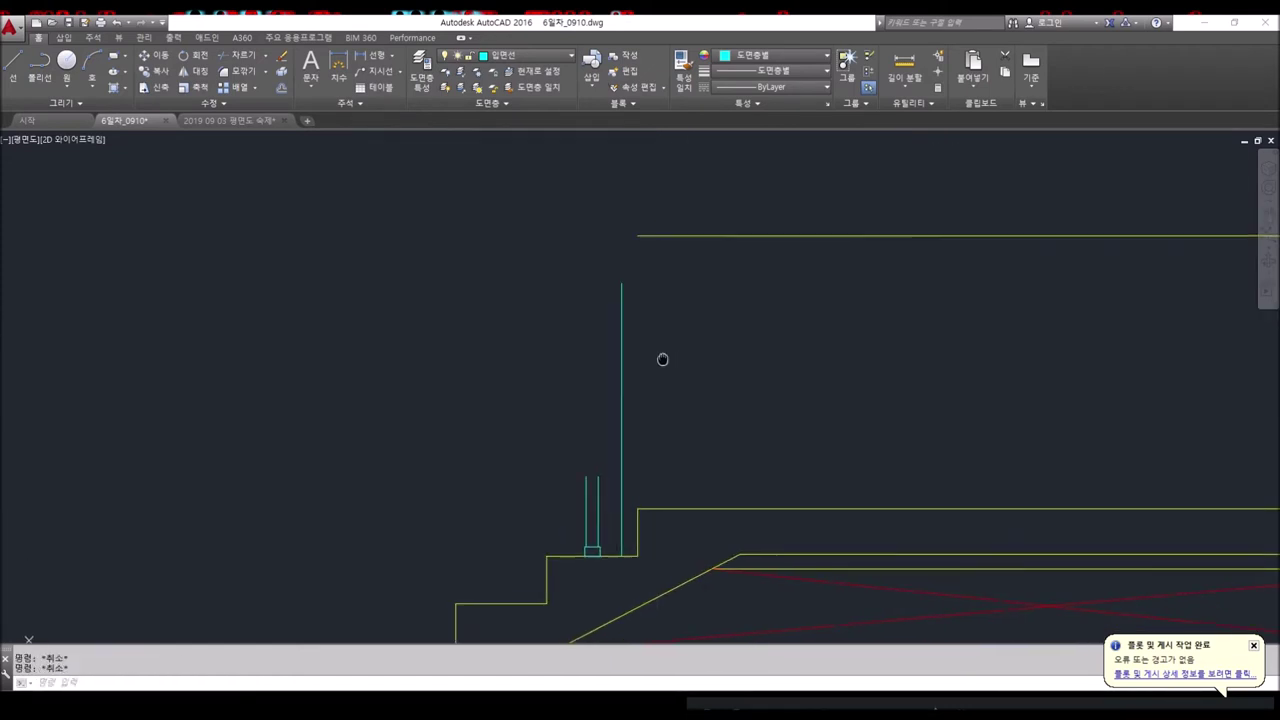
Copy the cyan double-line post and its base onto each lower entrance step.
{"action": "type", "text": "co"}
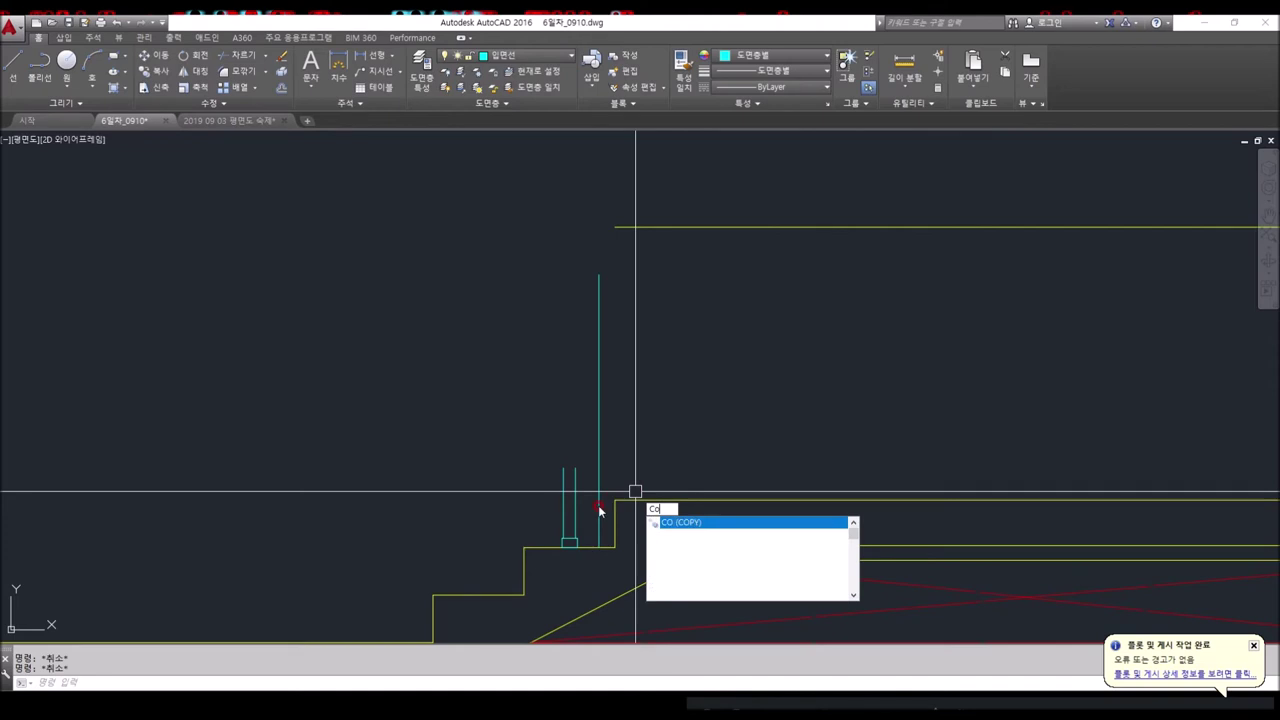
{"action": "key", "text": "Return"}
{"action": "scroll", "coordinate": [589, 527], "scroll_direction": "up", "scroll_amount": 4}
{"action": "left_click", "coordinate": [535, 556]}
{"action": "key", "text": "Return"}
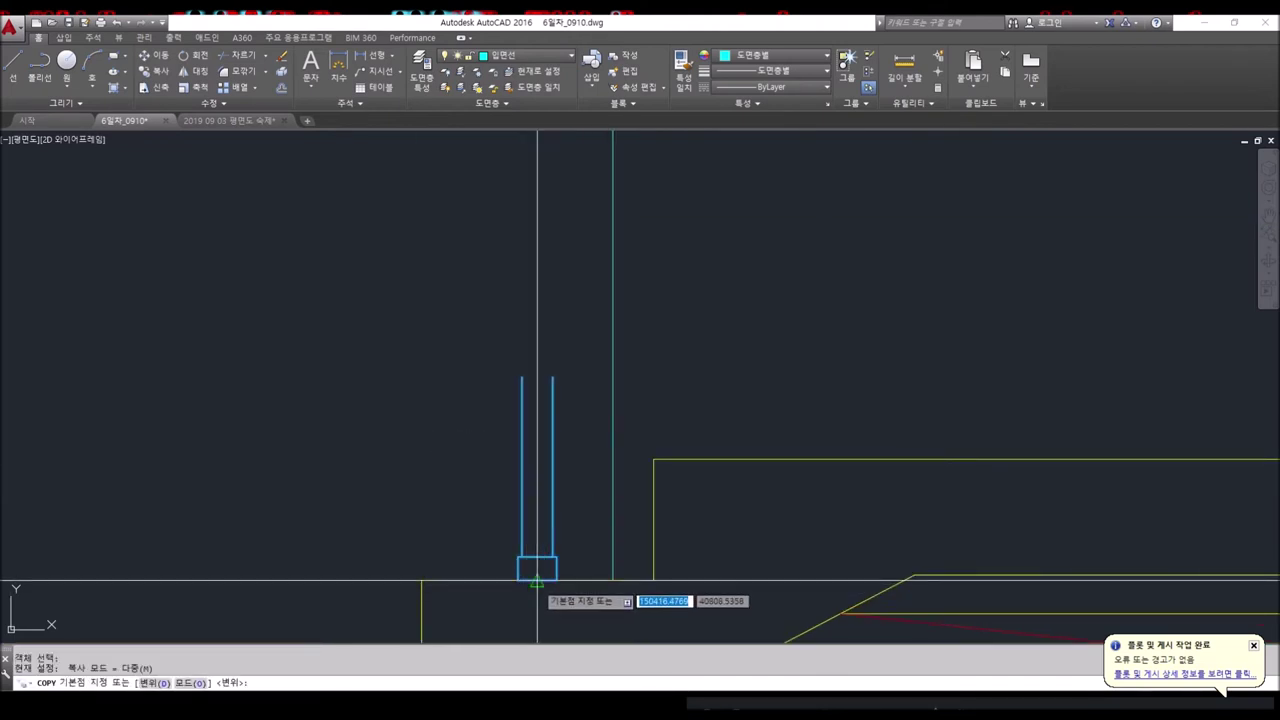
{"action": "left_click", "coordinate": [537, 580]}
{"action": "middle_click_drag", "start_coordinate": [708, 467], "coordinate": [653, 488]}
{"action": "scroll", "coordinate": [570, 512], "scroll_direction": "down", "scroll_amount": 4}
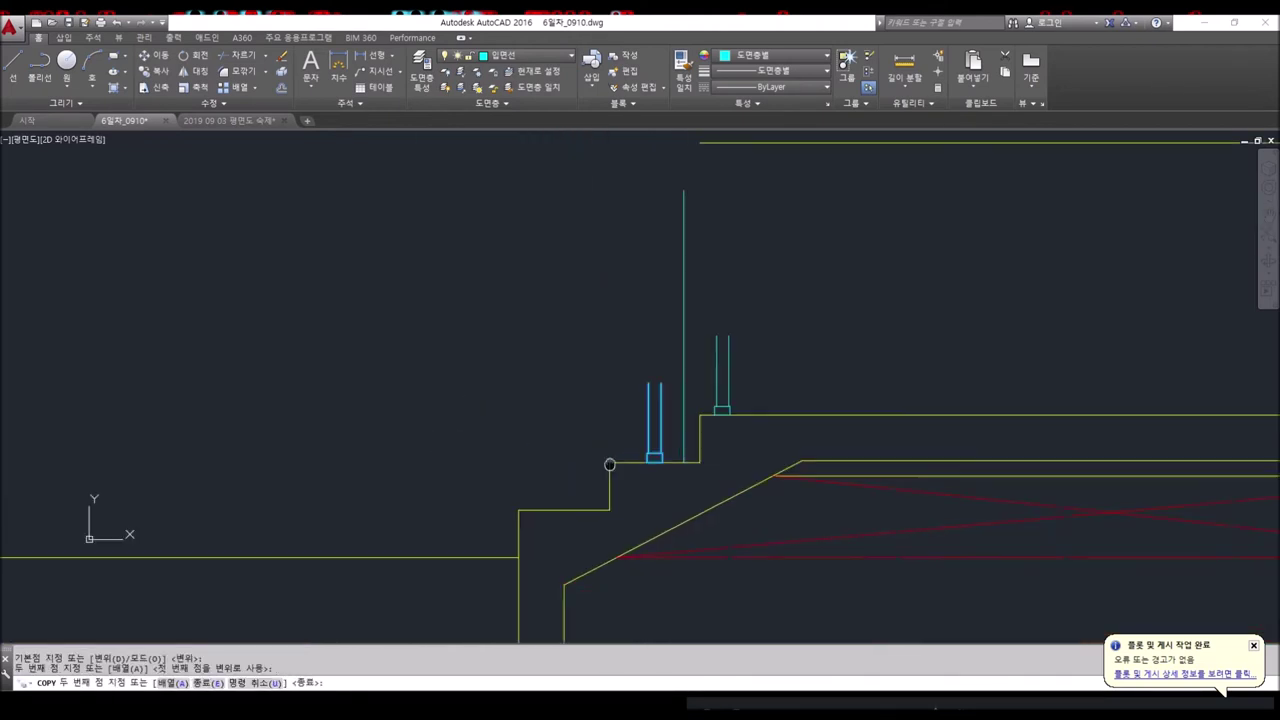
{"action": "left_click", "coordinate": [568, 505]}
{"action": "scroll", "coordinate": [523, 523], "scroll_direction": "down", "scroll_amount": 3}
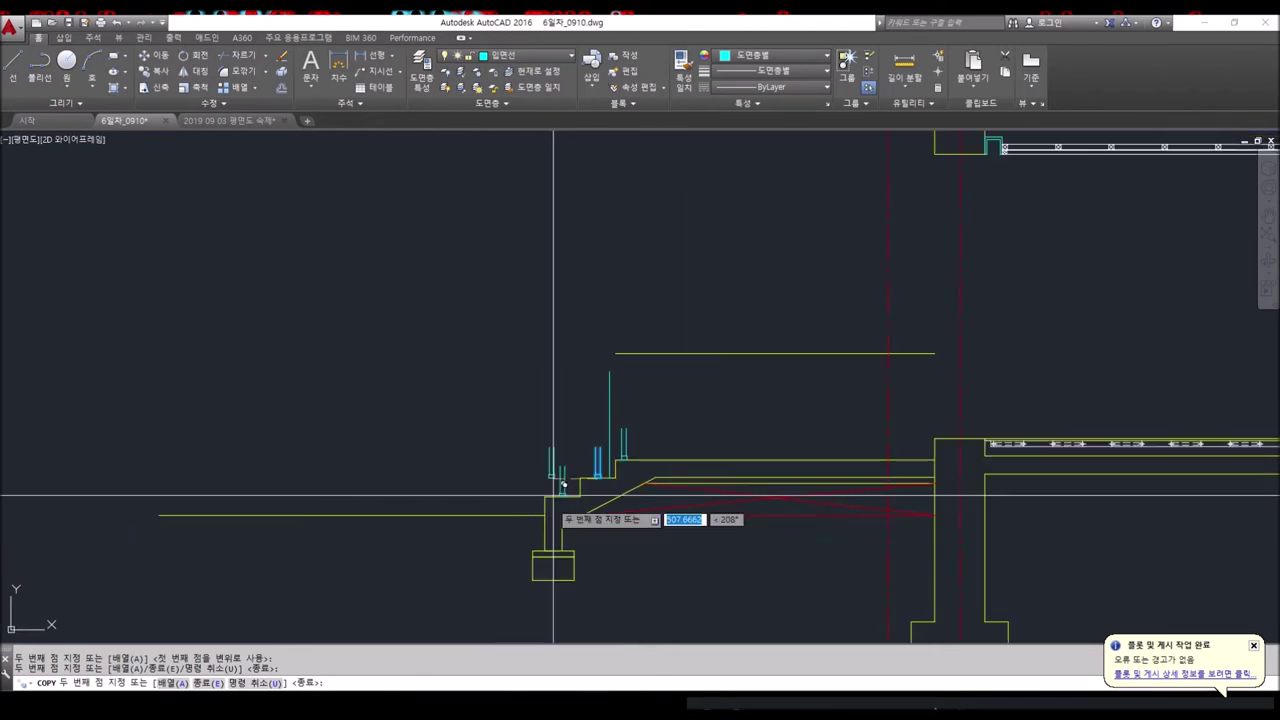
{"action": "middle_click_drag", "start_coordinate": [551, 494], "coordinate": [668, 190]}
{"action": "scroll", "coordinate": [668, 190], "scroll_direction": "up", "scroll_amount": 2}
{"action": "scroll", "coordinate": [690, 290], "scroll_direction": "up", "scroll_amount": 3}
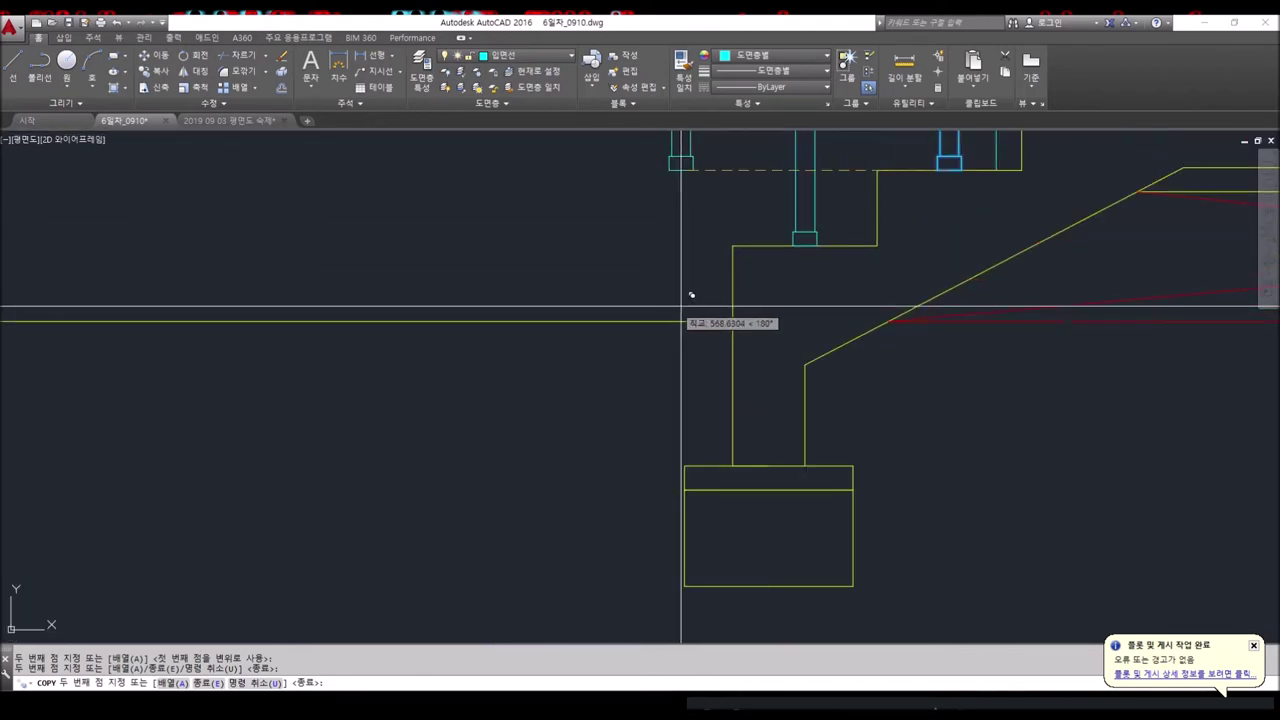
{"action": "scroll", "coordinate": [725, 300], "scroll_direction": "down", "scroll_amount": 3}
{"action": "middle_click_drag", "start_coordinate": [733, 290], "coordinate": [608, 423]}
{"action": "key", "text": "Escape"}
{"action": "key", "text": "Escape"}
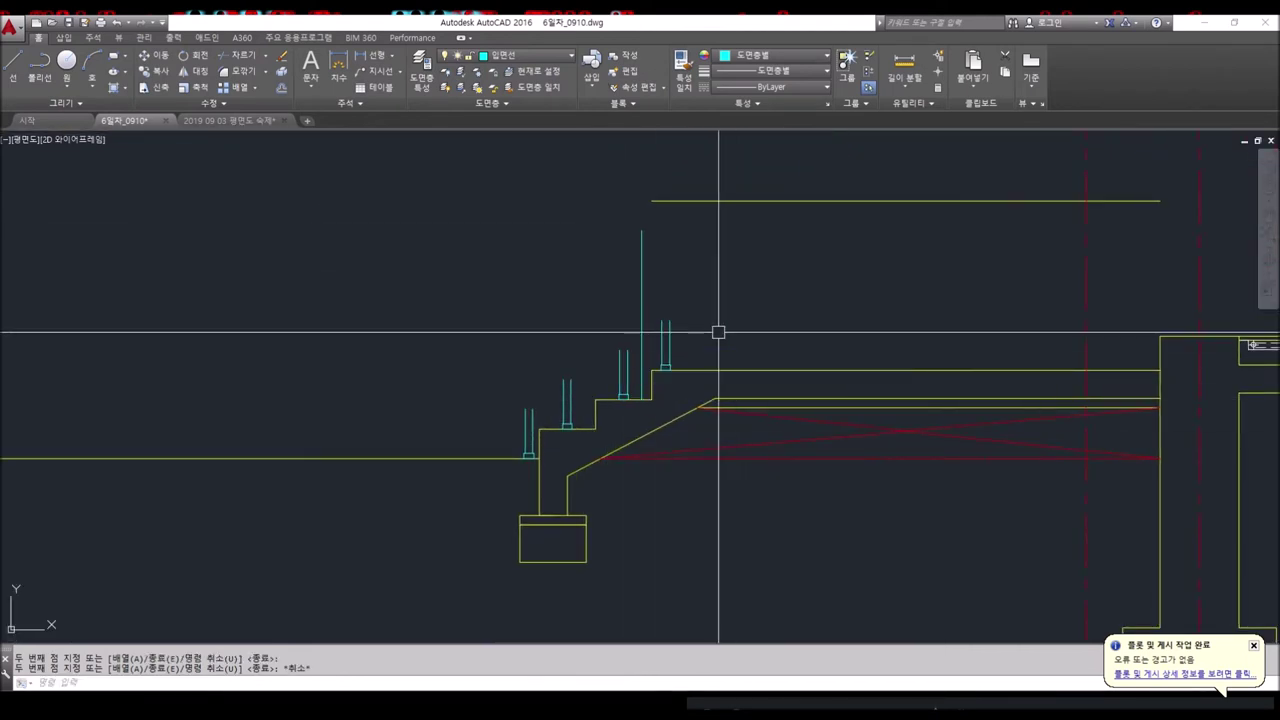
{"action": "type", "text": "x"}
{"action": "key", "text": "Return"}
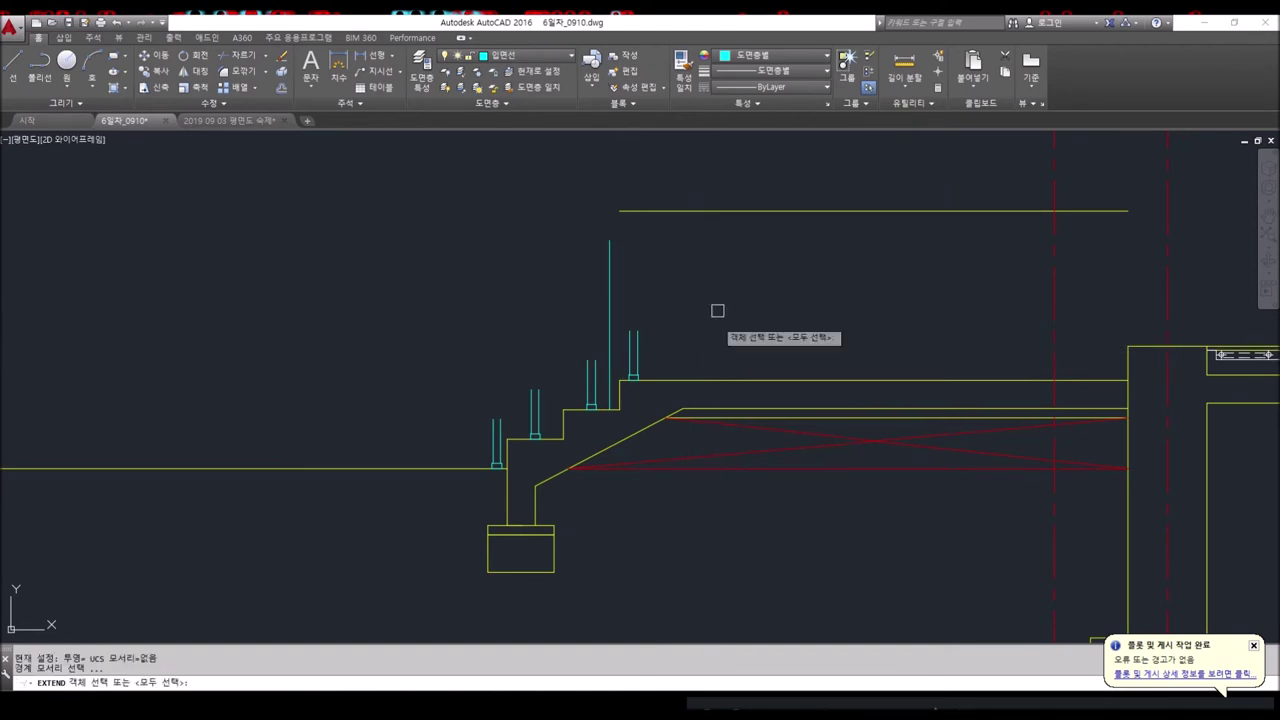
Extend the top-step post up to the 900 line.
{"action": "key", "text": "Return"}
{"action": "left_click", "coordinate": [636, 352]}
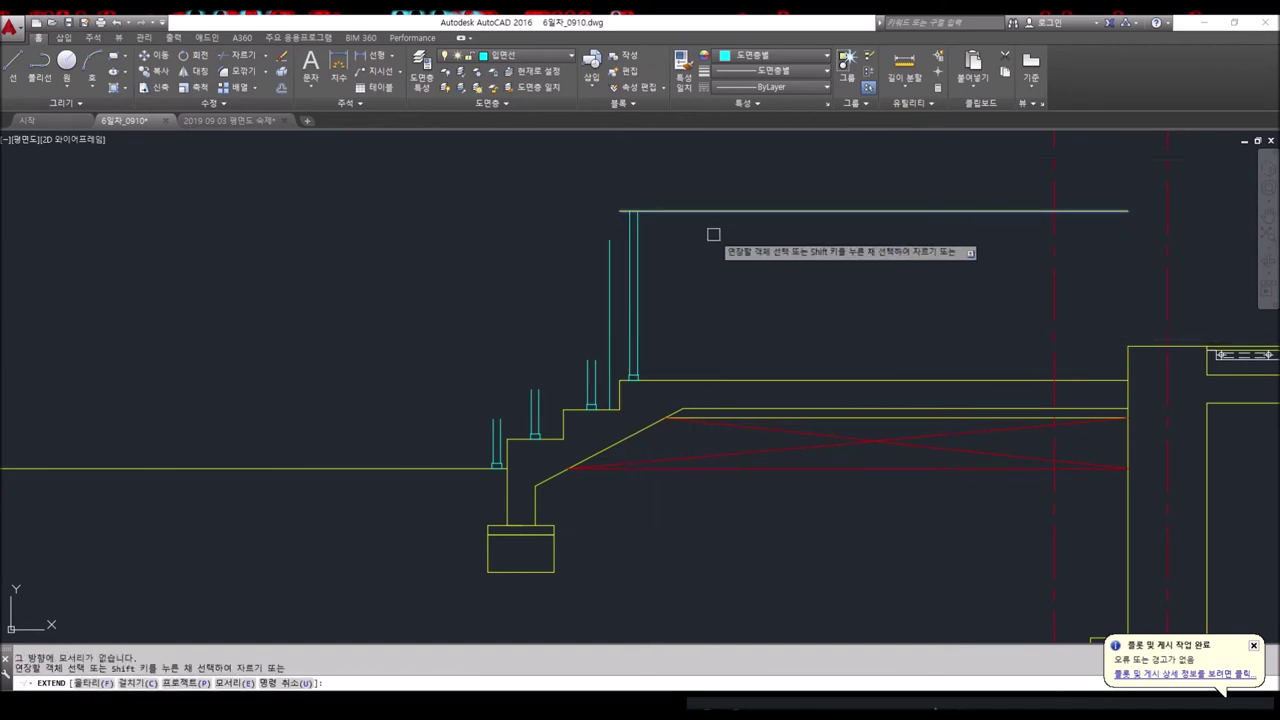
{"action": "key", "text": "Escape"}
Draw a sloped handrail line from the top stair corner down to the lowest post.
{"action": "type", "text": "l"}
{"action": "key", "text": "Return"}
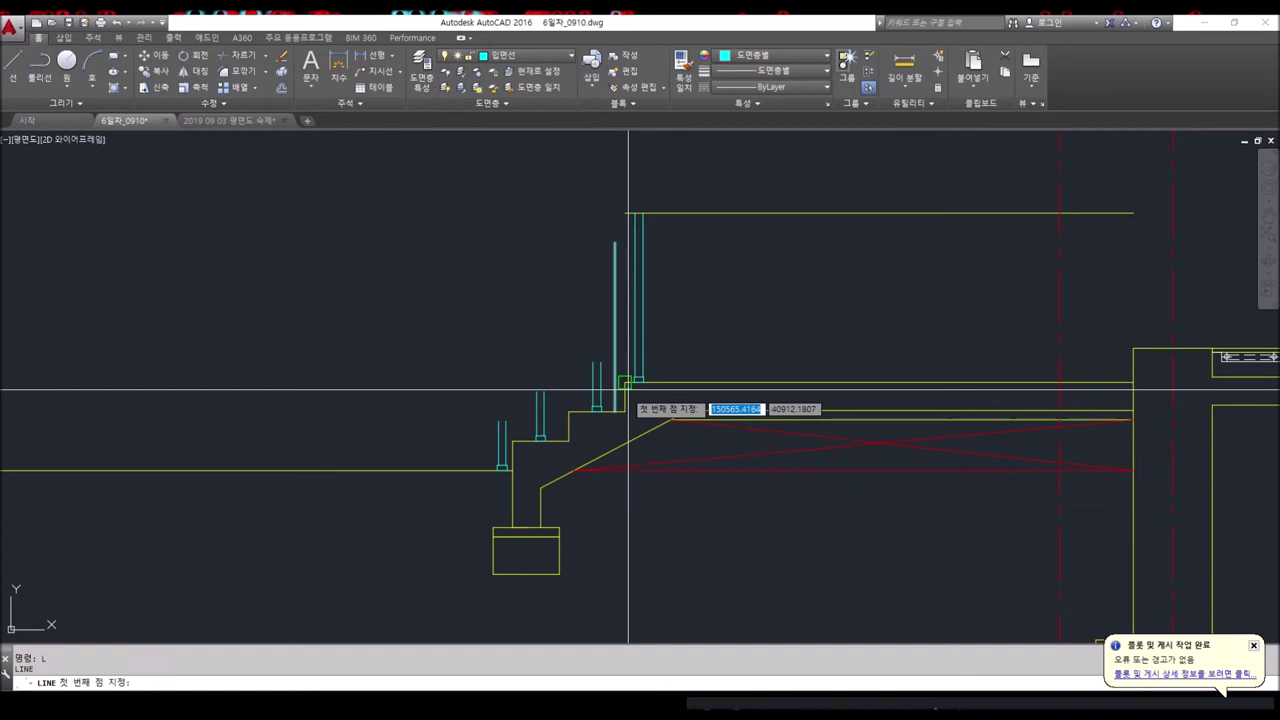
{"action": "scroll", "coordinate": [625, 382], "scroll_direction": "up", "scroll_amount": 2}
{"action": "left_click", "coordinate": [618, 396]}
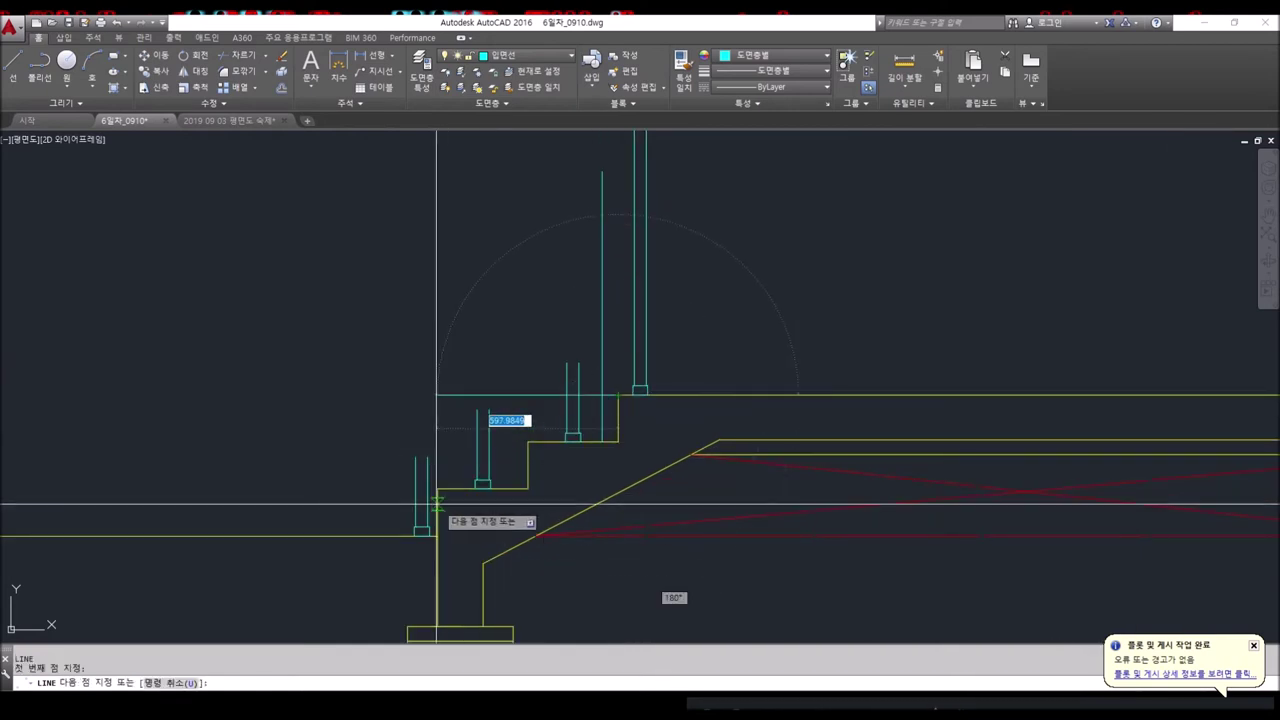
{"action": "left_click", "coordinate": [437, 489]}
{"action": "key", "text": "Escape"}
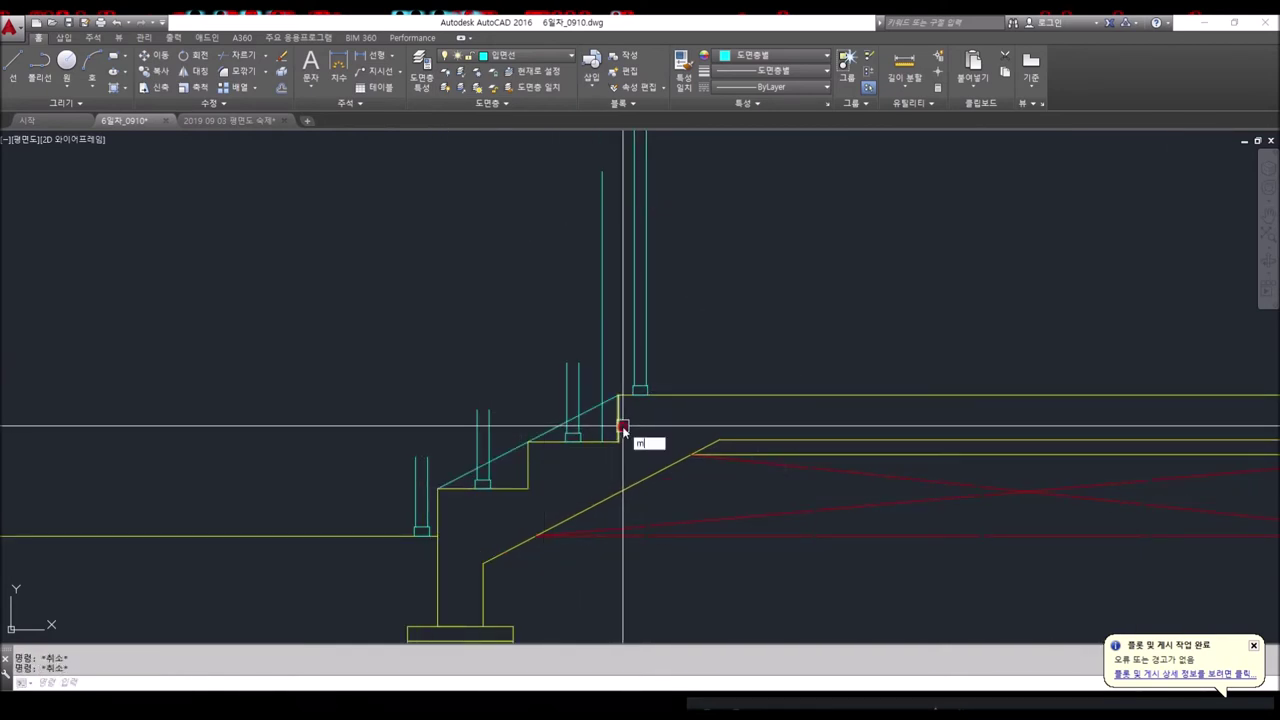
Move the sloped handrail line up to the post tops.
{"action": "left_click", "coordinate": [618, 396]}
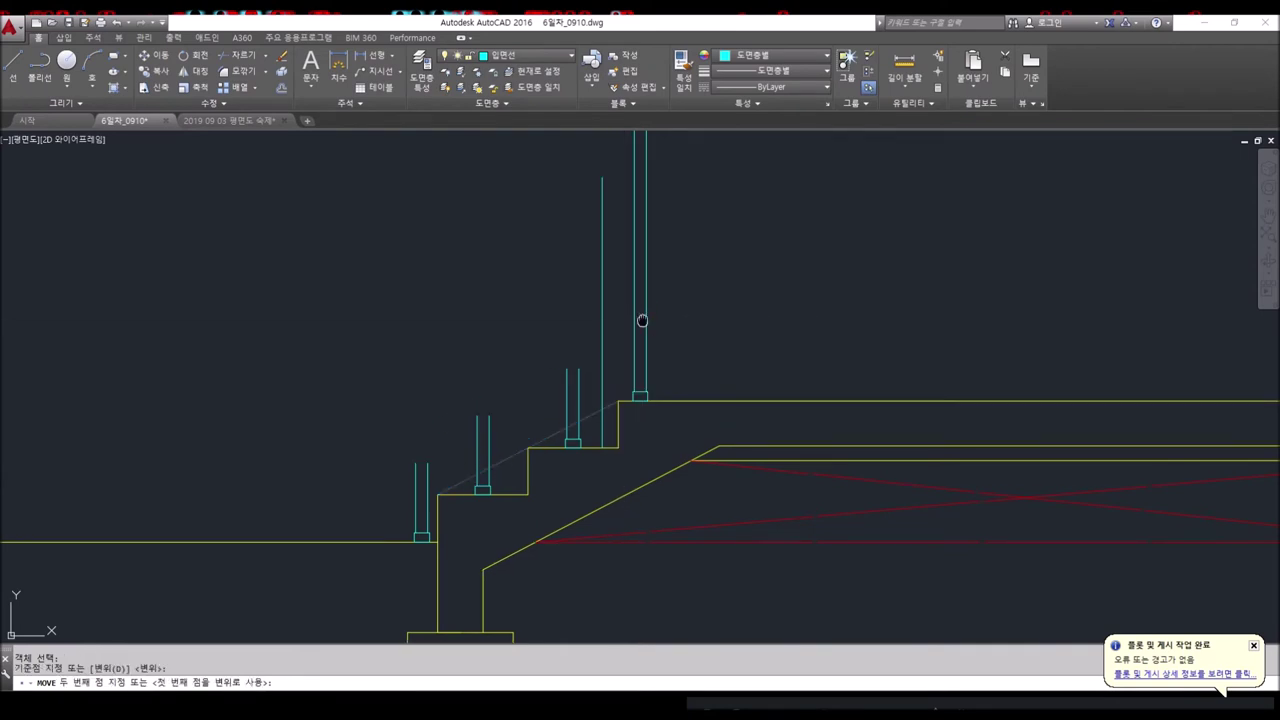
{"action": "middle_click_drag", "start_coordinate": [643, 320], "coordinate": [629, 435]}
{"action": "key", "text": "Escape"}
{"action": "scroll", "coordinate": [618, 408], "scroll_direction": "down", "scroll_amount": 3}
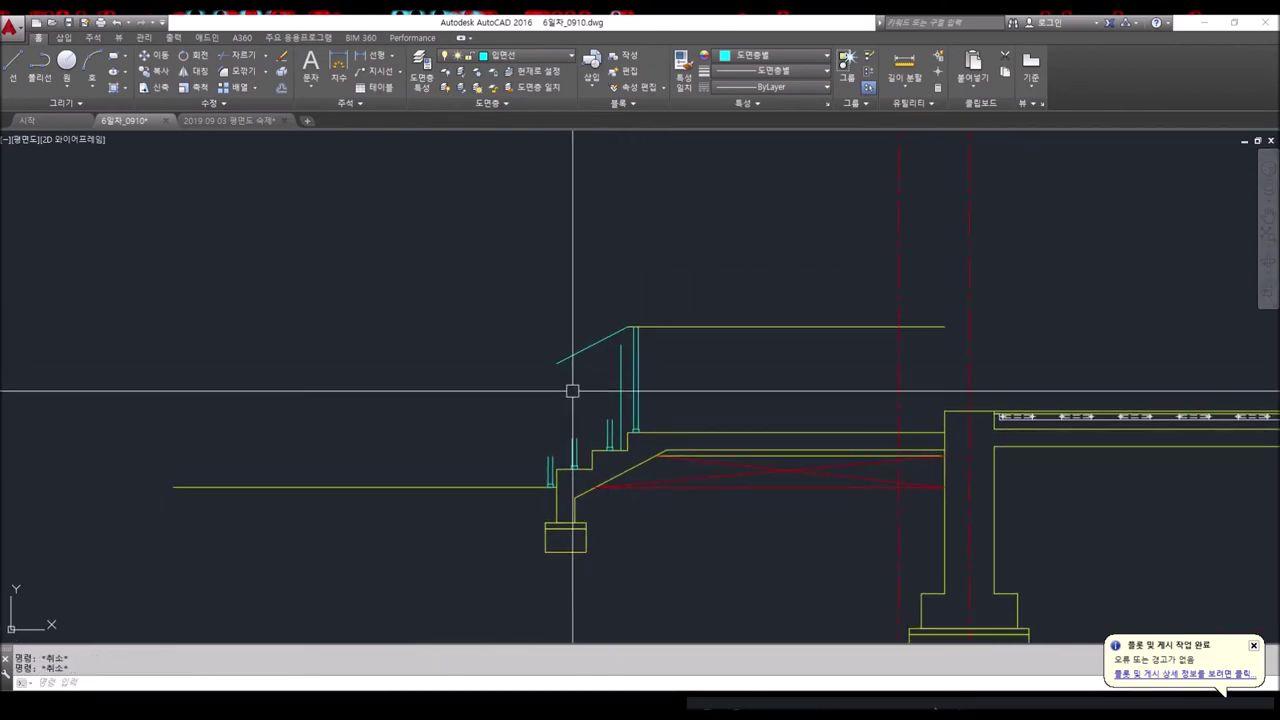
Add a horizontal handrail extension at the slope's lower end and match the top line to cyan.
{"action": "left_click", "coordinate": [557, 363]}
{"action": "left_click", "coordinate": [497, 363]}
{"action": "key", "text": "Escape"}
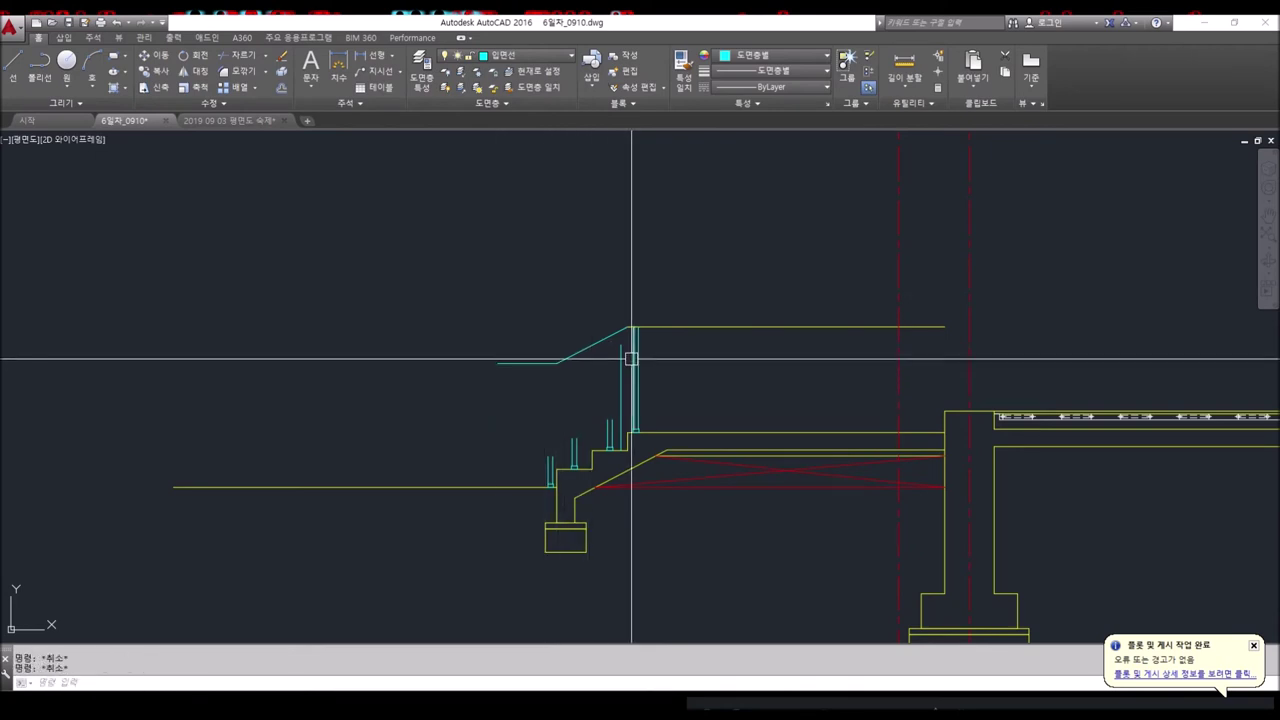
{"action": "left_click", "coordinate": [624, 327]}
{"action": "left_click", "coordinate": [694, 327]}
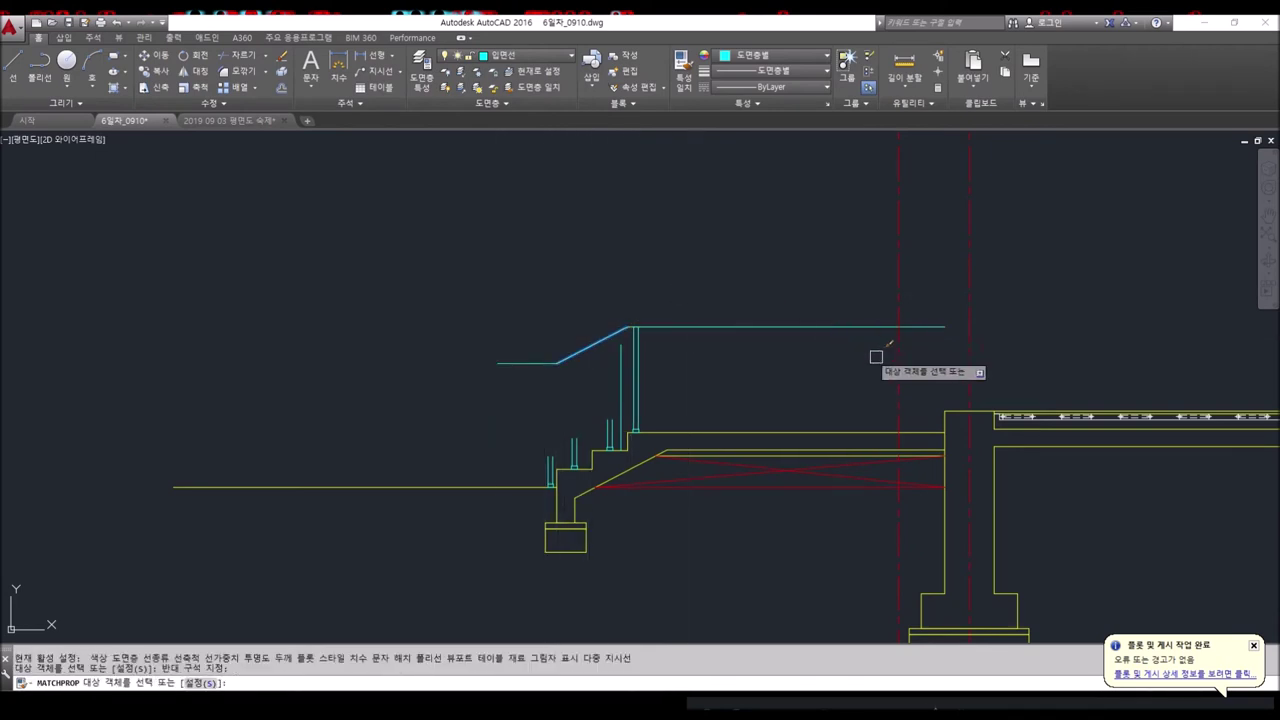
{"action": "middle_click_drag", "start_coordinate": [919, 384], "coordinate": [866, 367]}
{"action": "key", "text": "Escape"}
Draw a line from the cyan top line's end up the wall.
{"action": "type", "text": "l"}
{"action": "key", "text": "Return"}
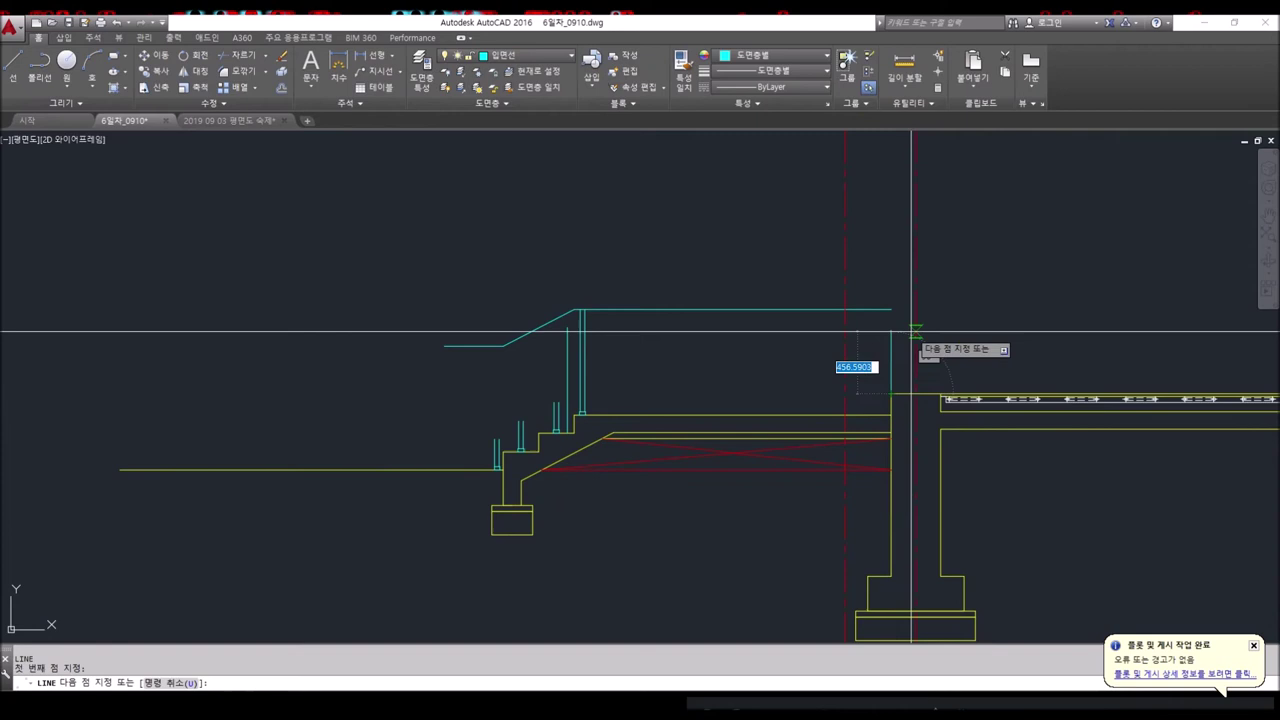
{"action": "left_click", "coordinate": [890, 309]}
{"action": "middle_click_drag", "start_coordinate": [896, 194], "coordinate": [834, 457]}
{"action": "key", "text": "Escape"}
{"action": "key", "text": "Escape"}
{"action": "scroll", "coordinate": [786, 374], "scroll_direction": "down", "scroll_amount": 3}
{"action": "scroll", "coordinate": [749, 363], "scroll_direction": "up", "scroll_amount": 3}
{"action": "scroll", "coordinate": [690, 422], "scroll_direction": "up", "scroll_amount": 2}
Extend all the short stair posts up to the sloped cyan handrail.
{"action": "type", "text": "e"}
{"action": "key", "text": "Return"}
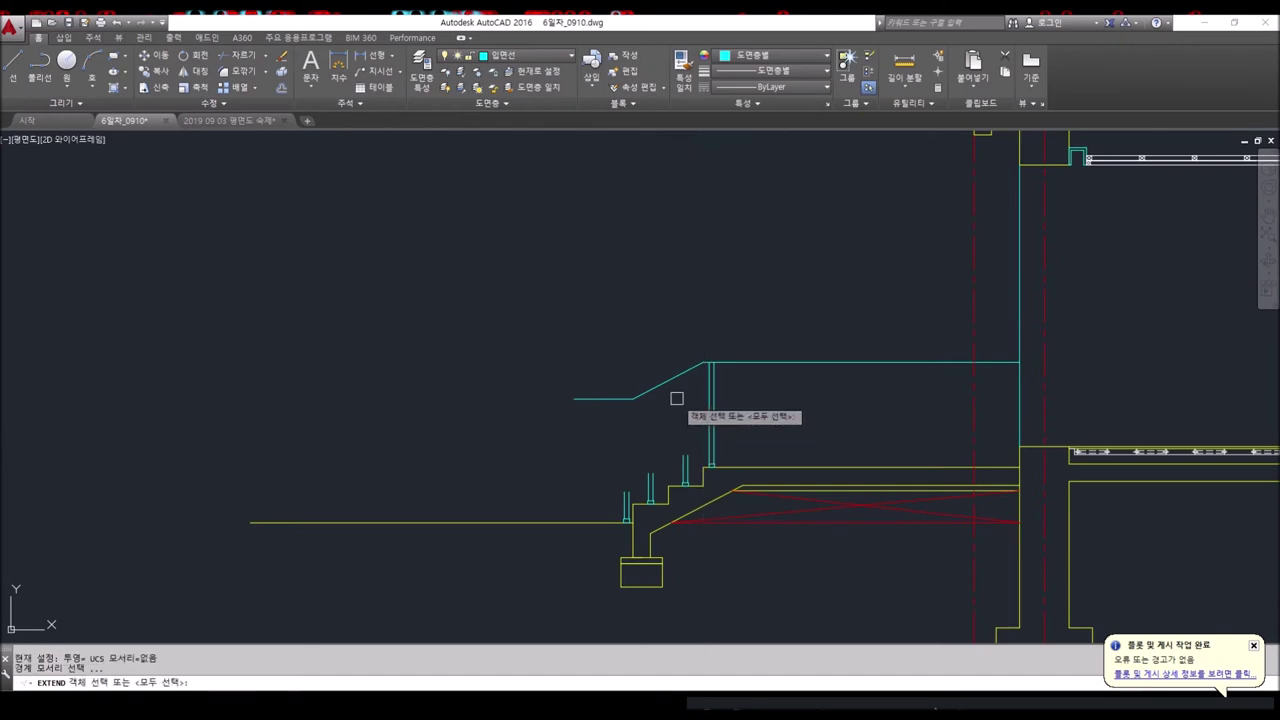
{"action": "left_click", "coordinate": [681, 356]}
{"action": "left_click", "coordinate": [620, 414]}
{"action": "scroll", "coordinate": [700, 474], "scroll_direction": "up", "scroll_amount": 2}
{"action": "left_click", "coordinate": [737, 458]}
{"action": "left_click", "coordinate": [601, 457]}
{"action": "left_click", "coordinate": [601, 507]}
{"action": "left_click", "coordinate": [571, 460]}
{"action": "middle_click_drag", "start_coordinate": [600, 430], "coordinate": [579, 437]}
{"action": "key", "text": "Escape"}
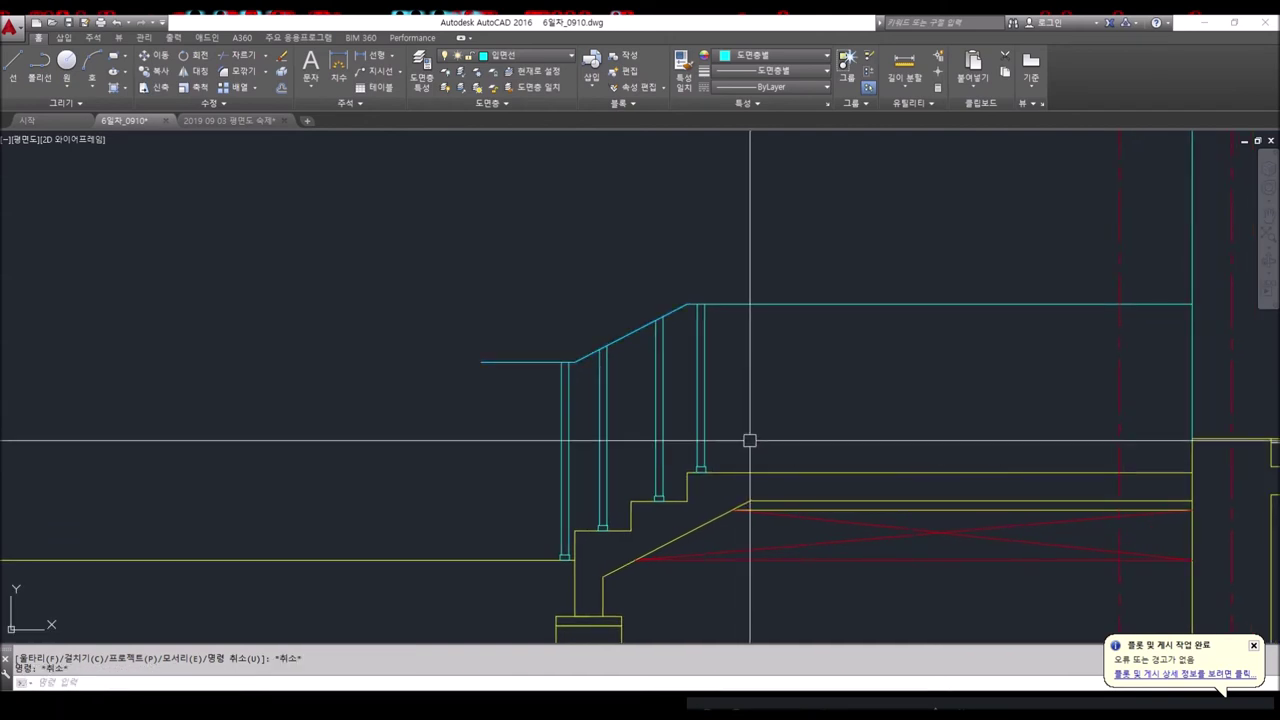
Array the right stair post into 8 columns spaced 300 apart along the deck railing.
{"action": "type", "text": "r"}
{"action": "key", "text": "Return"}
{"action": "scroll", "coordinate": [751, 451], "scroll_direction": "up", "scroll_amount": 3}
{"action": "left_click", "coordinate": [691, 482]}
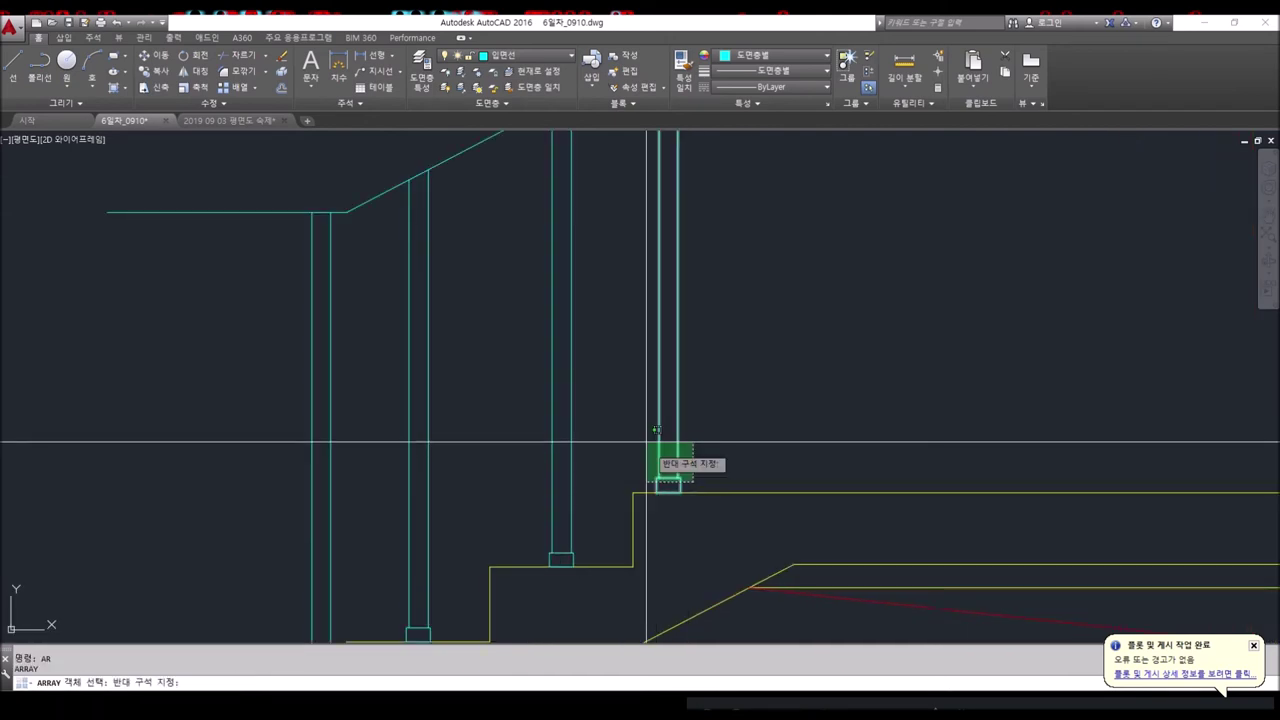
{"action": "left_click", "coordinate": [650, 436]}
{"action": "scroll", "coordinate": [667, 396], "scroll_direction": "down", "scroll_amount": 3}
{"action": "key", "text": "Return"}
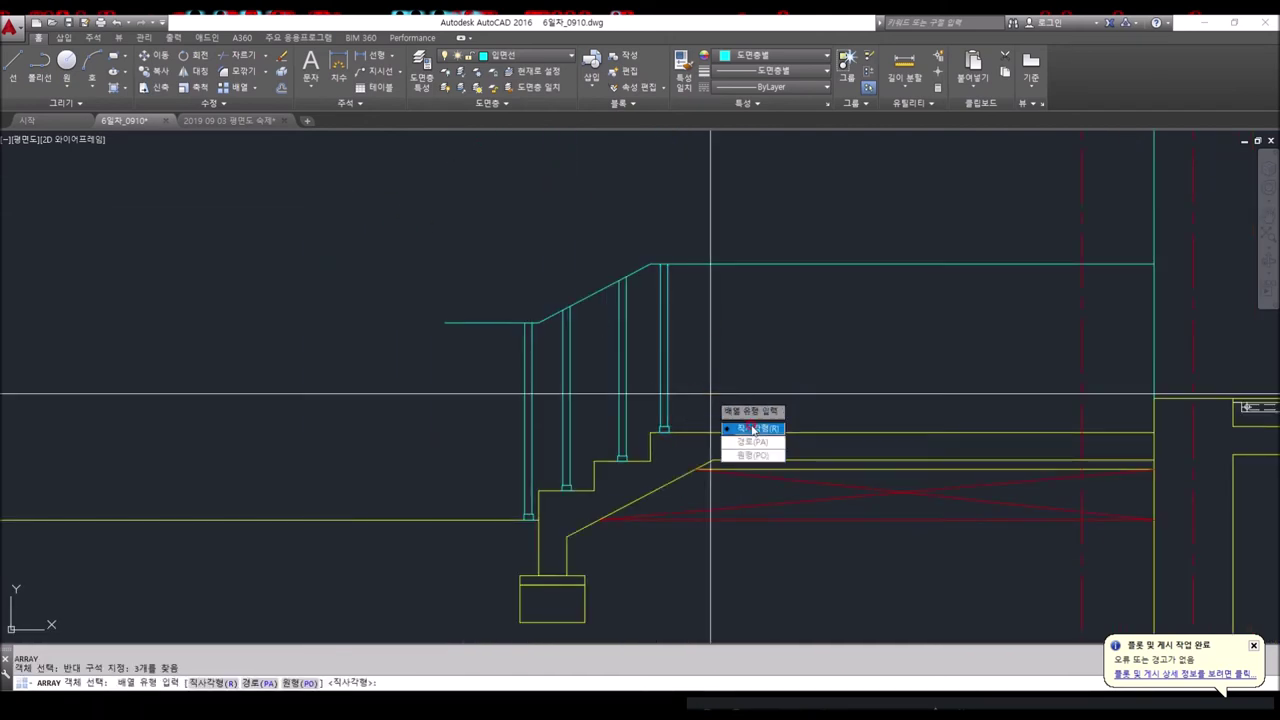
{"action": "left_click", "coordinate": [752, 429]}
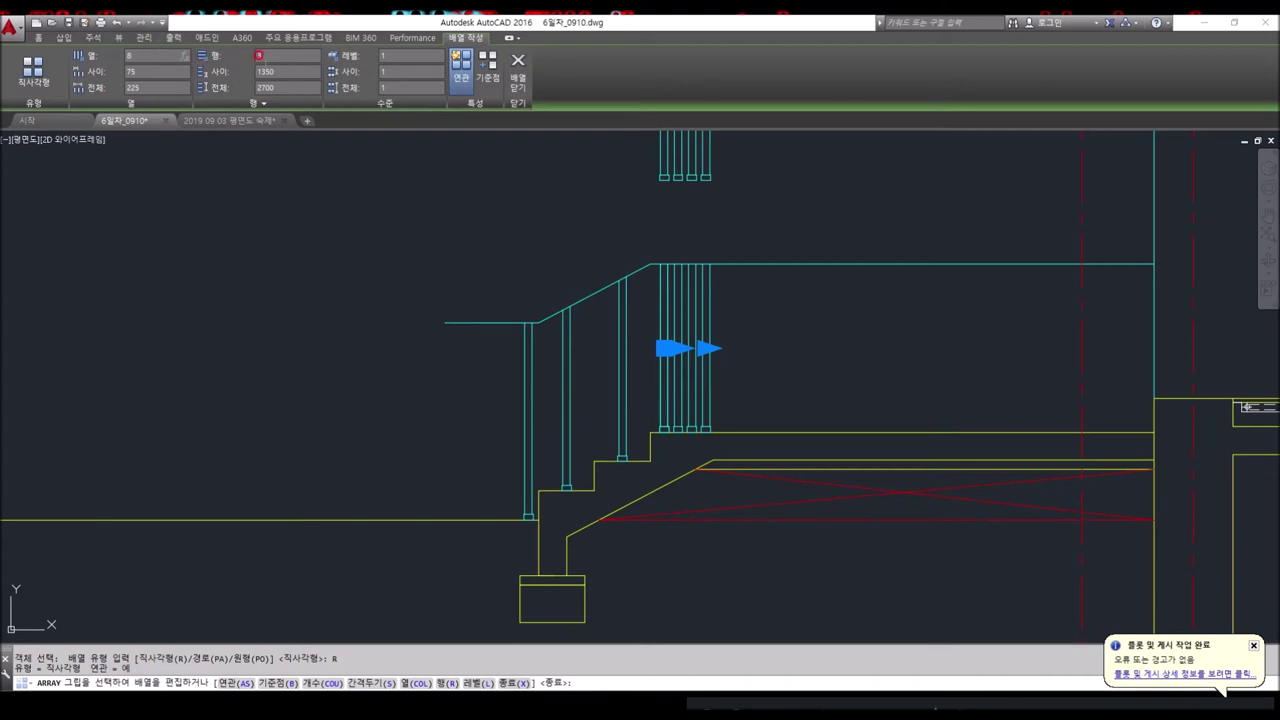
{"action": "left_click", "coordinate": [258, 55]}
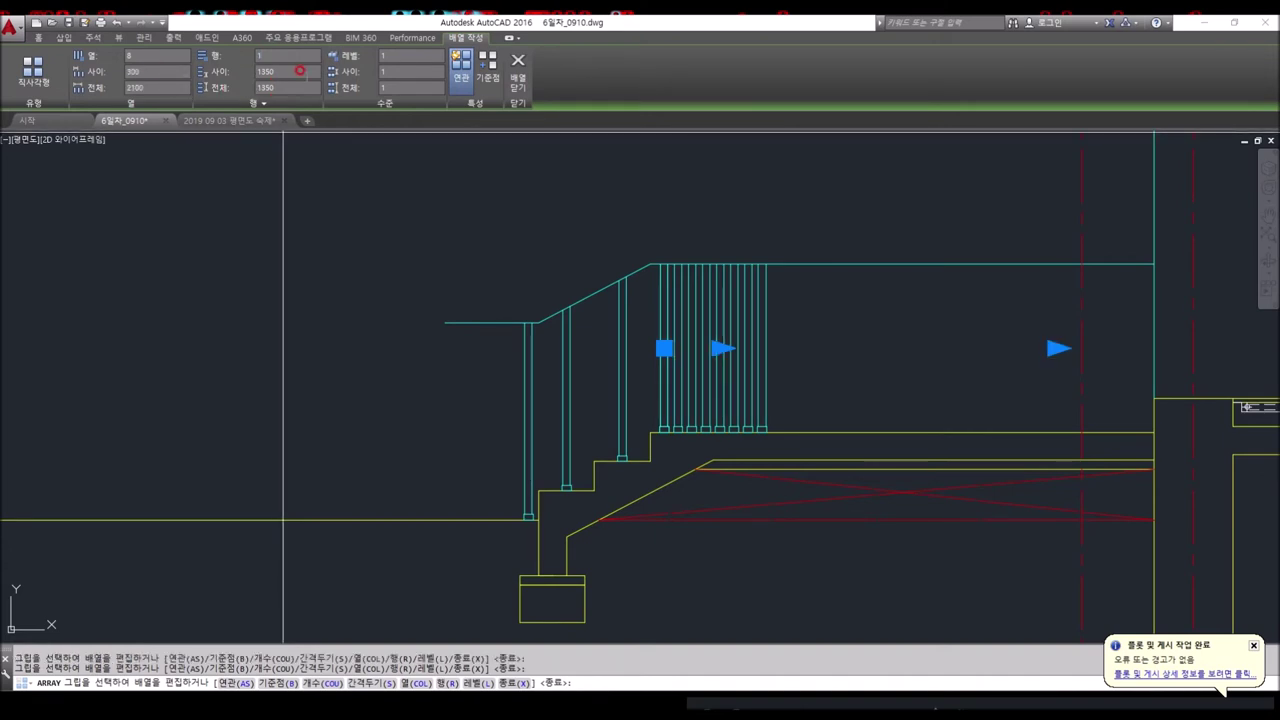
{"action": "middle_click_drag", "start_coordinate": [943, 308], "coordinate": [591, 322]}
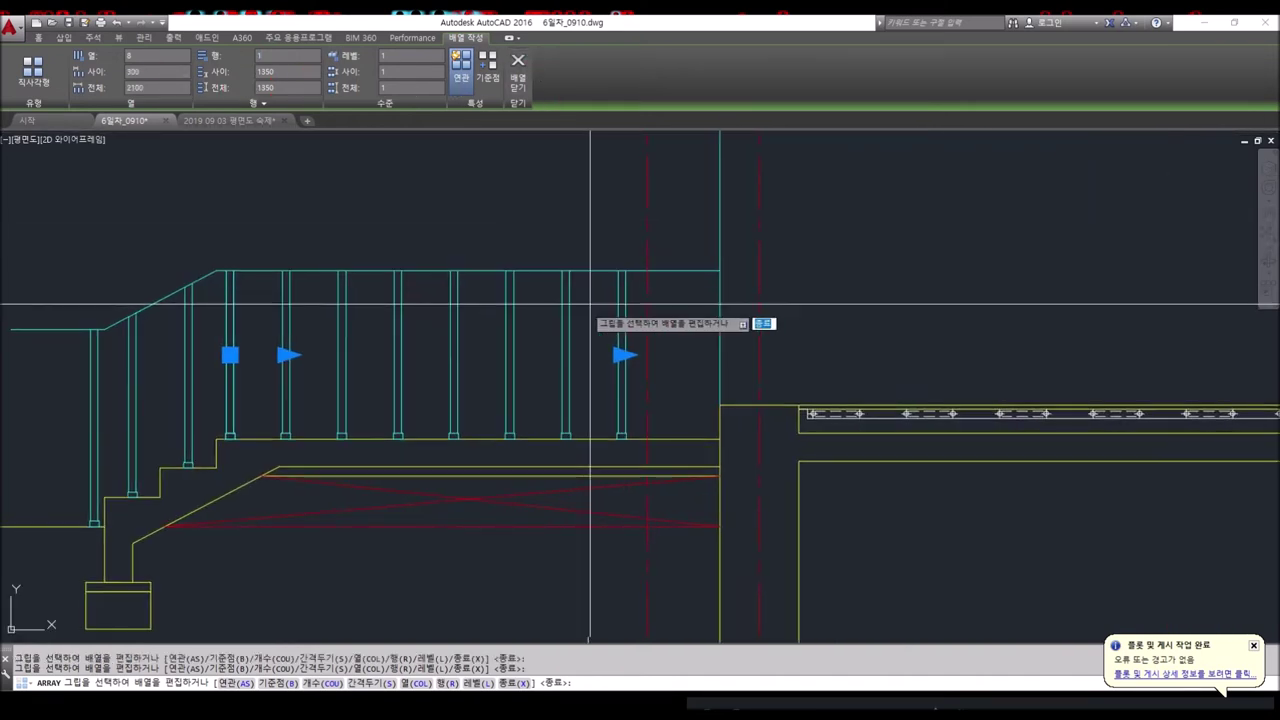
{"action": "key", "text": "Return"}
Start exploding the baluster array, then cancel it.
{"action": "type", "text": "x"}
{"action": "key", "text": "Return"}
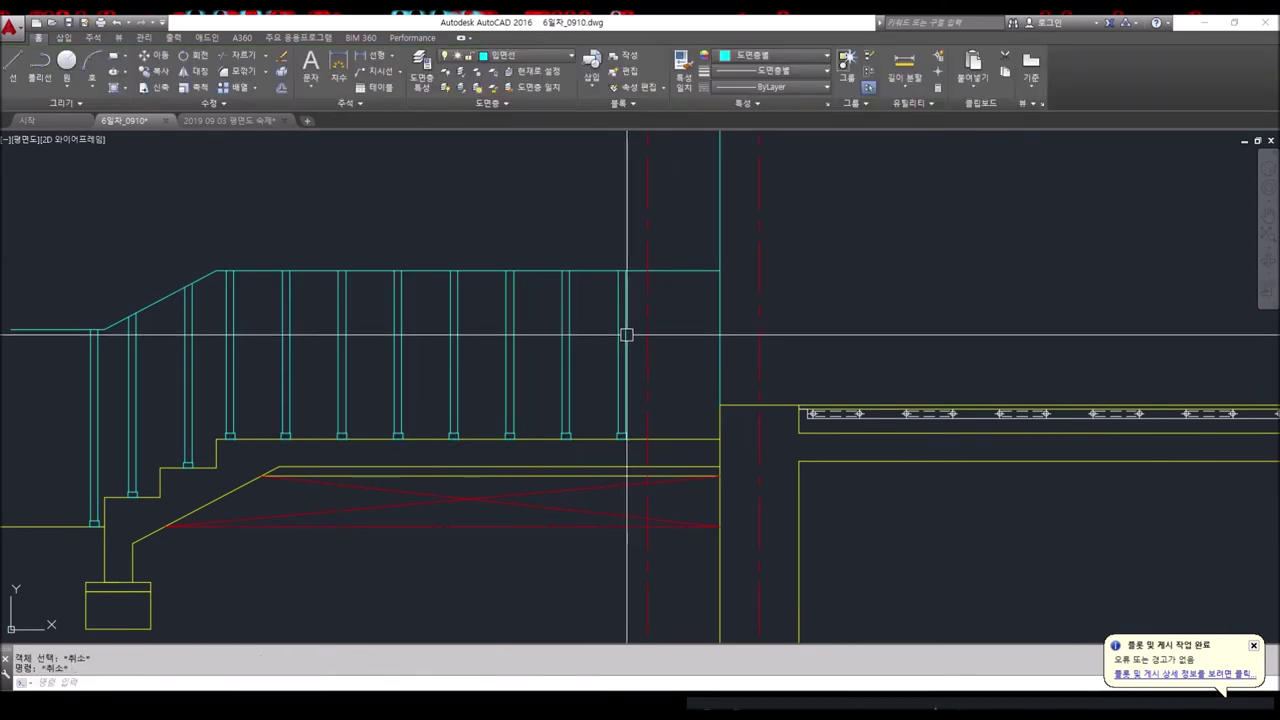
{"action": "key", "text": "Escape"}
{"action": "type", "text": "co"}
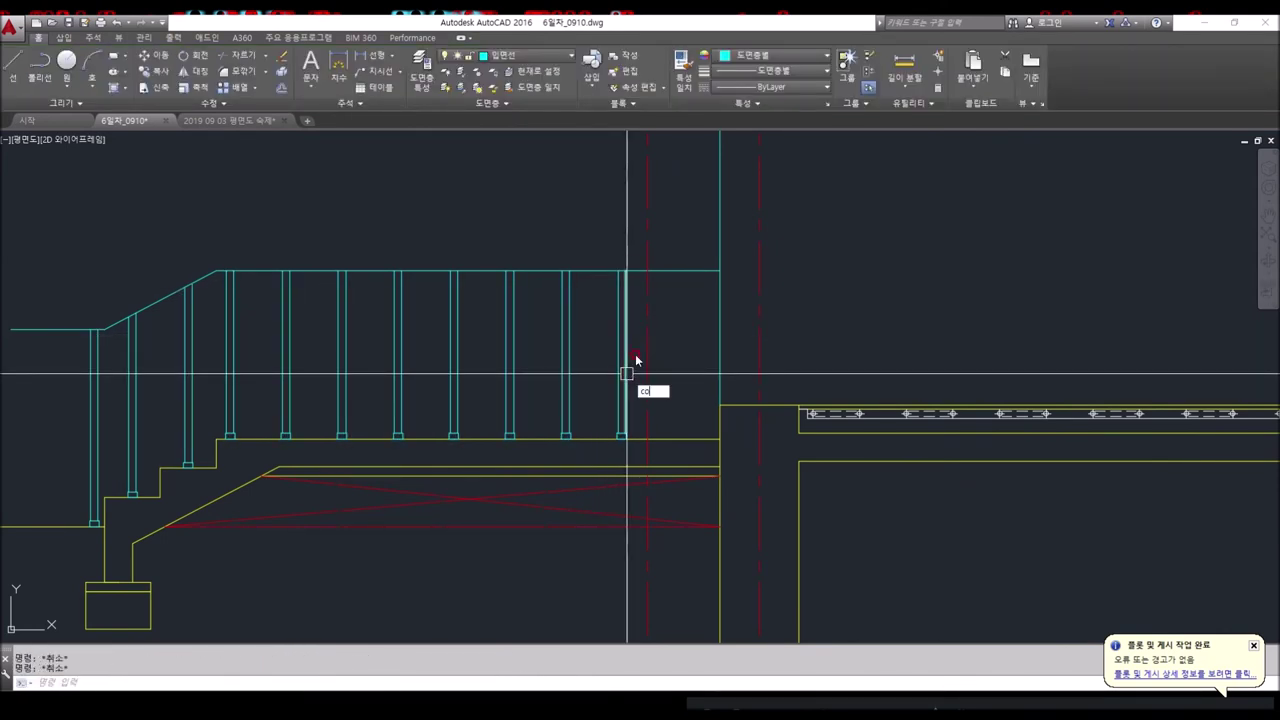
Copy the last baluster to the railing's right end.
{"action": "key", "text": "Return"}
{"action": "scroll", "coordinate": [632, 400], "scroll_direction": "up", "scroll_amount": 3}
{"action": "left_click", "coordinate": [598, 484]}
{"action": "key", "text": "Return"}
{"action": "left_click", "coordinate": [466, 496]}
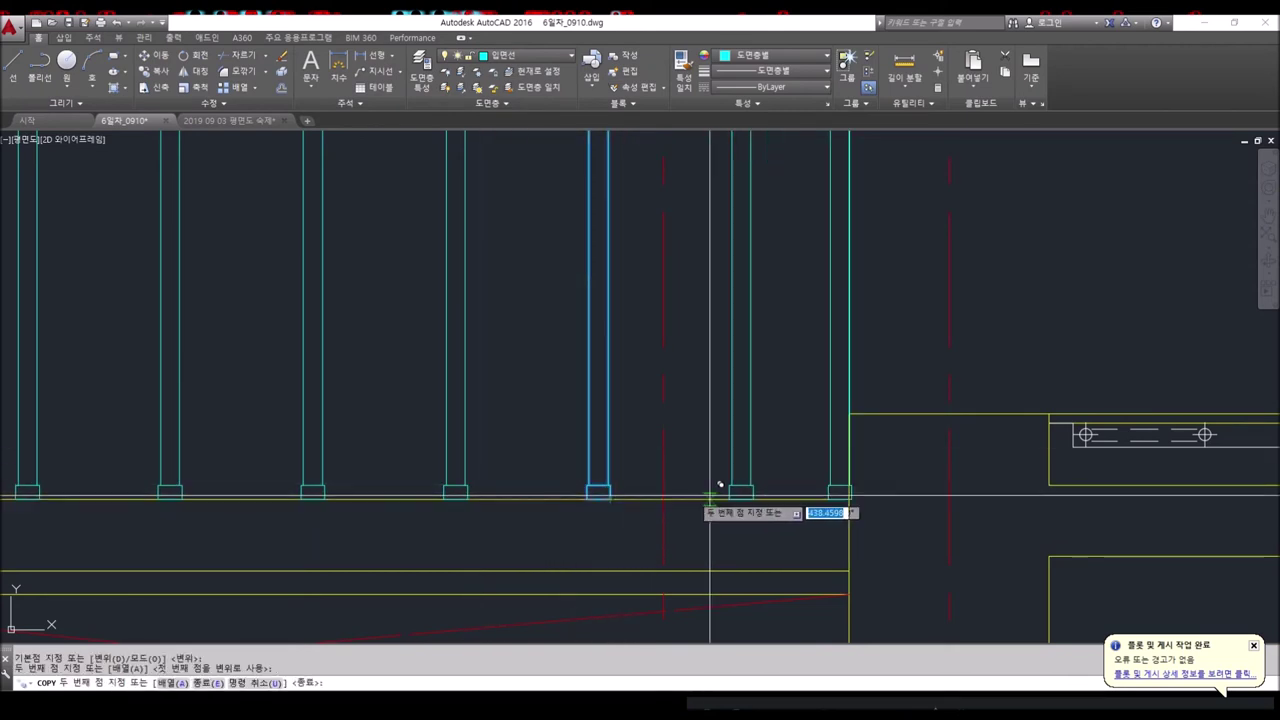
{"action": "left_click", "coordinate": [683, 527]}
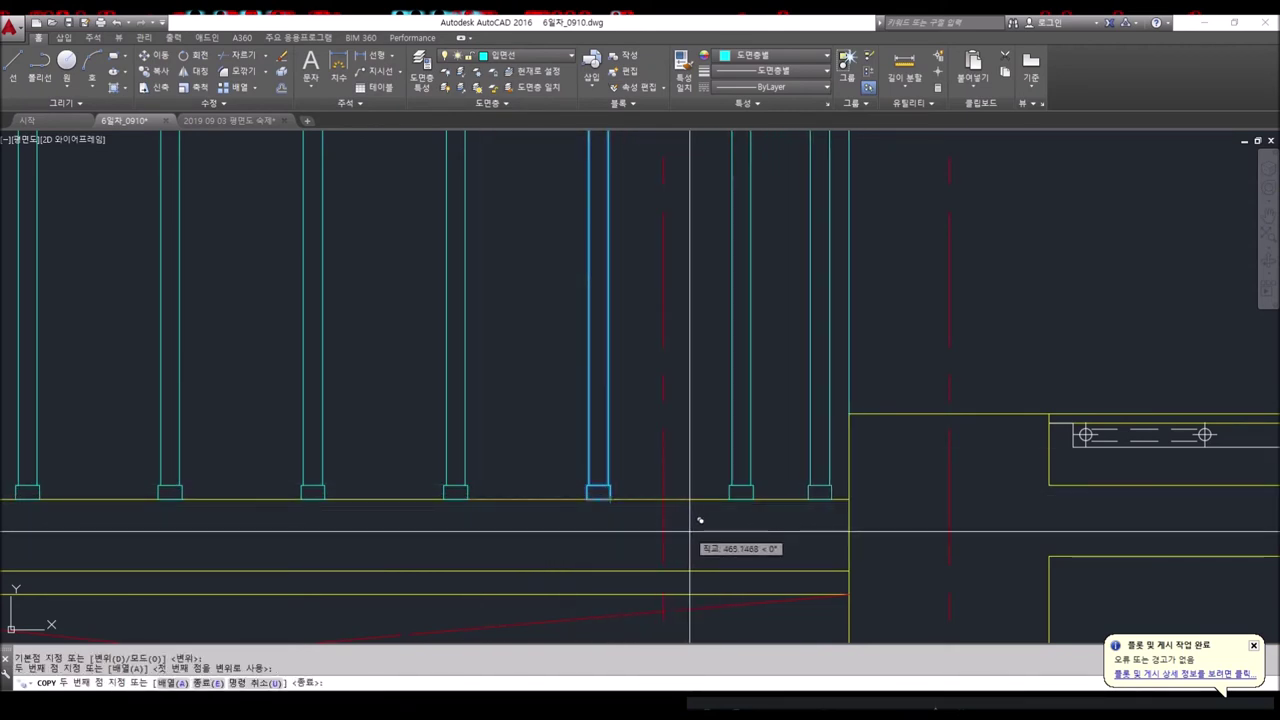
{"action": "key", "text": "Escape"}
{"action": "scroll", "coordinate": [690, 510], "scroll_direction": "down", "scroll_amount": 3}
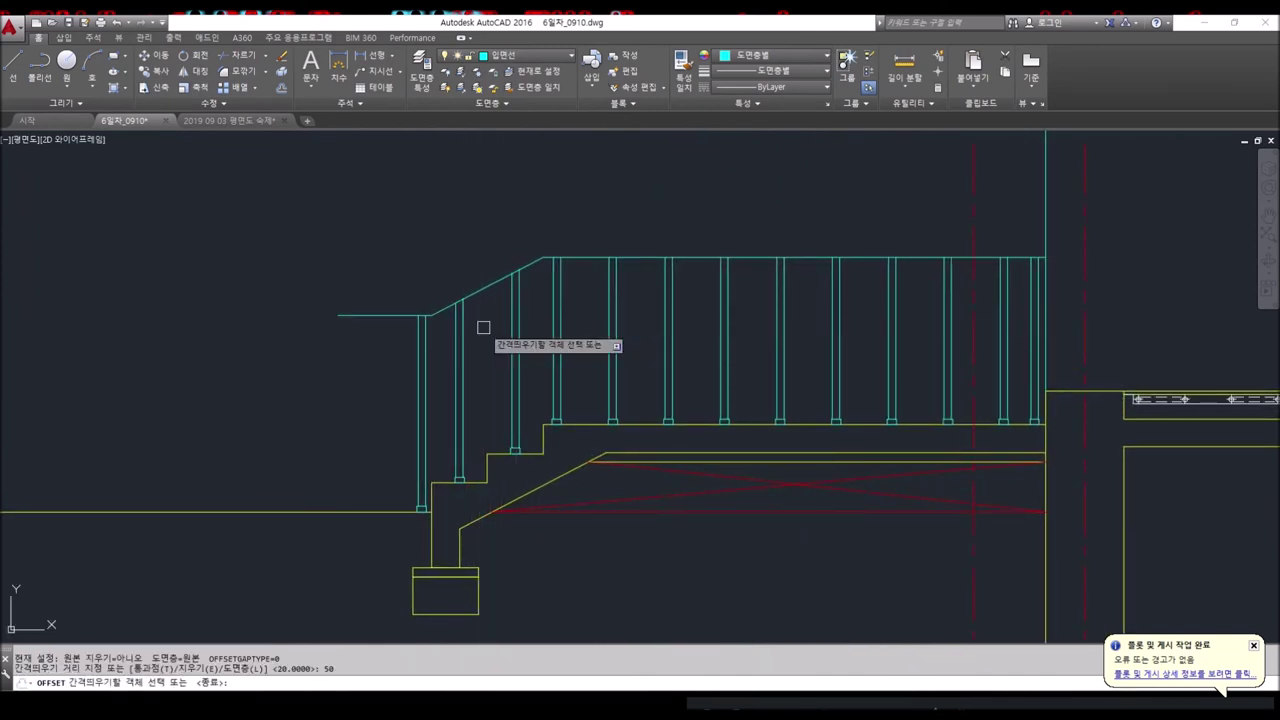
Offset the top rail line just above to double it.
{"action": "left_click", "coordinate": [566, 258]}
{"action": "left_click", "coordinate": [580, 238]}
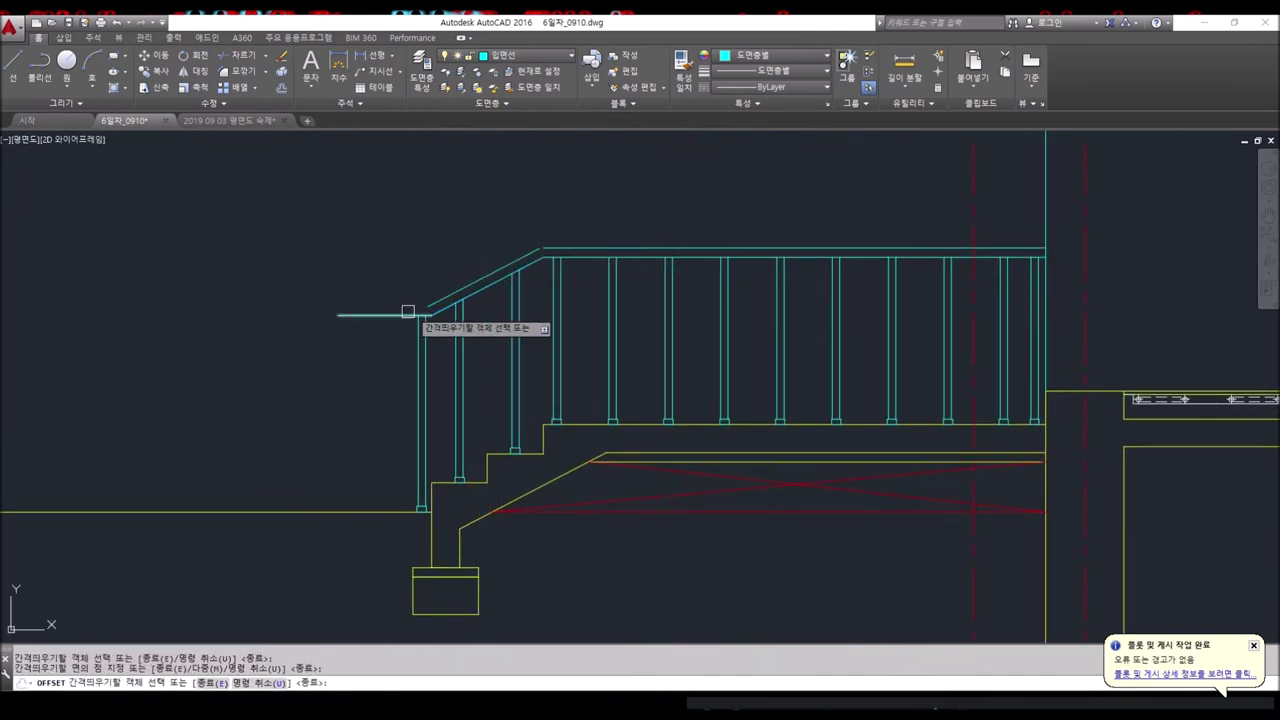
{"action": "key", "text": "Escape"}
{"action": "key", "text": "Escape"}
{"action": "scroll", "coordinate": [420, 300], "scroll_direction": "up", "scroll_amount": 4}
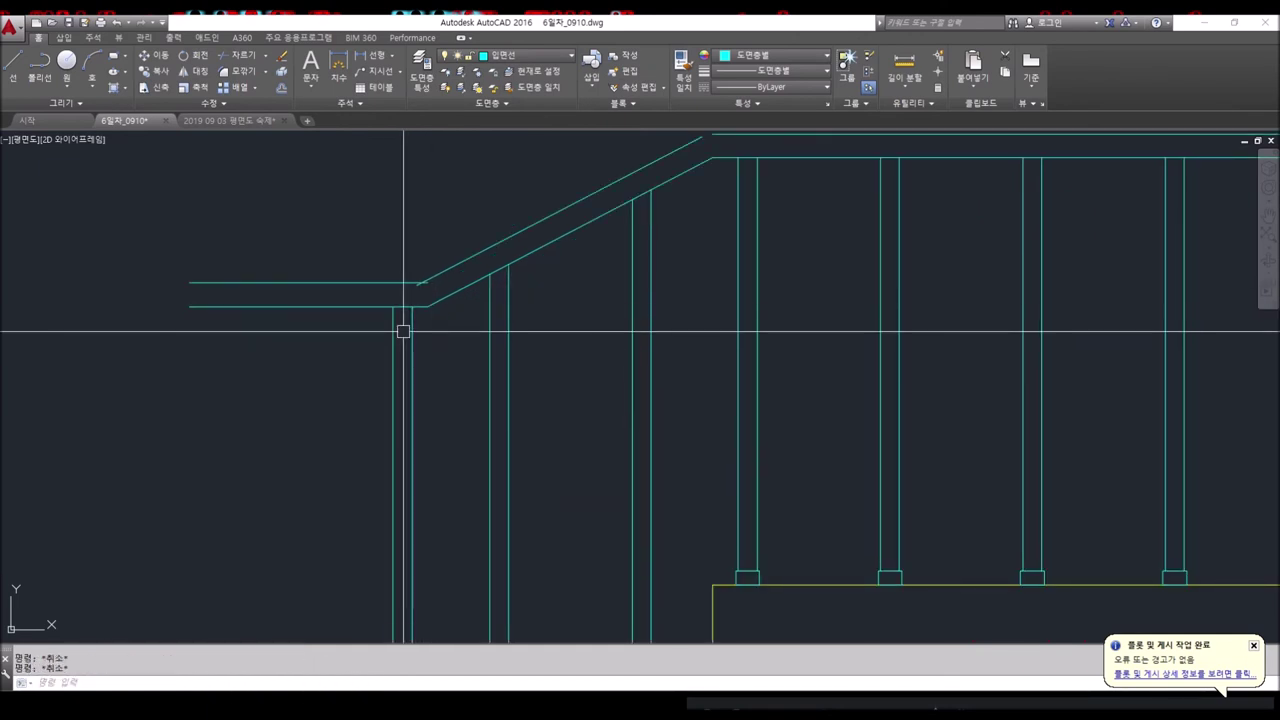
Set the fillet radius and join the left rail corner.
{"action": "type", "text": "L"}
{"action": "key", "text": "Return"}
{"action": "scroll", "coordinate": [370, 313], "scroll_direction": "down", "scroll_amount": 2}
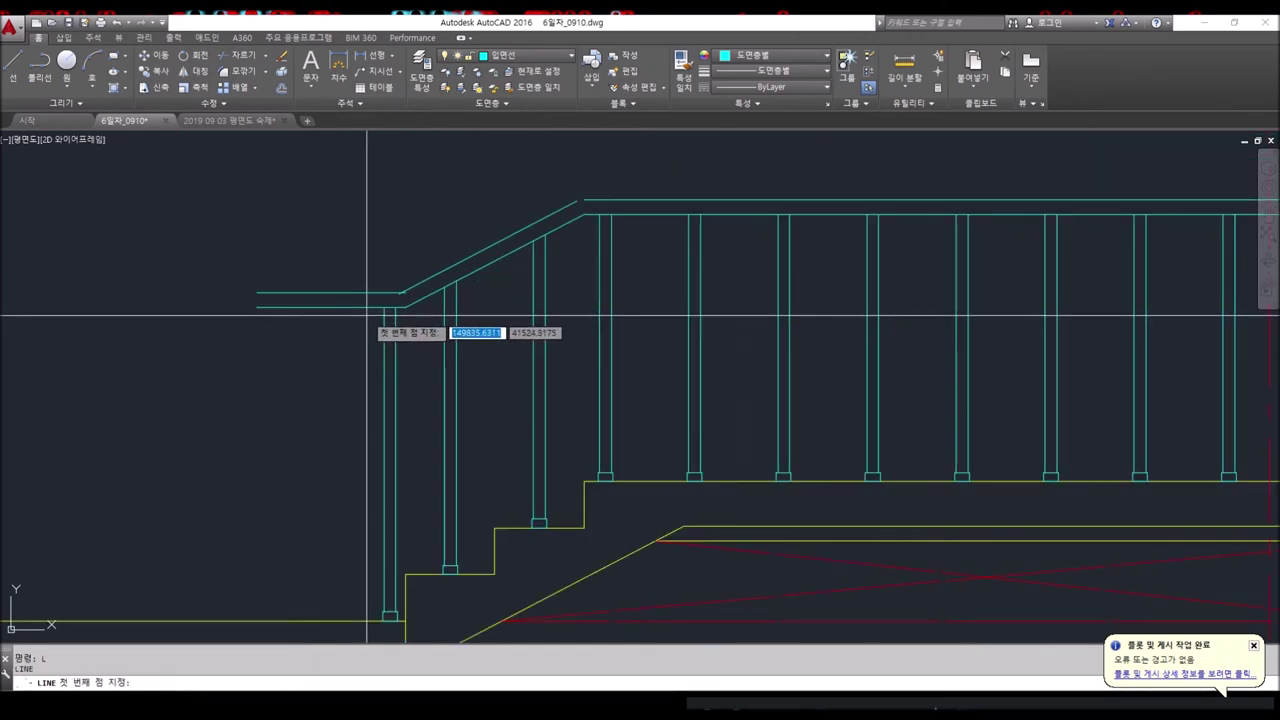
{"action": "left_click", "coordinate": [375, 310]}
{"action": "key", "text": "Escape"}
{"action": "scroll", "coordinate": [388, 297], "scroll_direction": "up", "scroll_amount": 3}
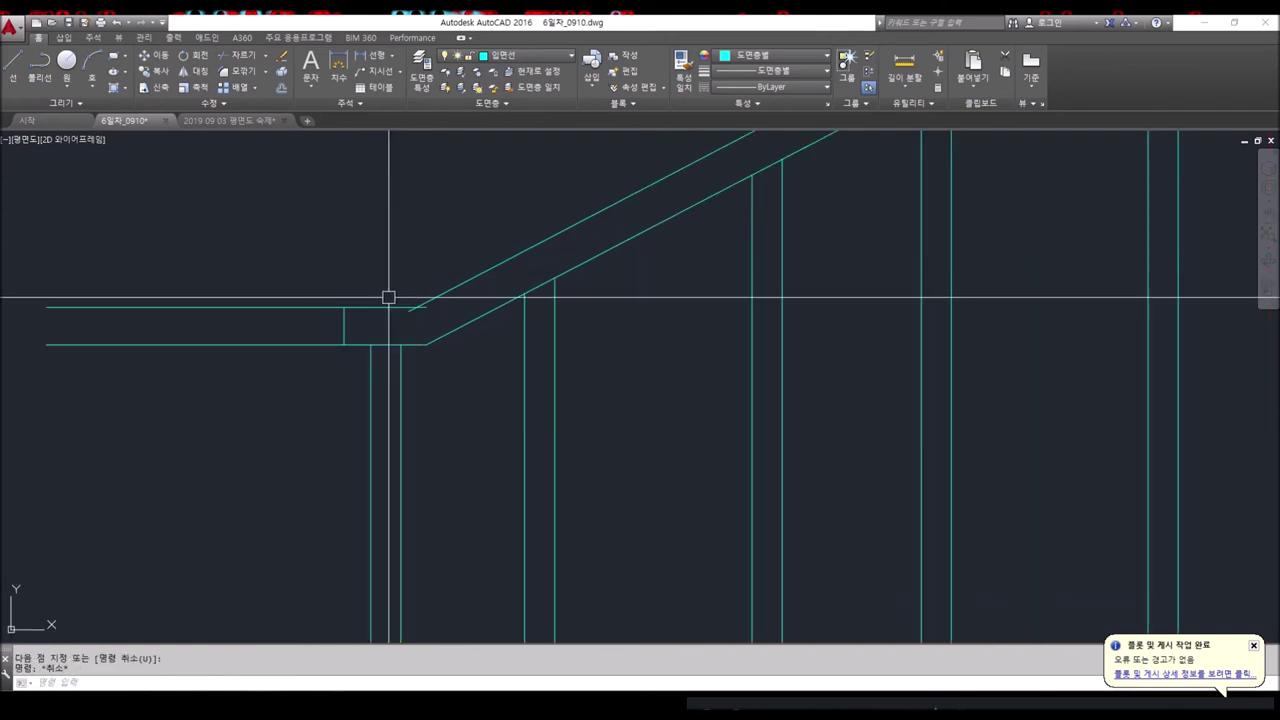
{"action": "key", "text": "Return"}
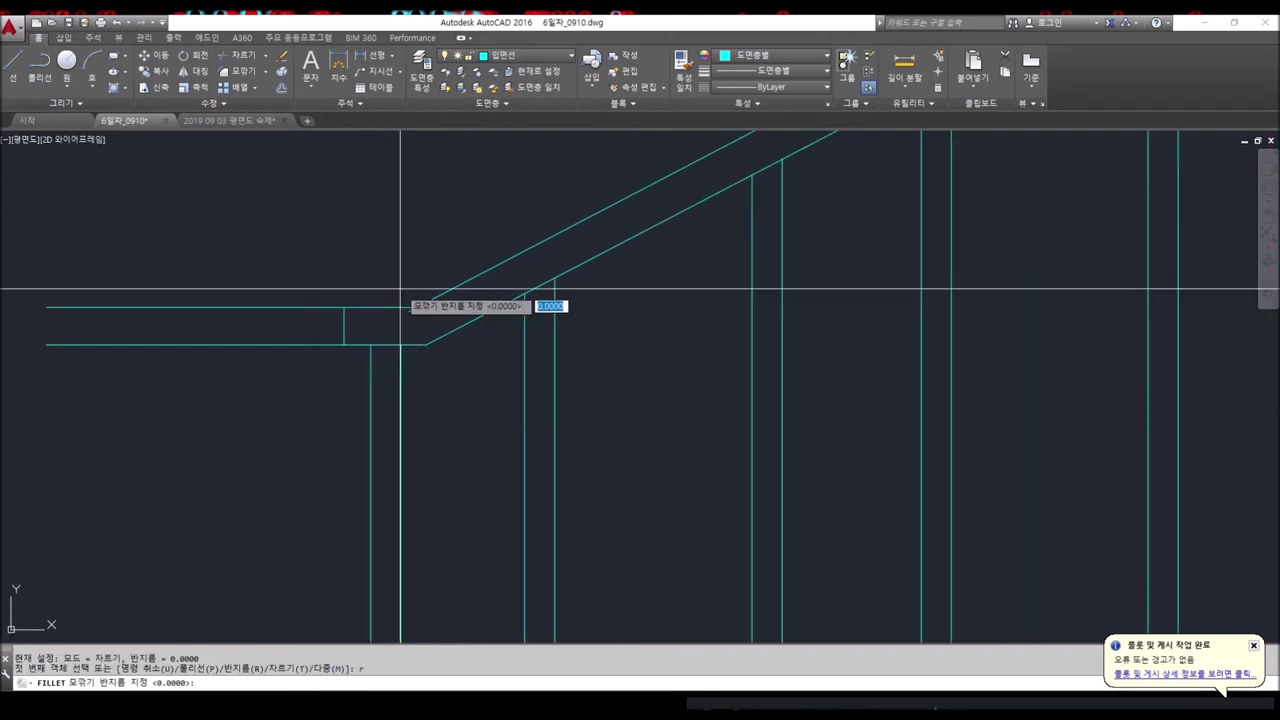
{"action": "type", "text": "0"}
{"action": "key", "text": "Return"}
{"action": "left_click", "coordinate": [366, 308]}
{"action": "left_click", "coordinate": [364, 345]}
Fillet the remaining upper and lower rail corners closed.
{"action": "key", "text": "Return"}
{"action": "left_click", "coordinate": [386, 308]}
{"action": "left_click", "coordinate": [443, 295]}
{"action": "key", "text": "Return"}
{"action": "left_click", "coordinate": [416, 344]}
{"action": "scroll", "coordinate": [543, 423], "scroll_direction": "down", "scroll_amount": 3}
{"action": "scroll", "coordinate": [500, 366], "scroll_direction": "up", "scroll_amount": 3}
{"action": "left_click", "coordinate": [443, 375]}
{"action": "key", "text": "Return"}
{"action": "left_click", "coordinate": [440, 332]}
{"action": "left_click", "coordinate": [495, 325]}
Zoom out and pan to bring the floor plan into view.
{"action": "scroll", "coordinate": [506, 400], "scroll_direction": "down", "scroll_amount": 4}
{"action": "scroll", "coordinate": [862, 465], "scroll_direction": "down", "scroll_amount": 2}
{"action": "scroll", "coordinate": [714, 380], "scroll_direction": "down", "scroll_amount": 2}
{"action": "scroll", "coordinate": [797, 400], "scroll_direction": "down", "scroll_amount": 1}
{"action": "scroll", "coordinate": [756, 379], "scroll_direction": "down", "scroll_amount": 2}
{"action": "scroll", "coordinate": [756, 379], "scroll_direction": "down", "scroll_amount": 1}
{"action": "scroll", "coordinate": [756, 379], "scroll_direction": "down", "scroll_amount": 1}
{"action": "scroll", "coordinate": [756, 379], "scroll_direction": "down", "scroll_amount": 1}
{"action": "key", "text": "Escape"}
{"action": "middle_click_drag", "start_coordinate": [756, 379], "coordinate": [760, 500]}
Place a solid 300 cyan donut at the terrace wall corner.
{"action": "scroll", "coordinate": [760, 500], "scroll_direction": "up", "scroll_amount": 2}
{"action": "scroll", "coordinate": [760, 500], "scroll_direction": "up", "scroll_amount": 1}
{"action": "type", "text": "do"}
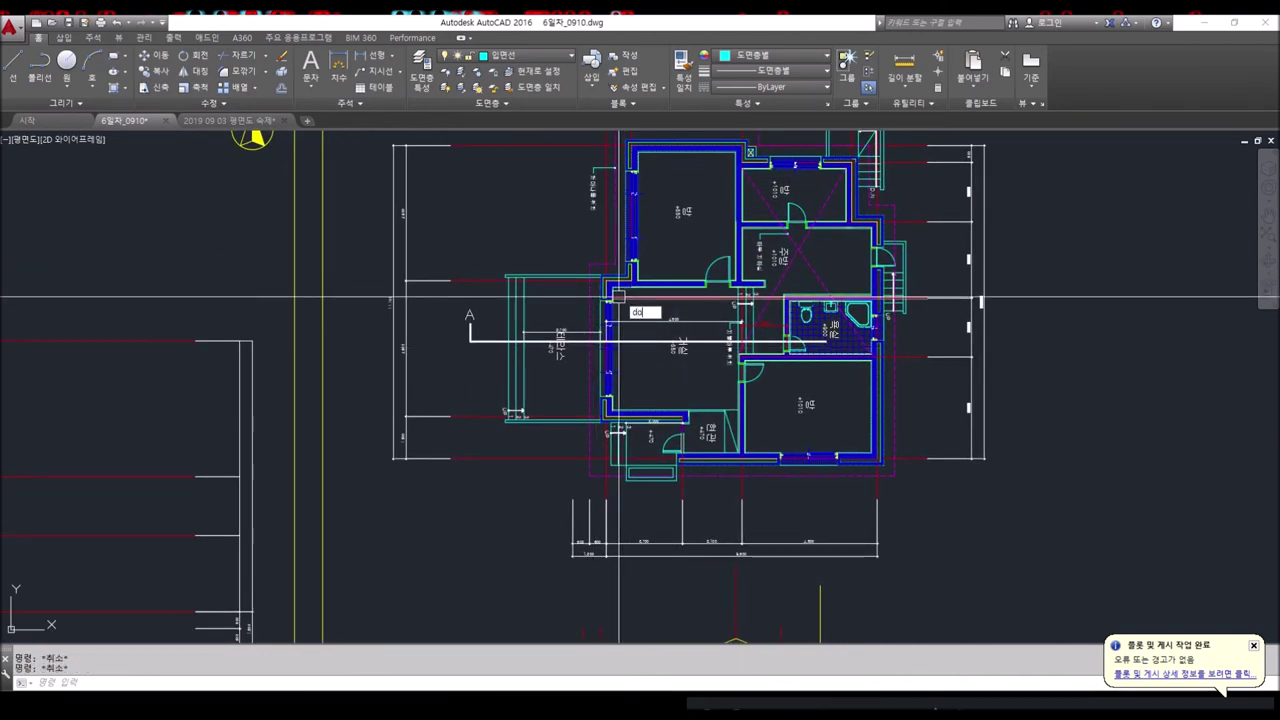
{"action": "key", "text": "Return"}
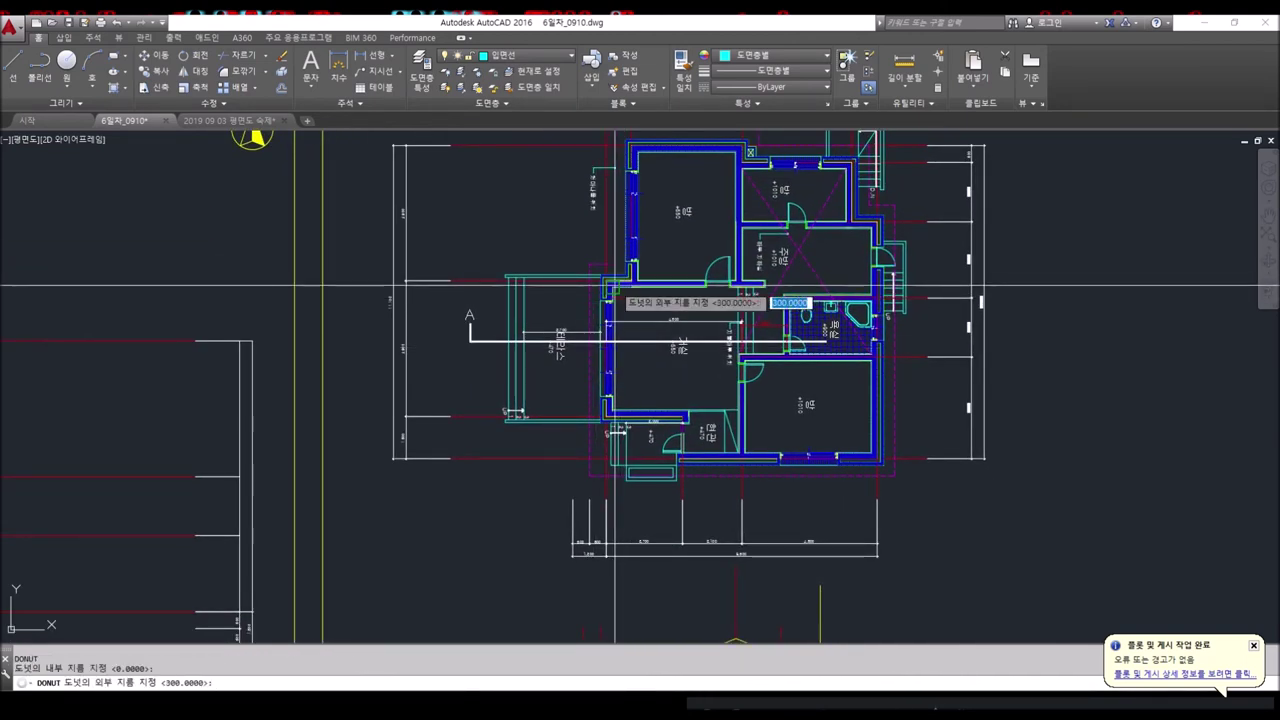
{"action": "middle_click_drag", "start_coordinate": [706, 258], "coordinate": [668, 284]}
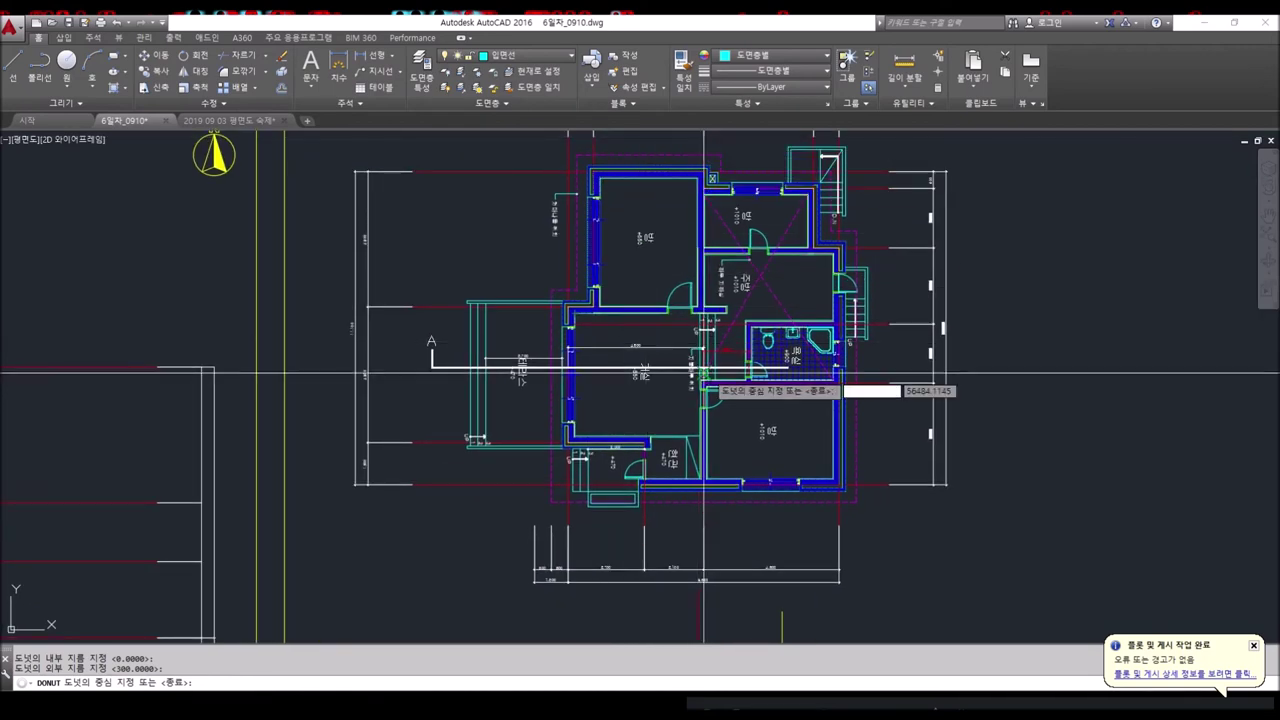
{"action": "scroll", "coordinate": [562, 304], "scroll_direction": "up", "scroll_amount": 6}
{"action": "left_click", "coordinate": [543, 297]}
{"action": "scroll", "coordinate": [543, 297], "scroll_direction": "down", "scroll_amount": 6}
{"action": "middle_click_drag", "start_coordinate": [572, 580], "coordinate": [572, 410]}
Add dots at the upper-left and right wall corners.
{"action": "scroll", "coordinate": [572, 410], "scroll_direction": "up", "scroll_amount": 5}
{"action": "scroll", "coordinate": [597, 333], "scroll_direction": "down", "scroll_amount": 4}
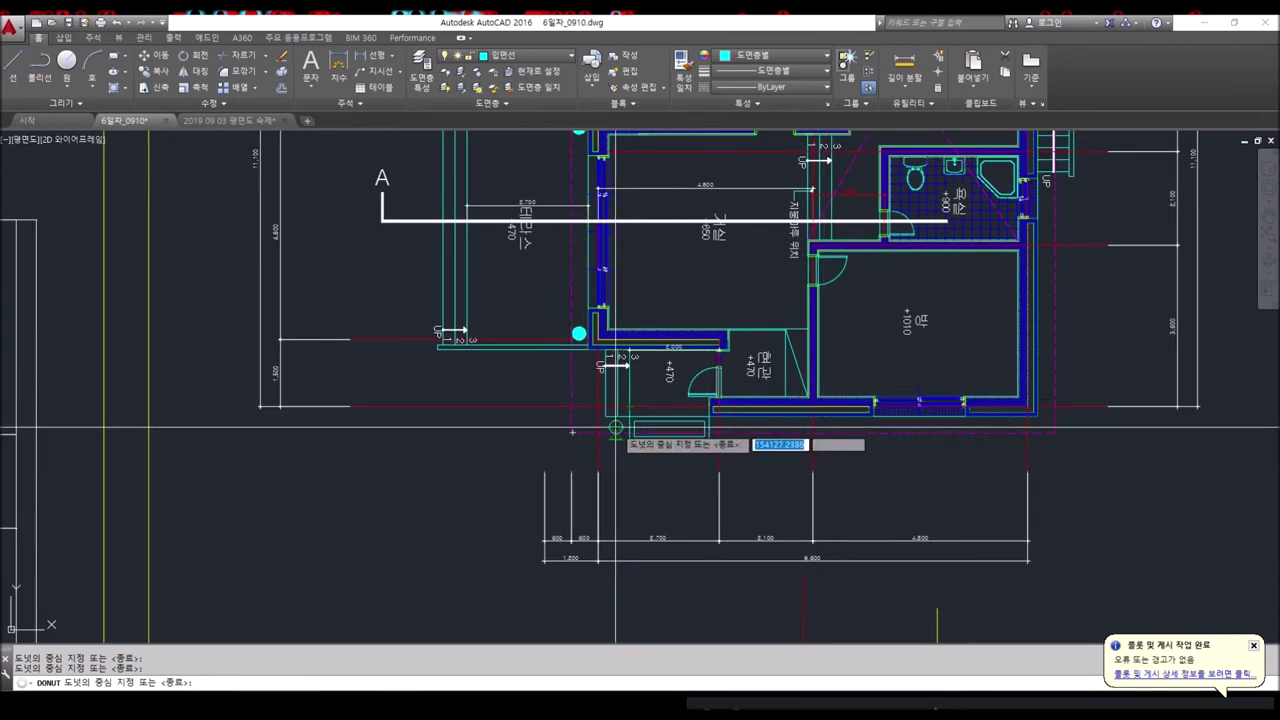
{"action": "scroll", "coordinate": [660, 380], "scroll_direction": "up", "scroll_amount": 2}
{"action": "scroll", "coordinate": [508, 343], "scroll_direction": "up", "scroll_amount": 2}
{"action": "scroll", "coordinate": [466, 331], "scroll_direction": "up", "scroll_amount": 3}
{"action": "left_click", "coordinate": [449, 328]}
{"action": "scroll", "coordinate": [560, 355], "scroll_direction": "down", "scroll_amount": 2}
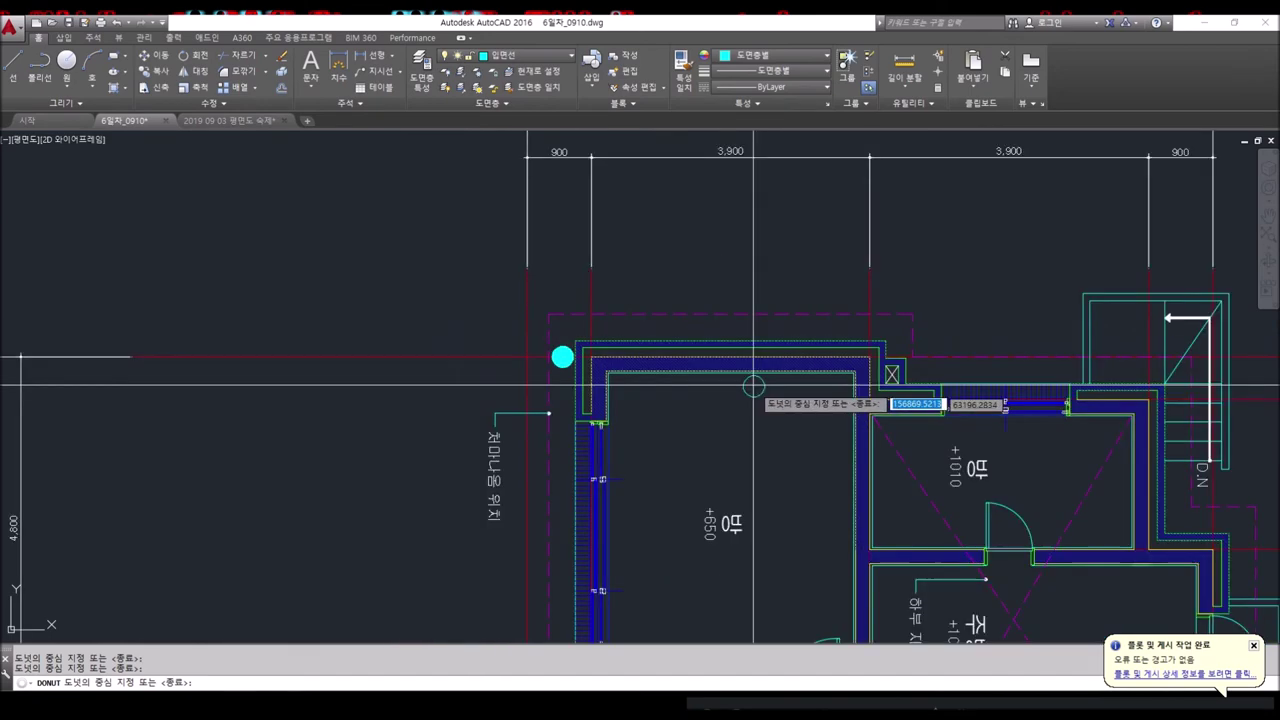
{"action": "scroll", "coordinate": [540, 280], "scroll_direction": "down", "scroll_amount": 2}
{"action": "middle_click_drag", "start_coordinate": [953, 381], "coordinate": [782, 258]}
{"action": "scroll", "coordinate": [784, 250], "scroll_direction": "up", "scroll_amount": 2}
{"action": "left_click", "coordinate": [789, 291]}
Add a dot at the bottom-right wall corner and return to the section view.
{"action": "scroll", "coordinate": [789, 291], "scroll_direction": "down", "scroll_amount": 3}
{"action": "scroll", "coordinate": [790, 458], "scroll_direction": "up", "scroll_amount": 3}
{"action": "left_click", "coordinate": [749, 423]}
{"action": "scroll", "coordinate": [749, 423], "scroll_direction": "down", "scroll_amount": 3}
{"action": "scroll", "coordinate": [724, 458], "scroll_direction": "up", "scroll_amount": 3}
{"action": "middle_click_drag", "start_coordinate": [730, 420], "coordinate": [759, 528]}
{"action": "scroll", "coordinate": [690, 400], "scroll_direction": "up", "scroll_amount": 2}
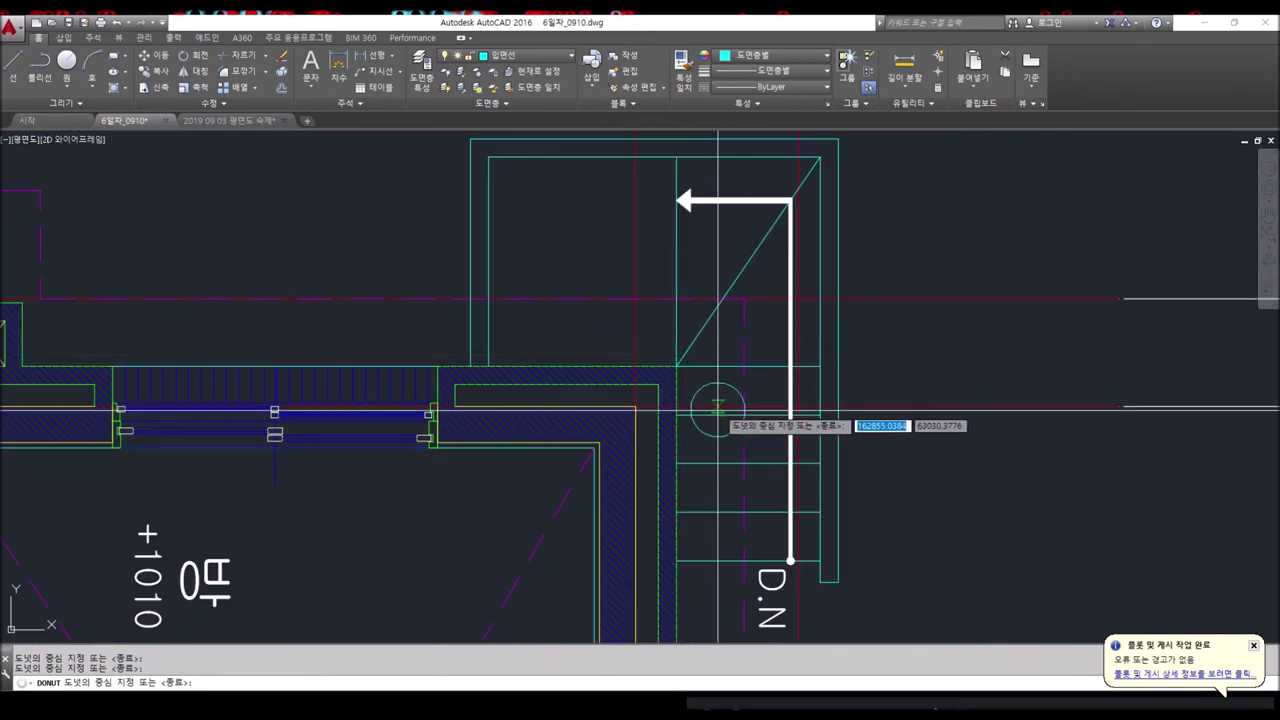
{"action": "scroll", "coordinate": [606, 509], "scroll_direction": "down", "scroll_amount": 4}
{"action": "scroll", "coordinate": [560, 510], "scroll_direction": "up", "scroll_amount": 1}
{"action": "key", "text": "Escape"}
{"action": "middle_click_drag", "start_coordinate": [560, 510], "coordinate": [635, 381]}
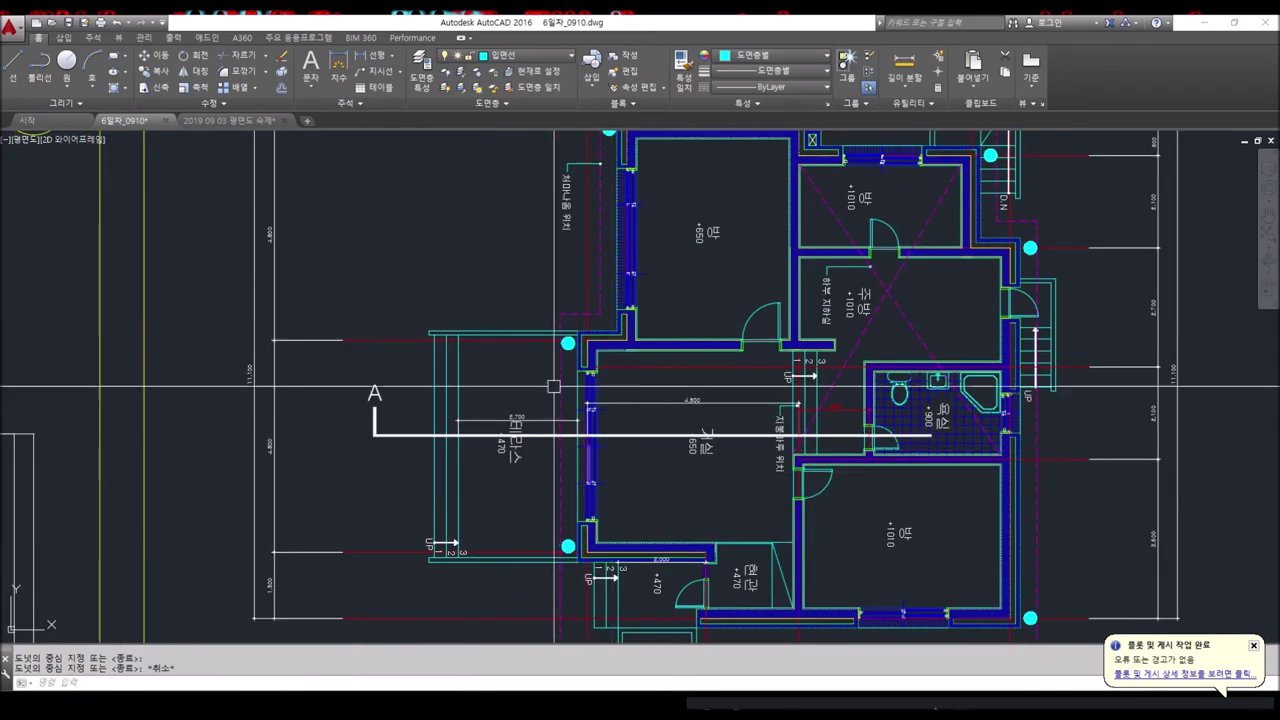
{"action": "scroll", "coordinate": [600, 420], "scroll_direction": "down", "scroll_amount": 4}
Copy the gutter pieces over to the roof eave corner.
{"action": "scroll", "coordinate": [576, 538], "scroll_direction": "up", "scroll_amount": 3}
{"action": "scroll", "coordinate": [576, 538], "scroll_direction": "up", "scroll_amount": 5}
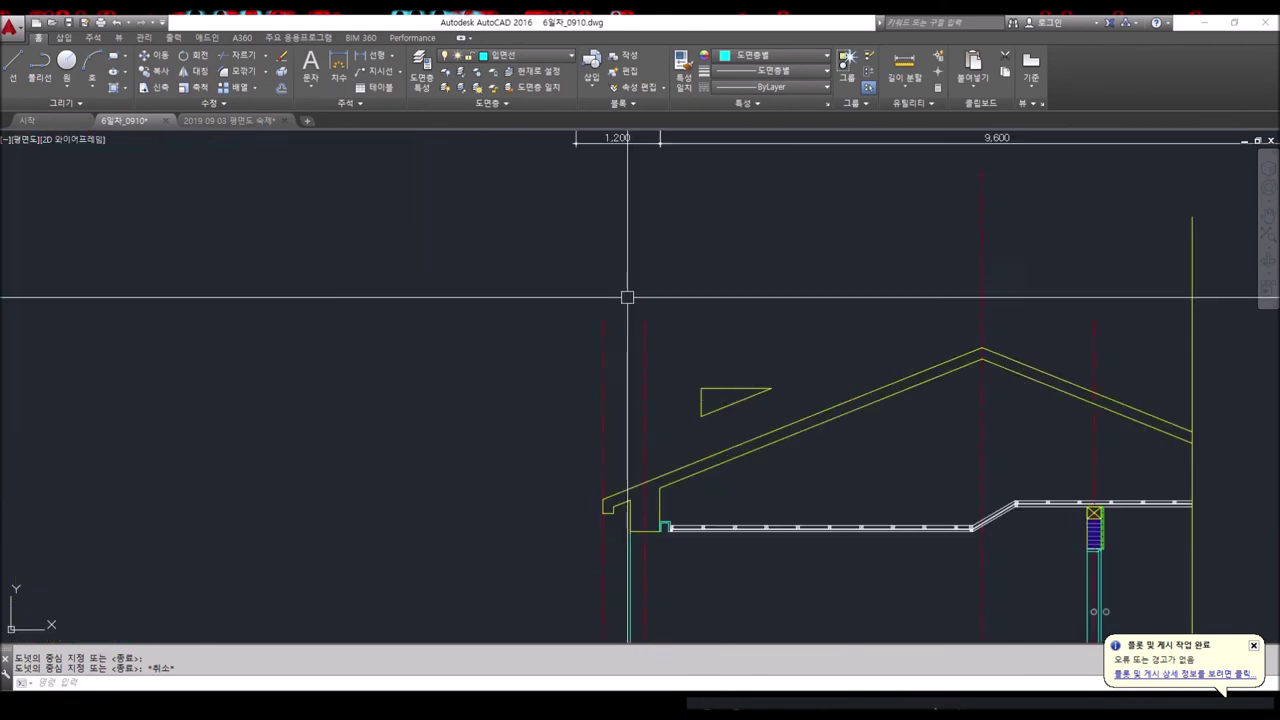
{"action": "scroll", "coordinate": [650, 310], "scroll_direction": "up", "scroll_amount": 3}
{"action": "middle_click_drag", "start_coordinate": [675, 470], "coordinate": [671, 334]}
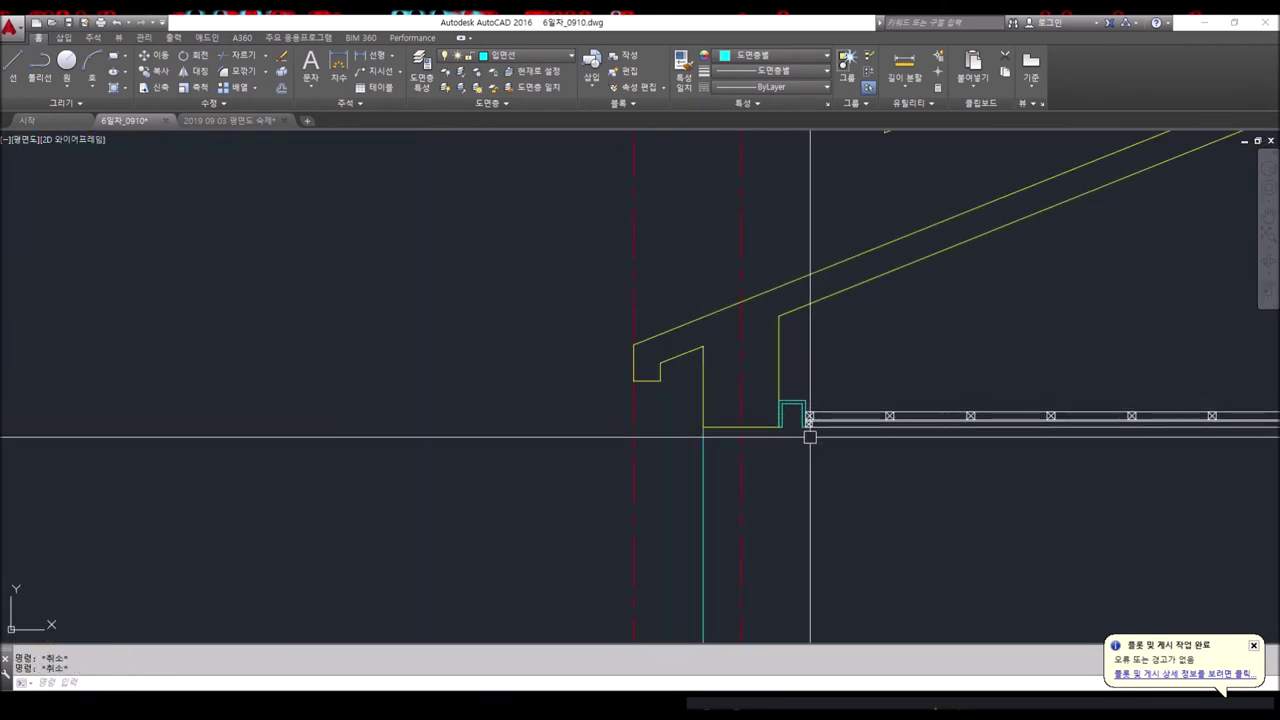
{"action": "type", "text": "o"}
{"action": "key", "text": "Return"}
{"action": "scroll", "coordinate": [825, 448], "scroll_direction": "up", "scroll_amount": 2}
{"action": "left_click", "coordinate": [846, 457]}
{"action": "left_click", "coordinate": [700, 302]}
{"action": "key", "text": "Return"}
{"action": "left_click", "coordinate": [699, 395]}
{"action": "middle_click_drag", "start_coordinate": [134, 265], "coordinate": [471, 337]}
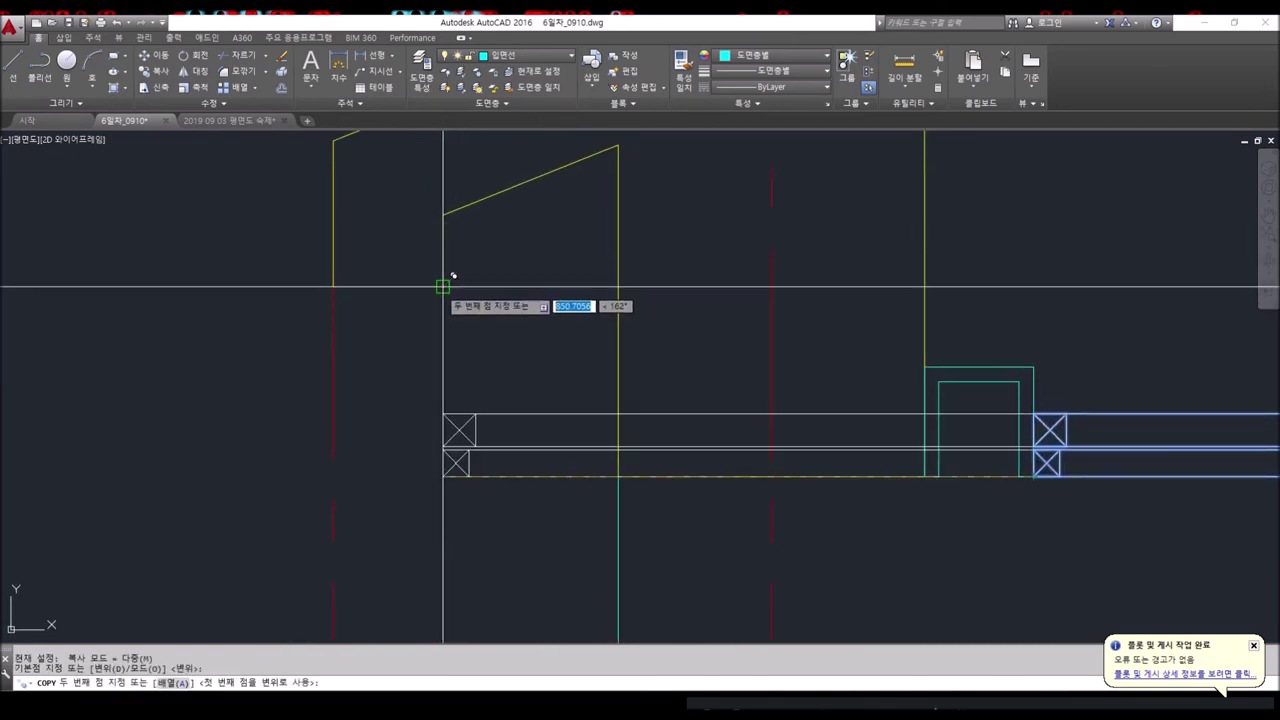
{"action": "left_click", "coordinate": [443, 287]}
{"action": "key", "text": "Escape"}
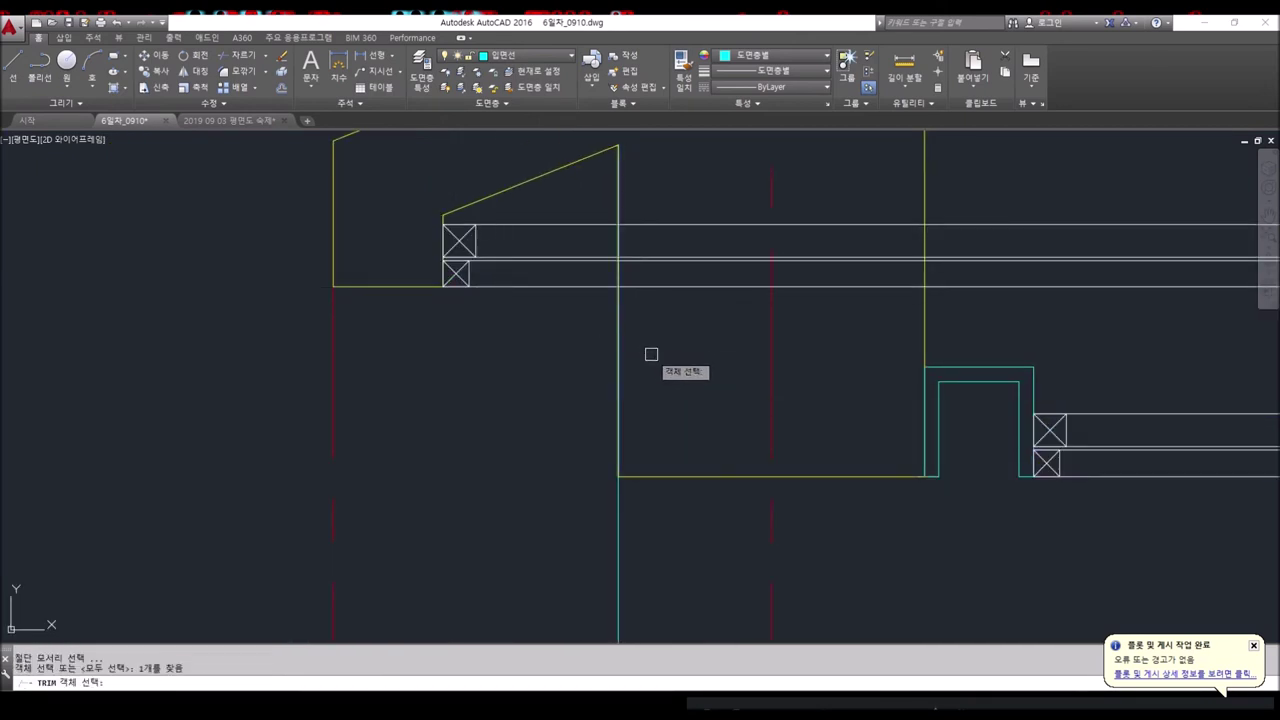
Trim away the two extra lines at the eave.
{"action": "left_click", "coordinate": [557, 338]}
{"action": "left_click", "coordinate": [720, 357]}
{"action": "key", "text": "Return"}
{"action": "left_click", "coordinate": [703, 369]}
{"action": "left_click", "coordinate": [652, 193]}
{"action": "key", "text": "Escape"}
{"action": "key", "text": "Escape"}
Mirror the X-marked boxed ends across to the eave, keeping the originals.
{"action": "type", "text": "m"}
{"action": "scroll", "coordinate": [510, 254], "scroll_direction": "up", "scroll_amount": 4}
{"action": "left_click", "coordinate": [493, 246]}
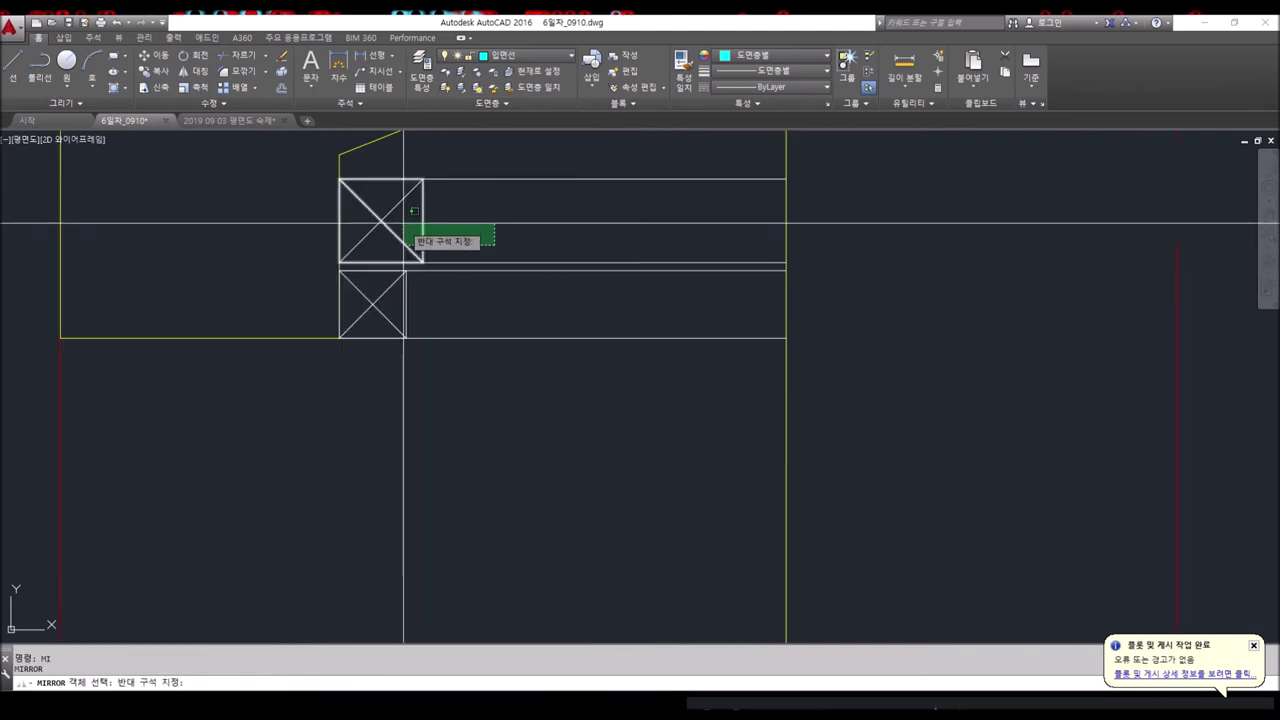
{"action": "left_click", "coordinate": [445, 324]}
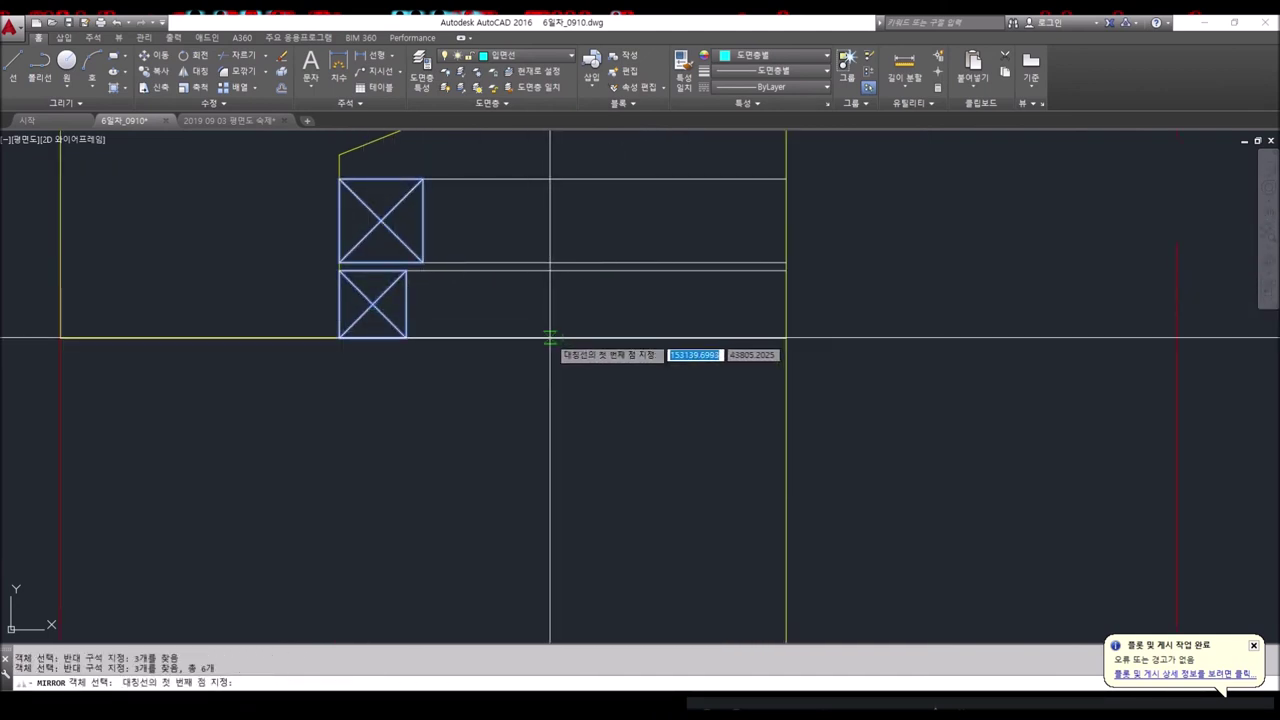
{"action": "left_click", "coordinate": [571, 409]}
{"action": "scroll", "coordinate": [600, 390], "scroll_direction": "down", "scroll_amount": 3}
{"action": "scroll", "coordinate": [580, 360], "scroll_direction": "down", "scroll_amount": 2}
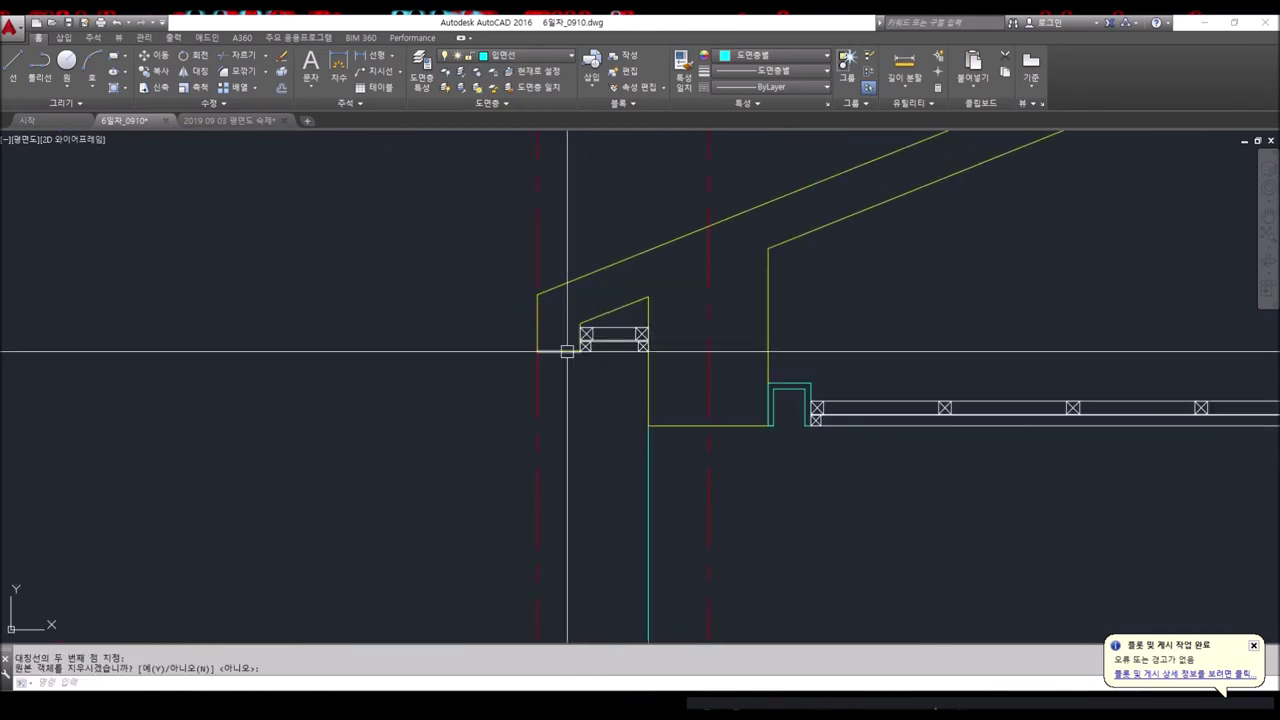
{"action": "key", "text": "Escape"}
Begin a 200×20 rectangle by placing its first corner near the eave.
{"action": "type", "text": "rec"}
{"action": "key", "text": "Return"}
{"action": "left_click", "coordinate": [370, 348]}
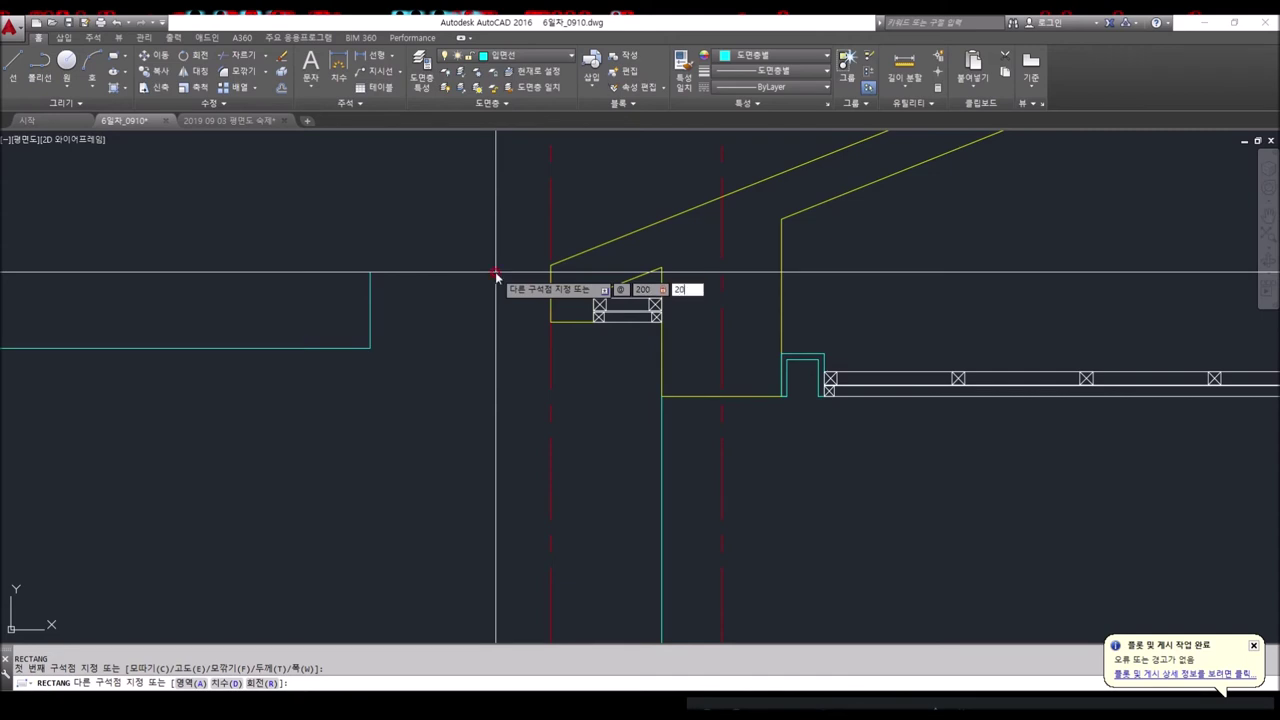
Complete the trial rectangle, then erase it.
{"action": "type", "text": "0"}
{"action": "key", "text": "Return"}
{"action": "type", "text": "e"}
{"action": "key", "text": "Return"}
{"action": "left_click", "coordinate": [427, 320]}
{"action": "key", "text": "Return"}
Draw a tall 150 by 1500 rectangle, then undo it.
{"action": "type", "text": "o"}
{"action": "key", "text": "Escape"}
{"action": "key", "text": "Return"}
{"action": "left_click", "coordinate": [384, 383]}
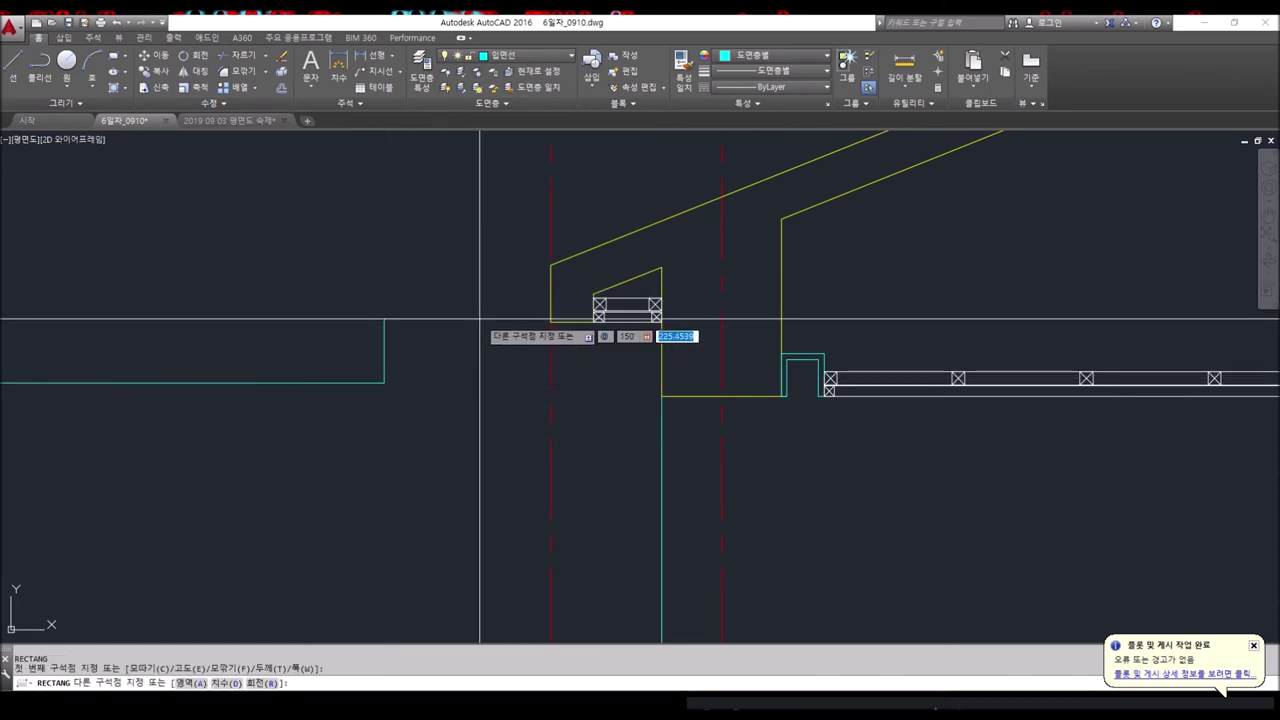
{"action": "type", "text": "0"}
{"action": "key", "text": "Return"}
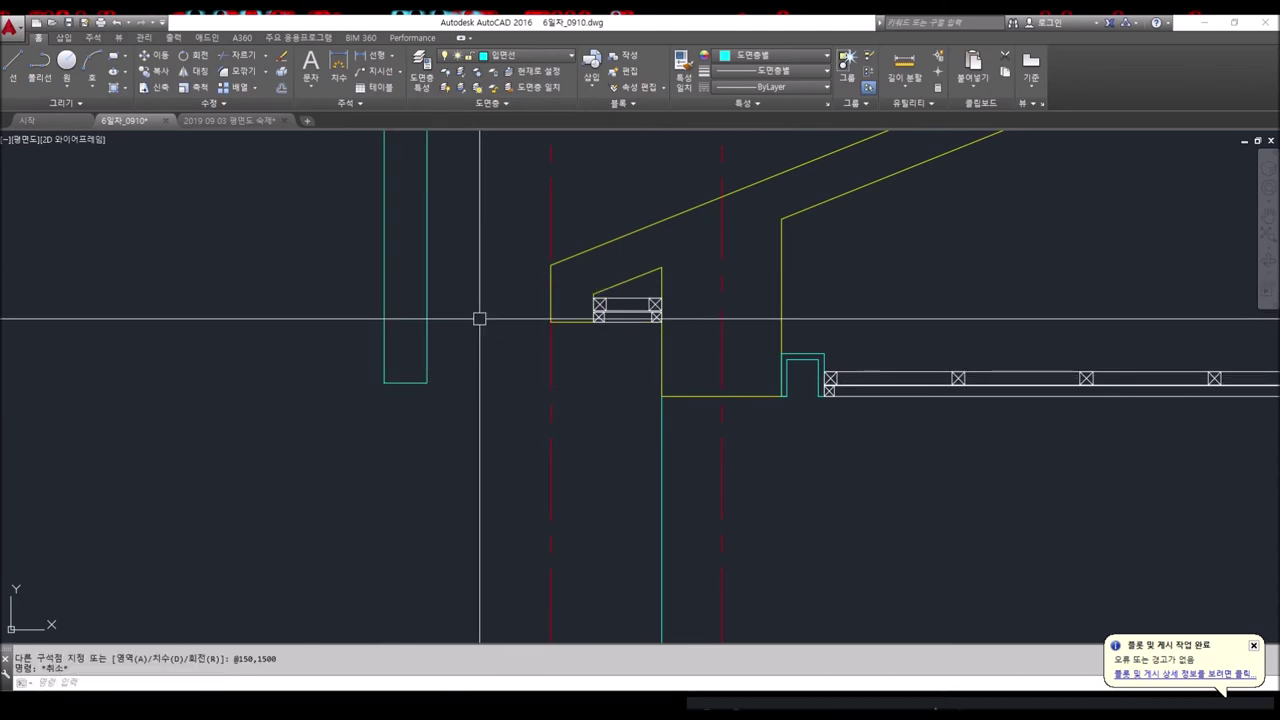
{"action": "type", "text": "E"}
{"action": "key", "text": "ctrl+z"}
{"action": "type", "text": "re"}
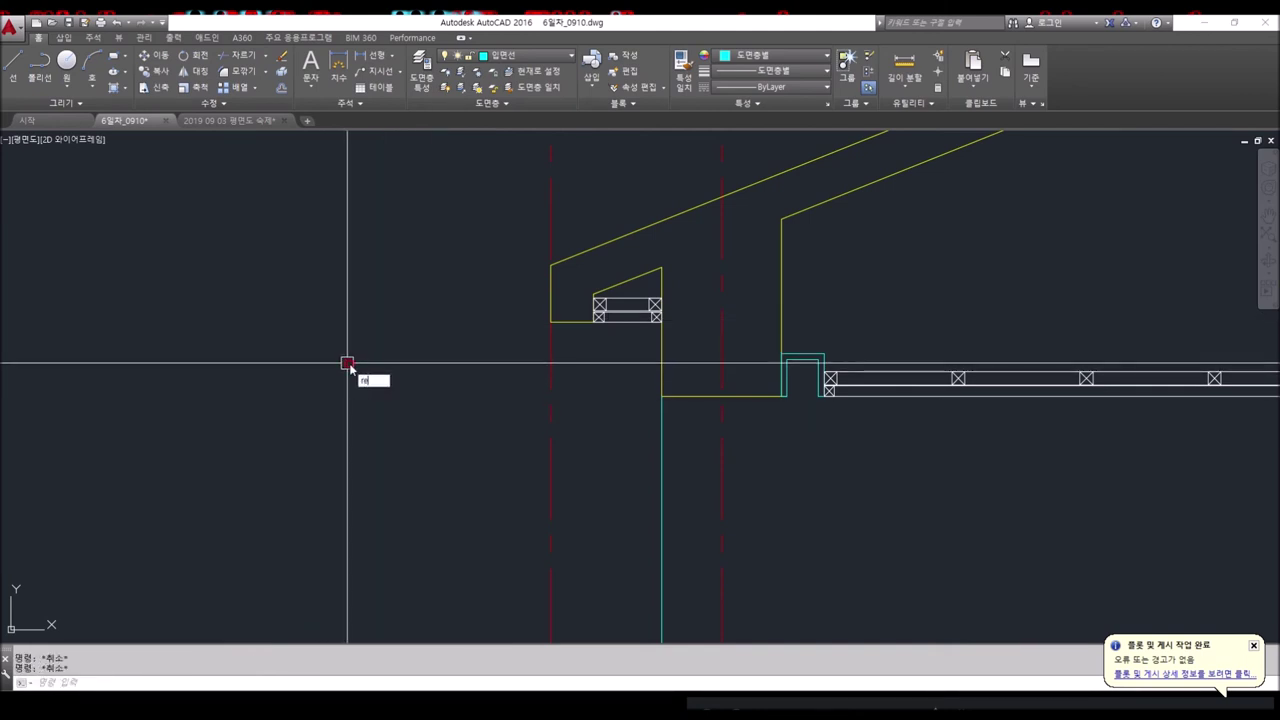
Draw a 150 by 150 square and move it to the eave's left edge.
{"action": "type", "text": "c"}
{"action": "key", "text": "Return"}
{"action": "left_click", "coordinate": [326, 396]}
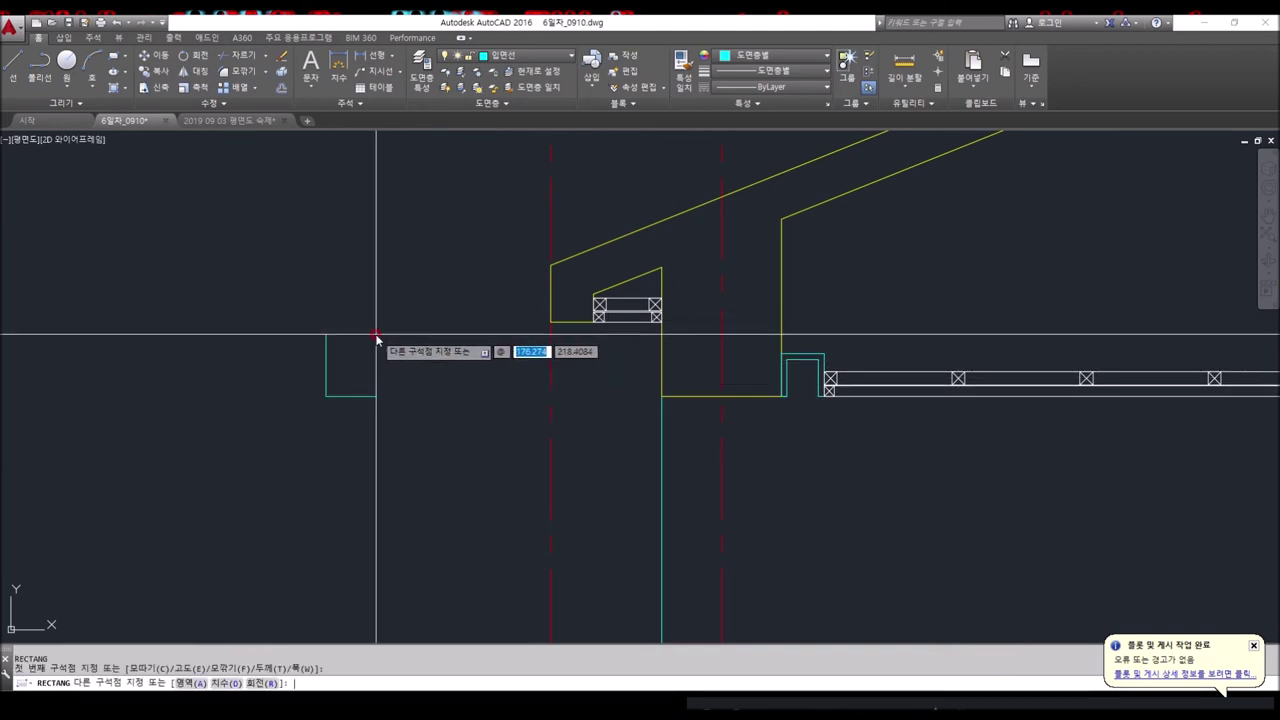
{"action": "key", "text": "Return"}
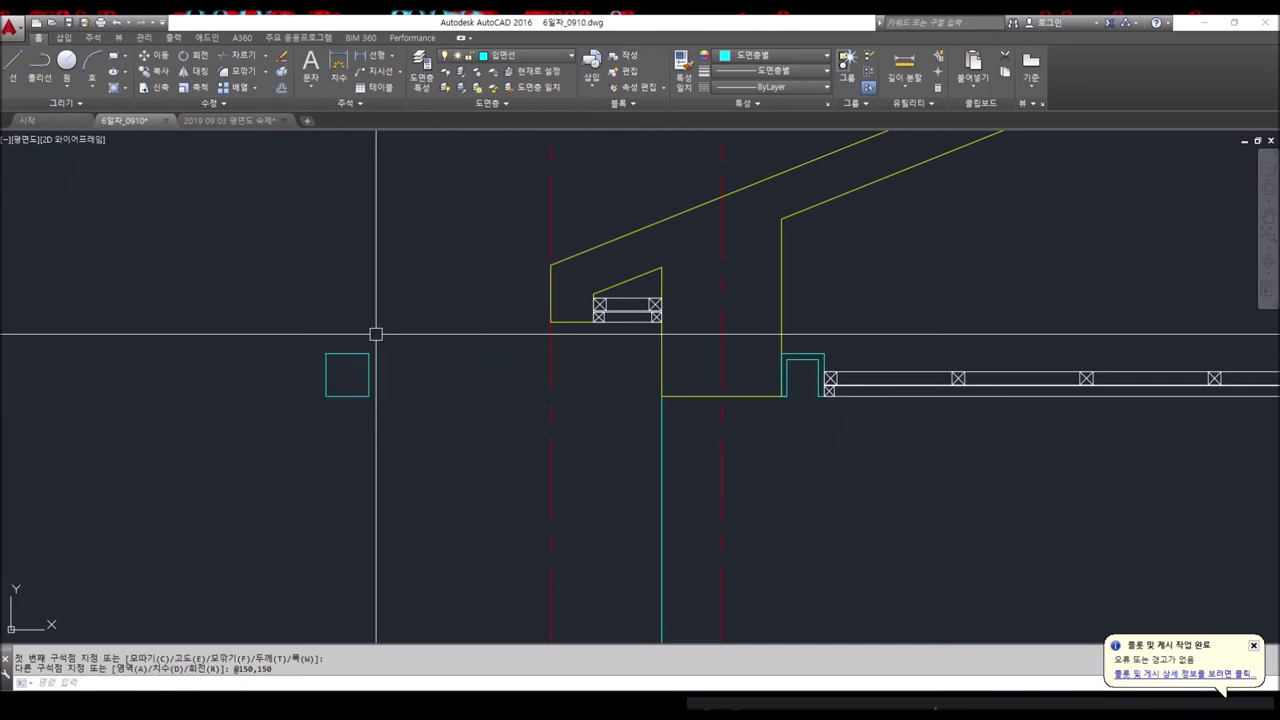
{"action": "type", "text": "m"}
{"action": "key", "text": "Return"}
{"action": "key", "text": "Return"}
{"action": "left_click", "coordinate": [369, 396]}
{"action": "left_click", "coordinate": [549, 319]}
{"action": "scroll", "coordinate": [494, 310], "scroll_direction": "up", "scroll_amount": 2}
{"action": "key", "text": "Return"}
{"action": "key", "text": "Escape"}
Grip-stretch the square's bottom corner to reshape it into a trapezoid gutter.
{"action": "left_click", "coordinate": [543, 343]}
{"action": "left_click", "coordinate": [503, 286]}
{"action": "left_click", "coordinate": [517, 325]}
{"action": "left_click", "coordinate": [538, 325]}
{"action": "key", "text": "Escape"}
{"action": "scroll", "coordinate": [540, 290], "scroll_direction": "up", "scroll_amount": 2}
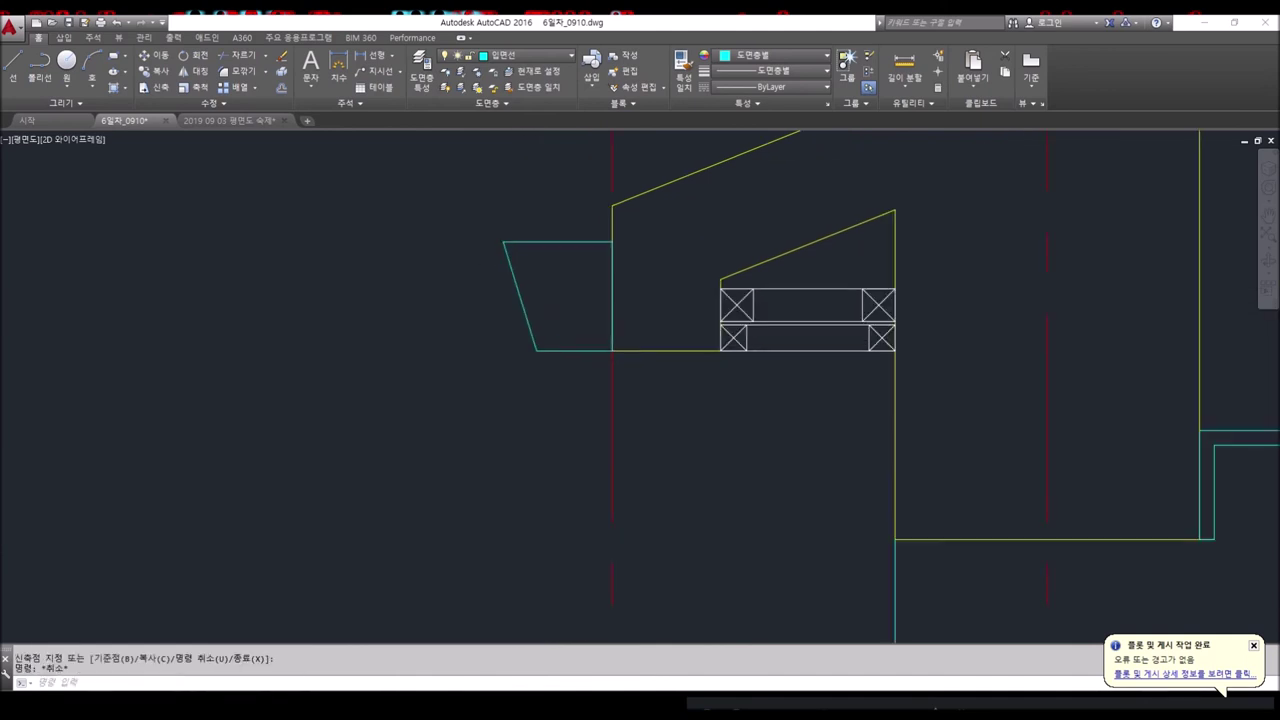
{"action": "key", "text": "Escape"}
{"action": "scroll", "coordinate": [540, 279], "scroll_direction": "up", "scroll_amount": 2}
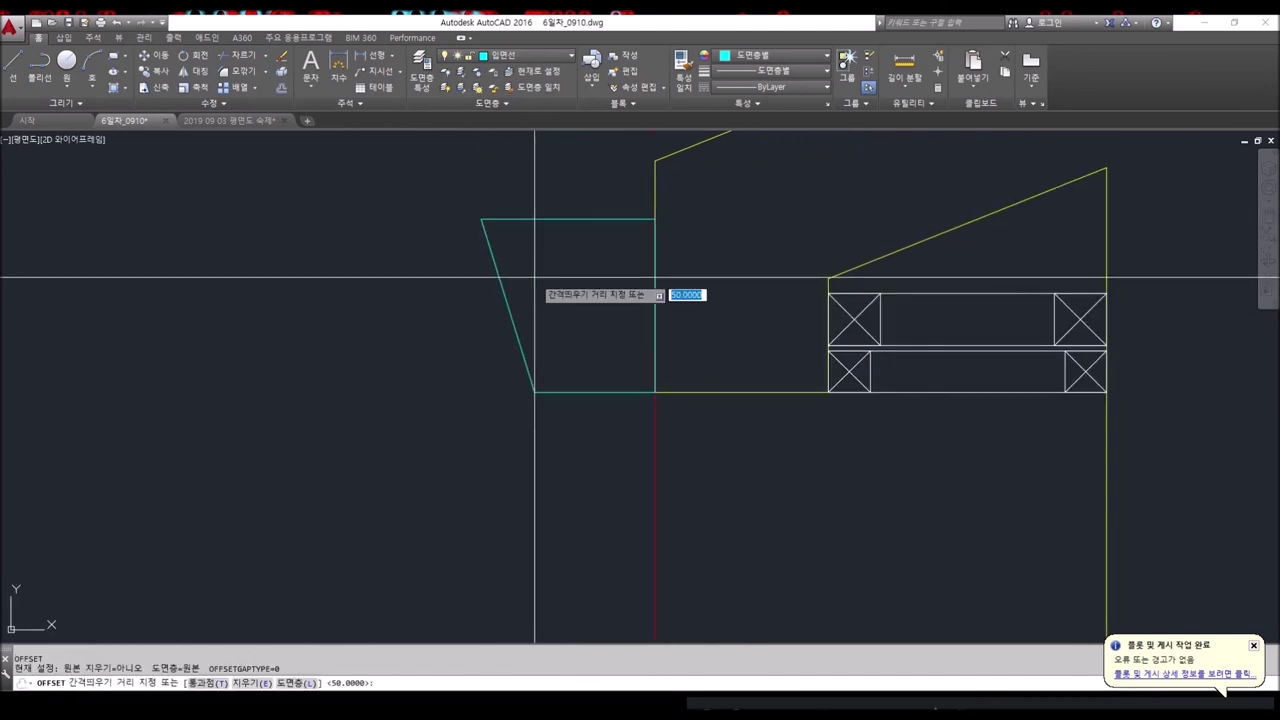
Offset the trapezoid 10 inward to form the gutter's inner wall.
{"action": "key", "text": "Return"}
{"action": "left_click", "coordinate": [523, 357]}
{"action": "left_click", "coordinate": [545, 355]}
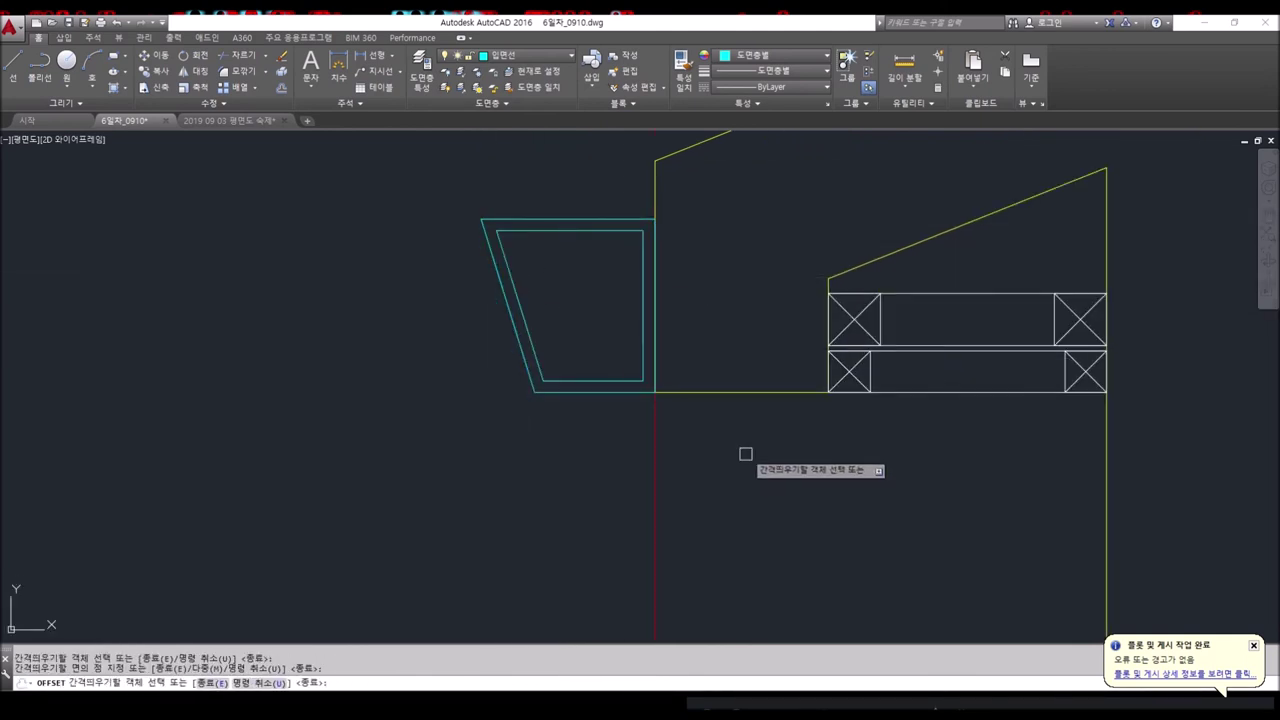
{"action": "scroll", "coordinate": [722, 460], "scroll_direction": "down", "scroll_amount": 4}
{"action": "scroll", "coordinate": [722, 460], "scroll_direction": "up", "scroll_amount": 4}
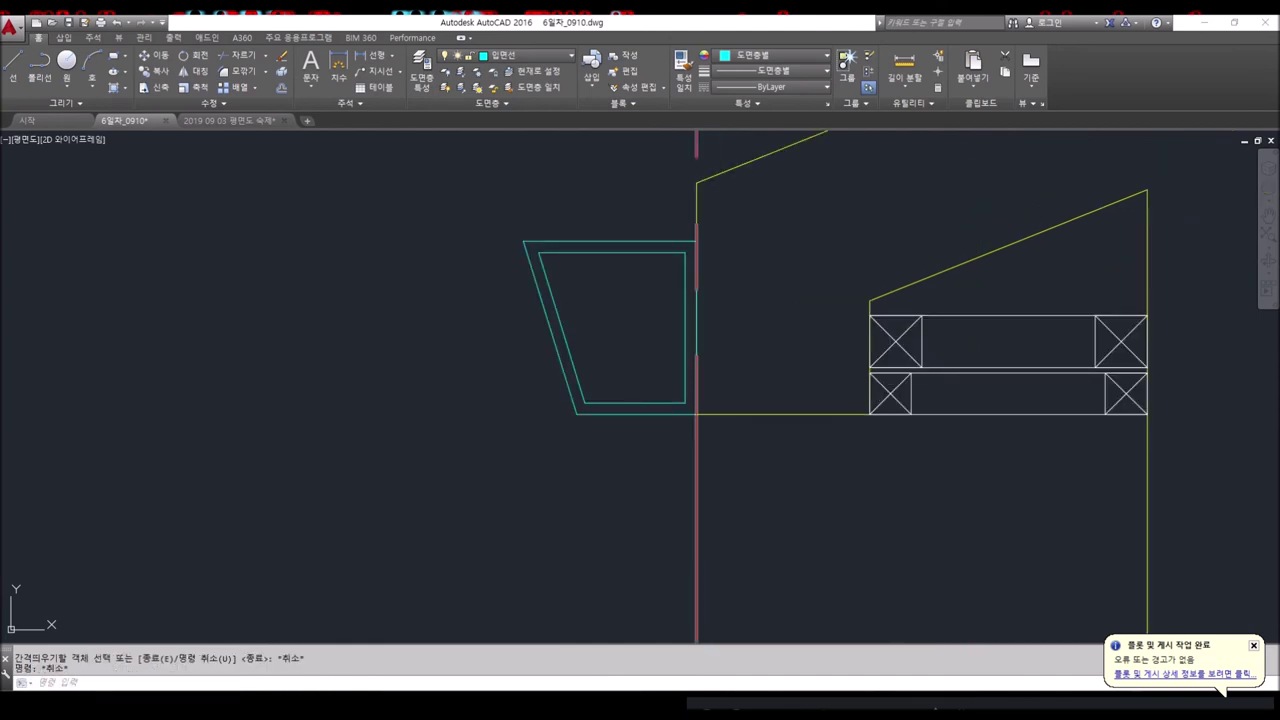
{"action": "scroll", "coordinate": [717, 458], "scroll_direction": "up", "scroll_amount": 2}
Draw a line from the trapezoid's bottom-right corner to the wall corner.
{"action": "type", "text": "l"}
{"action": "key", "text": "Return"}
{"action": "left_click", "coordinate": [671, 402]}
{"action": "middle_click_drag", "start_coordinate": [963, 402], "coordinate": [767, 420]}
{"action": "scroll", "coordinate": [749, 457], "scroll_direction": "down", "scroll_amount": 5}
{"action": "scroll", "coordinate": [749, 414], "scroll_direction": "up", "scroll_amount": 5}
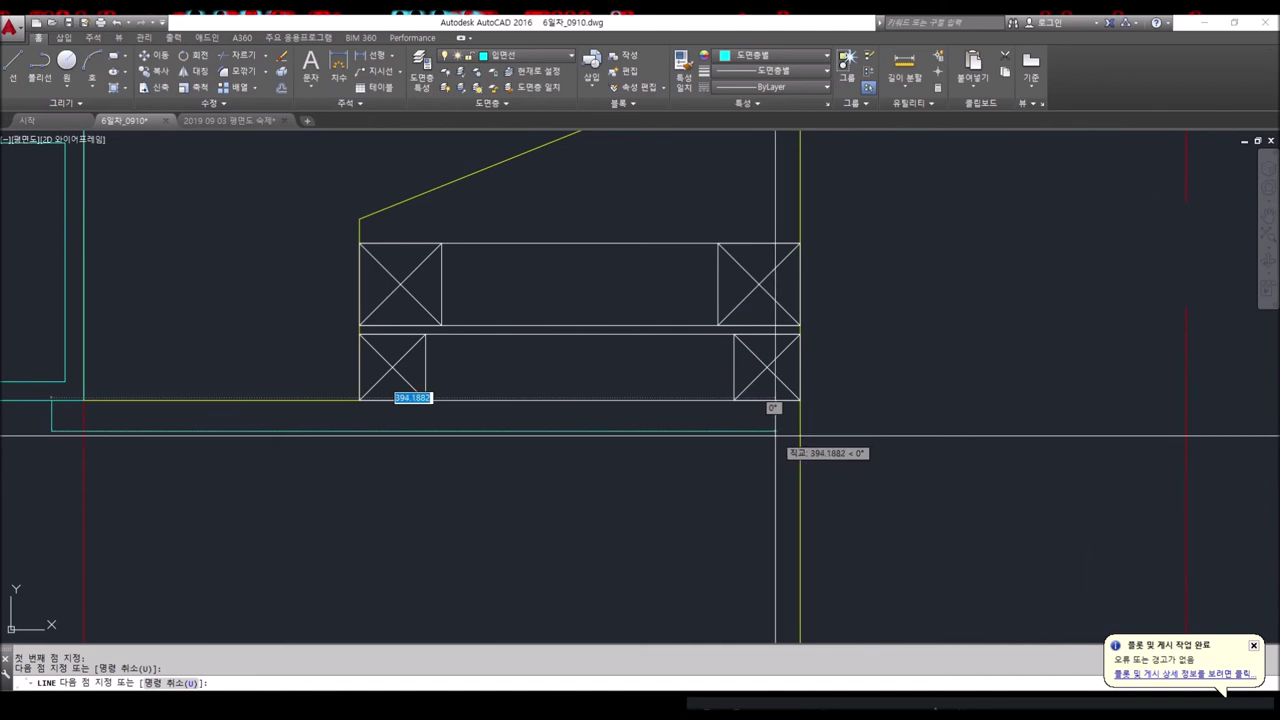
{"action": "left_click", "coordinate": [775, 436]}
{"action": "scroll", "coordinate": [790, 470], "scroll_direction": "down", "scroll_amount": 3}
{"action": "middle_click_drag", "start_coordinate": [790, 480], "coordinate": [790, 352]}
{"action": "key", "text": "Return"}
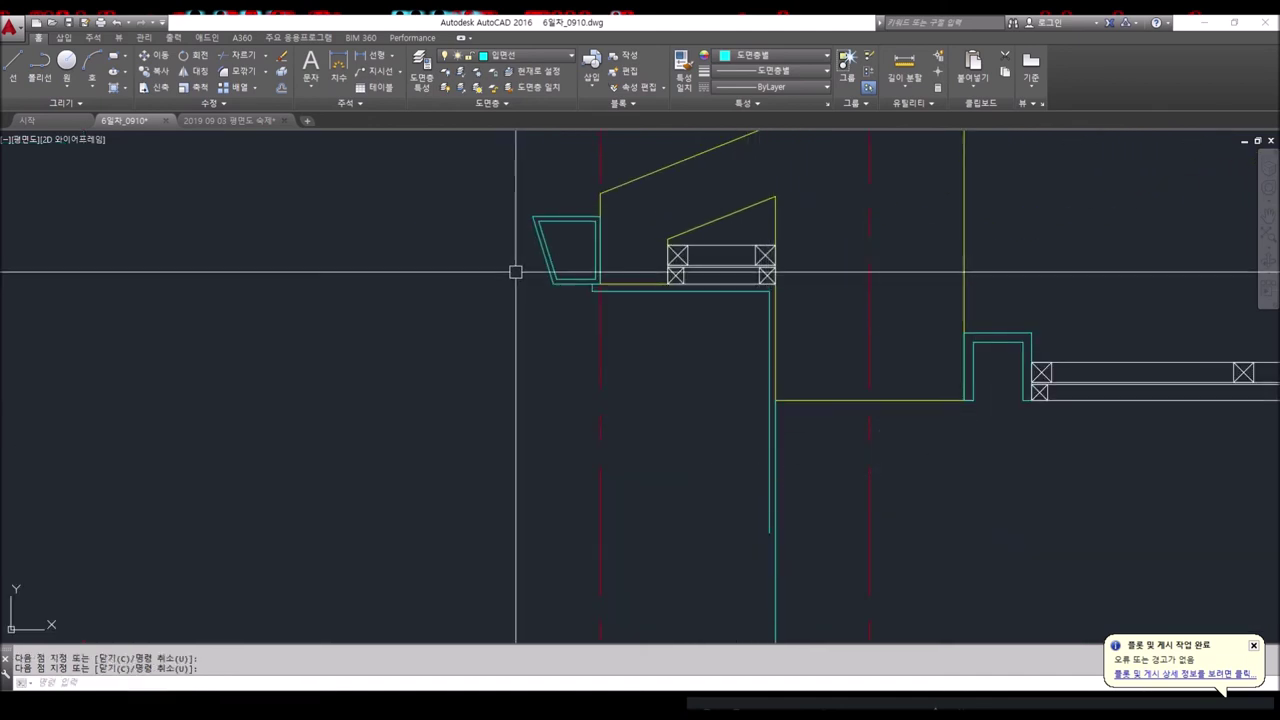
{"action": "scroll", "coordinate": [565, 288], "scroll_direction": "up", "scroll_amount": 4}
{"action": "key", "text": "Escape"}
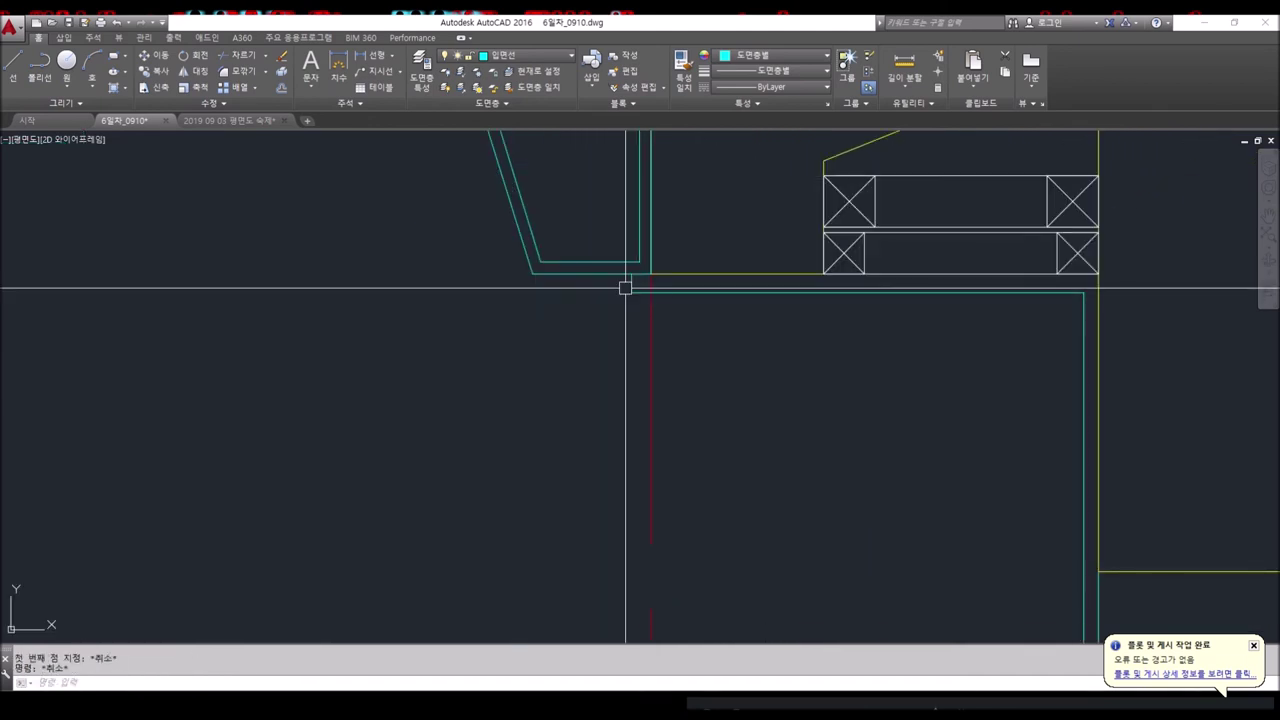
Offset the cyan ceiling line 80 down and the cyan wall line 80 left.
{"action": "type", "text": "o"}
{"action": "key", "text": "Return"}
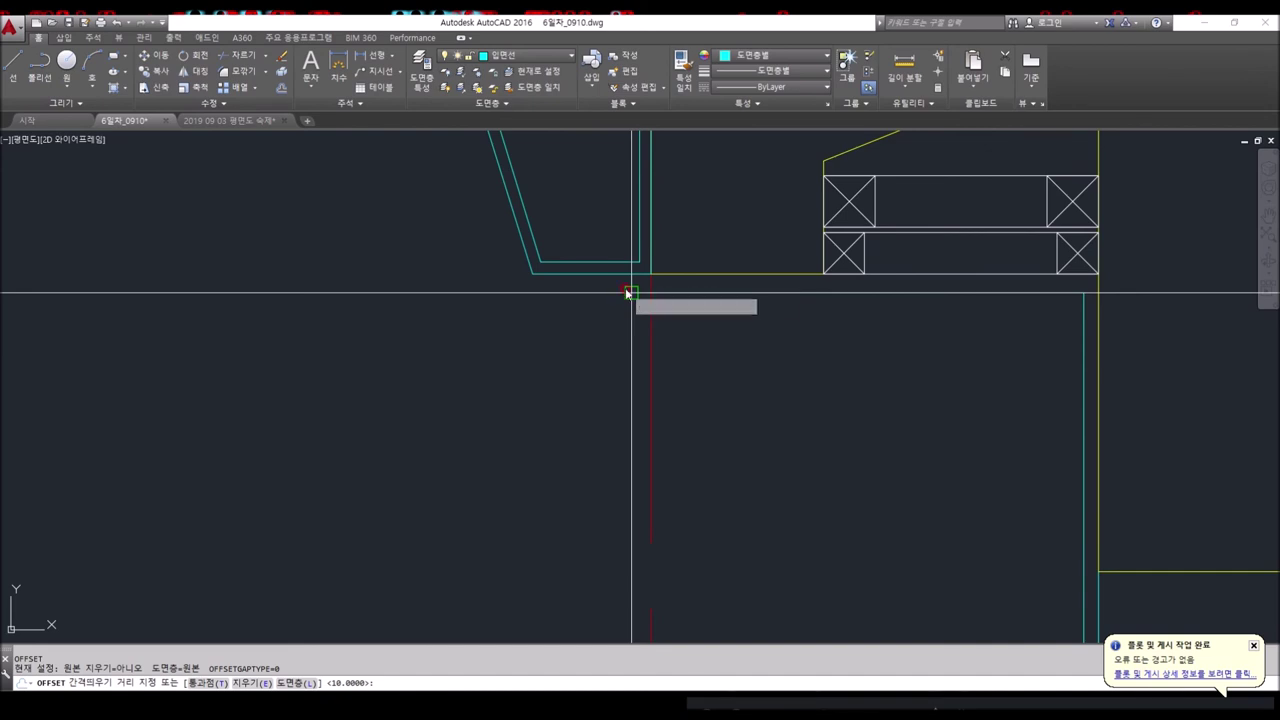
{"action": "type", "text": "80"}
{"action": "key", "text": "Return"}
{"action": "scroll", "coordinate": [656, 316], "scroll_direction": "up", "scroll_amount": 4}
{"action": "left_click", "coordinate": [610, 266]}
{"action": "left_click", "coordinate": [740, 360]}
{"action": "scroll", "coordinate": [743, 367], "scroll_direction": "down", "scroll_amount": 3}
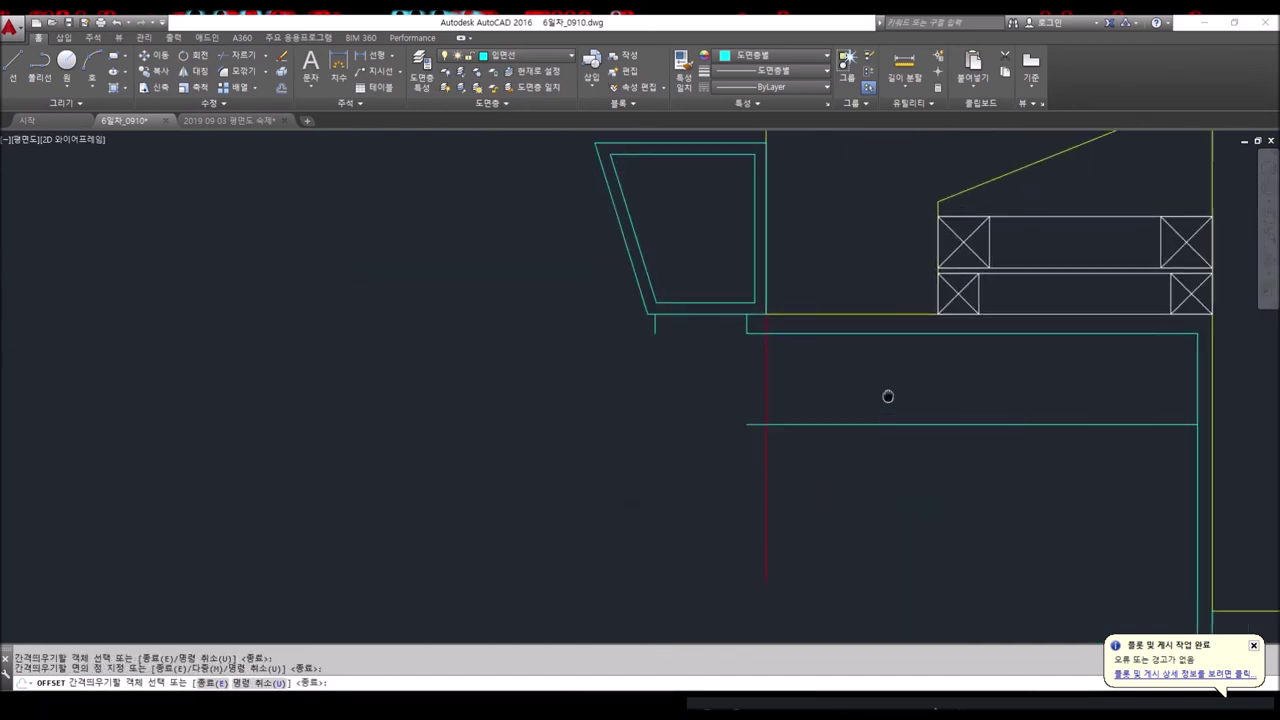
{"action": "scroll", "coordinate": [886, 420], "scroll_direction": "up", "scroll_amount": 1}
{"action": "left_click", "coordinate": [889, 449]}
{"action": "left_click", "coordinate": [845, 457]}
{"action": "key", "text": "Escape"}
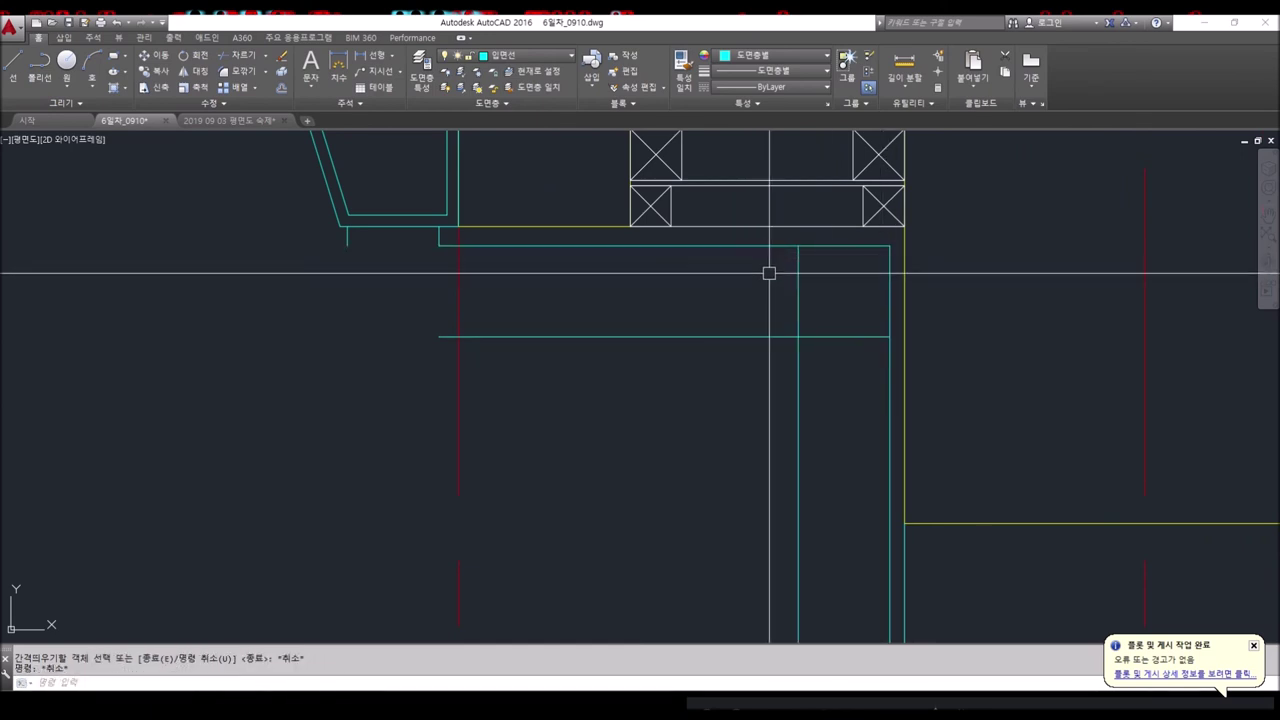
Start a rectangle to box the corner where the offset lines meet.
{"action": "scroll", "coordinate": [834, 254], "scroll_direction": "up", "scroll_amount": 2}
{"action": "type", "text": "rec"}
{"action": "key", "text": "Return"}
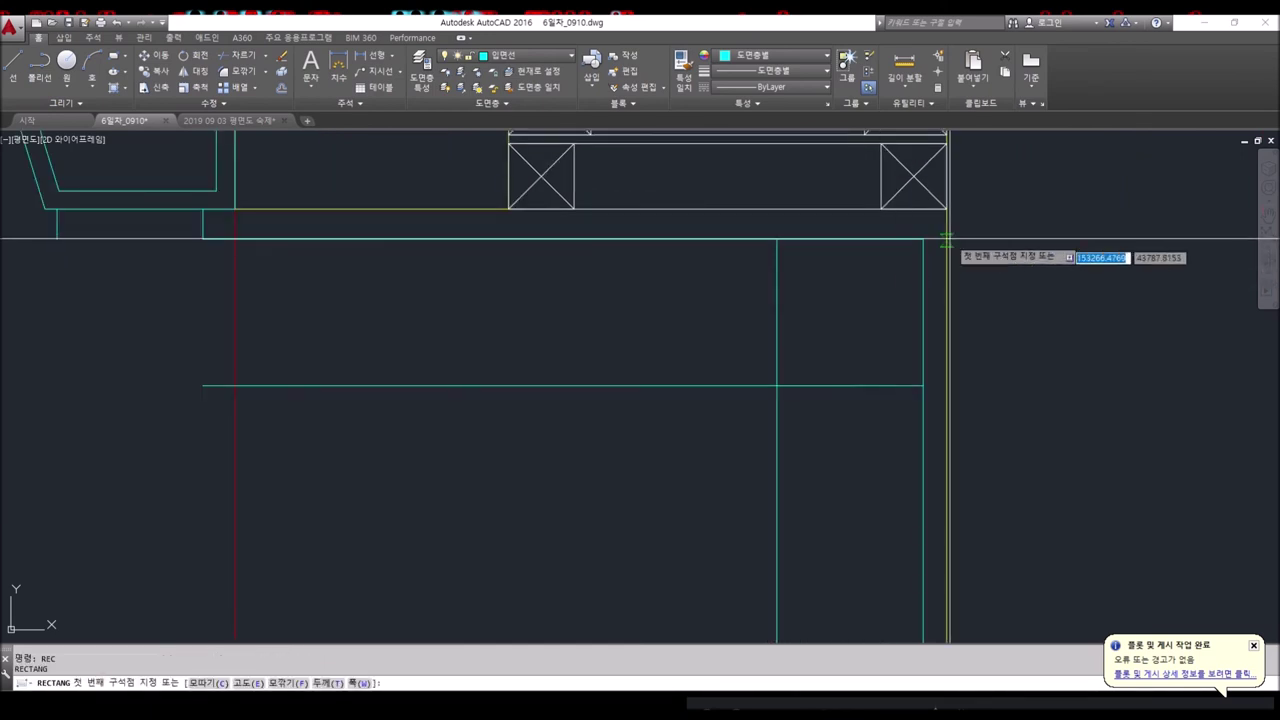
Draw the rectangle around the junction of the offset lines.
{"action": "scroll", "coordinate": [946, 217], "scroll_direction": "up", "scroll_amount": 2}
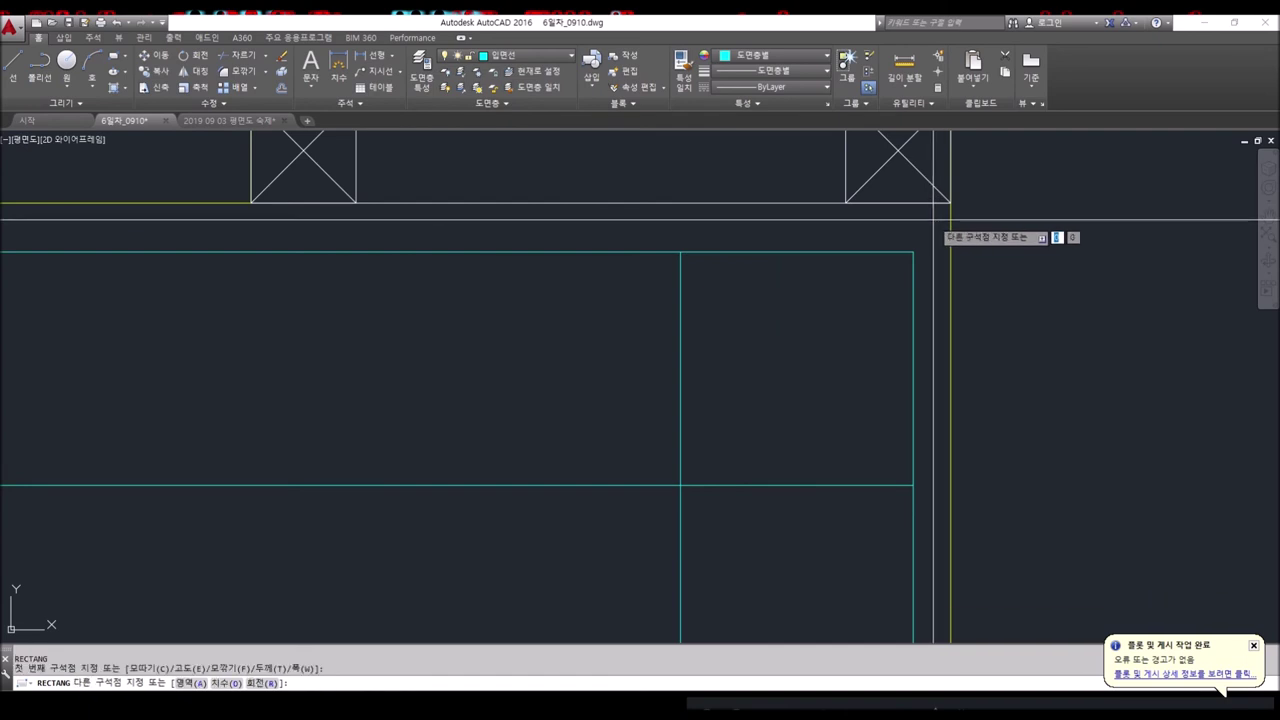
{"action": "left_click", "coordinate": [628, 552]}
{"action": "key", "text": "Return"}
{"action": "key", "text": "Escape"}
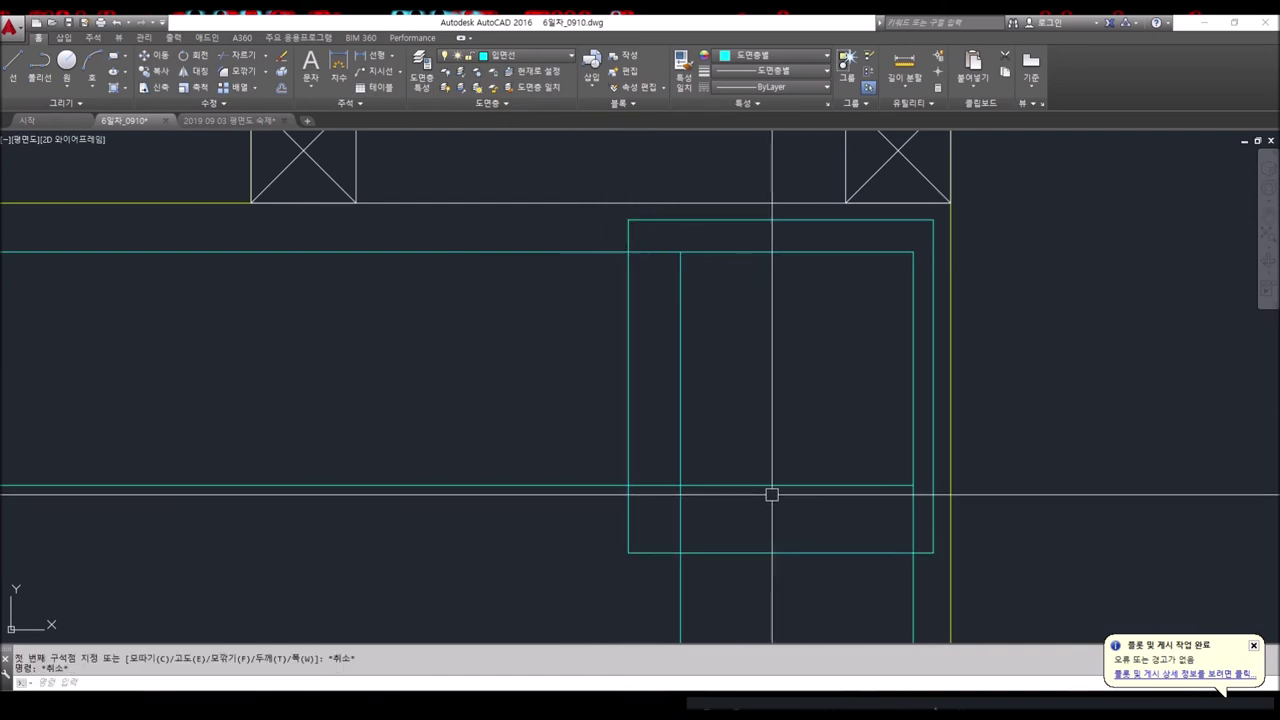
Trim the lines inside the box, using the rectangle as cutting edge.
{"action": "left_click", "coordinate": [720, 552]}
{"action": "key", "text": "Return"}
{"action": "left_click_drag", "start_coordinate": [743, 514], "coordinate": [686, 434]}
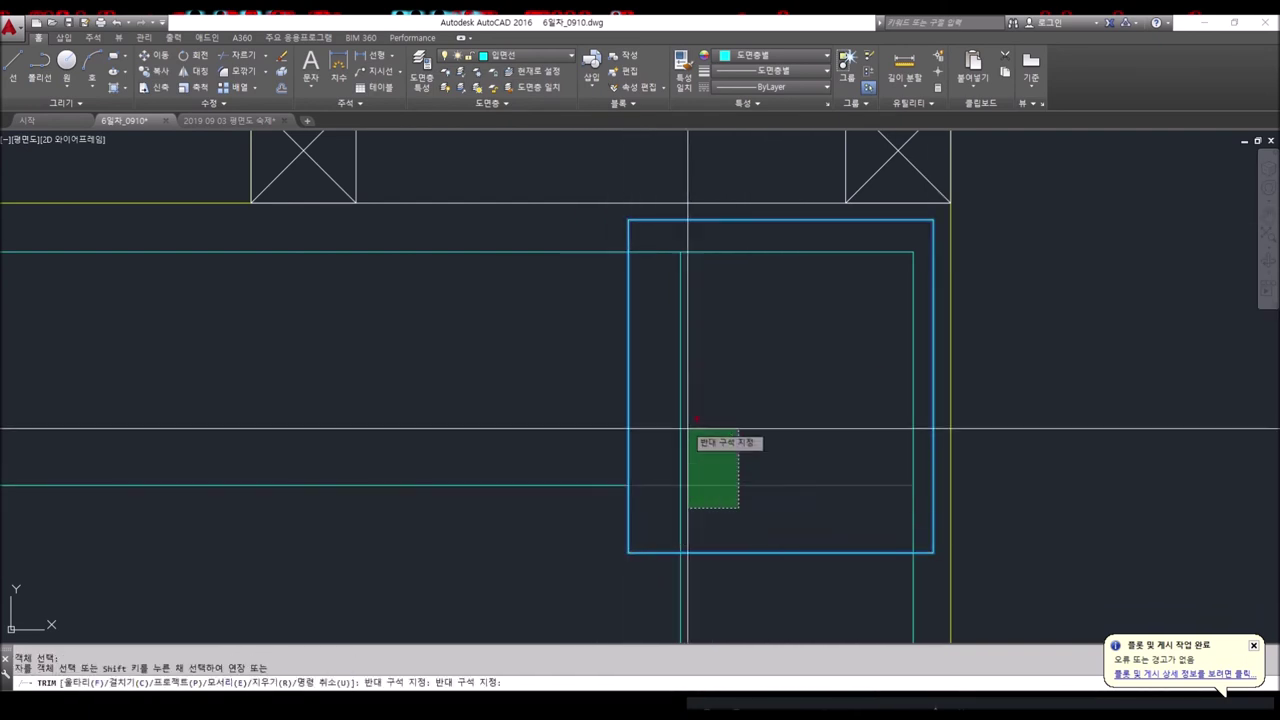
{"action": "left_click", "coordinate": [673, 270]}
{"action": "left_click", "coordinate": [866, 346]}
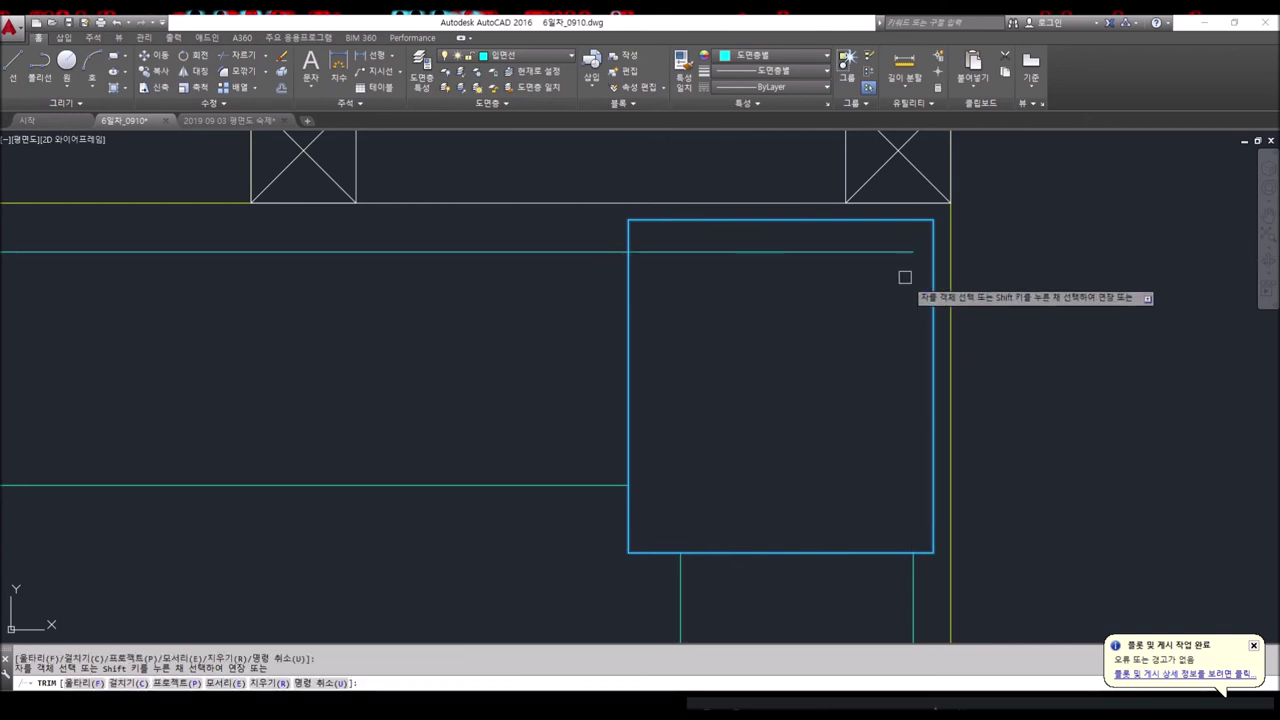
{"action": "scroll", "coordinate": [649, 423], "scroll_direction": "down", "scroll_amount": 5}
{"action": "scroll", "coordinate": [577, 329], "scroll_direction": "up", "scroll_amount": 1}
{"action": "key", "text": "Escape"}
Start the Fillet command and cancel it without changes.
{"action": "type", "text": "f"}
{"action": "key", "text": "Return"}
{"action": "key", "text": "Escape"}
{"action": "scroll", "coordinate": [743, 429], "scroll_direction": "up", "scroll_amount": 2}
{"action": "scroll", "coordinate": [717, 343], "scroll_direction": "up", "scroll_amount": 3}
{"action": "scroll", "coordinate": [729, 366], "scroll_direction": "up", "scroll_amount": 3}
{"action": "key", "text": "Escape"}
{"action": "scroll", "coordinate": [734, 378], "scroll_direction": "up", "scroll_amount": 1}
{"action": "scroll", "coordinate": [734, 378], "scroll_direction": "up", "scroll_amount": 1}
Crossing-select two wall line ends for Stretch, then cancel the stretch.
{"action": "type", "text": "s"}
{"action": "key", "text": "Return"}
{"action": "left_click", "coordinate": [749, 323]}
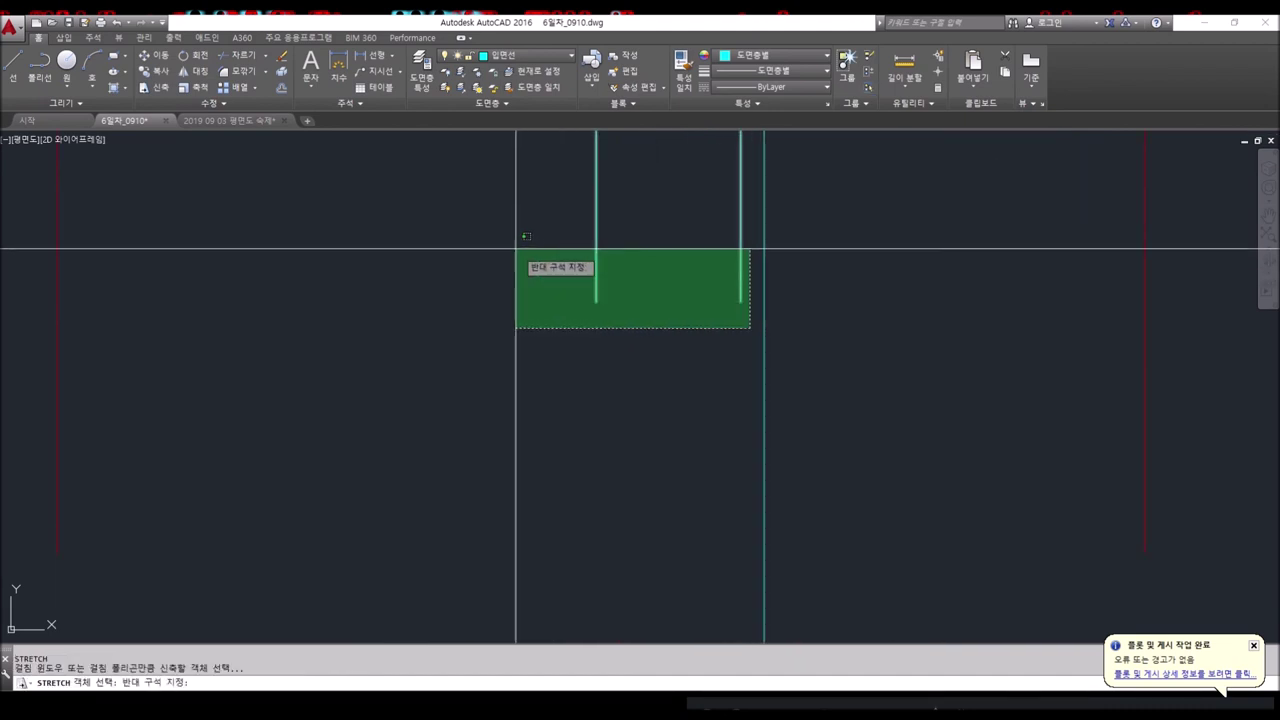
{"action": "left_click", "coordinate": [523, 251]}
{"action": "left_click", "coordinate": [595, 300]}
{"action": "scroll", "coordinate": [591, 500], "scroll_direction": "down", "scroll_amount": 2}
{"action": "scroll", "coordinate": [606, 551], "scroll_direction": "down", "scroll_amount": 2}
{"action": "scroll", "coordinate": [617, 436], "scroll_direction": "up", "scroll_amount": 3}
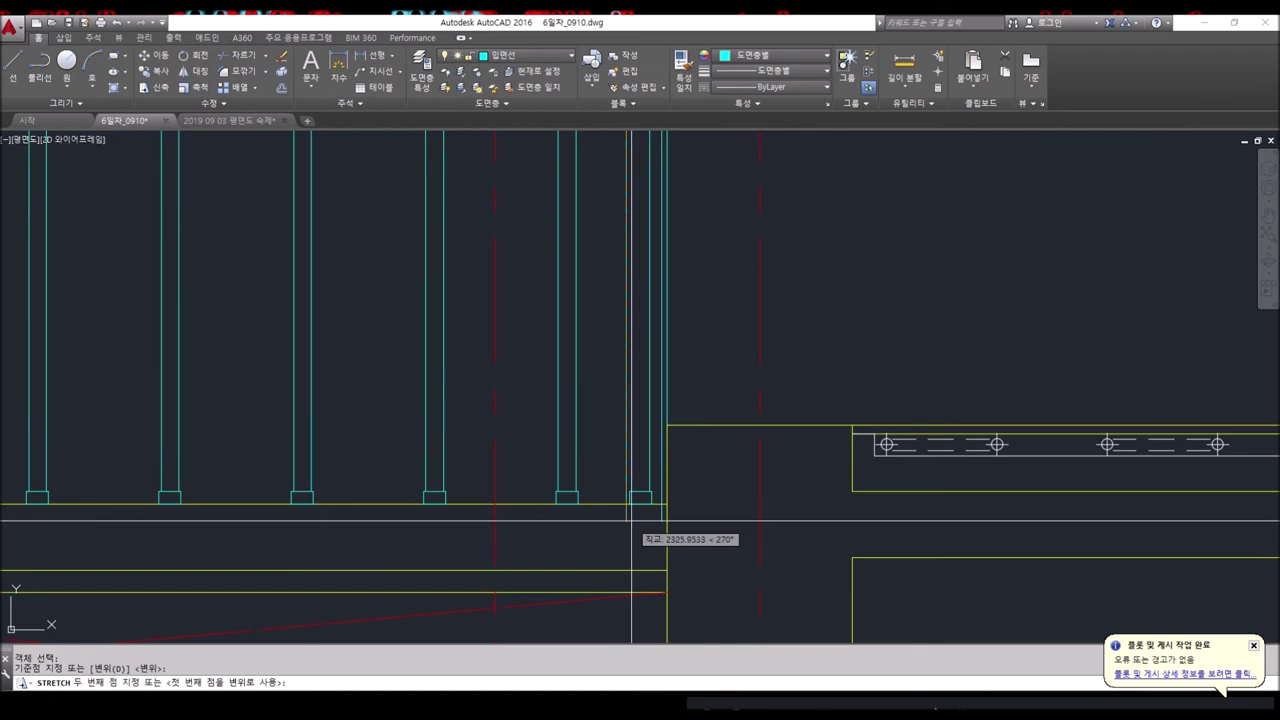
{"action": "scroll", "coordinate": [630, 505], "scroll_direction": "up", "scroll_amount": 4}
{"action": "key", "text": "Escape"}
{"action": "scroll", "coordinate": [623, 531], "scroll_direction": "down", "scroll_amount": 2}
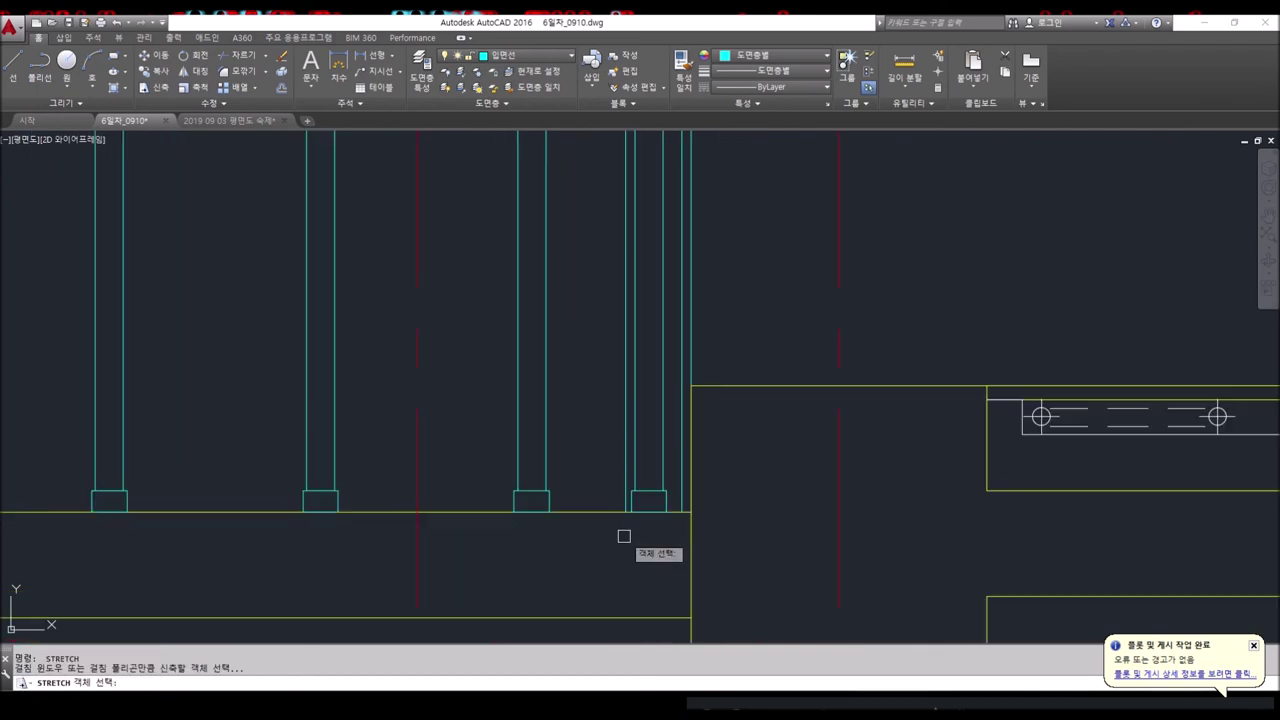
{"action": "scroll", "coordinate": [609, 380], "scroll_direction": "down", "scroll_amount": 2}
Draw a vertical line down from the wall corner.
{"action": "key", "text": "Return"}
{"action": "left_click", "coordinate": [617, 333]}
{"action": "scroll", "coordinate": [606, 500], "scroll_direction": "down", "scroll_amount": 2}
{"action": "left_click", "coordinate": [603, 395]}
{"action": "key", "text": "Return"}
{"action": "key", "text": "Return"}
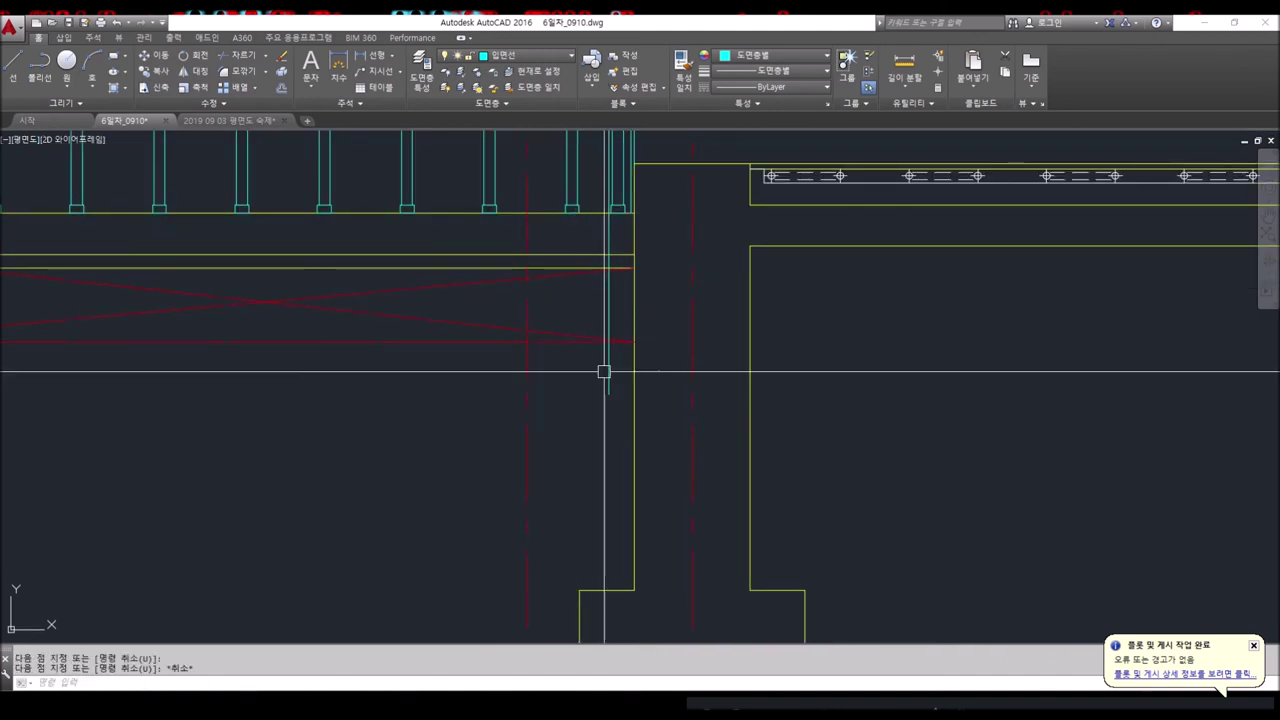
Bring the foundation wall area into view, cancelling a stray unfinished line.
{"action": "scroll", "coordinate": [603, 369], "scroll_direction": "up", "scroll_amount": 3}
{"action": "scroll", "coordinate": [634, 222], "scroll_direction": "up", "scroll_amount": 2}
{"action": "left_click", "coordinate": [613, 230]}
{"action": "middle_click_drag", "start_coordinate": [613, 400], "coordinate": [557, 577]}
{"action": "key", "text": "Escape"}
{"action": "key", "text": "Escape"}
{"action": "type", "text": "arc"}
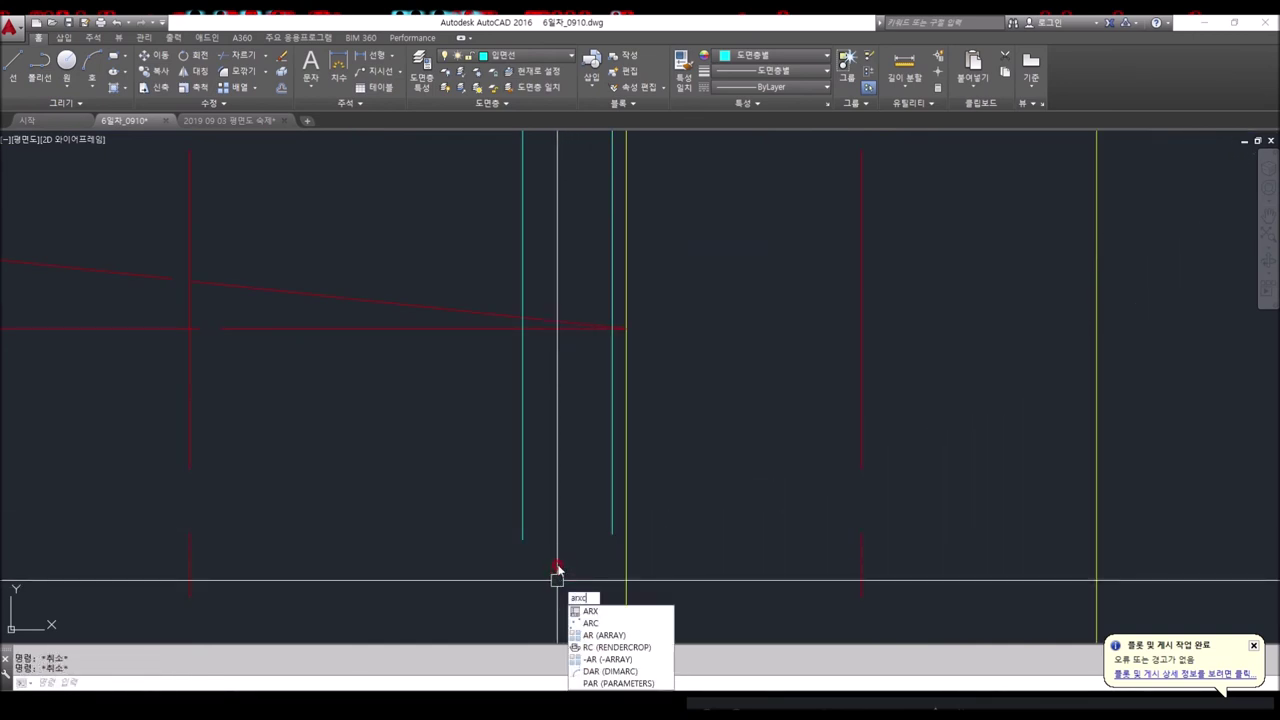
{"action": "key", "text": "Escape"}
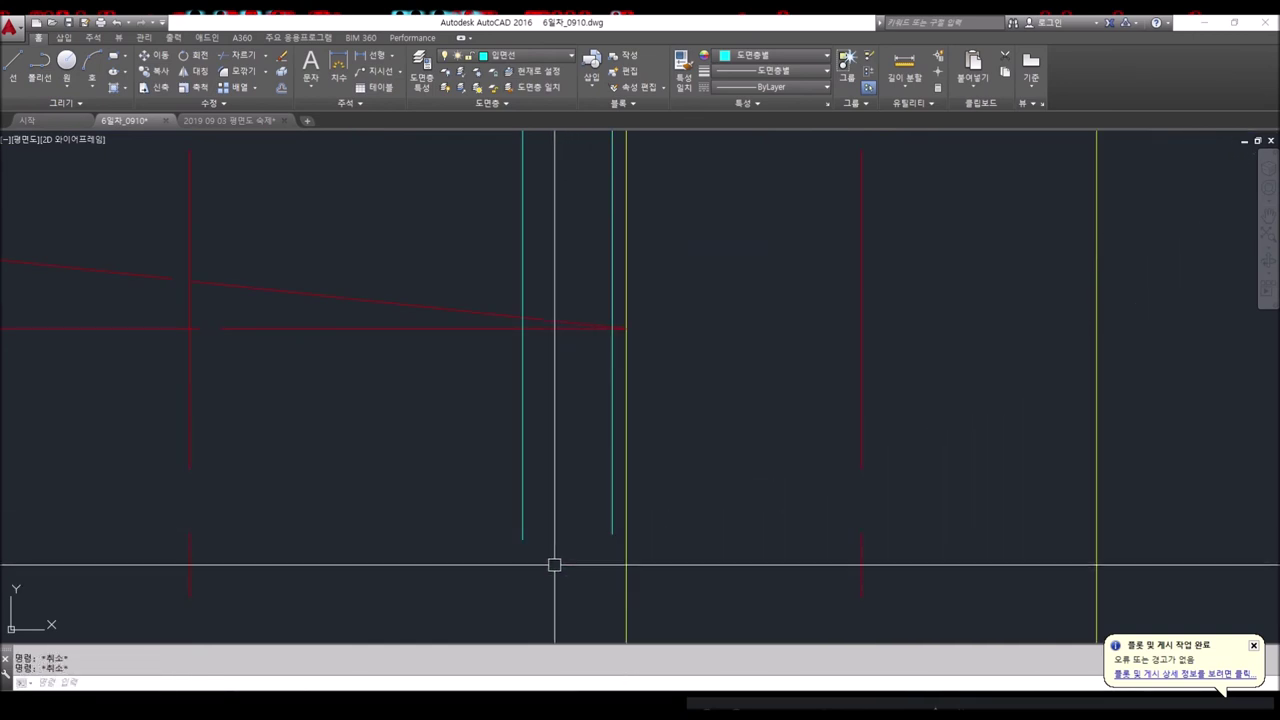
Draw a three-point arc beside the foundation wall for the pipe bend.
{"action": "type", "text": "arc"}
{"action": "key", "text": "Return"}
{"action": "middle_click_drag", "start_coordinate": [555, 566], "coordinate": [486, 571]}
{"action": "left_click", "coordinate": [512, 413]}
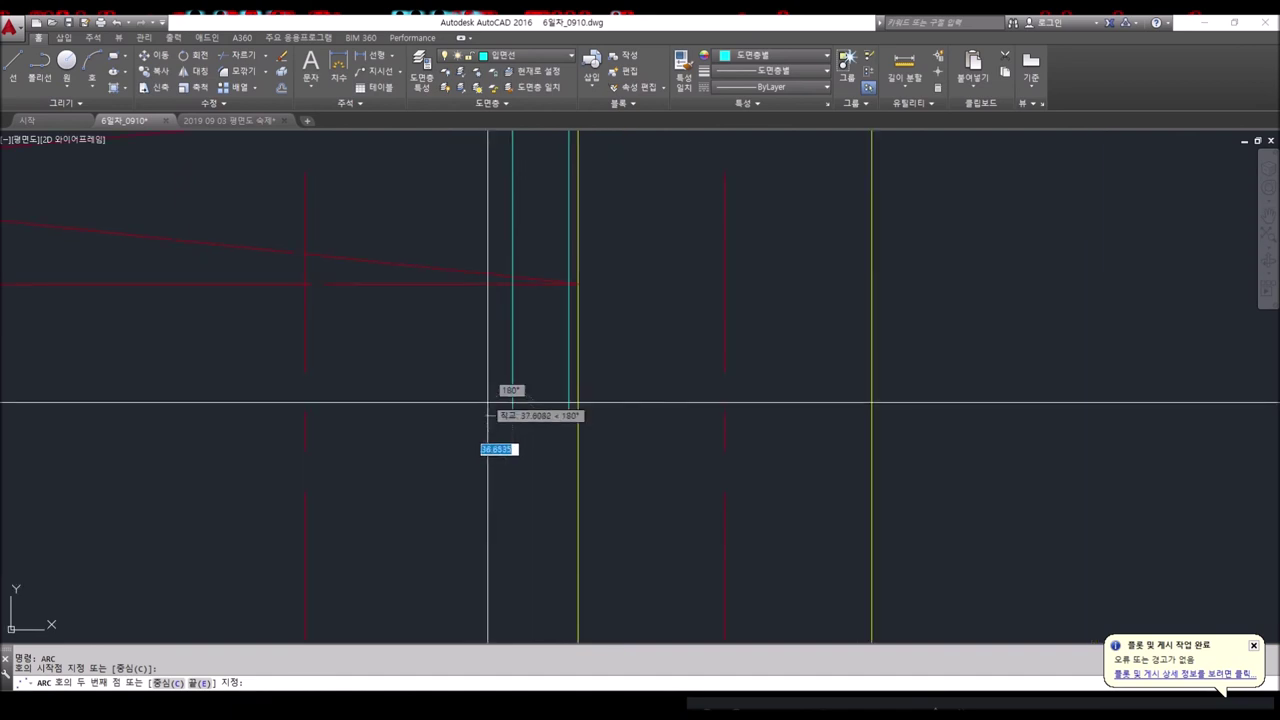
{"action": "scroll", "coordinate": [474, 490], "scroll_direction": "down", "scroll_amount": 3}
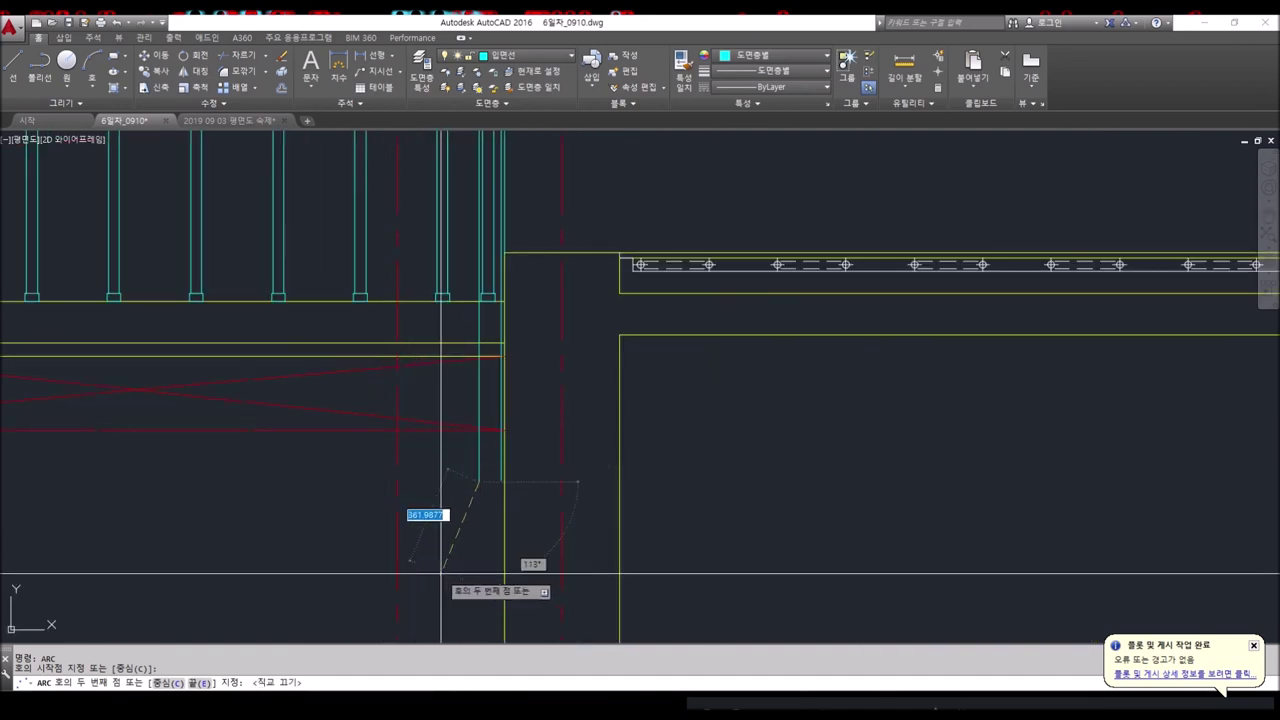
{"action": "left_click", "coordinate": [433, 553]}
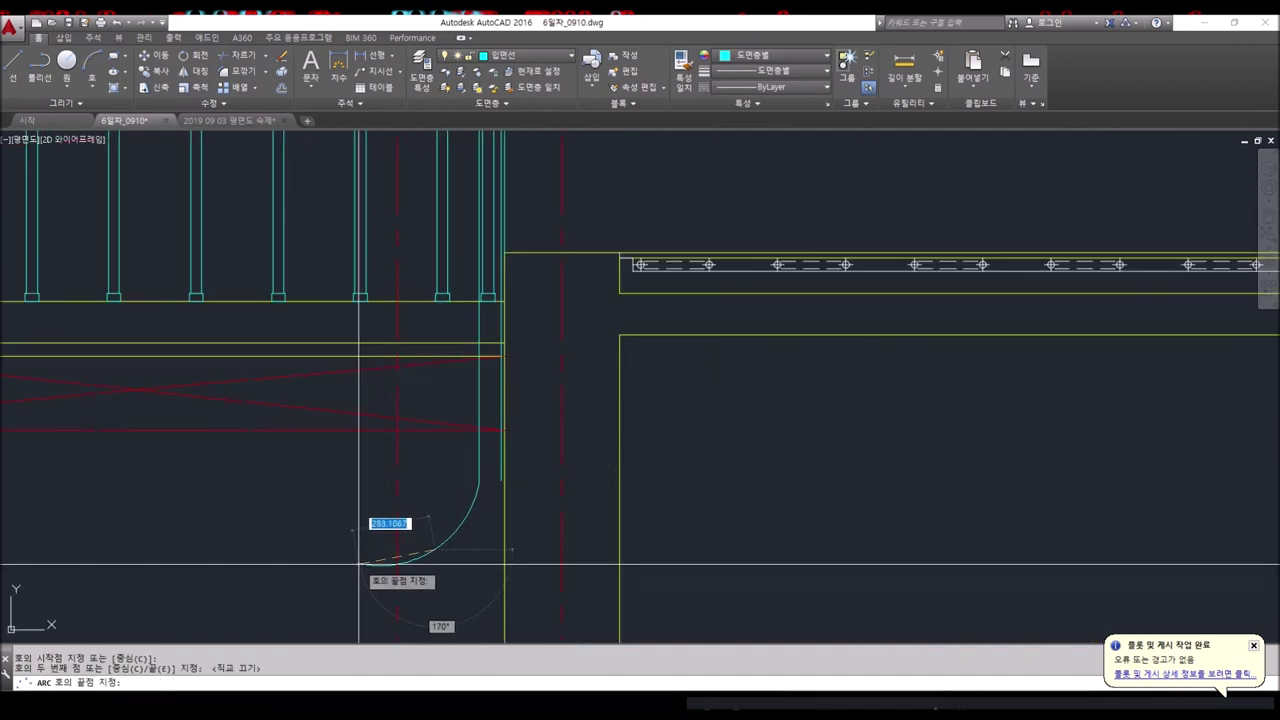
{"action": "left_click", "coordinate": [359, 564]}
{"action": "key", "text": "Return"}
{"action": "key", "text": "Escape"}
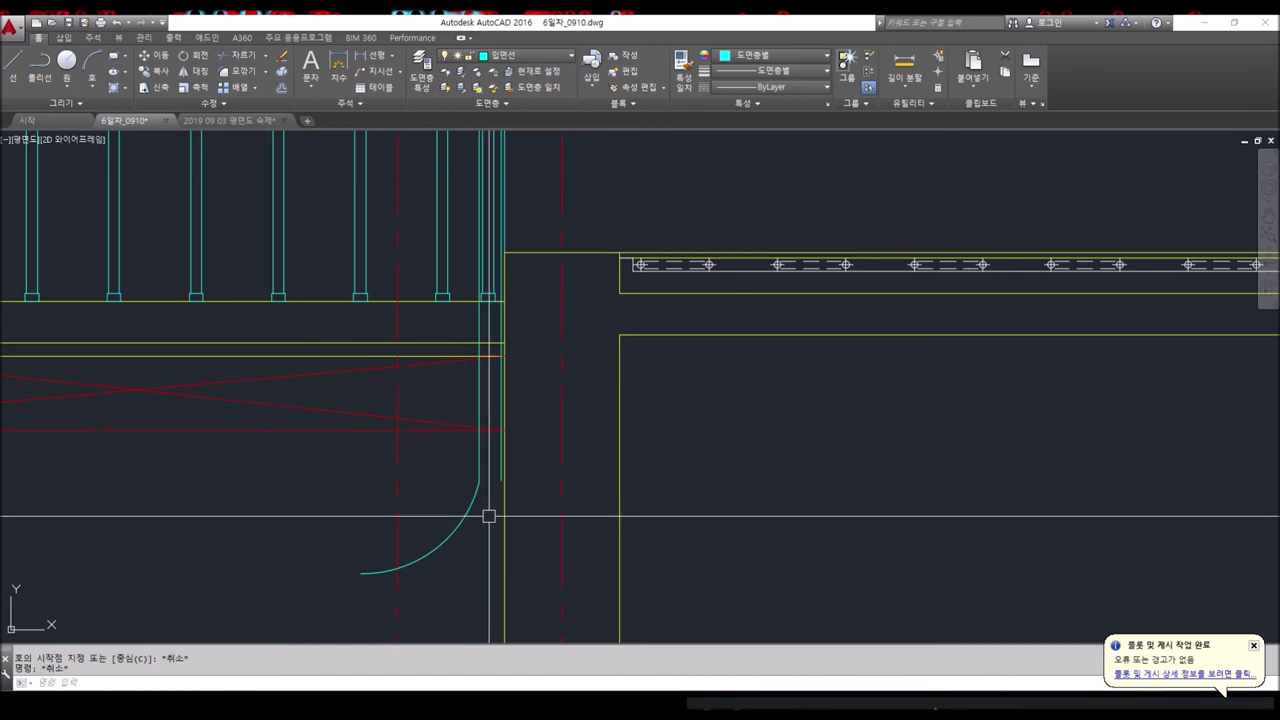
{"action": "type", "text": "a"}
Offset the arc into a parallel second pipe line and fillet it to the adjacent straight line.
{"action": "key", "text": "Return"}
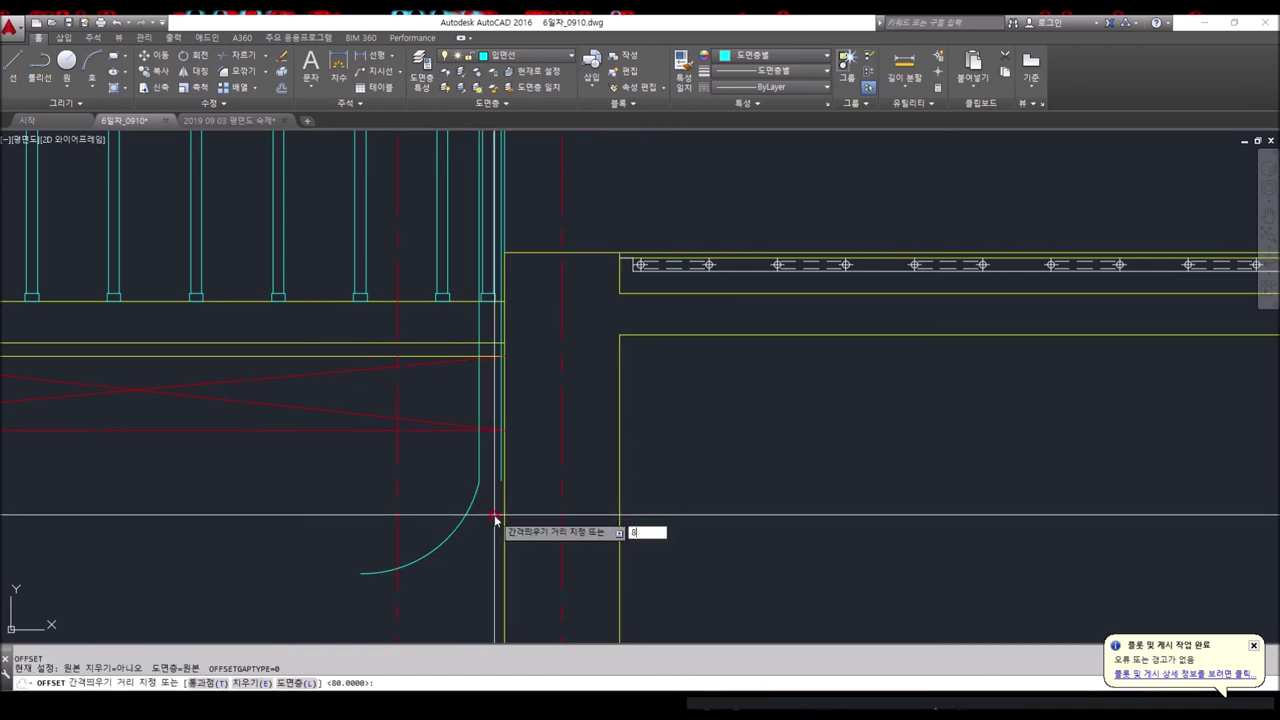
{"action": "scroll", "coordinate": [462, 568], "scroll_direction": "up", "scroll_amount": 2}
{"action": "key", "text": "Escape"}
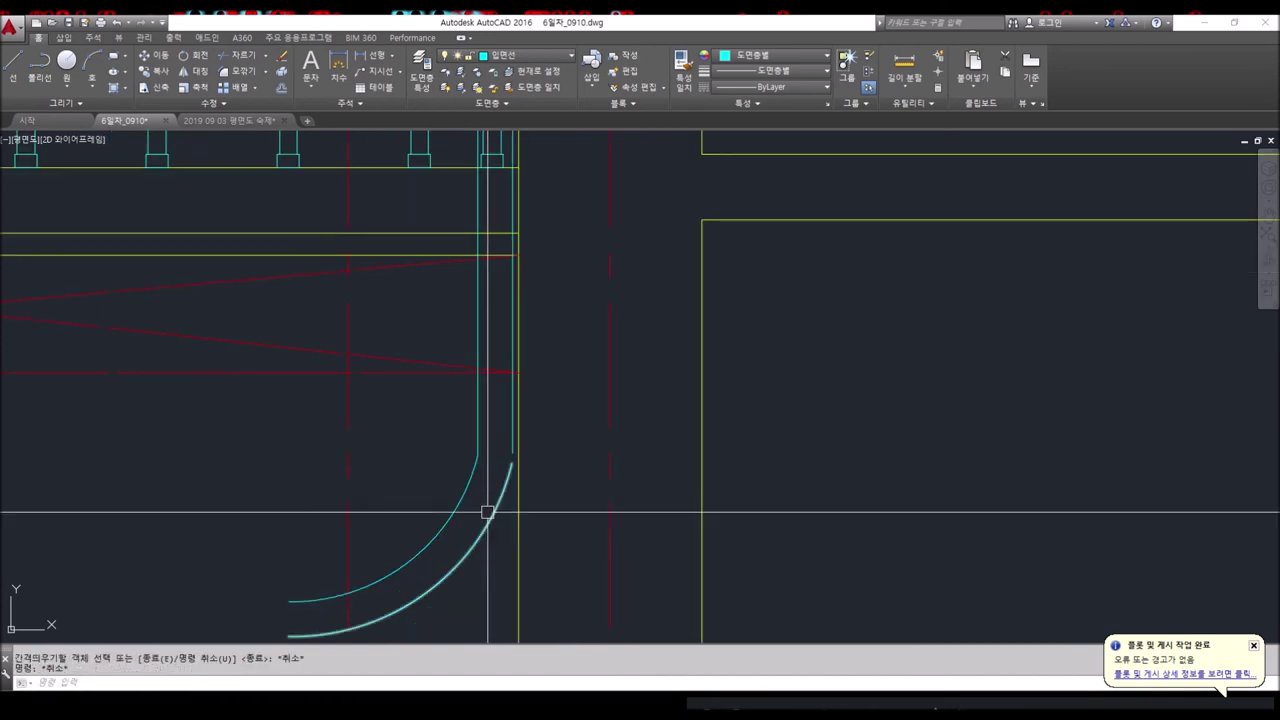
{"action": "type", "text": "f"}
{"action": "key", "text": "Return"}
{"action": "scroll", "coordinate": [511, 444], "scroll_direction": "up", "scroll_amount": 2}
{"action": "scroll", "coordinate": [497, 514], "scroll_direction": "down", "scroll_amount": 3}
{"action": "scroll", "coordinate": [474, 480], "scroll_direction": "up", "scroll_amount": 3}
{"action": "left_click", "coordinate": [455, 496]}
{"action": "scroll", "coordinate": [455, 460], "scroll_direction": "down", "scroll_amount": 3}
{"action": "scroll", "coordinate": [400, 430], "scroll_direction": "up", "scroll_amount": 3}
{"action": "key", "text": "Escape"}
{"action": "key", "text": "Escape"}
Draw a zigzag break line across the pipe's end.
{"action": "type", "text": "l"}
{"action": "key", "text": "Return"}
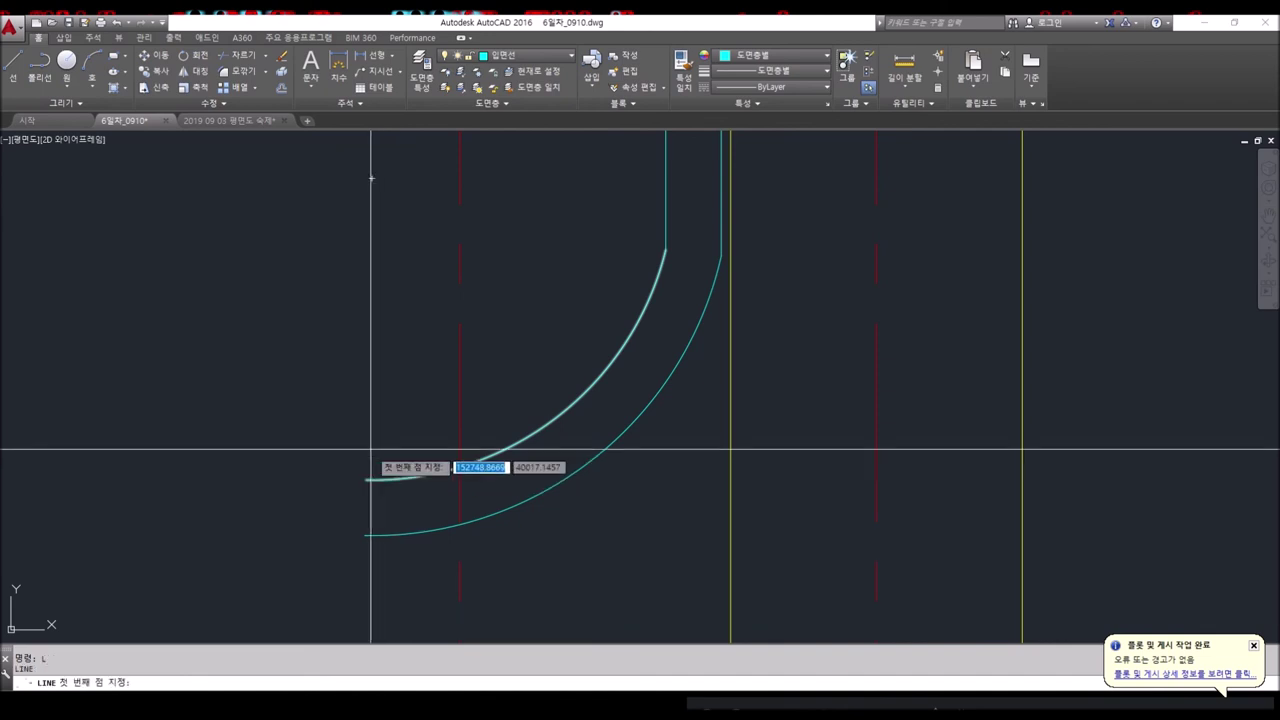
{"action": "left_click", "coordinate": [370, 425]}
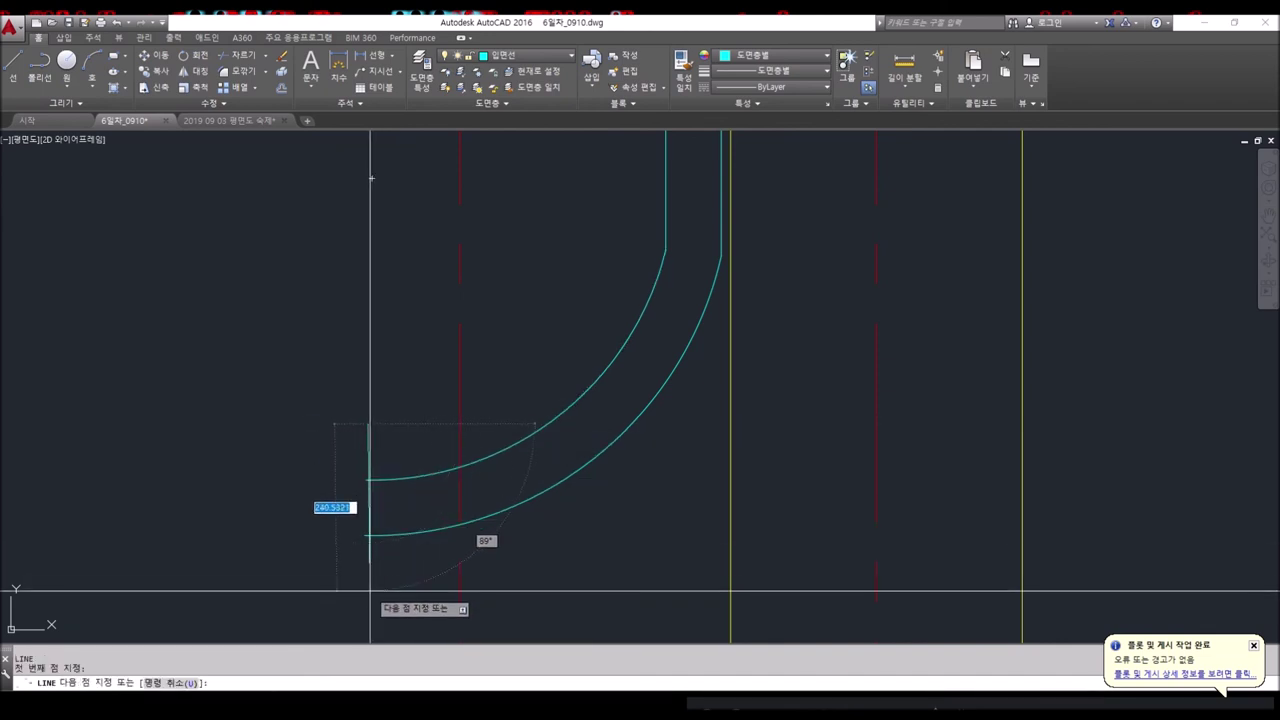
{"action": "scroll", "coordinate": [370, 590], "scroll_direction": "up", "scroll_amount": 4}
{"action": "left_click", "coordinate": [345, 527]}
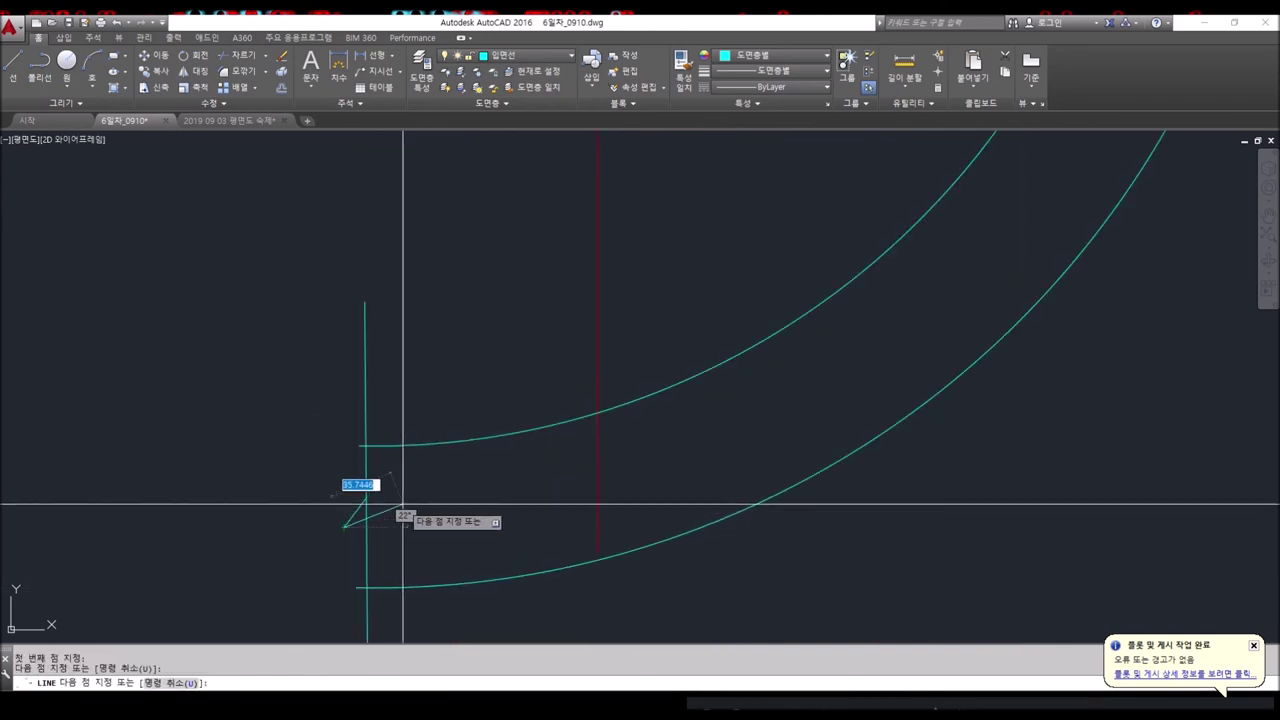
{"action": "left_click", "coordinate": [390, 510]}
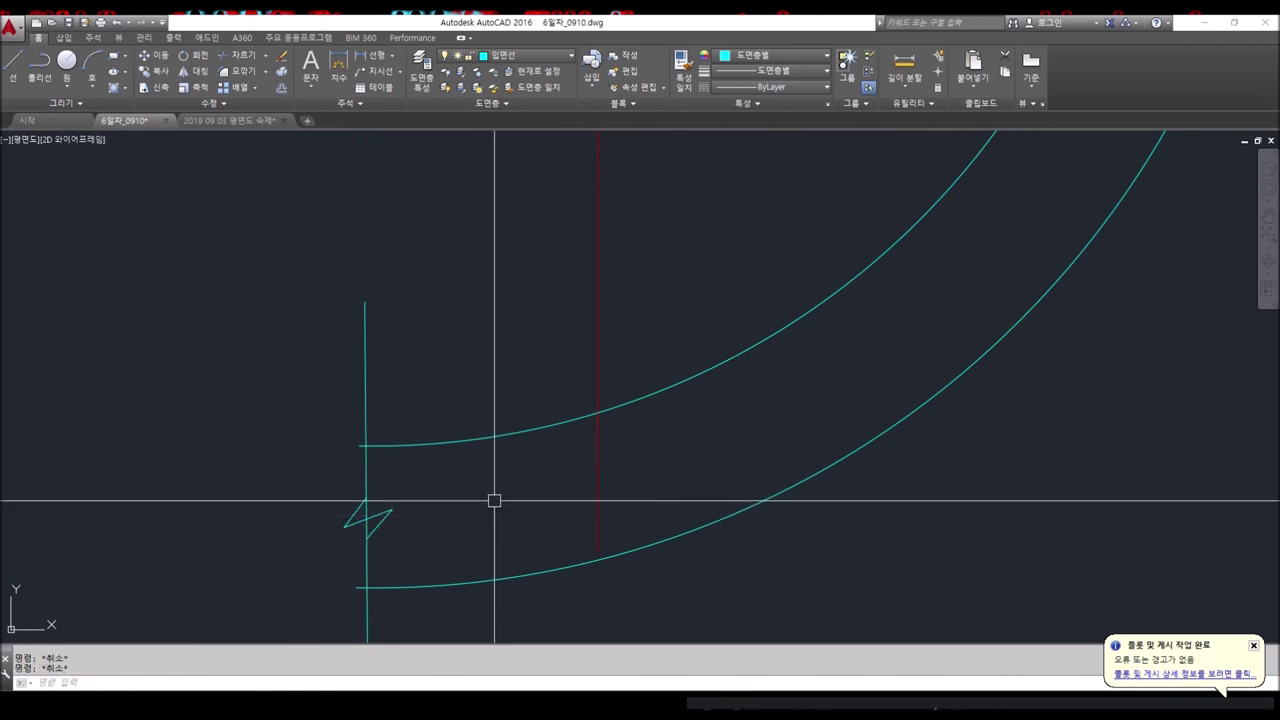
Trim the excess line pieces at the break line, using all lines as cutting edges.
{"action": "type", "text": "lr"}
{"action": "key", "text": "Return"}
{"action": "scroll", "coordinate": [405, 513], "scroll_direction": "up", "scroll_amount": 4}
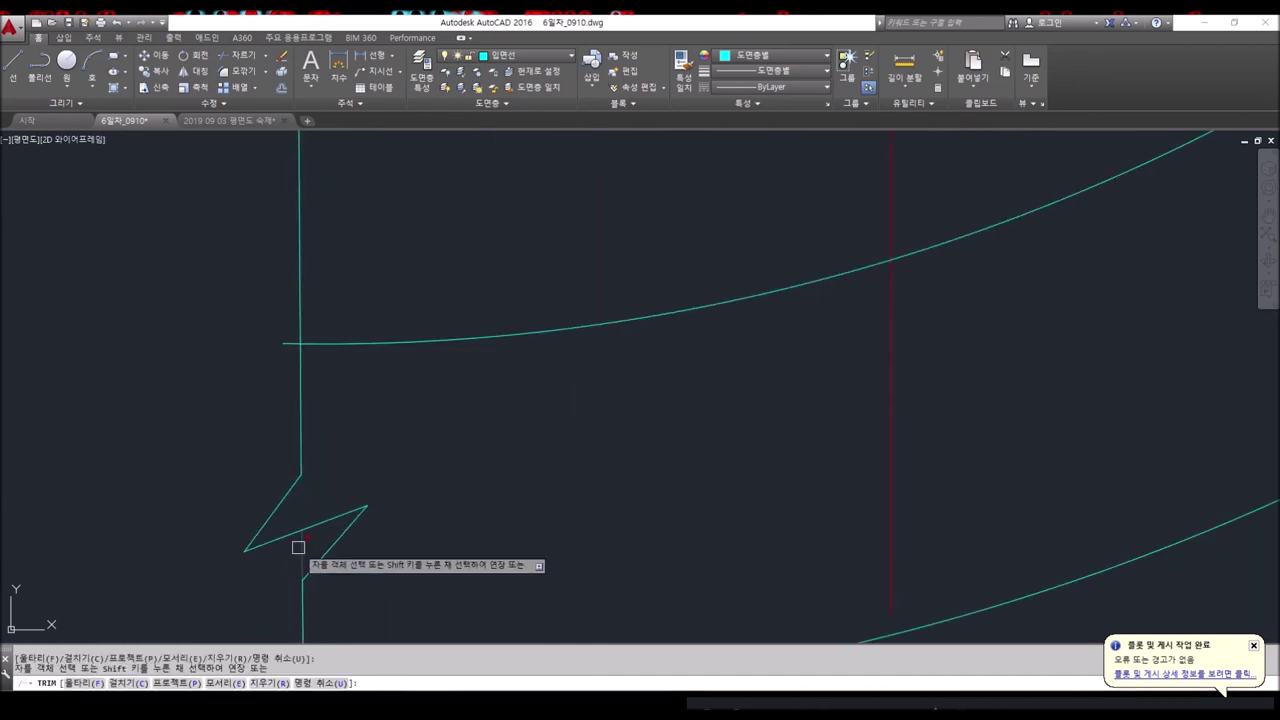
{"action": "key", "text": "Escape"}
{"action": "scroll", "coordinate": [446, 419], "scroll_direction": "down", "scroll_amount": 4}
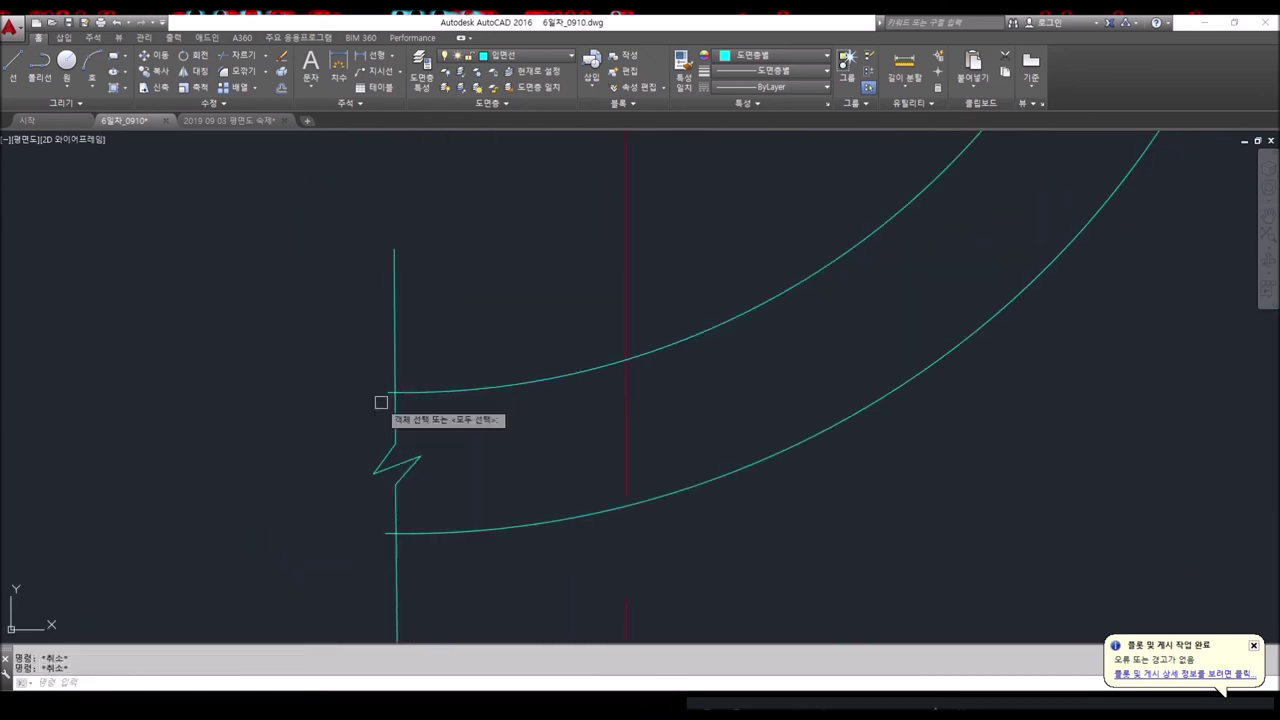
{"action": "scroll", "coordinate": [381, 402], "scroll_direction": "up", "scroll_amount": 2}
{"action": "key", "text": "Return"}
{"action": "middle_click_drag", "start_coordinate": [446, 494], "coordinate": [456, 436]}
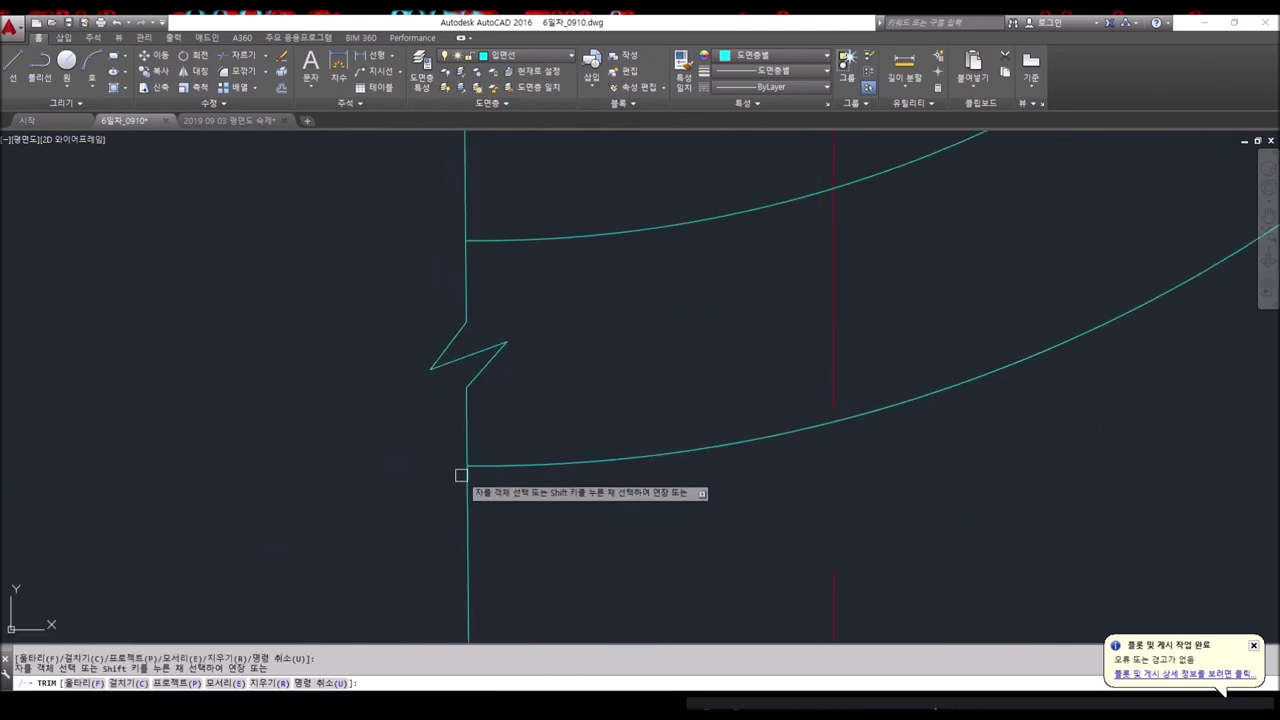
{"action": "scroll", "coordinate": [595, 413], "scroll_direction": "down", "scroll_amount": 4}
{"action": "key", "text": "Escape"}
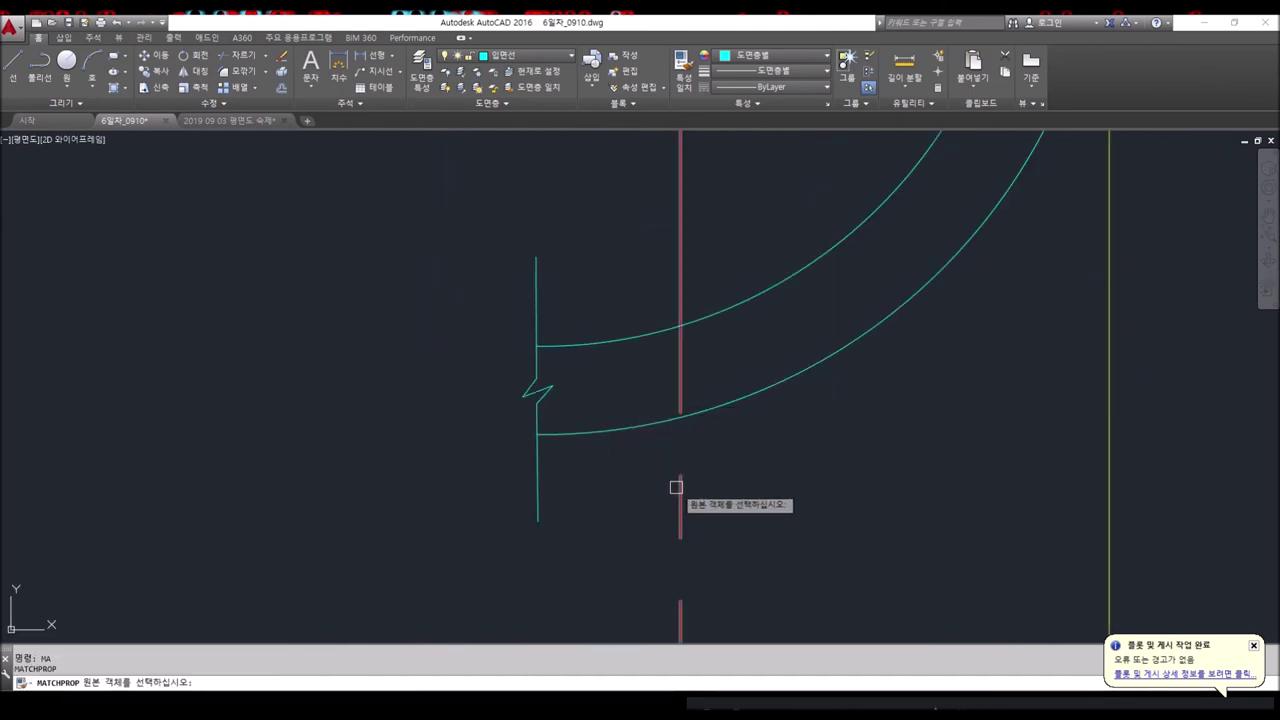
Give the pipe's arcs and lines the dashed HIDDEN linetype.
{"action": "left_click", "coordinate": [535, 480]}
{"action": "scroll", "coordinate": [594, 366], "scroll_direction": "down", "scroll_amount": 4}
{"action": "key", "text": "Escape"}
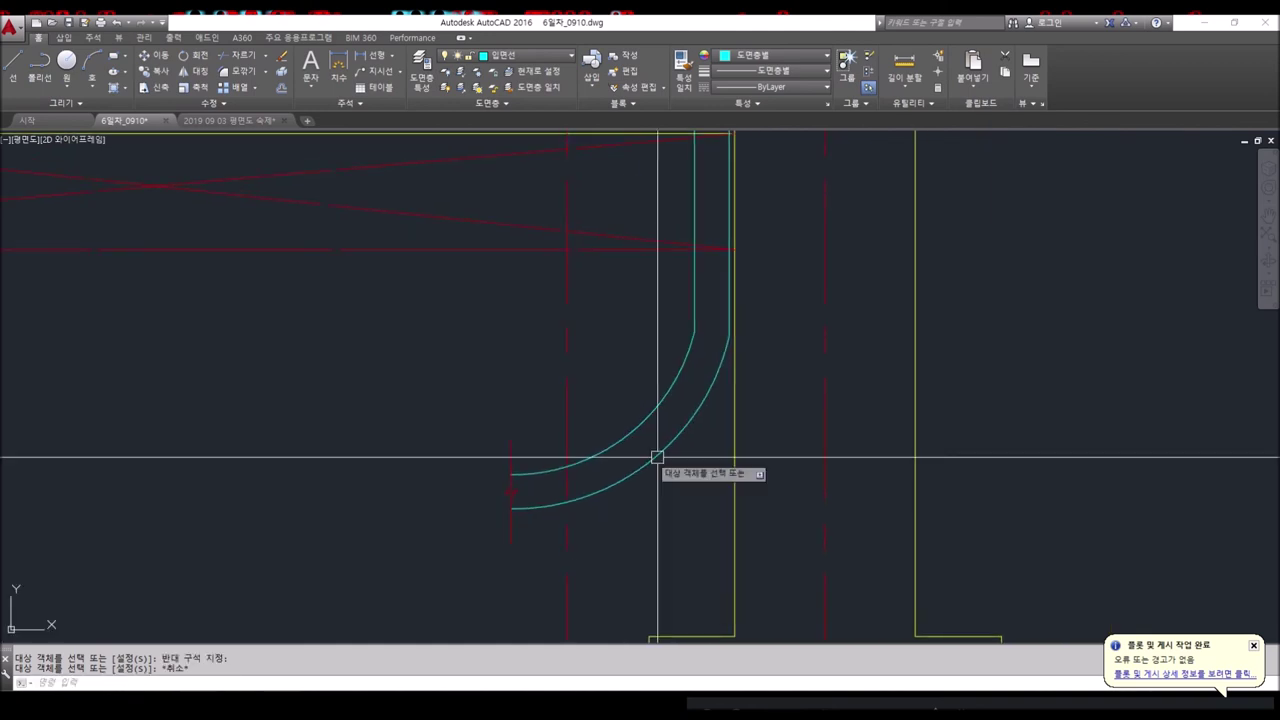
{"action": "middle_click_drag", "start_coordinate": [721, 417], "coordinate": [670, 453]}
{"action": "left_click", "coordinate": [676, 352]}
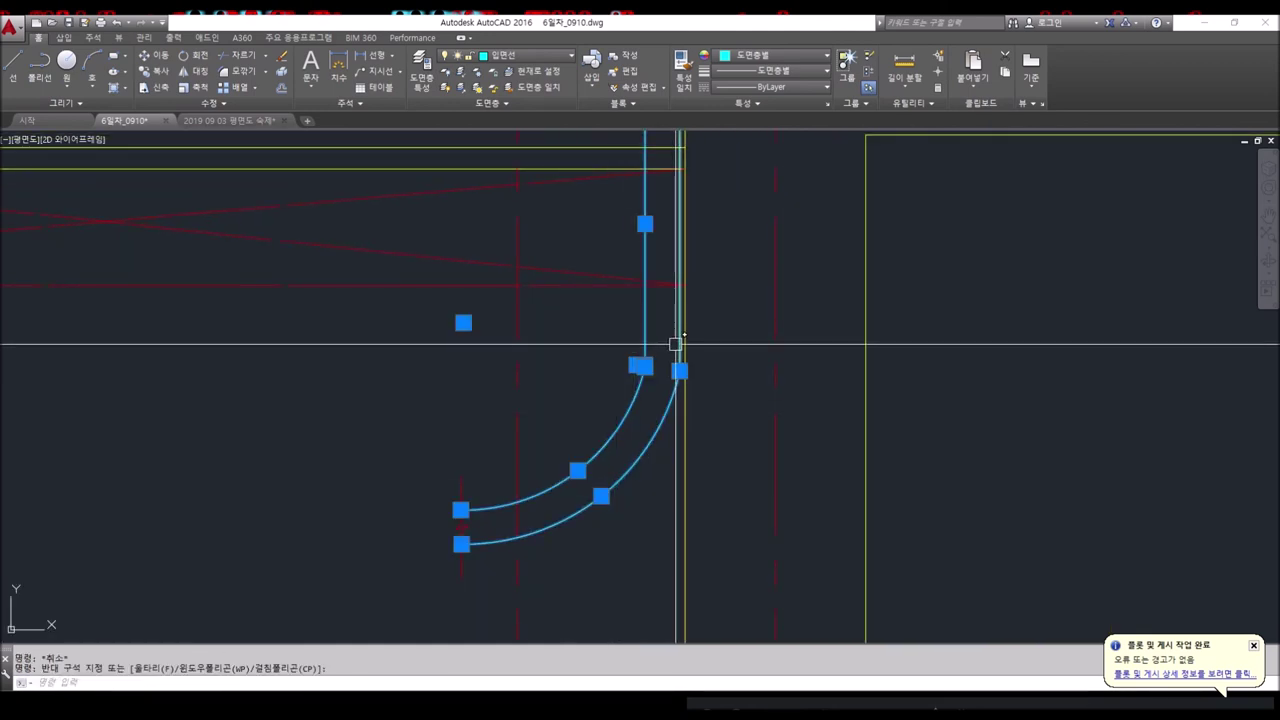
{"action": "left_click", "coordinate": [760, 87]}
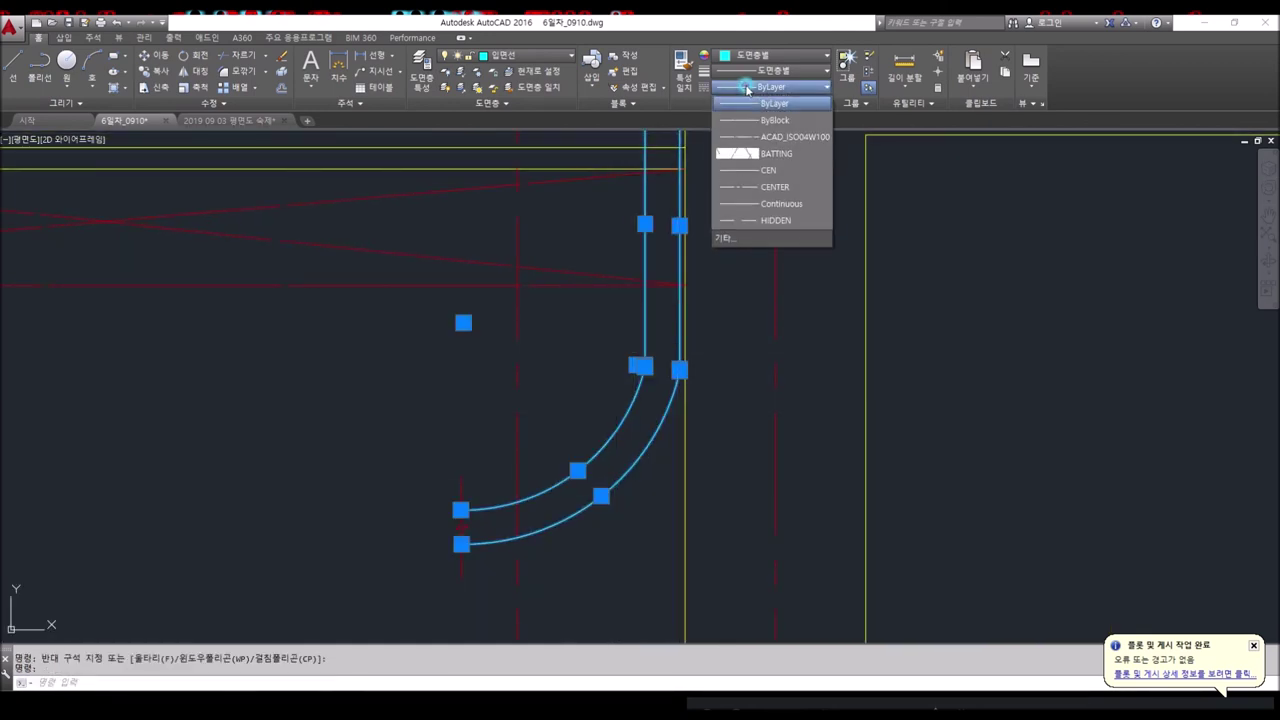
{"action": "left_click", "coordinate": [775, 221]}
{"action": "key", "text": "Escape"}
{"action": "scroll", "coordinate": [694, 363], "scroll_direction": "down", "scroll_amount": 3}
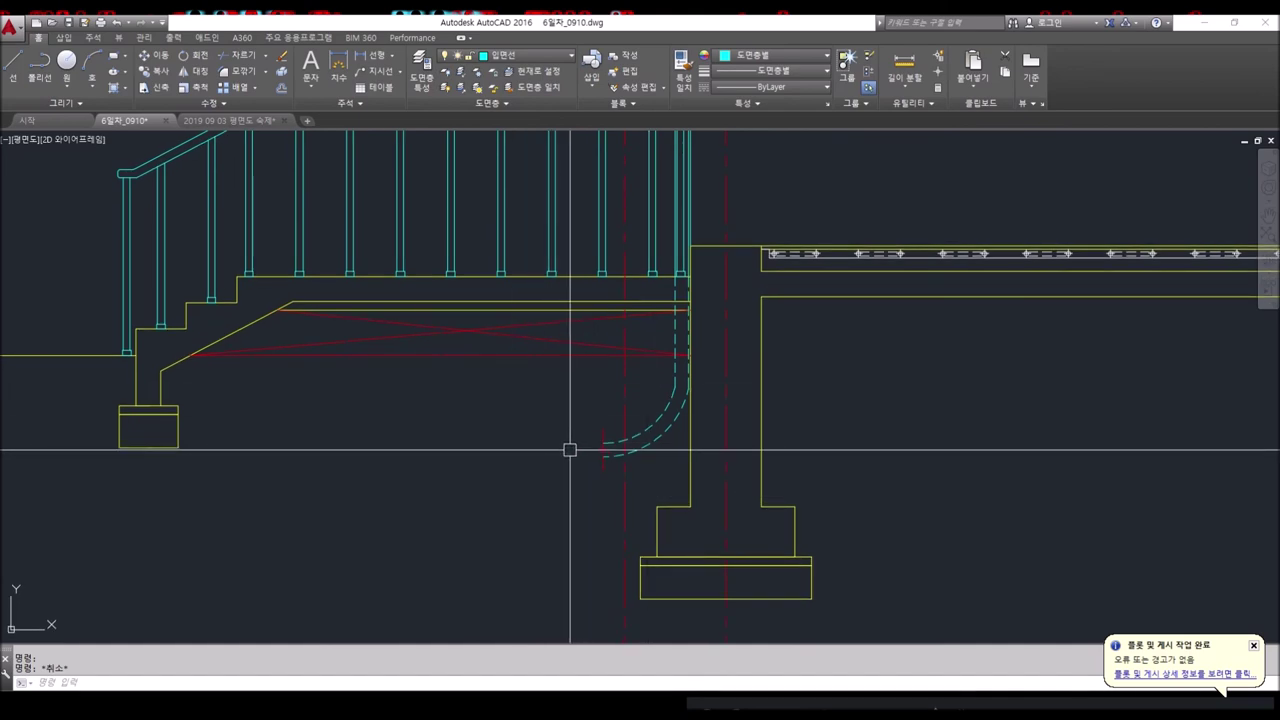
{"action": "scroll", "coordinate": [702, 315], "scroll_direction": "down", "scroll_amount": 2}
{"action": "scroll", "coordinate": [665, 260], "scroll_direction": "down", "scroll_amount": 2}
{"action": "scroll", "coordinate": [675, 275], "scroll_direction": "down", "scroll_amount": 2}
{"action": "middle_click_drag", "start_coordinate": [675, 150], "coordinate": [679, 265]}
{"action": "middle_click_drag", "start_coordinate": [679, 100], "coordinate": [650, 270]}
{"action": "middle_click_drag", "start_coordinate": [645, 145], "coordinate": [639, 275]}
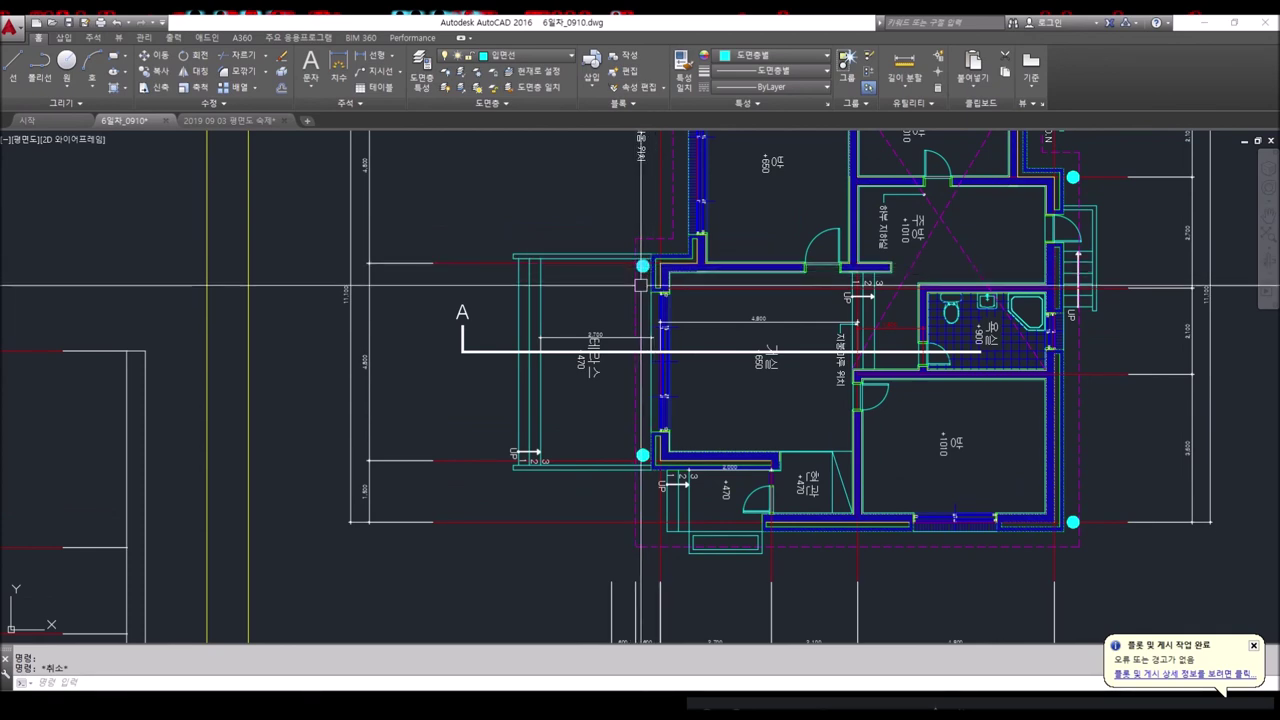
{"action": "scroll", "coordinate": [641, 285], "scroll_direction": "down", "scroll_amount": 2}
{"action": "mouse_move", "coordinate": [690, 530]}
{"action": "middle_mouse_down"}
{"action": "mouse_move", "coordinate": [670, 300]}
{"action": "mouse_move", "coordinate": [651, 307]}
{"action": "mouse_move", "coordinate": [565, 461]}
{"action": "middle_mouse_up"}
{"action": "scroll", "coordinate": [665, 307], "scroll_direction": "up", "scroll_amount": 3}
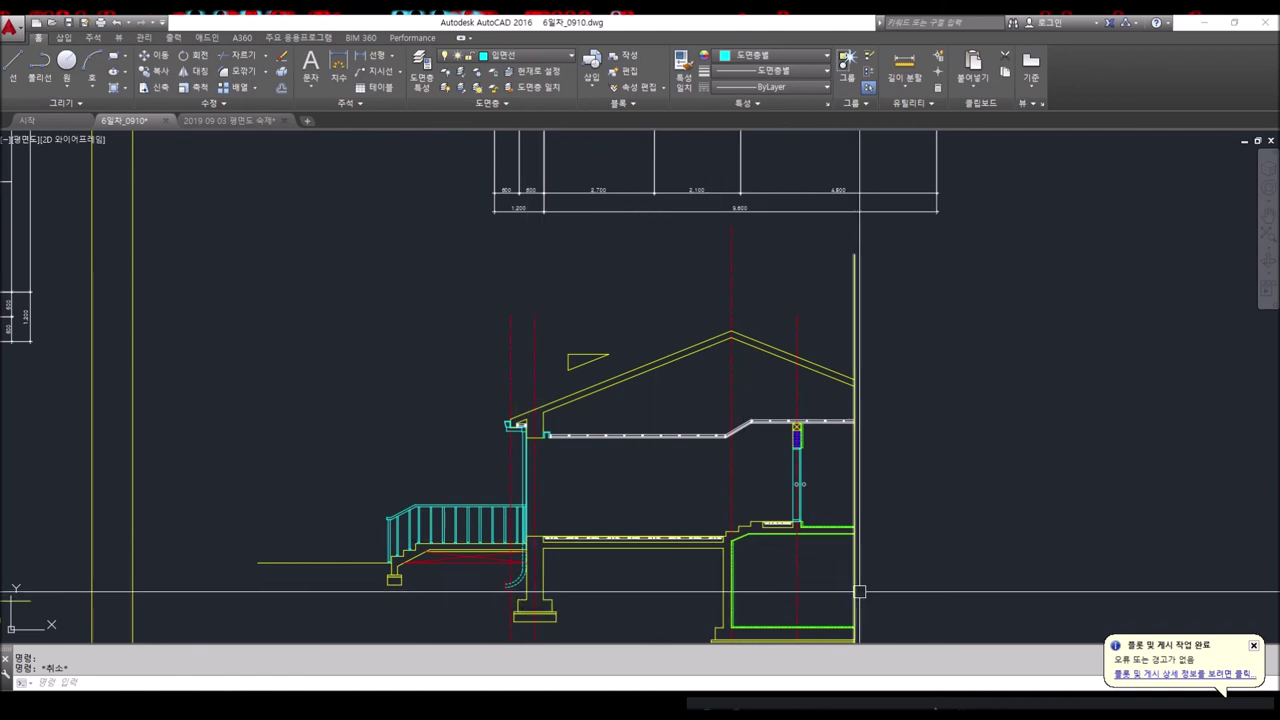
{"action": "scroll", "coordinate": [574, 436], "scroll_direction": "up", "scroll_amount": 4}
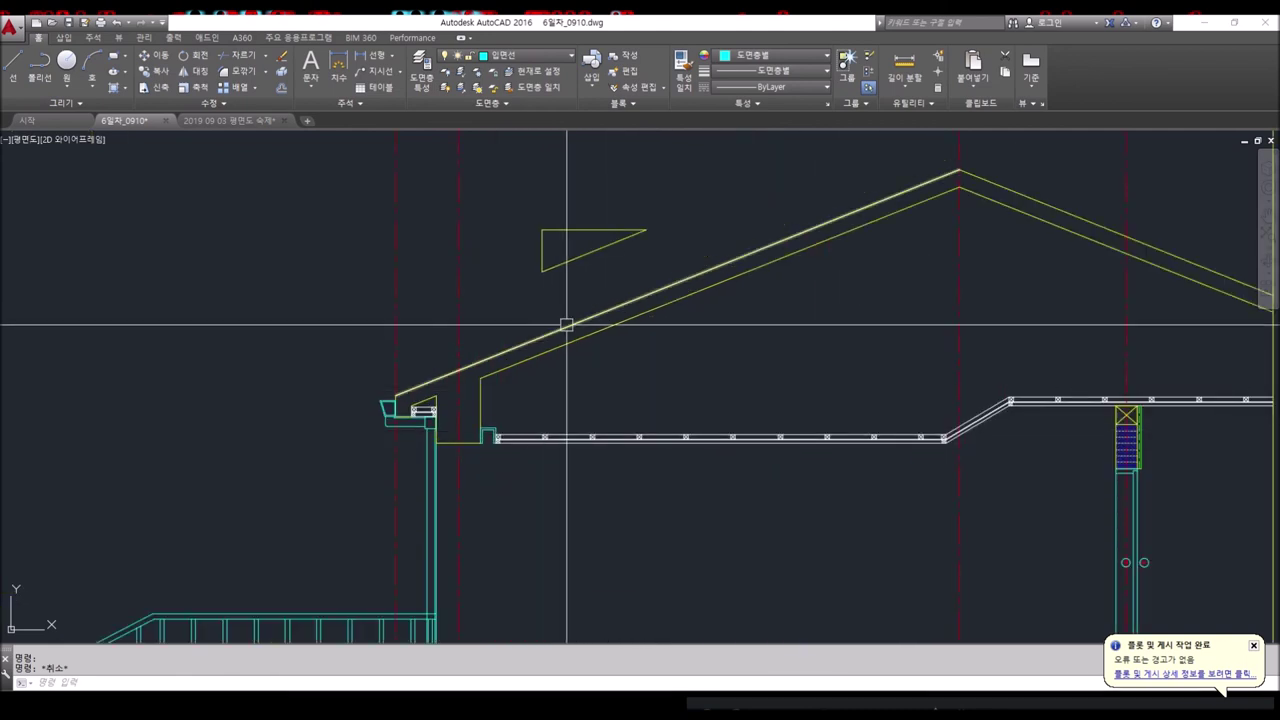
{"action": "scroll", "coordinate": [982, 181], "scroll_direction": "down", "scroll_amount": 4}
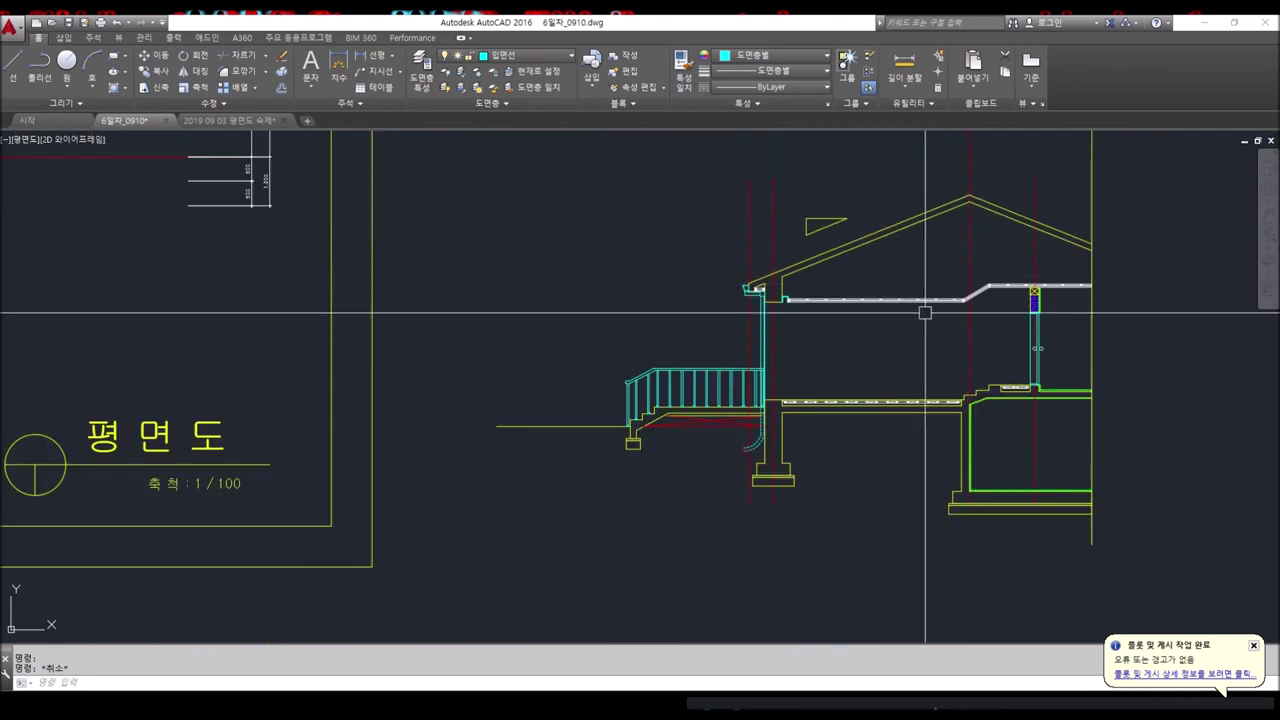
{"action": "scroll", "coordinate": [925, 313], "scroll_direction": "down", "scroll_amount": 3}
{"action": "scroll", "coordinate": [894, 300], "scroll_direction": "down", "scroll_amount": 2}
{"action": "scroll", "coordinate": [733, 295], "scroll_direction": "up", "scroll_amount": 5}
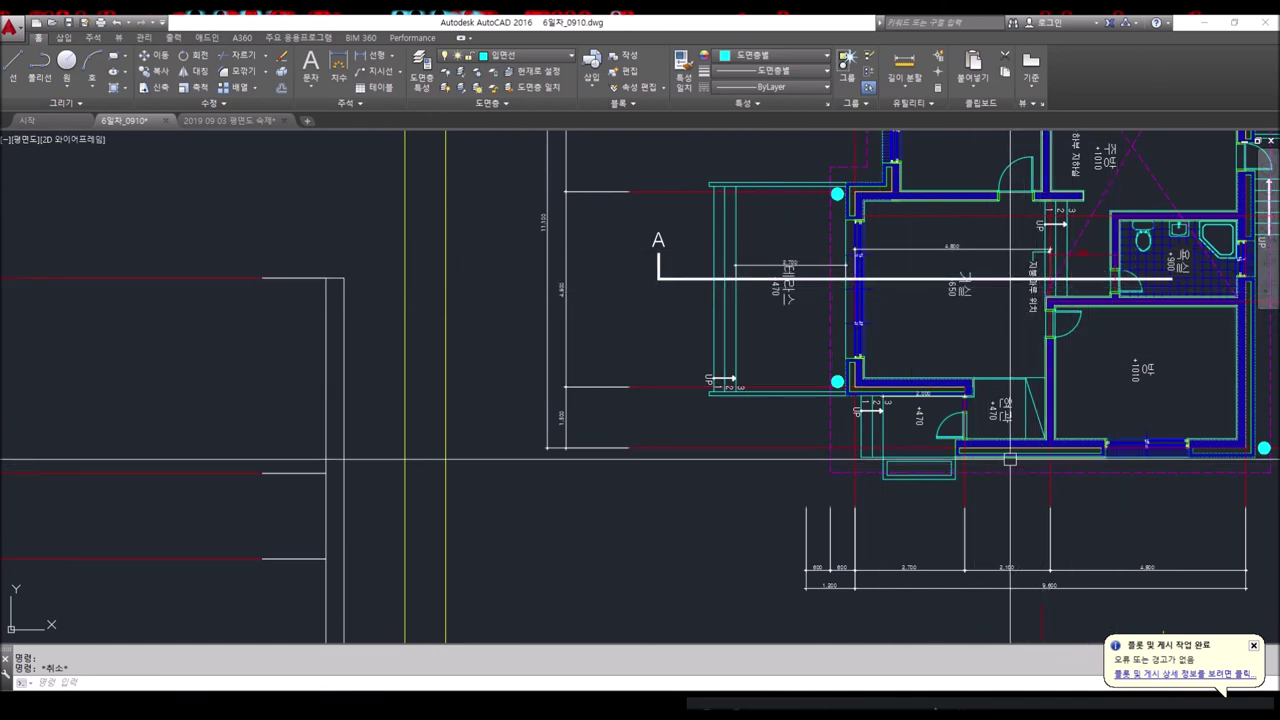
{"action": "scroll", "coordinate": [1010, 463], "scroll_direction": "down", "scroll_amount": 2}
{"action": "scroll", "coordinate": [899, 546], "scroll_direction": "down", "scroll_amount": 3}
{"action": "scroll", "coordinate": [860, 470], "scroll_direction": "up", "scroll_amount": 3}
{"action": "scroll", "coordinate": [802, 479], "scroll_direction": "up", "scroll_amount": 1}
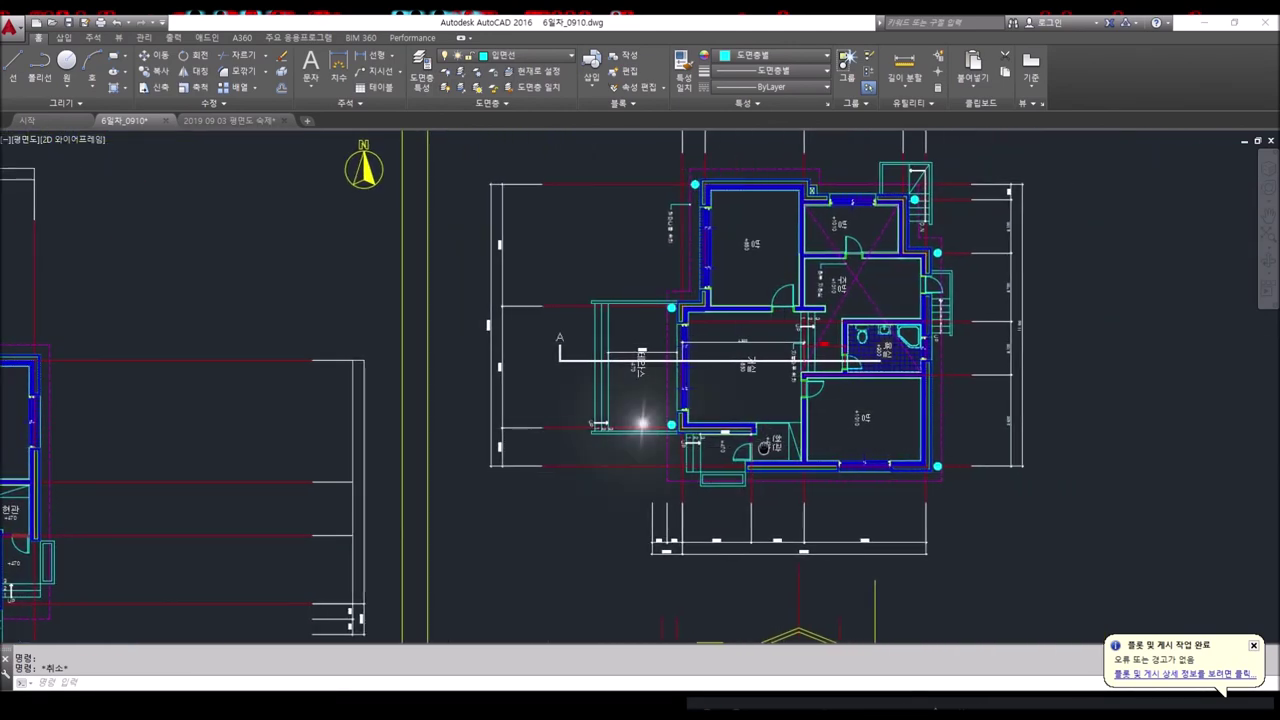